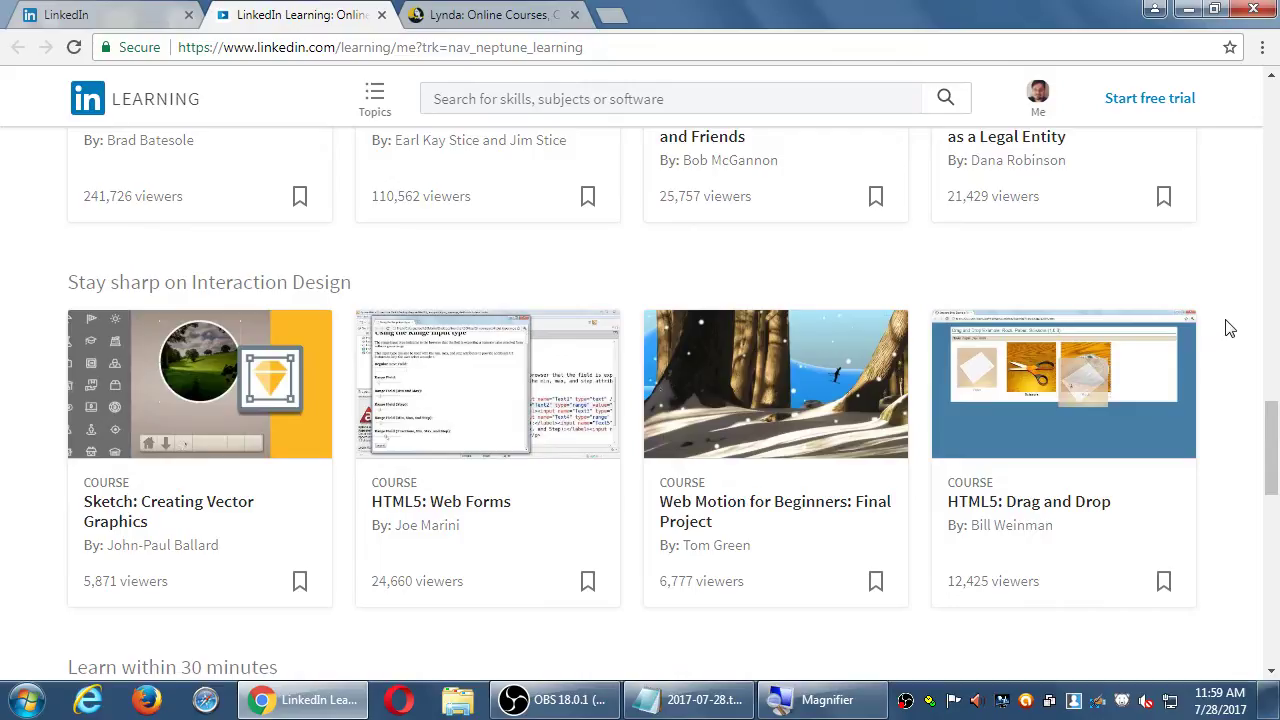
Examine the LinkedIn Learning course suggestions and the Lynda.com home page, including its course categories, top courses, learning paths and group memberships
{"action": "scroll", "coordinate": [1230, 326], "scroll_direction": "down", "scroll_amount": 3}
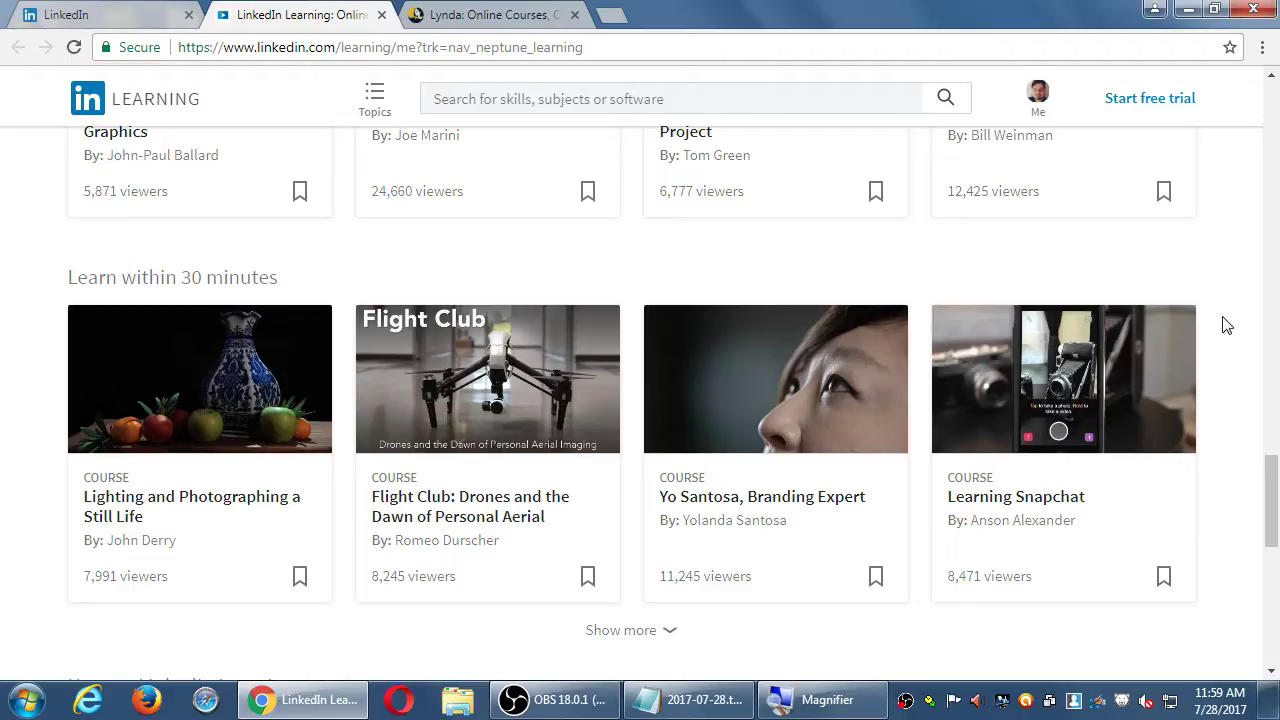
{"action": "left_click", "coordinate": [475, 14]}
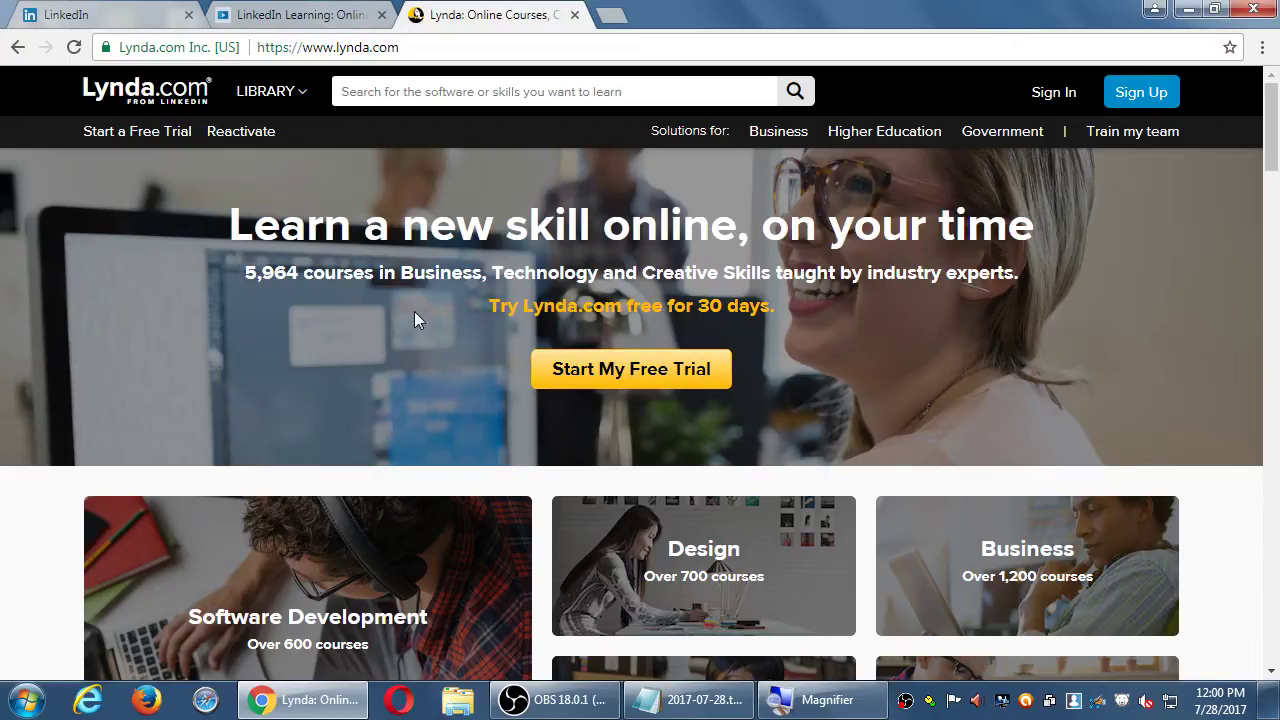
{"action": "scroll", "coordinate": [417, 320], "scroll_direction": "down", "scroll_amount": 4}
{"action": "scroll", "coordinate": [430, 325], "scroll_direction": "up", "scroll_amount": 2}
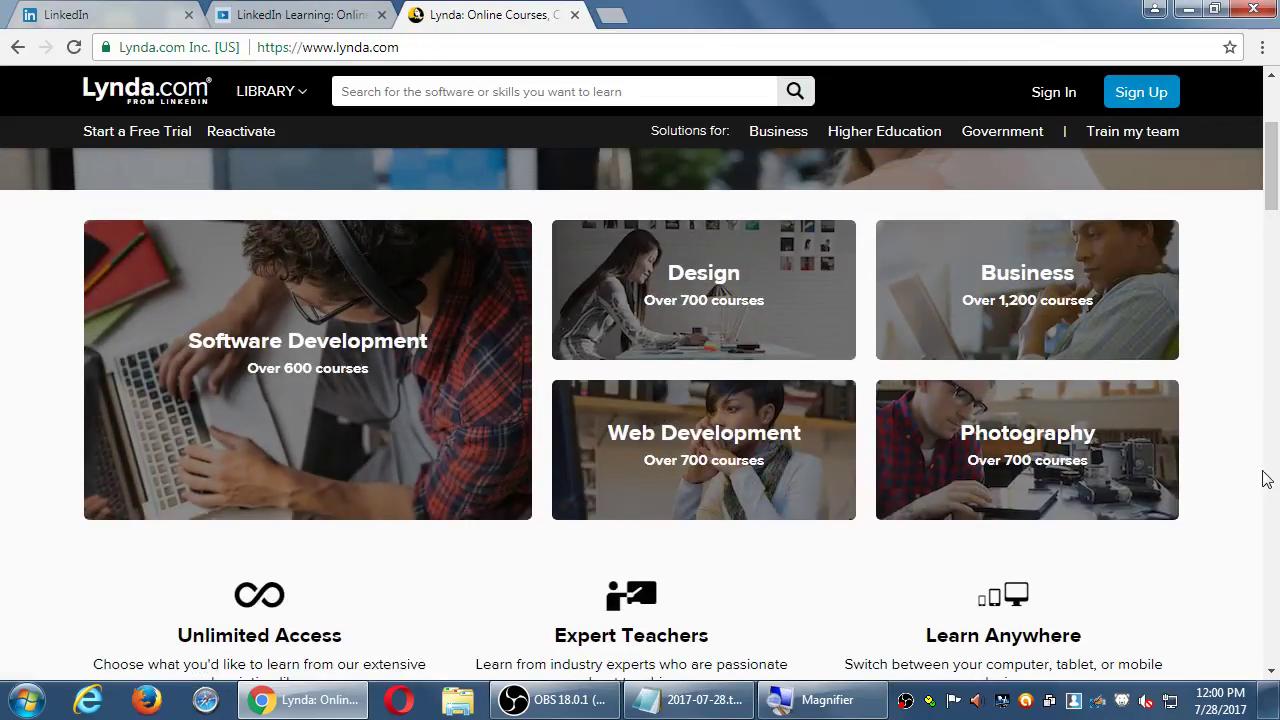
{"action": "scroll", "coordinate": [1252, 446], "scroll_direction": "down", "scroll_amount": 6}
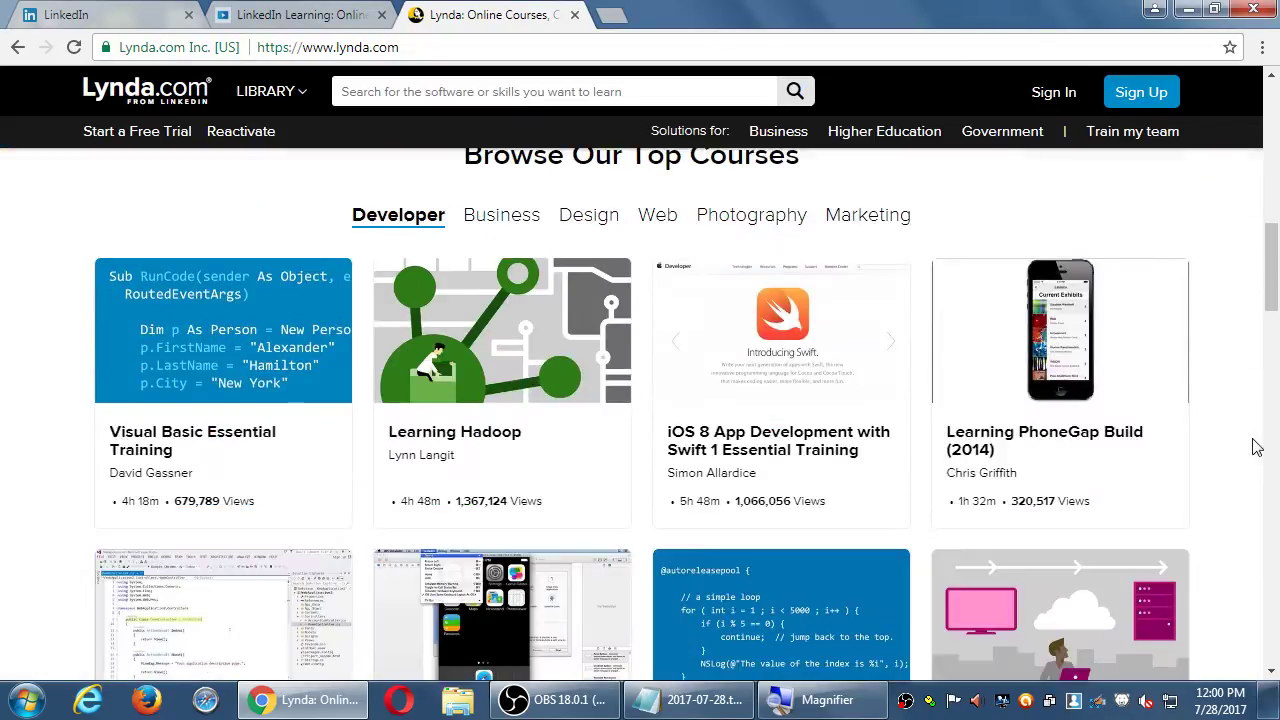
{"action": "scroll", "coordinate": [1257, 447], "scroll_direction": "down", "scroll_amount": 1}
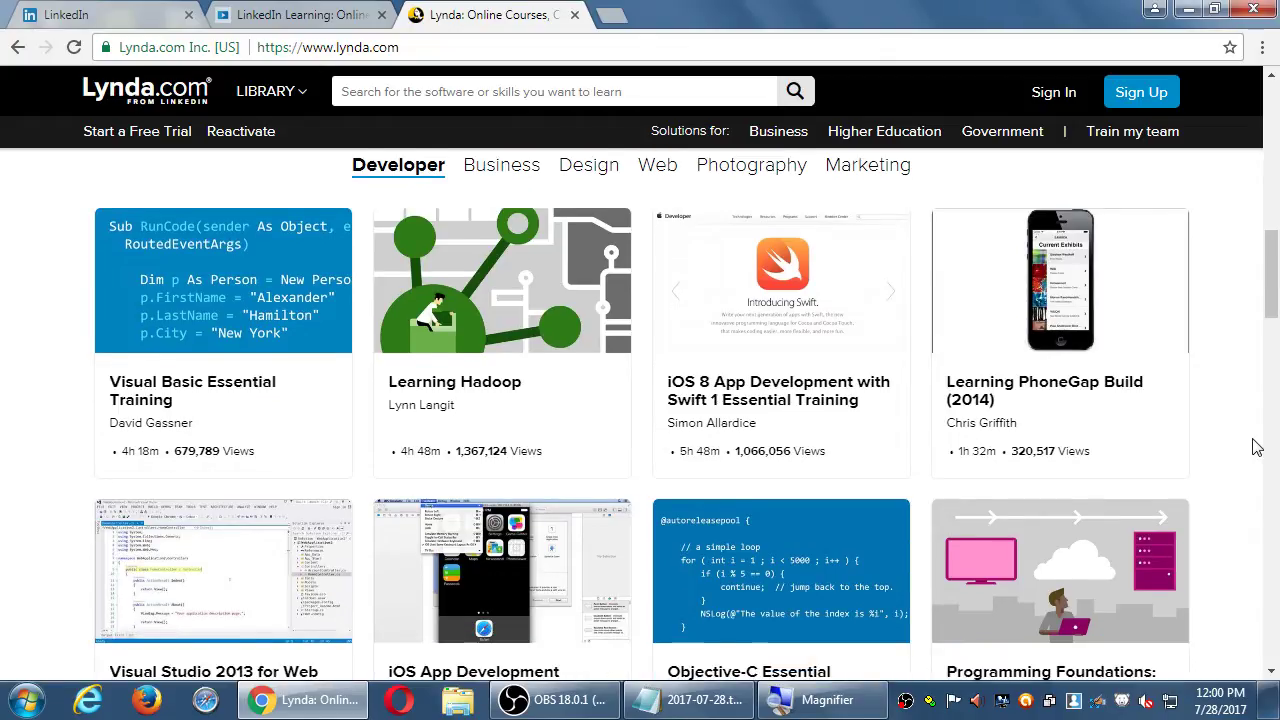
{"action": "scroll", "coordinate": [1257, 447], "scroll_direction": "down", "scroll_amount": 5}
{"action": "scroll", "coordinate": [1257, 447], "scroll_direction": "down", "scroll_amount": 3}
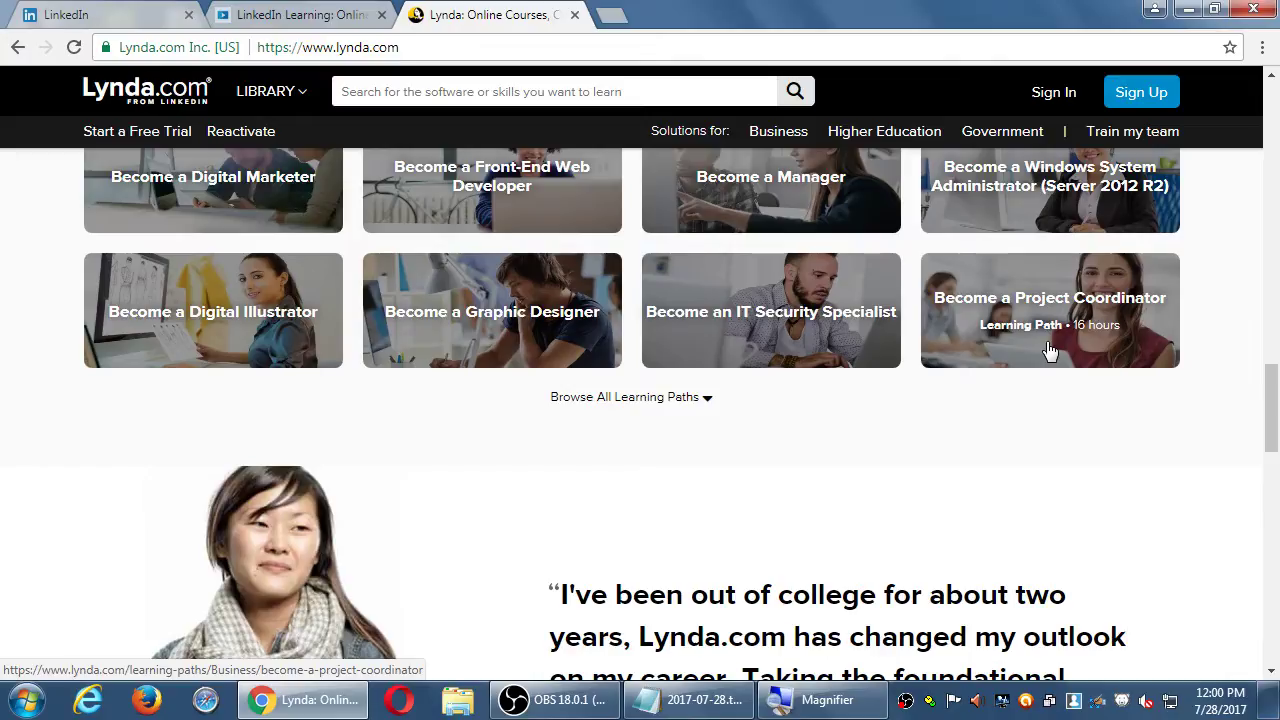
{"action": "scroll", "coordinate": [1152, 438], "scroll_direction": "down", "scroll_amount": 2}
{"action": "scroll", "coordinate": [1152, 440], "scroll_direction": "down", "scroll_amount": 6}
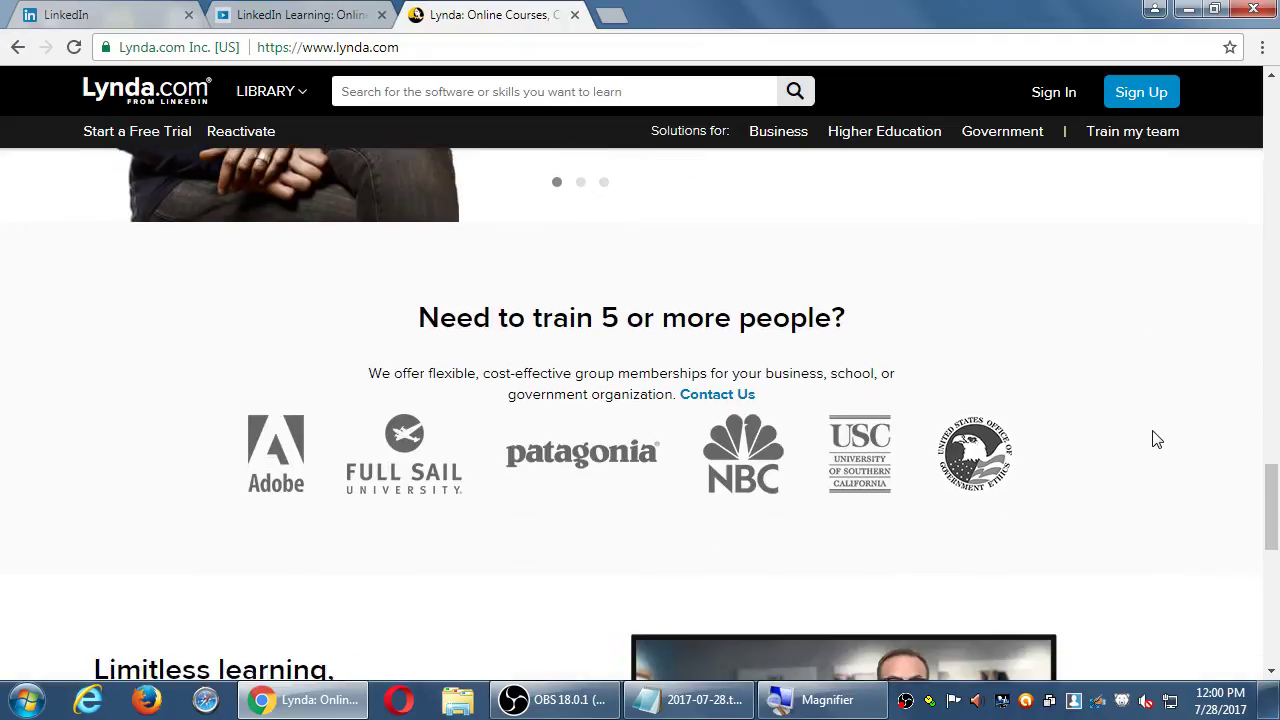
{"action": "scroll", "coordinate": [1158, 438], "scroll_direction": "down", "scroll_amount": 3}
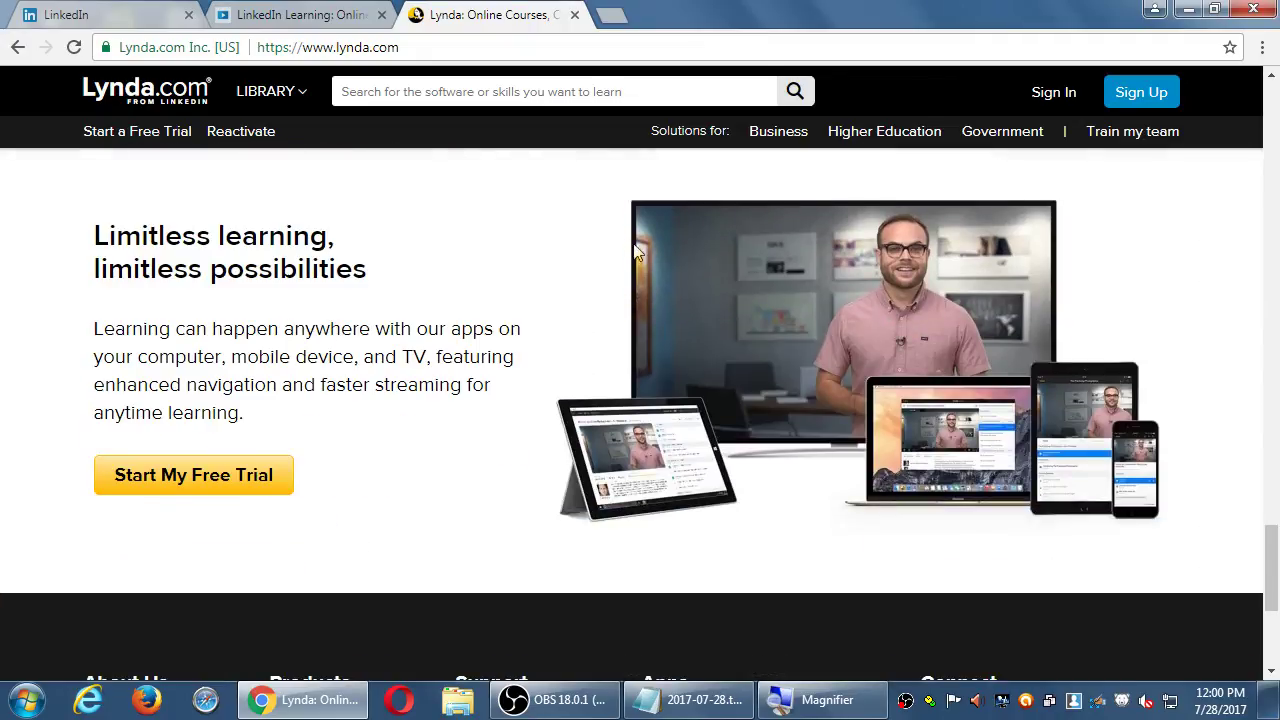
Close the Lynda.com page, look back over the LinkedIn Learning page up to its header, and close it too
{"action": "left_click", "coordinate": [574, 15]}
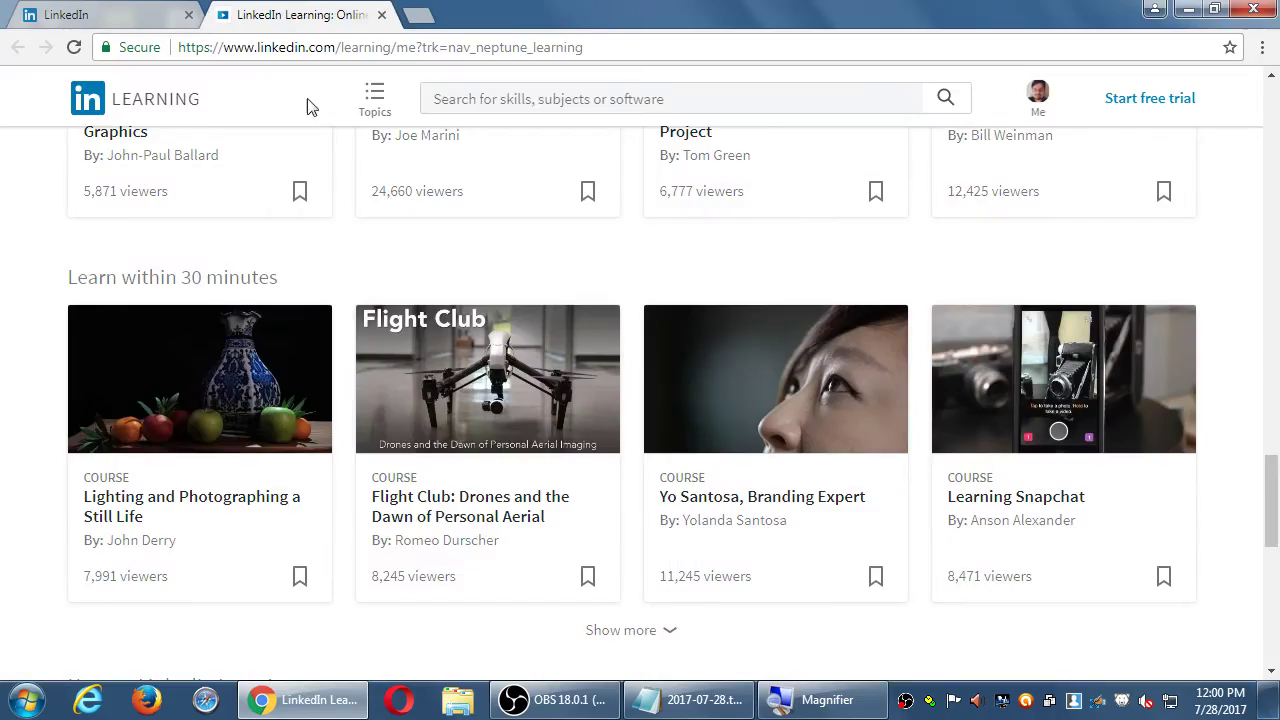
{"action": "scroll", "coordinate": [28, 224], "scroll_direction": "up", "scroll_amount": 10}
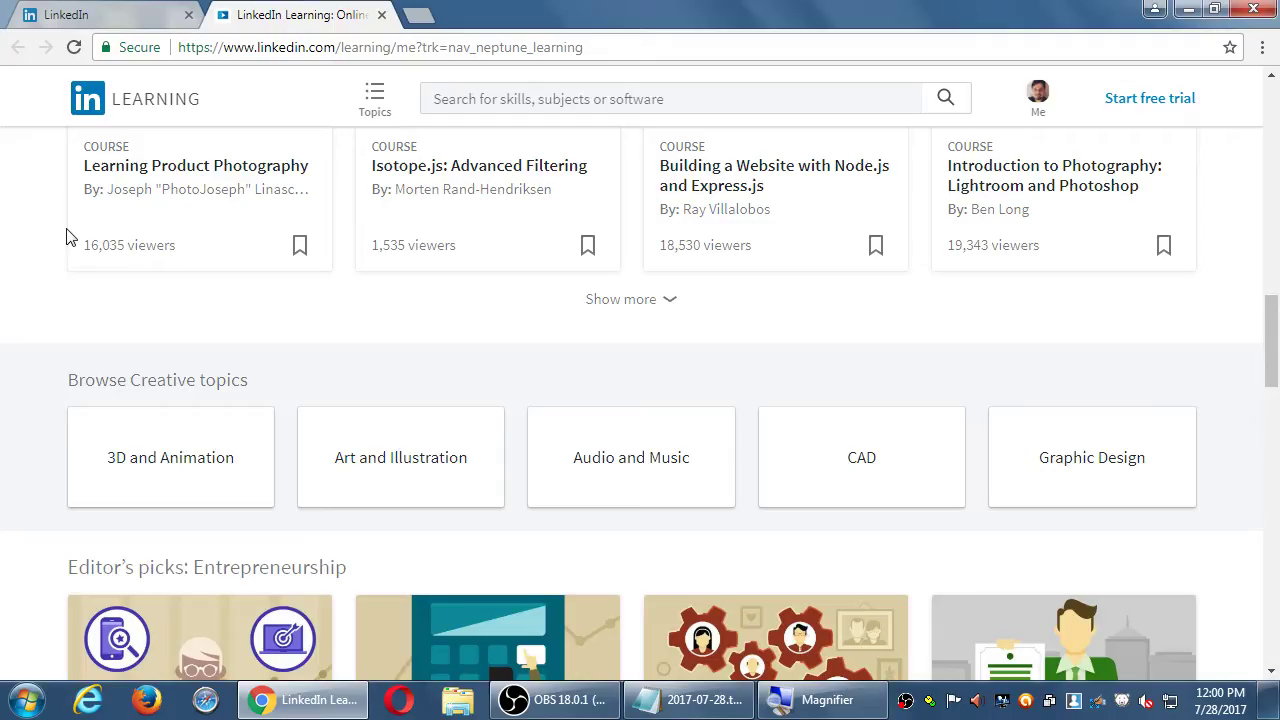
{"action": "scroll", "coordinate": [40, 250], "scroll_direction": "up", "scroll_amount": 10}
{"action": "scroll", "coordinate": [33, 264], "scroll_direction": "up", "scroll_amount": 1}
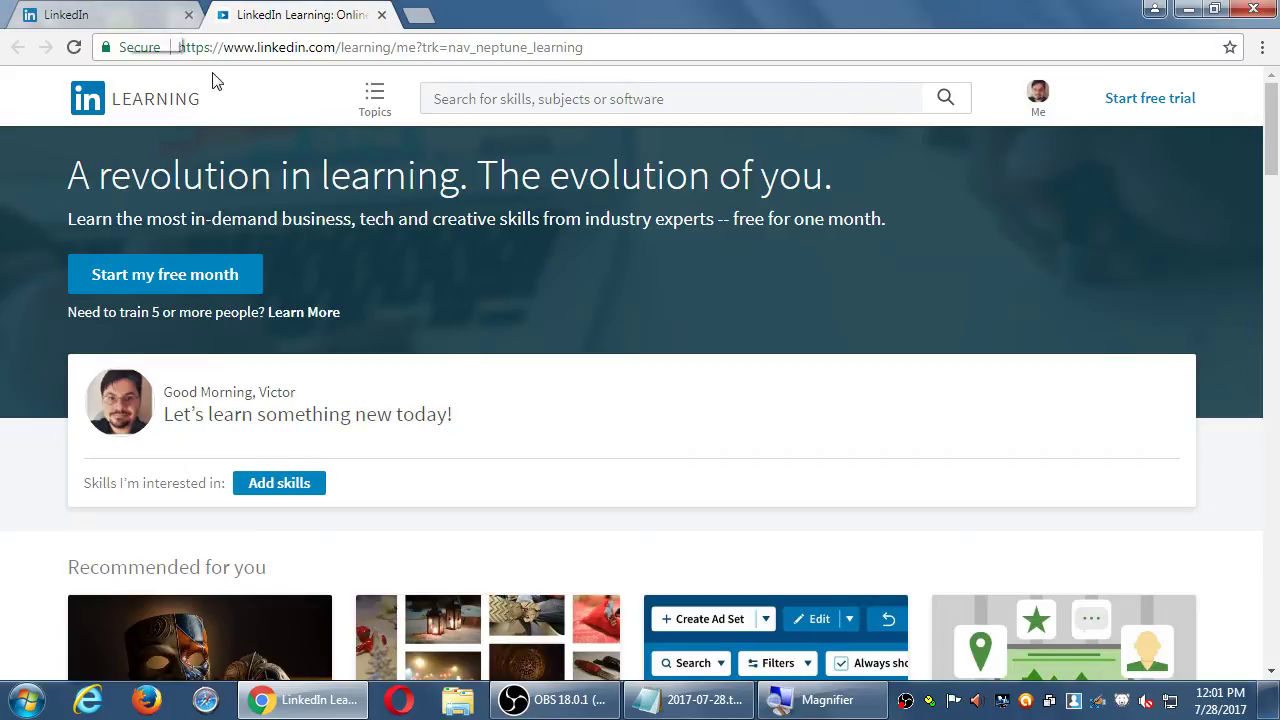
{"action": "left_click", "coordinate": [382, 15]}
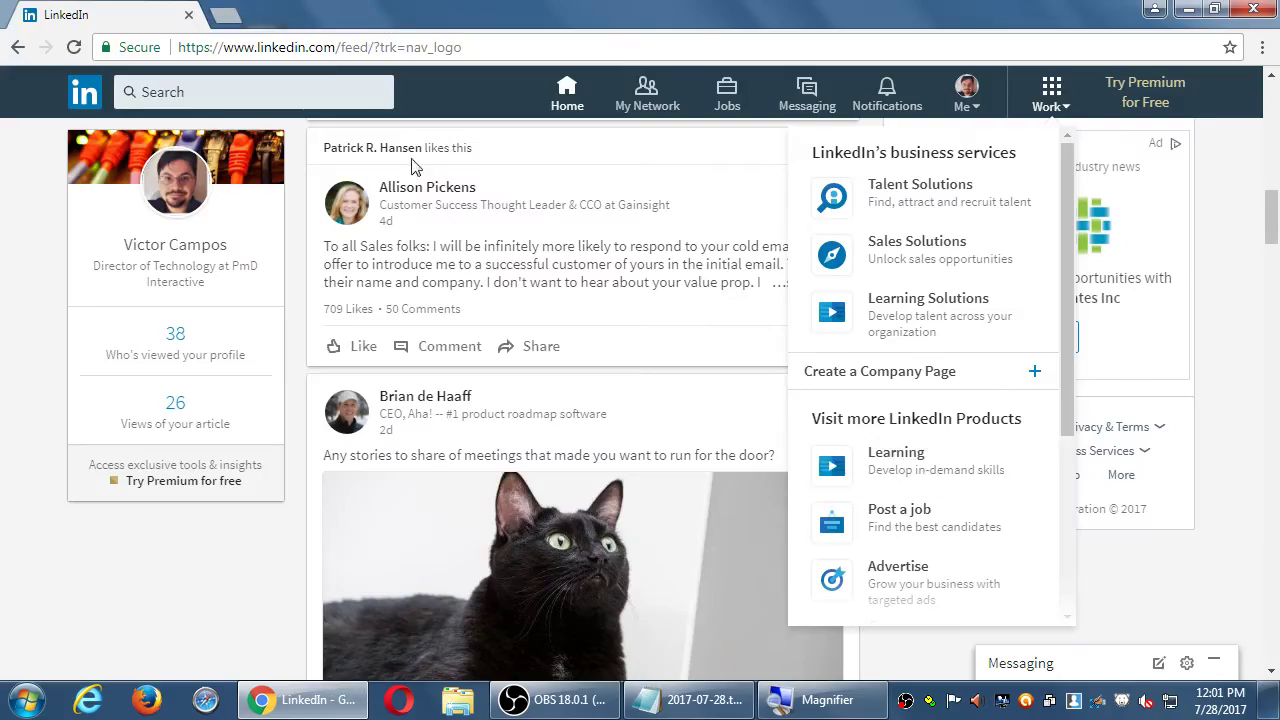
Open Slideshare from LinkedIn's list of products and select its web address
{"action": "scroll", "coordinate": [997, 434], "scroll_direction": "down", "scroll_amount": 1}
{"action": "scroll", "coordinate": [1000, 434], "scroll_direction": "down", "scroll_amount": 5}
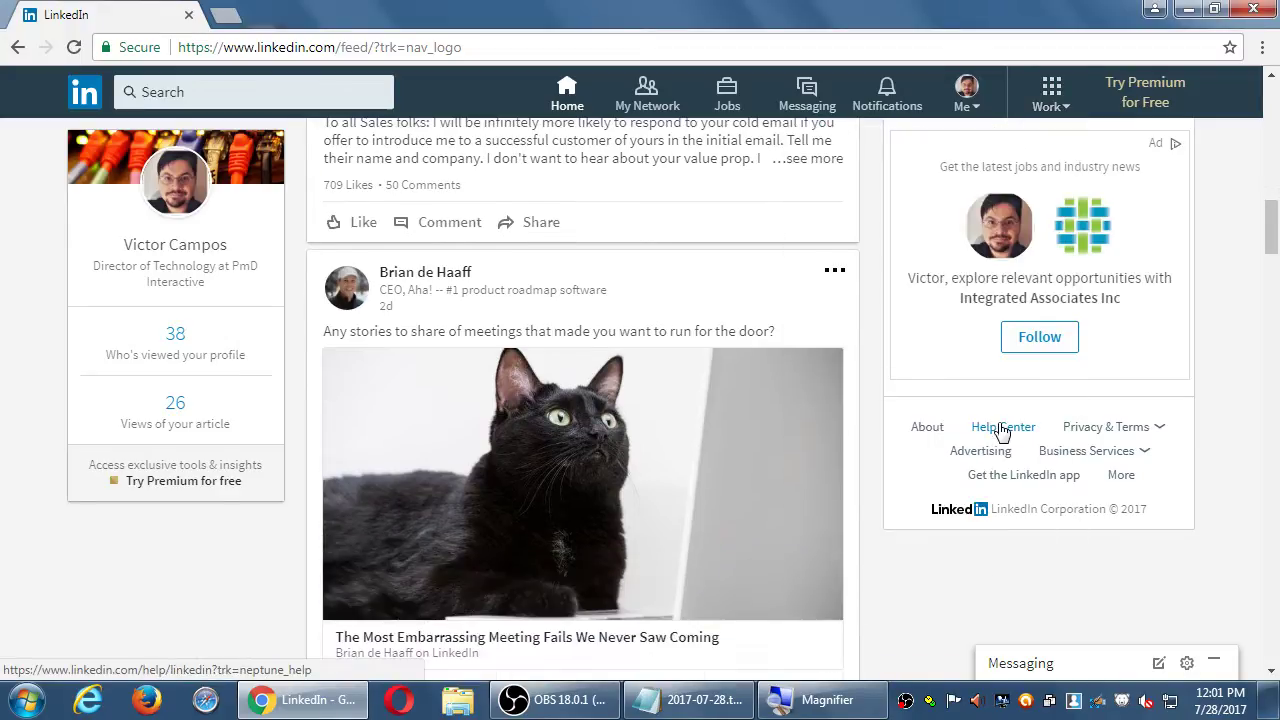
{"action": "left_click", "coordinate": [1050, 100]}
{"action": "left_click_drag", "start_coordinate": [1061, 219], "coordinate": [1060, 434]}
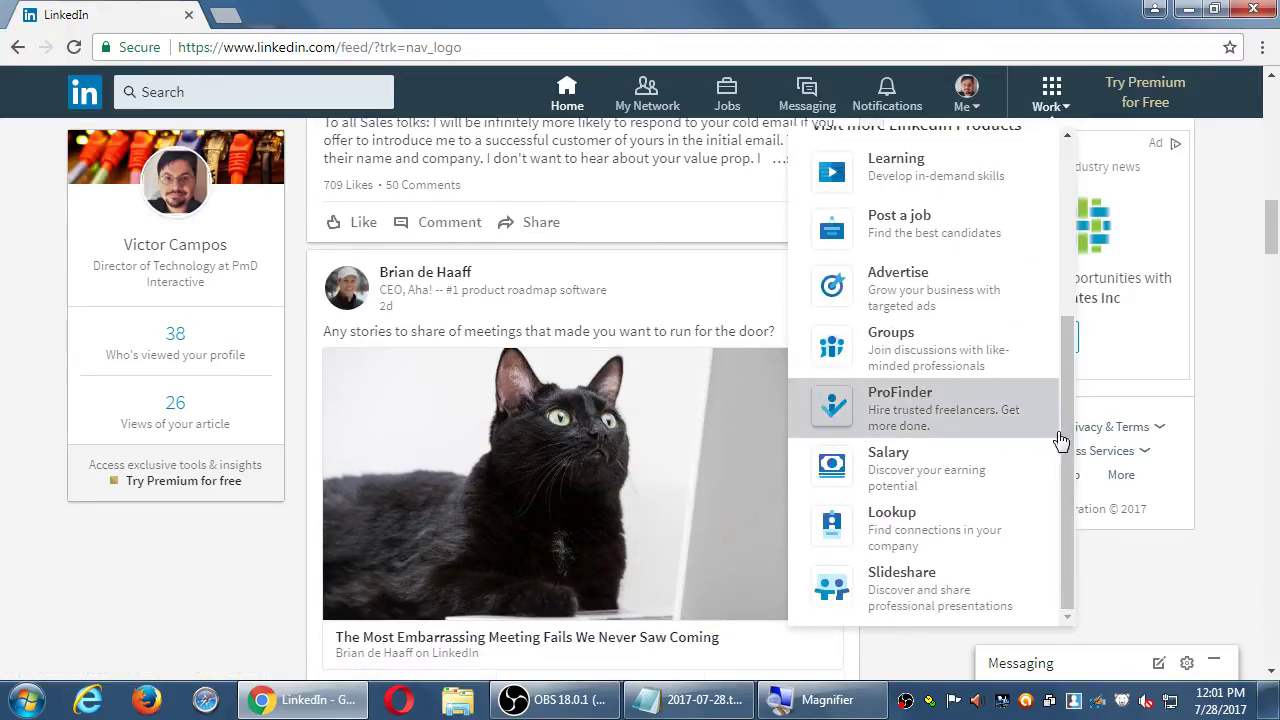
{"action": "left_click", "coordinate": [952, 592]}
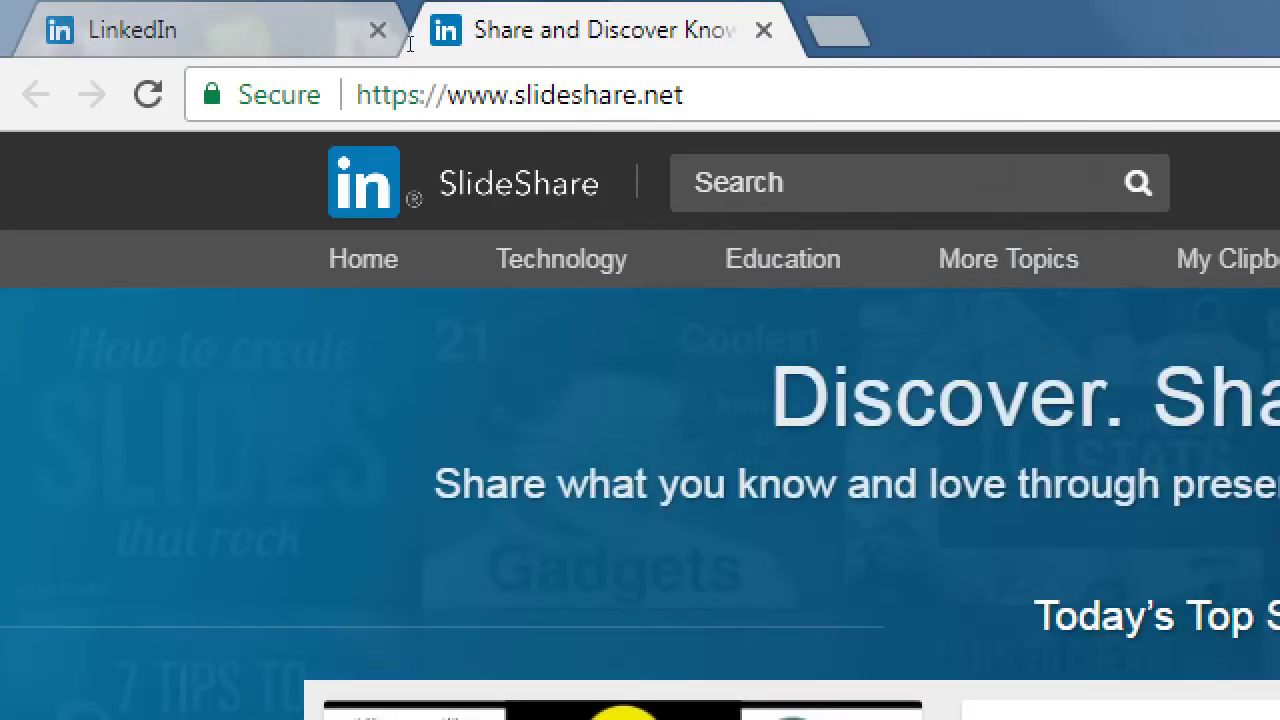
{"action": "left_click", "coordinate": [418, 95]}
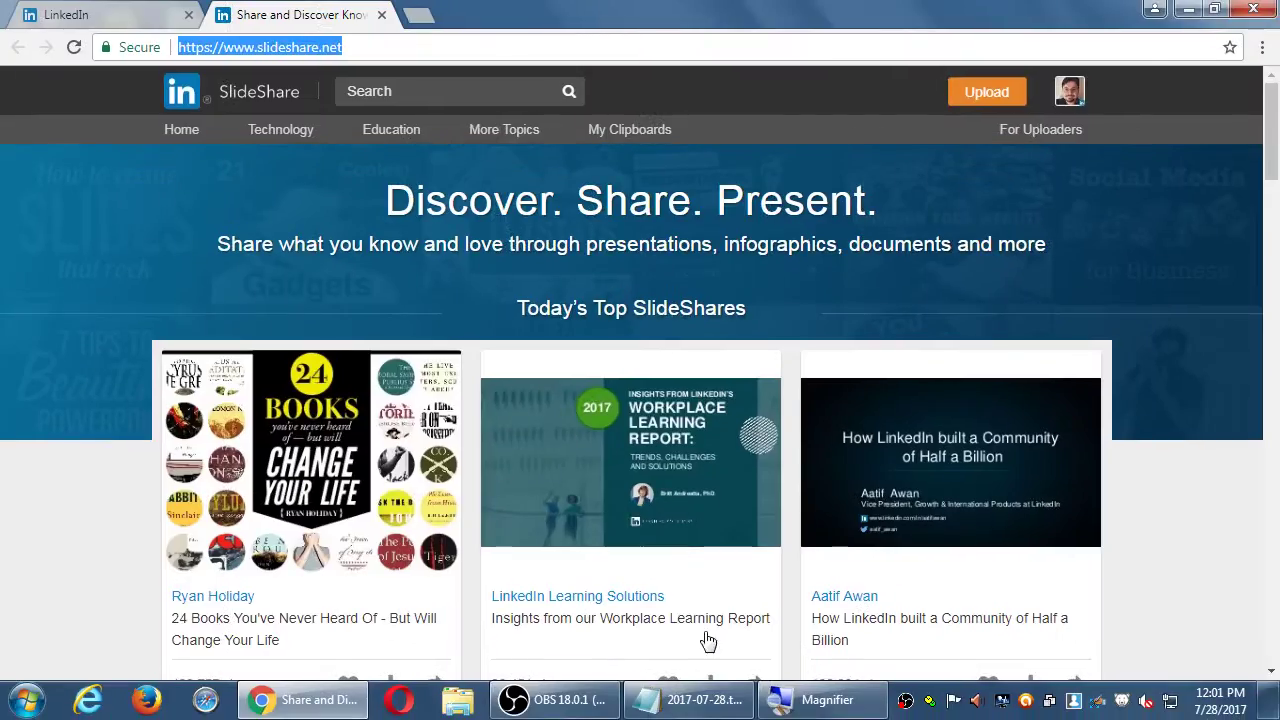
Switch to the Notepad notes and add the heading "LinkedIn owns" after the Recommendation section, separated by a blank line
{"action": "left_click", "coordinate": [700, 700]}
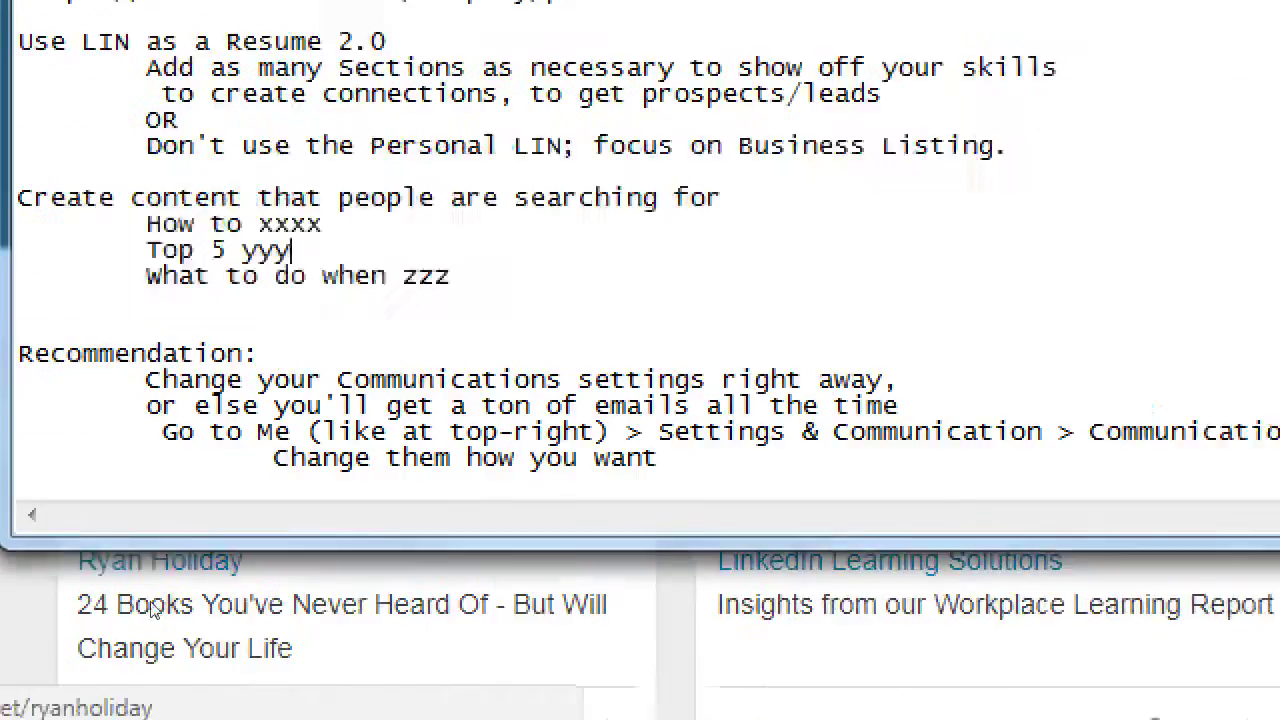
{"action": "key", "text": "ctrl+End"}
{"action": "key", "text": "Return"}
{"action": "key", "text": "Return"}
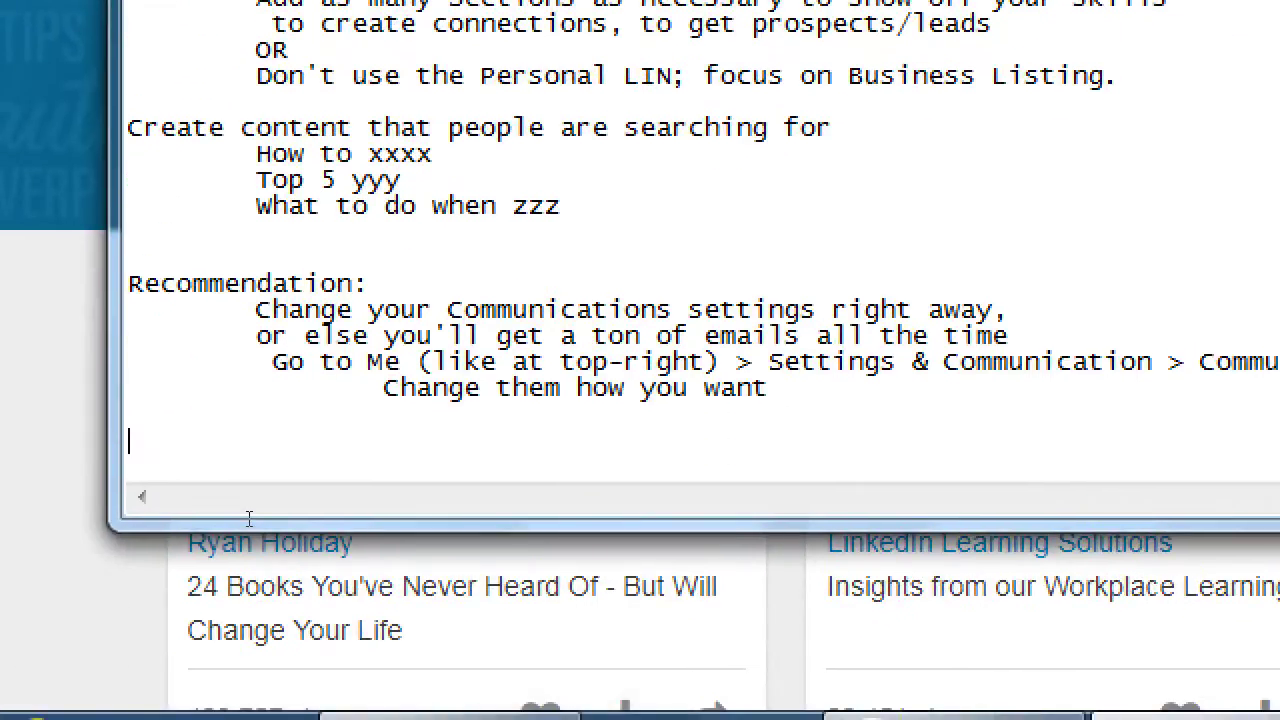
{"action": "type", "text": "Ly"}
{"action": "key", "text": "BackSpace"}
{"action": "type", "text": "inkedIn owns"}
Under the heading, add "Lynda.com - Online training in a variety of topics" and the further indented line "(tech, marketing, photography) - 1 month free"
{"action": "key", "text": "Return"}
{"action": "key", "text": "Tab"}
{"action": "type", "text": "Lynda"}
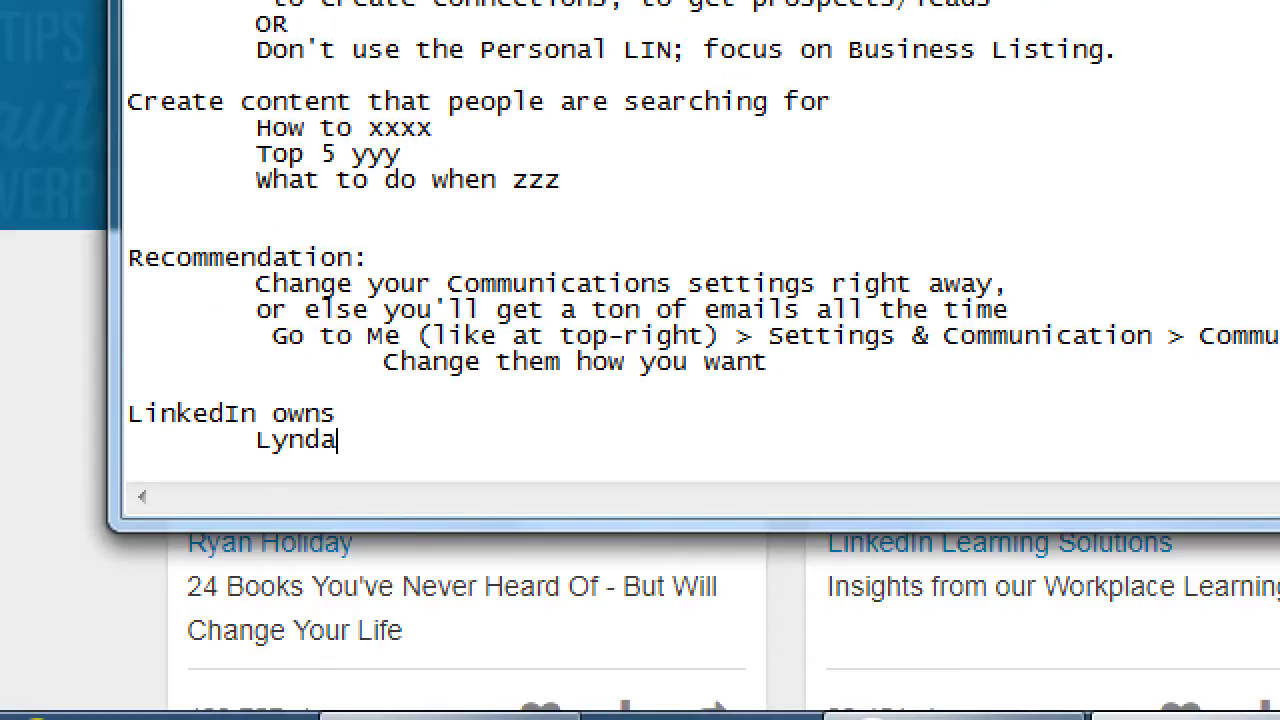
{"action": "type", "text": ".com - Onlin"}
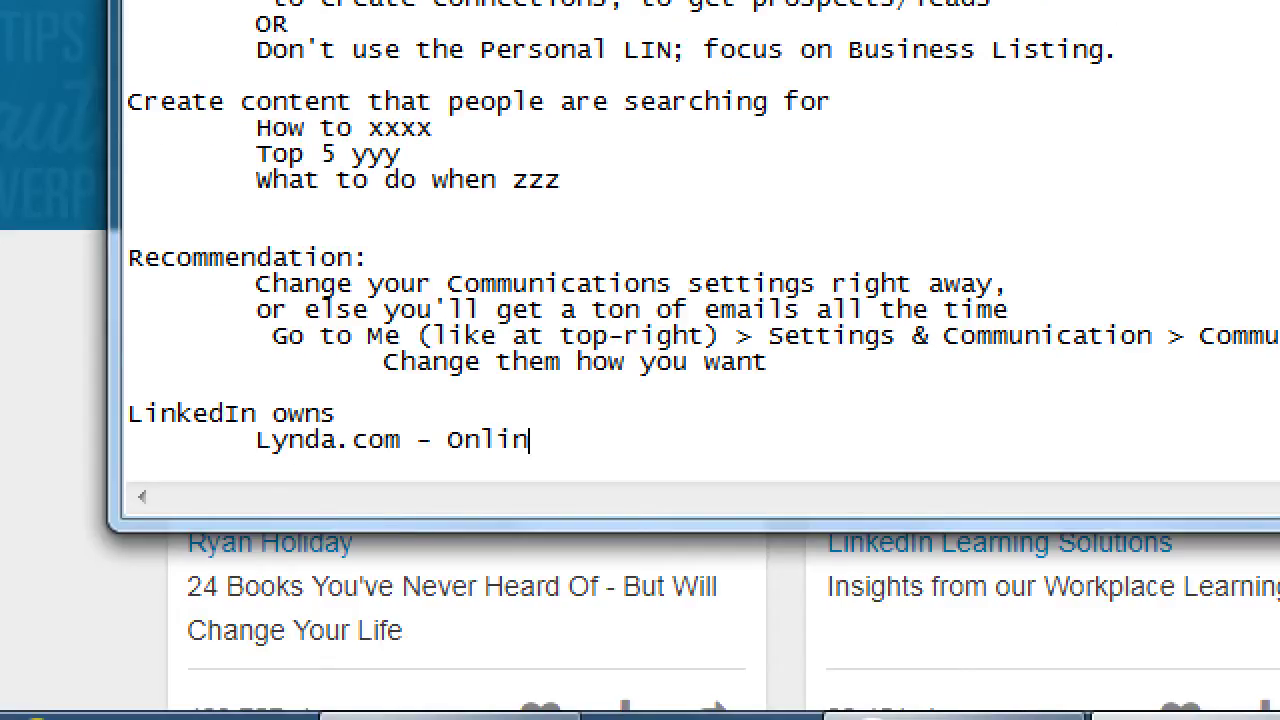
{"action": "type", "text": "e training i"}
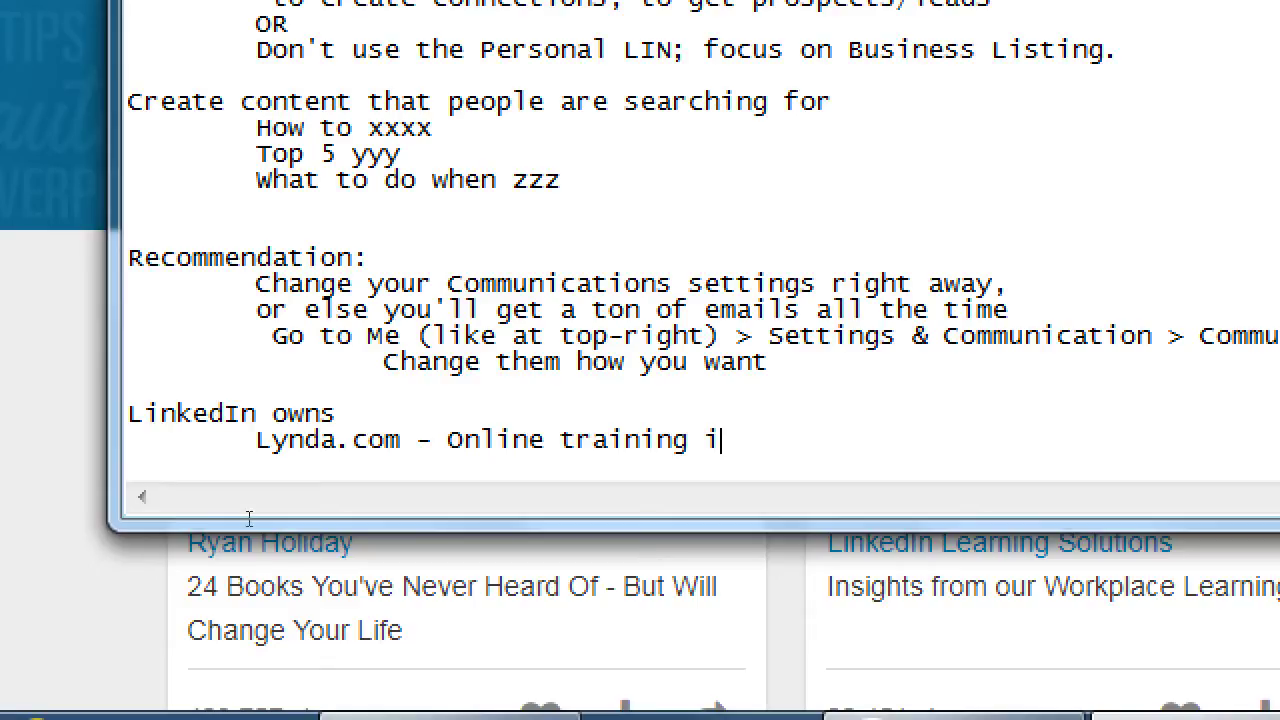
{"action": "type", "text": "n a variety of topics"}
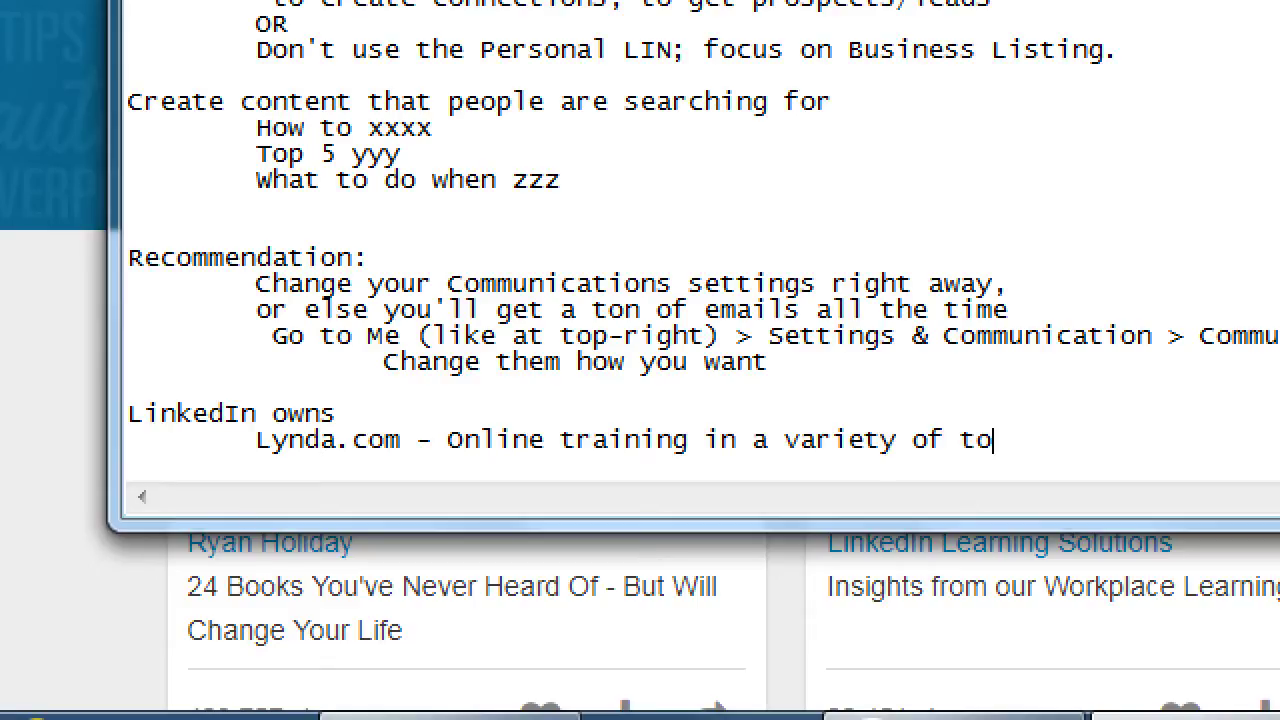
{"action": "key", "text": "Return"}
{"action": "key", "text": "Tab"}
{"action": "type", "text": "(tech, marketing, photography) - 1 month free"}
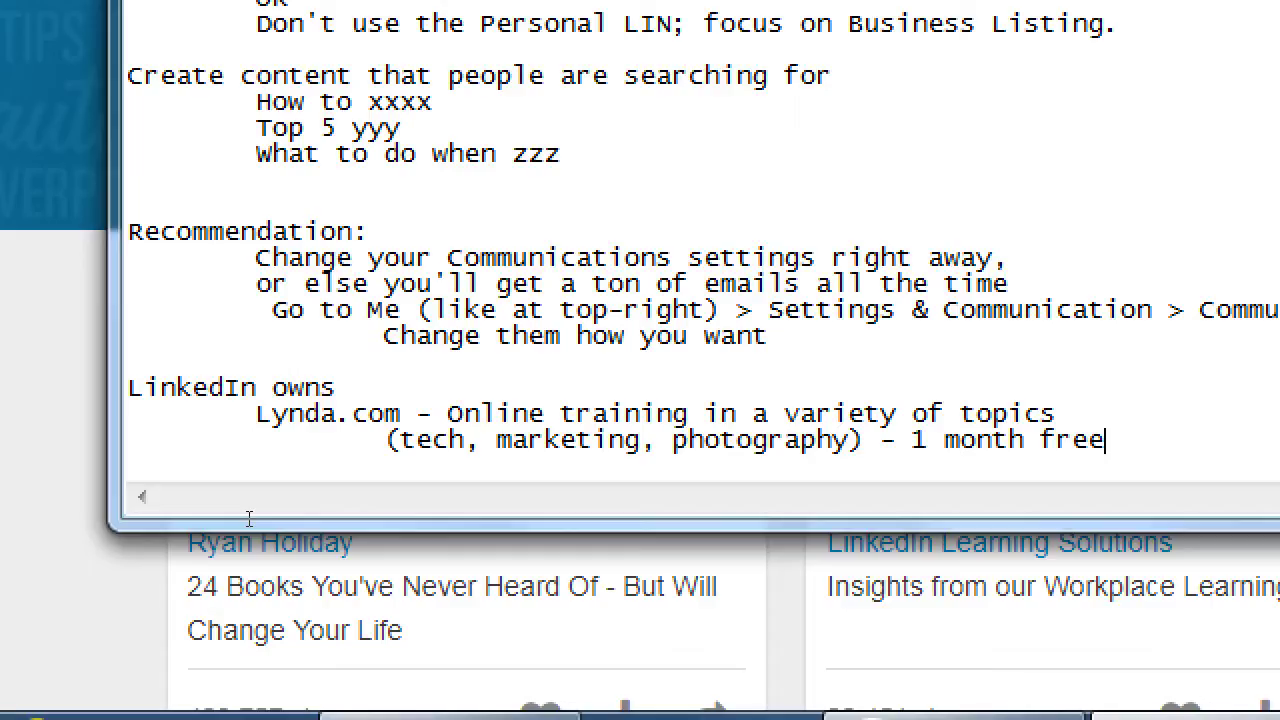
Add the entry "Slideshare.net - The "youtube" of Powerpoint" with the indented line "View (and share) presentations" beneath it
{"action": "key", "text": "Return"}
{"action": "key", "text": "Tab"}
{"action": "type", "text": "Slideshare.net - The \"youtube\" of Powerpoint"}
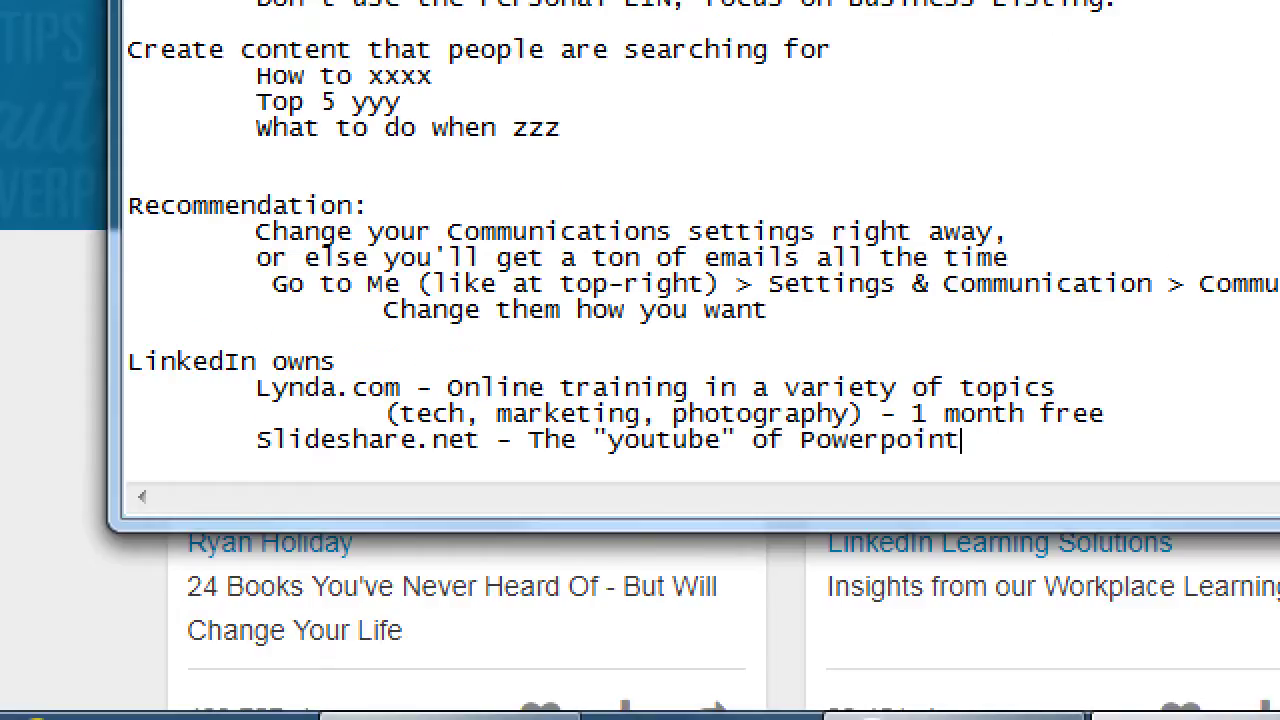
{"action": "key", "text": "Return"}
{"action": "key", "text": "Tab"}
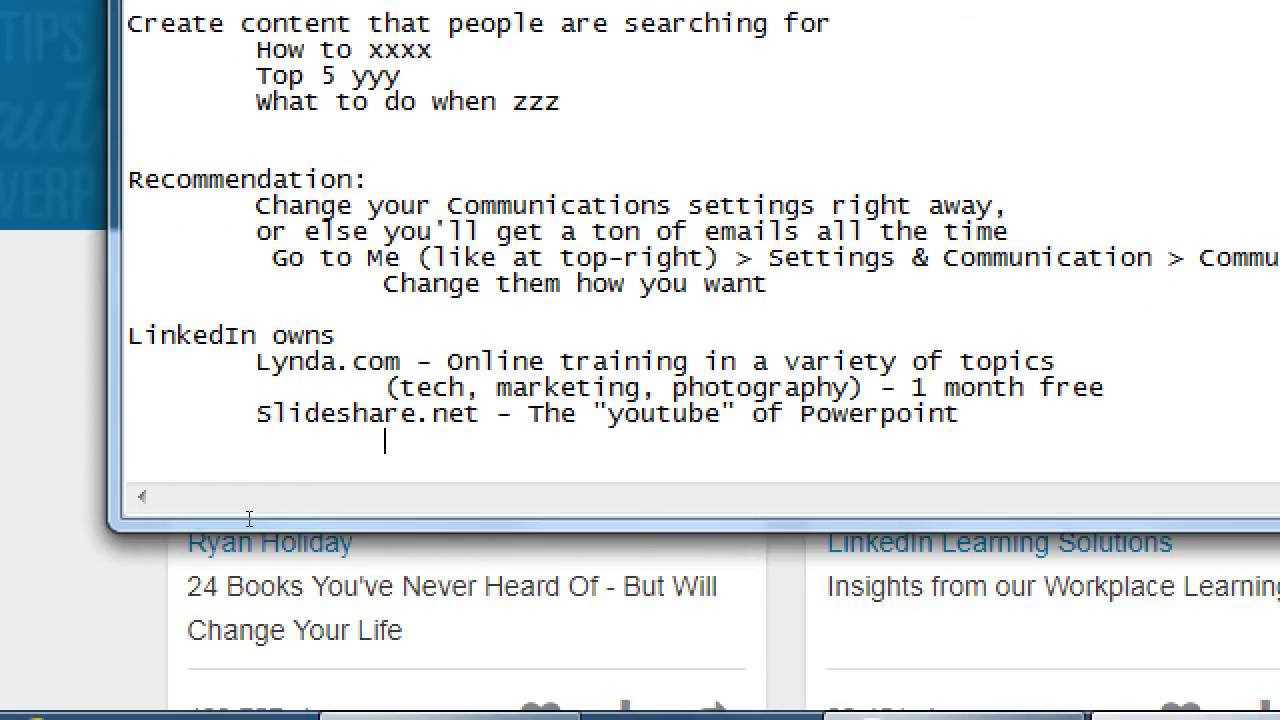
{"action": "type", "text": "View (and share) "}
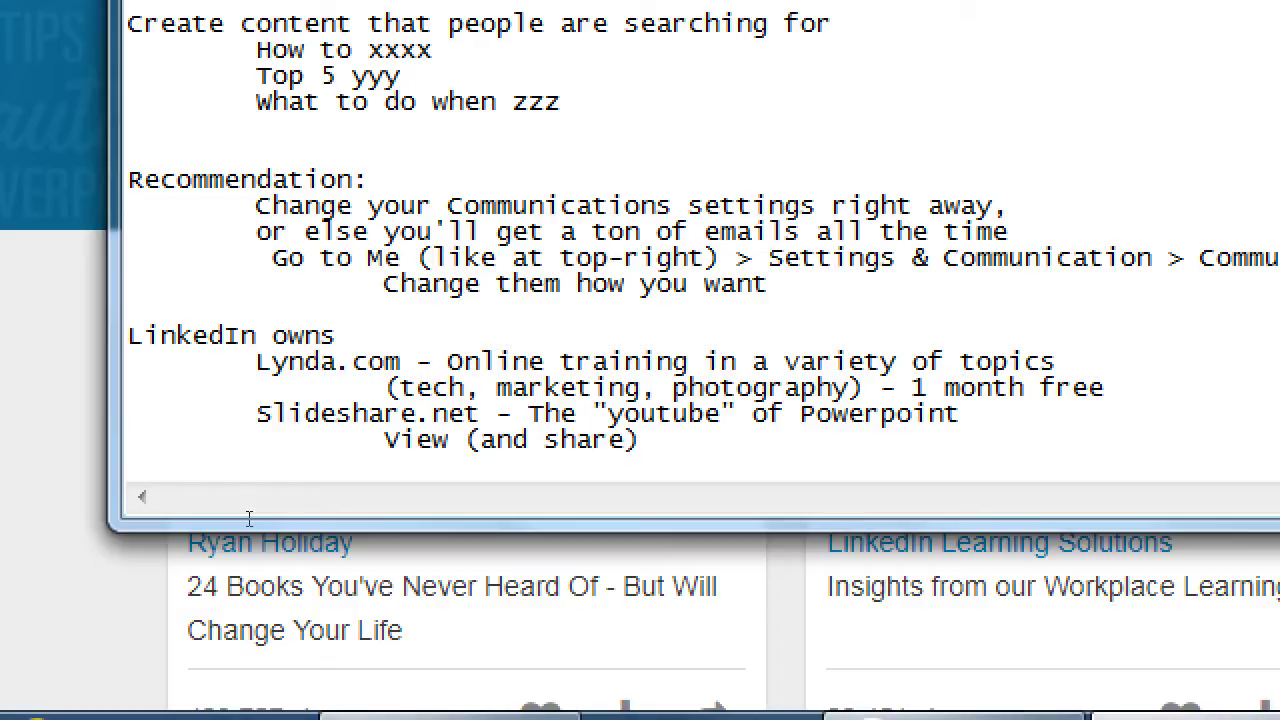
{"action": "type", "text": "presentations"}
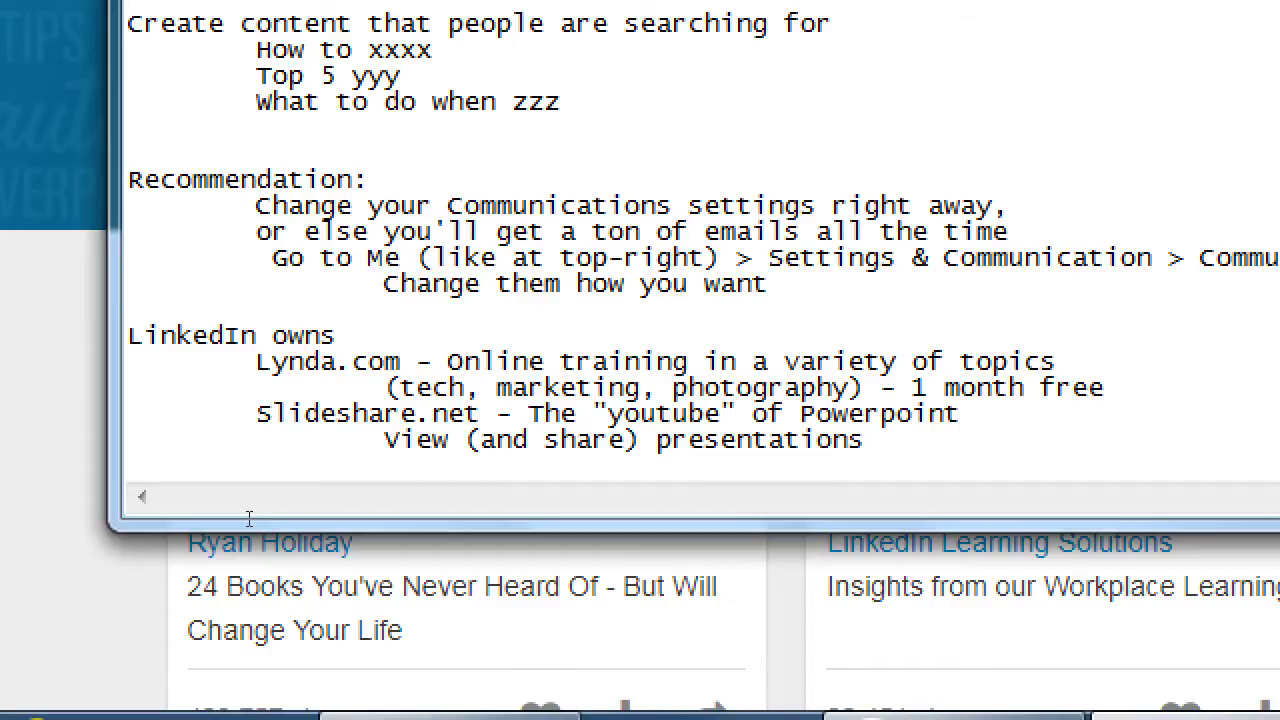
Switch back to Chrome and look through the Top and Featured SlideShares on the SlideShare home page
{"action": "key", "text": "super+minus"}
{"action": "key", "text": "alt+Tab"}
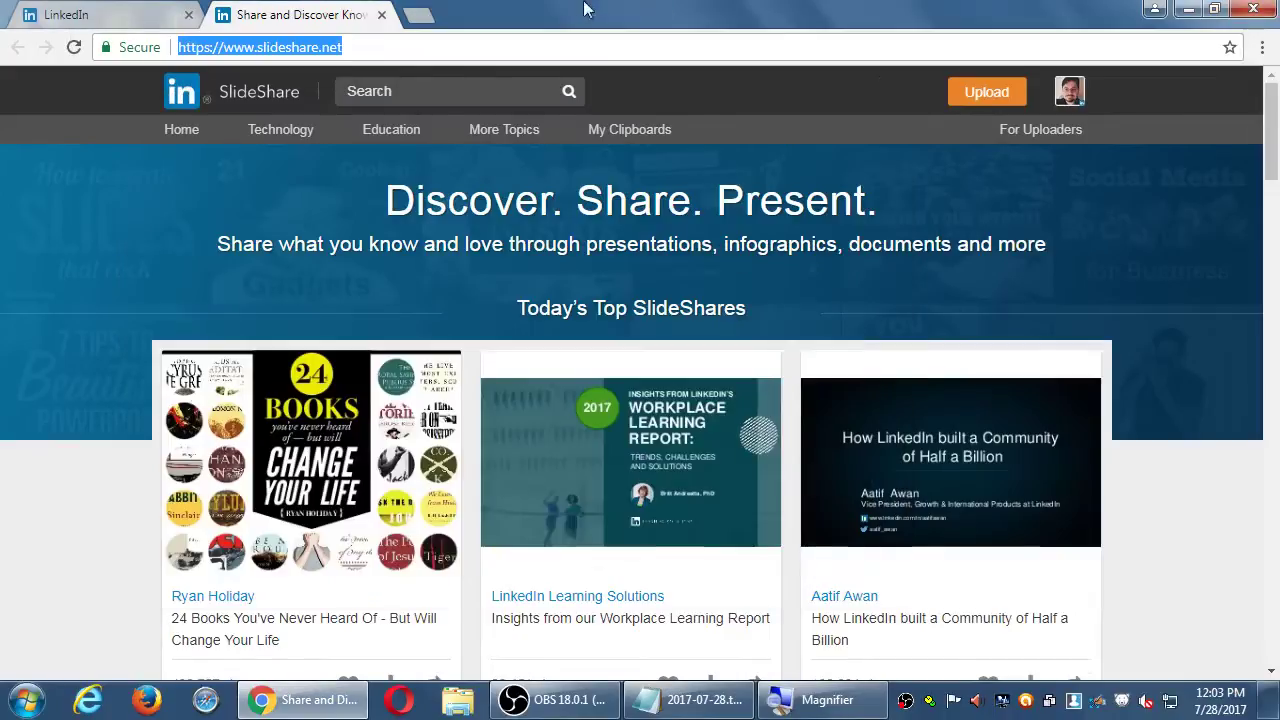
{"action": "scroll", "coordinate": [16, 316], "scroll_direction": "down", "scroll_amount": 1}
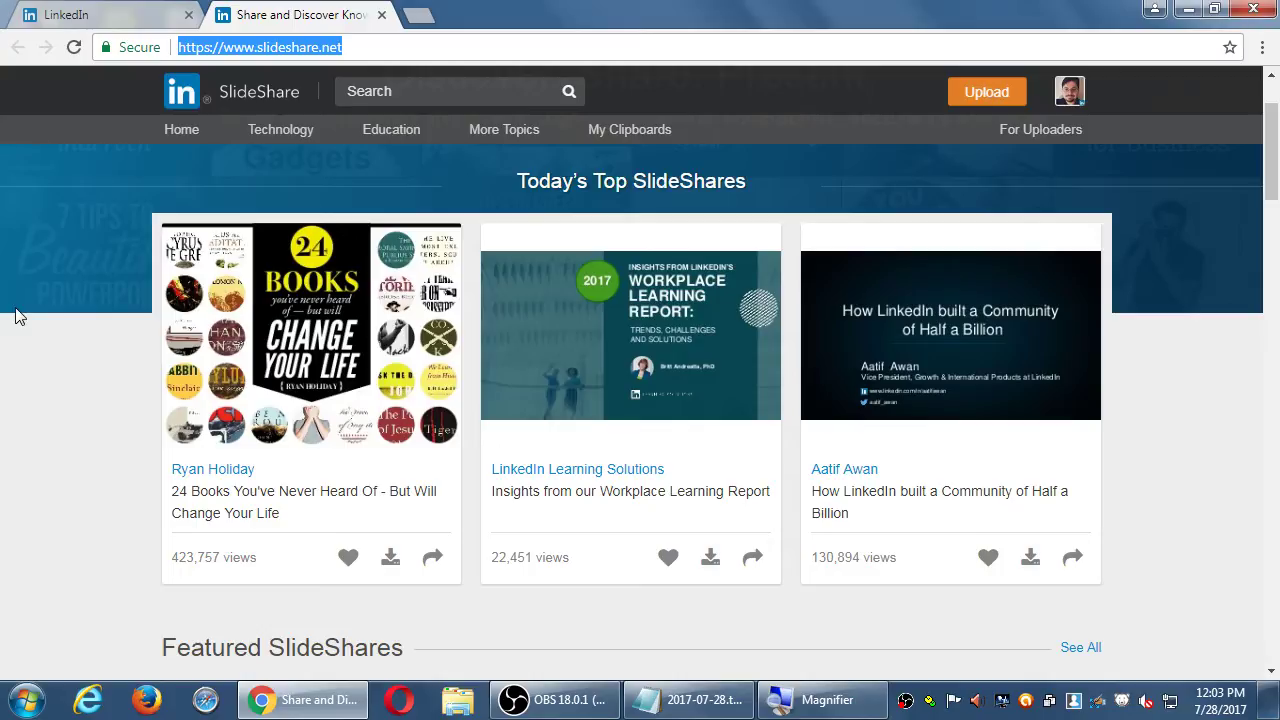
{"action": "scroll", "coordinate": [60, 340], "scroll_direction": "down", "scroll_amount": 4}
{"action": "scroll", "coordinate": [60, 340], "scroll_direction": "down", "scroll_amount": 1}
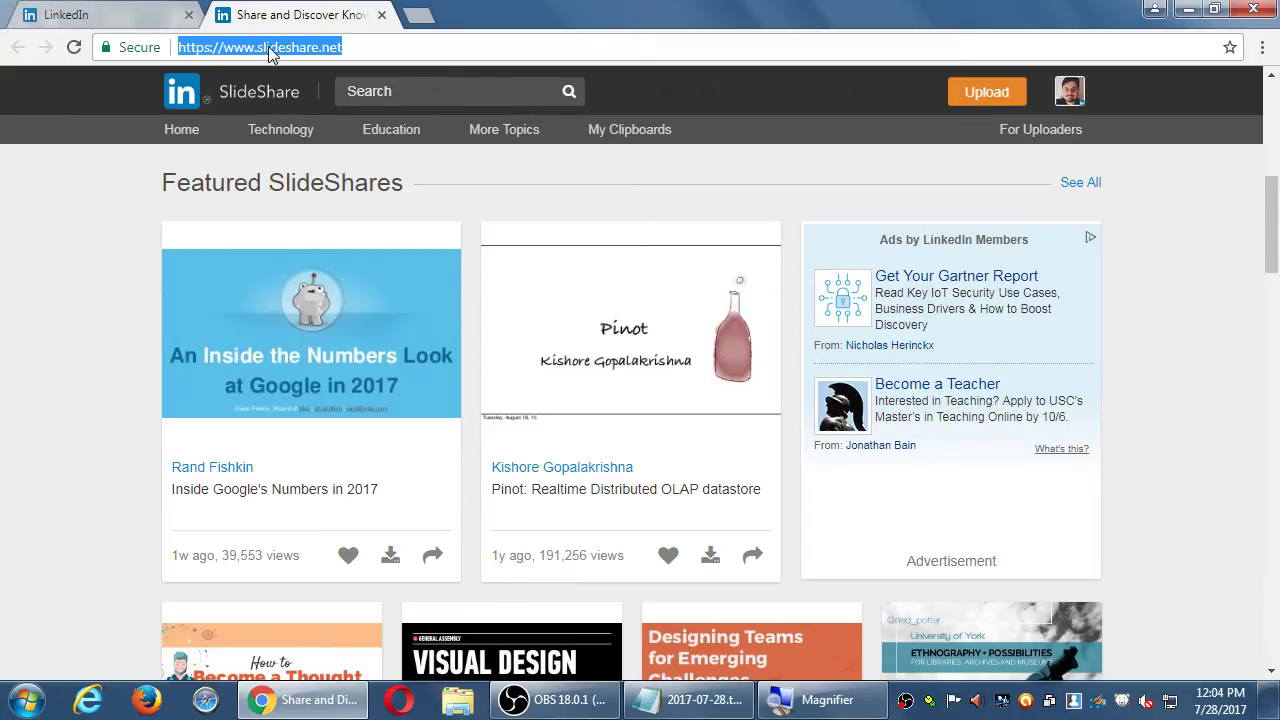
Review the Slideshare entry in LinkedIn's product list, and return to the featured presentations on the SlideShare page
{"action": "left_click", "coordinate": [120, 17]}
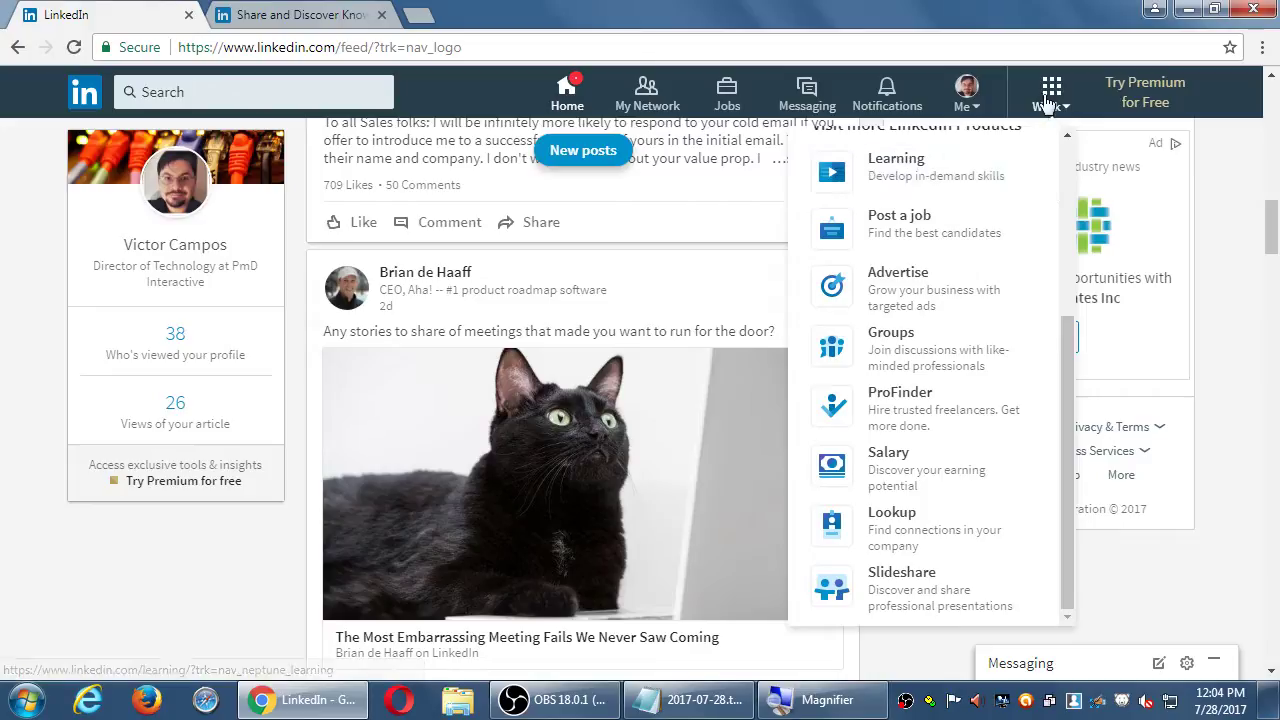
{"action": "left_click", "coordinate": [1072, 156]}
{"action": "left_click", "coordinate": [1051, 97]}
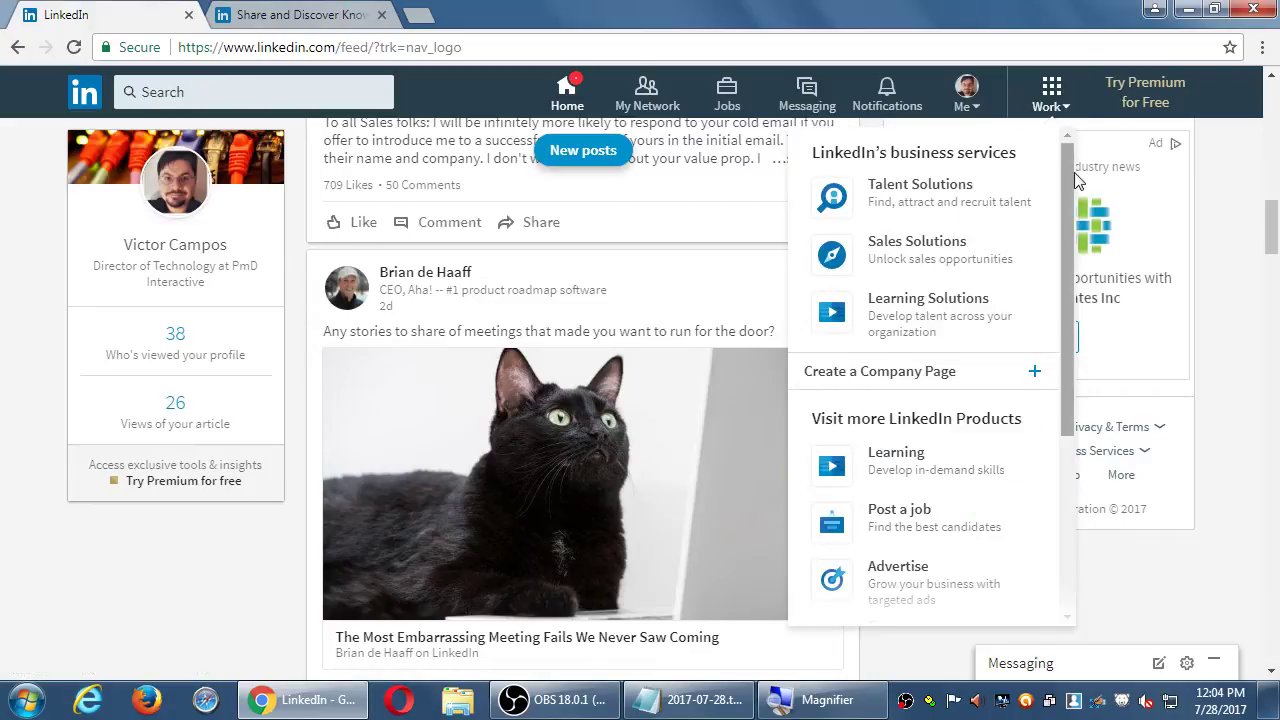
{"action": "scroll", "coordinate": [1068, 216], "scroll_direction": "down", "scroll_amount": 1}
{"action": "scroll", "coordinate": [1068, 216], "scroll_direction": "down", "scroll_amount": 3}
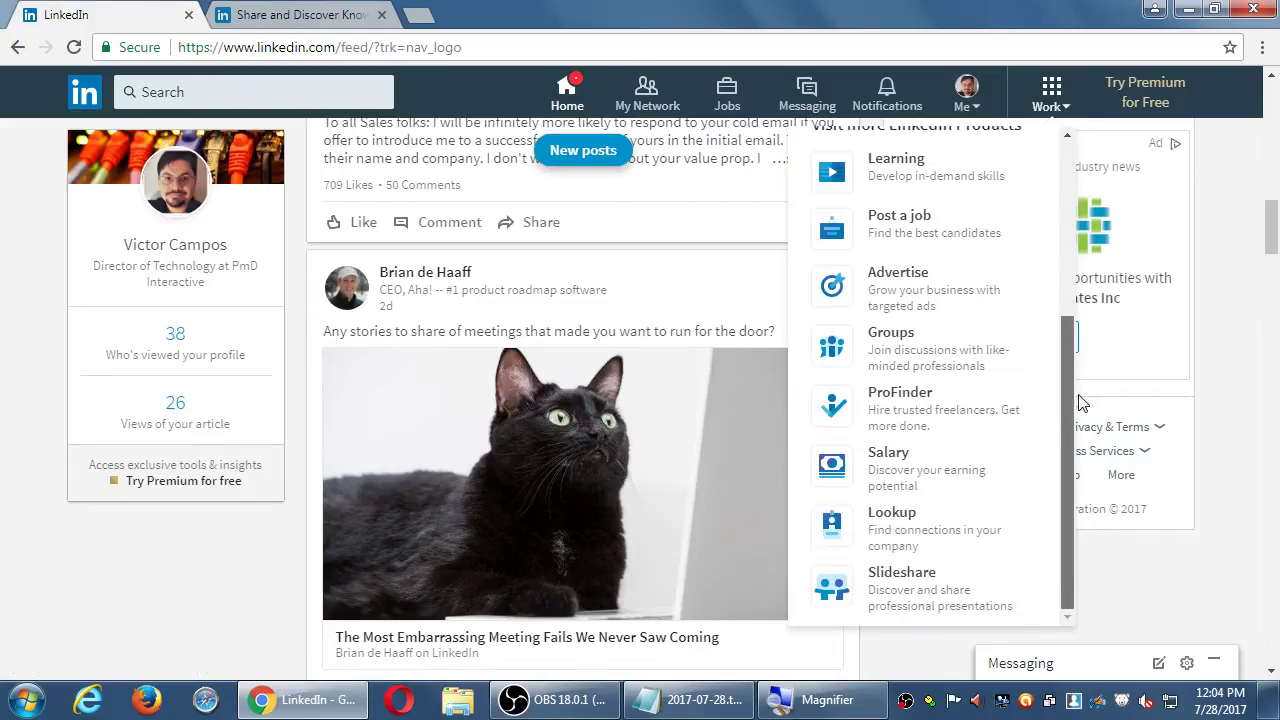
{"action": "left_click", "coordinate": [983, 588]}
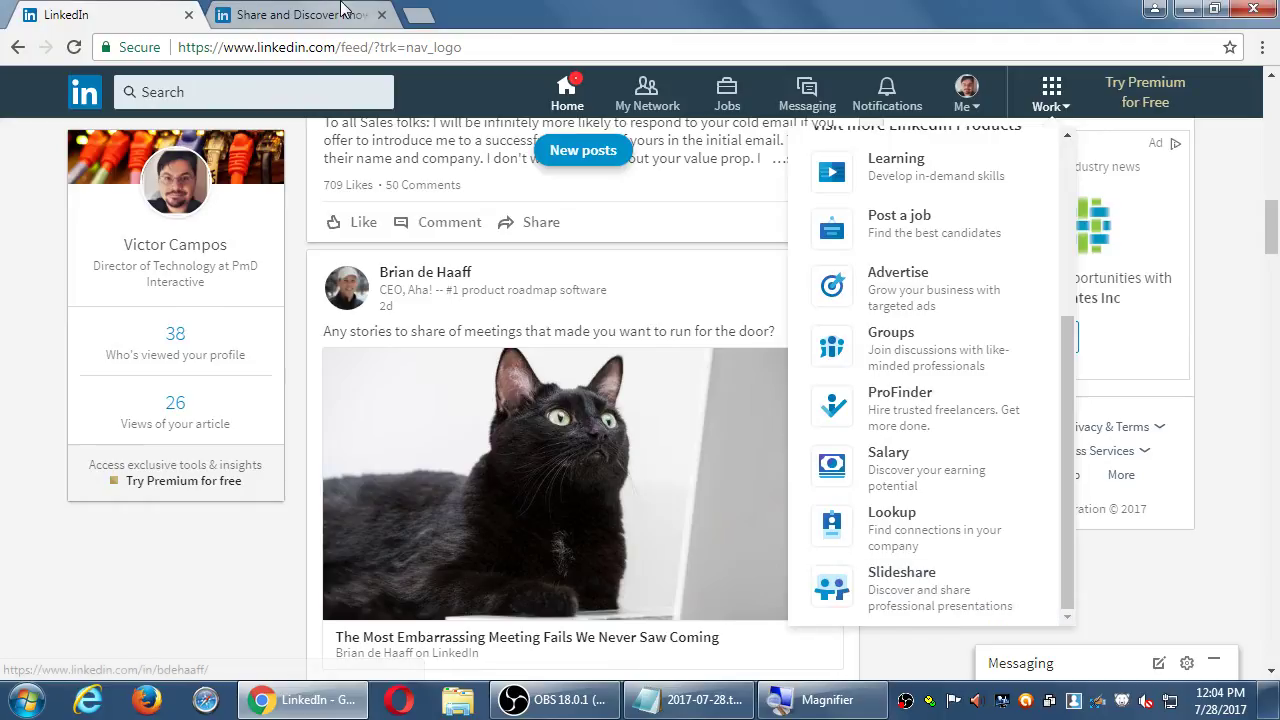
{"action": "scroll", "coordinate": [190, 278], "scroll_direction": "down", "scroll_amount": 2}
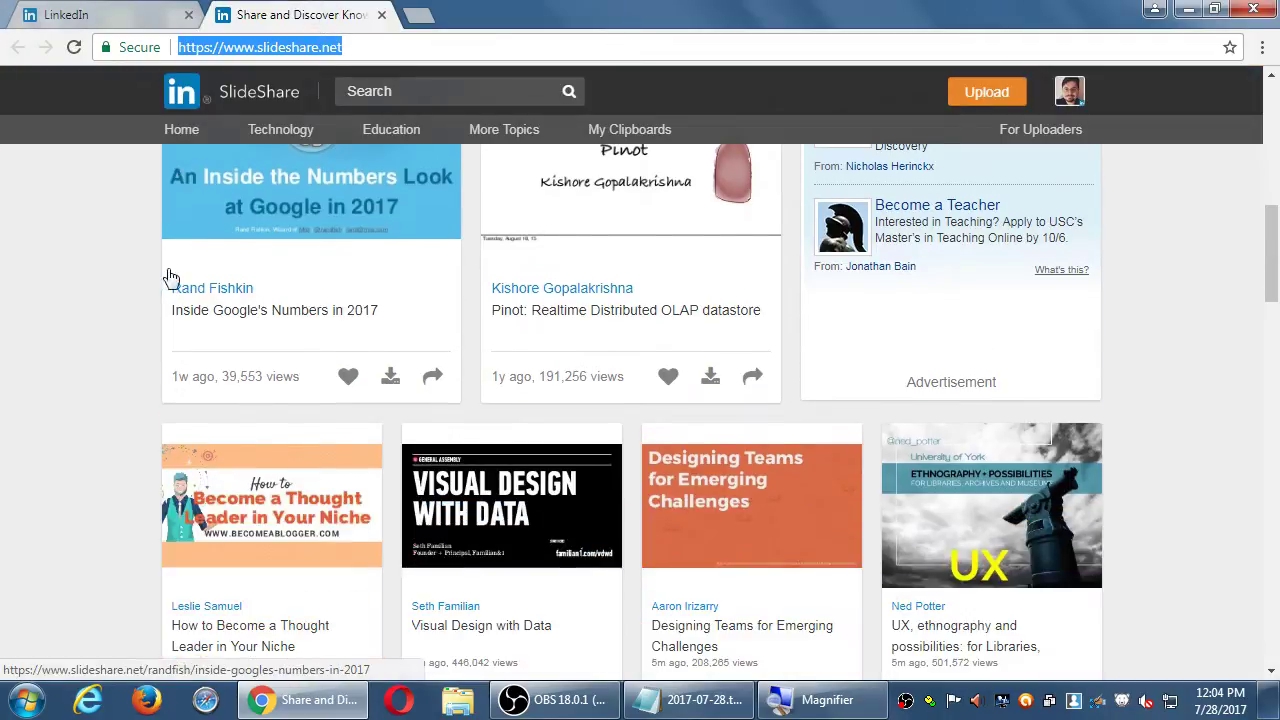
Look through the remaining Featured SlideShares, the Featured Topics and the Latest Conferences on the SlideShare home page
{"action": "scroll", "coordinate": [109, 272], "scroll_direction": "down", "scroll_amount": 1}
{"action": "scroll", "coordinate": [108, 270], "scroll_direction": "down", "scroll_amount": 1}
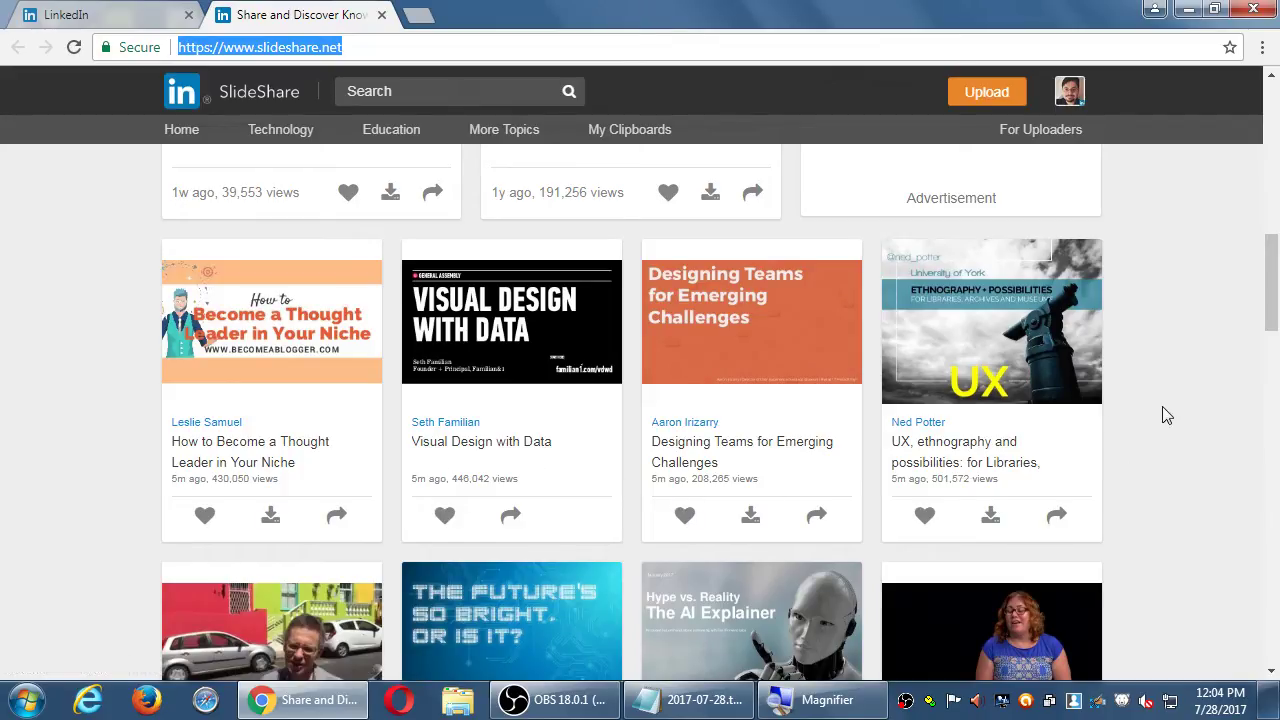
{"action": "scroll", "coordinate": [1165, 405], "scroll_direction": "down", "scroll_amount": 1}
{"action": "scroll", "coordinate": [1100, 396], "scroll_direction": "down", "scroll_amount": 1}
{"action": "scroll", "coordinate": [1100, 396], "scroll_direction": "down", "scroll_amount": 2}
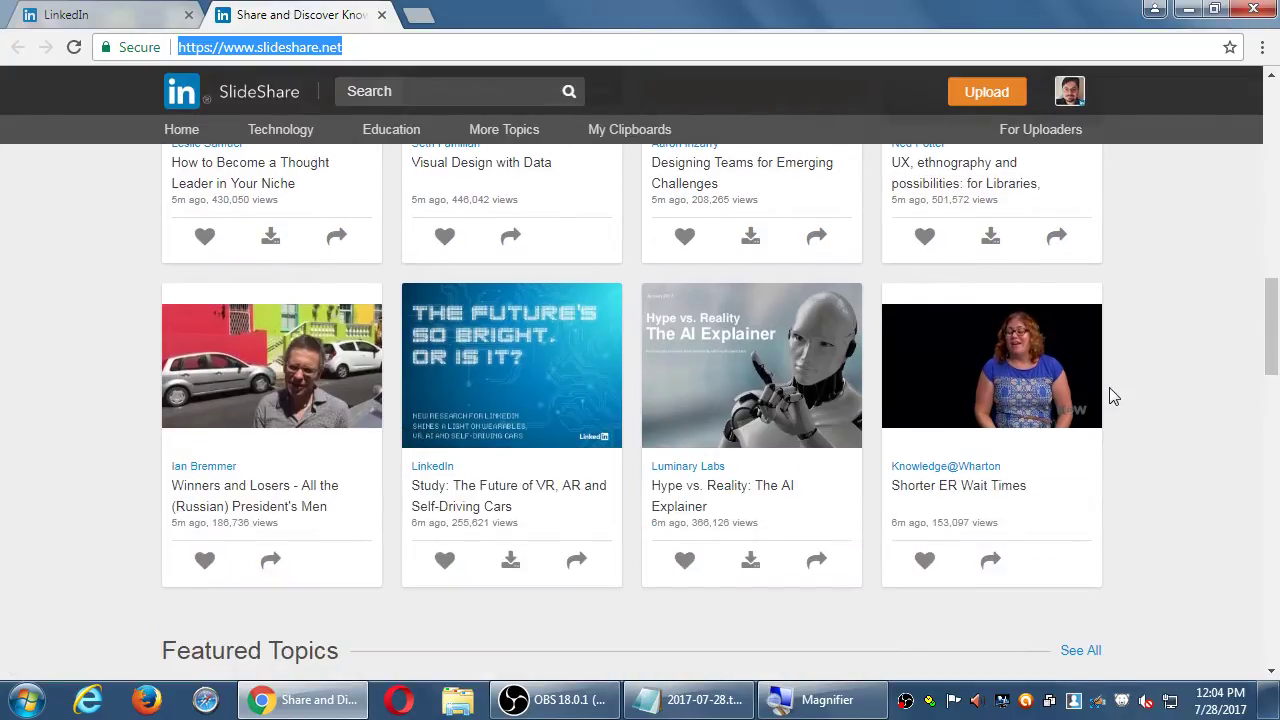
{"action": "scroll", "coordinate": [1215, 390], "scroll_direction": "down", "scroll_amount": 2}
{"action": "scroll", "coordinate": [1210, 392], "scroll_direction": "up", "scroll_amount": 2}
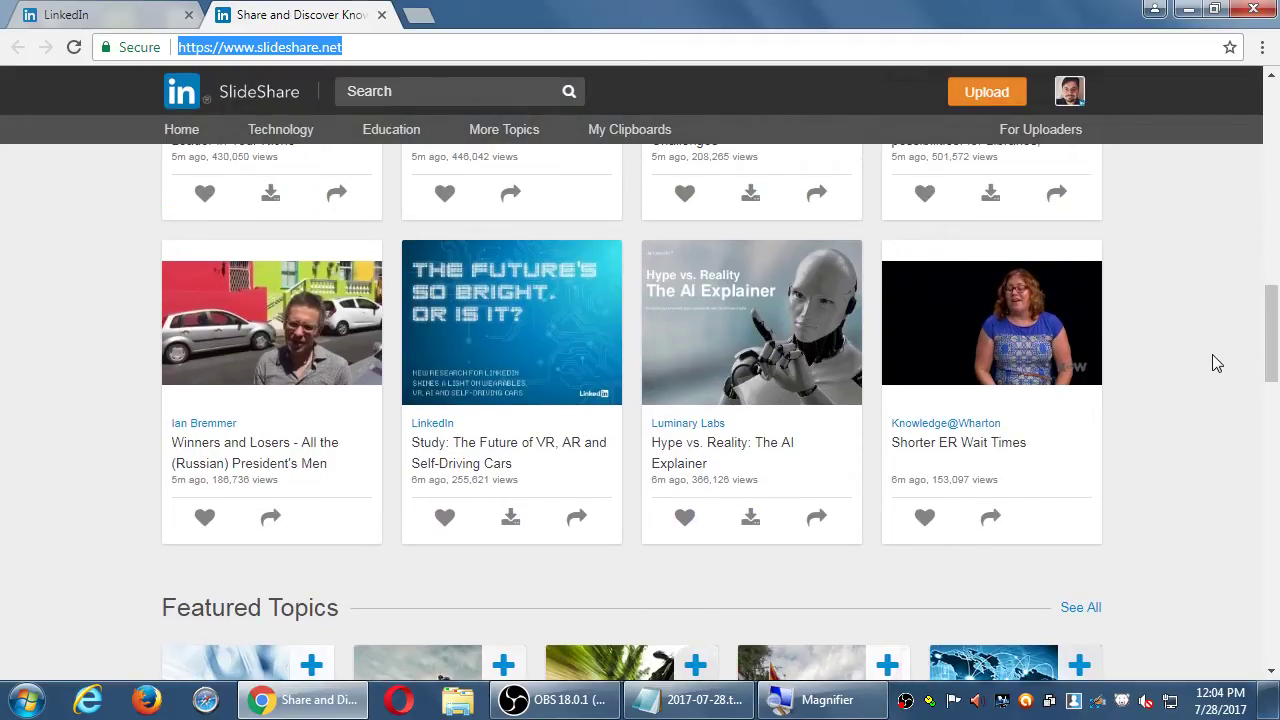
{"action": "scroll", "coordinate": [1208, 385], "scroll_direction": "down", "scroll_amount": 3}
{"action": "scroll", "coordinate": [1208, 374], "scroll_direction": "down", "scroll_amount": 1}
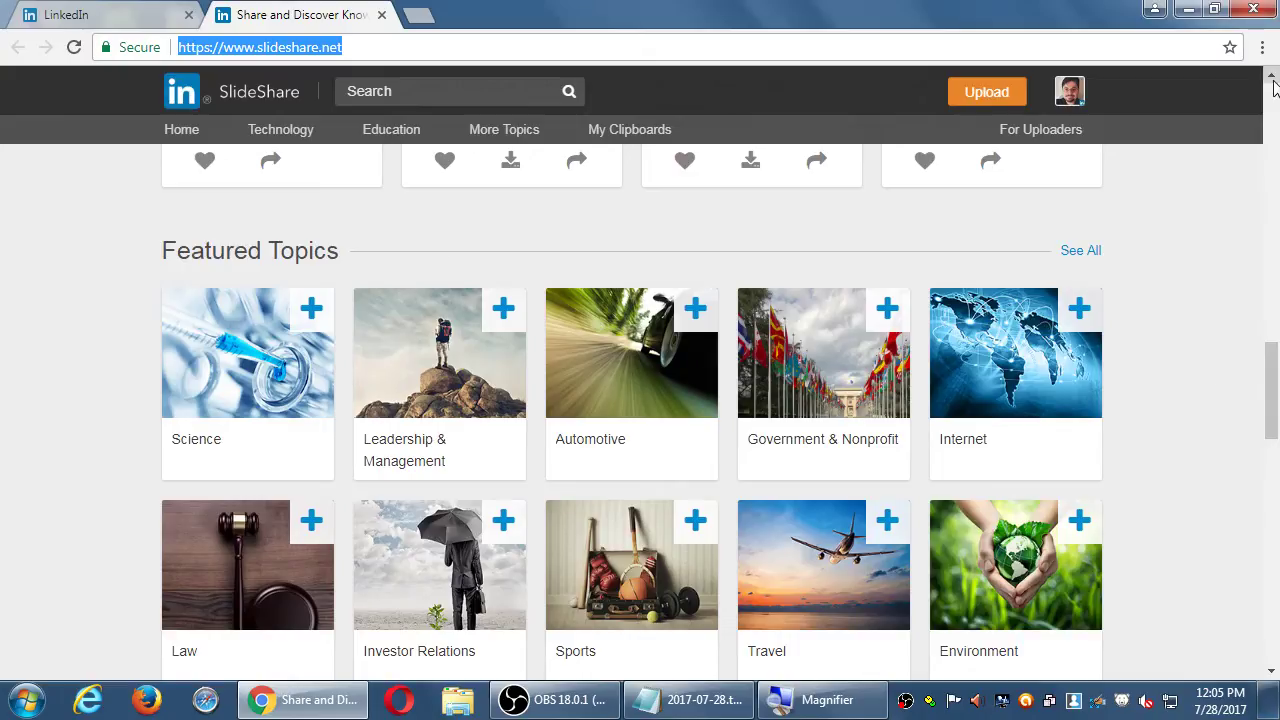
{"action": "scroll", "coordinate": [1246, 256], "scroll_direction": "down", "scroll_amount": 3}
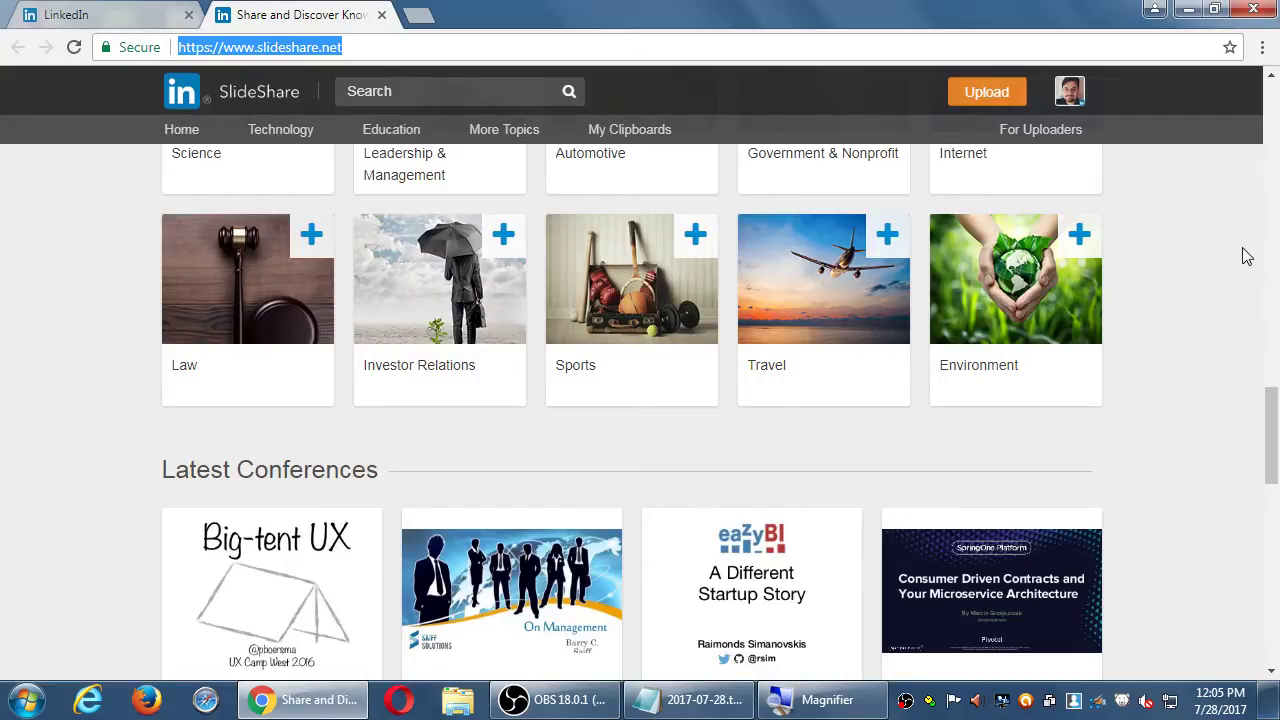
{"action": "scroll", "coordinate": [1234, 277], "scroll_direction": "down", "scroll_amount": 2}
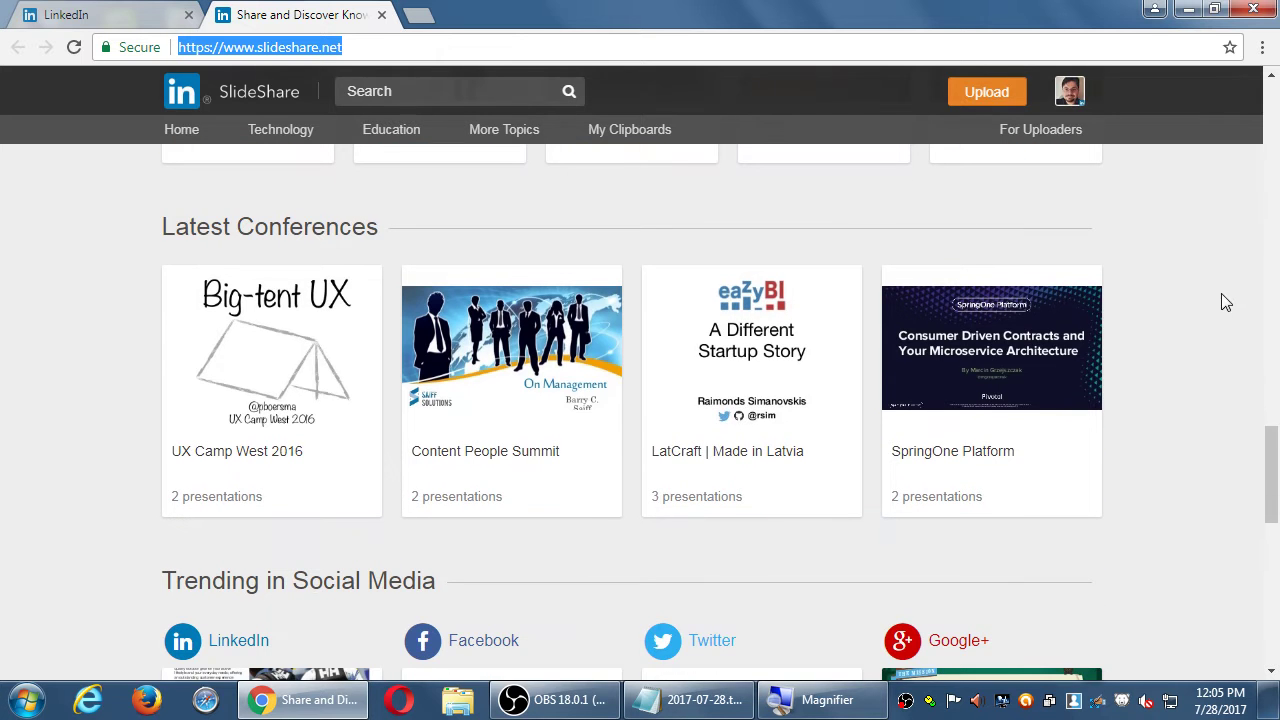
{"action": "scroll", "coordinate": [1255, 286], "scroll_direction": "down", "scroll_amount": 3}
{"action": "scroll", "coordinate": [1255, 284], "scroll_direction": "up", "scroll_amount": 3}
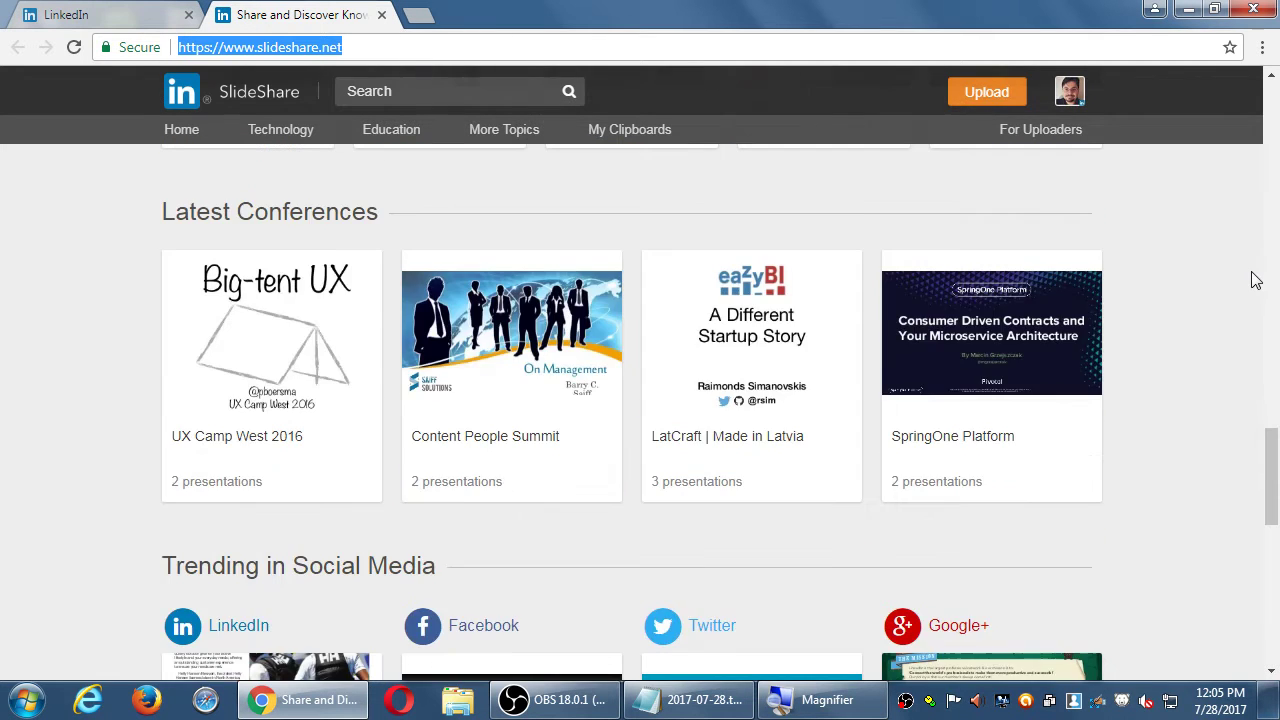
Open the featured presentation "Inside Google's Numbers in 2017" and advance through its slides to slide 3
{"action": "scroll", "coordinate": [1200, 313], "scroll_direction": "up", "scroll_amount": 10}
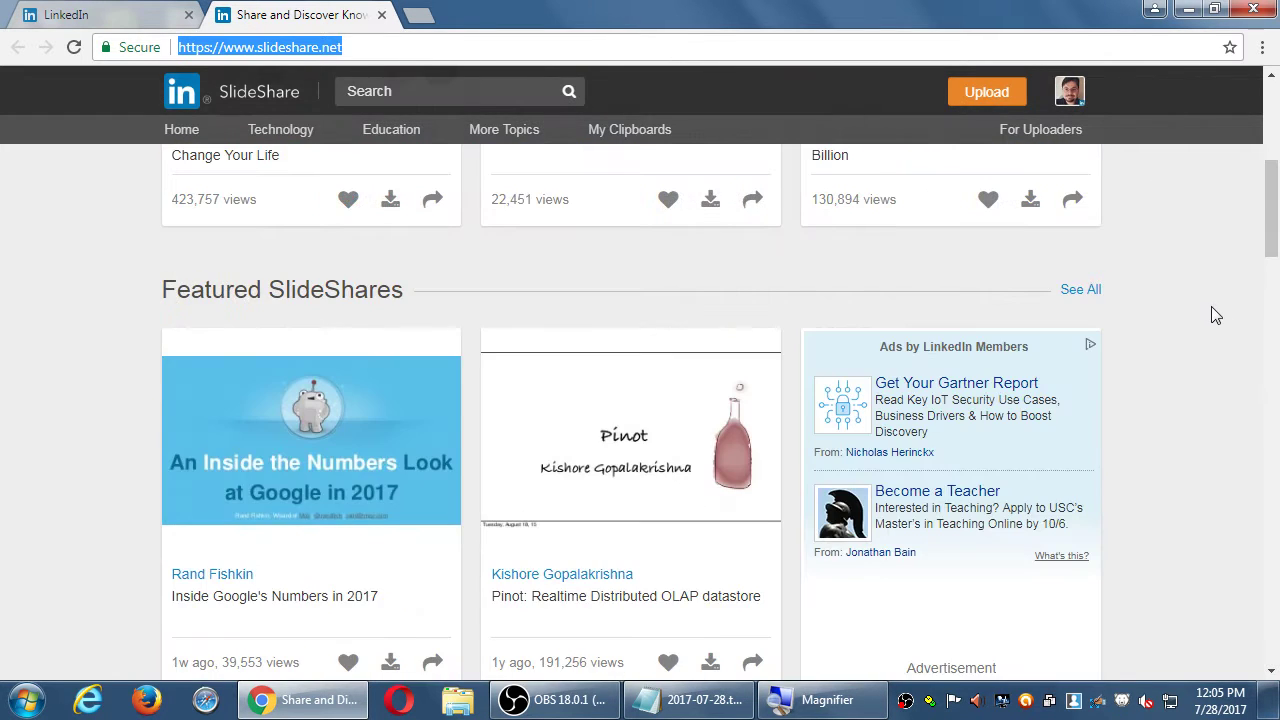
{"action": "scroll", "coordinate": [1211, 307], "scroll_direction": "down", "scroll_amount": 4}
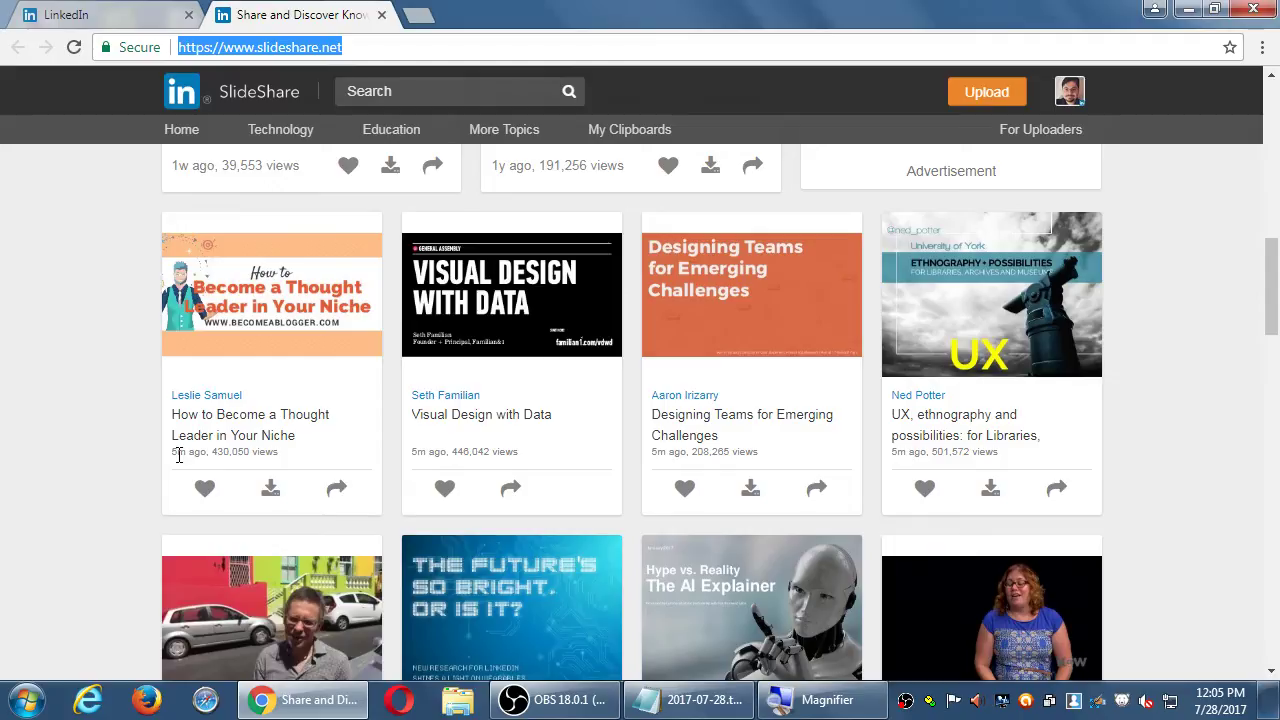
{"action": "scroll", "coordinate": [179, 455], "scroll_direction": "up", "scroll_amount": 7}
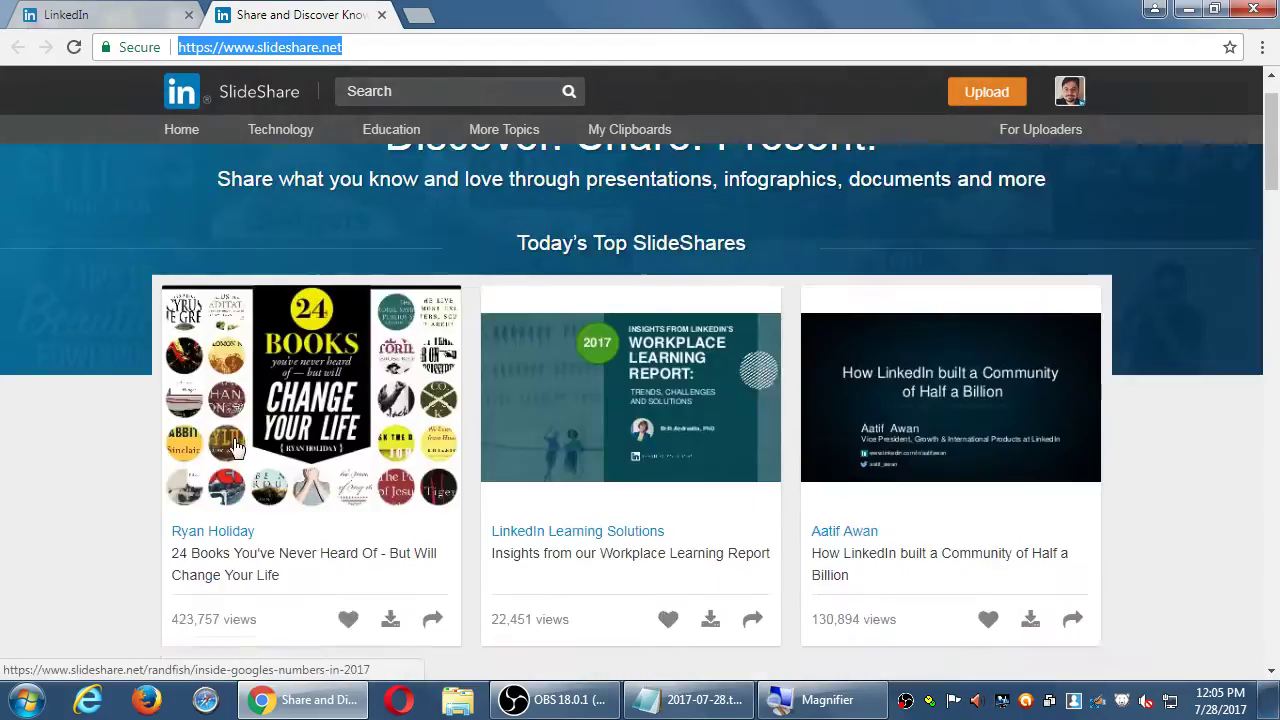
{"action": "scroll", "coordinate": [296, 425], "scroll_direction": "down", "scroll_amount": 1}
{"action": "scroll", "coordinate": [708, 414], "scroll_direction": "down", "scroll_amount": 5}
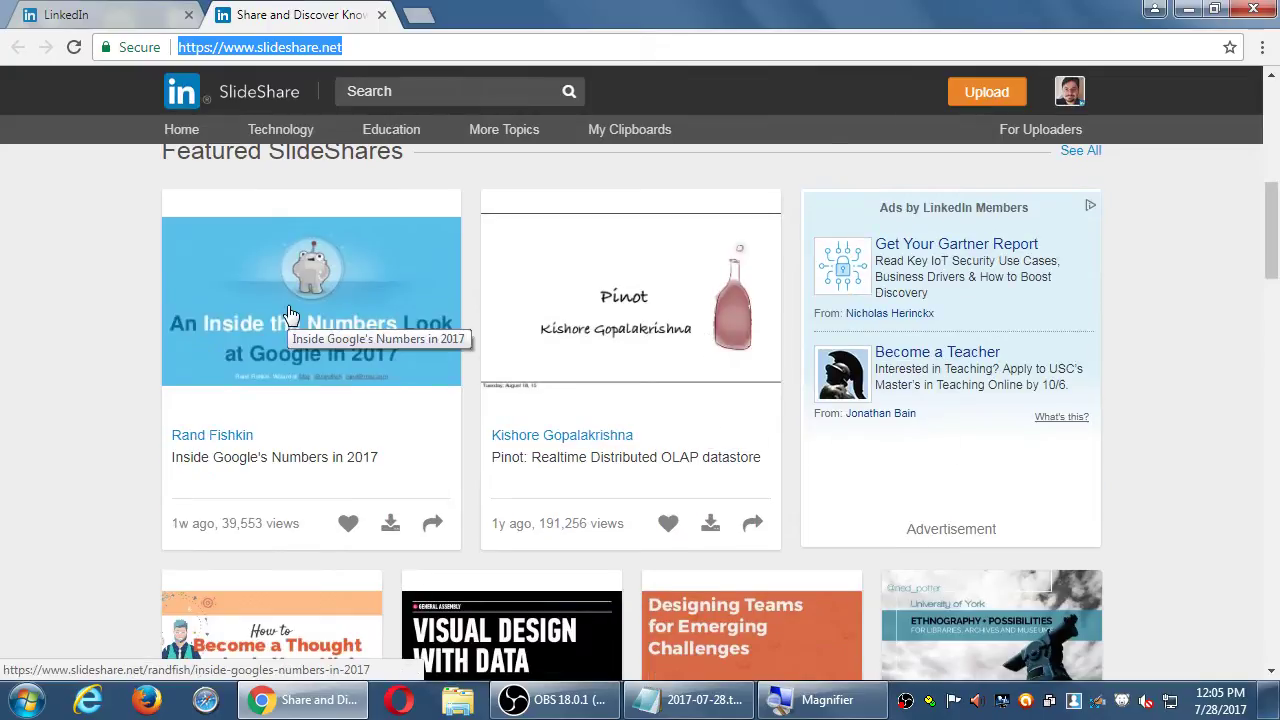
{"action": "left_click", "coordinate": [326, 298]}
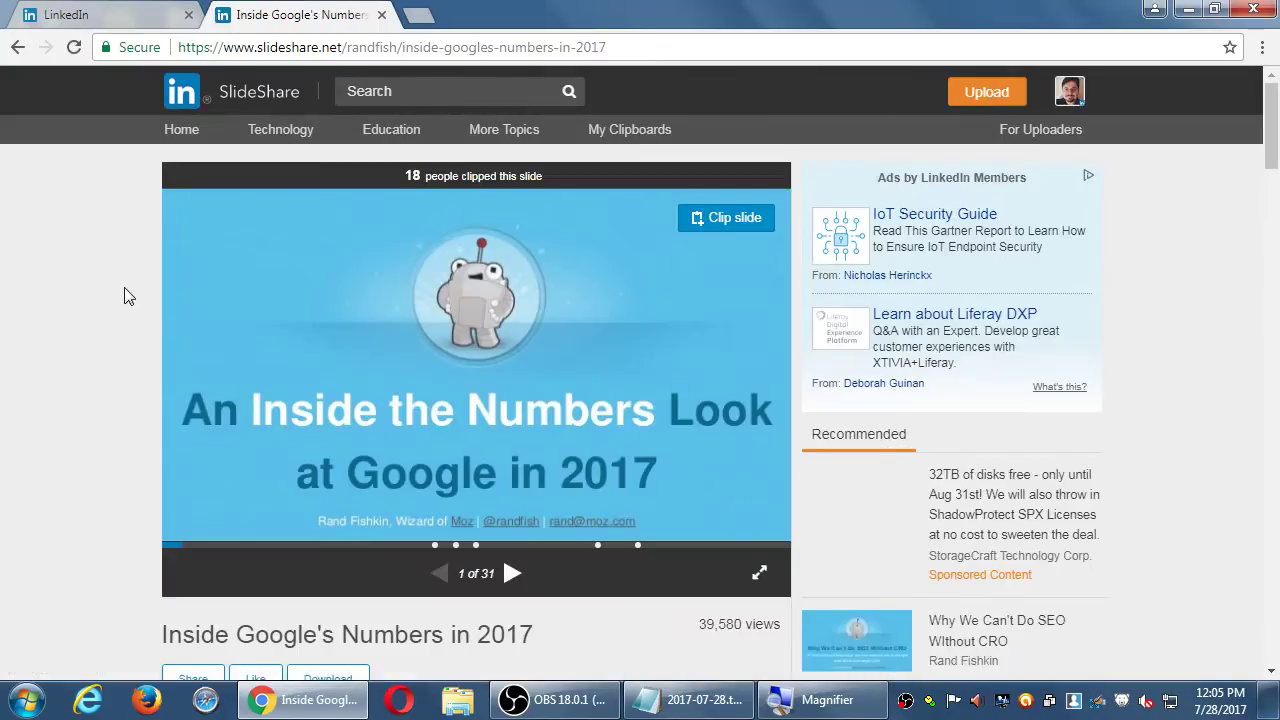
{"action": "left_click", "coordinate": [512, 550]}
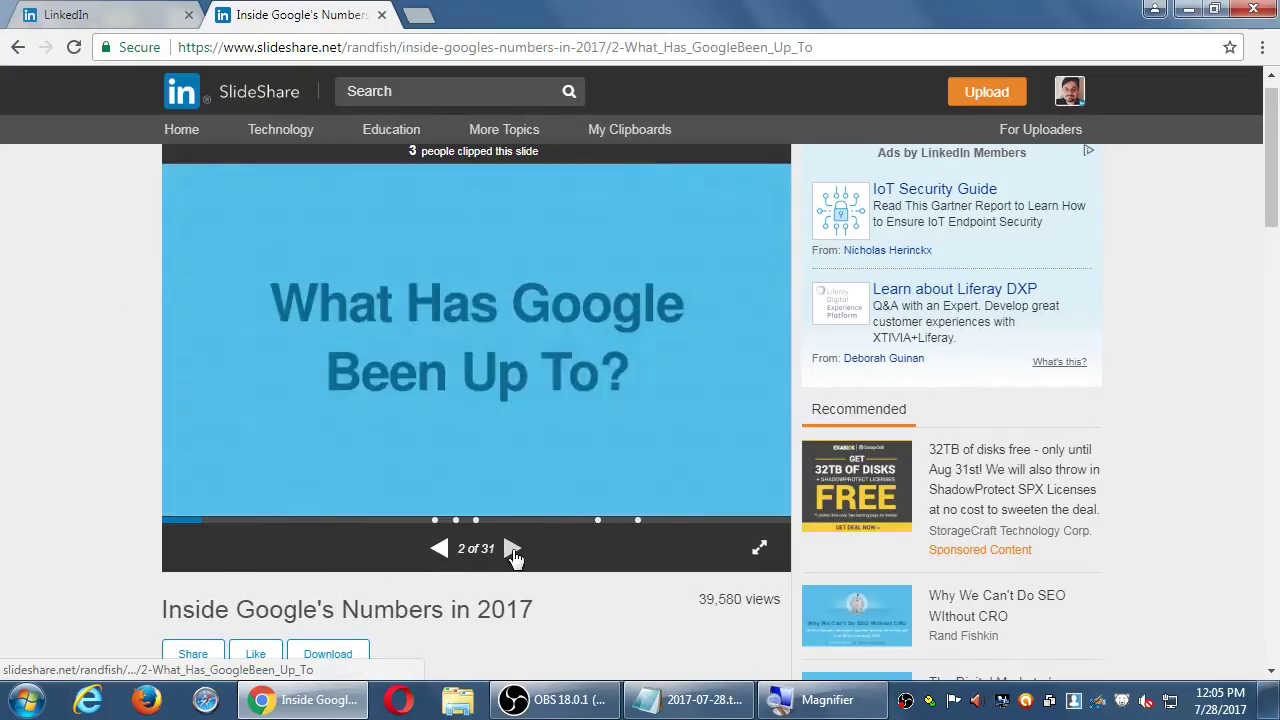
{"action": "left_click", "coordinate": [512, 550]}
Show the presentation's sharing options and highlight its embed code, then clear the selection
{"action": "scroll", "coordinate": [54, 460], "scroll_direction": "down", "scroll_amount": 2}
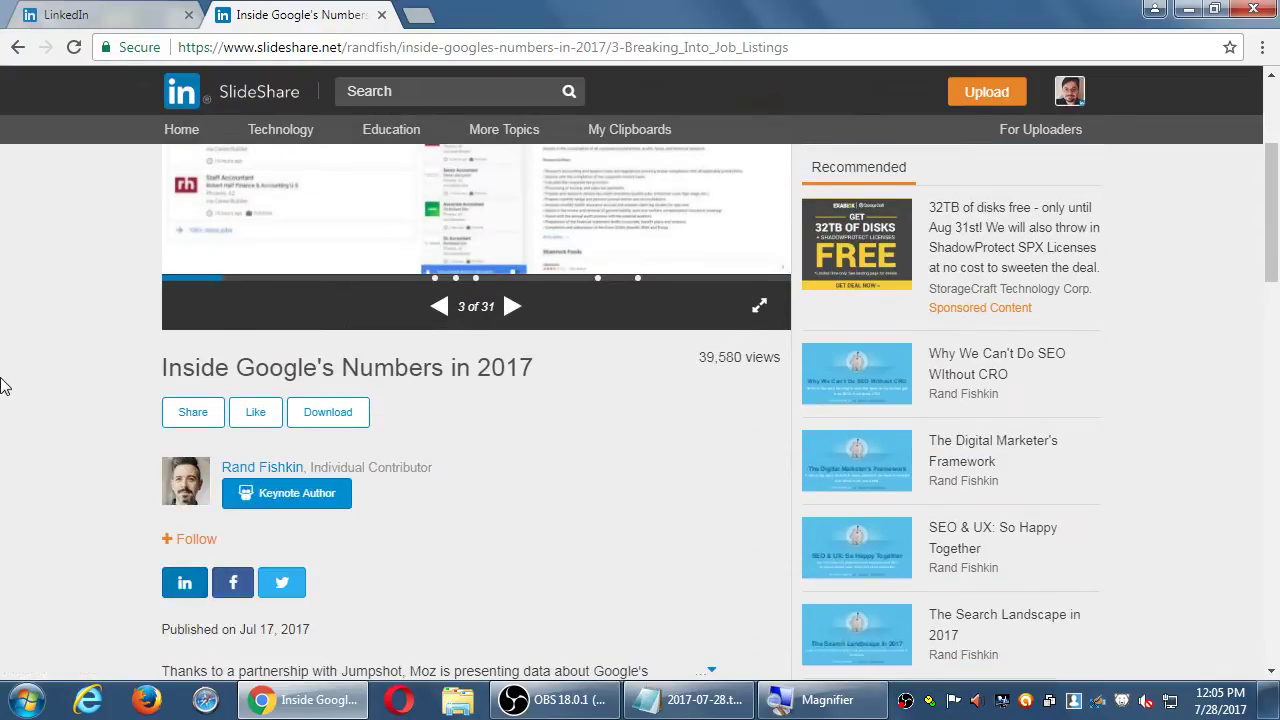
{"action": "left_click", "coordinate": [191, 416]}
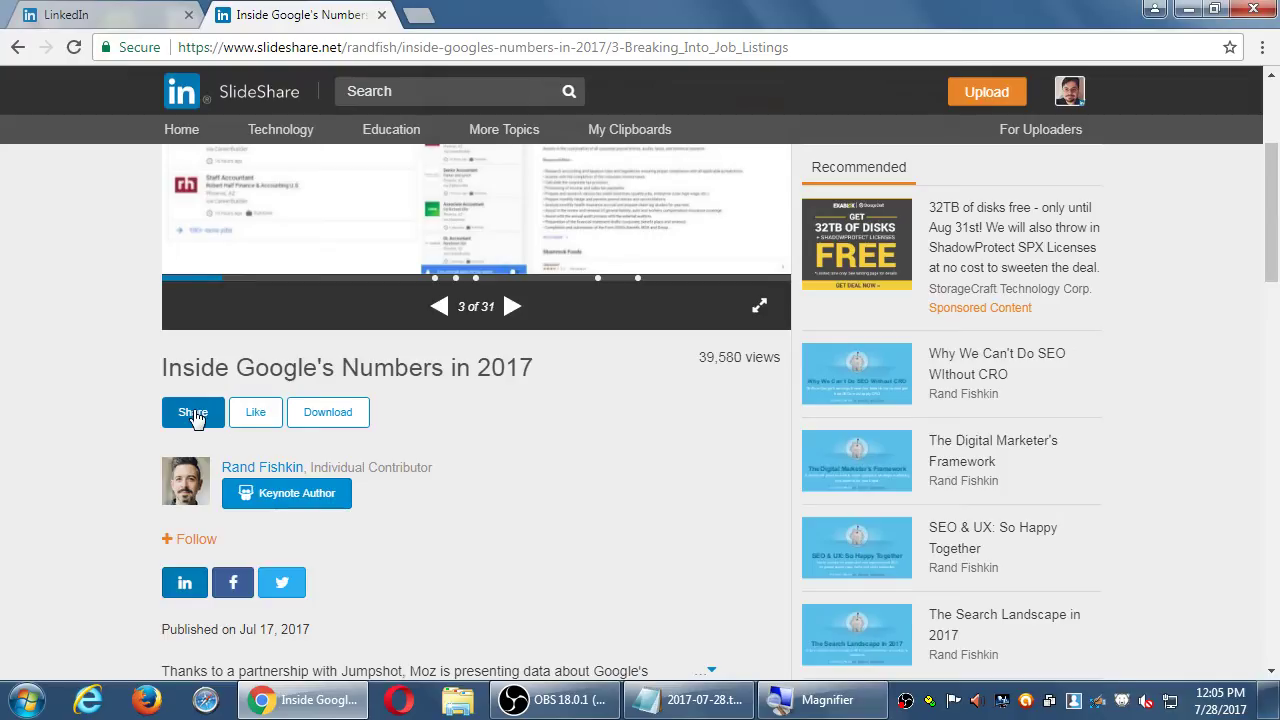
{"action": "scroll", "coordinate": [330, 365], "scroll_direction": "down", "scroll_amount": 2}
{"action": "scroll", "coordinate": [356, 378], "scroll_direction": "down", "scroll_amount": 3}
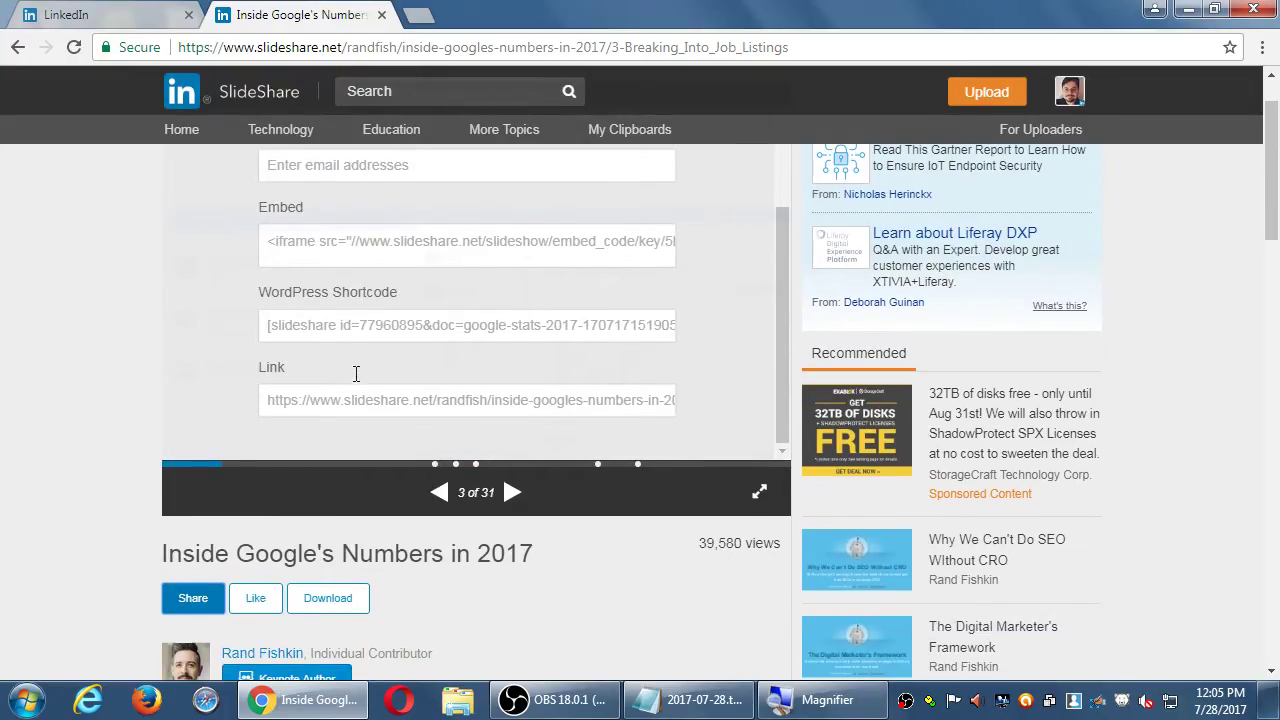
{"action": "scroll", "coordinate": [105, 366], "scroll_direction": "up", "scroll_amount": 1}
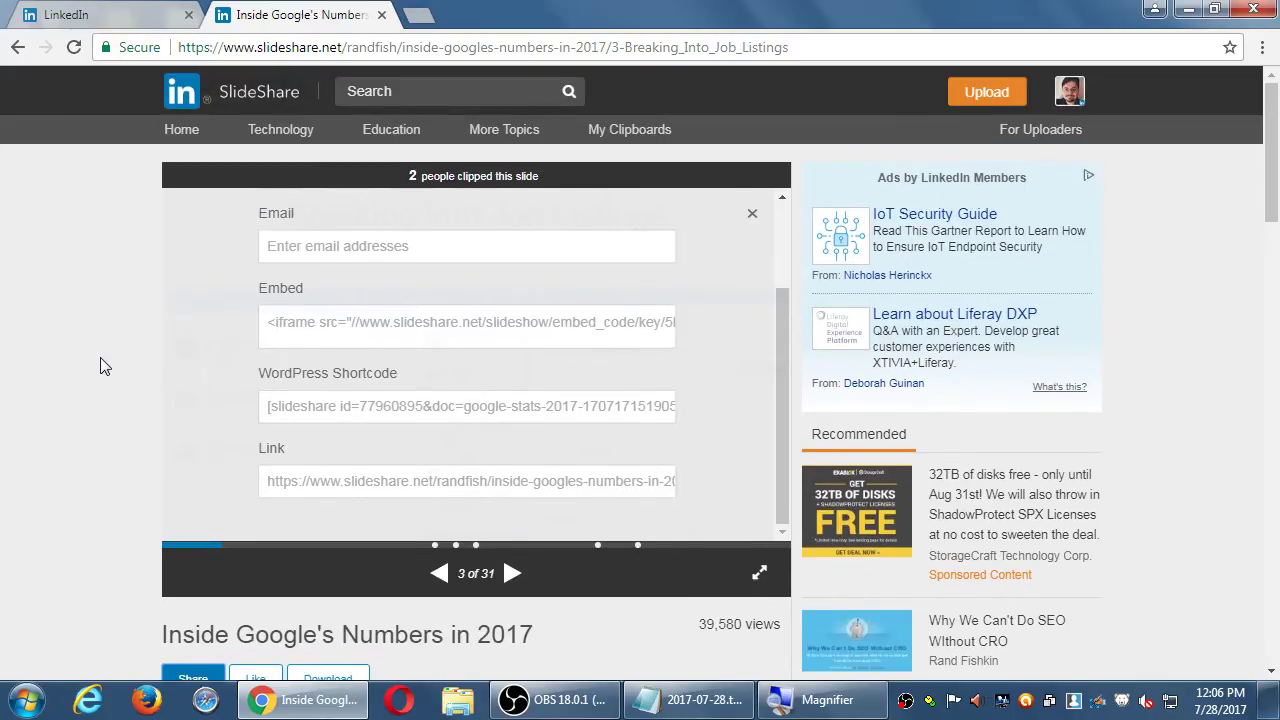
{"action": "left_click", "coordinate": [445, 333]}
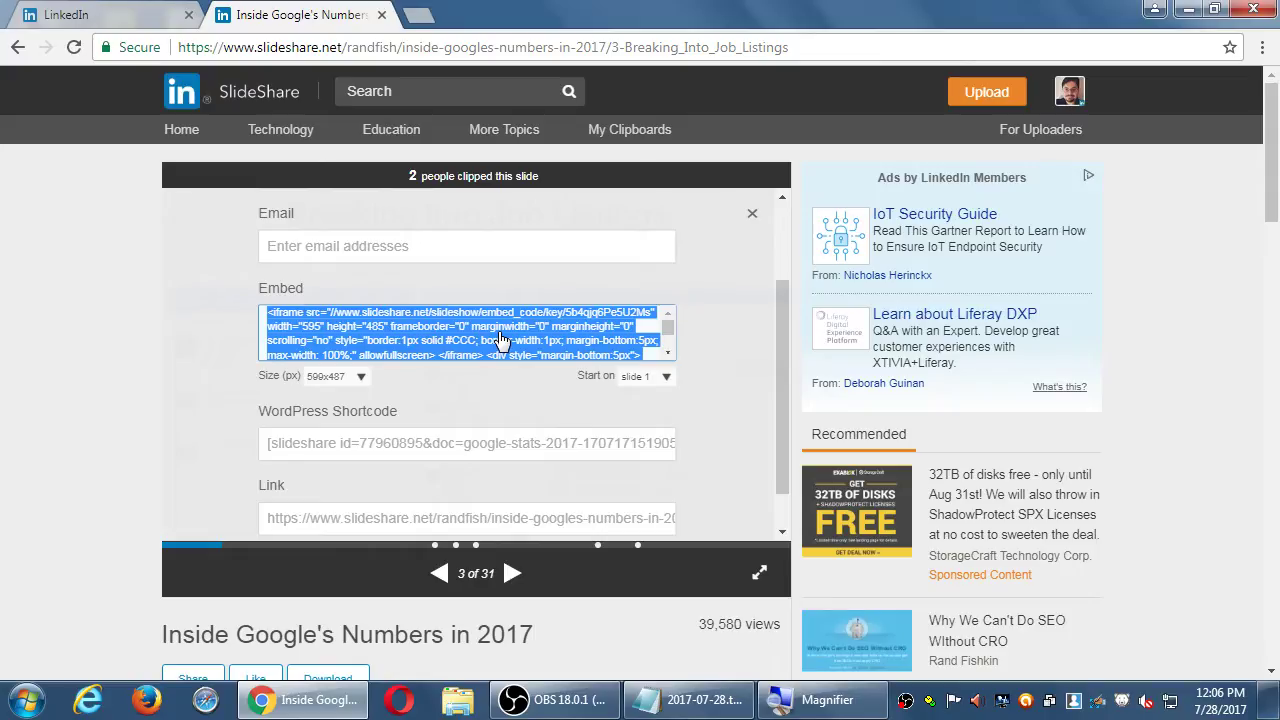
{"action": "left_click", "coordinate": [117, 286]}
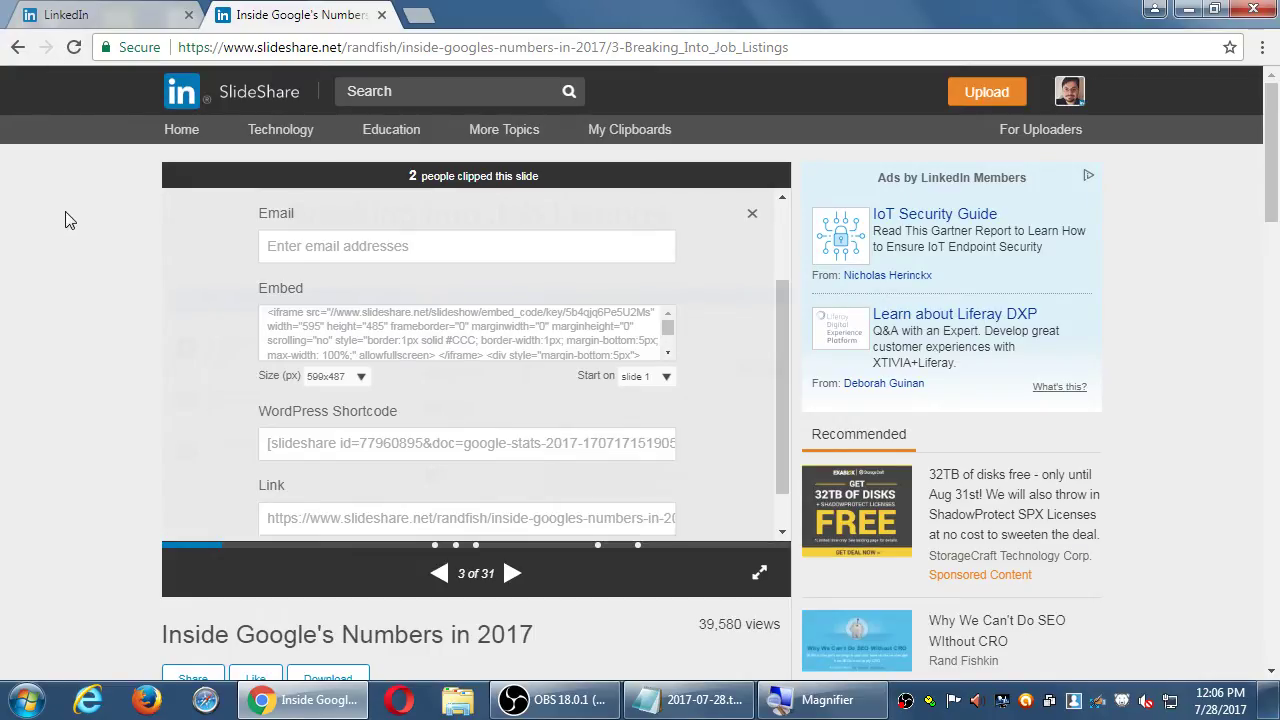
Review LinkedIn's list of business services and products on the LinkedIn page, and return to the SlideShare presentation
{"action": "left_click", "coordinate": [105, 26]}
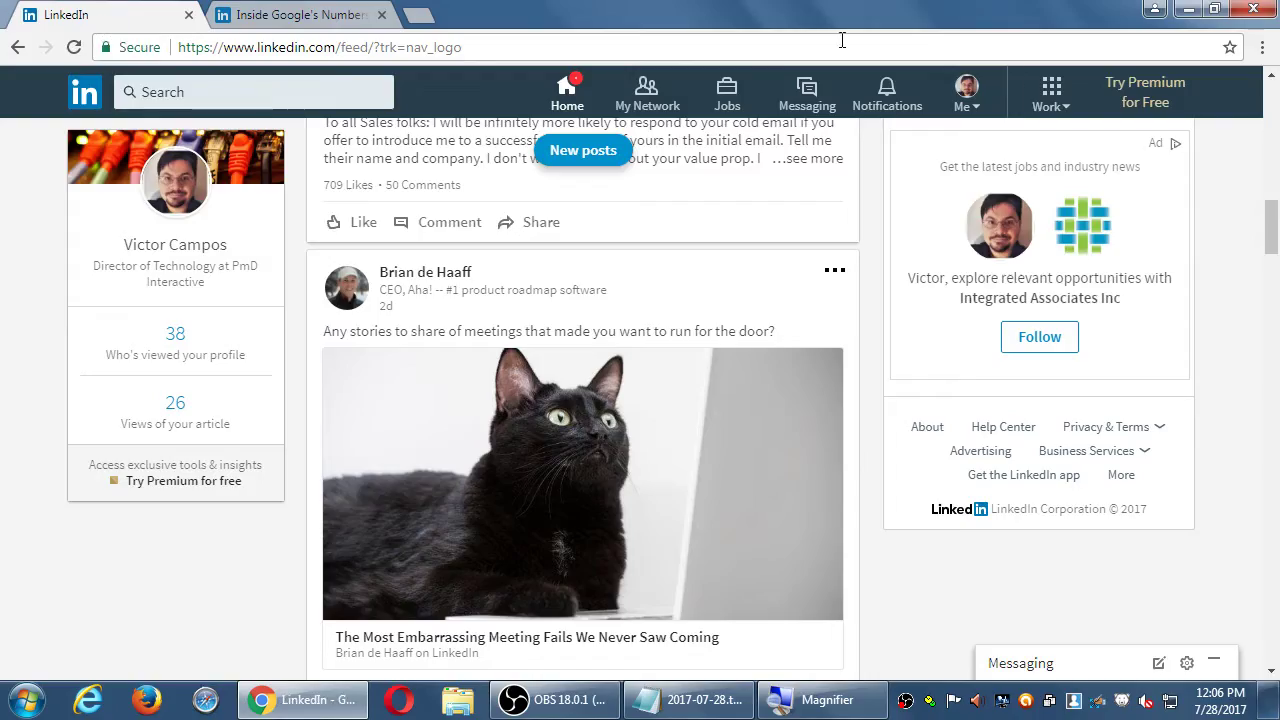
{"action": "left_click", "coordinate": [1048, 100]}
{"action": "left_click_drag", "start_coordinate": [1064, 175], "coordinate": [1058, 353]}
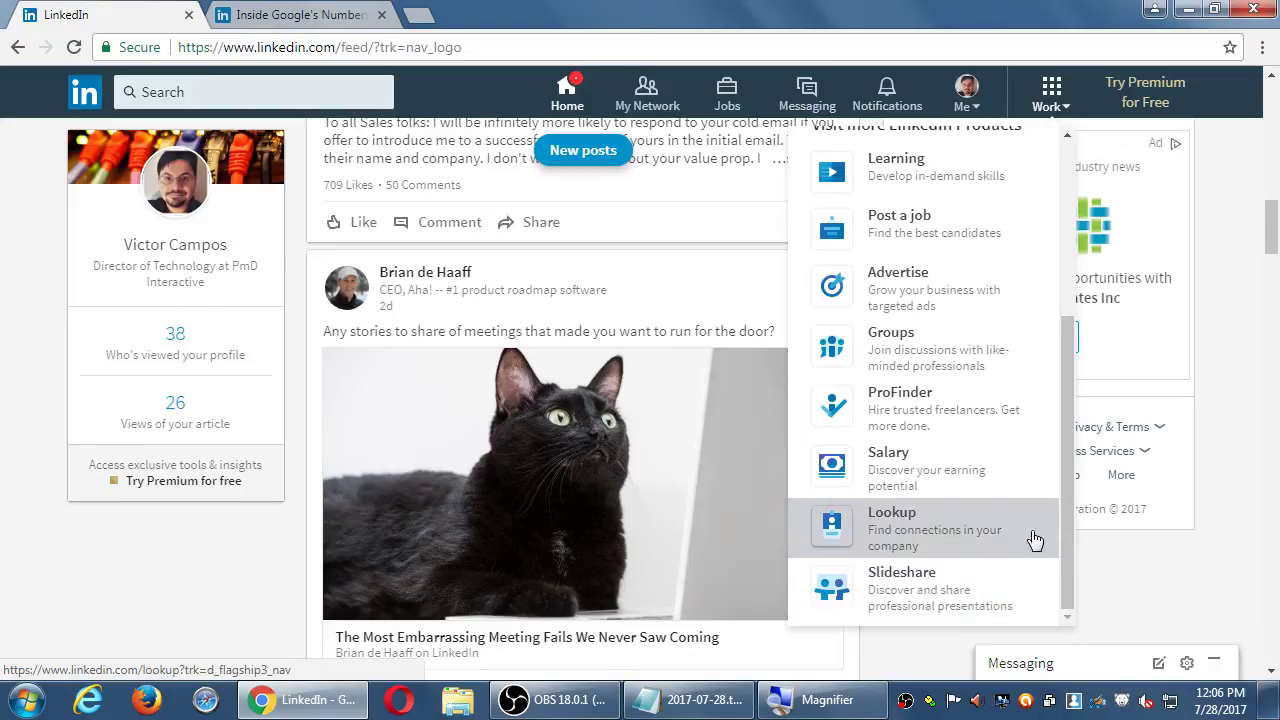
{"action": "left_click", "coordinate": [1228, 366]}
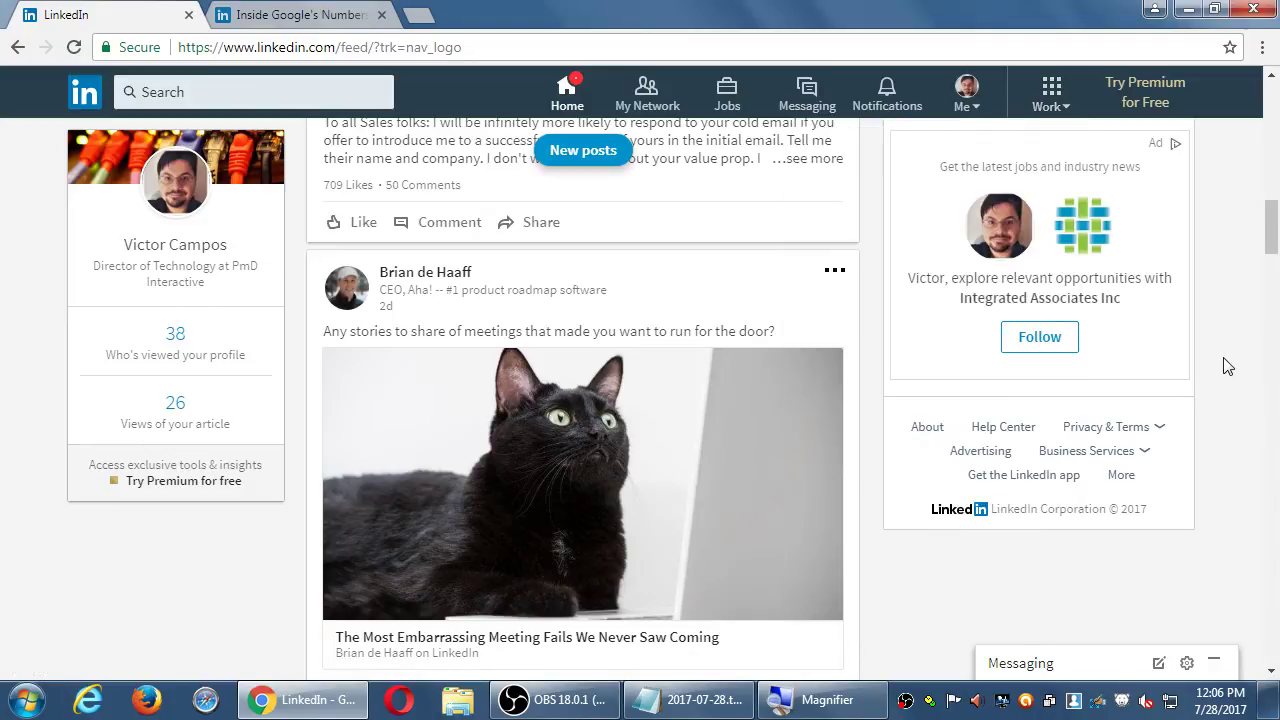
{"action": "left_click", "coordinate": [1047, 106]}
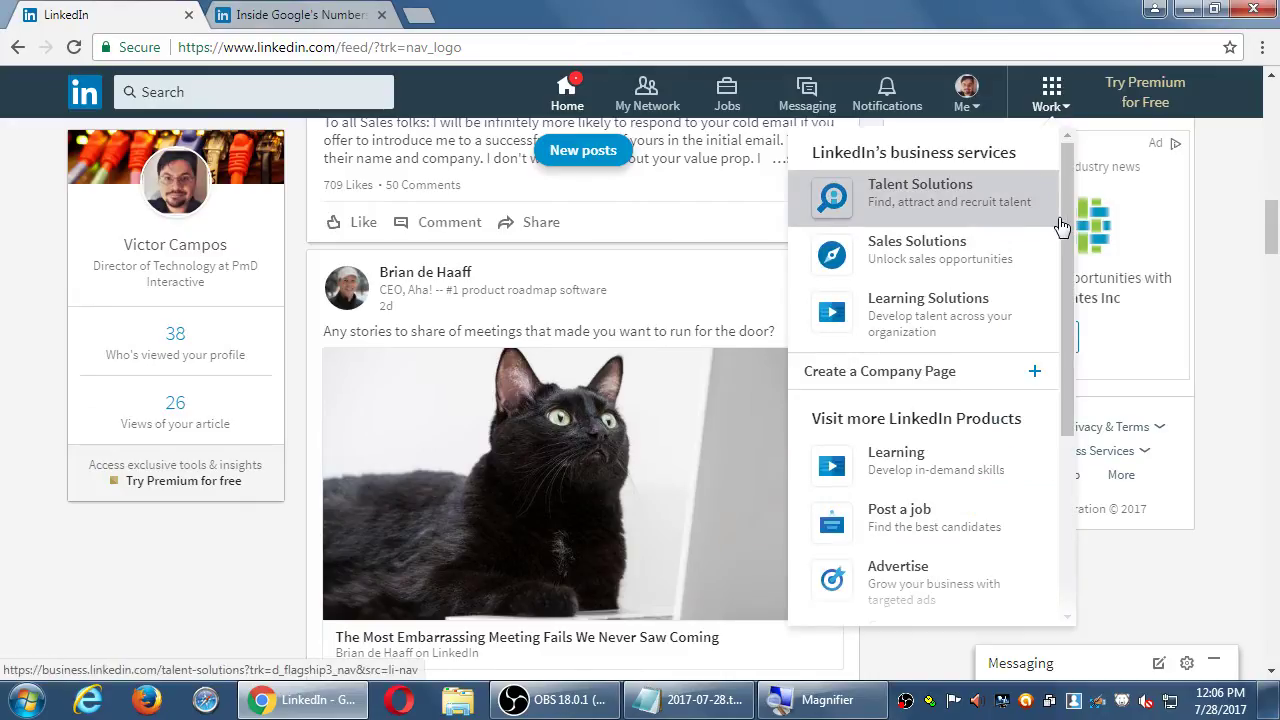
{"action": "left_click_drag", "start_coordinate": [1067, 216], "coordinate": [1067, 150]}
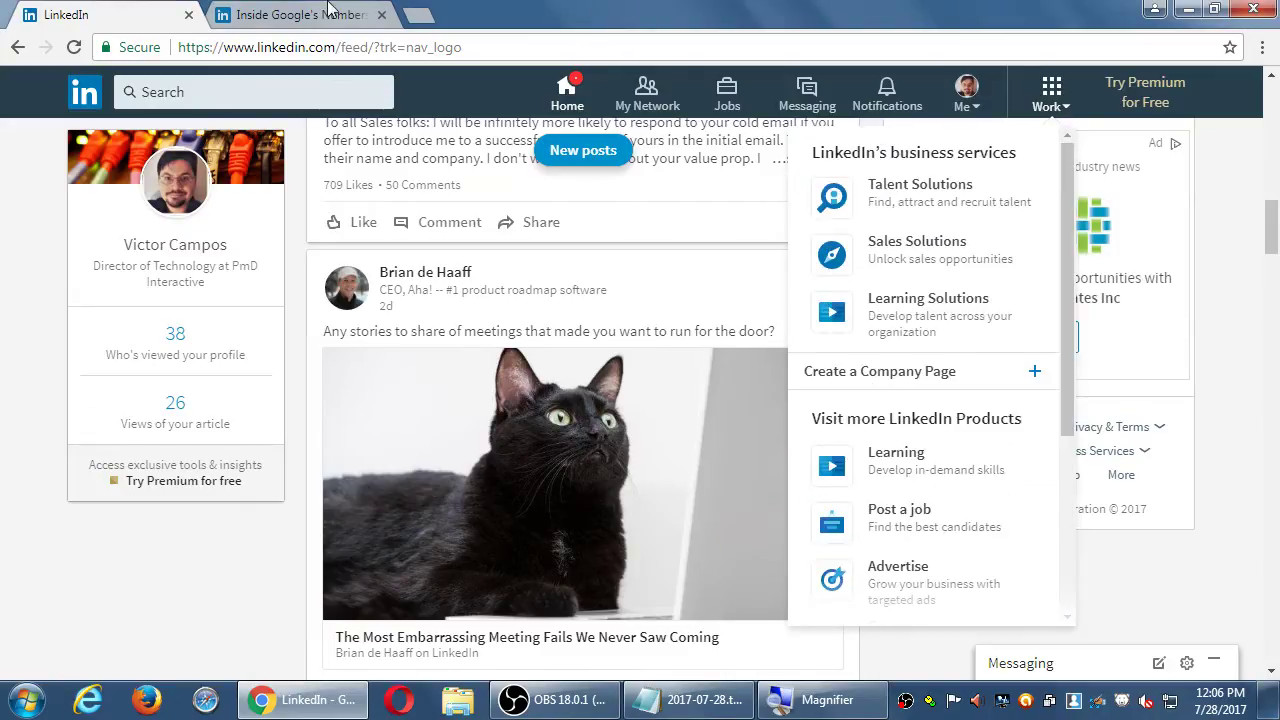
{"action": "left_click", "coordinate": [303, 18]}
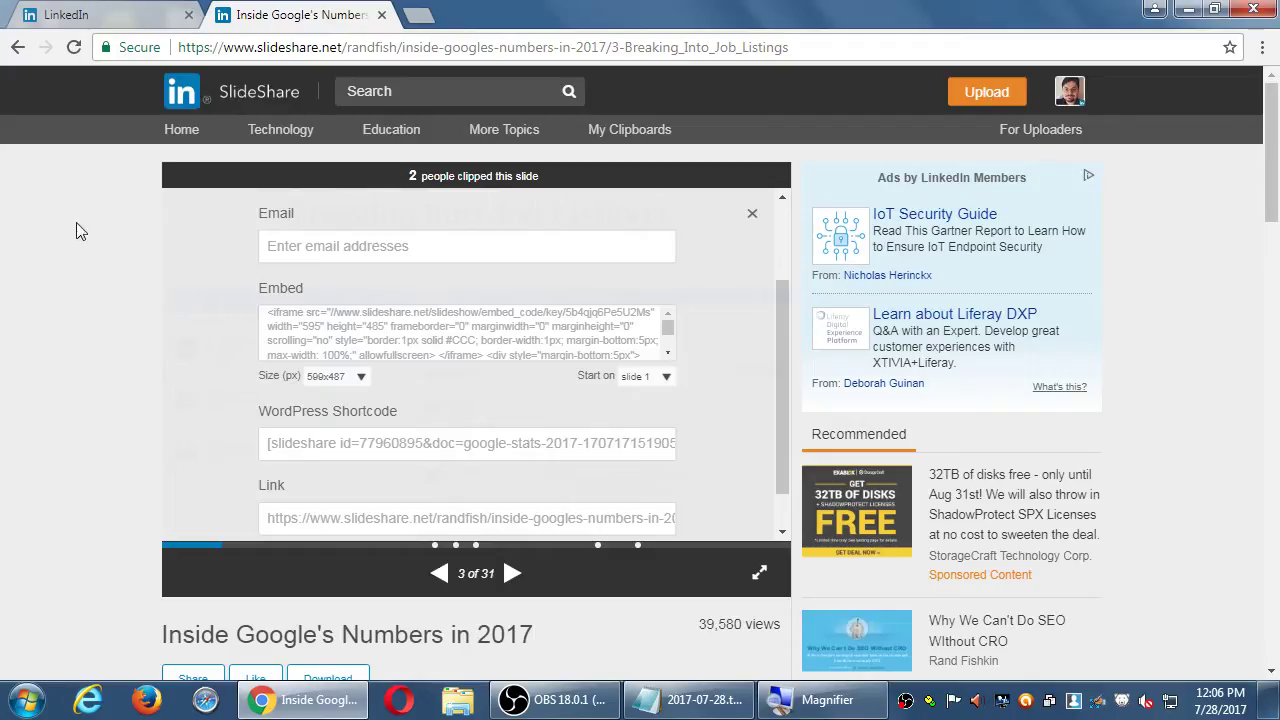
Go to the SlideShare home page, recheck the Slideshare entry among LinkedIn's products, and view Today's Top SlideShares
{"action": "left_click", "coordinate": [184, 136]}
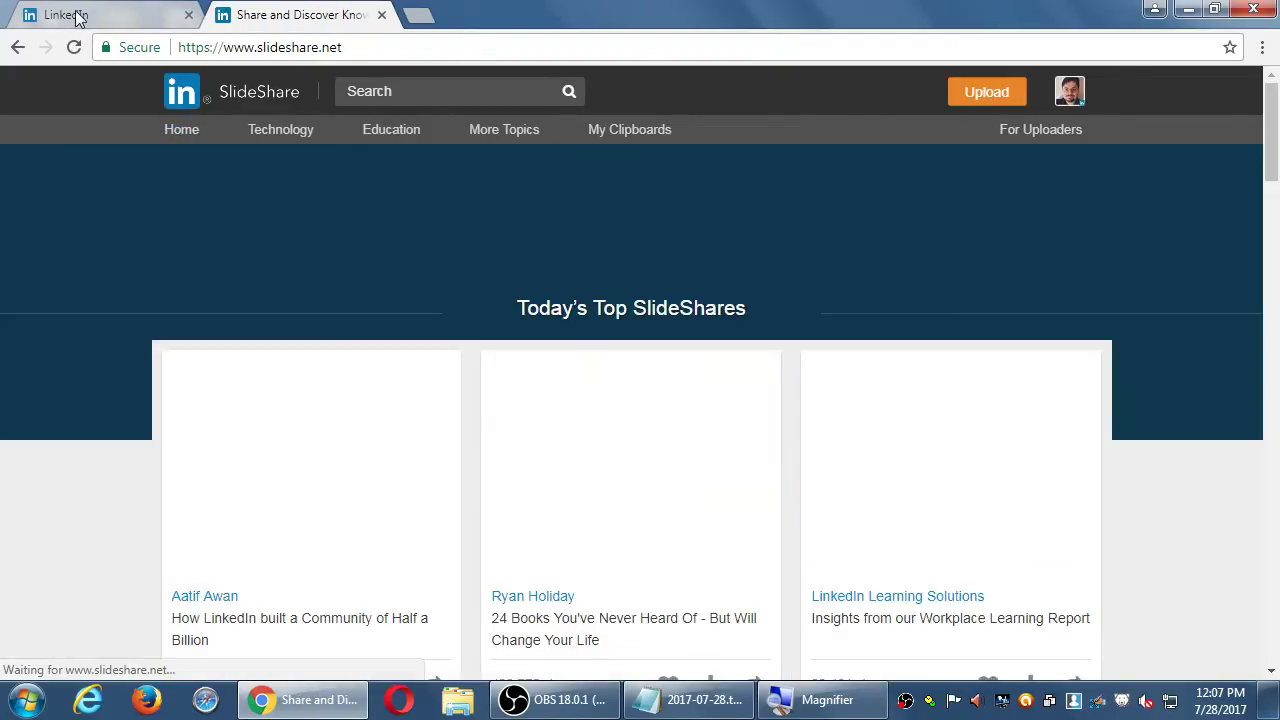
{"action": "left_click", "coordinate": [80, 15]}
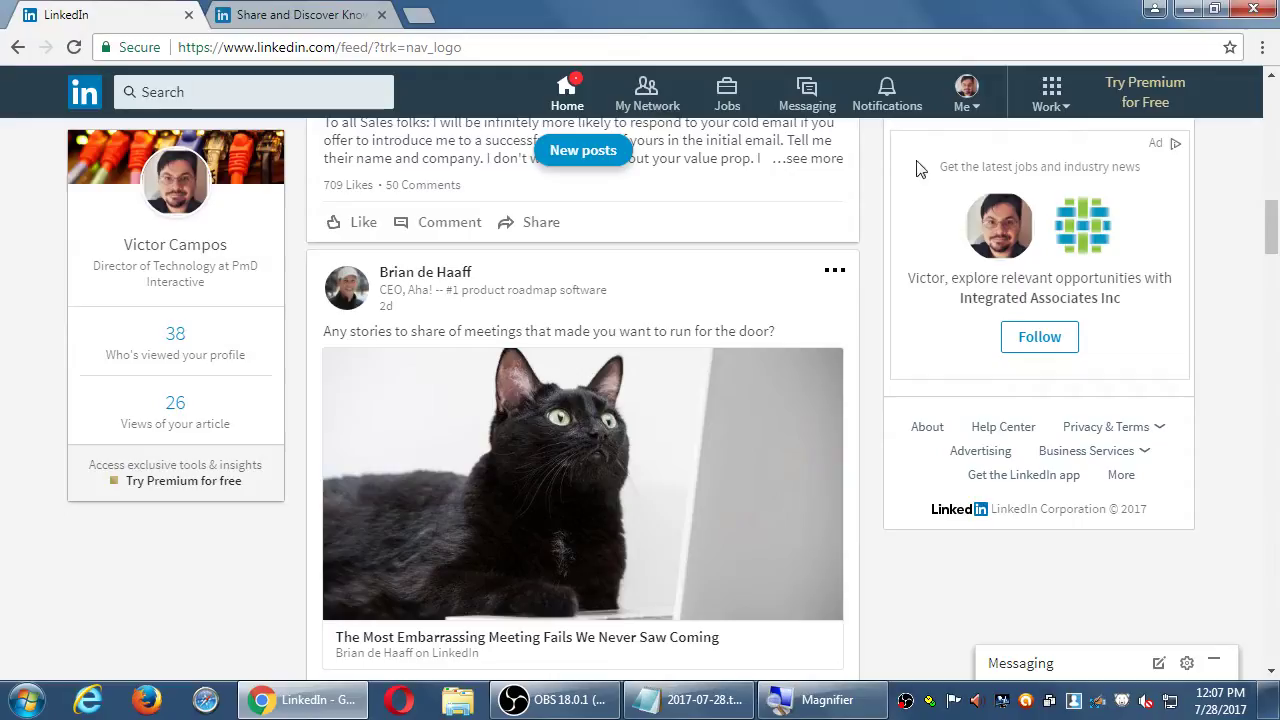
{"action": "left_click", "coordinate": [1045, 100]}
{"action": "left_click_drag", "start_coordinate": [1068, 172], "coordinate": [1068, 428]}
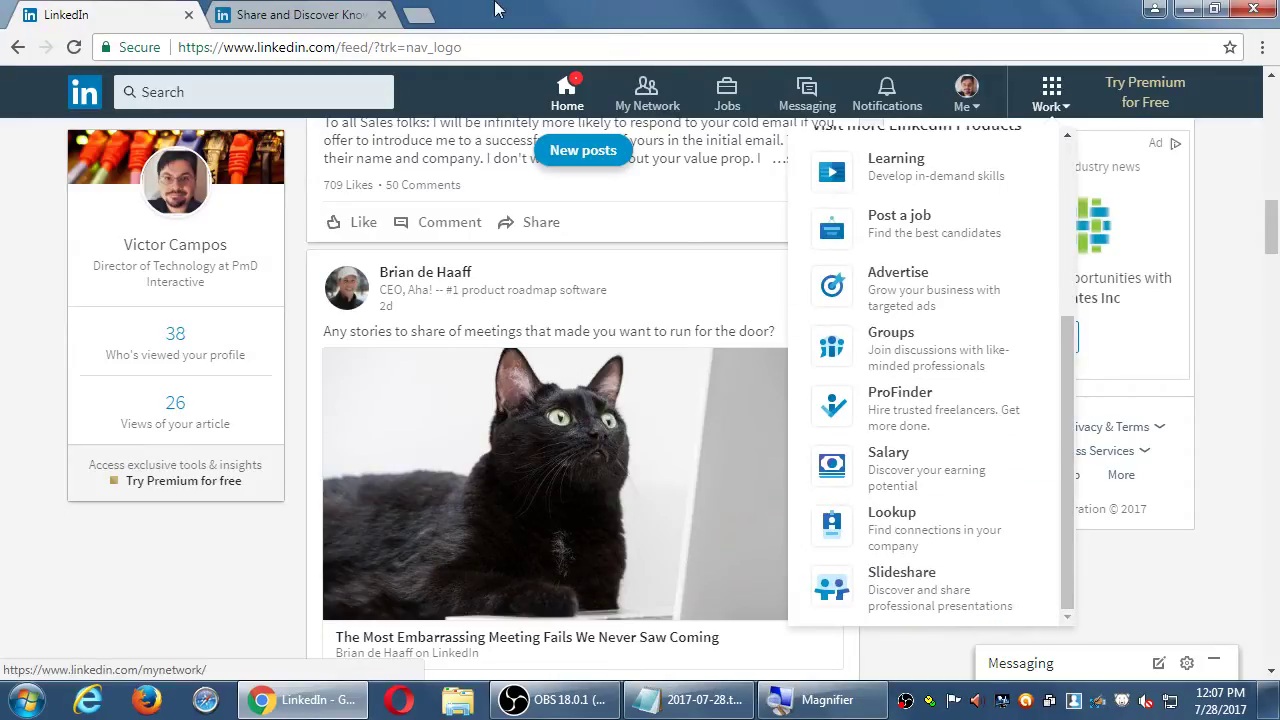
{"action": "left_click", "coordinate": [346, 16]}
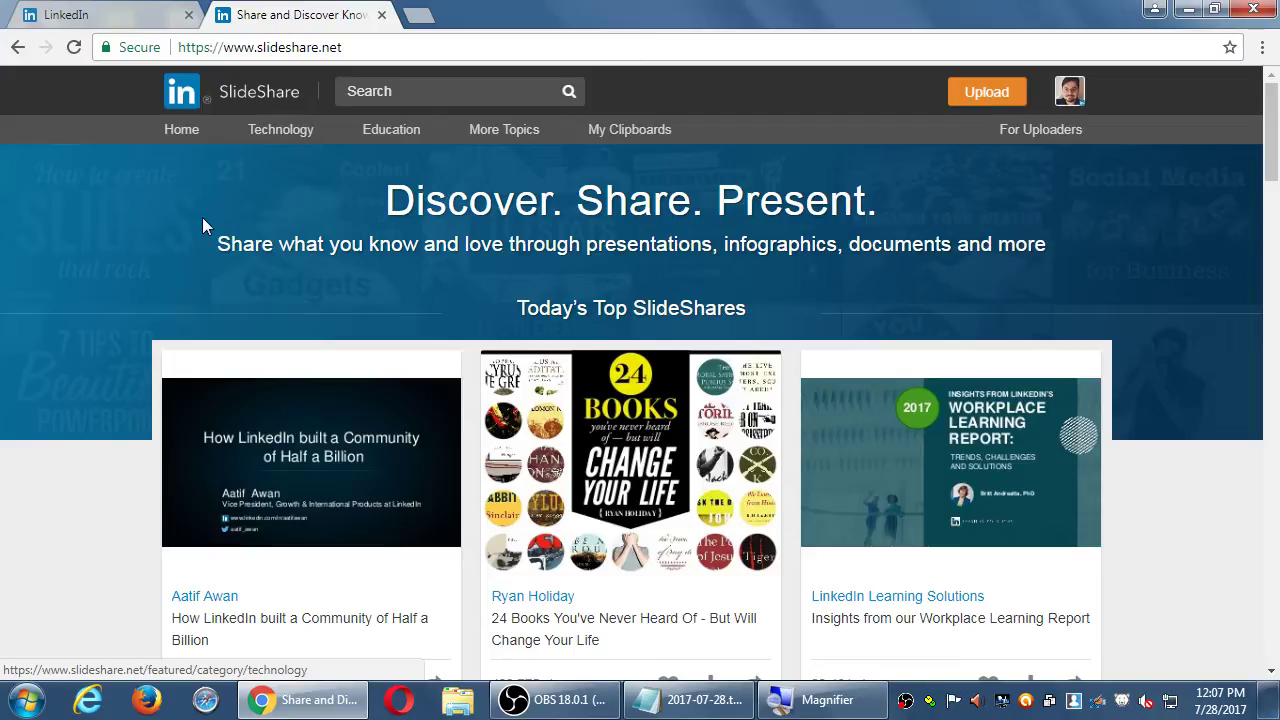
{"action": "scroll", "coordinate": [125, 240], "scroll_direction": "down", "scroll_amount": 1}
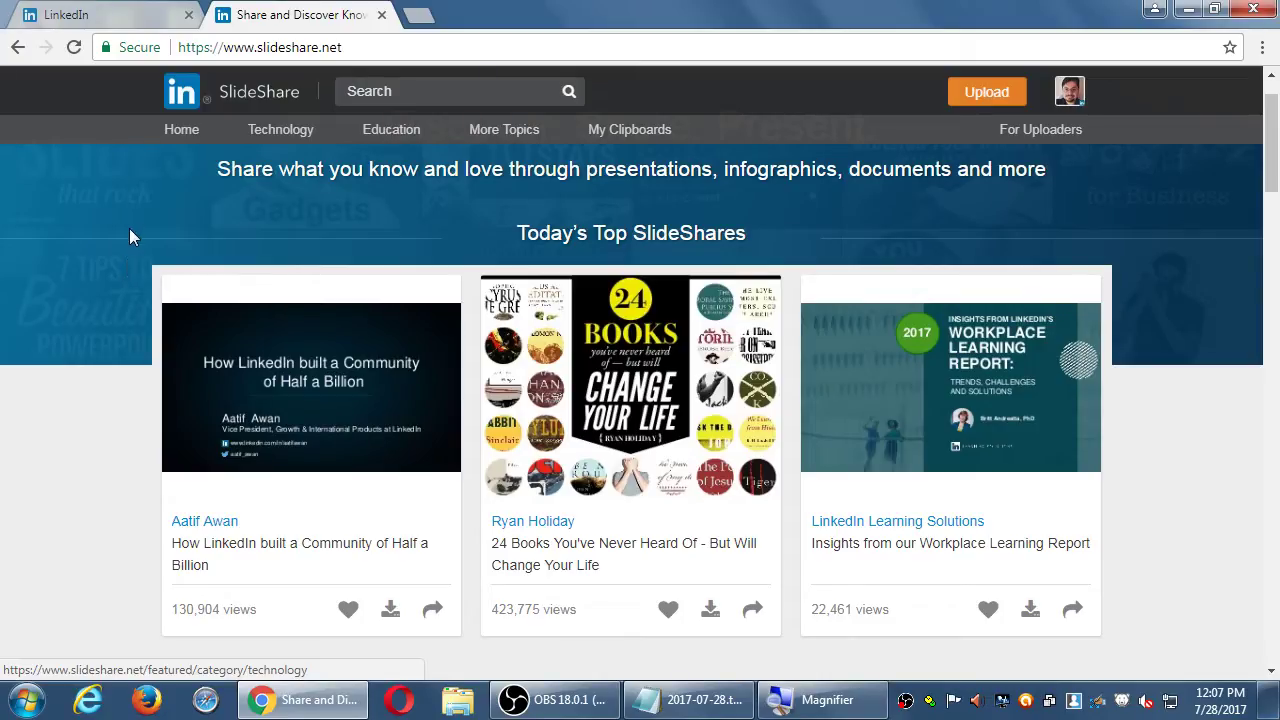
{"action": "scroll", "coordinate": [165, 260], "scroll_direction": "up", "scroll_amount": 1}
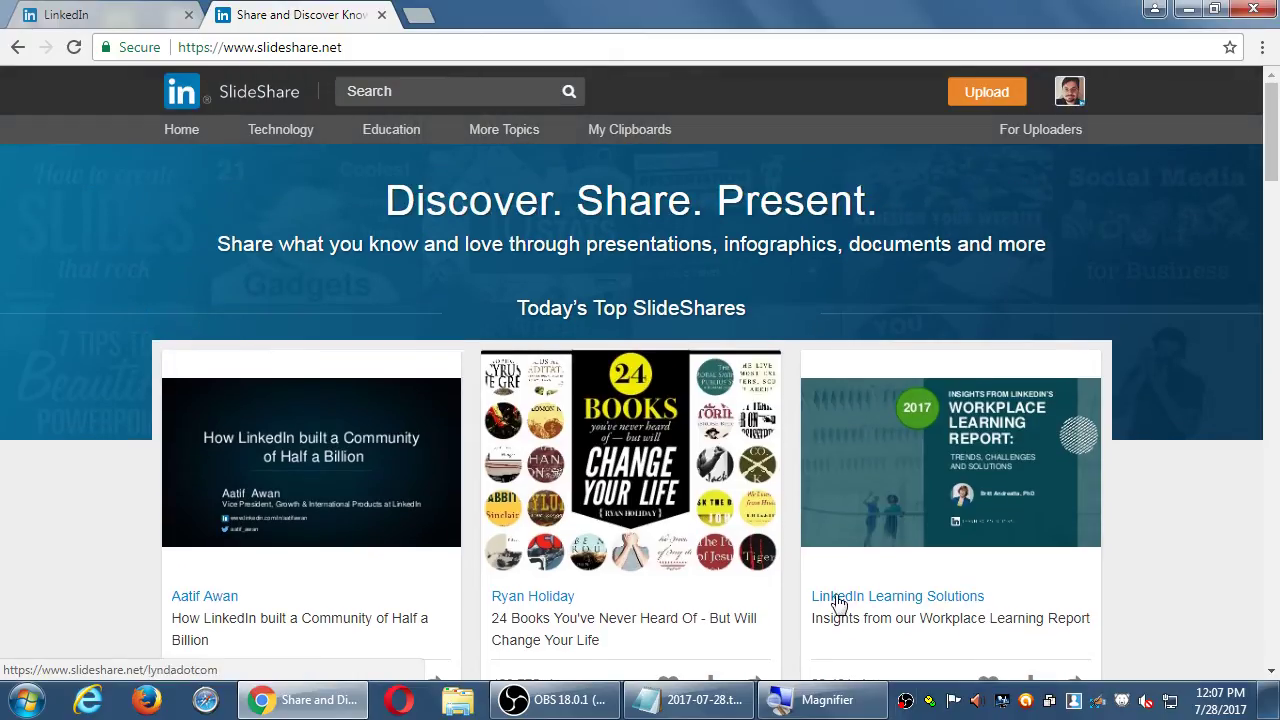
Switch to the 2017-07-28.txt notes in Notepad and review the Lynda.com and Slideshare.net entries under "LinkedIn owns"
{"action": "left_click", "coordinate": [695, 700]}
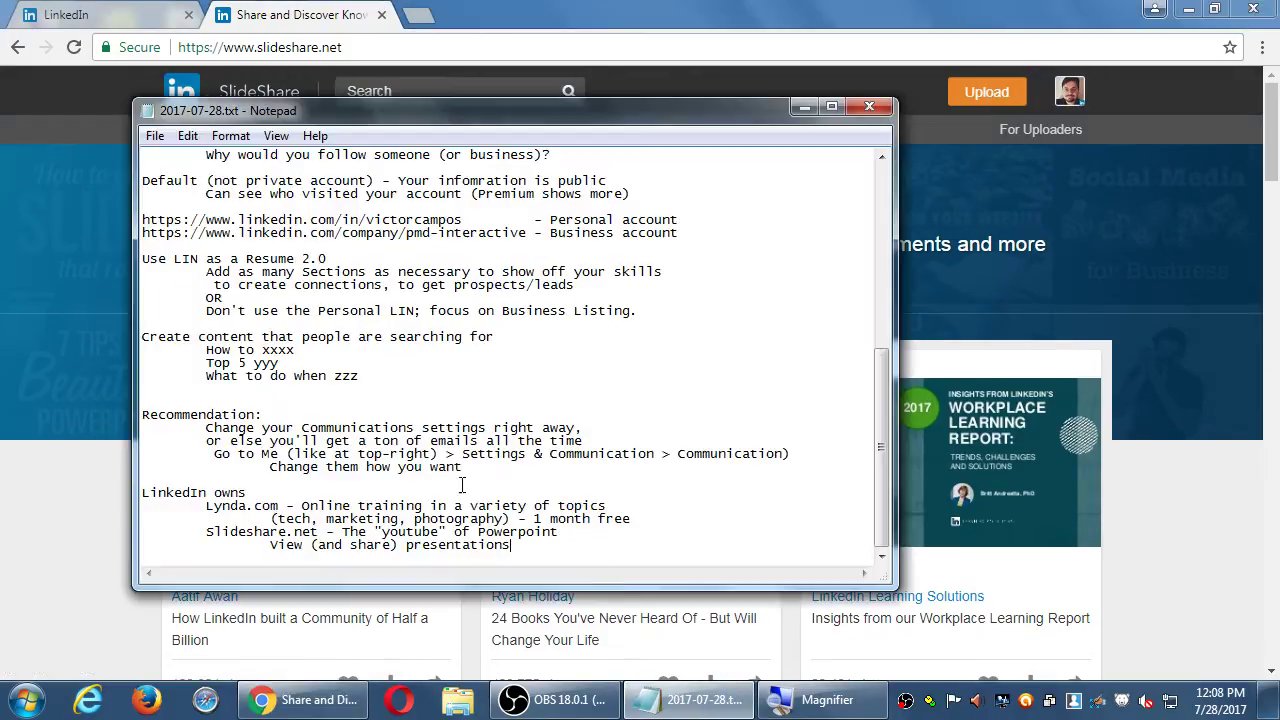
{"action": "left_click_drag", "start_coordinate": [262, 506], "coordinate": [440, 518]}
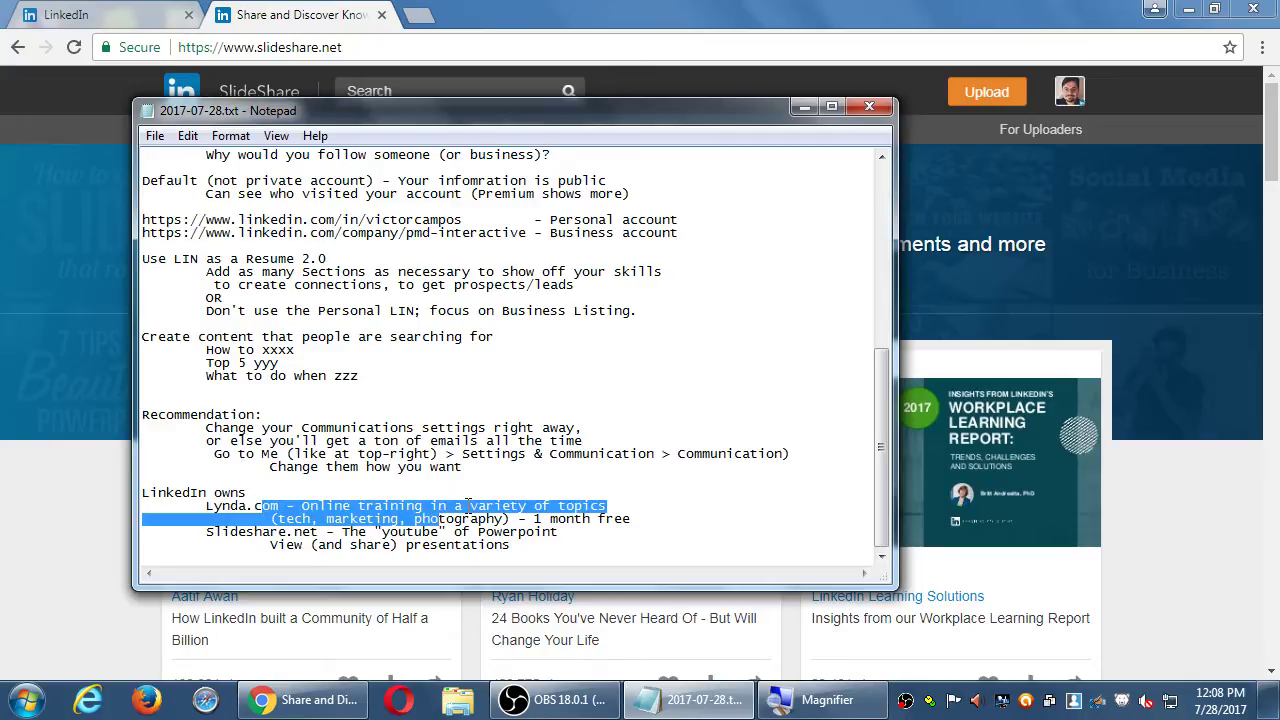
{"action": "left_click", "coordinate": [593, 413]}
{"action": "left_click", "coordinate": [300, 533]}
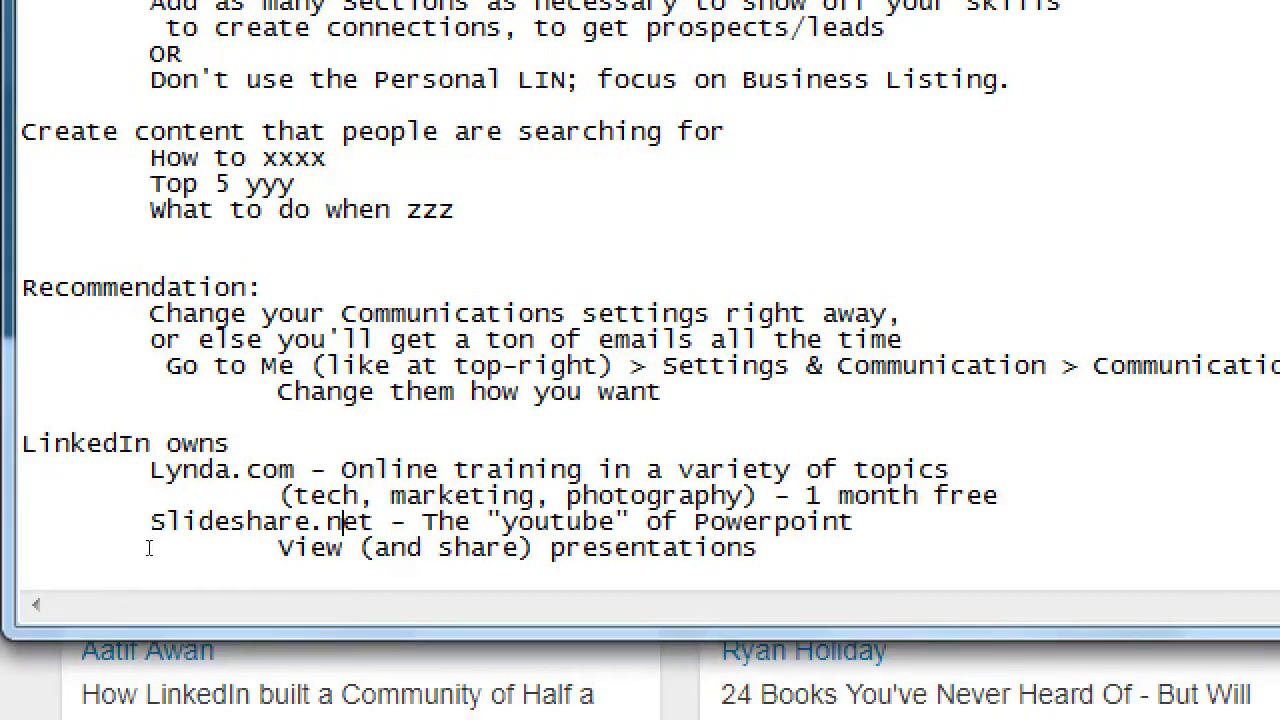
{"action": "left_click", "coordinate": [250, 538]}
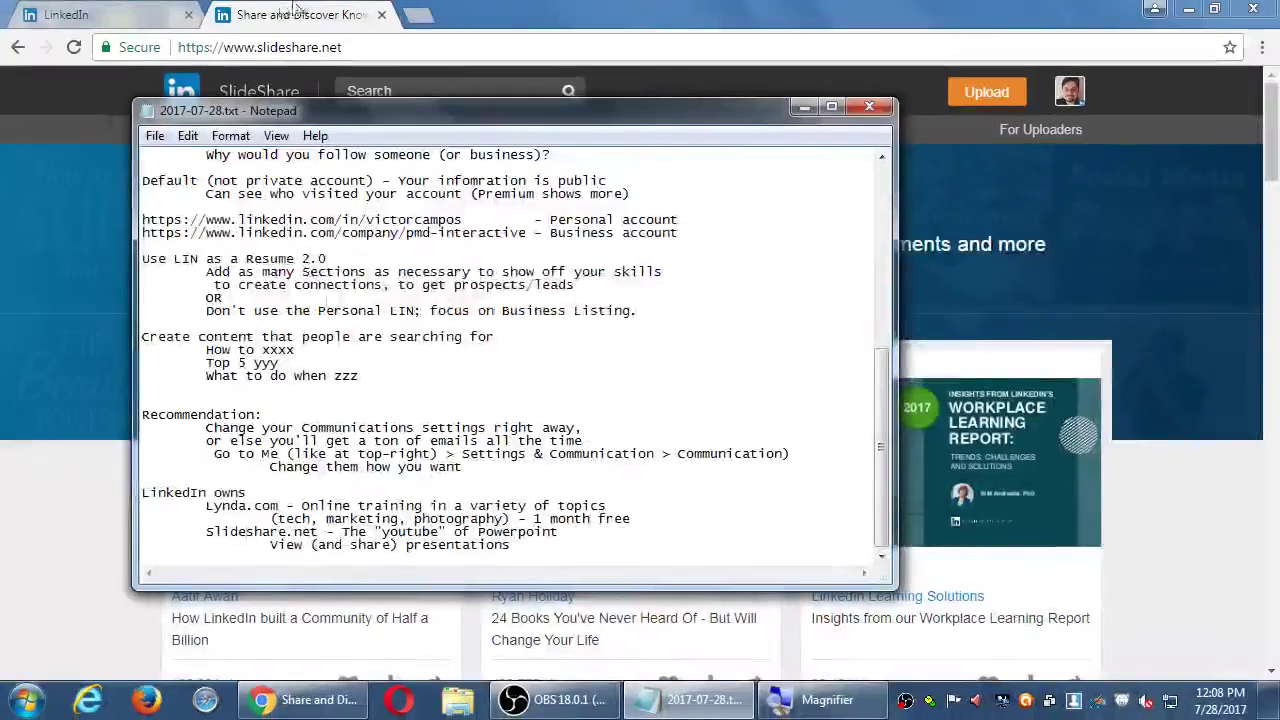
Bring the SlideShare home page forward in Chrome, highlight its web address, and return to the 2017-07-28.txt notes in Notepad
{"action": "left_click", "coordinate": [500, 10]}
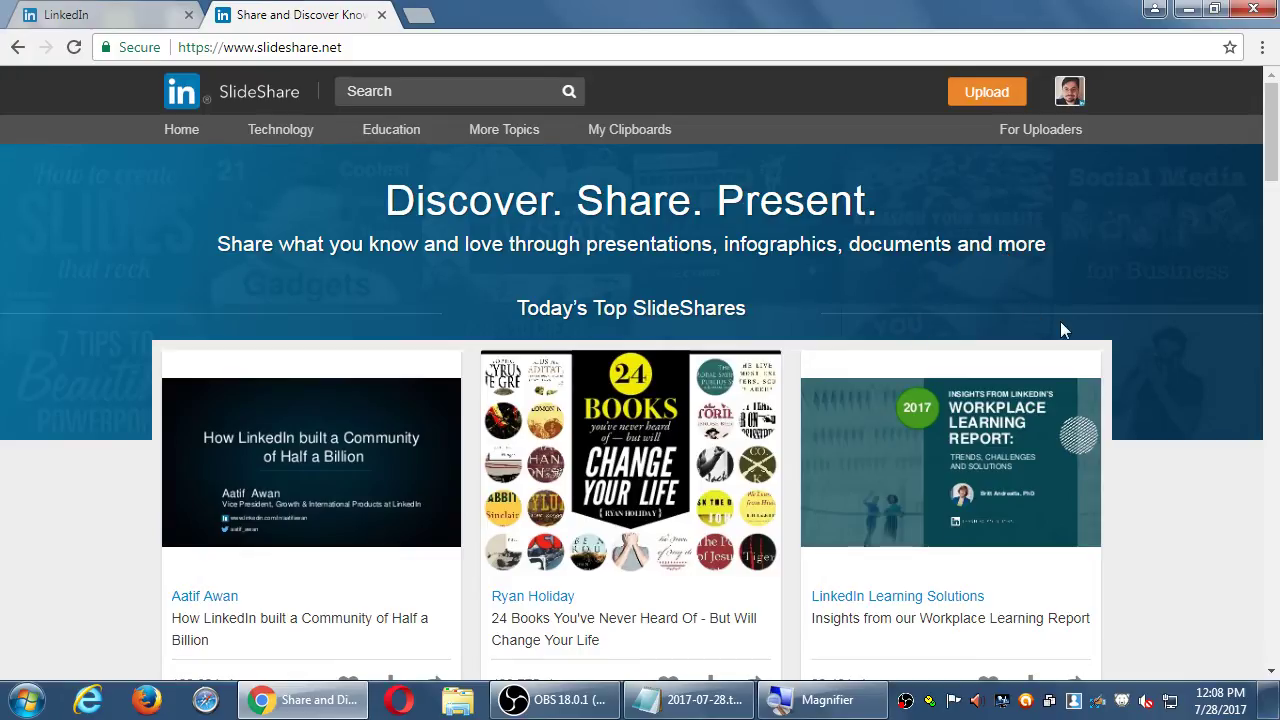
{"action": "left_click", "coordinate": [397, 52]}
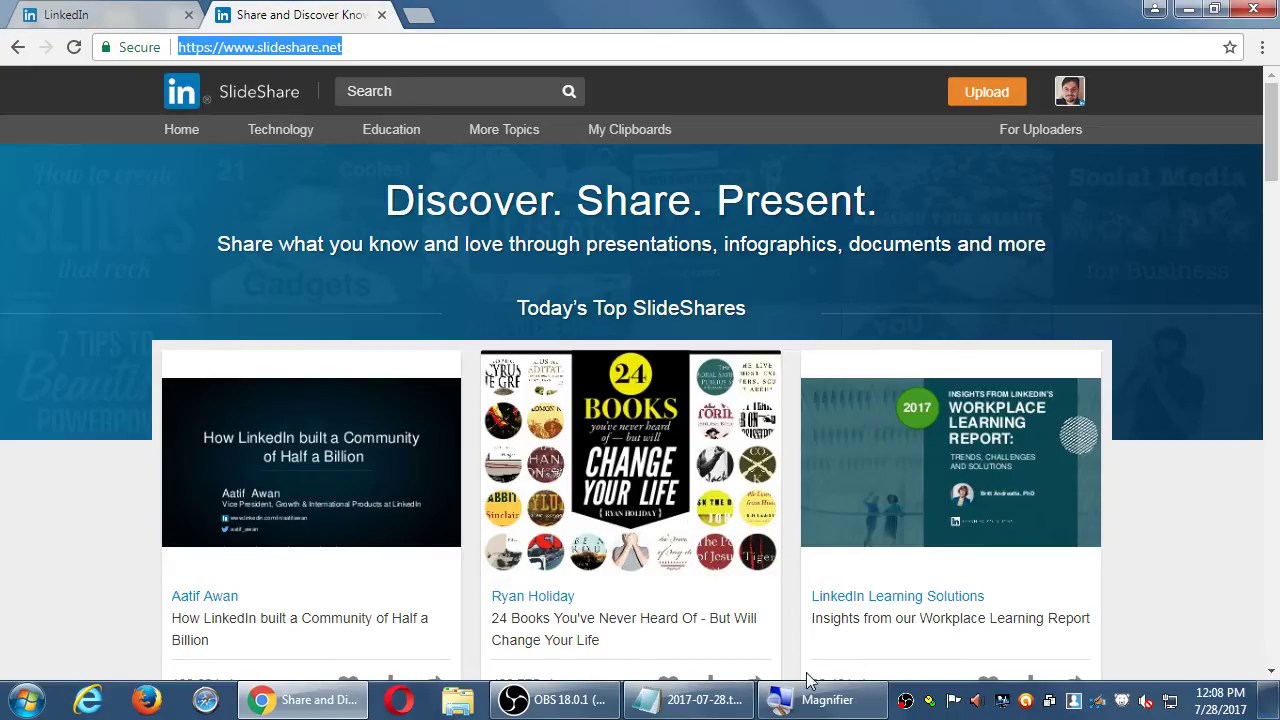
{"action": "left_click", "coordinate": [705, 706]}
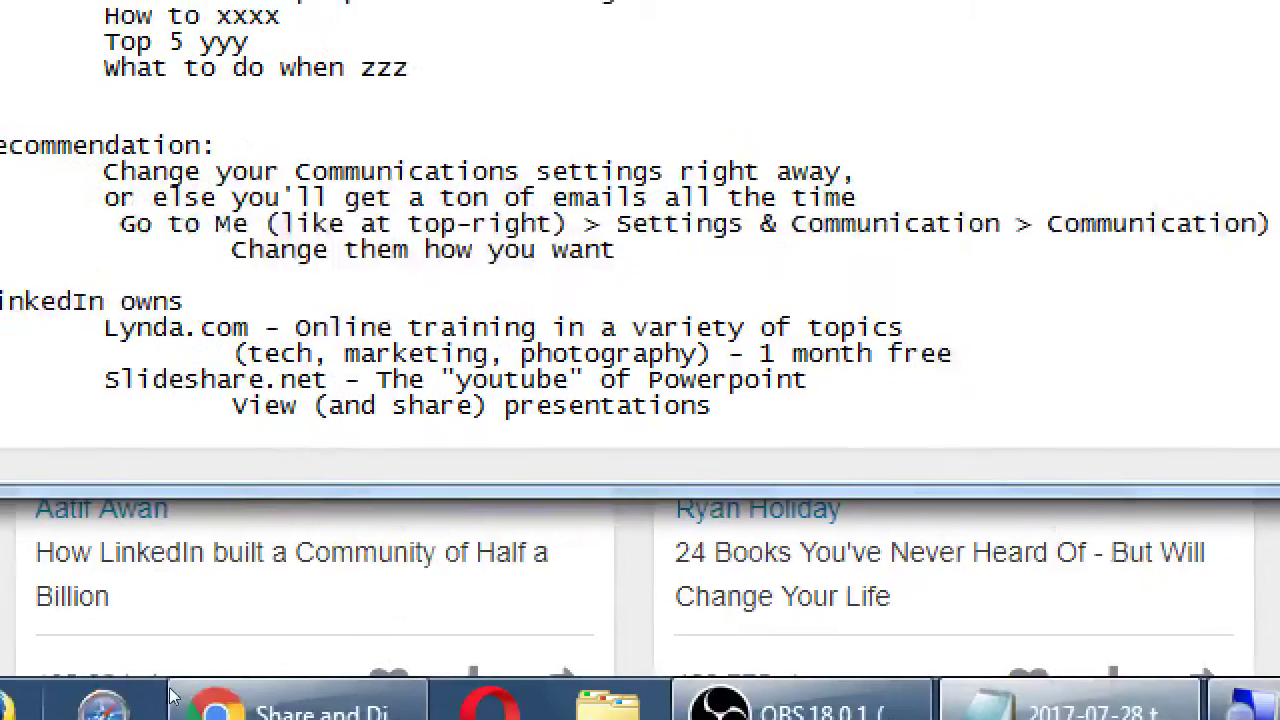
Below "View (and share) presentations", add the equally indented note line "Use it to upload a PowerPoint for people to"
{"action": "key", "text": "End"}
{"action": "key", "text": "Down"}
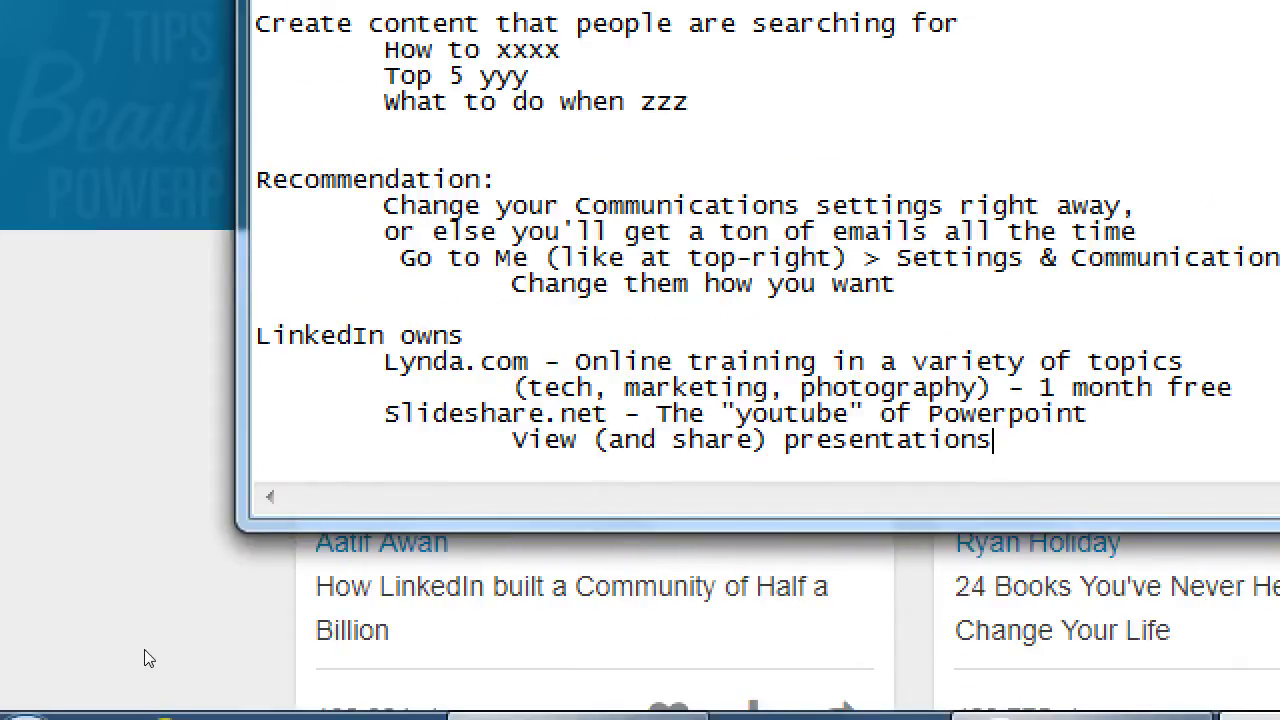
{"action": "key", "text": "Return"}
{"action": "key", "text": "Tab"}
{"action": "key", "text": "Tab"}
{"action": "type", "text": "Use it "}
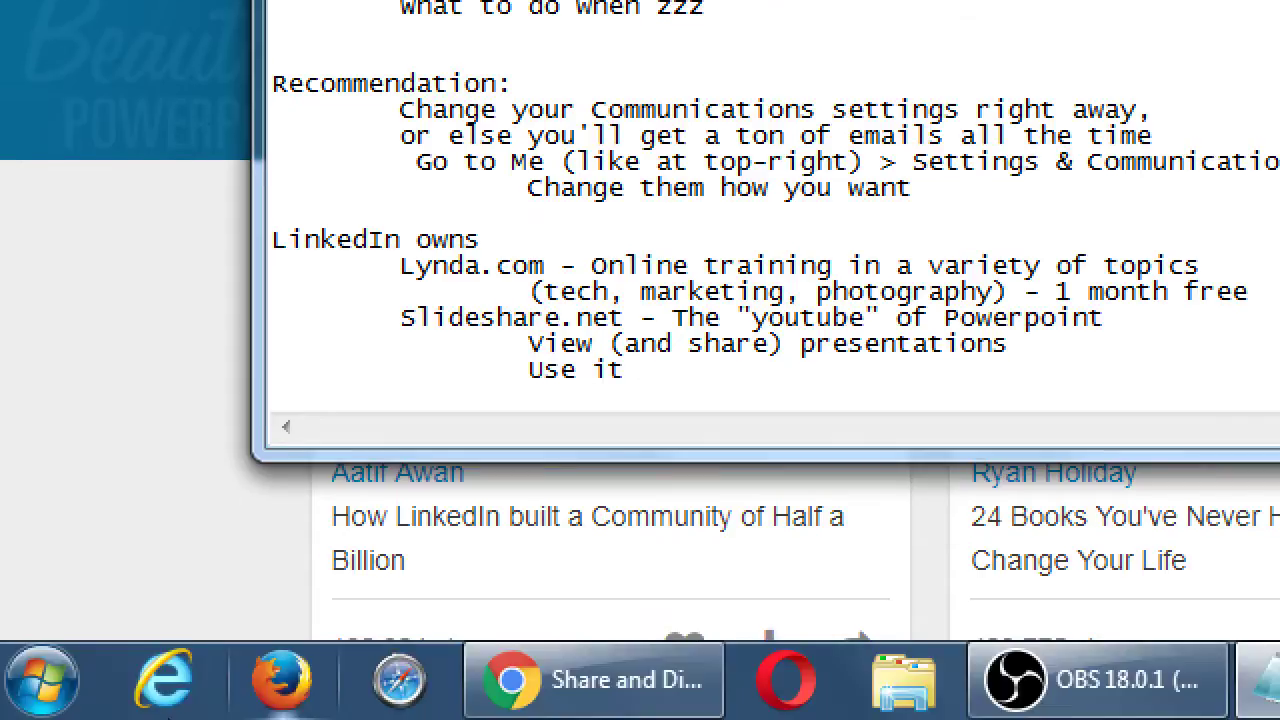
{"action": "type", "text": "to c"}
{"action": "key", "text": "BackSpace"}
{"action": "type", "text": "upload a"}
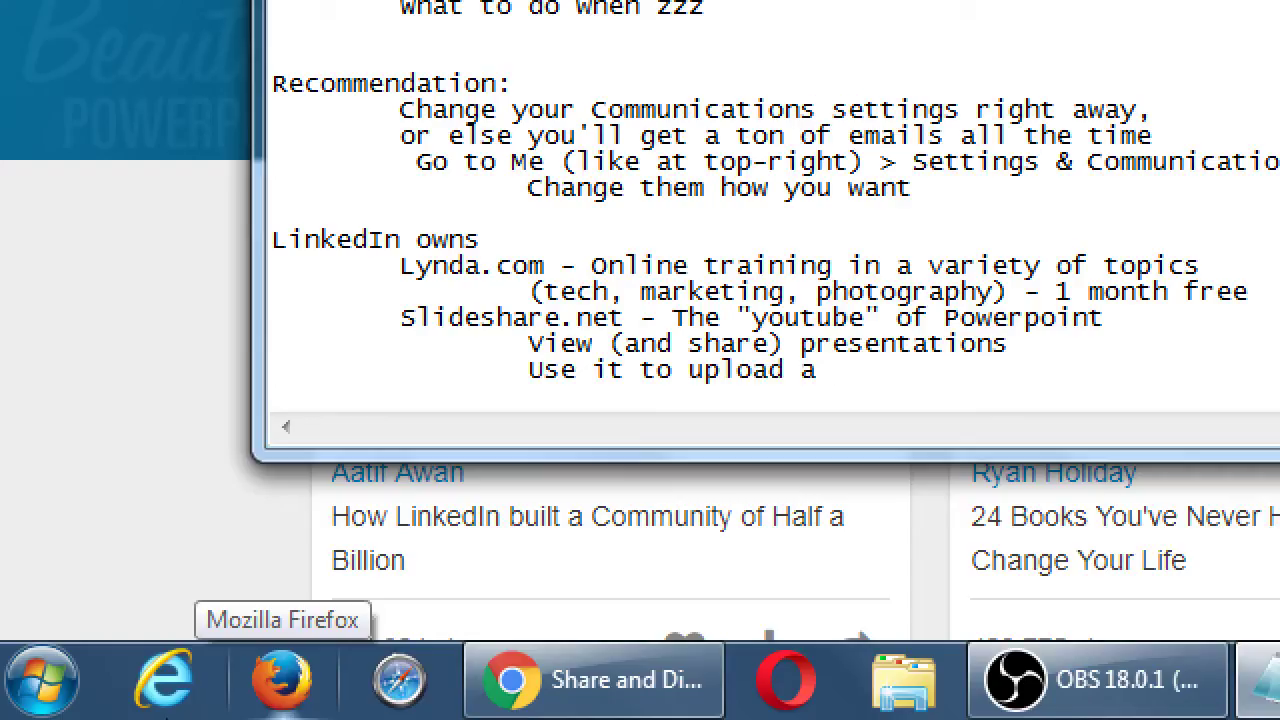
{"action": "type", "text": " PowerPoint "}
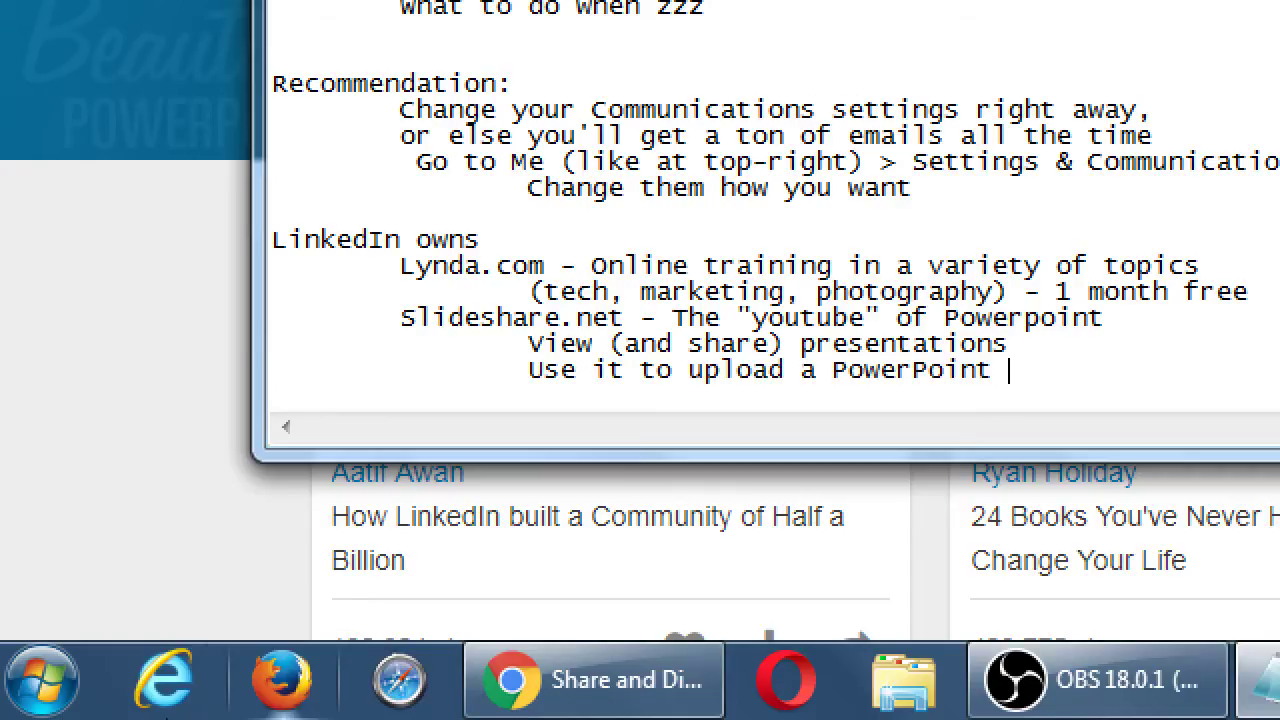
{"action": "type", "text": "for people to"}
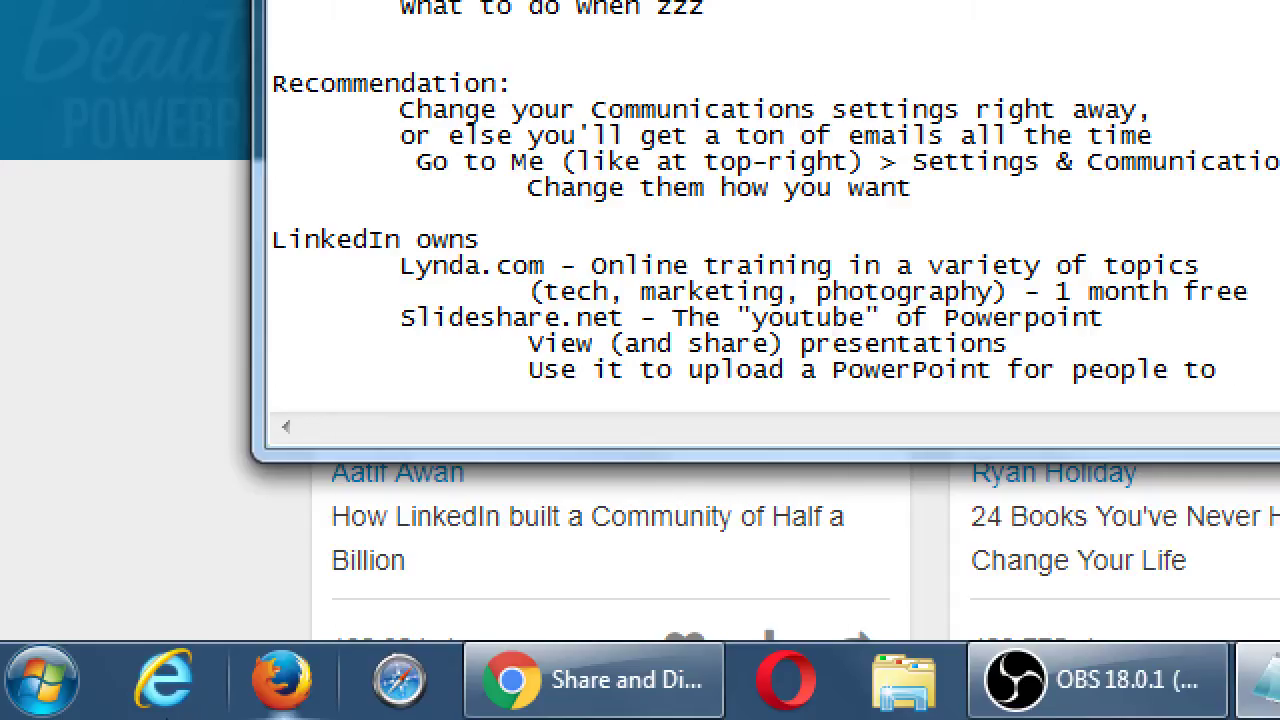
Continue the upload note on a further-indented line reading "find and download. To go viral."
{"action": "mouse_move", "coordinate": [1095, 680]}
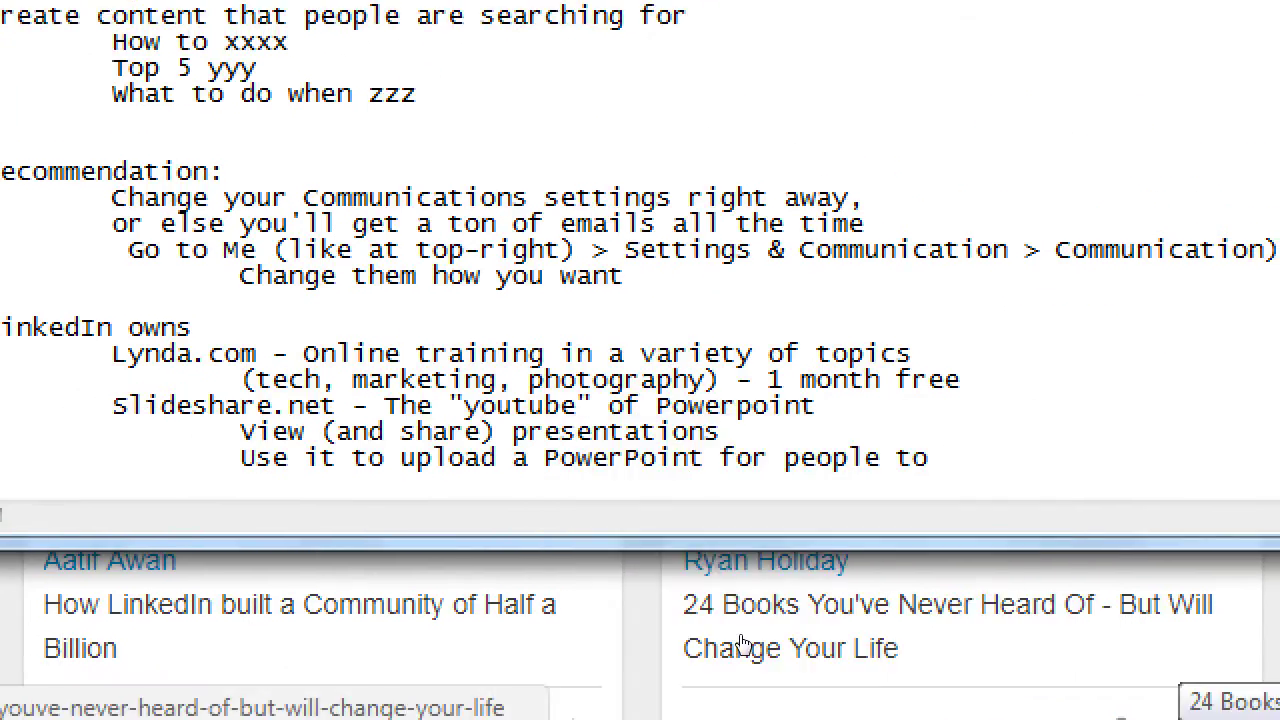
{"action": "key", "text": "Return"}
{"action": "key", "text": "Tab"}
{"action": "key", "text": "Tab"}
{"action": "key", "text": "Tab"}
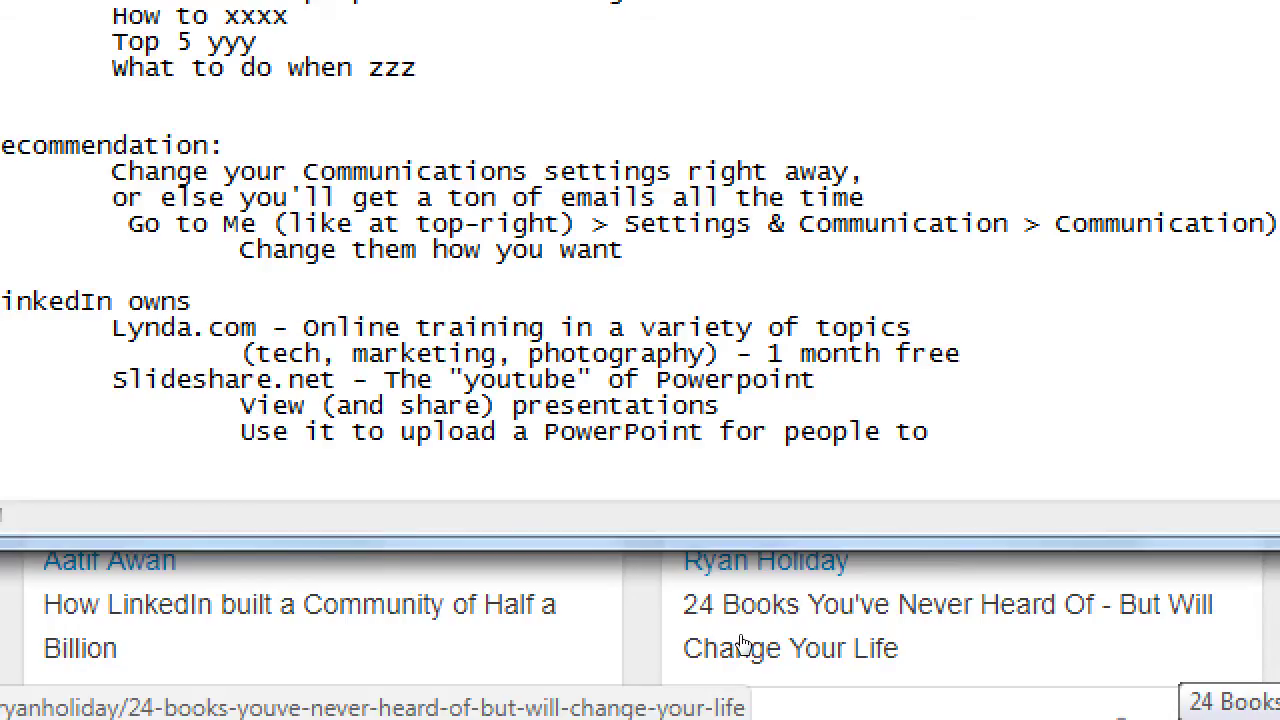
{"action": "type", "text": "find and download"}
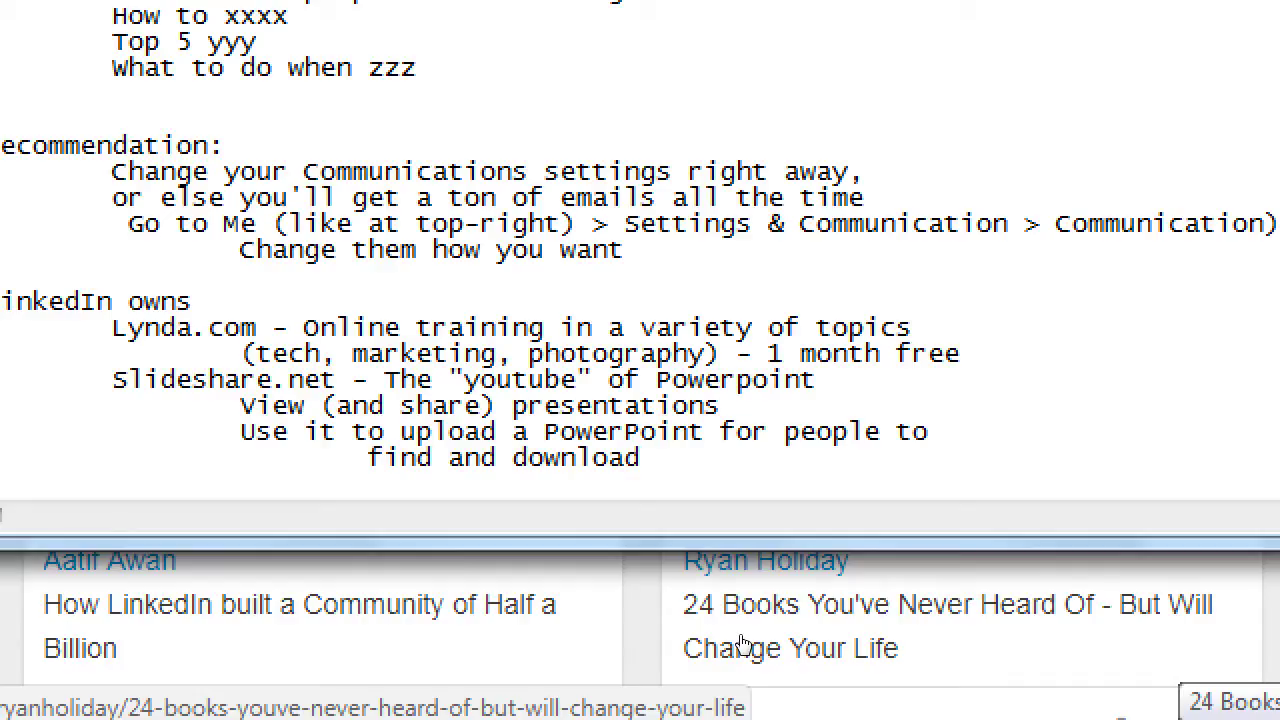
{"action": "type", "text": ". To go viral."}
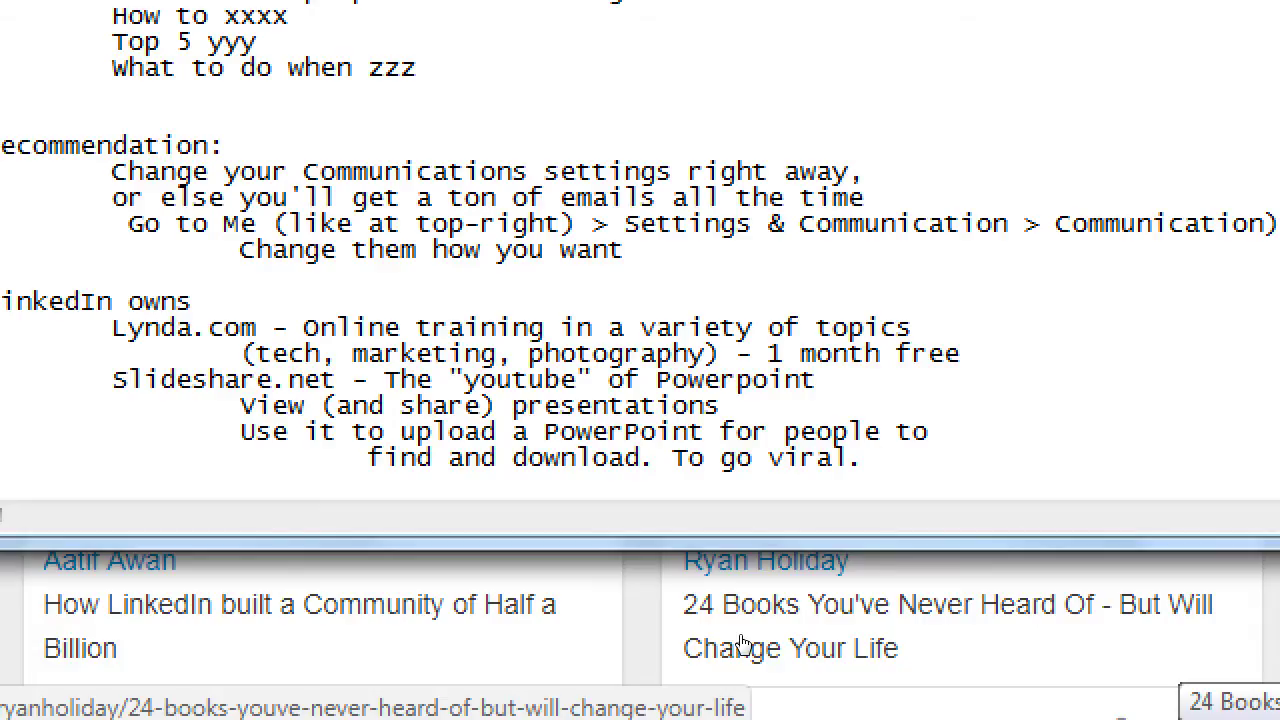
Switch to SlideShare in Chrome, open the "24 Books You've Never Heard Of" presentation, and advance to slide 2
{"action": "key", "text": "alt+Tab"}
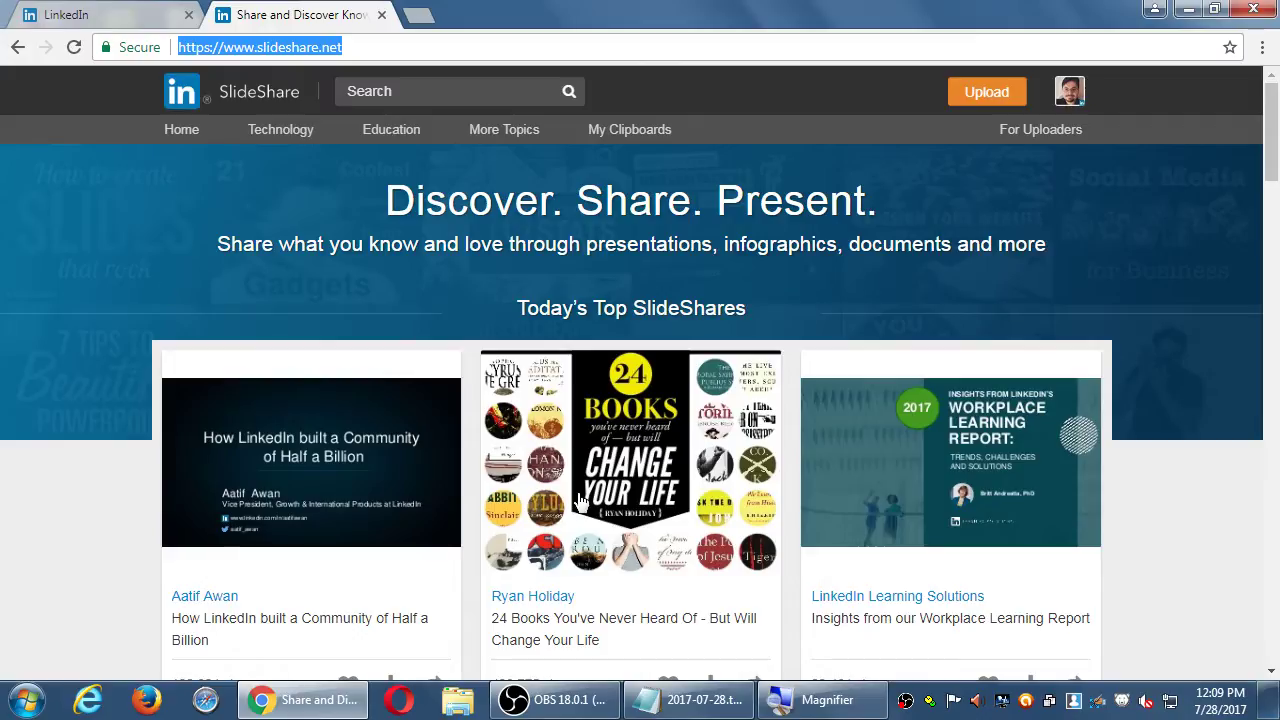
{"action": "scroll", "coordinate": [576, 510], "scroll_direction": "down", "scroll_amount": 1}
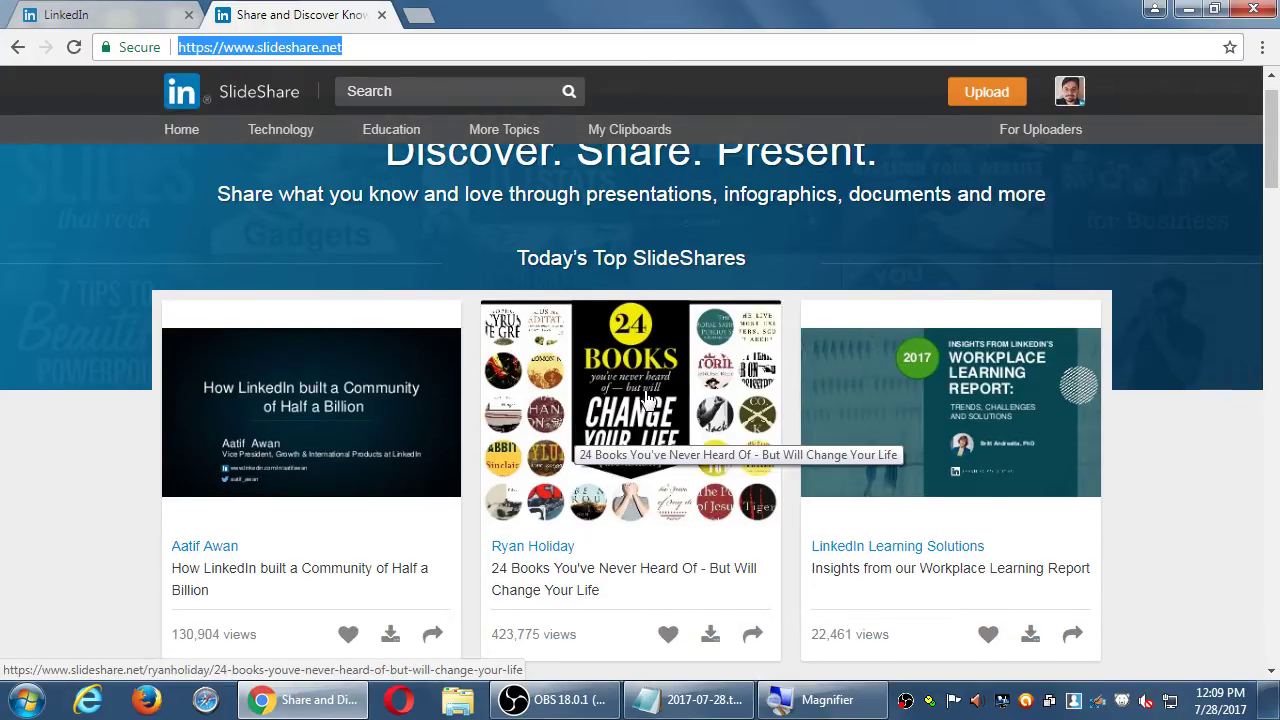
{"action": "scroll", "coordinate": [576, 430], "scroll_direction": "down", "scroll_amount": 1}
{"action": "left_click", "coordinate": [605, 318]}
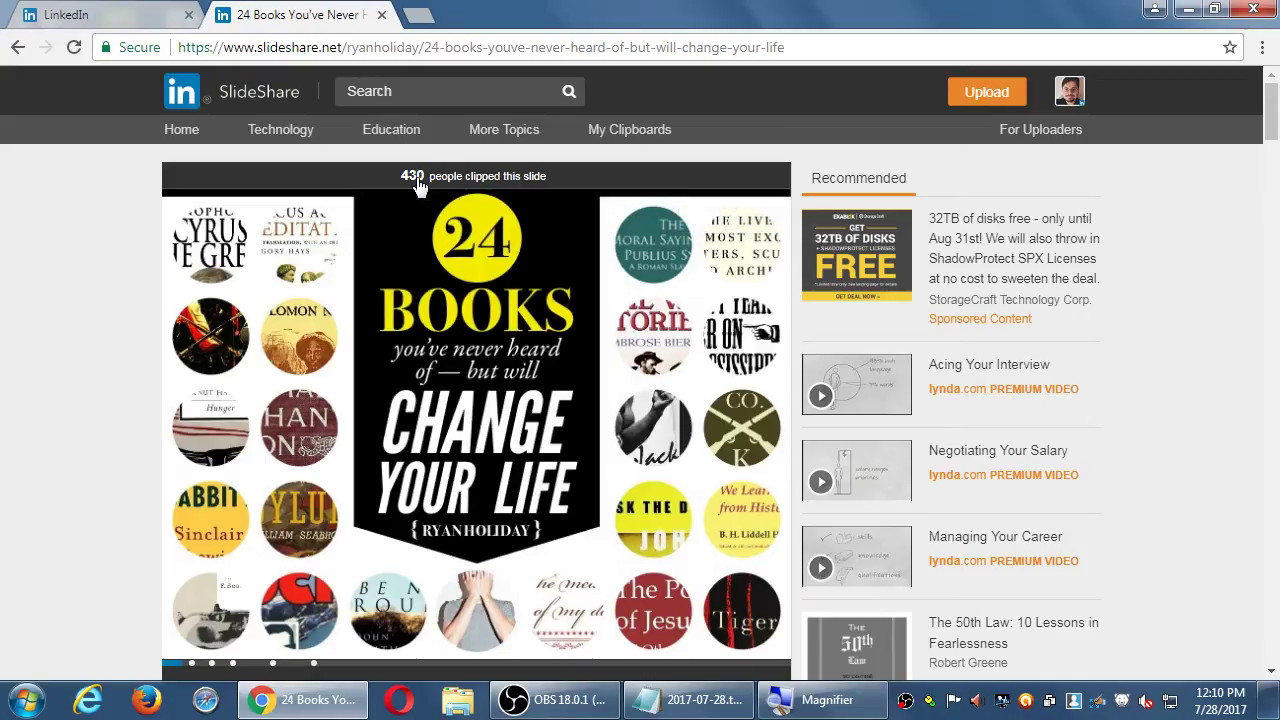
{"action": "scroll", "coordinate": [505, 538], "scroll_direction": "down", "scroll_amount": 1}
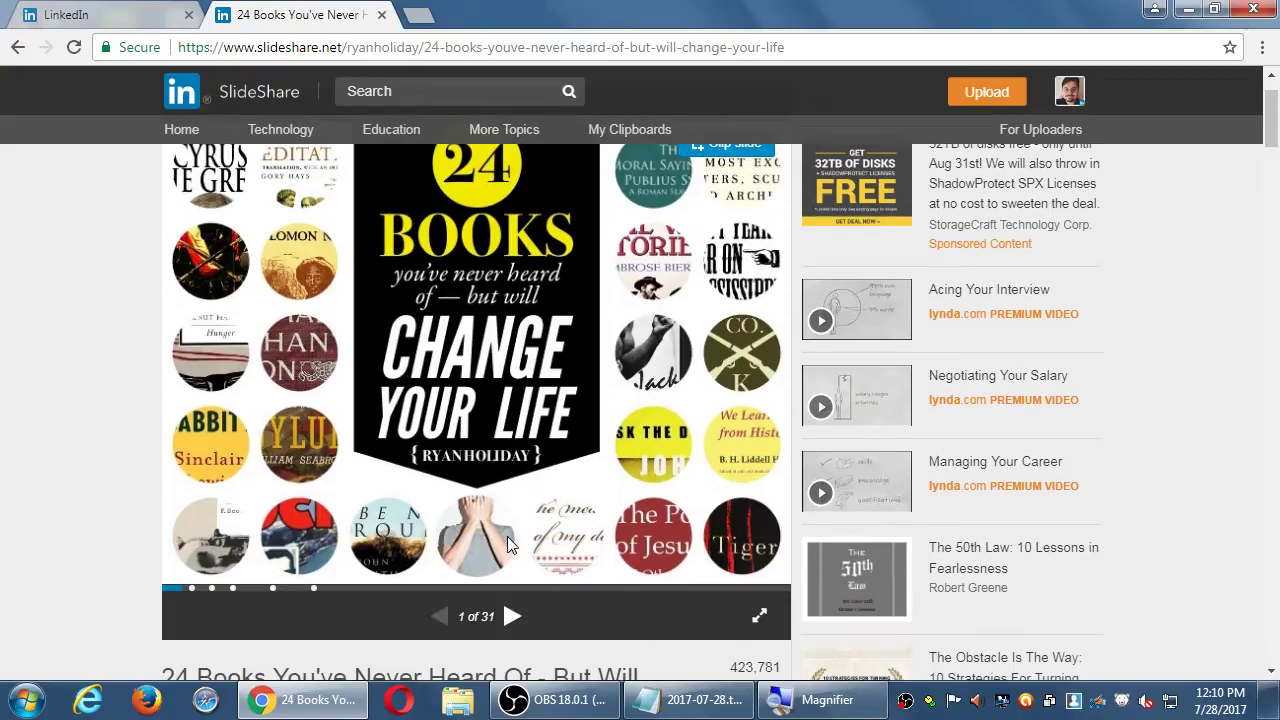
{"action": "left_click", "coordinate": [510, 618]}
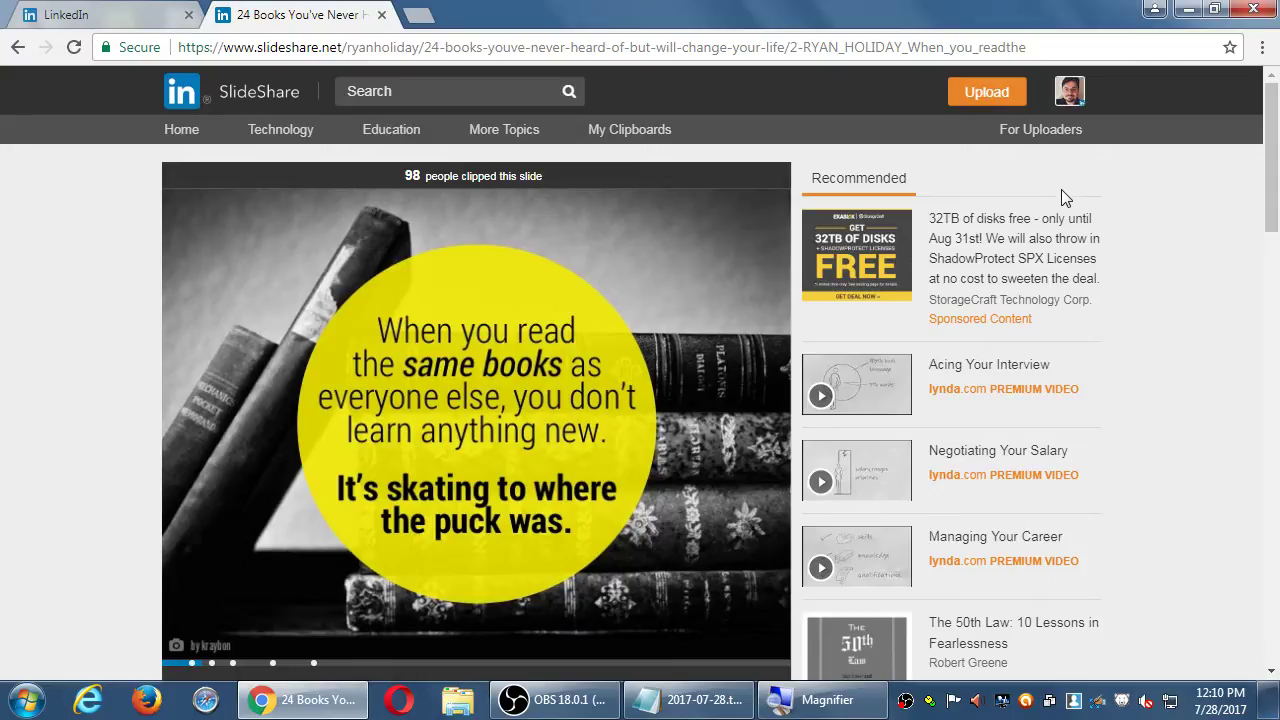
Clip slide 2 of the presentation, dismissing the clipboard creation form and the clipboard tip
{"action": "left_click", "coordinate": [732, 218]}
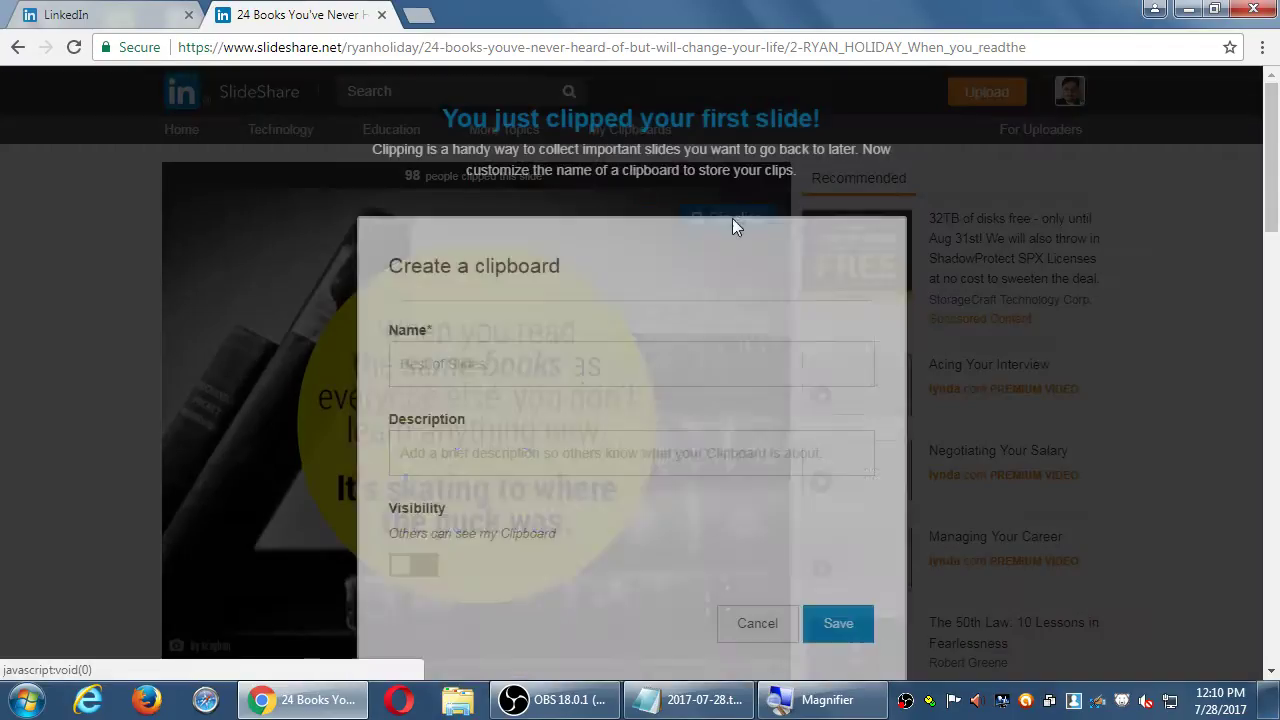
{"action": "scroll", "coordinate": [530, 343], "scroll_direction": "down", "scroll_amount": 1}
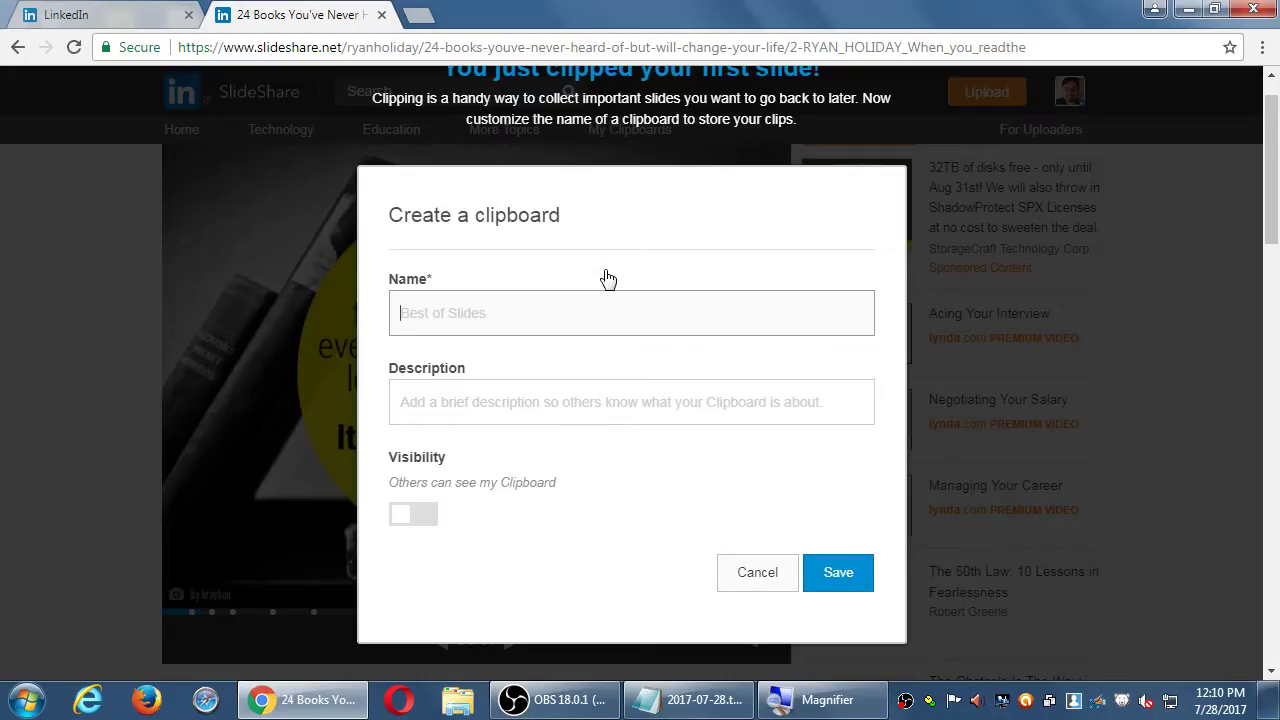
{"action": "key", "text": "Escape"}
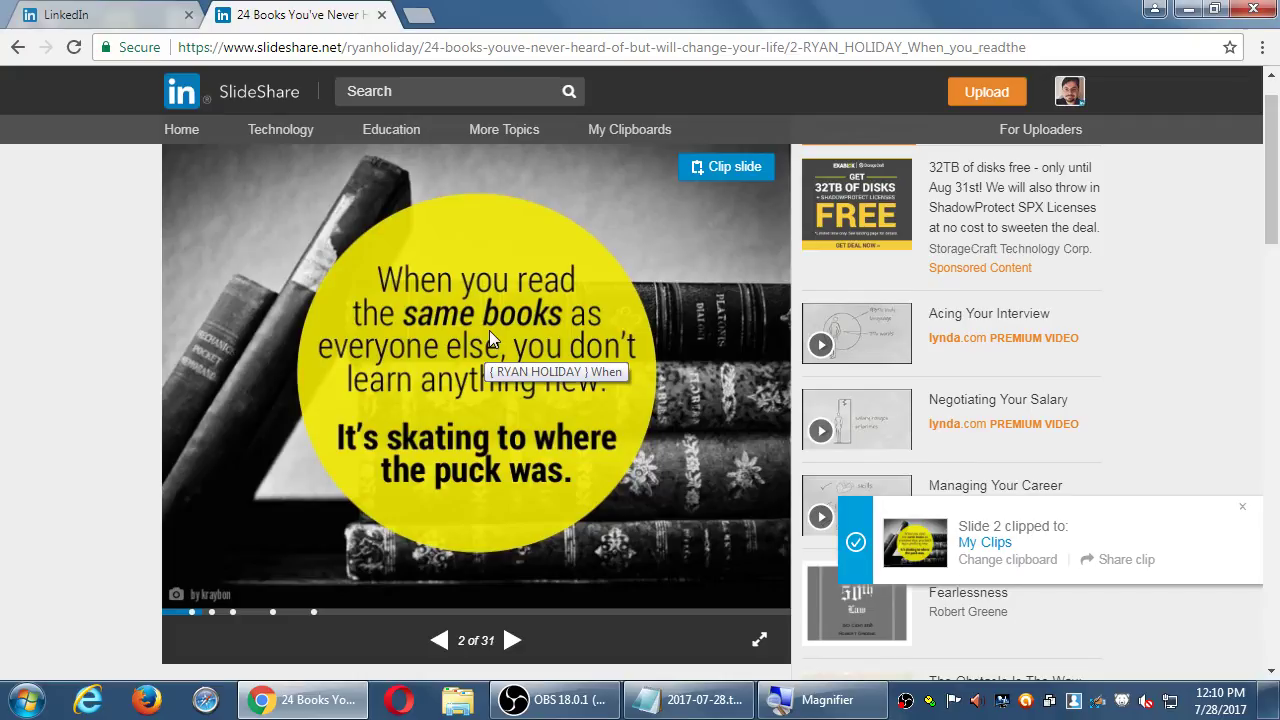
{"action": "scroll", "coordinate": [494, 330], "scroll_direction": "down", "scroll_amount": 2}
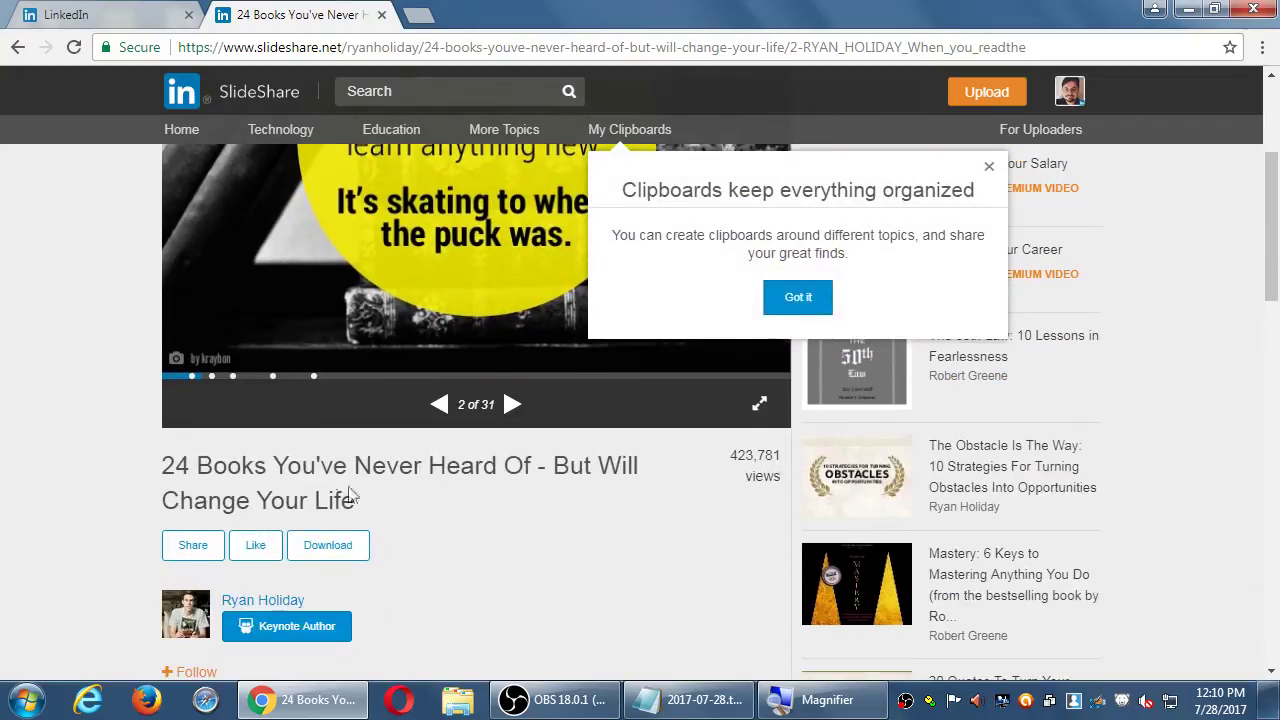
{"action": "left_click", "coordinate": [989, 166]}
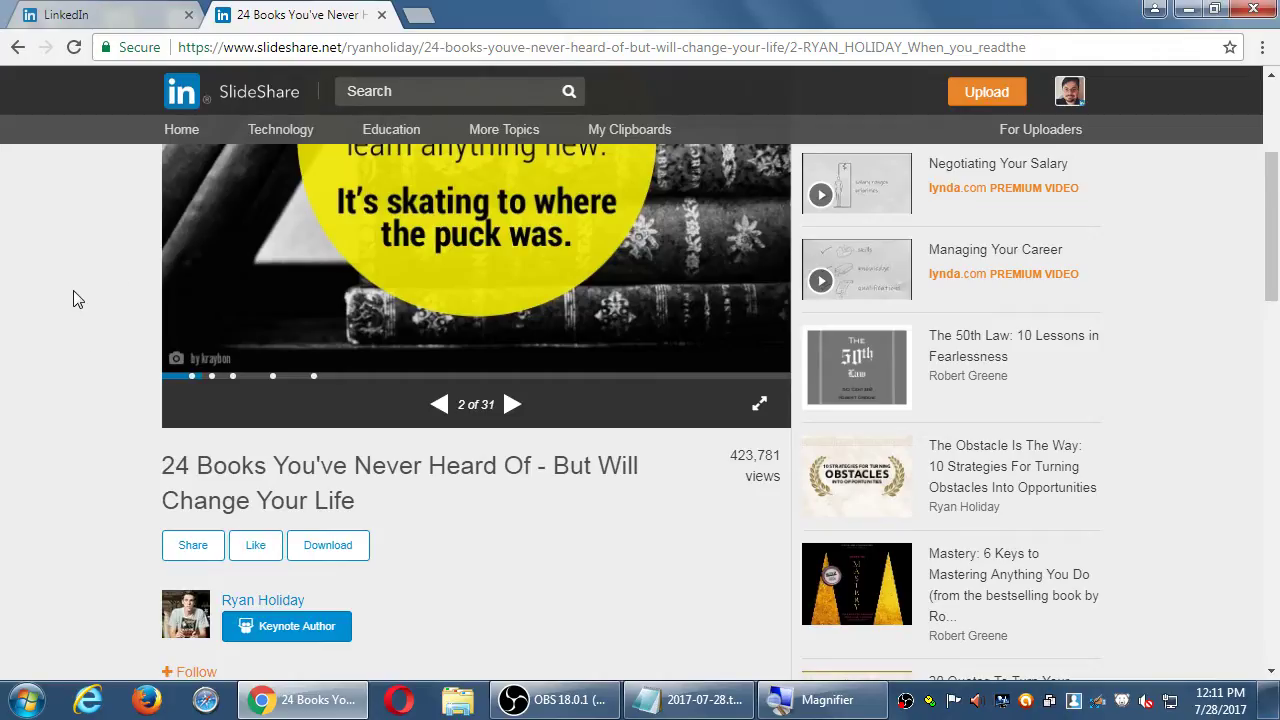
Glance at the LinkedIn page, show the presentation's sharing options on SlideShare, and close them
{"action": "scroll", "coordinate": [76, 303], "scroll_direction": "up", "scroll_amount": 2}
{"action": "left_click", "coordinate": [100, 22]}
{"action": "left_click", "coordinate": [288, 24]}
{"action": "scroll", "coordinate": [155, 444], "scroll_direction": "down", "scroll_amount": 5}
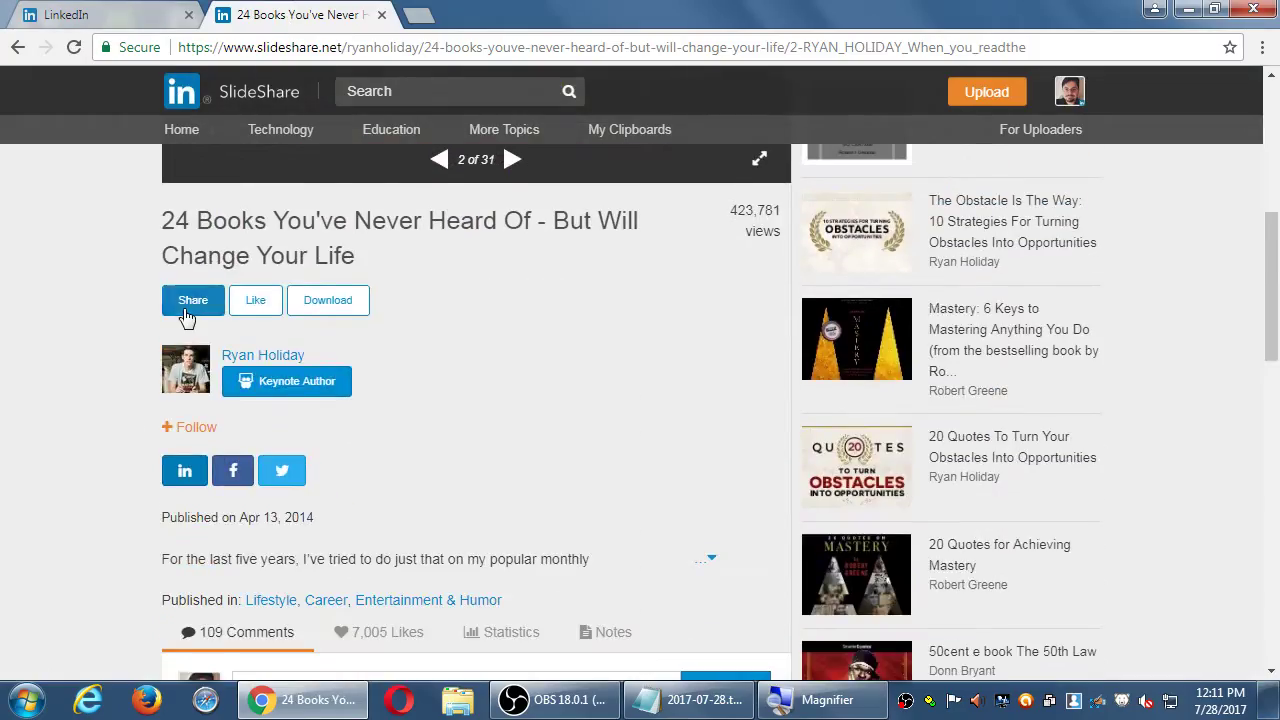
{"action": "left_click", "coordinate": [190, 306]}
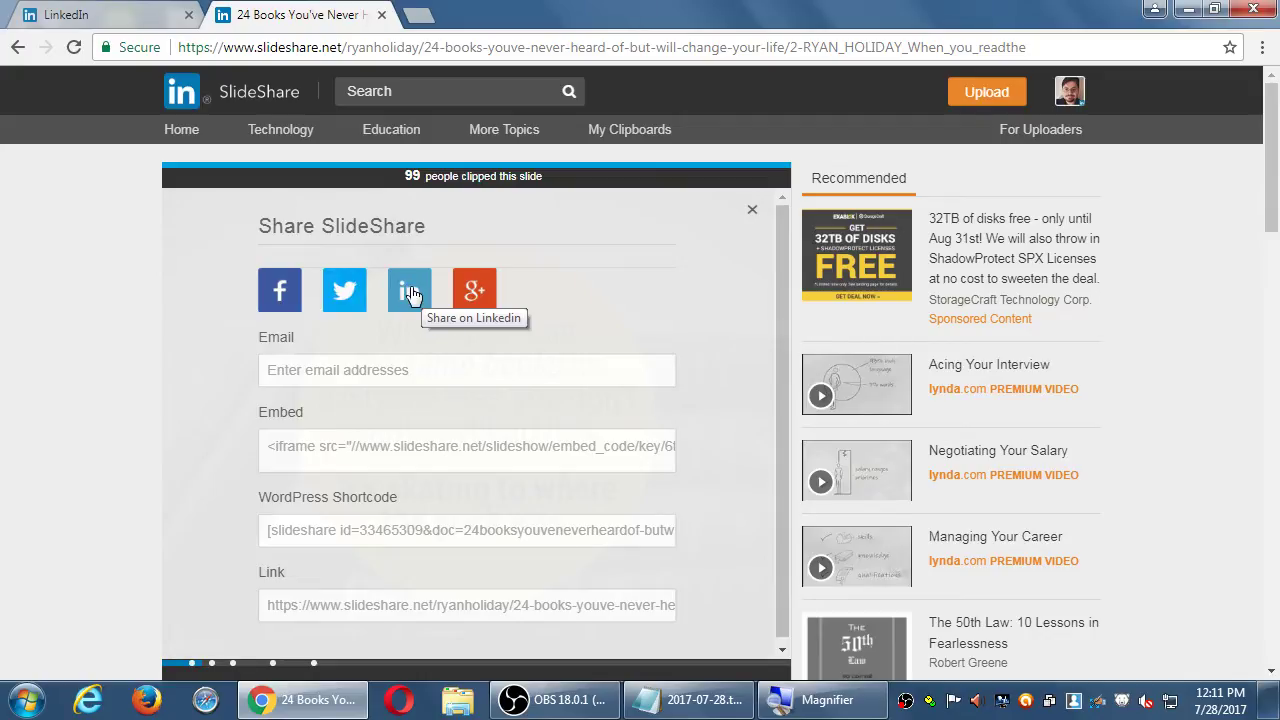
{"action": "left_click", "coordinate": [751, 213]}
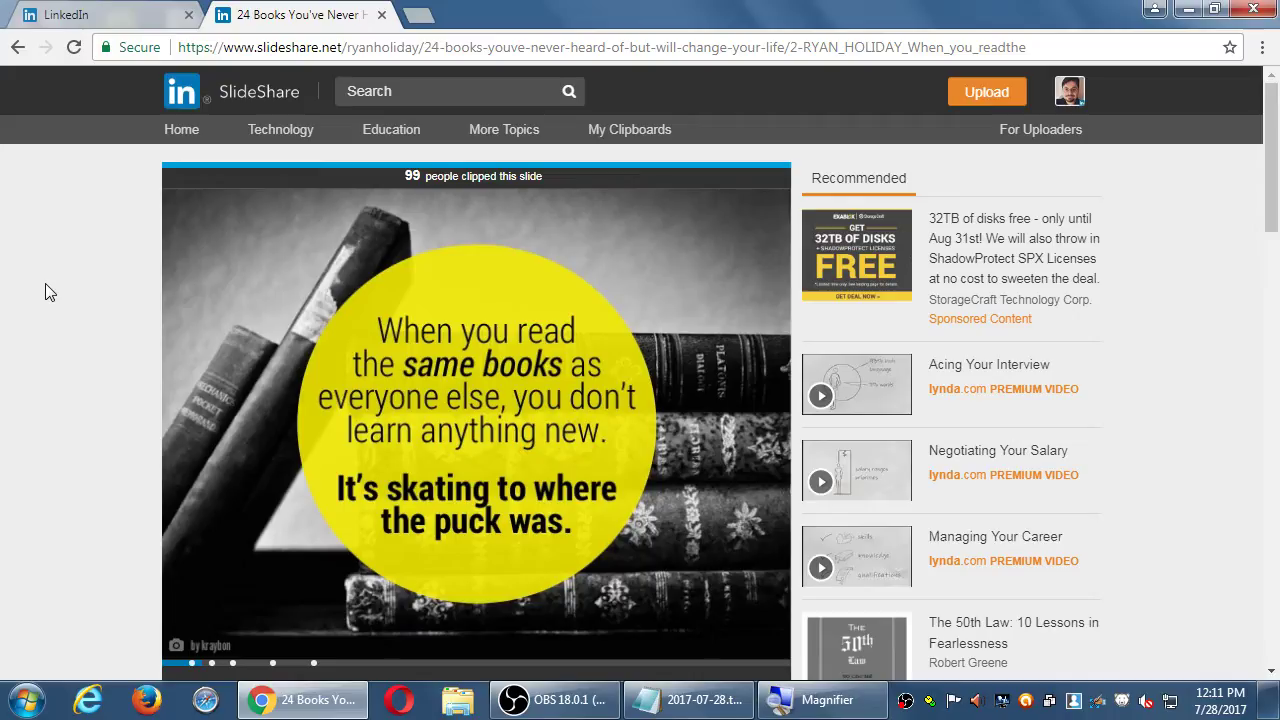
Review the presentation page's details, including its title, view count, and share, like and download options
{"action": "scroll", "coordinate": [45, 283], "scroll_direction": "down", "scroll_amount": 5}
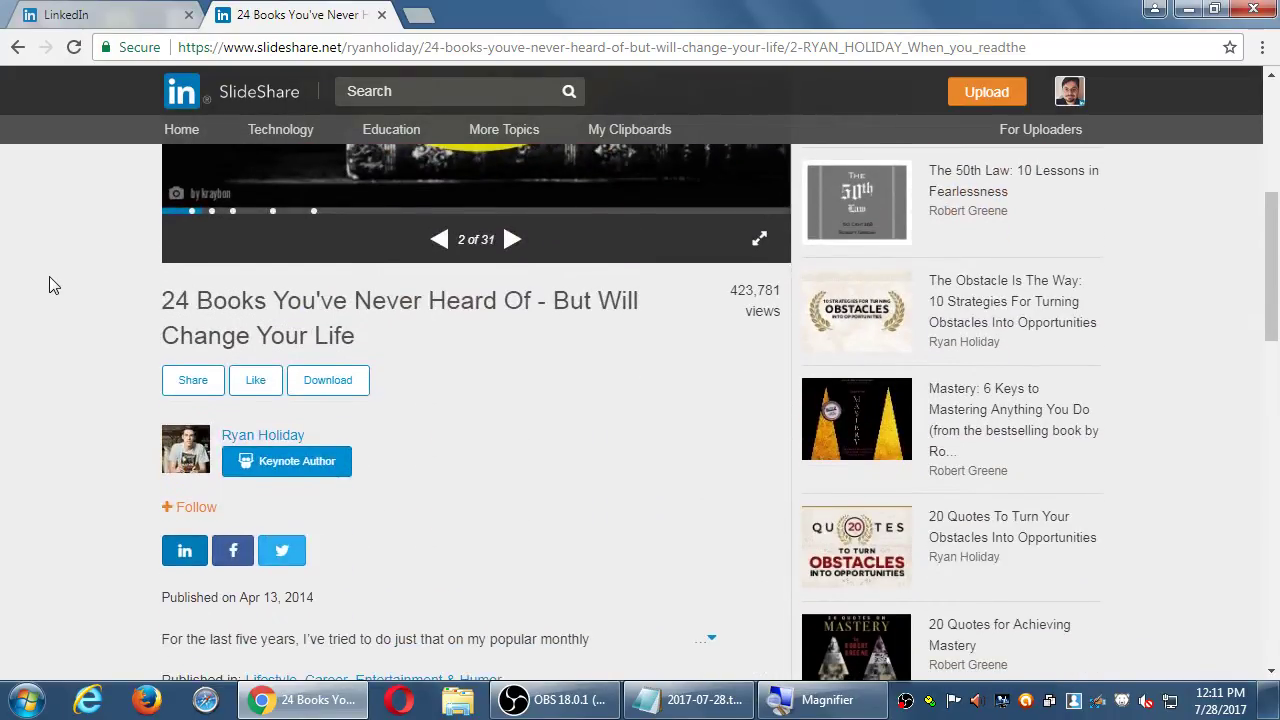
{"action": "scroll", "coordinate": [49, 277], "scroll_direction": "down", "scroll_amount": 1}
{"action": "scroll", "coordinate": [49, 277], "scroll_direction": "up", "scroll_amount": 6}
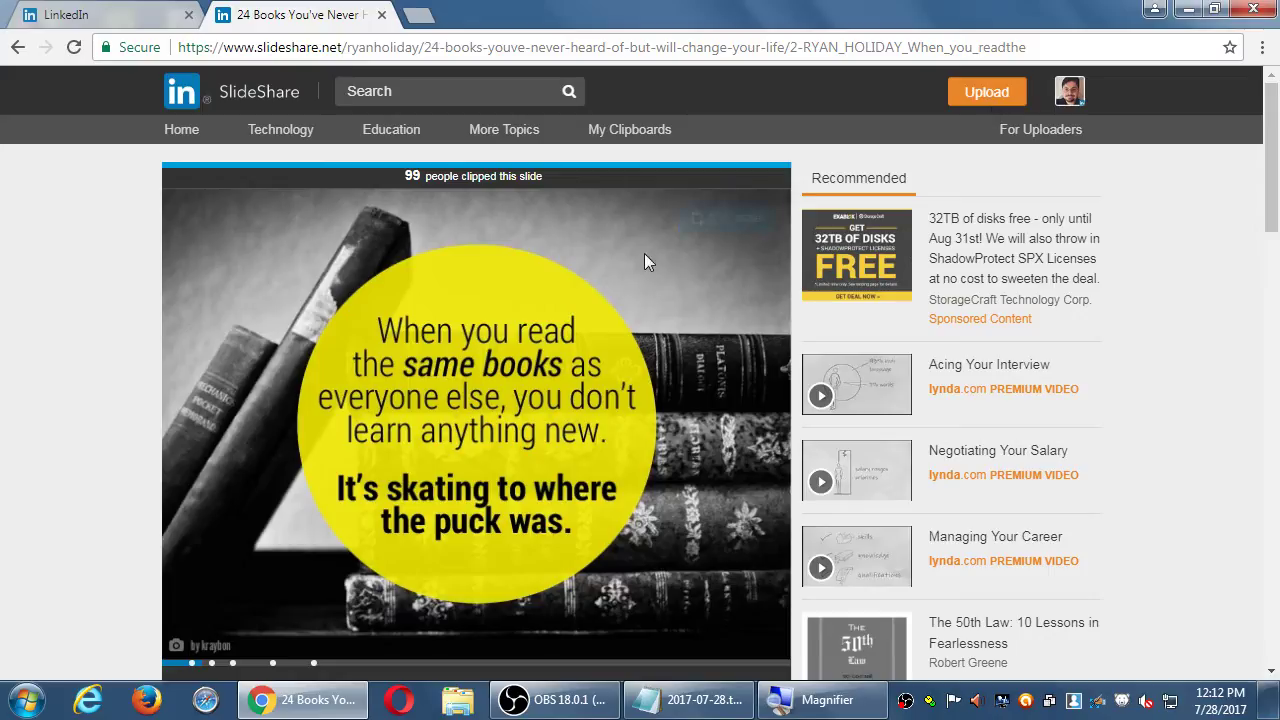
{"action": "scroll", "coordinate": [92, 312], "scroll_direction": "down", "scroll_amount": 1}
{"action": "scroll", "coordinate": [91, 312], "scroll_direction": "down", "scroll_amount": 2}
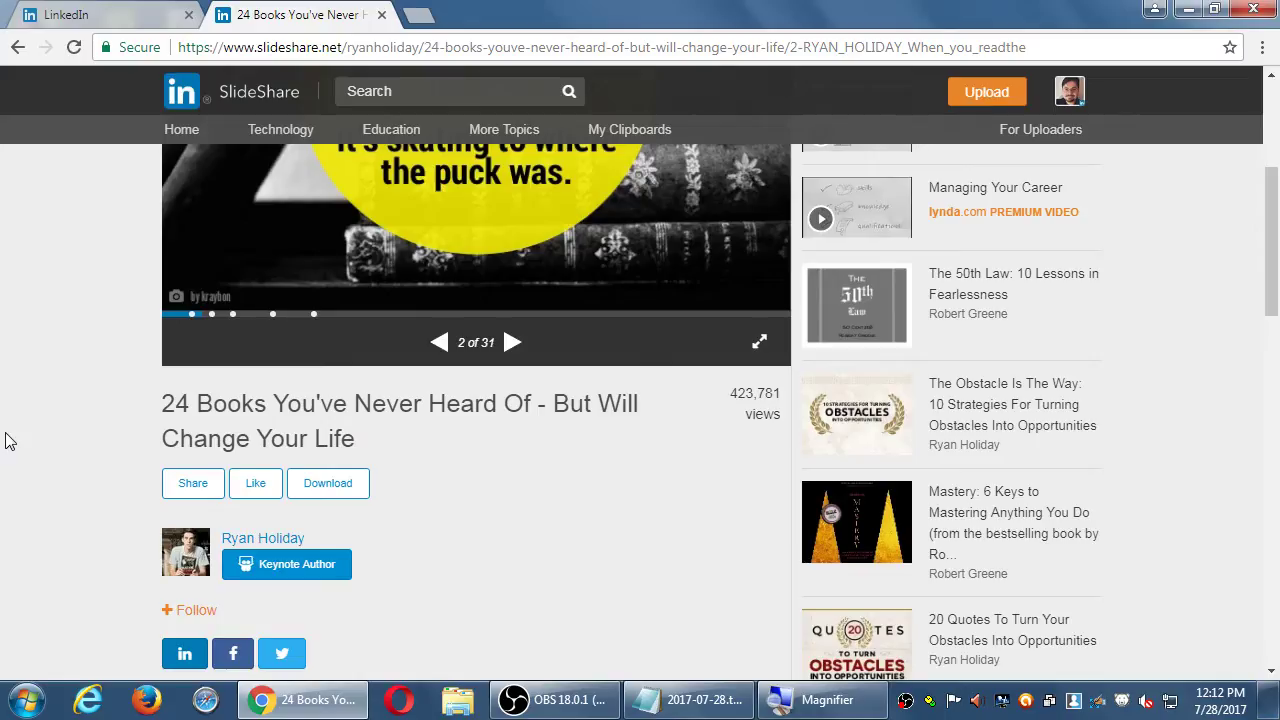
{"action": "scroll", "coordinate": [8, 441], "scroll_direction": "up", "scroll_amount": 4}
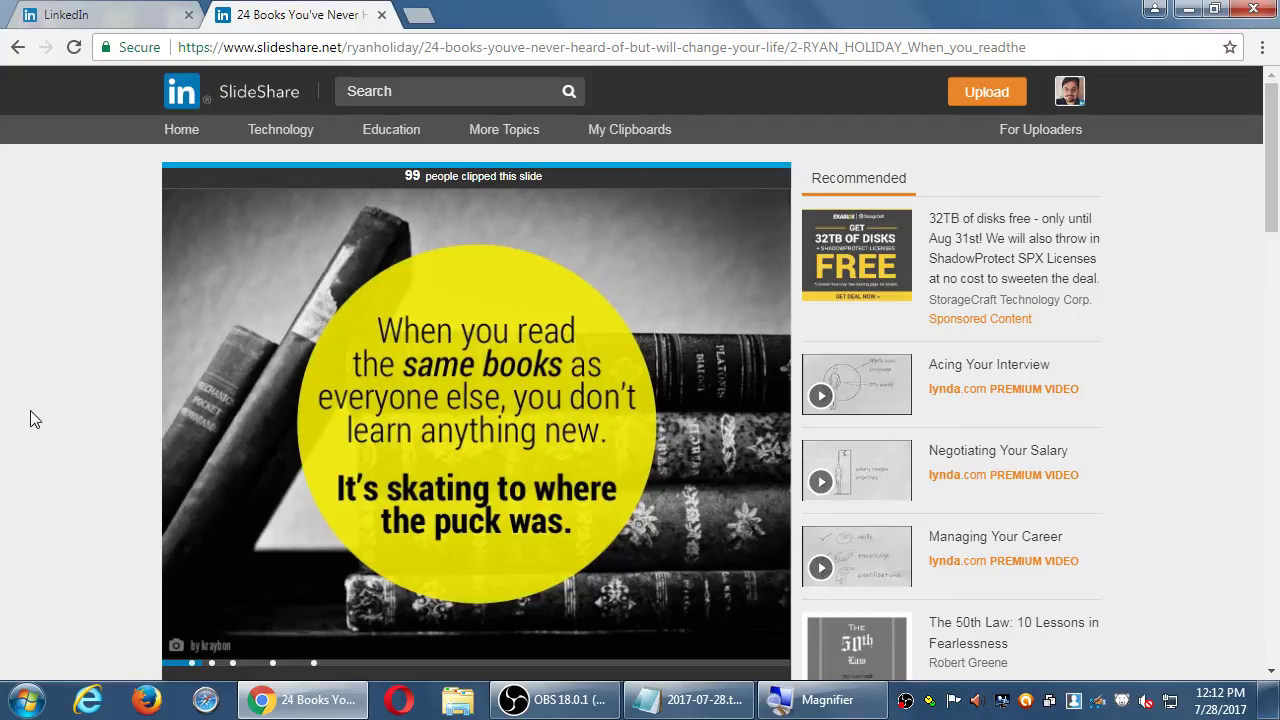
Go to the SlideShare home page, check the LinkedIn feed, and return to view Today's Top SlideShares
{"action": "left_click", "coordinate": [185, 128]}
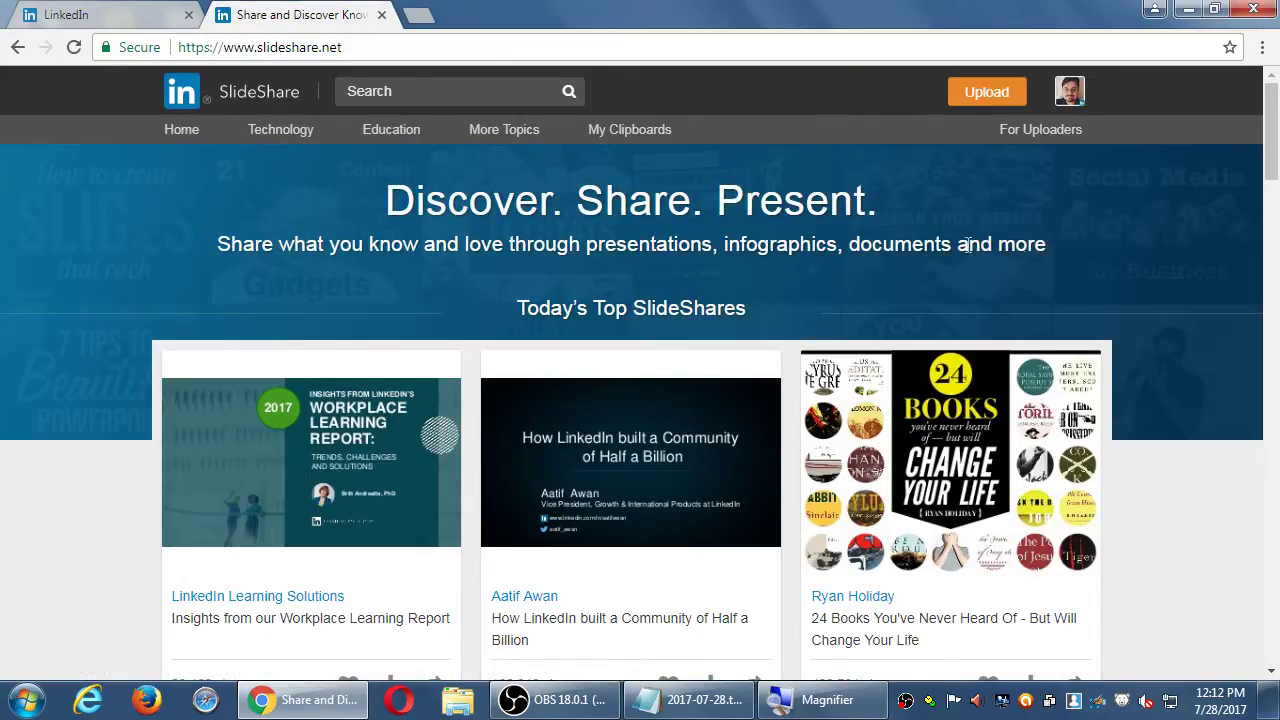
{"action": "left_click", "coordinate": [185, 129]}
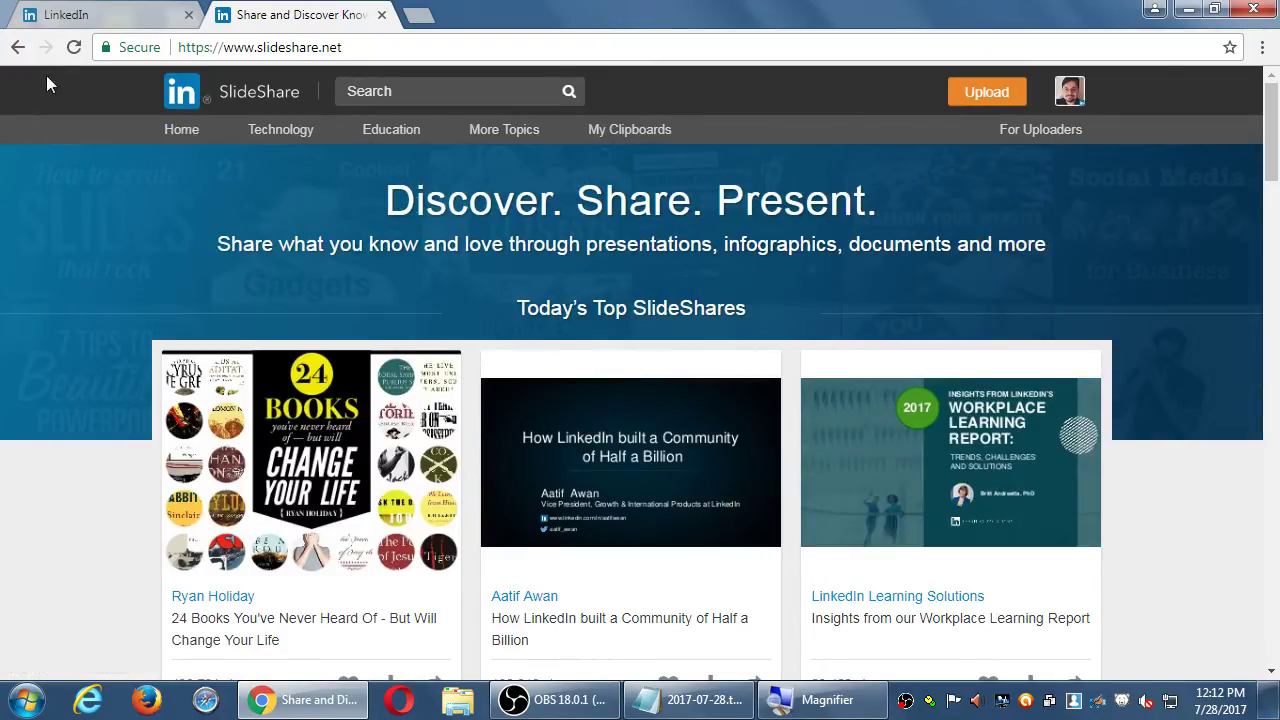
{"action": "left_click", "coordinate": [98, 17]}
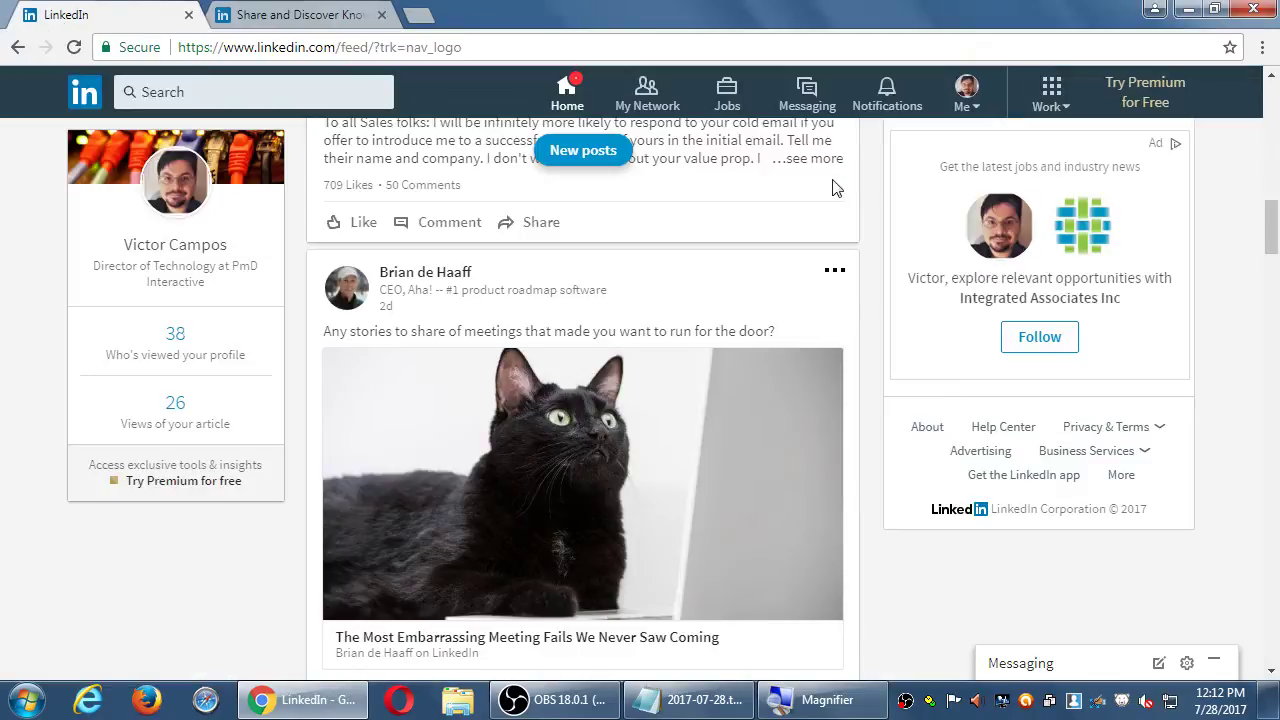
{"action": "scroll", "coordinate": [868, 271], "scroll_direction": "up", "scroll_amount": 7}
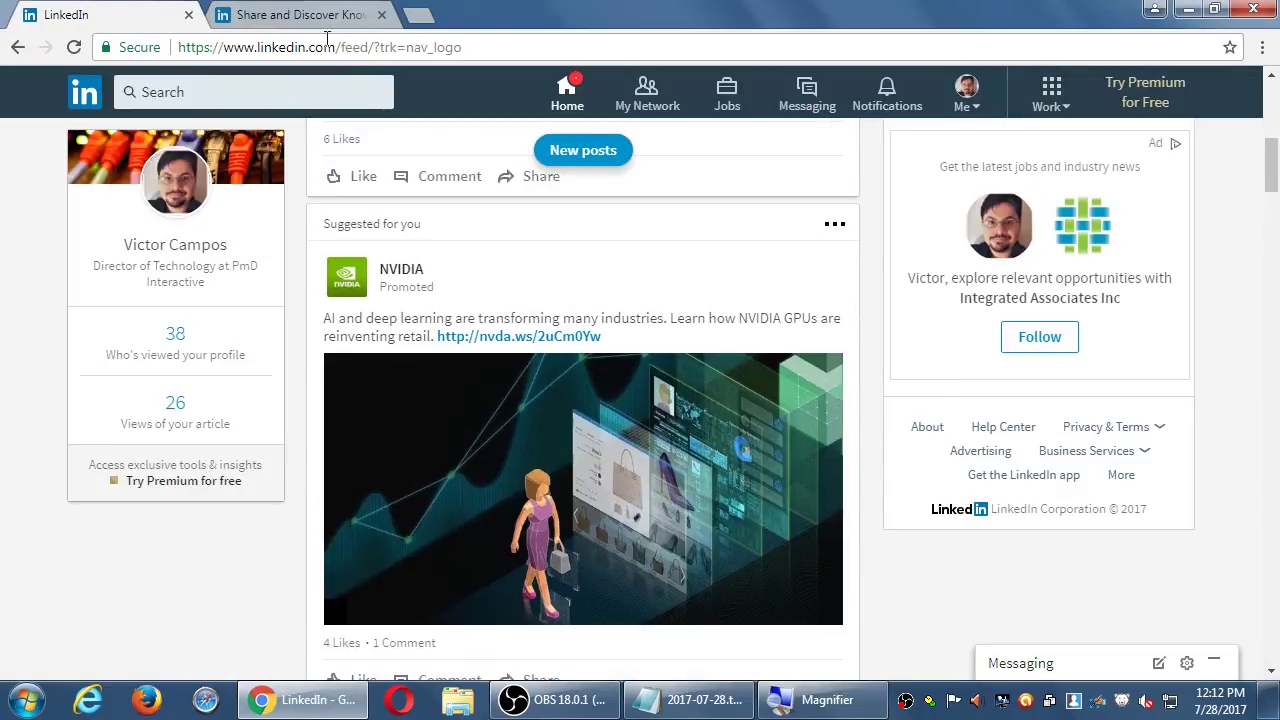
{"action": "left_click", "coordinate": [309, 20]}
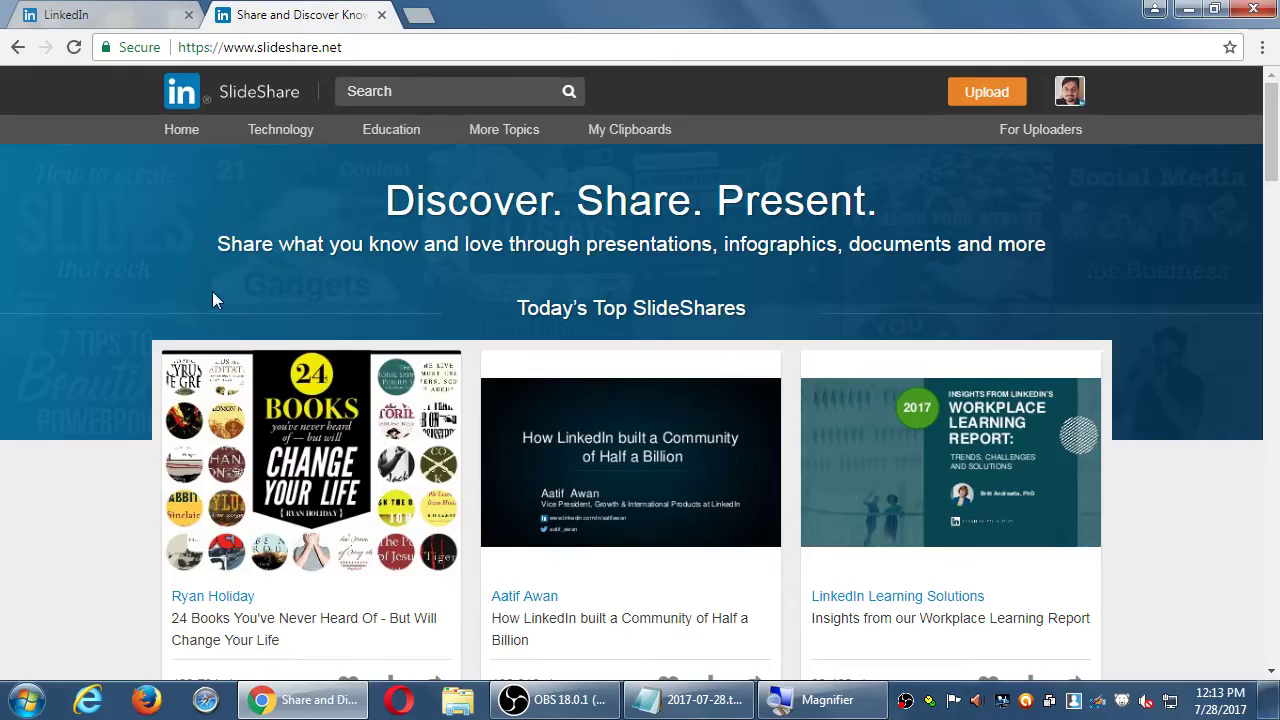
{"action": "scroll", "coordinate": [153, 293], "scroll_direction": "down", "scroll_amount": 1}
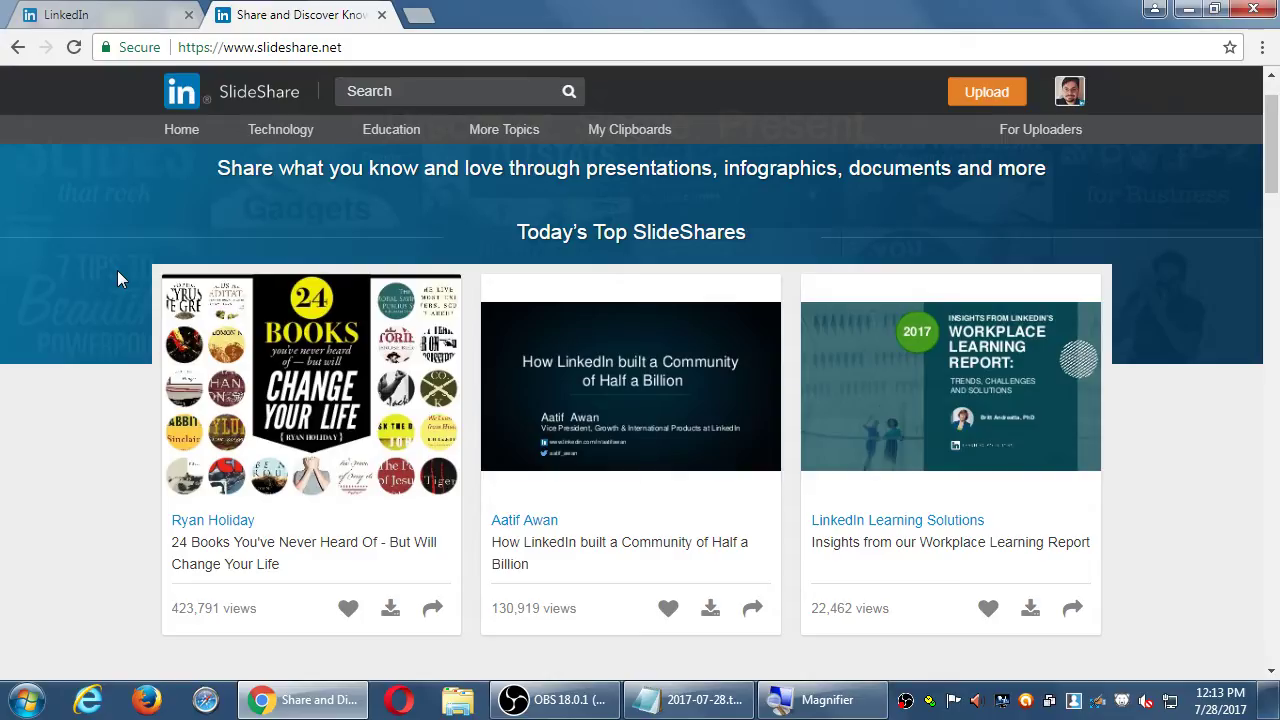
Return to the top of the LinkedIn feed and search Google for "starbucks closes teavana" in a new tab
{"action": "left_click", "coordinate": [163, 15]}
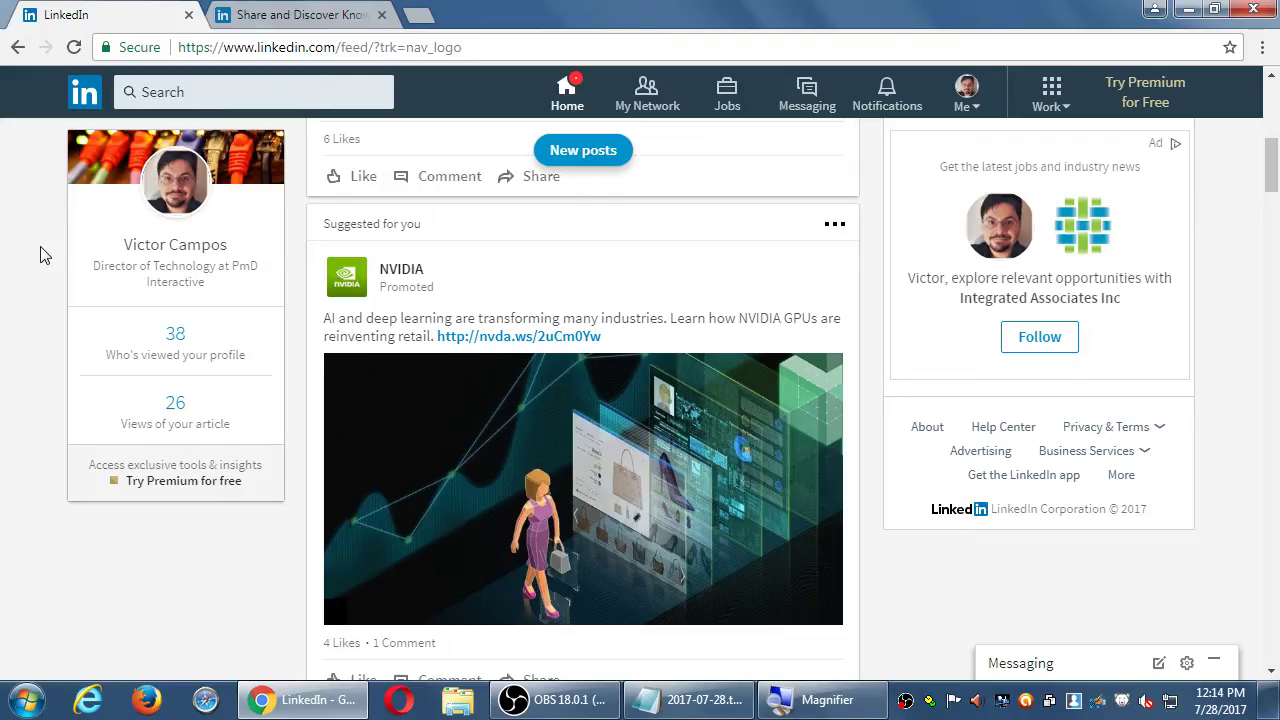
{"action": "scroll", "coordinate": [743, 380], "scroll_direction": "up", "scroll_amount": 6}
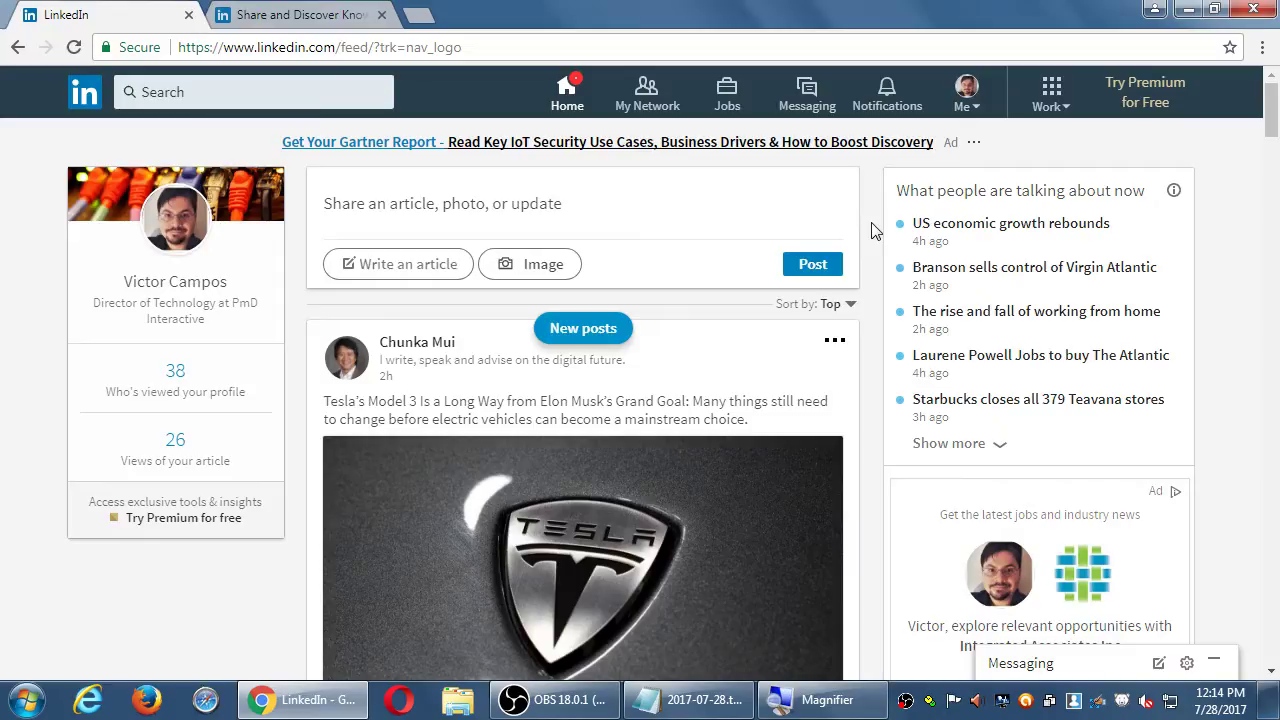
{"action": "key", "text": "ctrl+t"}
{"action": "type", "text": "st"}
{"action": "key", "text": "Down"}
{"action": "type", "text": "clo"}
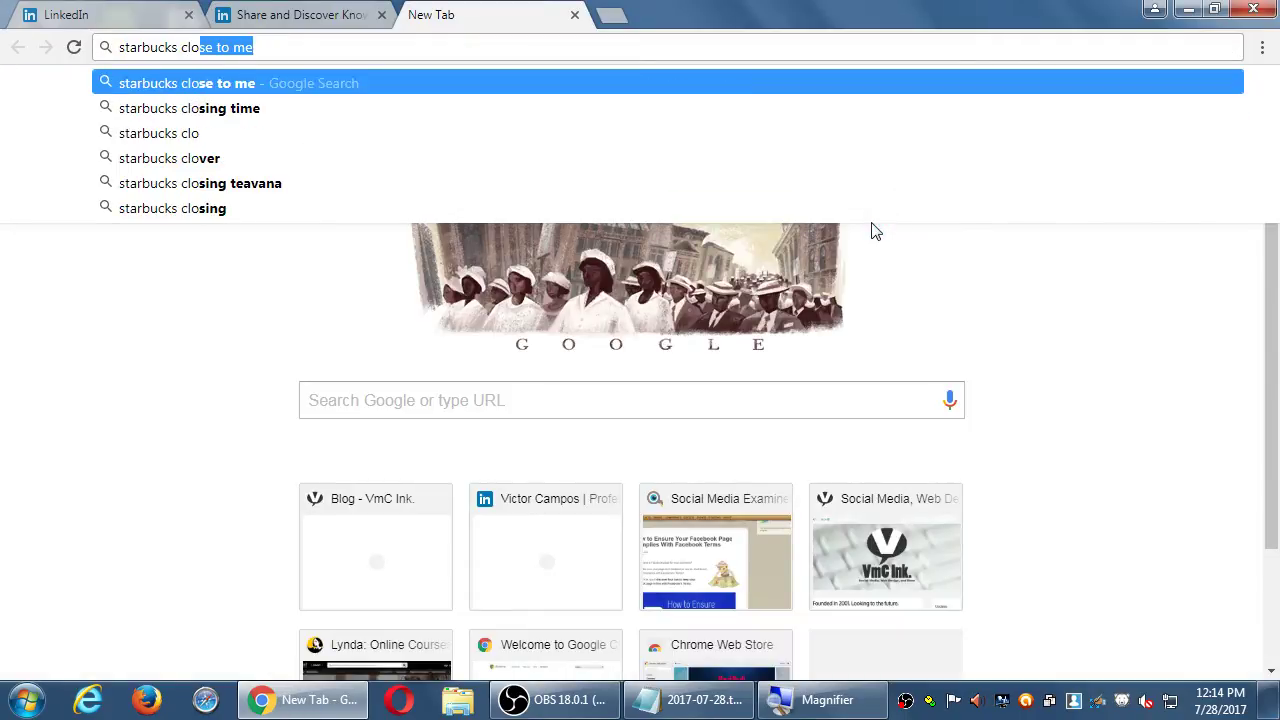
{"action": "type", "text": "ses t"}
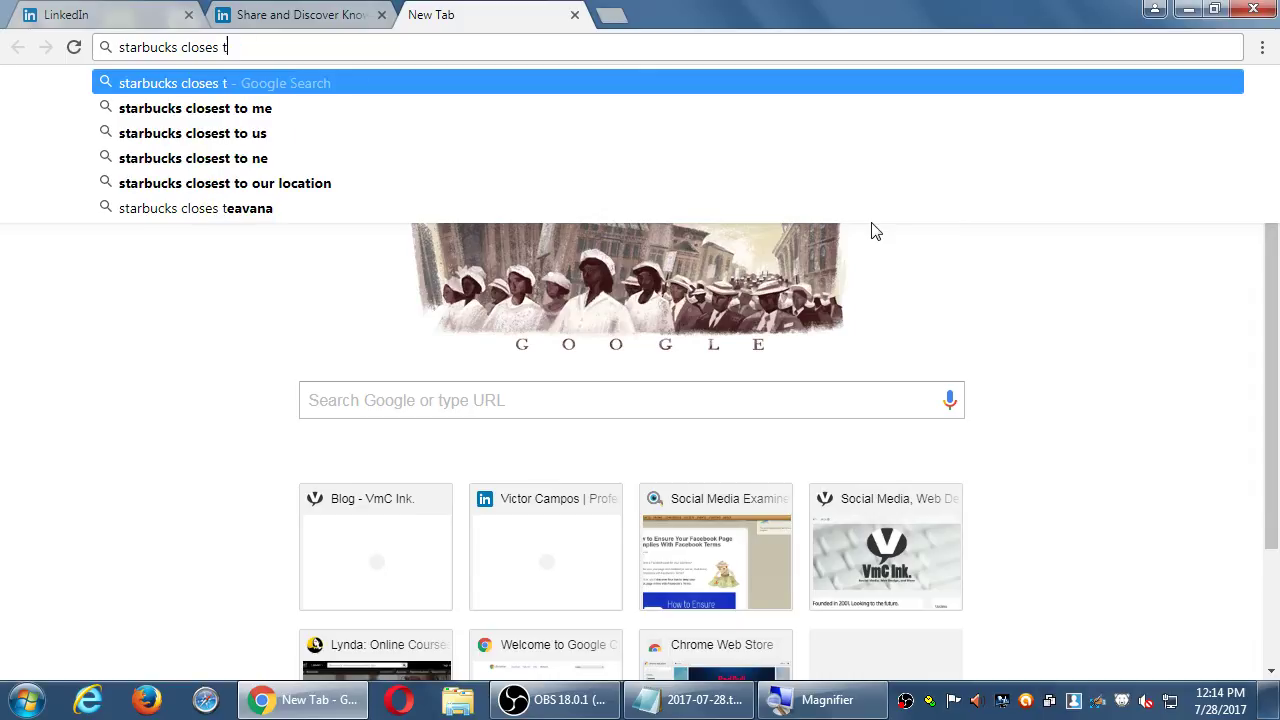
{"action": "key", "text": "BackSpace"}
{"action": "type", "text": "ea"}
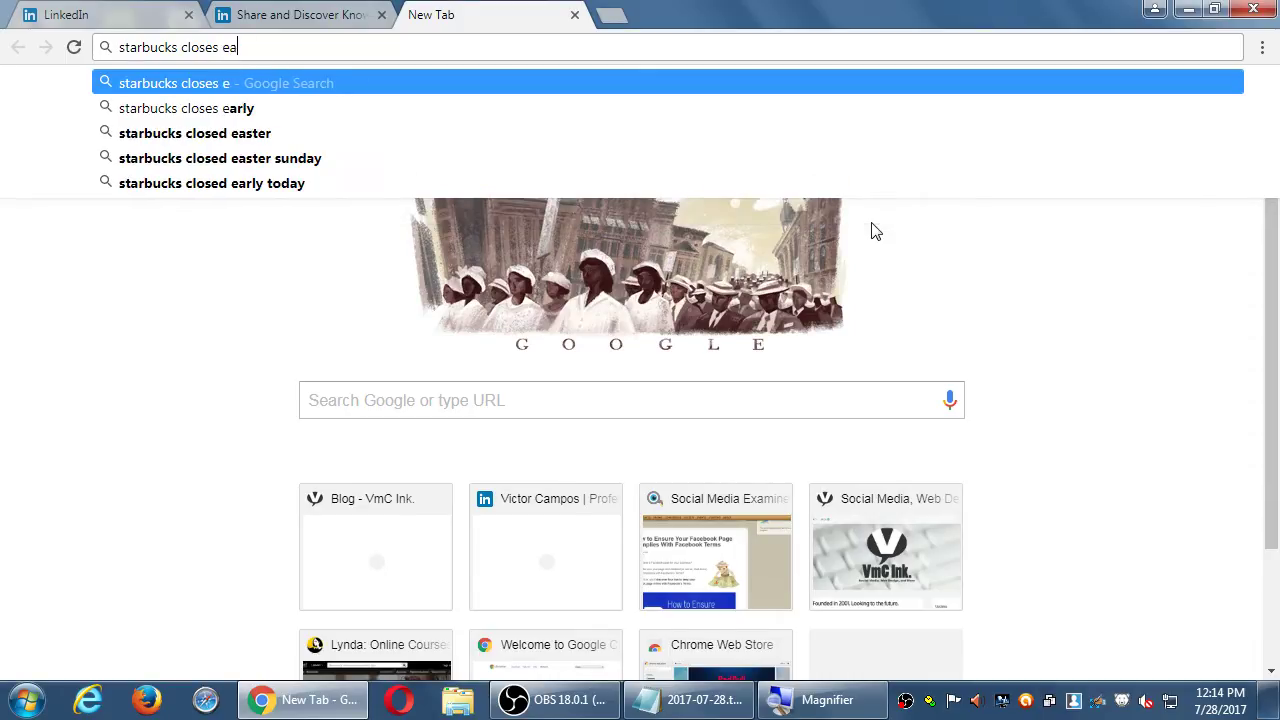
{"action": "key", "text": "BackSpace"}
{"action": "key", "text": "BackSpace"}
{"action": "type", "text": "teava"}
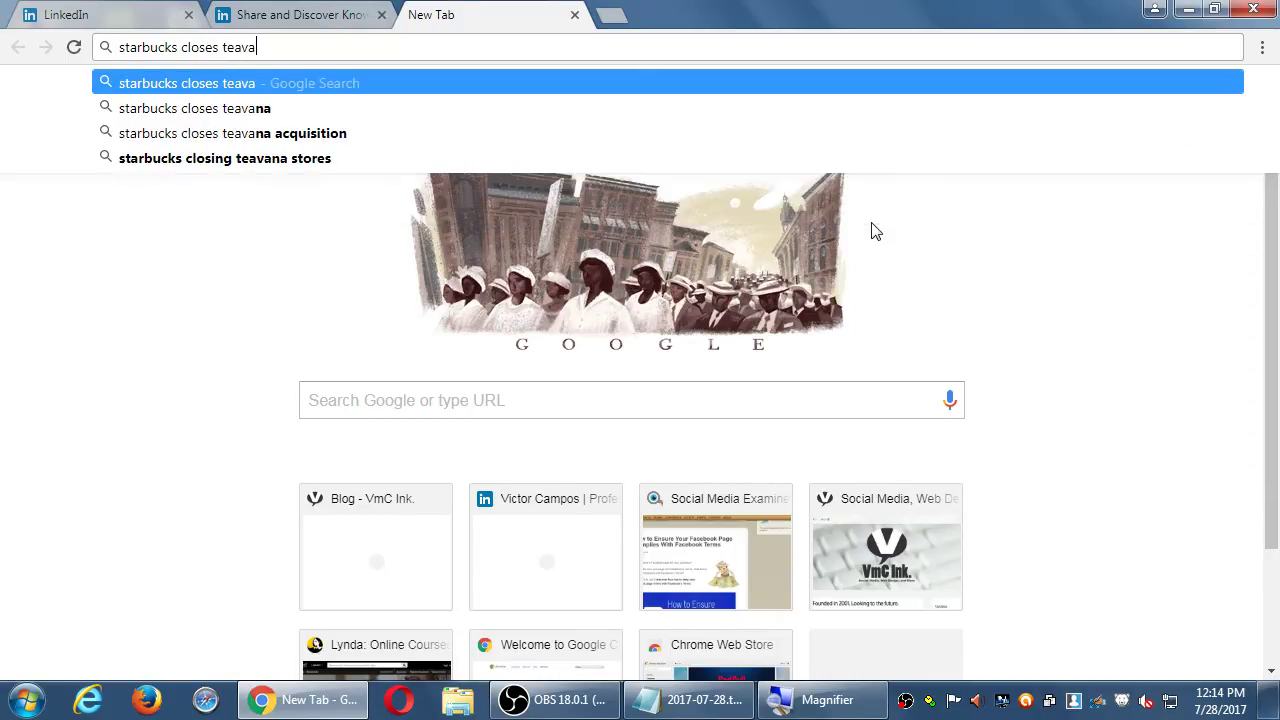
{"action": "key", "text": "Down"}
{"action": "key", "text": "Return"}
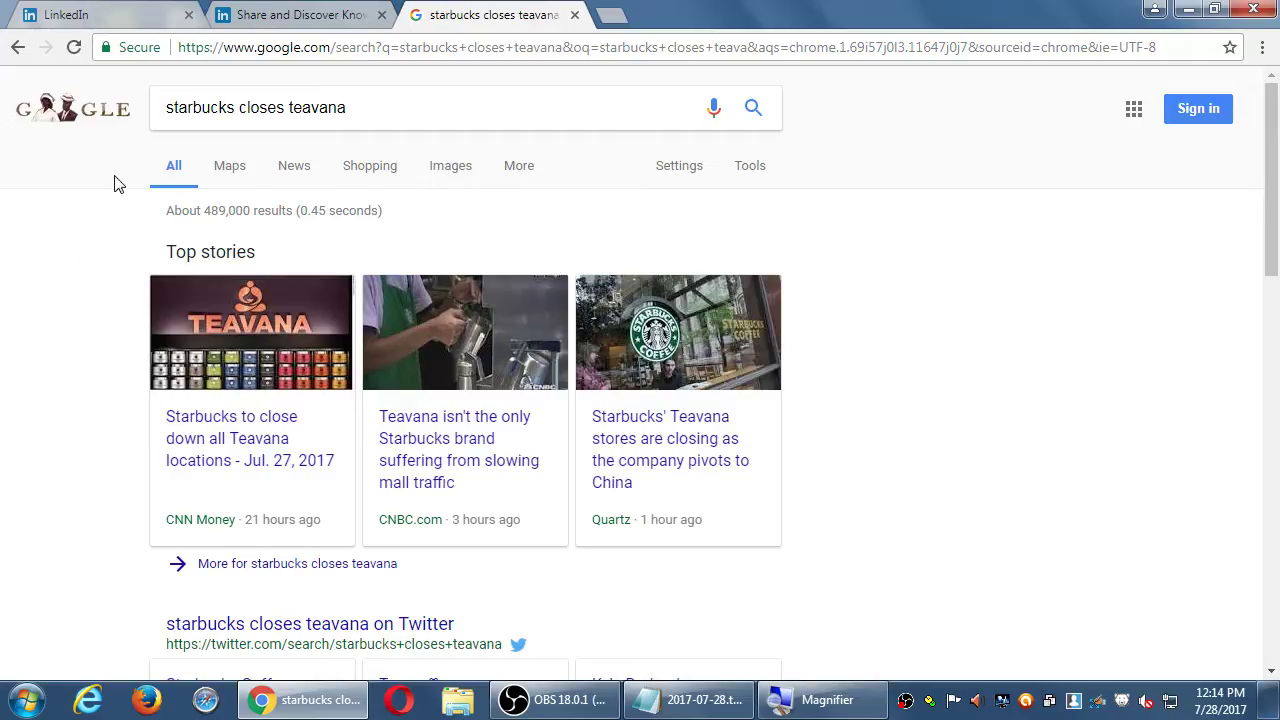
Close the search results and SlideShare tabs, and view the account options and managed company pages on LinkedIn
{"action": "left_click", "coordinate": [575, 15]}
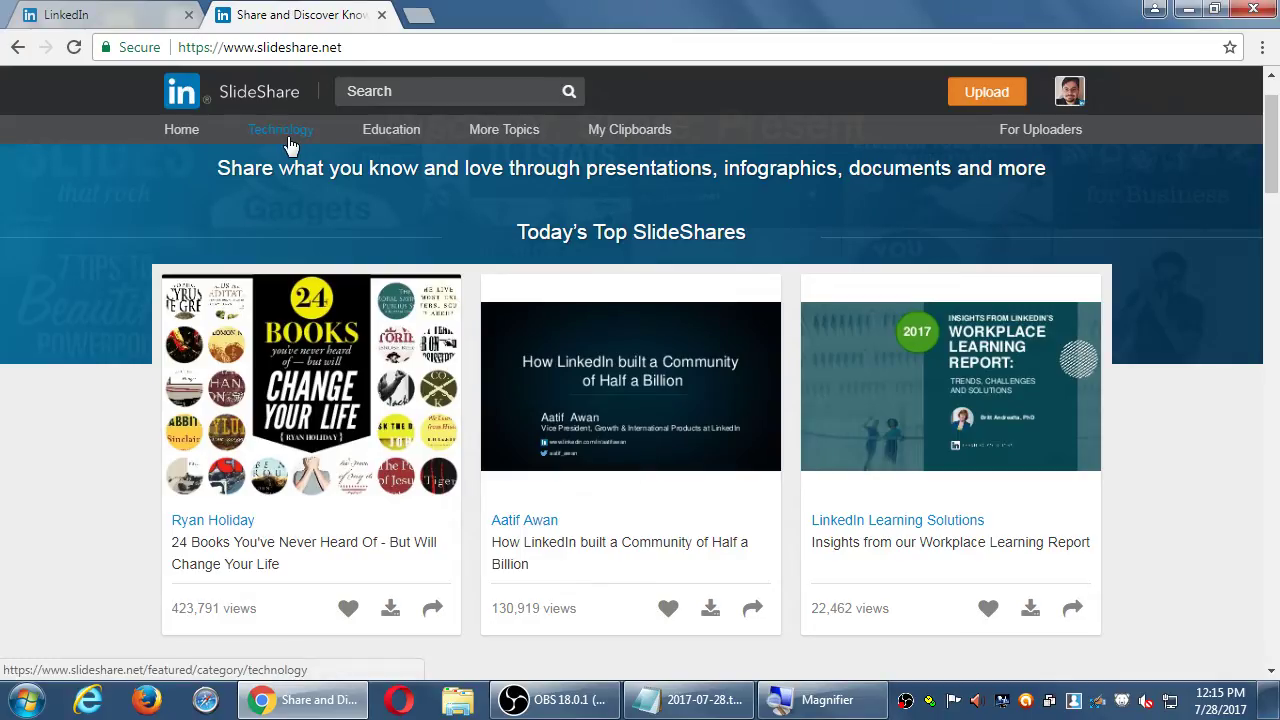
{"action": "left_click", "coordinate": [381, 15]}
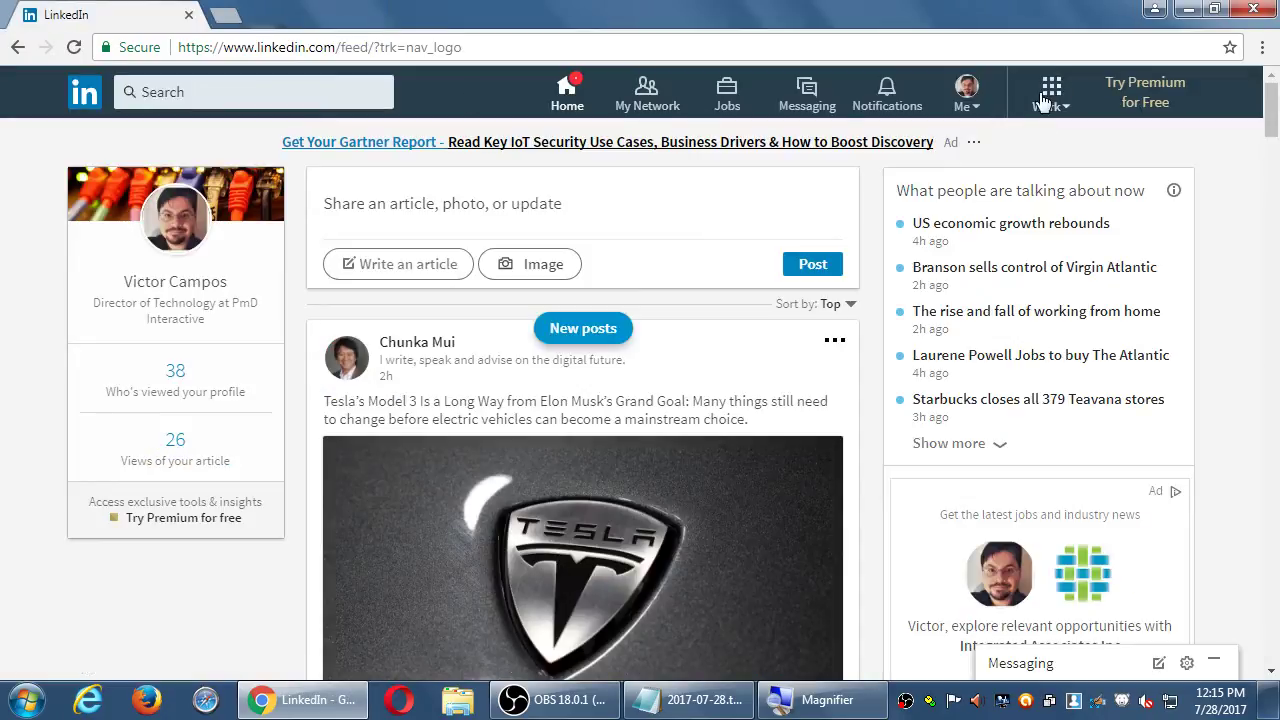
{"action": "left_click", "coordinate": [983, 108]}
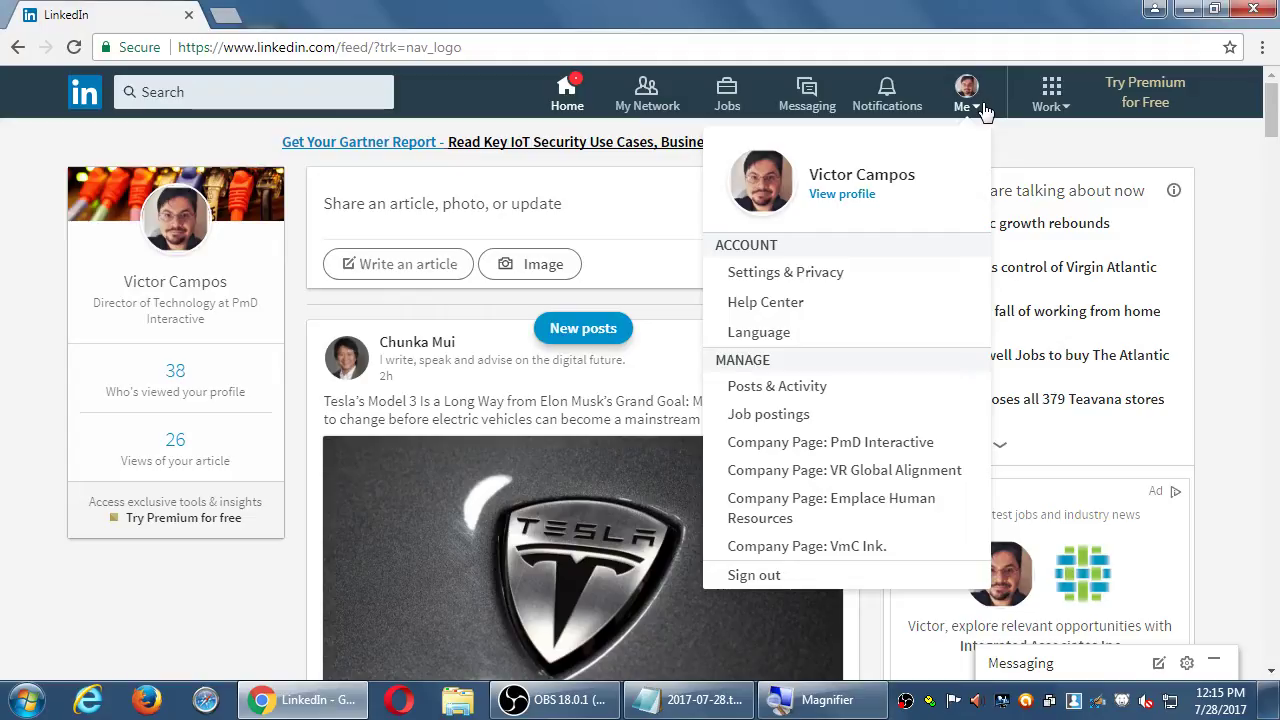
{"action": "left_click", "coordinate": [978, 105]}
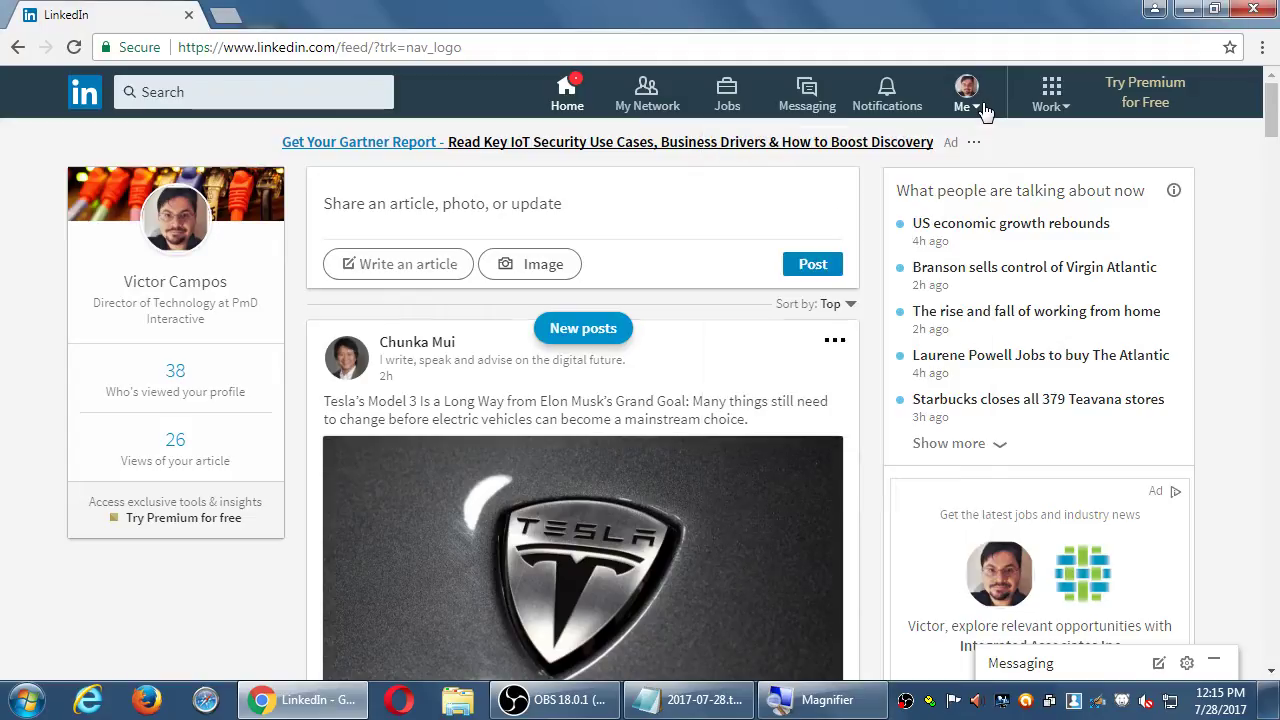
Examine LinkedIn's business services and the additional LinkedIn products on offer
{"action": "left_click", "coordinate": [1050, 106]}
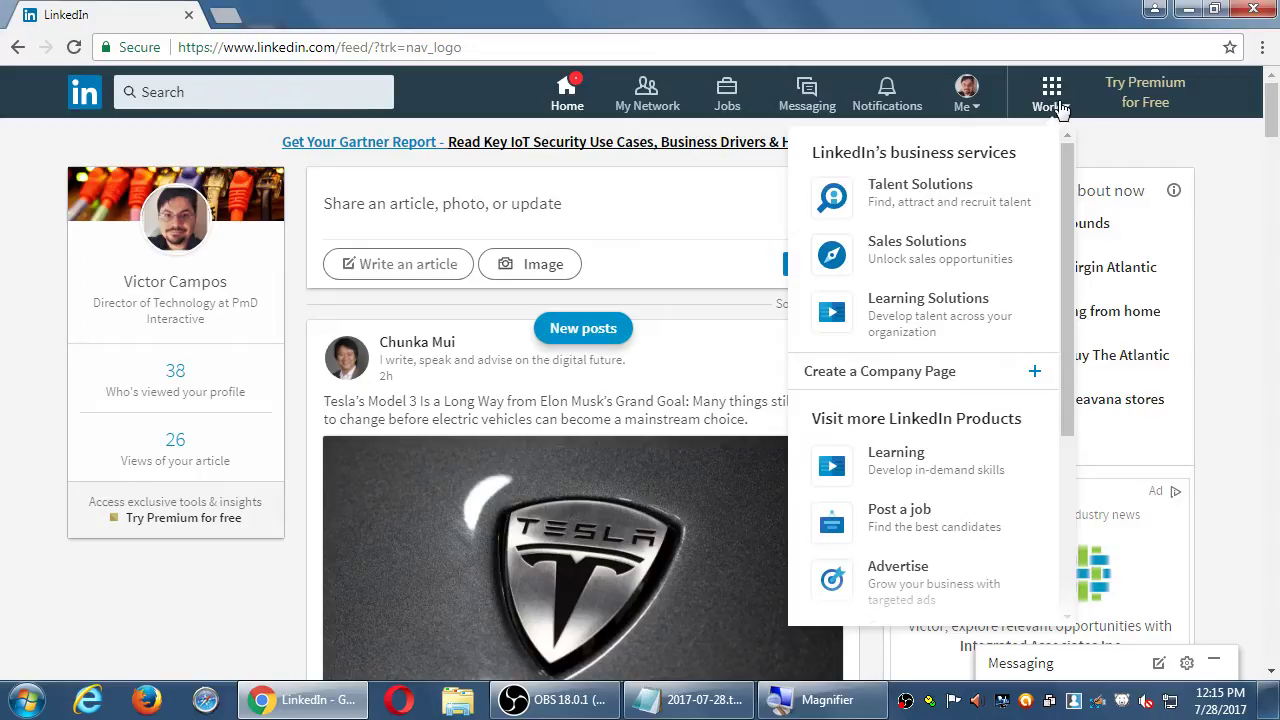
{"action": "left_click", "coordinate": [1143, 152]}
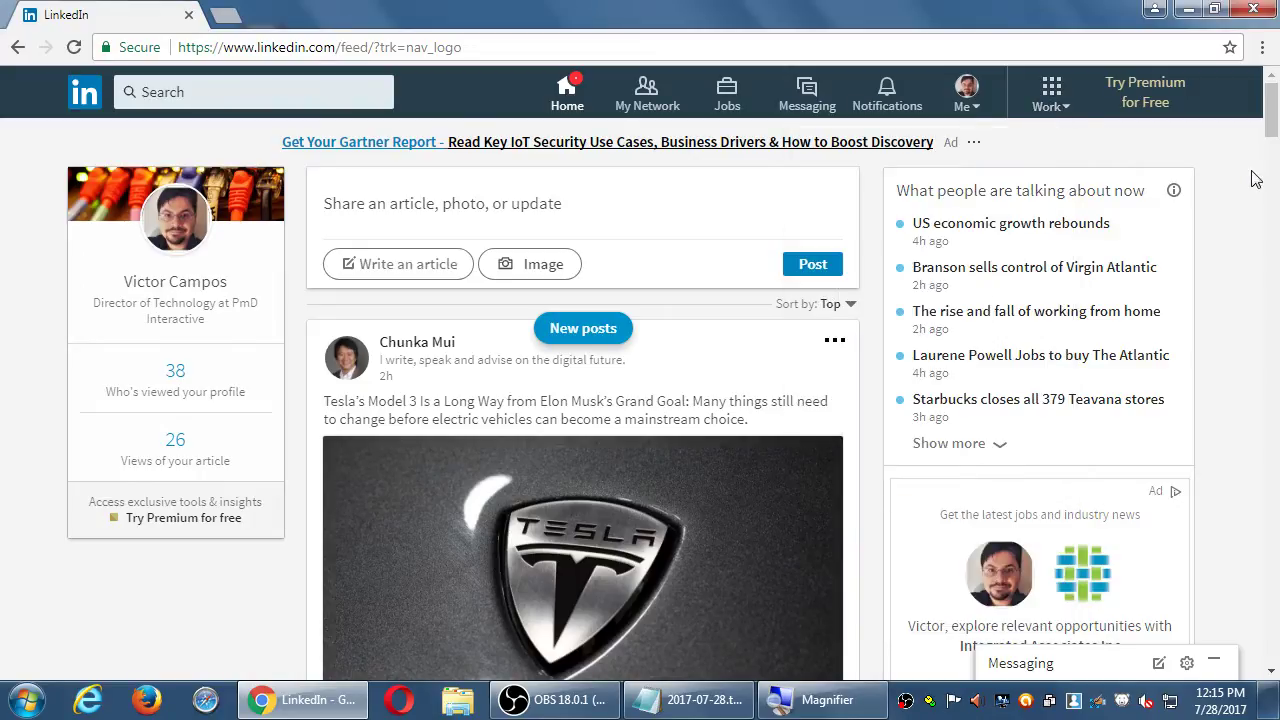
{"action": "left_click", "coordinate": [1051, 96]}
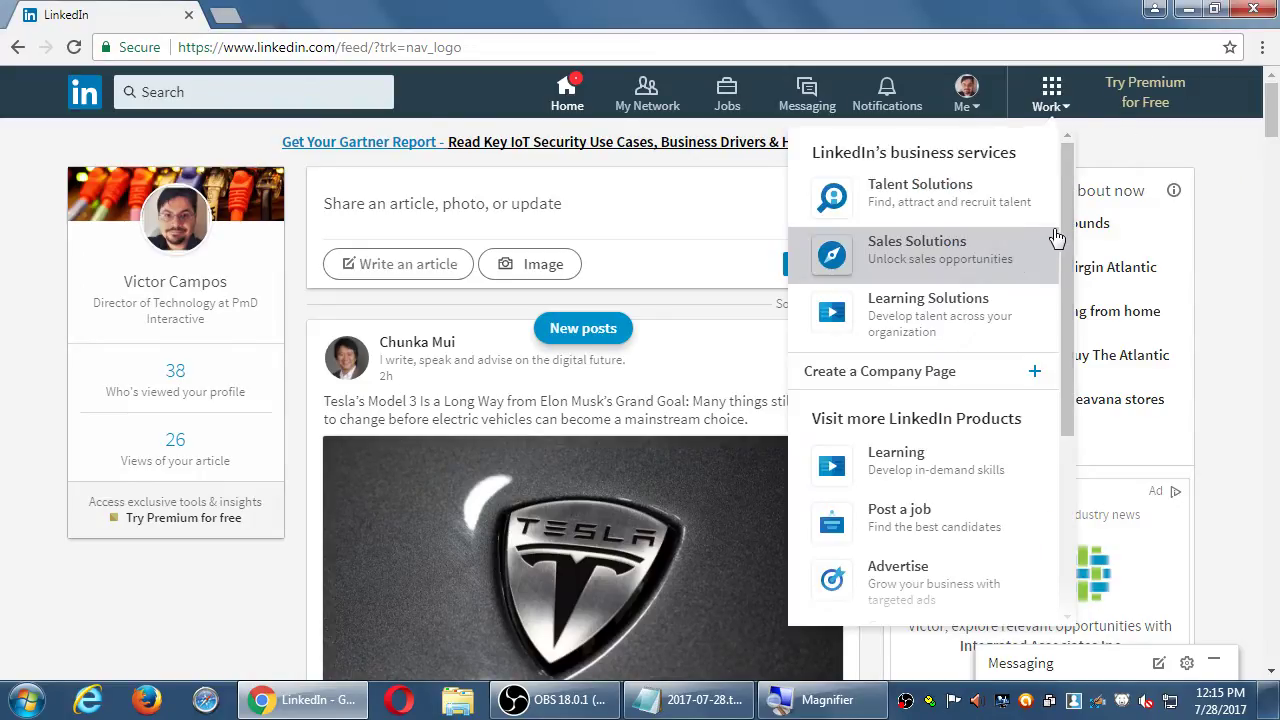
{"action": "left_click_drag", "start_coordinate": [1062, 224], "coordinate": [1052, 418]}
{"action": "scroll", "coordinate": [1052, 418], "scroll_direction": "up", "scroll_amount": 5}
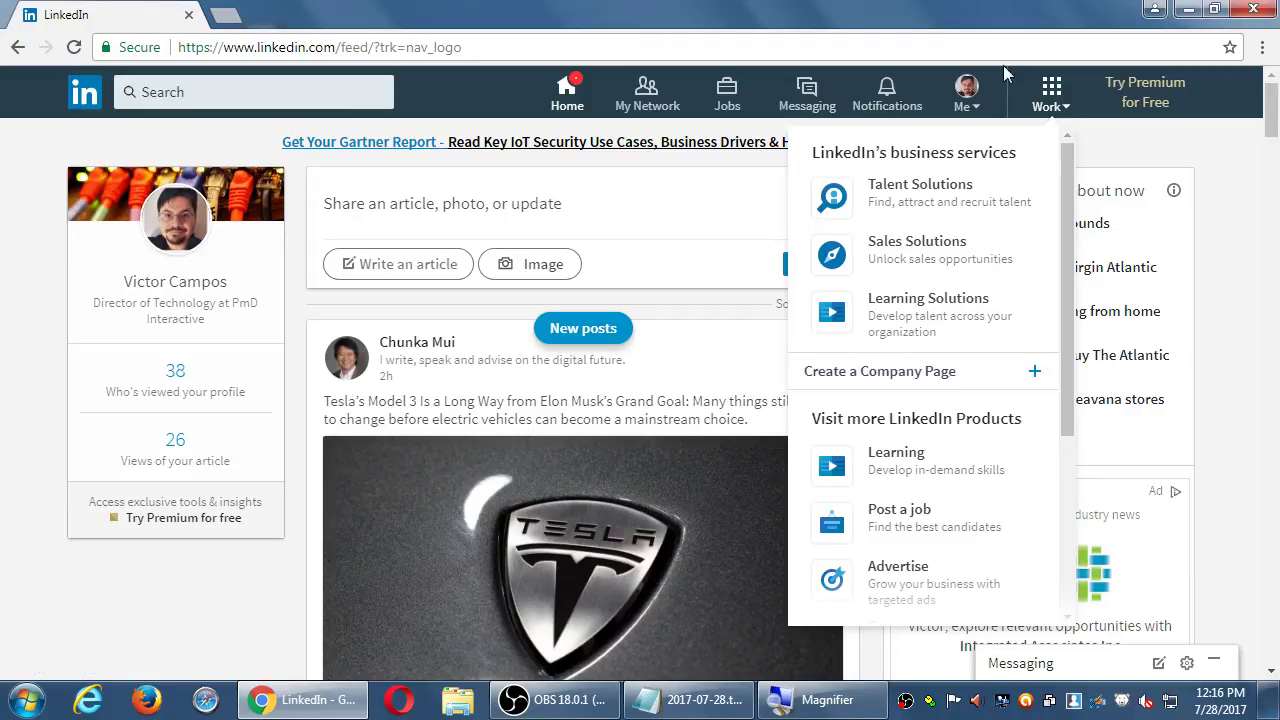
Start creating a new Company Page and review the setup form's company name, public URL and verification fields
{"action": "left_click", "coordinate": [978, 97]}
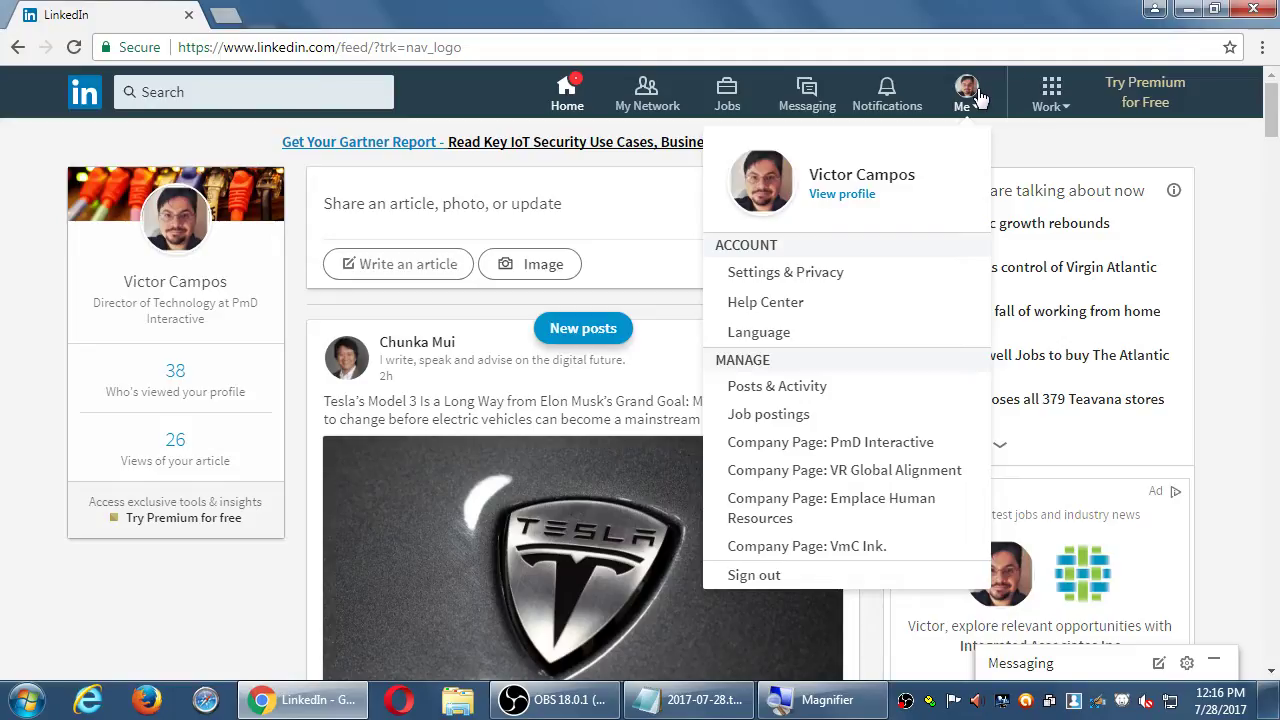
{"action": "left_click", "coordinate": [1051, 95]}
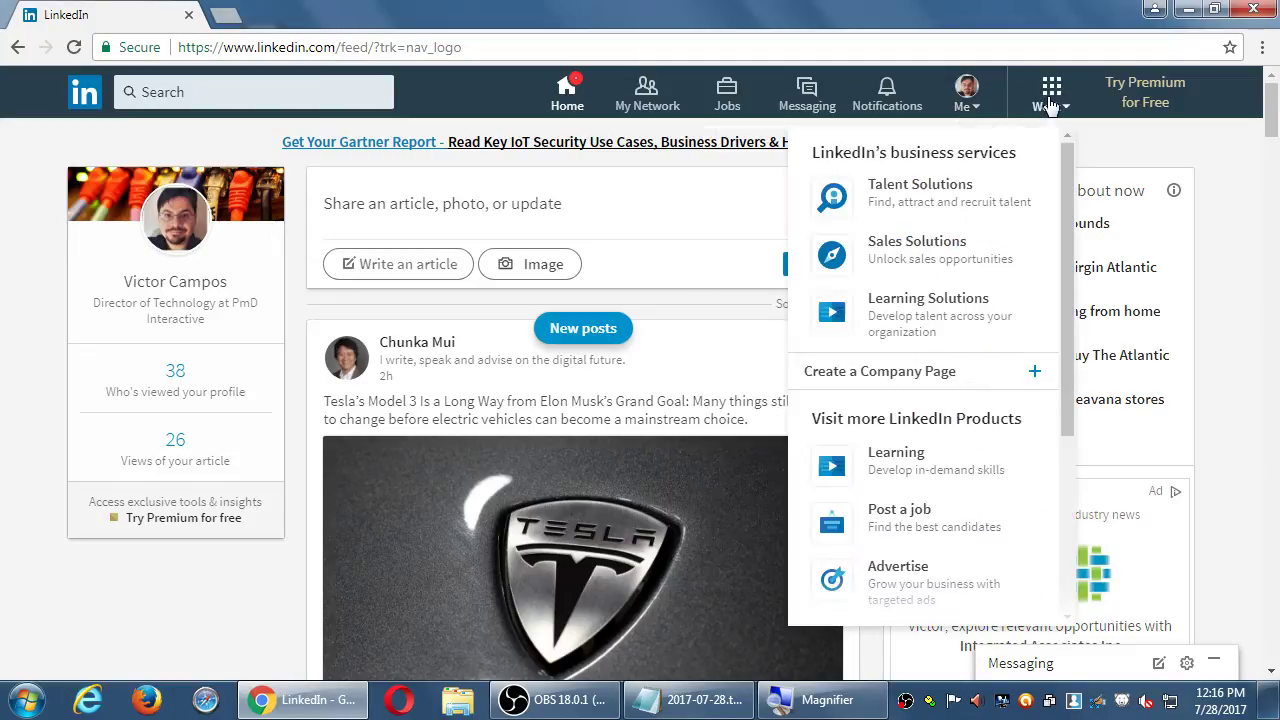
{"action": "left_click", "coordinate": [962, 373]}
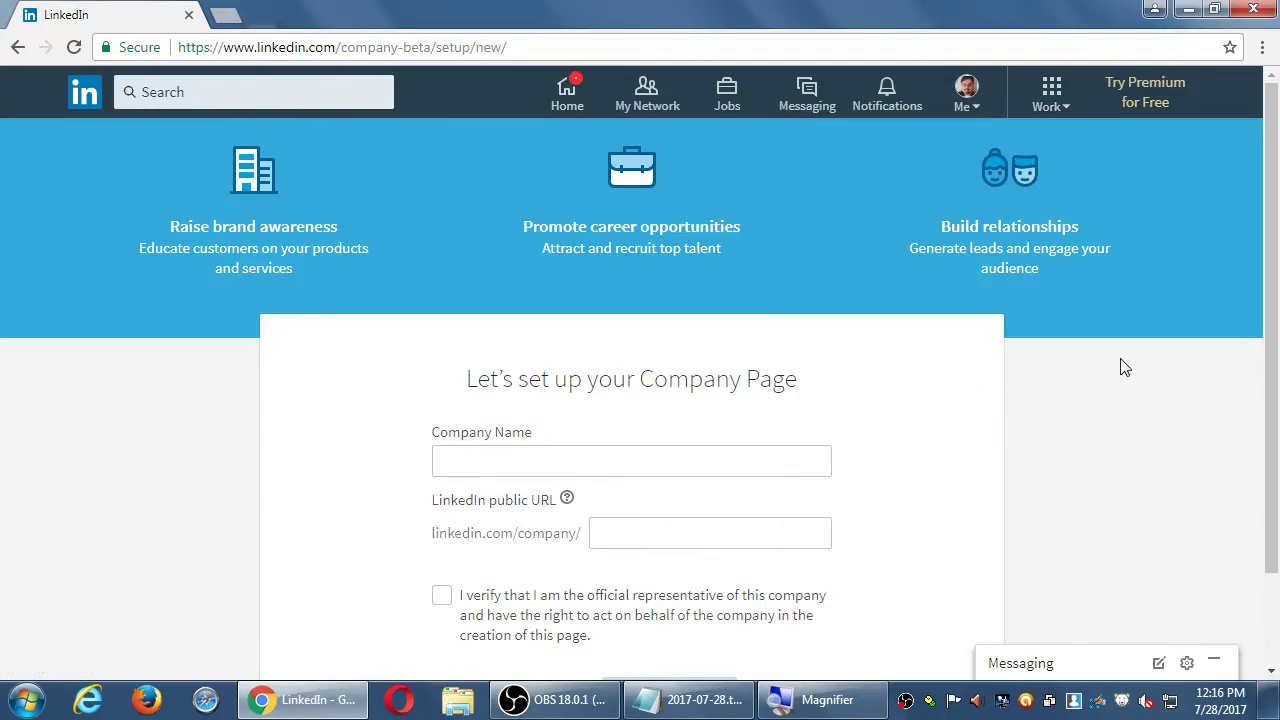
{"action": "scroll", "coordinate": [1134, 357], "scroll_direction": "down", "scroll_amount": 1}
{"action": "scroll", "coordinate": [1134, 357], "scroll_direction": "up", "scroll_amount": 1}
{"action": "scroll", "coordinate": [350, 265], "scroll_direction": "down", "scroll_amount": 1}
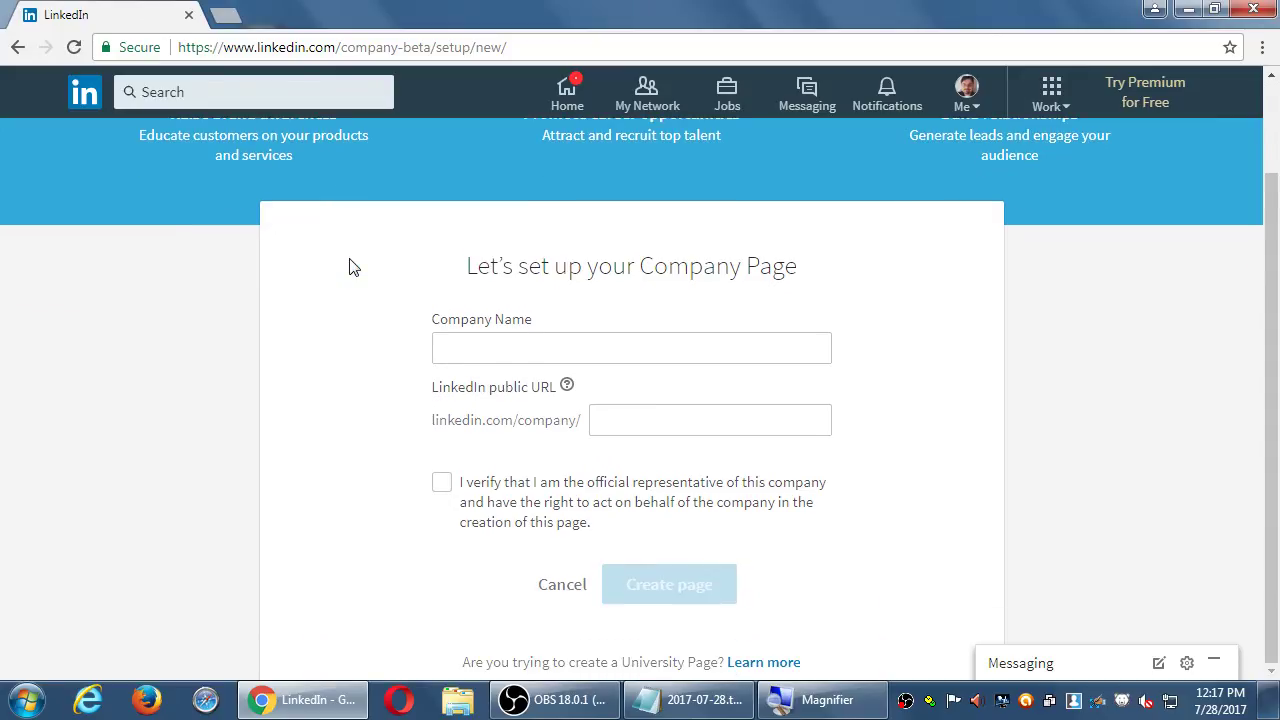
{"action": "left_click_drag", "start_coordinate": [508, 260], "coordinate": [846, 309]}
{"action": "left_click", "coordinate": [852, 312]}
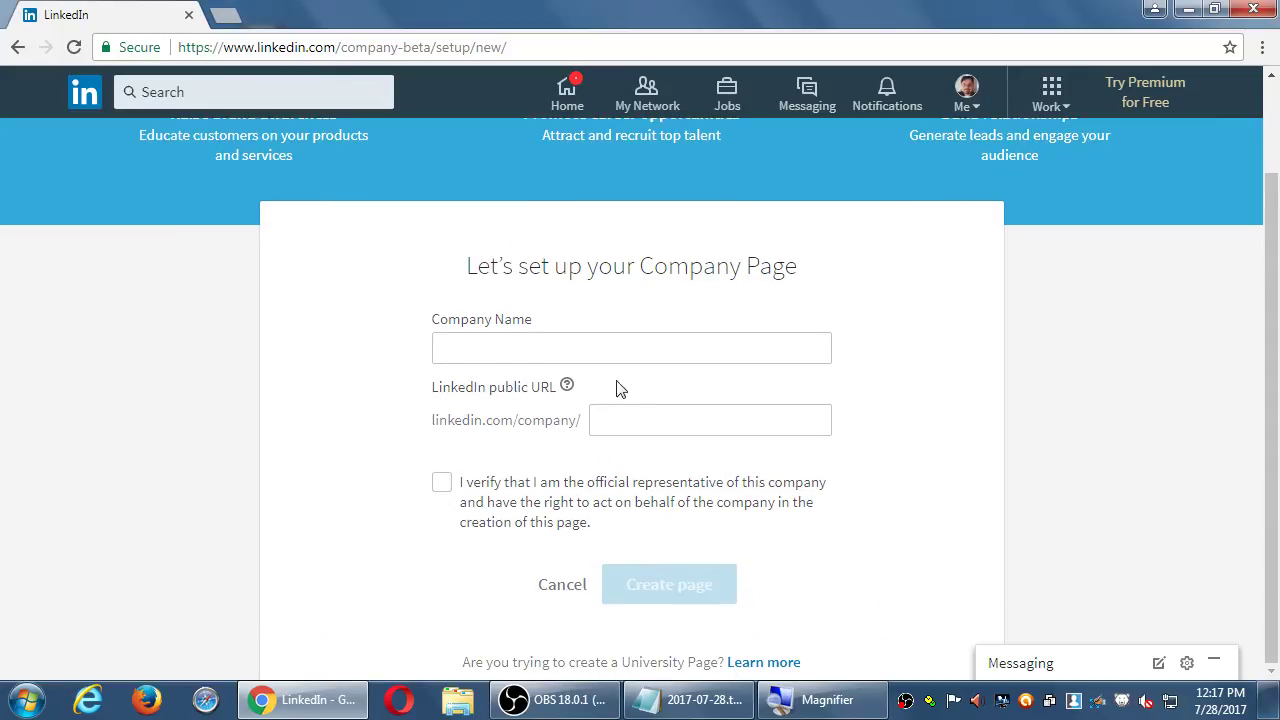
{"action": "left_click", "coordinate": [674, 346]}
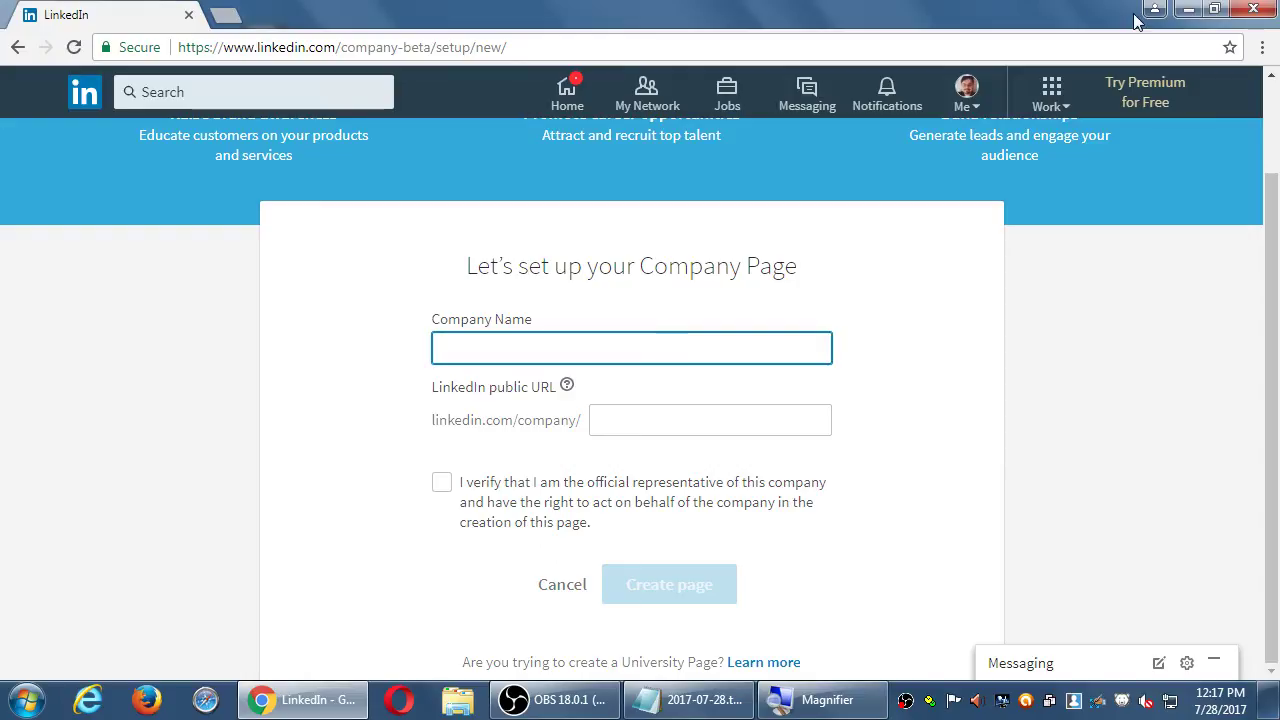
Check the company pages already managed by the account, and set the new page's Company Name to Victor's Bakery
{"action": "left_click", "coordinate": [980, 104]}
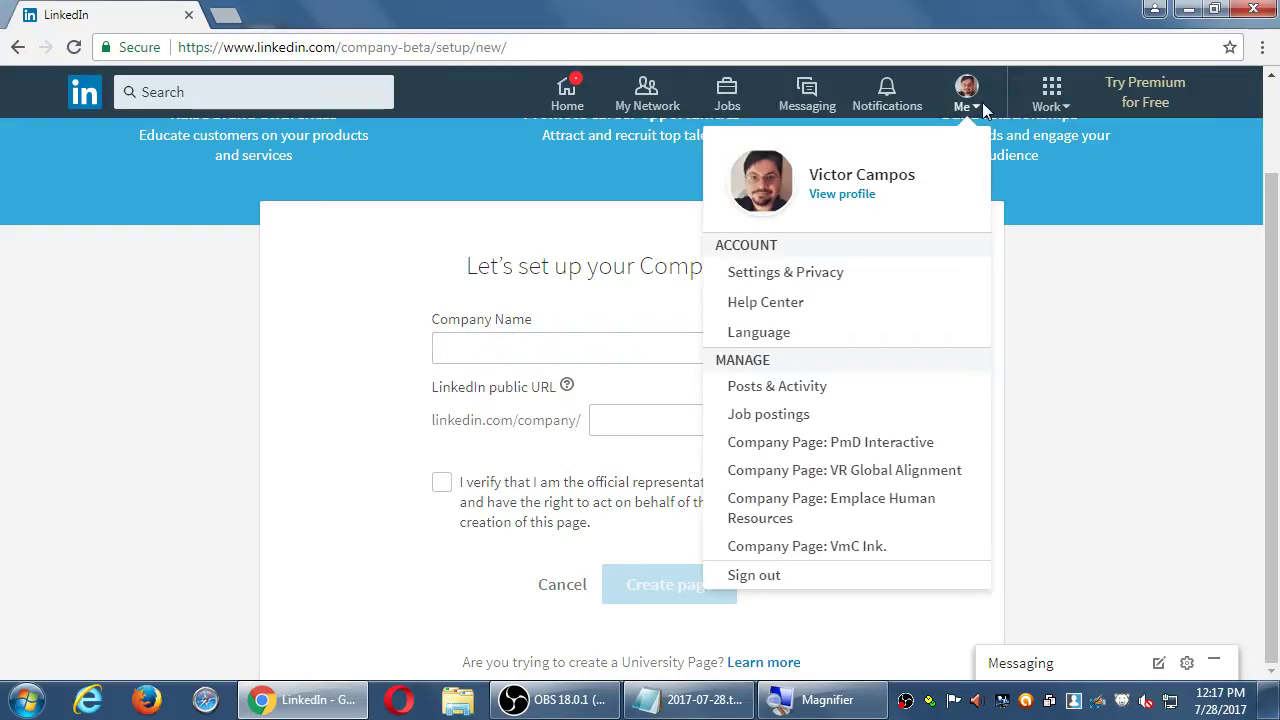
{"action": "left_click", "coordinate": [968, 97]}
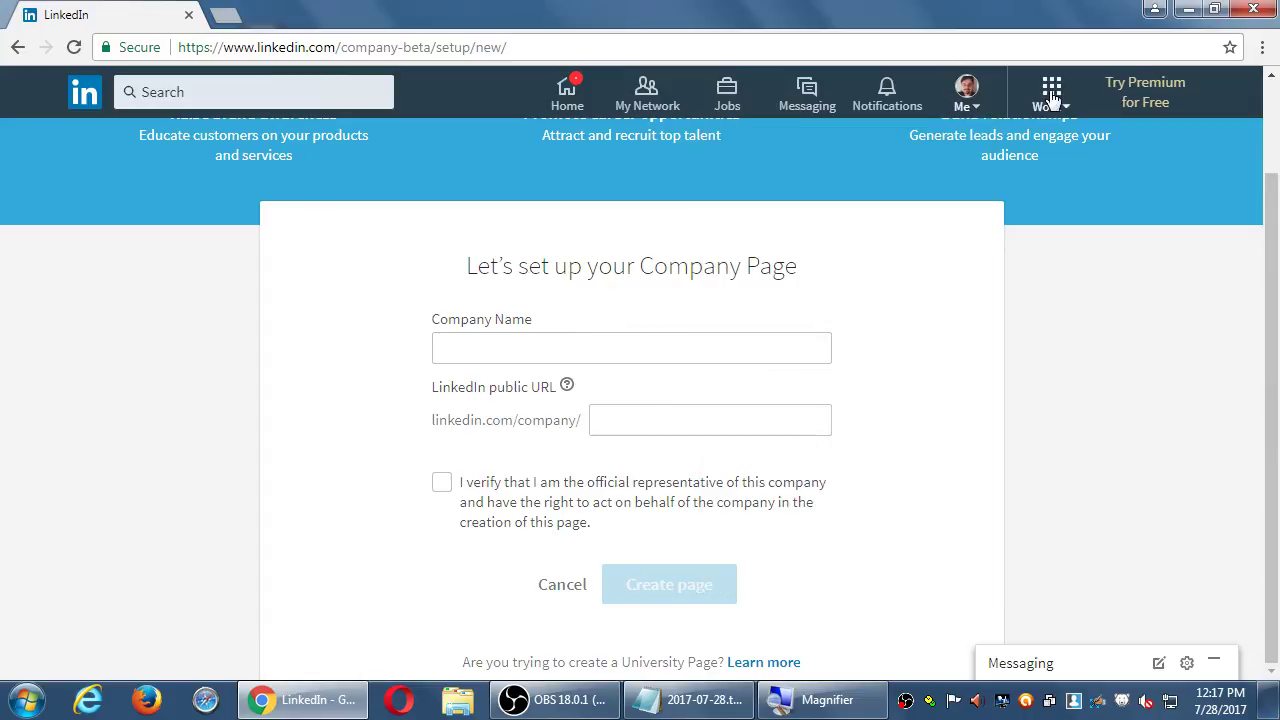
{"action": "left_click", "coordinate": [718, 352]}
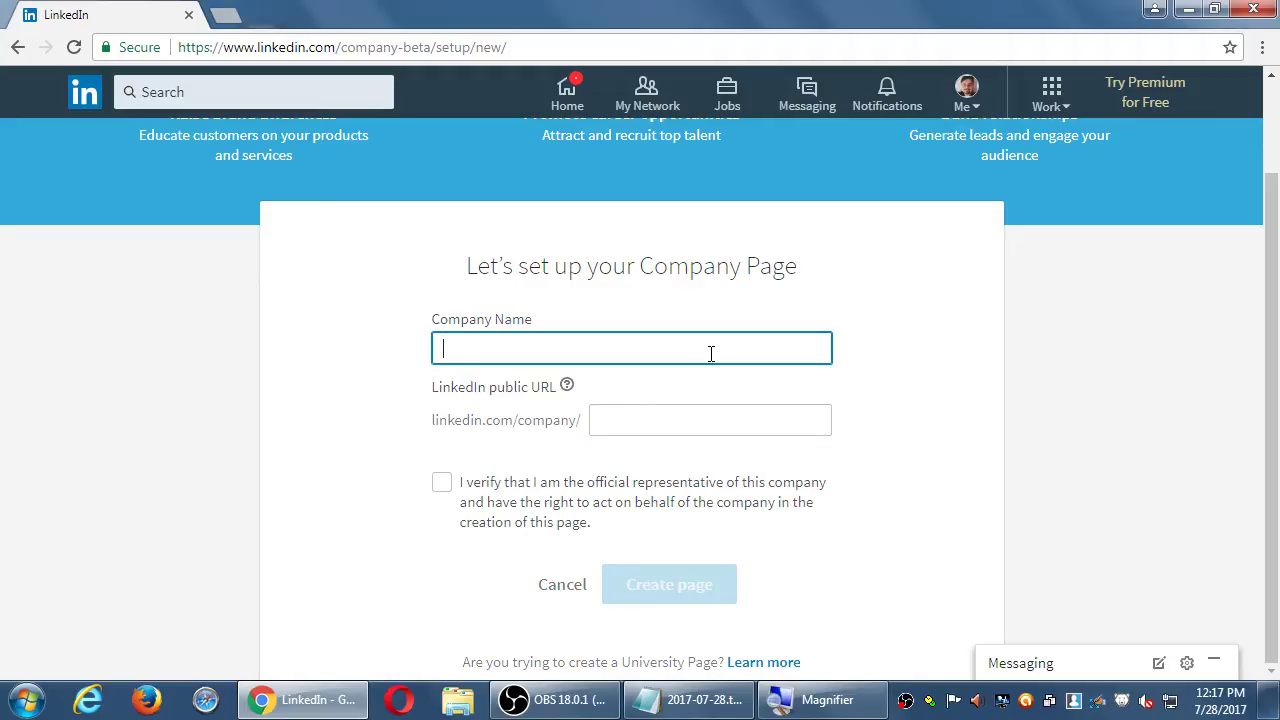
{"action": "type", "text": "Victor's Bakery"}
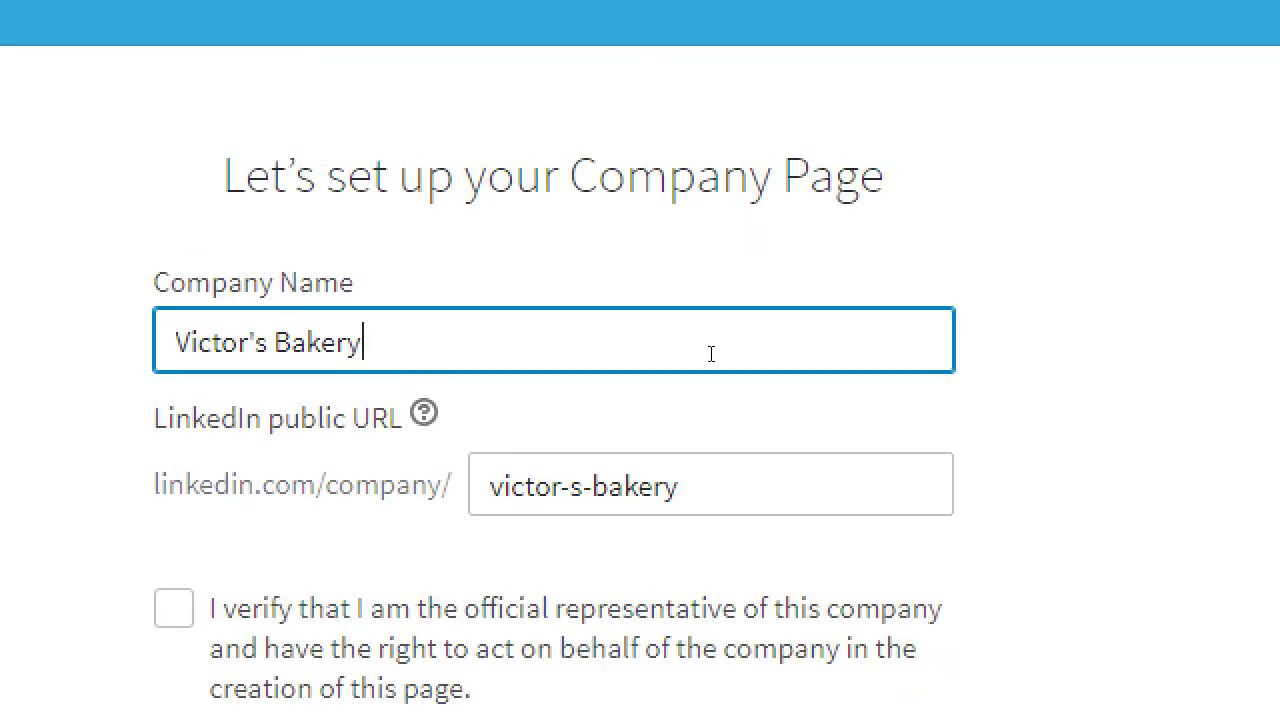
Remove both hyphens from the suggested LinkedIn public URL so it reads victorsbakery
{"action": "key", "text": "Tab"}
{"action": "key", "text": "Tab"}
{"action": "key", "text": "Right"}
{"action": "key", "text": "Left"}
{"action": "key", "text": "Left"}
{"action": "key", "text": "Left"}
{"action": "key", "text": "Left"}
{"action": "key", "text": "Left"}
{"action": "key", "text": "Left"}
{"action": "key", "text": "Left"}
{"action": "key", "text": "Left"}
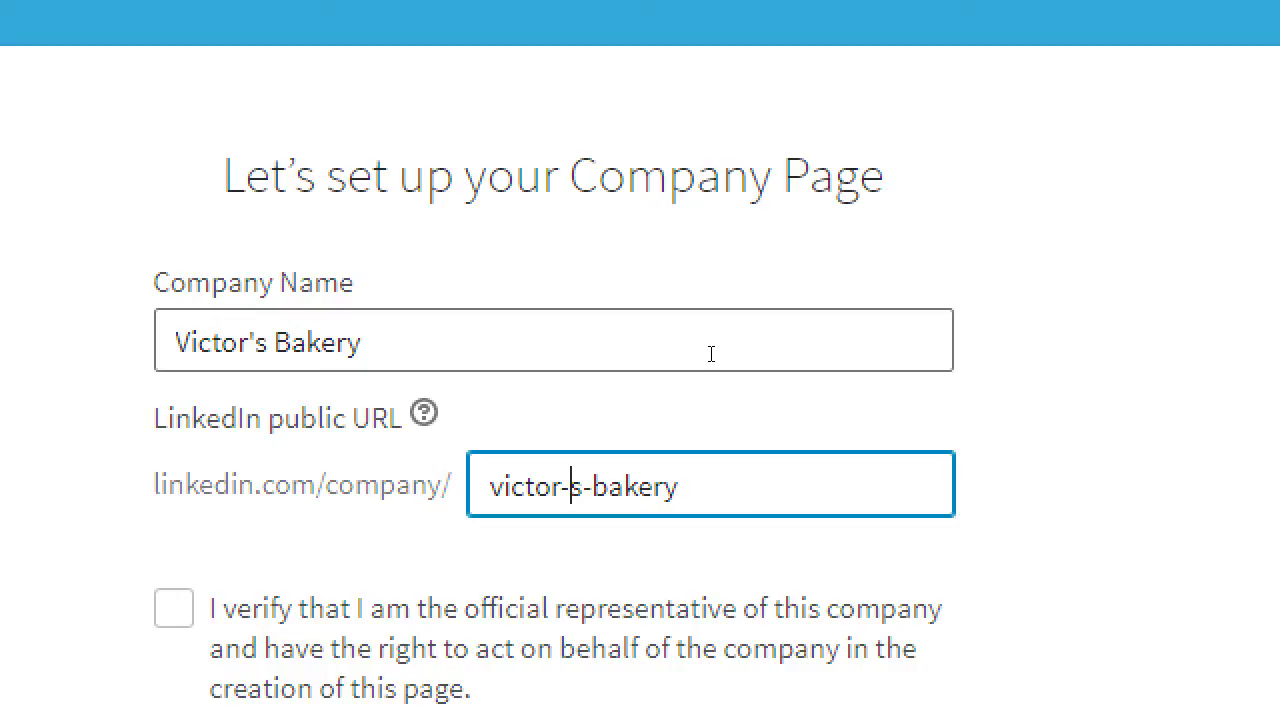
{"action": "key", "text": "BackSpace"}
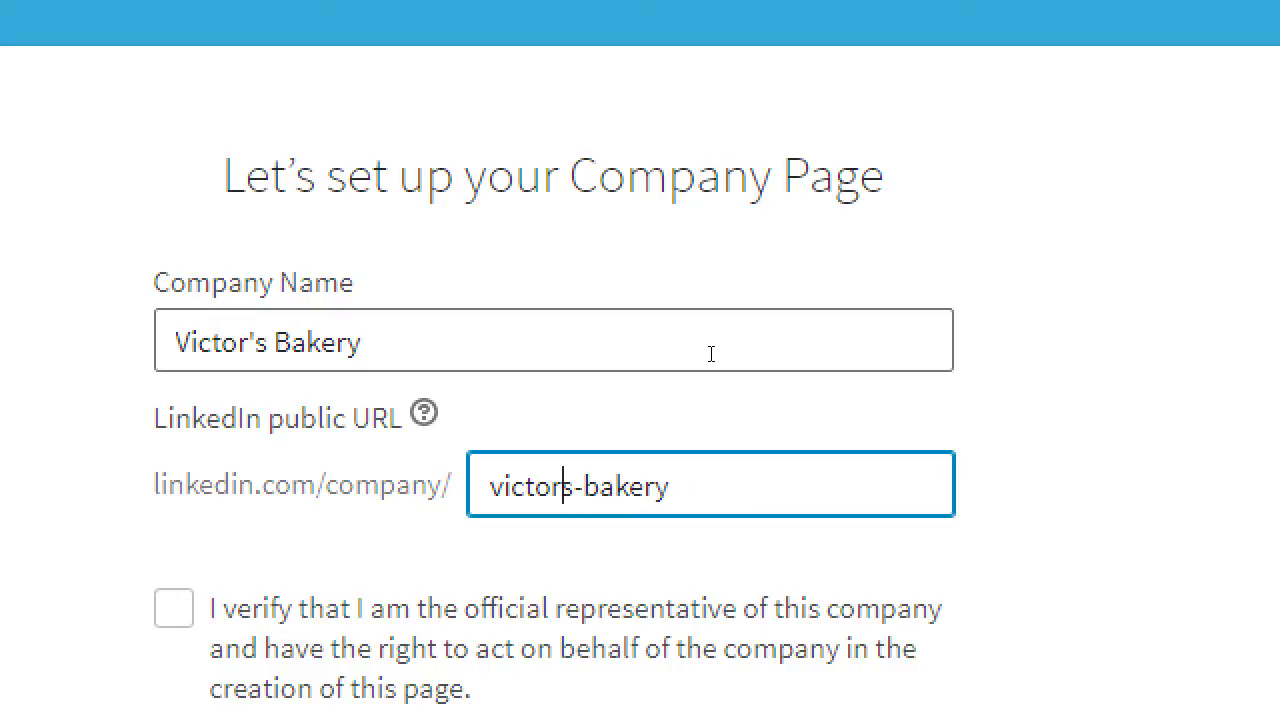
{"action": "key", "text": "Right"}
{"action": "key", "text": "Delete"}
{"action": "key", "text": "Tab"}
{"action": "key", "text": "shift+Tab"}
{"action": "key", "text": "Right"}
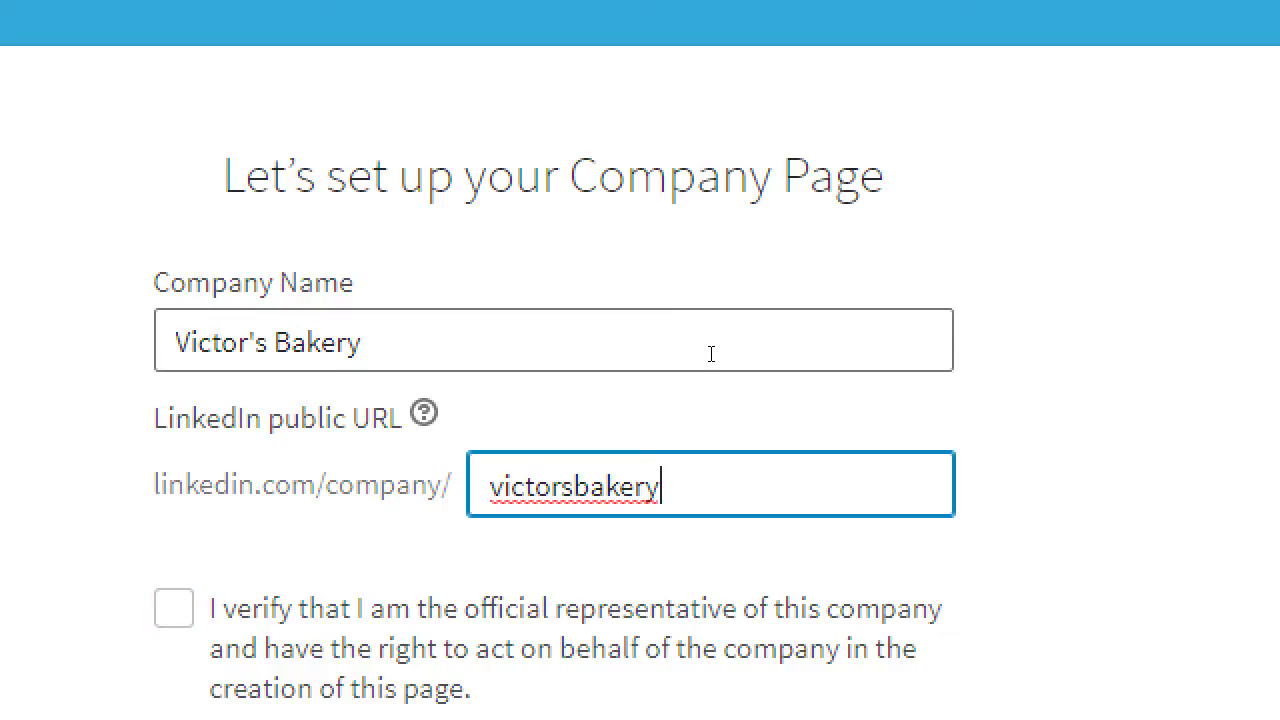
Try theoriginalvictorsbakery and microsoft as alternative LinkedIn public URLs for the company page
{"action": "key", "text": "Home"}
{"action": "type", "text": "theoriginal"}
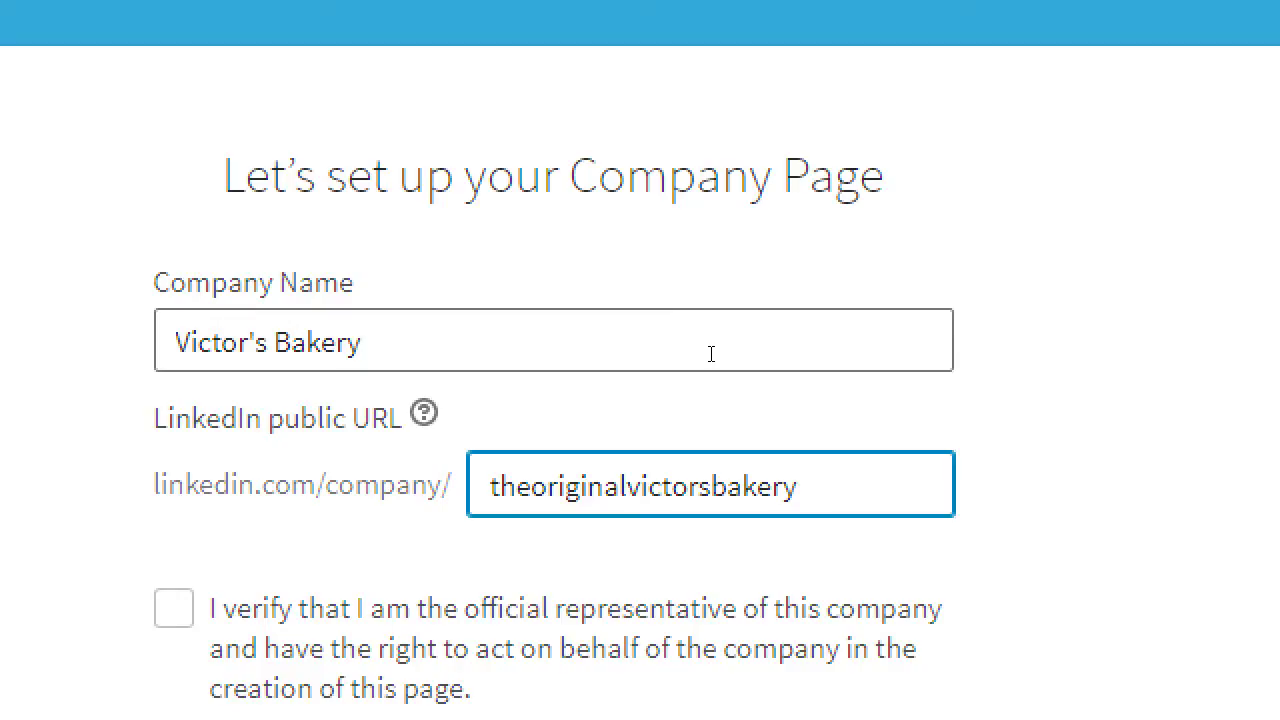
{"action": "key", "text": "shift+End"}
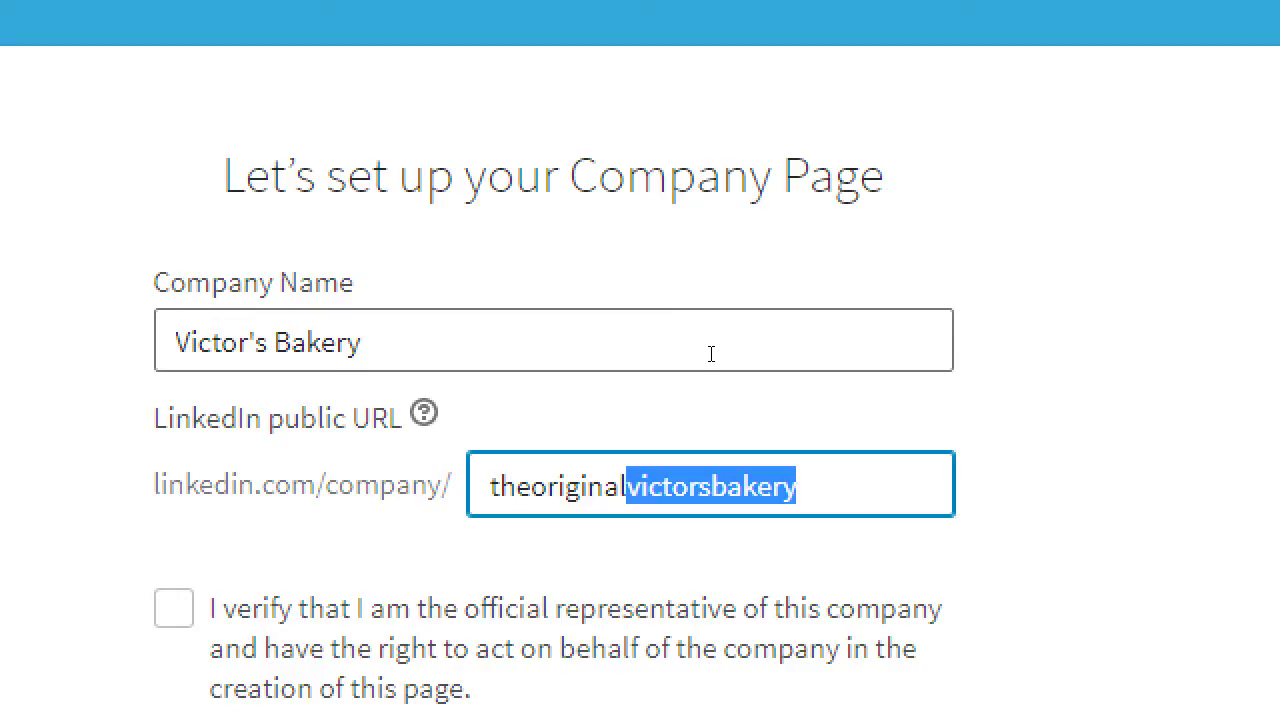
{"action": "key", "text": "ctrl+a"}
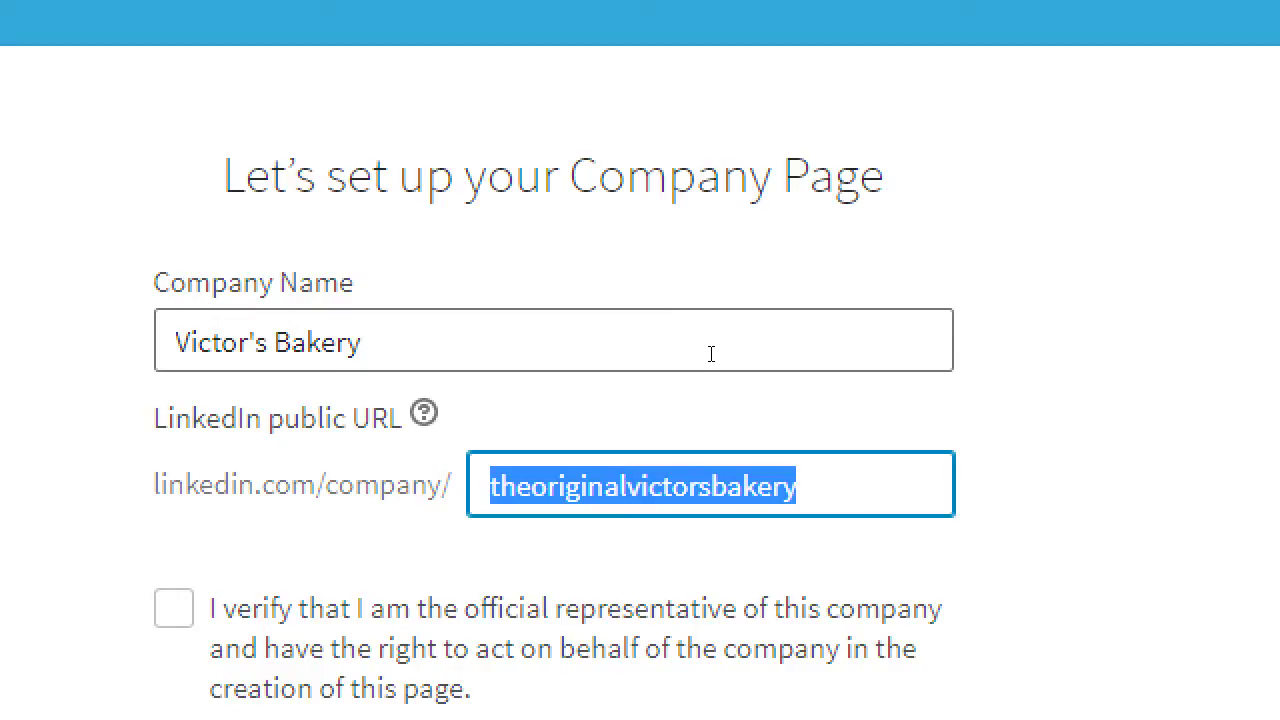
{"action": "type", "text": "microsoft"}
{"action": "key", "text": "Tab"}
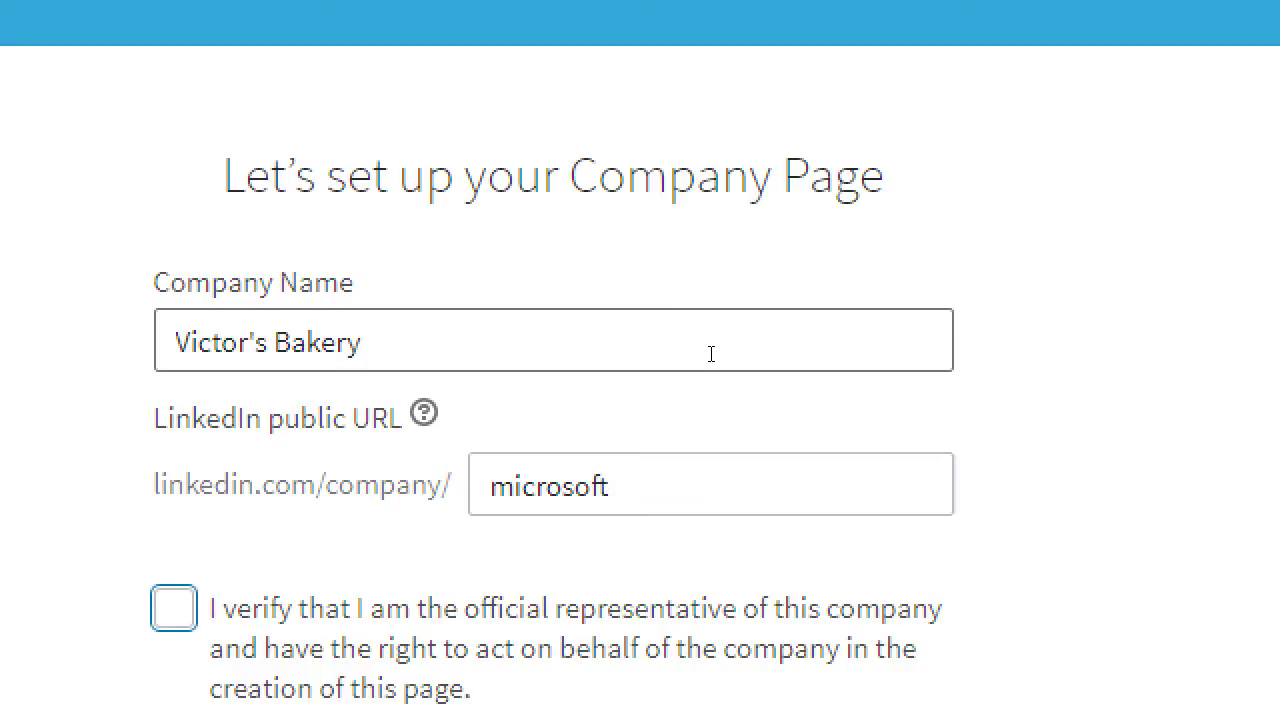
{"action": "key", "text": "shift+Tab"}
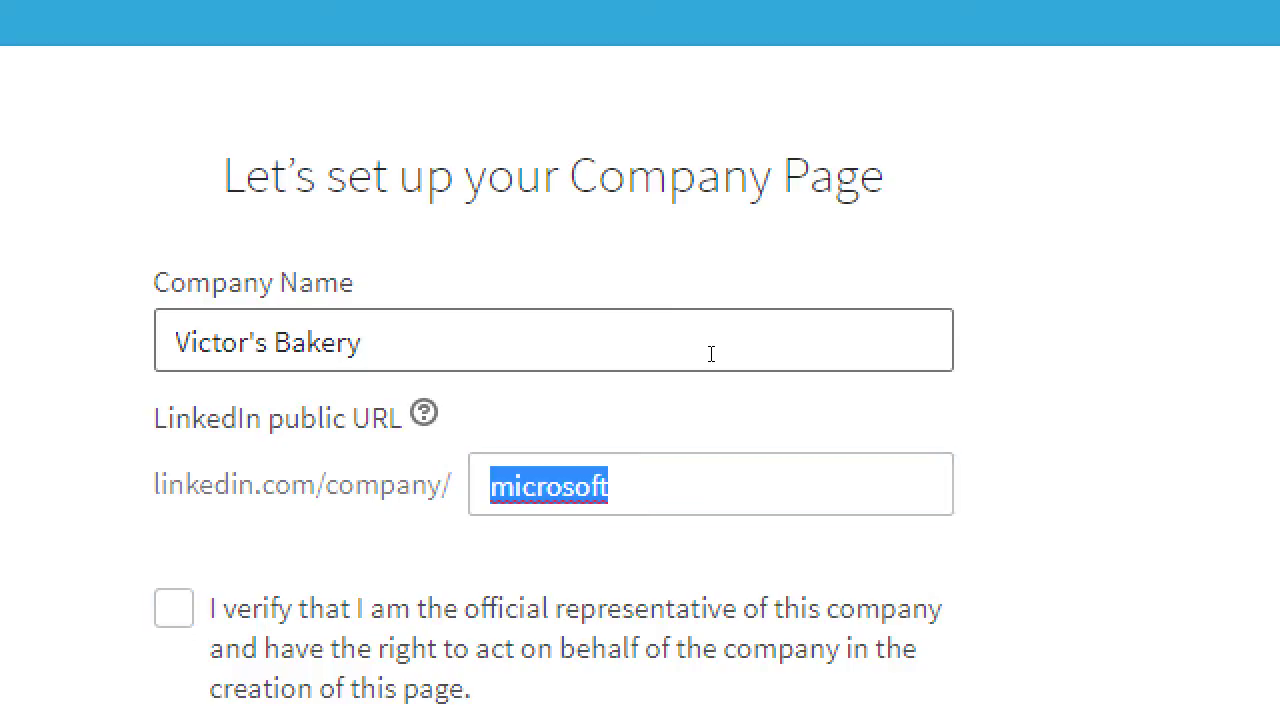
Replace the company page's LinkedIn public URL with VictorBakery
{"action": "type", "text": "victors"}
{"action": "key", "text": "BackSpace"}
{"action": "key", "text": "BackSpace"}
{"action": "key", "text": "BackSpace"}
{"action": "key", "text": "BackSpace"}
{"action": "key", "text": "BackSpace"}
{"action": "key", "text": "BackSpace"}
{"action": "key", "text": "BackSpace"}
{"action": "type", "text": "Victor"}
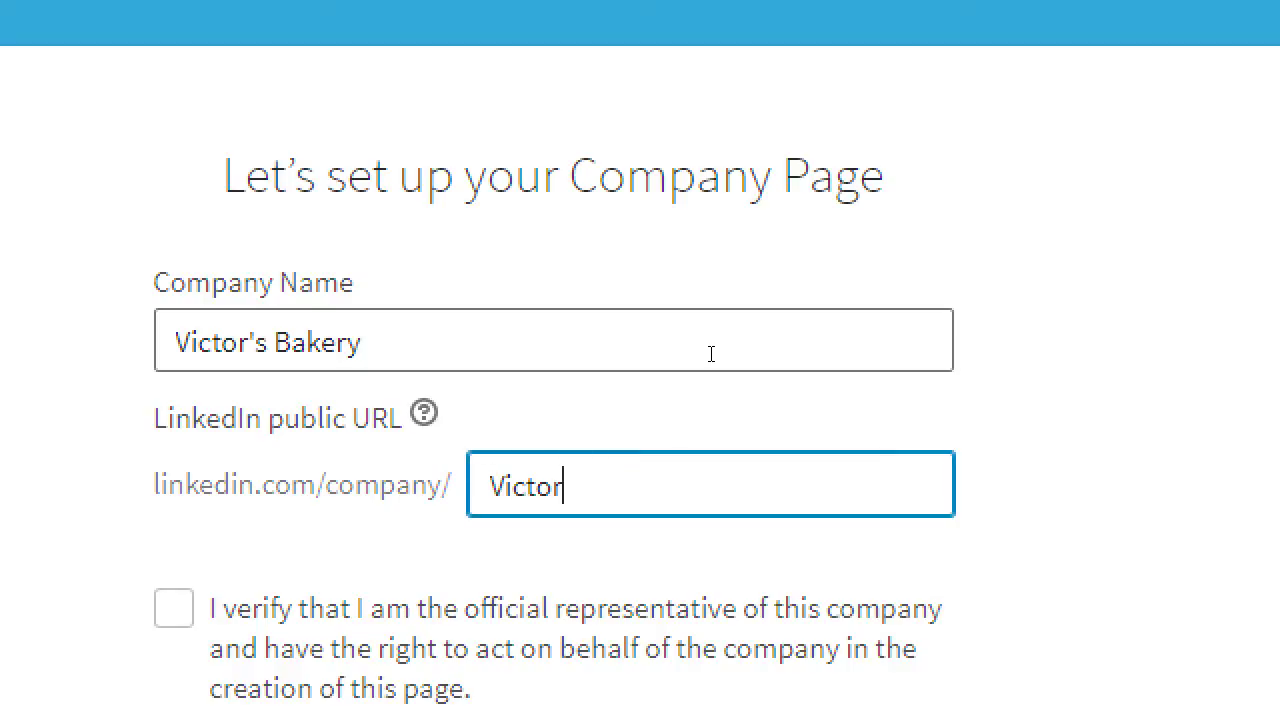
{"action": "type", "text": "Bakery"}
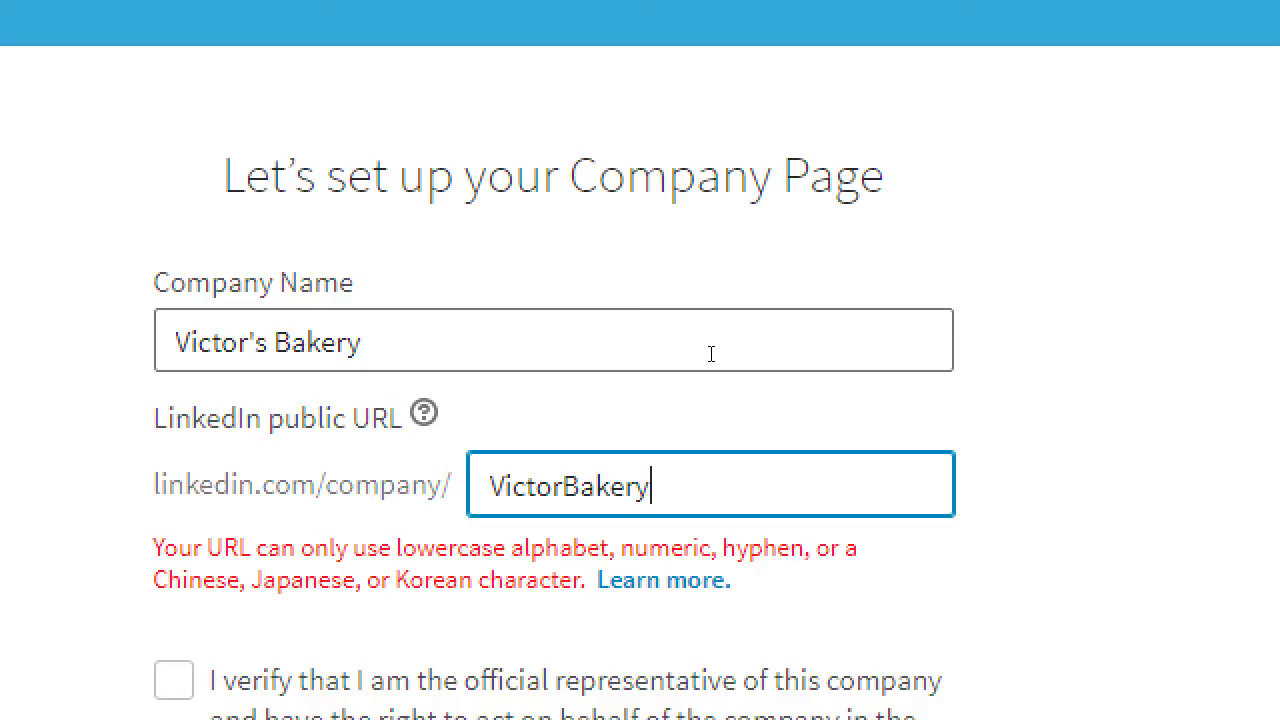
Replace the company page's LinkedIn public URL with victorsbakery in all lowercase letters
{"action": "key", "text": "ctrl+a"}
{"action": "type", "text": "victo"}
{"action": "type", "text": "rsbakery"}
Try an apostrophe before the s of victorsbakery in the public URL and remove it again
{"action": "key", "text": "Left"}
{"action": "key", "text": "Left"}
{"action": "key", "text": "Left"}
{"action": "key", "text": "Left"}
{"action": "key", "text": "Left"}
{"action": "key", "text": "Left"}
{"action": "key", "text": "Left"}
{"action": "type", "text": "'"}
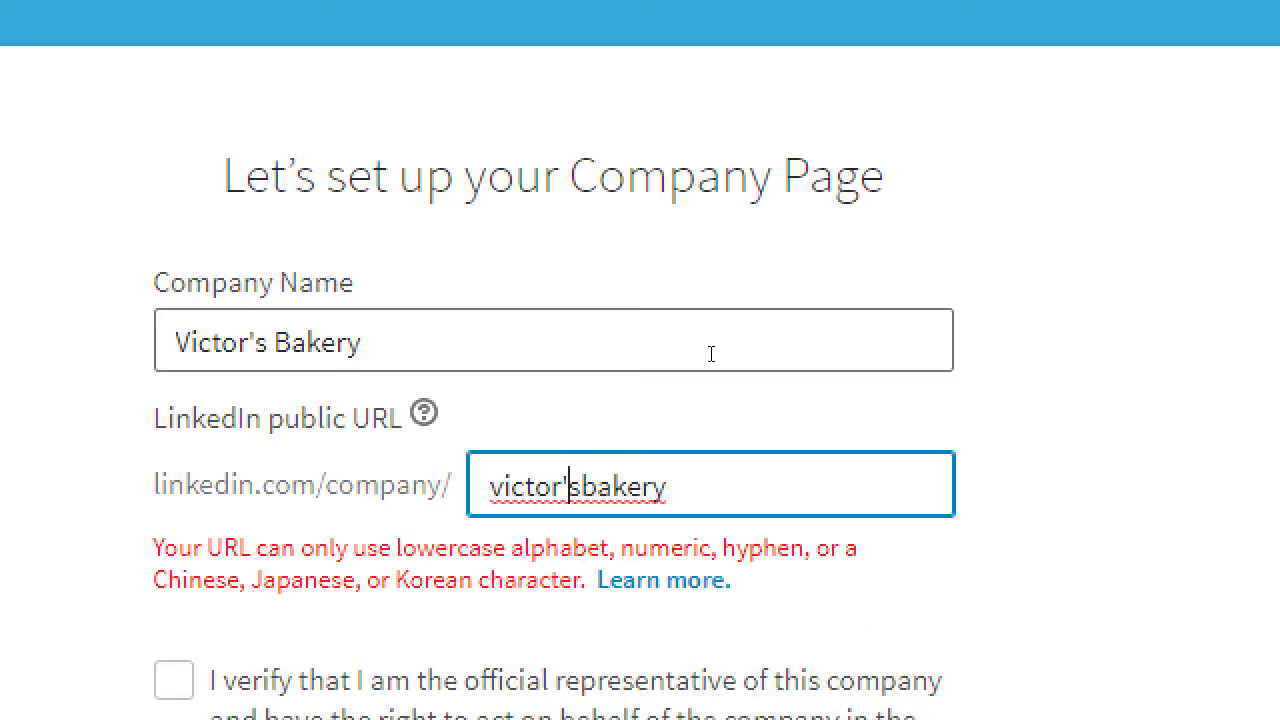
{"action": "key", "text": "BackSpace"}
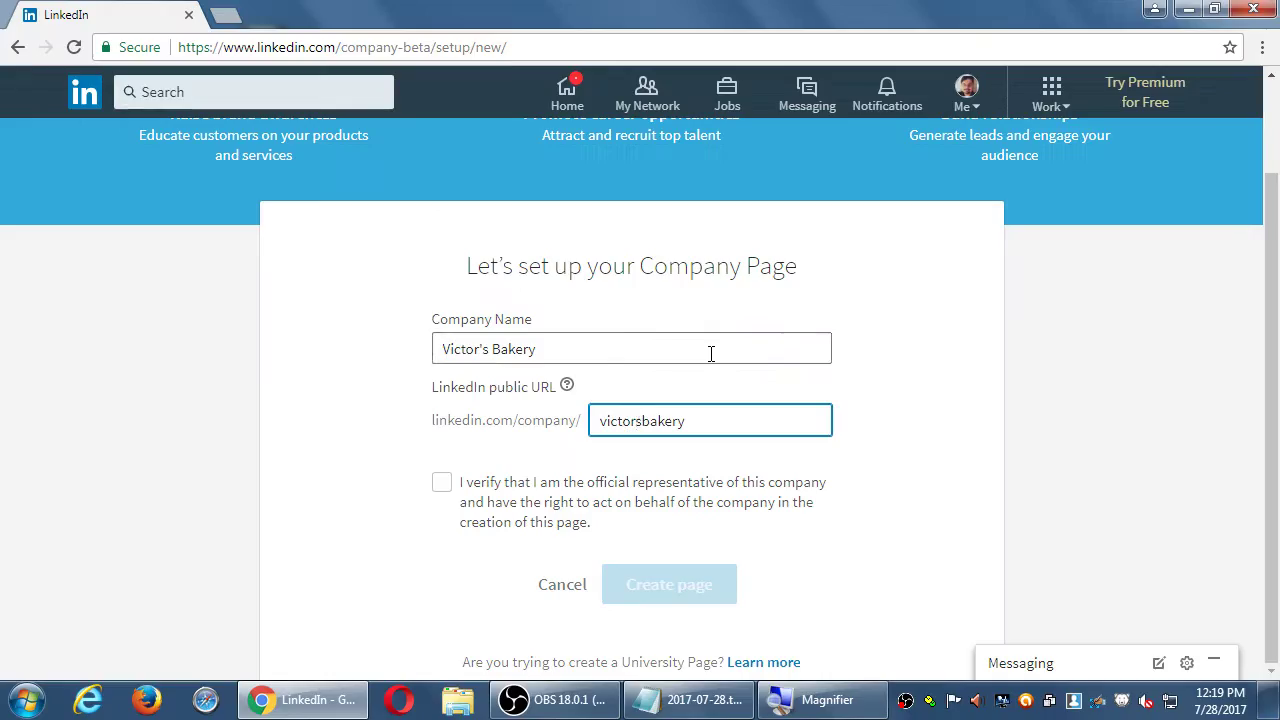
Read the explanation of the LinkedIn public URL, and append 99 to the URL so it reads victorsbakery99
{"action": "left_click", "coordinate": [567, 385]}
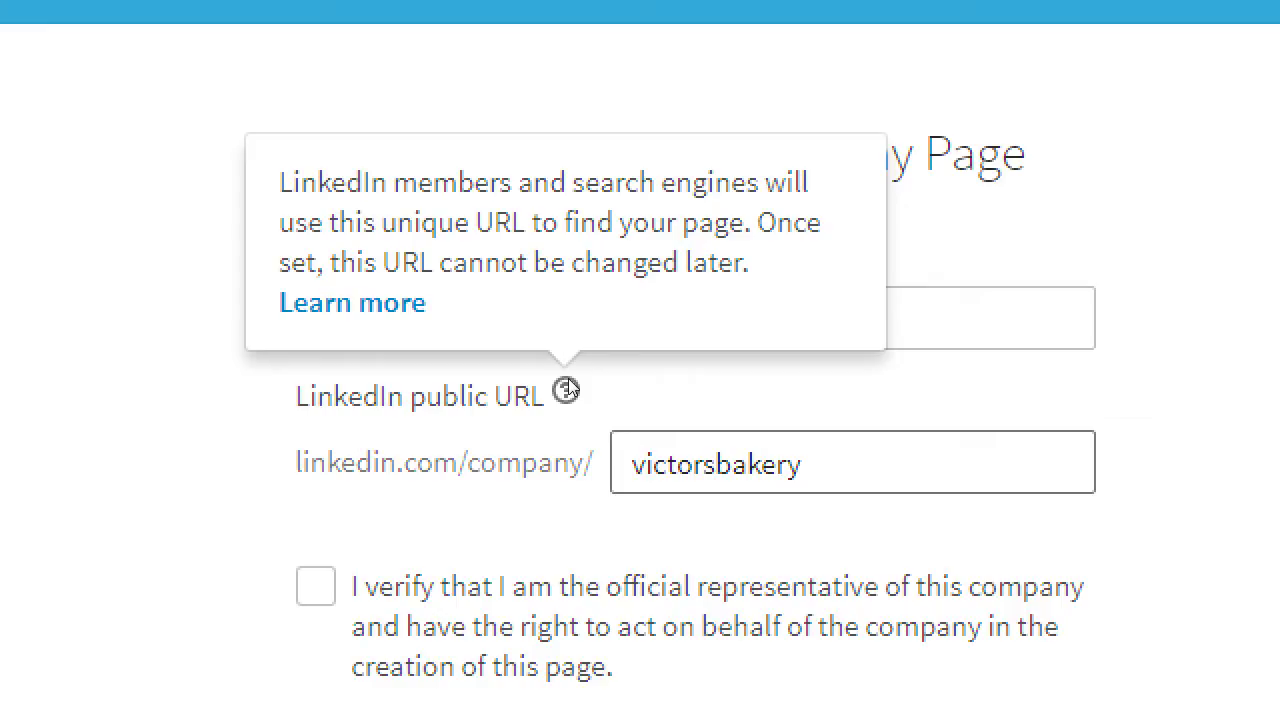
{"action": "left_click", "coordinate": [689, 417]}
{"action": "type", "text": "99"}
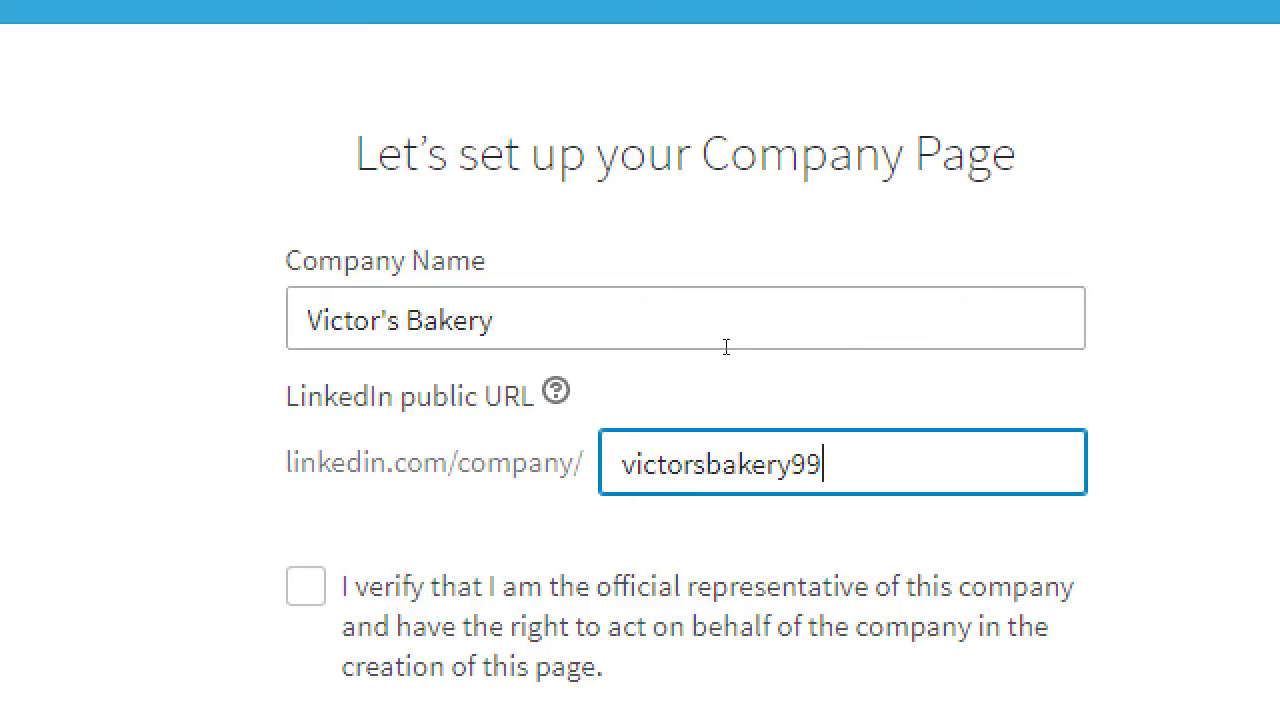
Open the help article on updating a Company Page's URL from the public URL explanation, read it, and close it
{"action": "left_click", "coordinate": [571, 389]}
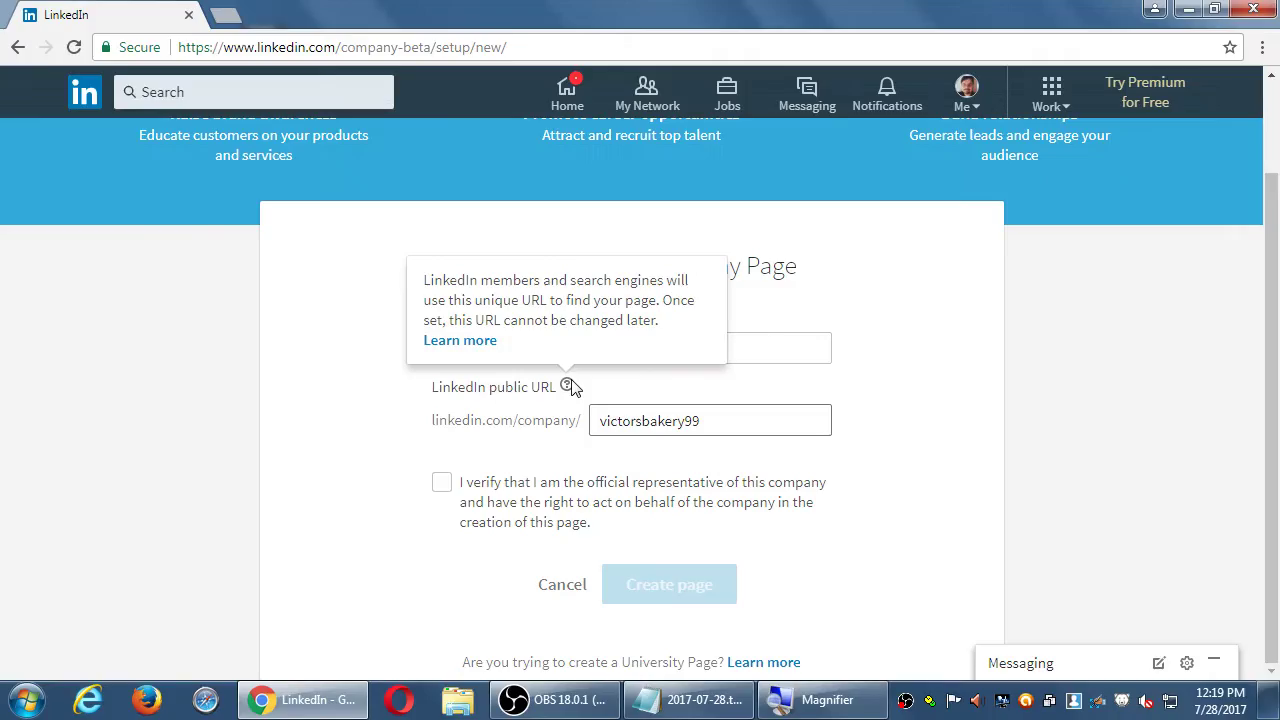
{"action": "left_click", "coordinate": [342, 302]}
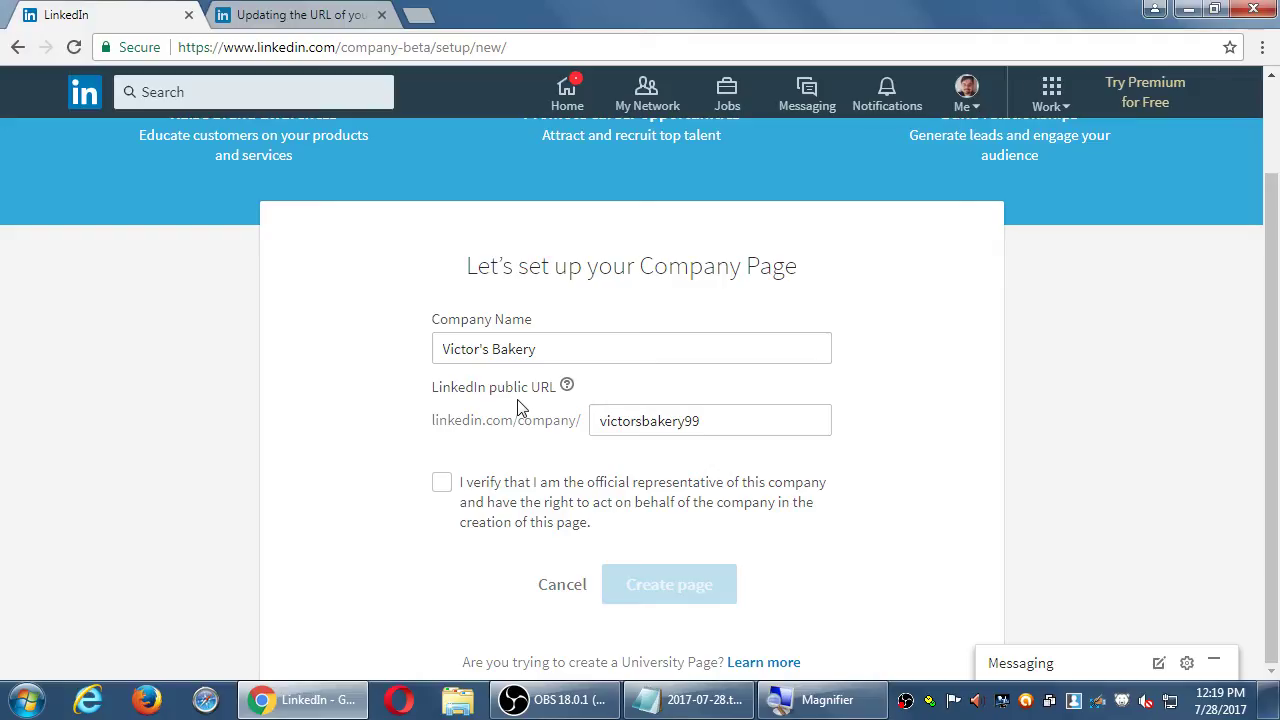
{"action": "left_click", "coordinate": [310, 20]}
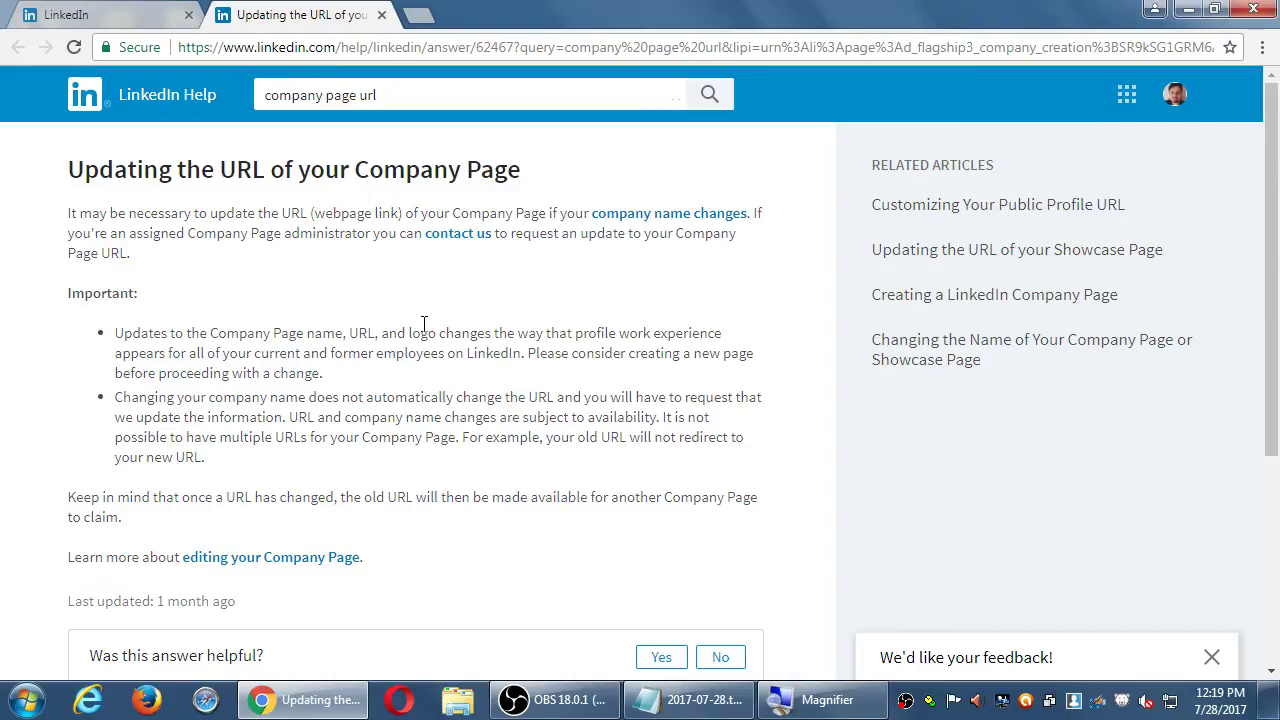
{"action": "left_click", "coordinate": [381, 15]}
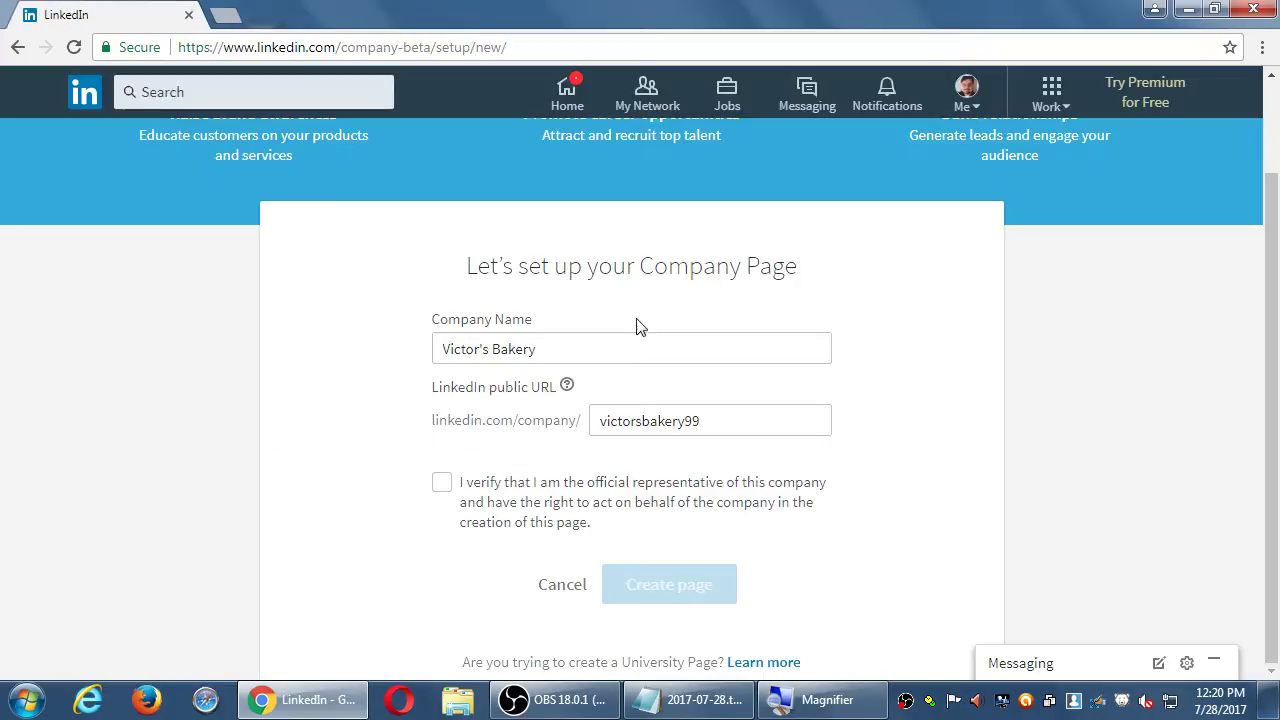
Verify being the company's official representative and create the Victor's Bakery page with the URL victorsbakery99
{"action": "left_click", "coordinate": [717, 420]}
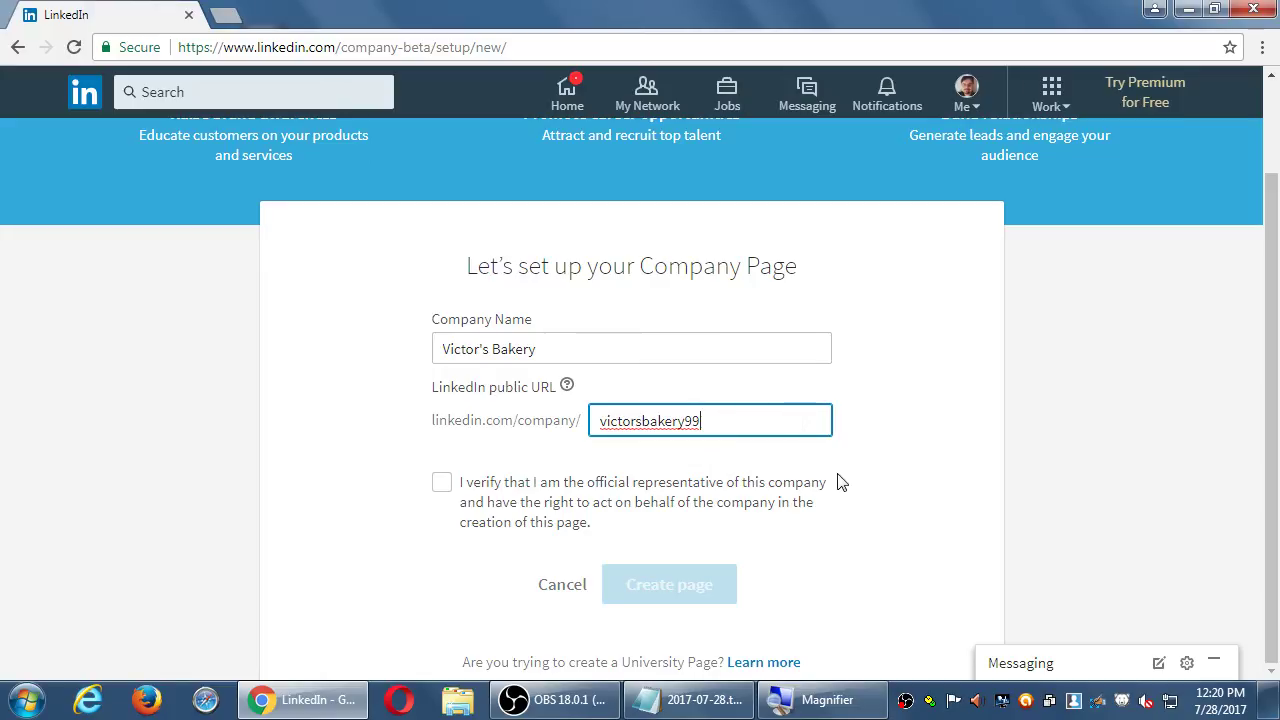
{"action": "left_click", "coordinate": [447, 490]}
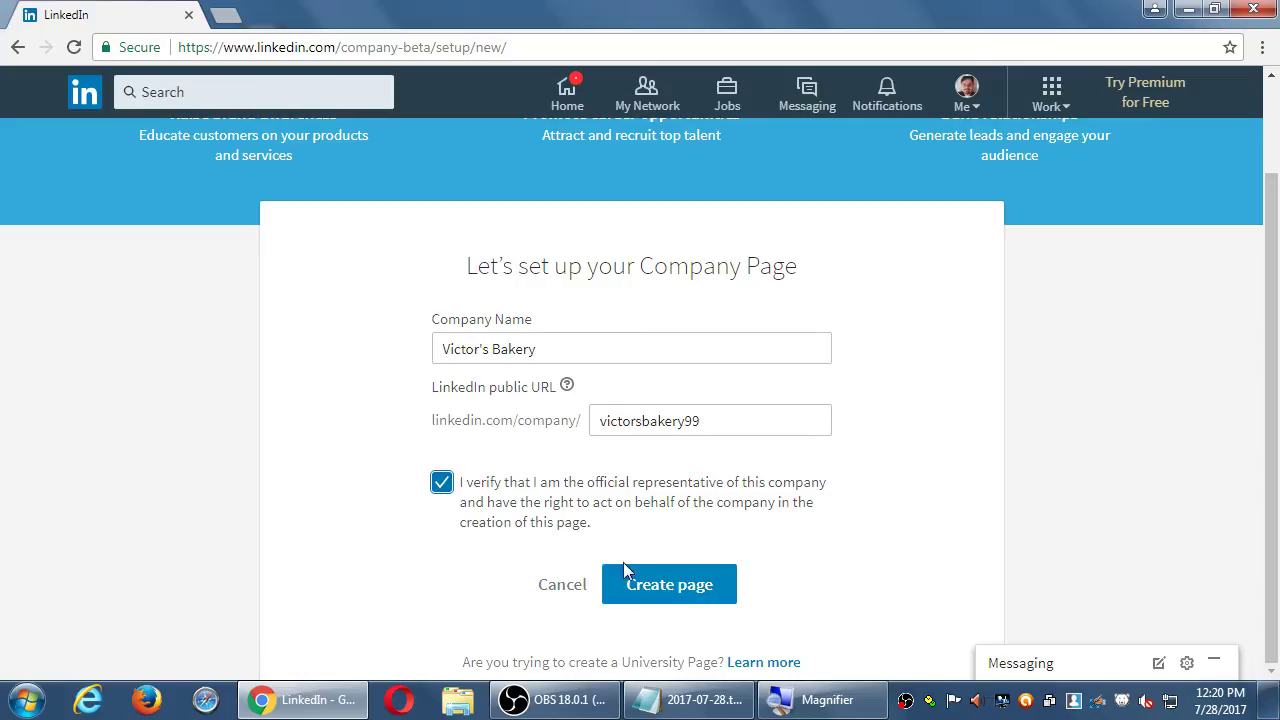
{"action": "left_click", "coordinate": [648, 592]}
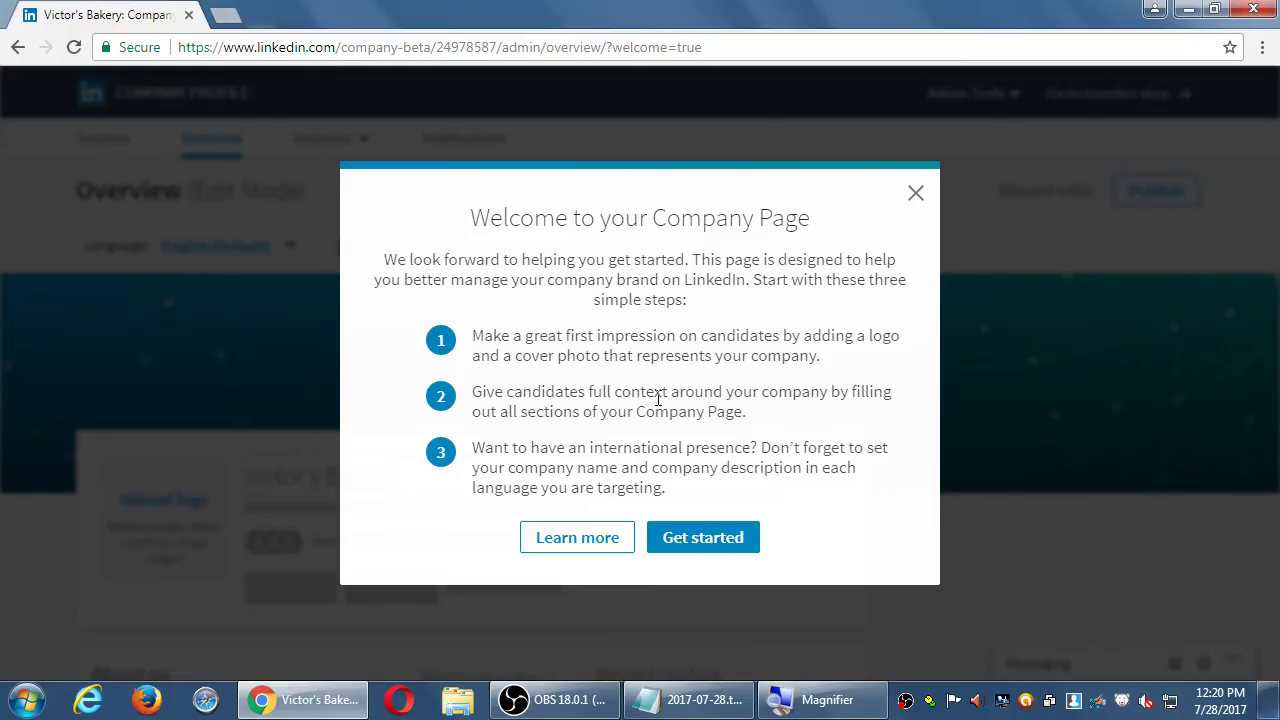
Read the three getting-started steps in the Company Page welcome message and continue to the page overview
{"action": "left_click_drag", "start_coordinate": [592, 393], "coordinate": [710, 411]}
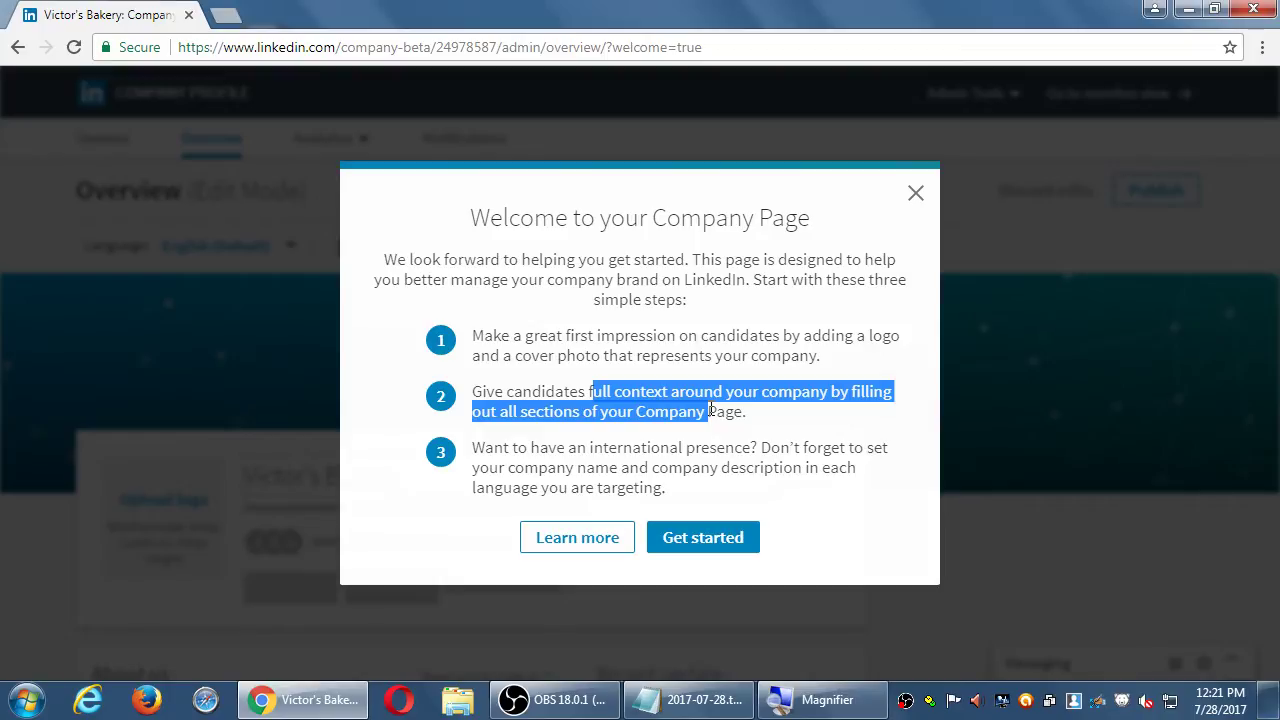
{"action": "left_click", "coordinate": [657, 456]}
{"action": "left_click_drag", "start_coordinate": [668, 488], "coordinate": [507, 447]}
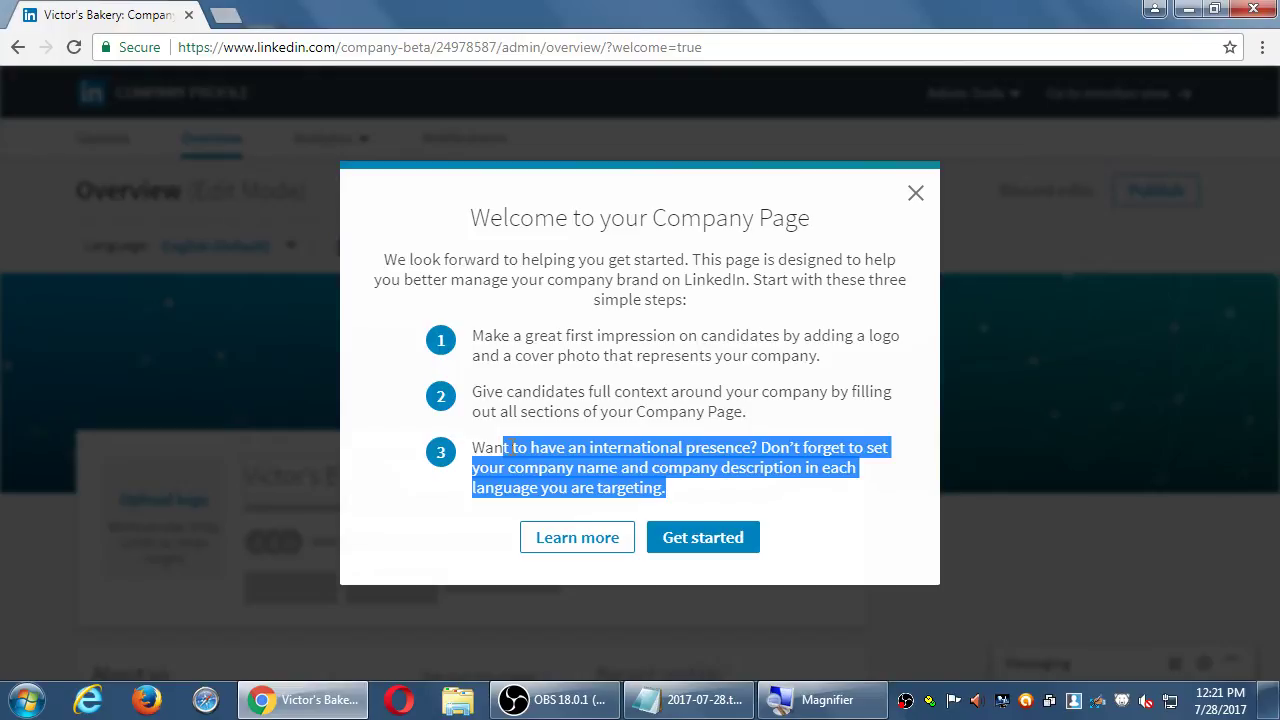
{"action": "left_click", "coordinate": [422, 558]}
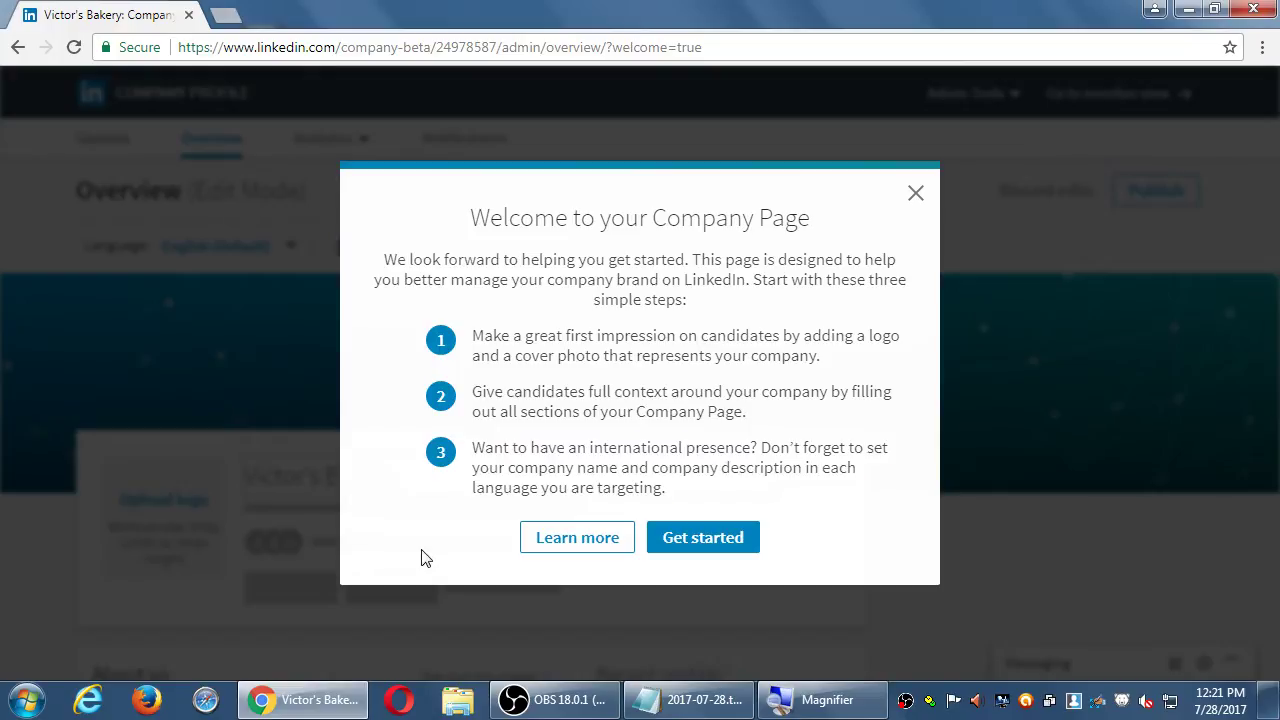
{"action": "left_click", "coordinate": [735, 548]}
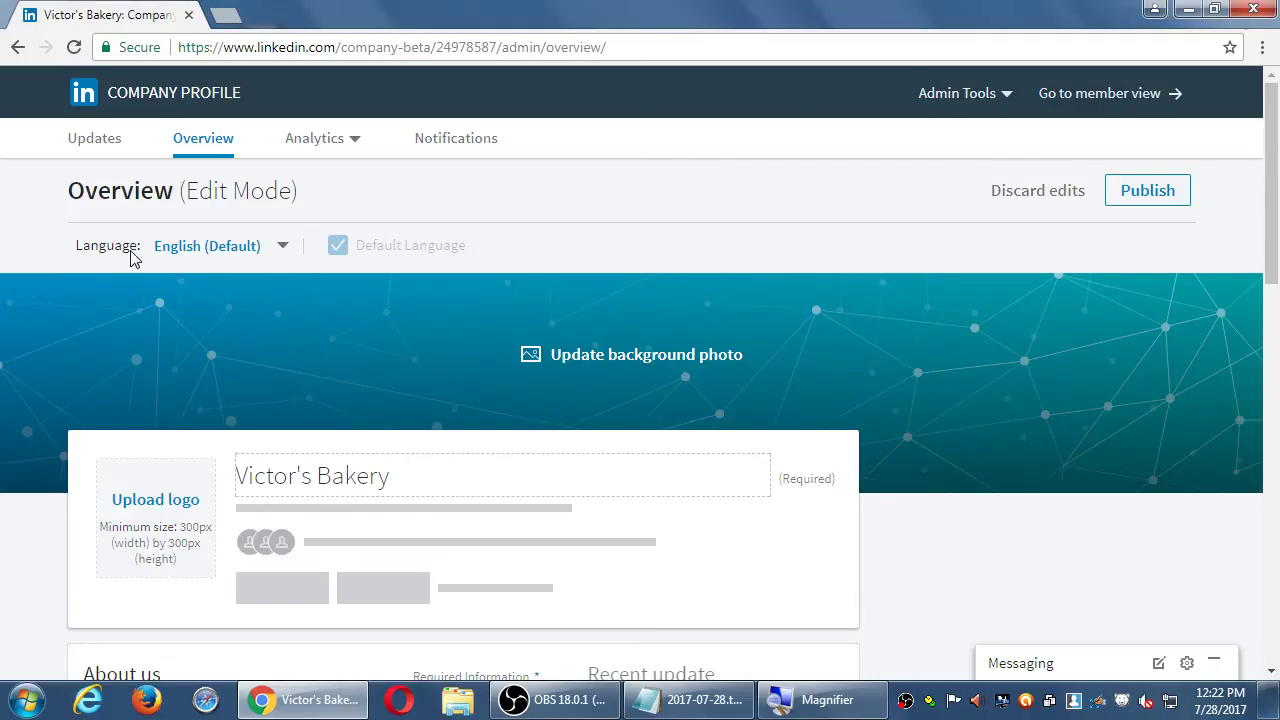
Examine the company page's language choices, its overview layout and the upload option for the background photo
{"action": "left_click", "coordinate": [244, 252]}
{"action": "left_click", "coordinate": [579, 208]}
{"action": "scroll", "coordinate": [985, 366], "scroll_direction": "down", "scroll_amount": 2}
{"action": "scroll", "coordinate": [960, 364], "scroll_direction": "up", "scroll_amount": 2}
{"action": "left_click", "coordinate": [675, 358]}
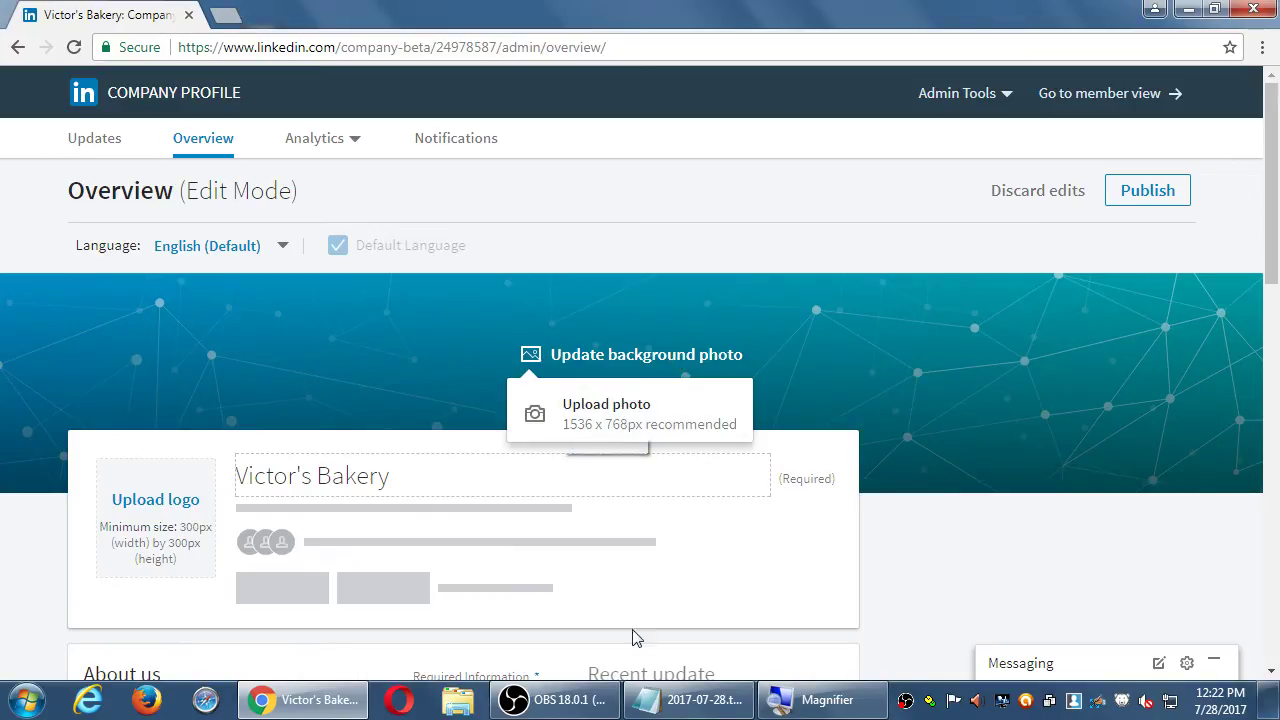
Switch to the Notepad class notes, move the window aside, and add the heading "Facebook for business >" at the end
{"action": "left_click", "coordinate": [685, 700]}
{"action": "left_click_drag", "start_coordinate": [502, 126], "coordinate": [1218, 142]}
{"action": "key", "text": "ctrl+End"}
{"action": "type", "text": "Facebook"}
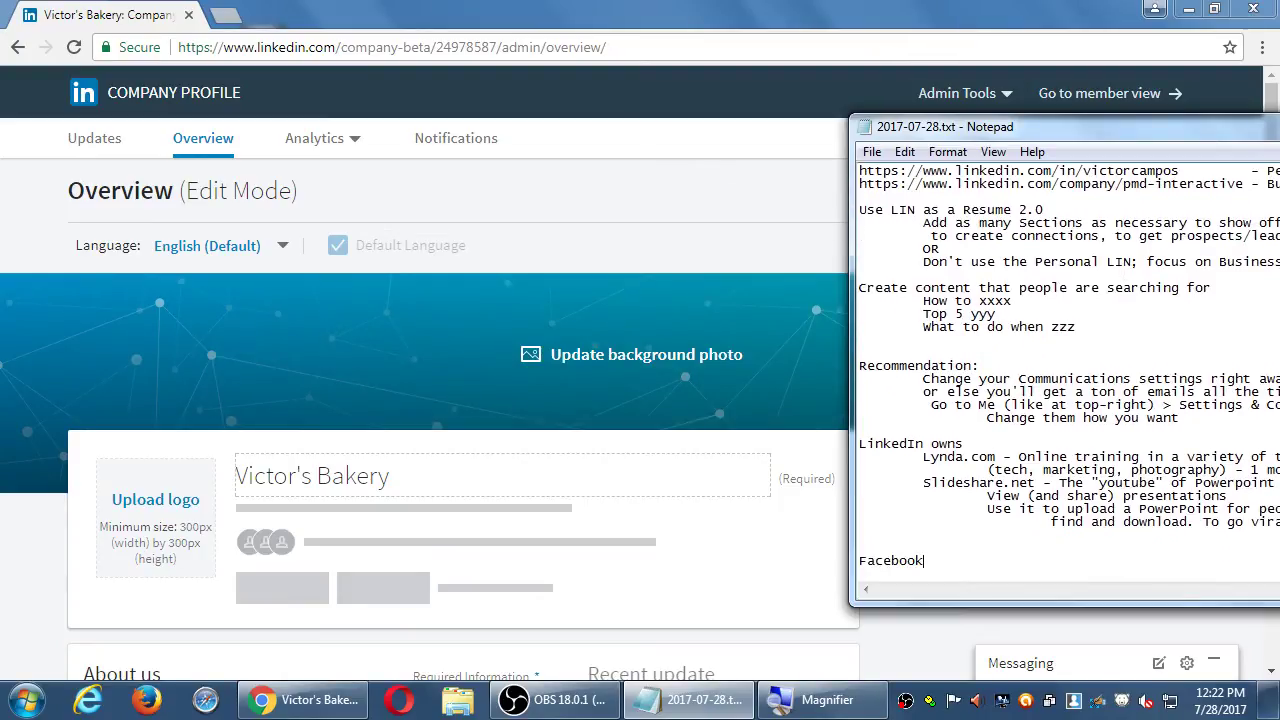
{"action": "type", "text": " for business >"}
{"action": "key", "text": "Return"}
{"action": "key", "text": "Tab"}
Correct the new heading to "LinkedIn for business >" and write "Click on Work > Click on" on the indented line below it
{"action": "type", "text": "Click on W"}
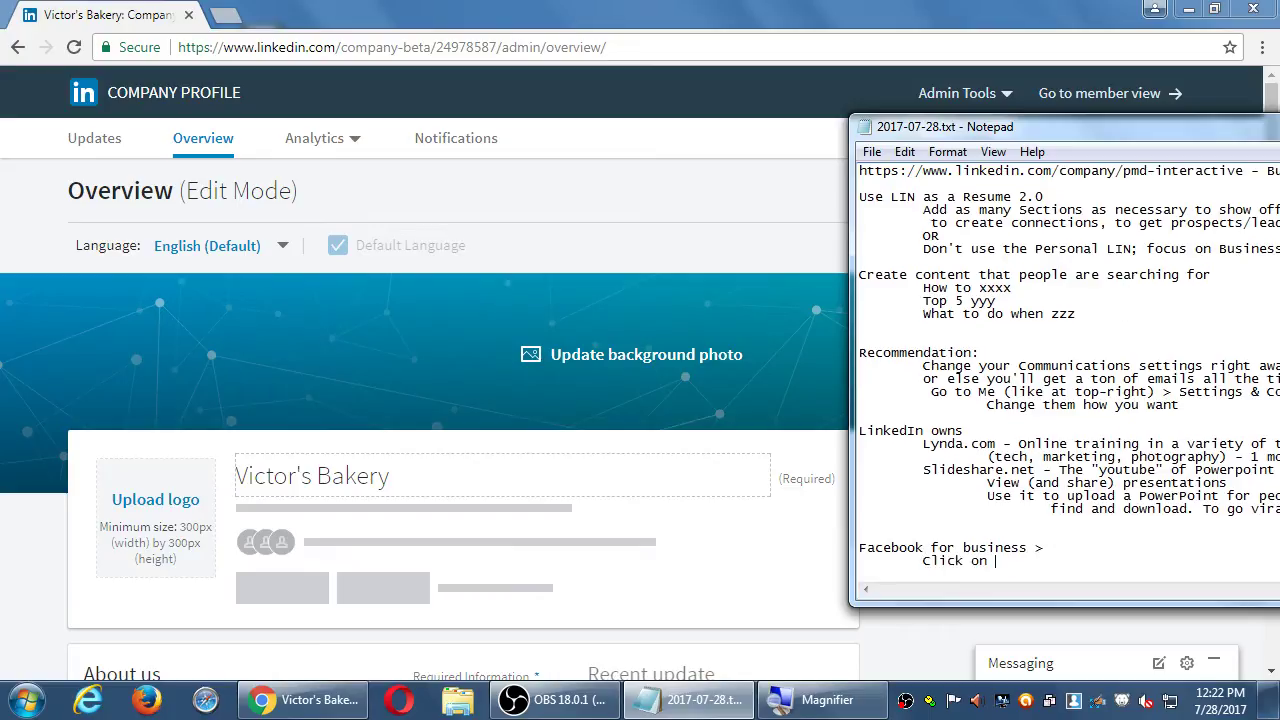
{"action": "key", "text": "ctrl+shift+Right"}
{"action": "type", "text": "LinkedIn for business"}
{"action": "key", "text": "ctrl+End"}
{"action": "type", "text": "ork > Click on"}
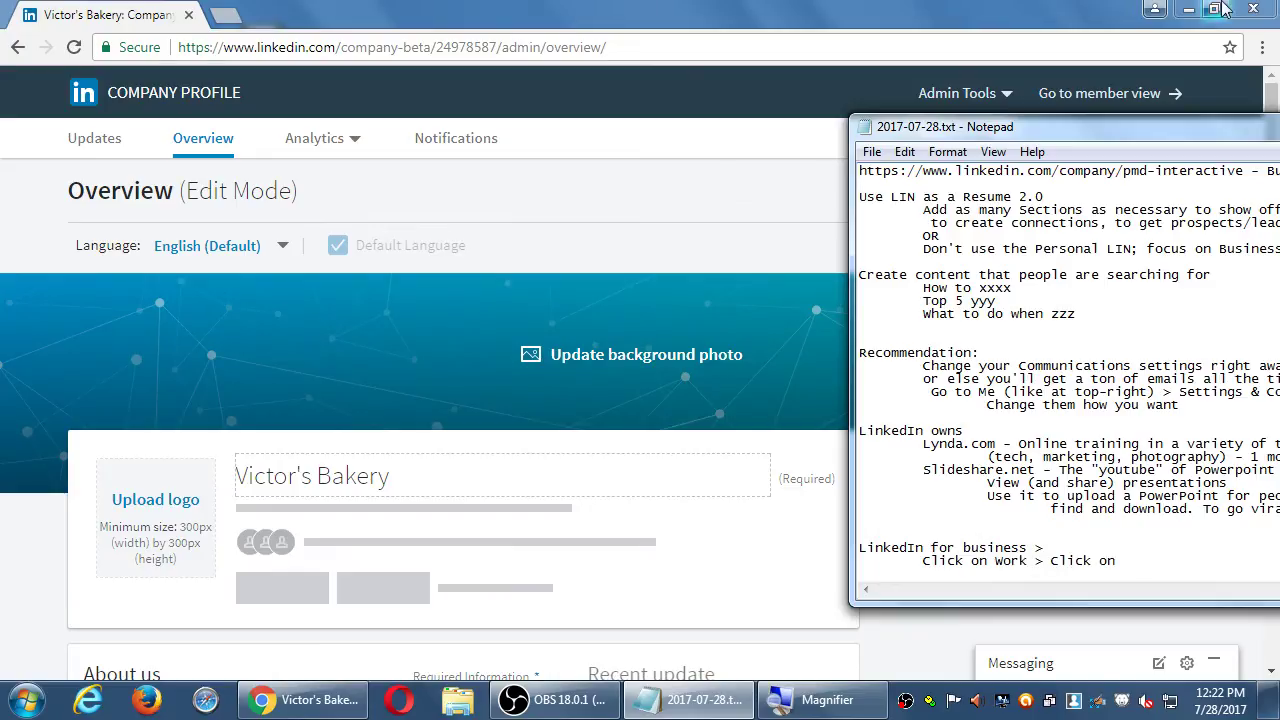
Switch to Chrome, open the personal LinkedIn profile in a new tab, and look up the Work option for creating a company page
{"action": "left_click", "coordinate": [787, 10]}
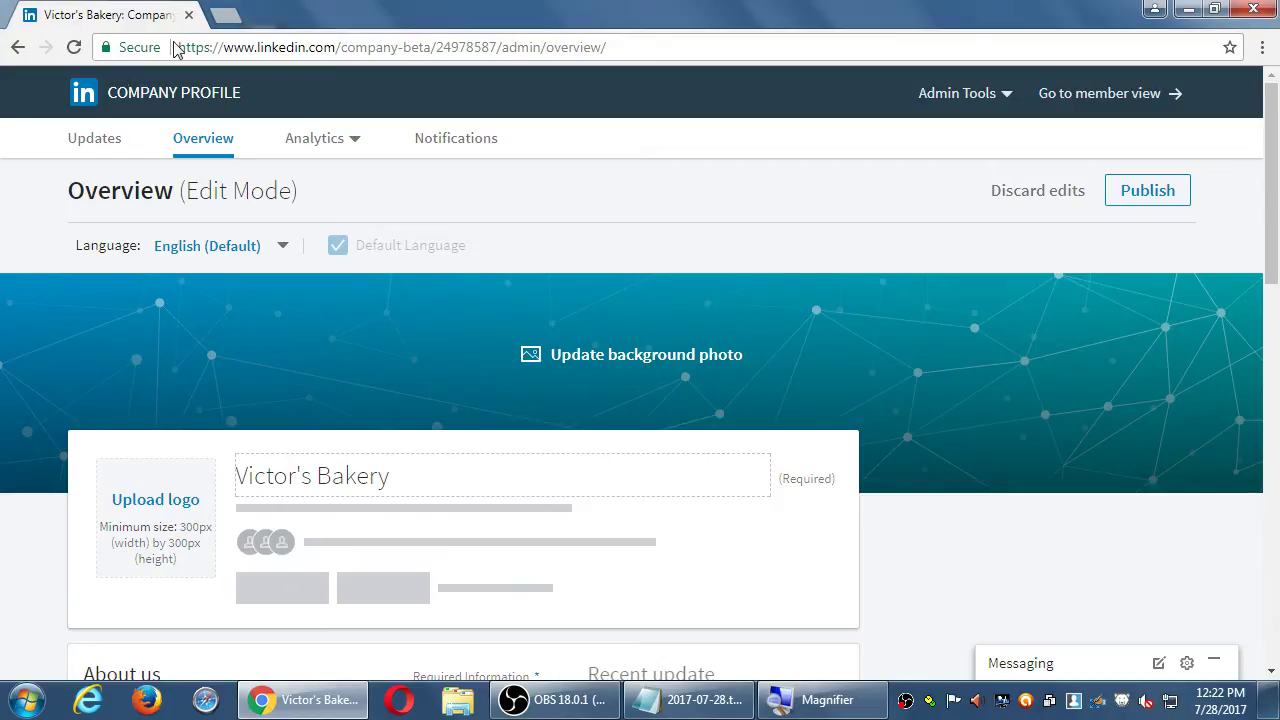
{"action": "key", "text": "ctrl+t"}
{"action": "type", "text": "linkedin.com/in/victorcampos"}
{"action": "key", "text": "Return"}
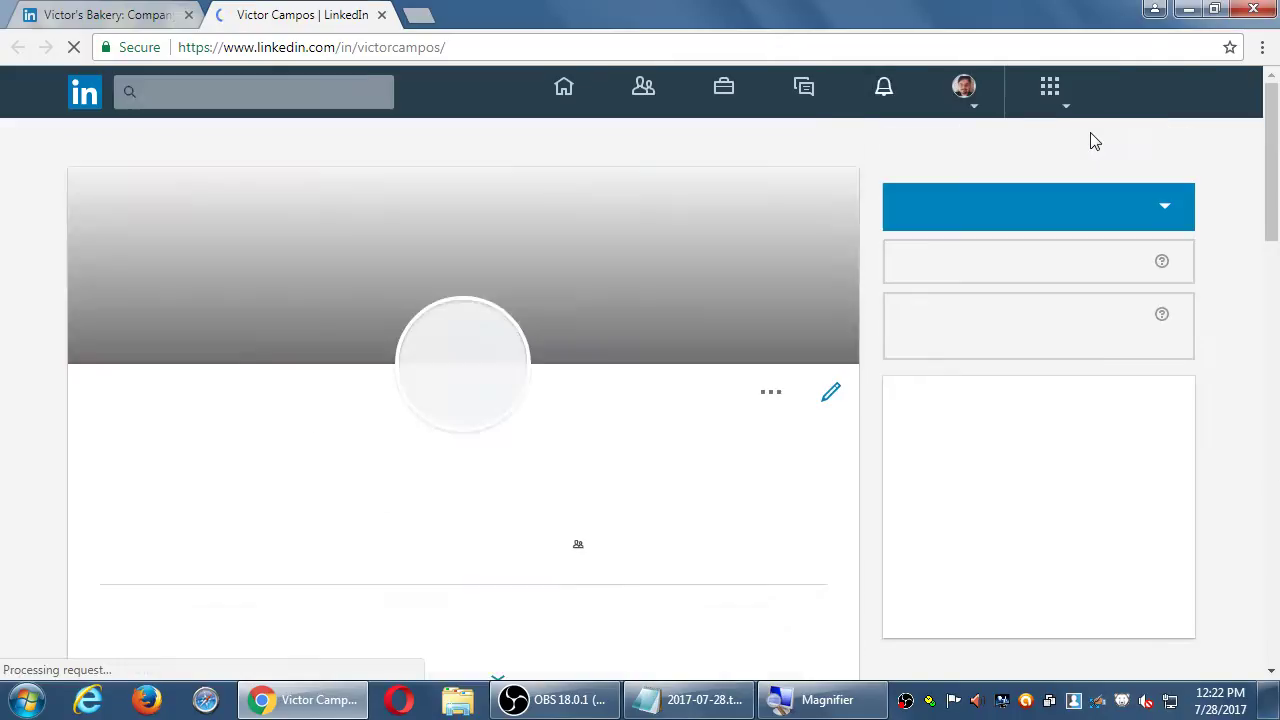
{"action": "left_click", "coordinate": [1049, 108]}
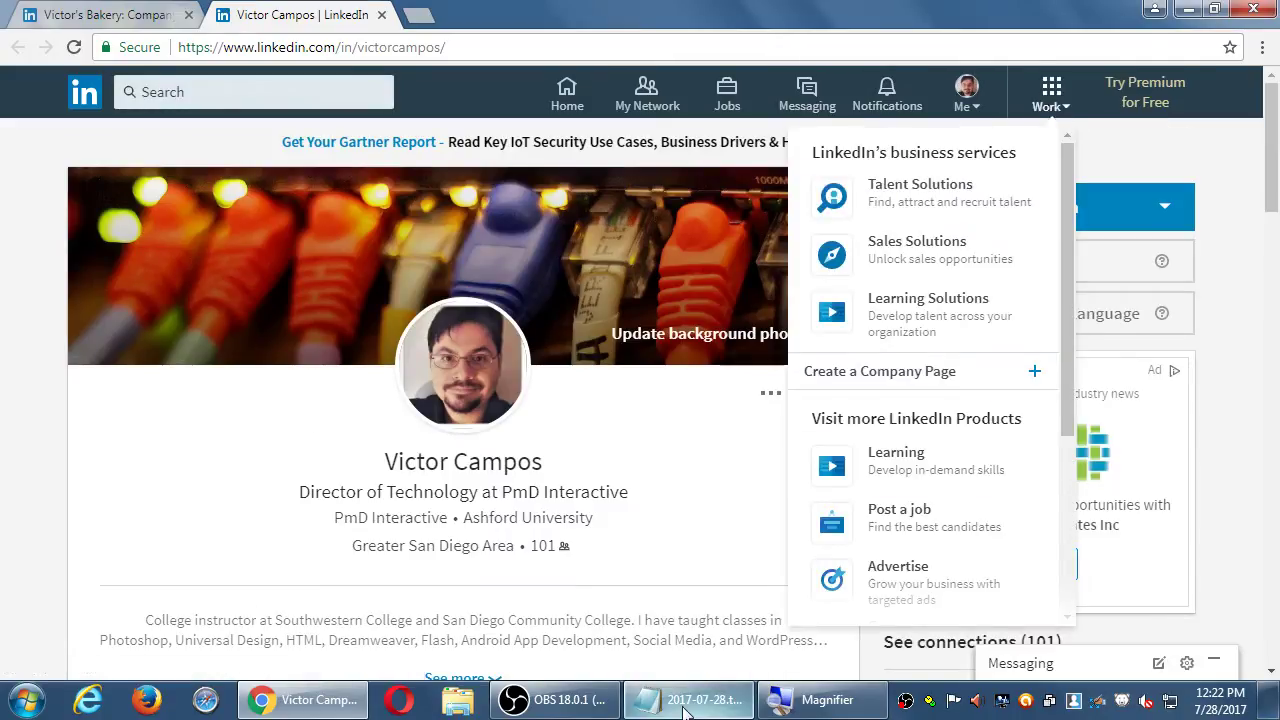
Switch to the Notepad notes, complete the instruction with "Create Company Page", and add "(the first time)" indented beneath it
{"action": "left_click", "coordinate": [637, 714]}
{"action": "type", "text": "Create"}
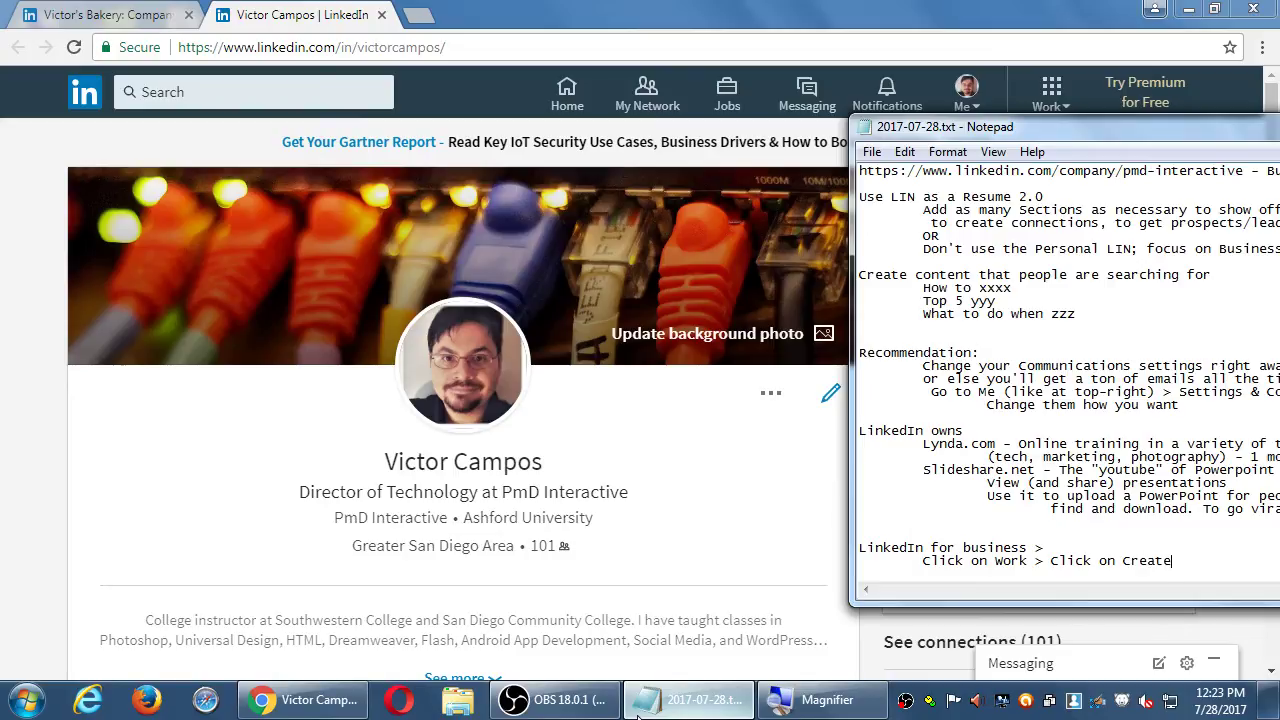
{"action": "type", "text": " Company Page"}
{"action": "key", "text": "Return"}
{"action": "key", "text": "Tab"}
{"action": "key", "text": "Tab"}
{"action": "type", "text": "(t"}
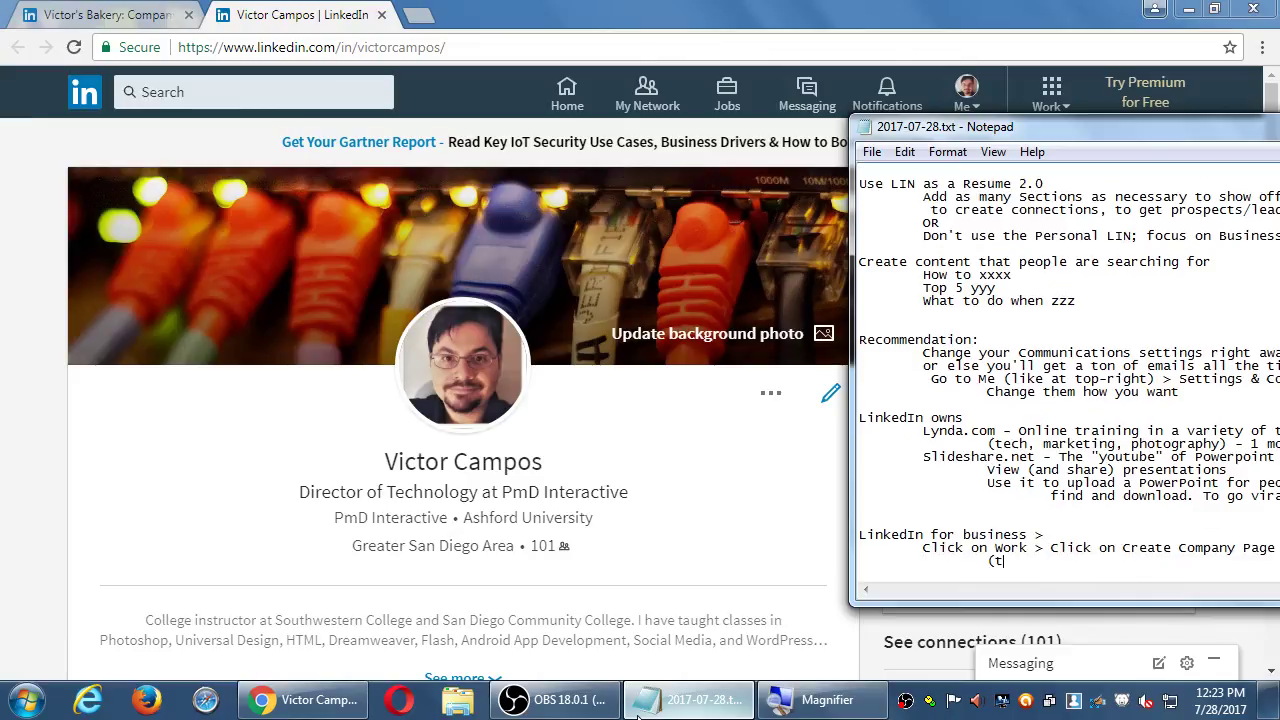
{"action": "type", "text": "he first time"}
{"action": "type", "text": ")"}
{"action": "key", "text": "Return"}
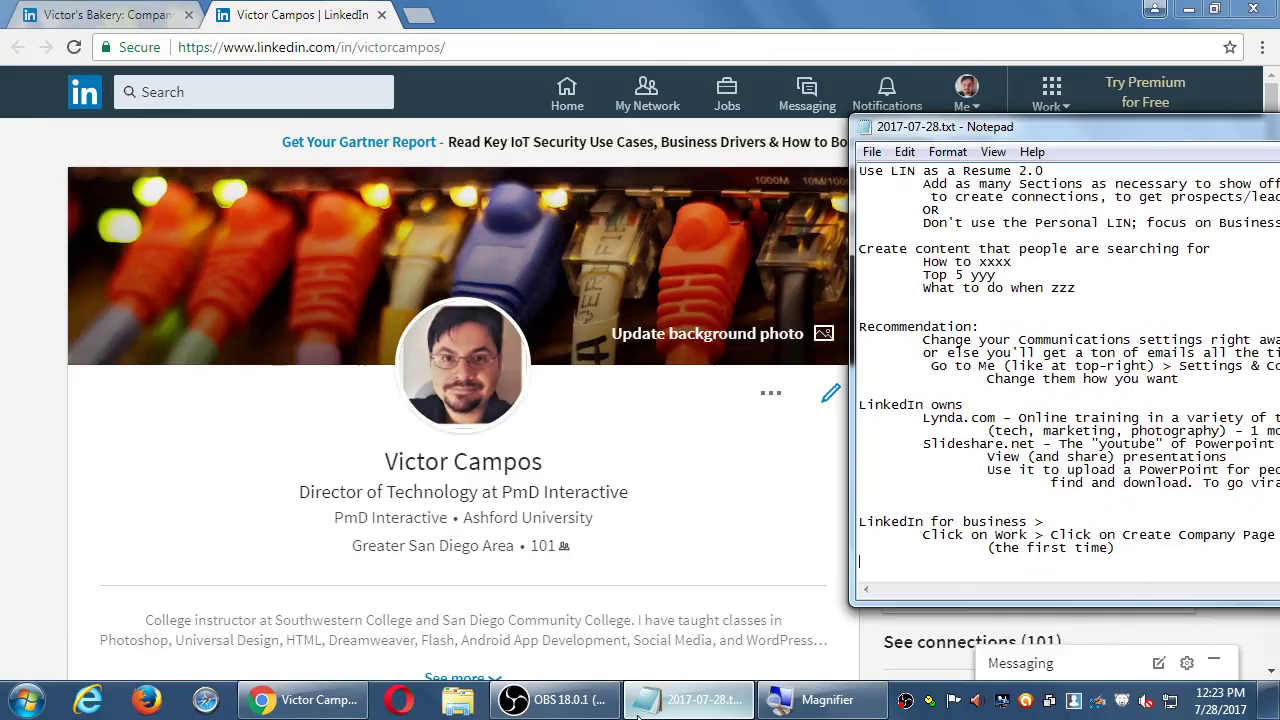
Add the indented note line "After creation Click Me >" below the first-time instruction
{"action": "type", "text": "Afterw"}
{"action": "type", "text": "ard"}
{"action": "key", "text": "BackSpace"}
{"action": "key", "text": "BackSpace"}
{"action": "key", "text": "BackSpace"}
{"action": "key", "text": "BackSpace"}
{"action": "type", "text": "creation Click Me >"}
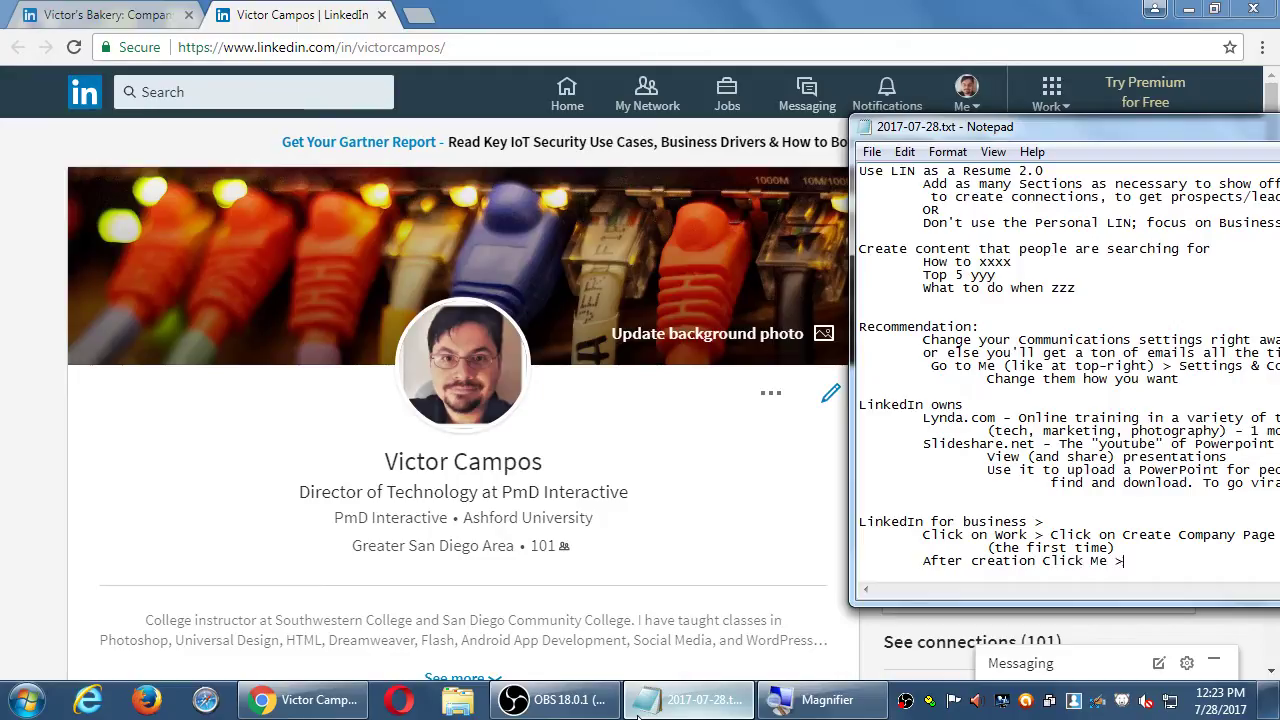
Switch to Chrome, check where the account lists its managed company pages, and return to the Victor's Bakery page
{"action": "left_click", "coordinate": [638, 700]}
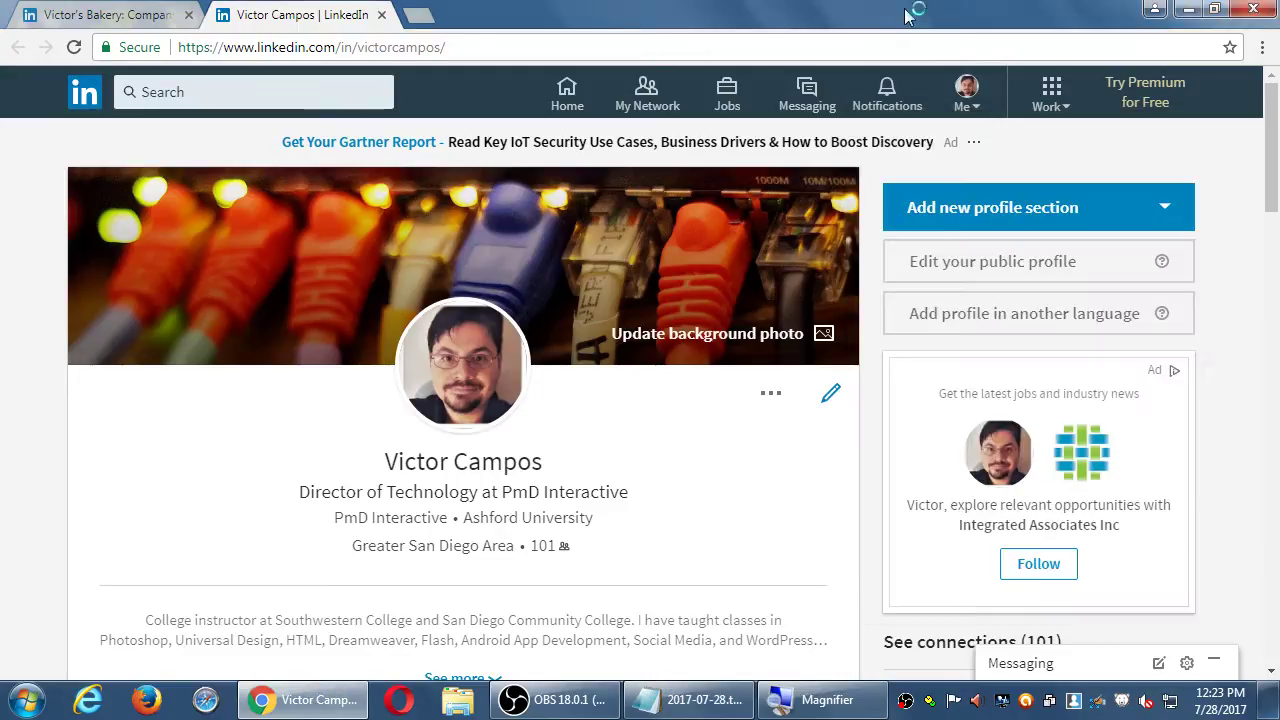
{"action": "left_click", "coordinate": [967, 105]}
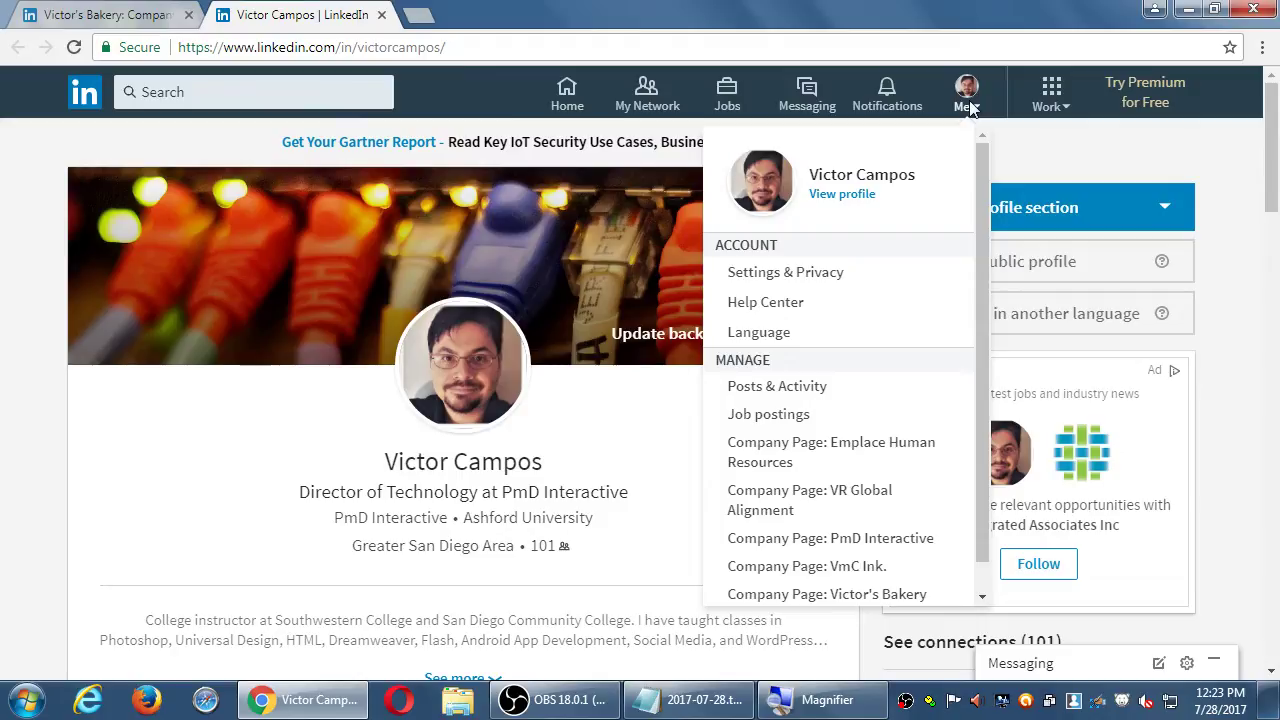
{"action": "left_click", "coordinate": [897, 598]}
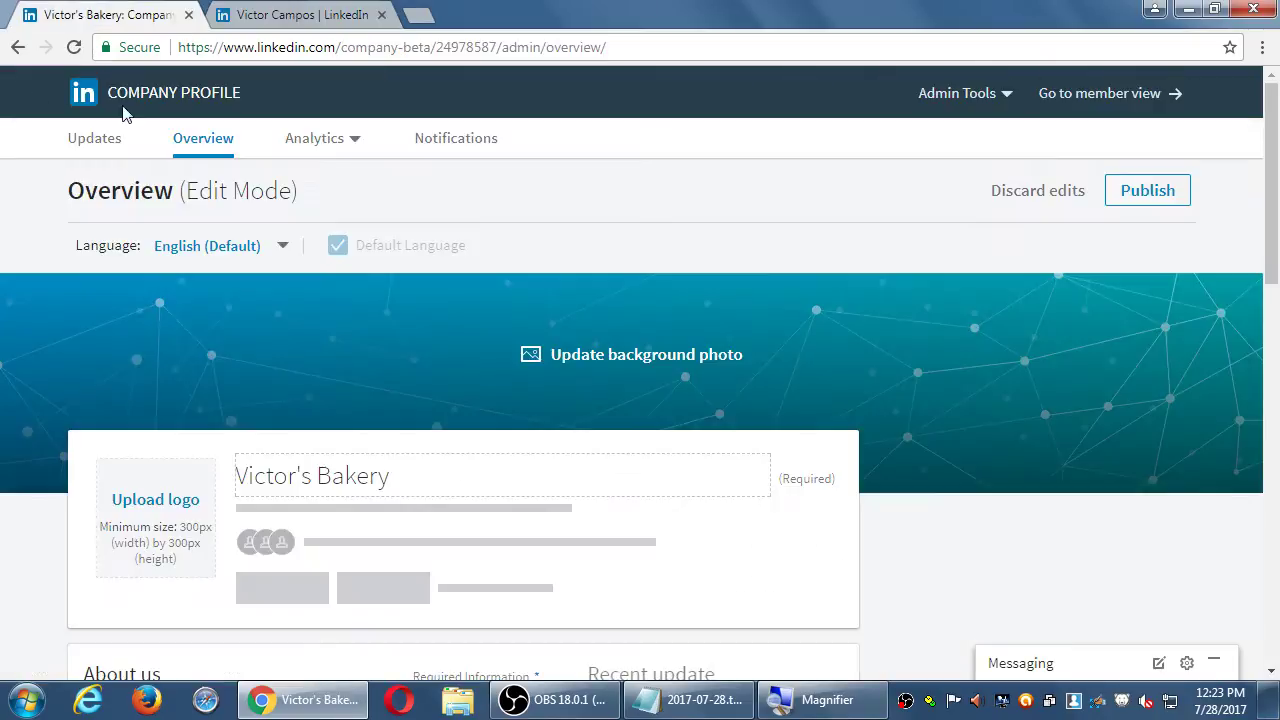
In the Notepad notes, finish the line with "Manage Page" and add "Set up your business listing:" with an indented "Background photo:" entry
{"action": "left_click", "coordinate": [668, 705]}
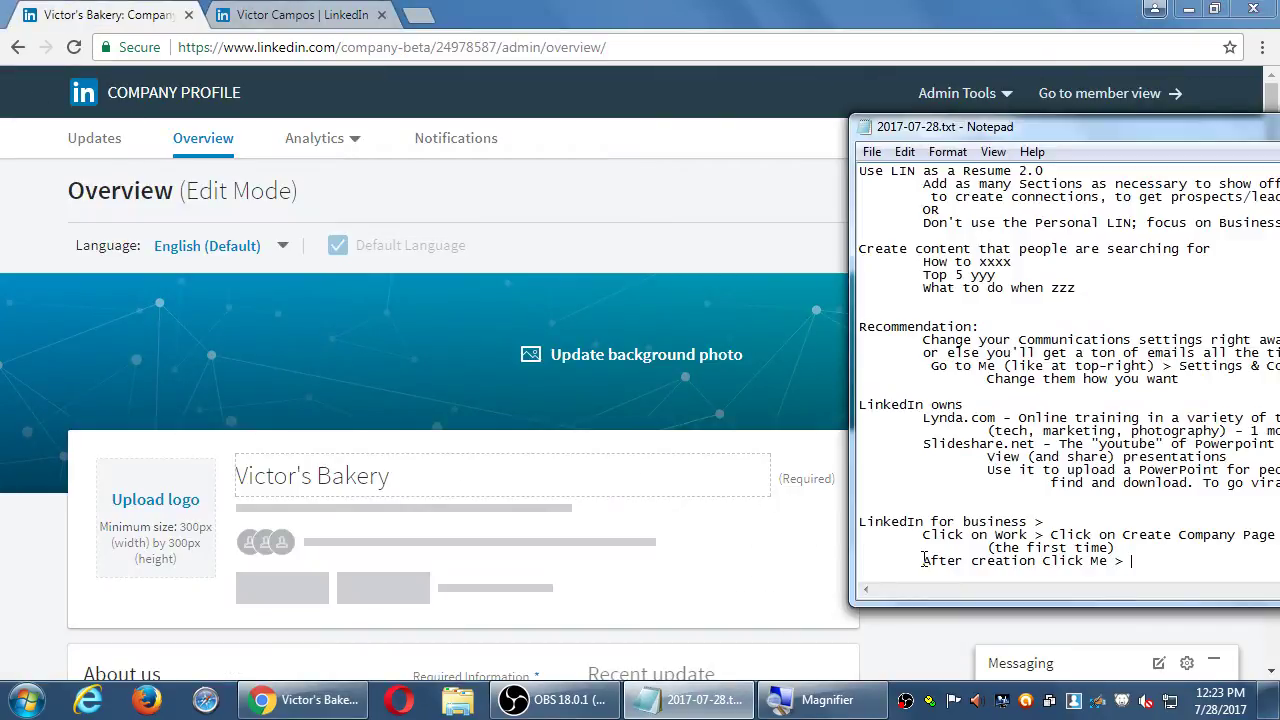
{"action": "type", "text": "Manage Page"}
{"action": "key", "text": "Return"}
{"action": "key", "text": "Return"}
{"action": "type", "text": "Set up your business listing:"}
{"action": "key", "text": "Return"}
{"action": "key", "text": "Tab"}
{"action": "type", "text": "Background photo:"}
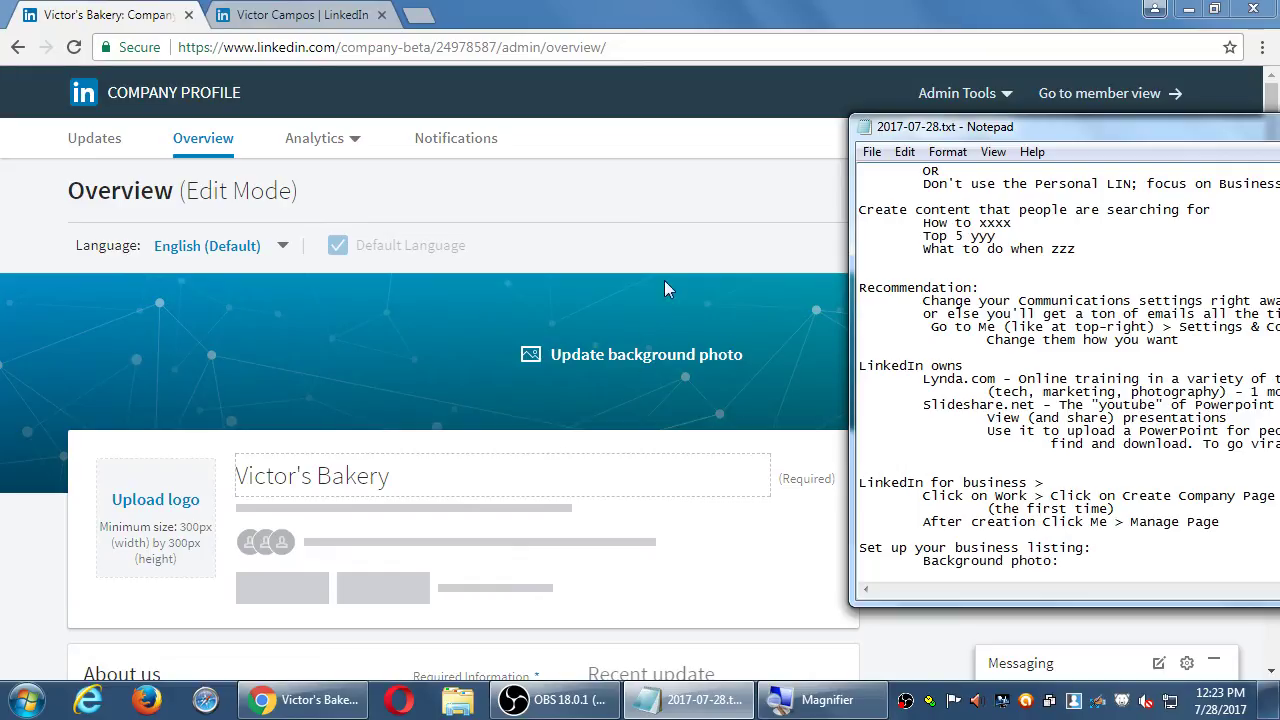
Check the recommended background photo size on the company page and record it in the notes as 1536 x 768 pixels
{"action": "left_click", "coordinate": [660, 235]}
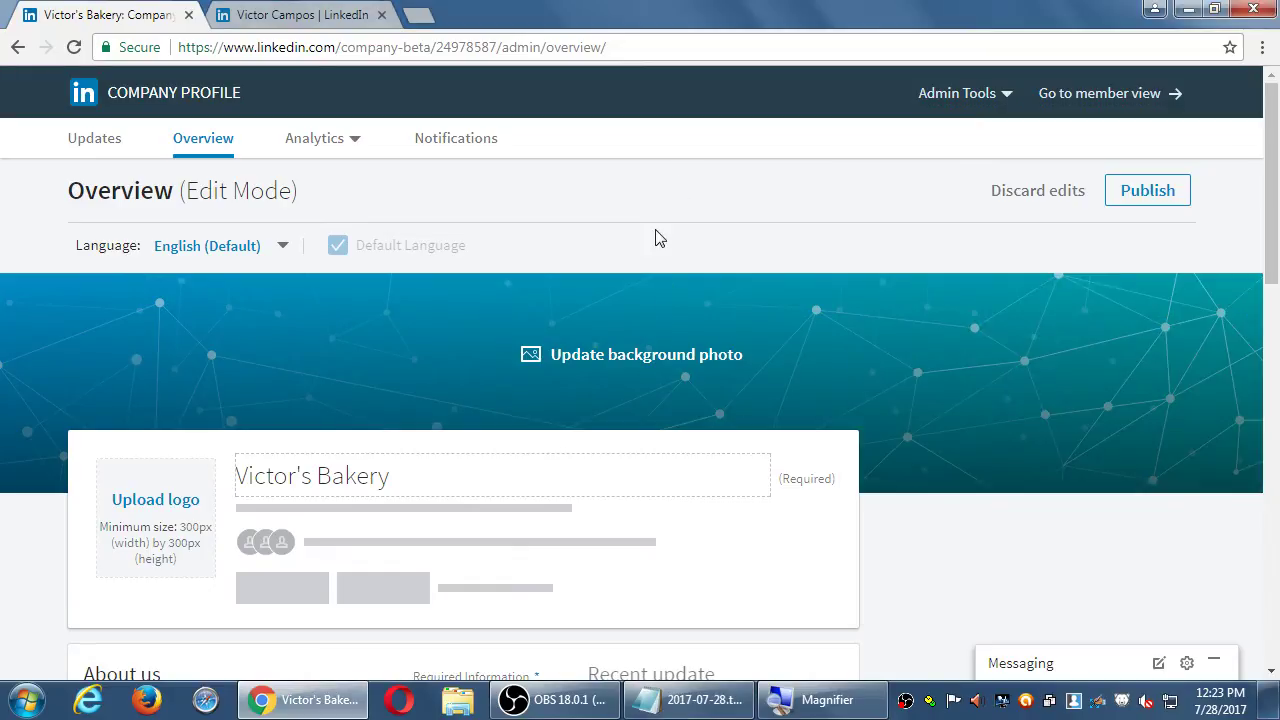
{"action": "left_click", "coordinate": [638, 358]}
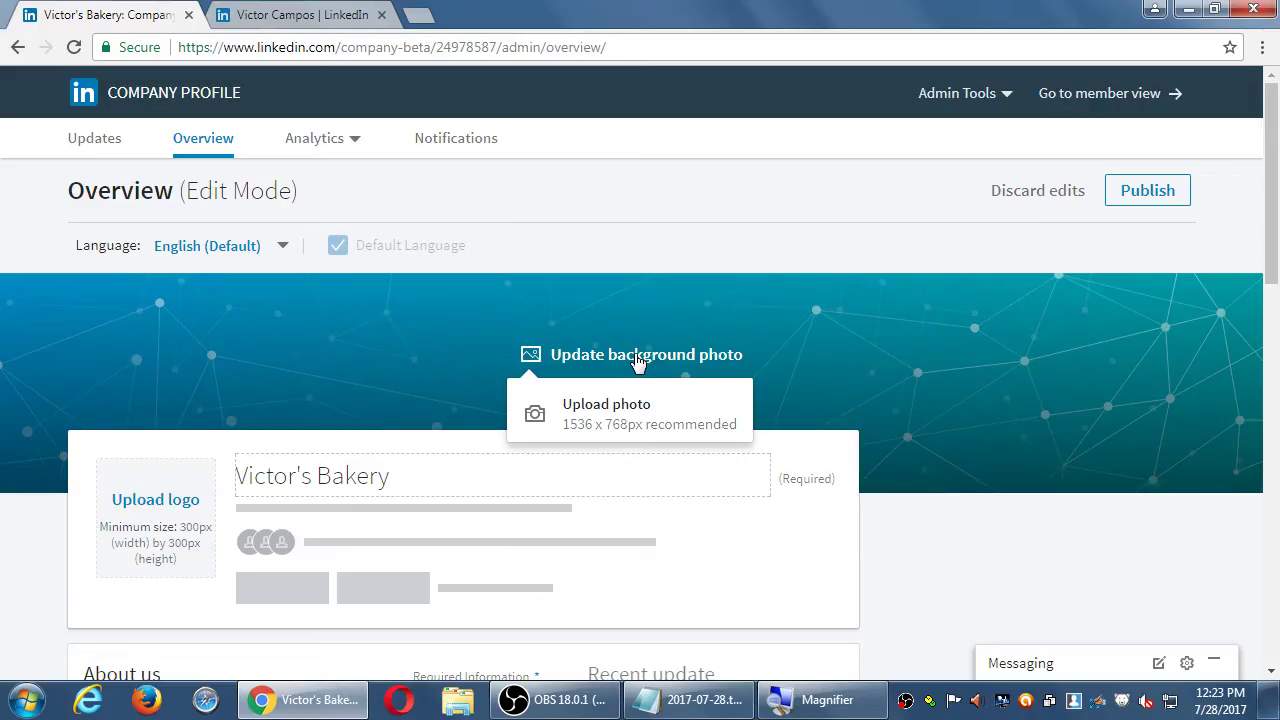
{"action": "key", "text": "alt+Tab"}
{"action": "type", "text": "1536 x 768"}
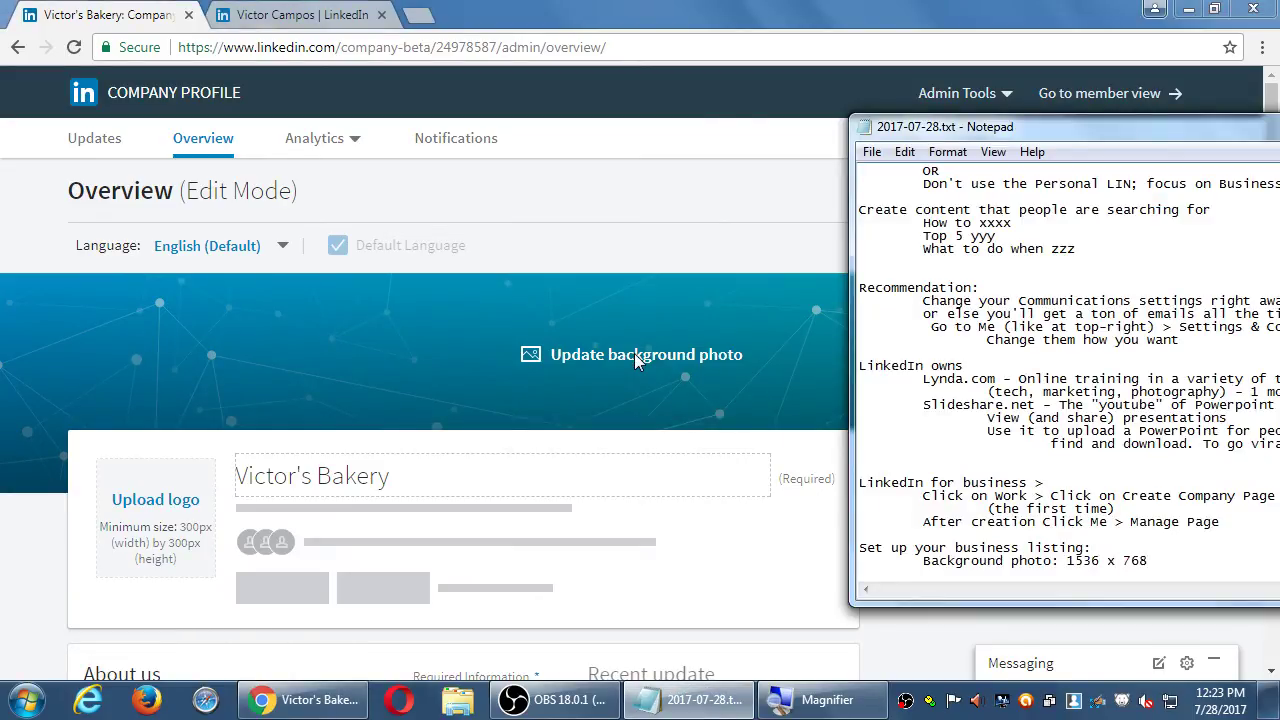
{"action": "type", "text": " pixels"}
Add the indented note line "Logo: 300px x 300px" below the background photo entry
{"action": "key", "text": "Return"}
{"action": "type", "text": "Logo"}
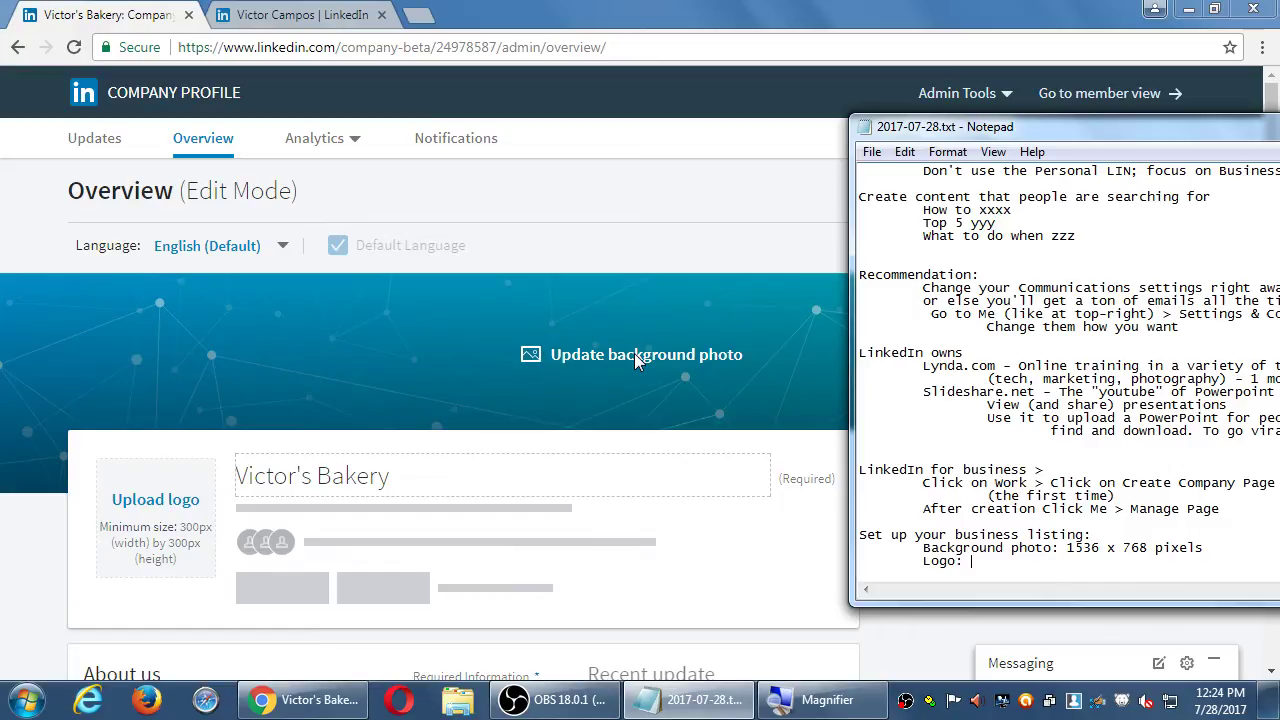
{"action": "type", "text": ": 300px x 300px"}
Switch to Chrome, try adding filler text to the company name on the Victor's Bakery page, and delete that text
{"action": "left_click", "coordinate": [26, 523]}
{"action": "scroll", "coordinate": [28, 523], "scroll_direction": "down", "scroll_amount": 2}
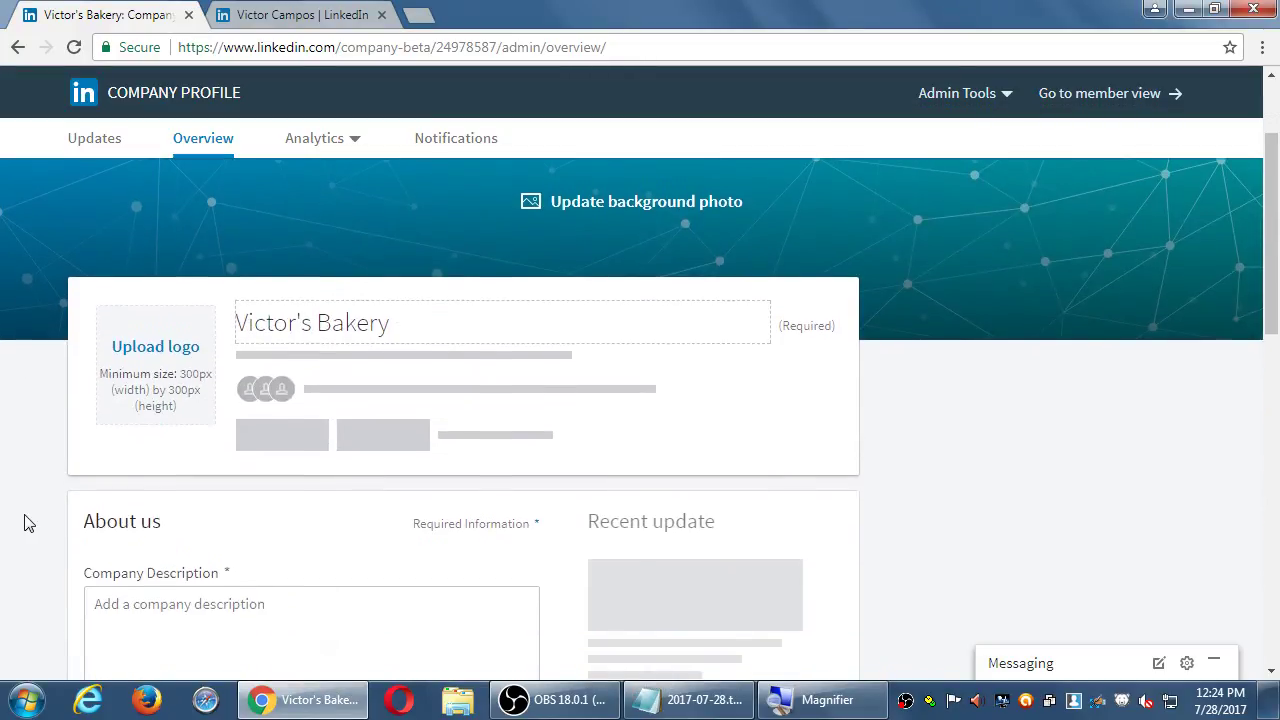
{"action": "left_click", "coordinate": [418, 316]}
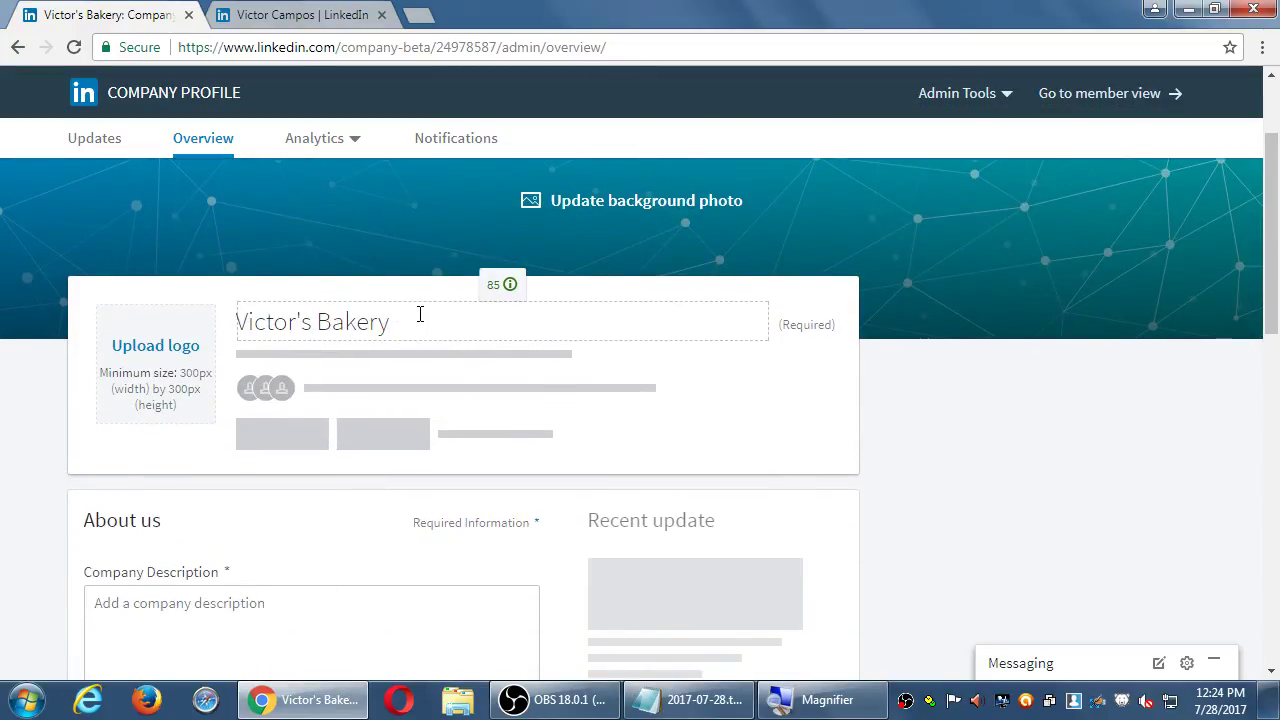
{"action": "type", "text": "ffdfgfgfgfdgdfdfdf"}
{"action": "double_click", "coordinate": [513, 305]}
{"action": "key", "text": "BackSpace"}
{"action": "key", "text": "BackSpace"}
{"action": "left_click", "coordinate": [43, 451]}
Check the About us section of the company page and add an indented "About us" line to the Notepad notes
{"action": "scroll", "coordinate": [46, 490], "scroll_direction": "down", "scroll_amount": 2}
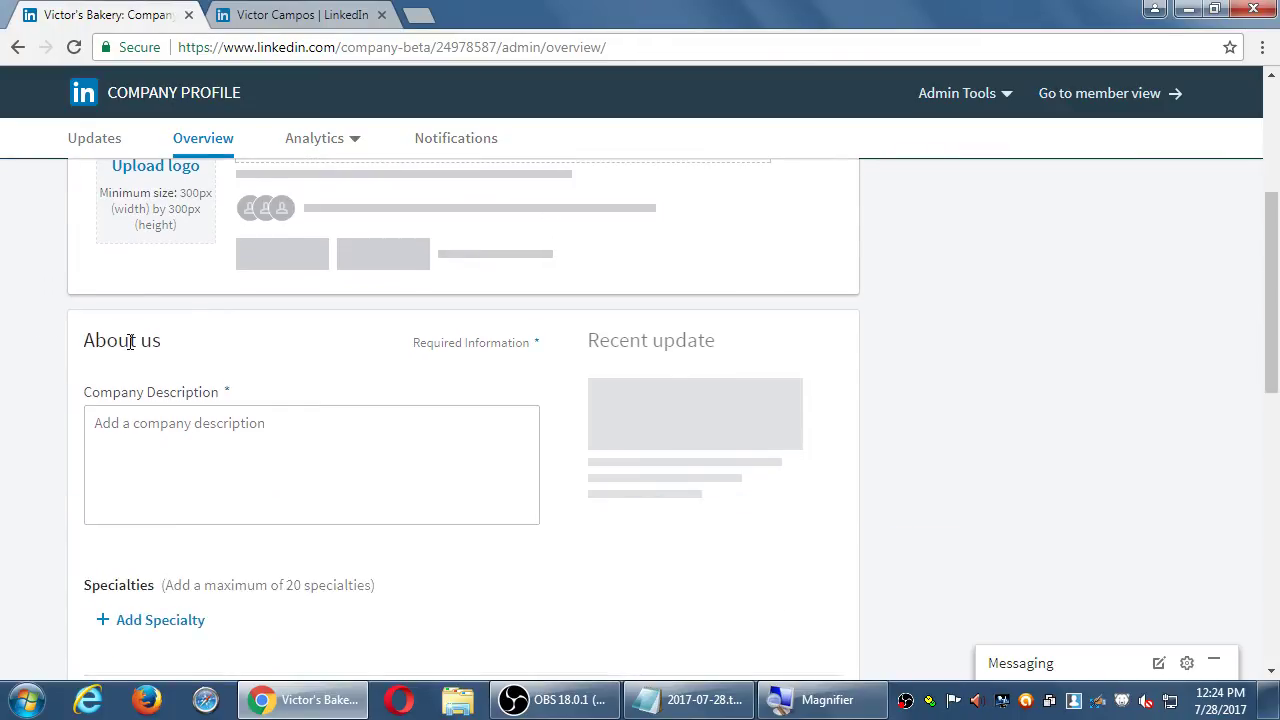
{"action": "left_click", "coordinate": [232, 396]}
{"action": "key", "text": "alt+Tab"}
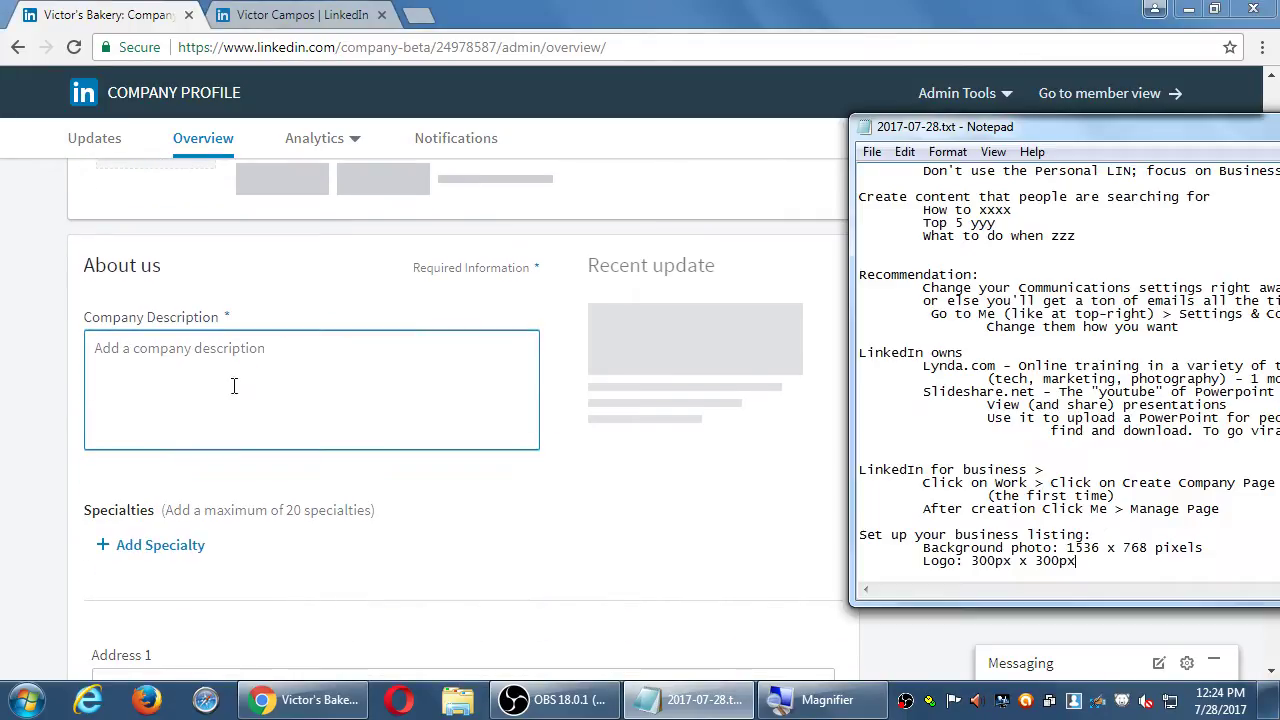
{"action": "key", "text": "ctrl+End"}
{"action": "type", "text": "About us"}
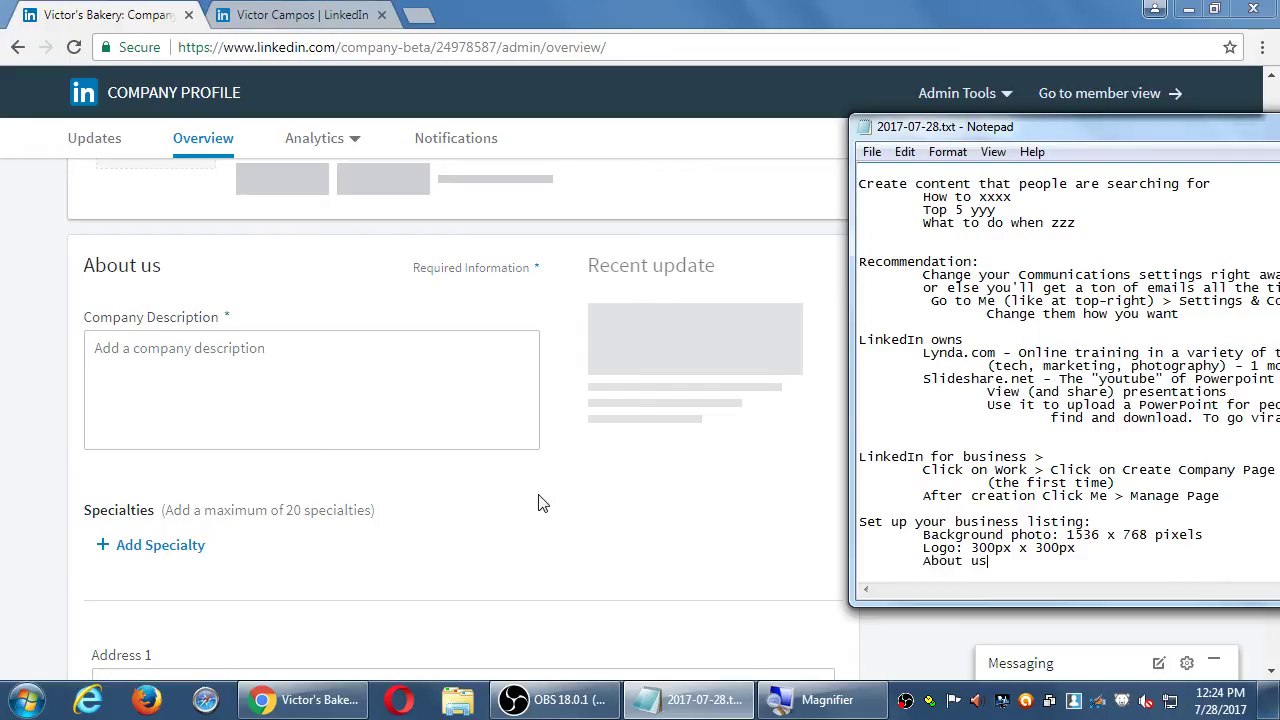
On the company page in Chrome, add "Cookies" as a specialty
{"action": "left_click", "coordinate": [57, 428]}
{"action": "scroll", "coordinate": [60, 425], "scroll_direction": "down", "scroll_amount": 1}
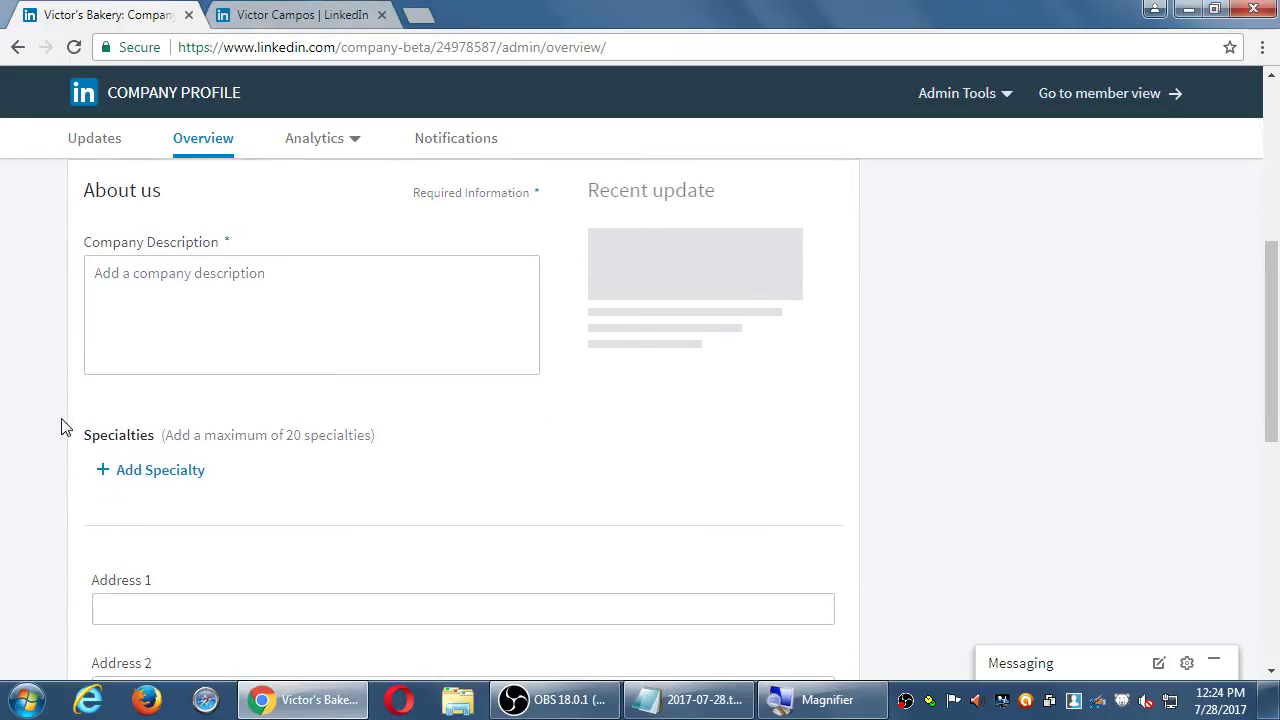
{"action": "left_click", "coordinate": [132, 416]}
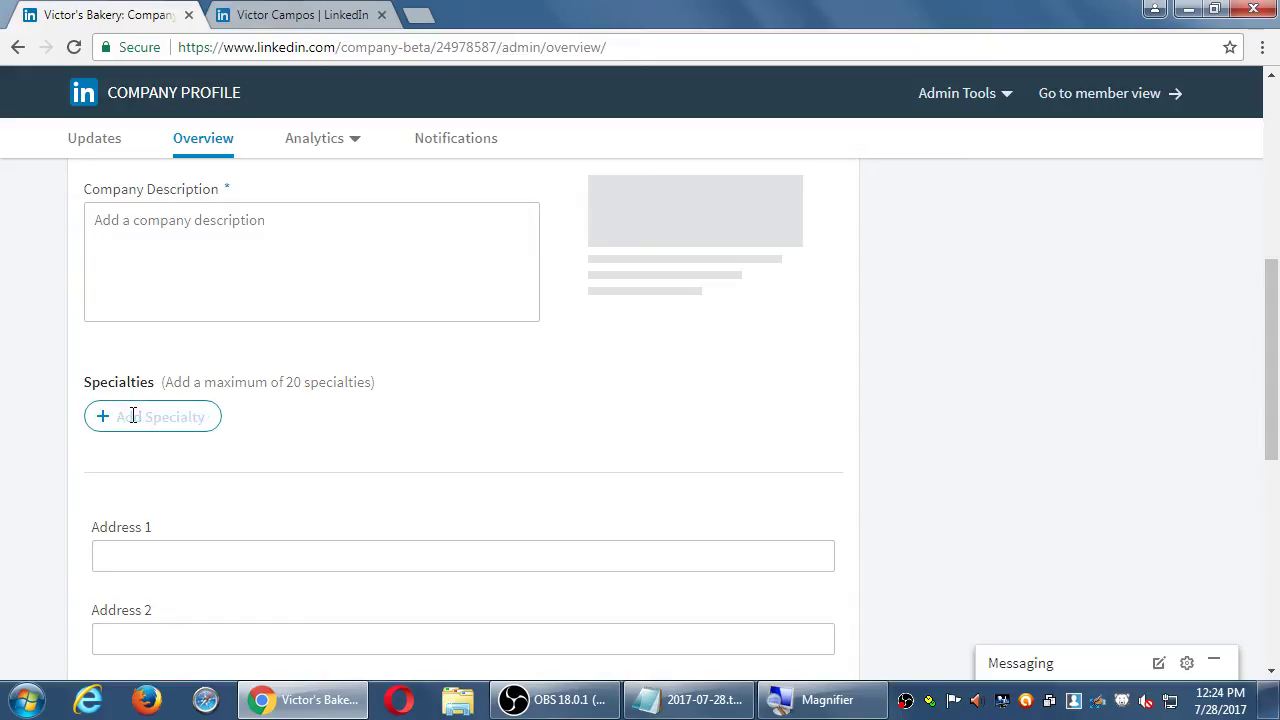
{"action": "type", "text": "Cookies"}
{"action": "key", "text": "Return"}
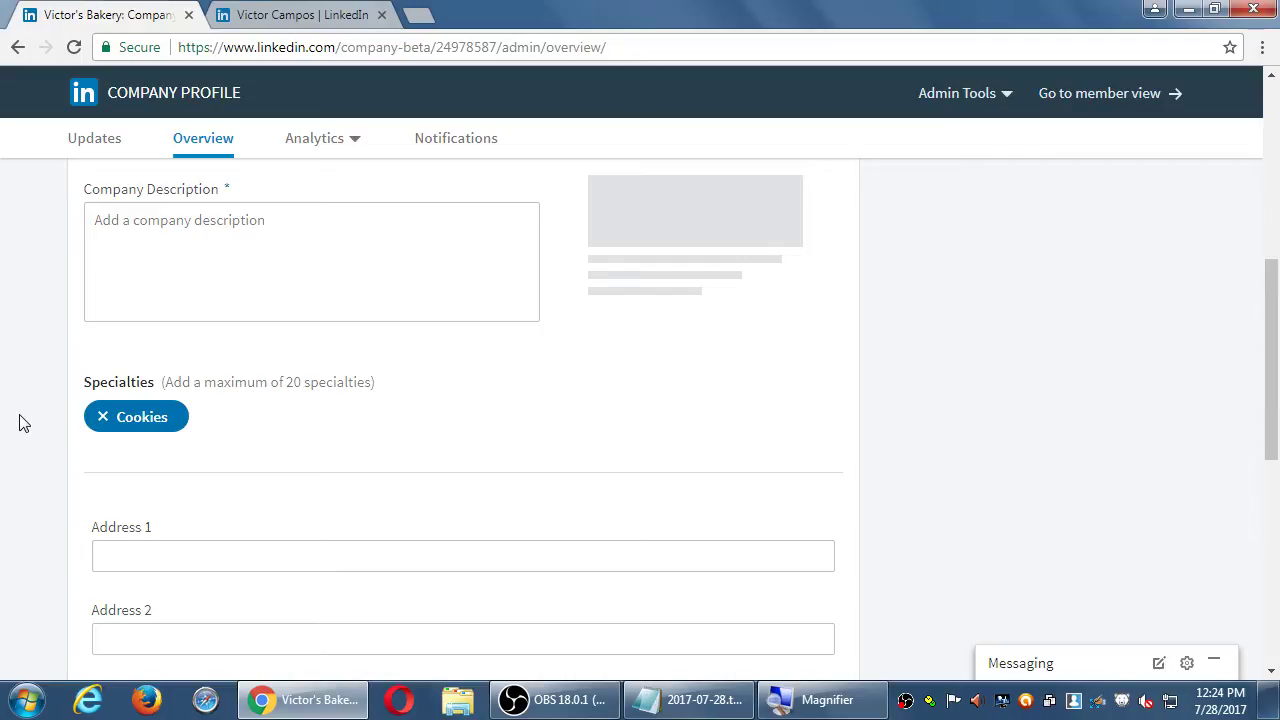
Replace the Cookies specialty with "Affordable Baking"
{"action": "left_click", "coordinate": [108, 428]}
{"action": "left_click", "coordinate": [153, 418]}
{"action": "type", "text": "Affor"}
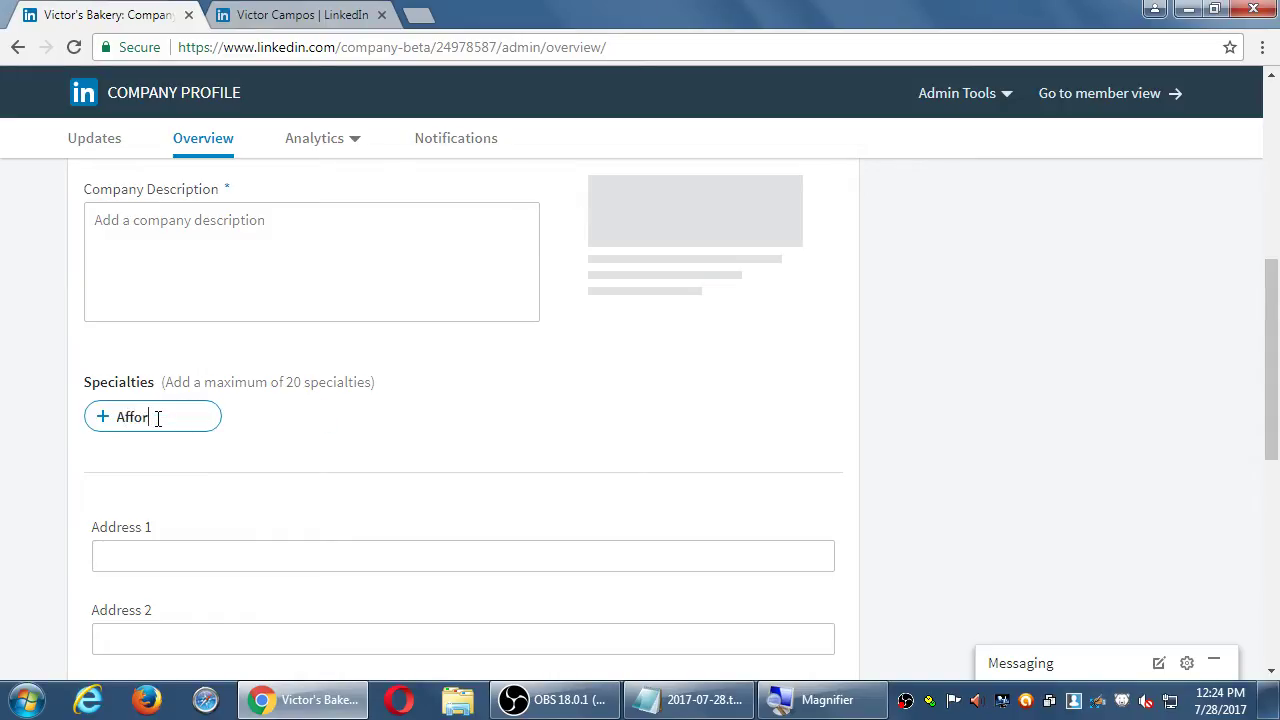
{"action": "type", "text": "dable Baking"}
{"action": "key", "text": "Return"}
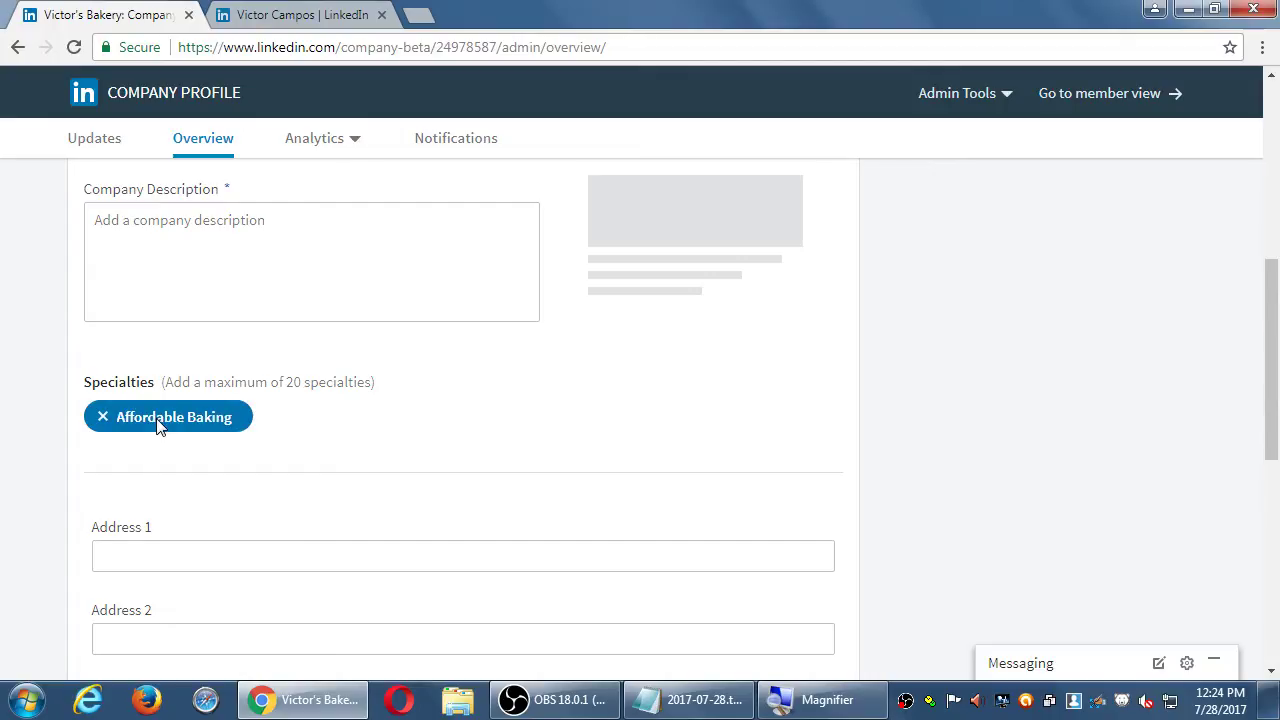
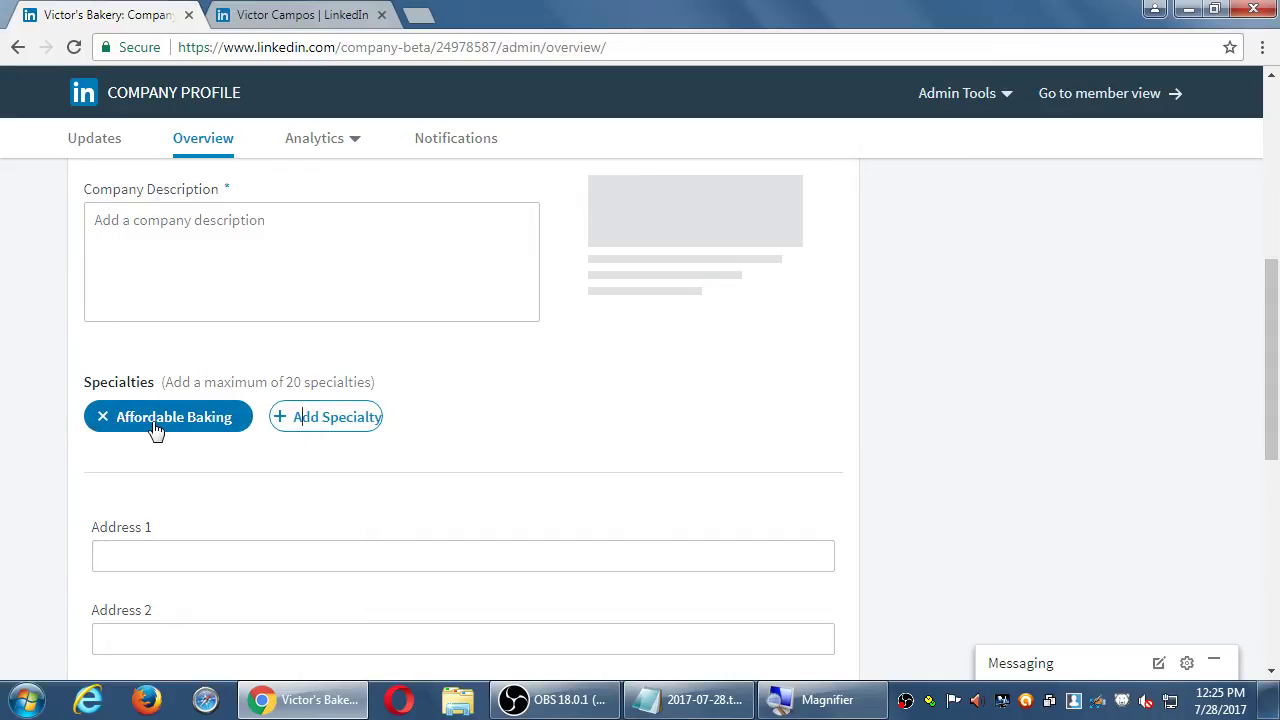
Try a second specialty, "Soemthing crazy", and remove both specialties from the company page
{"action": "left_click", "coordinate": [310, 418]}
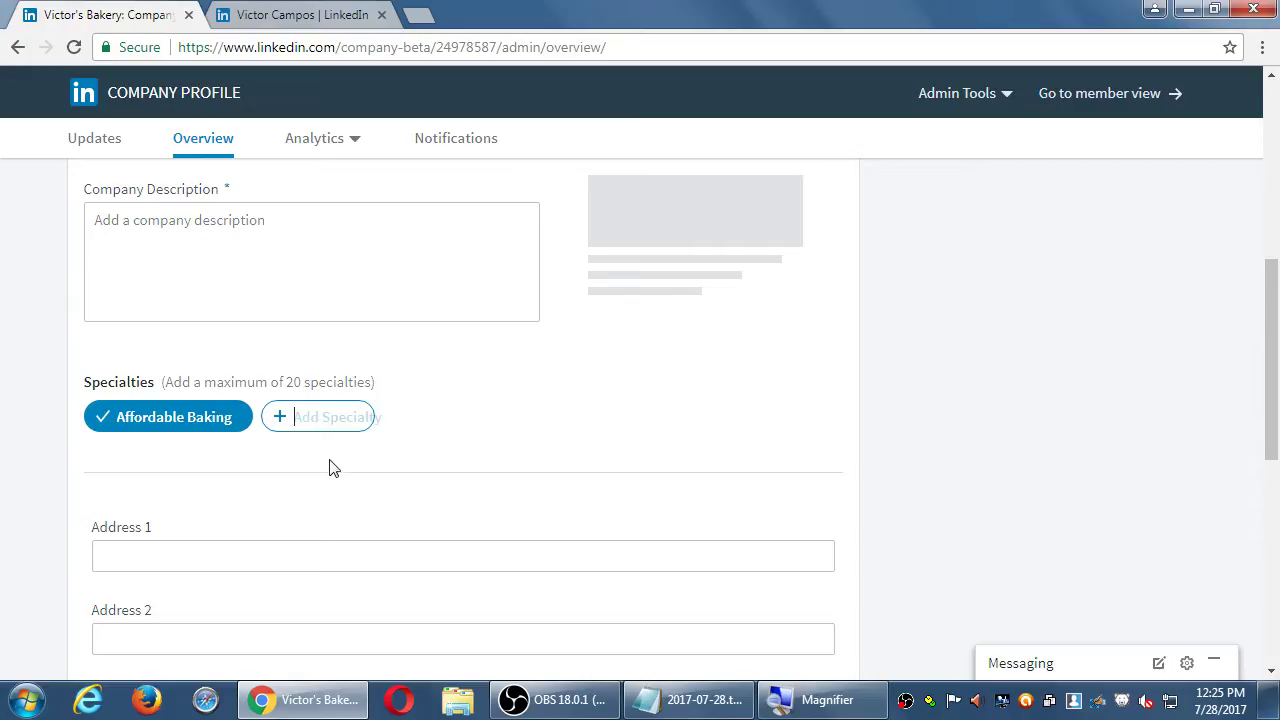
{"action": "type", "text": "Soemthing crazy"}
{"action": "key", "text": "Return"}
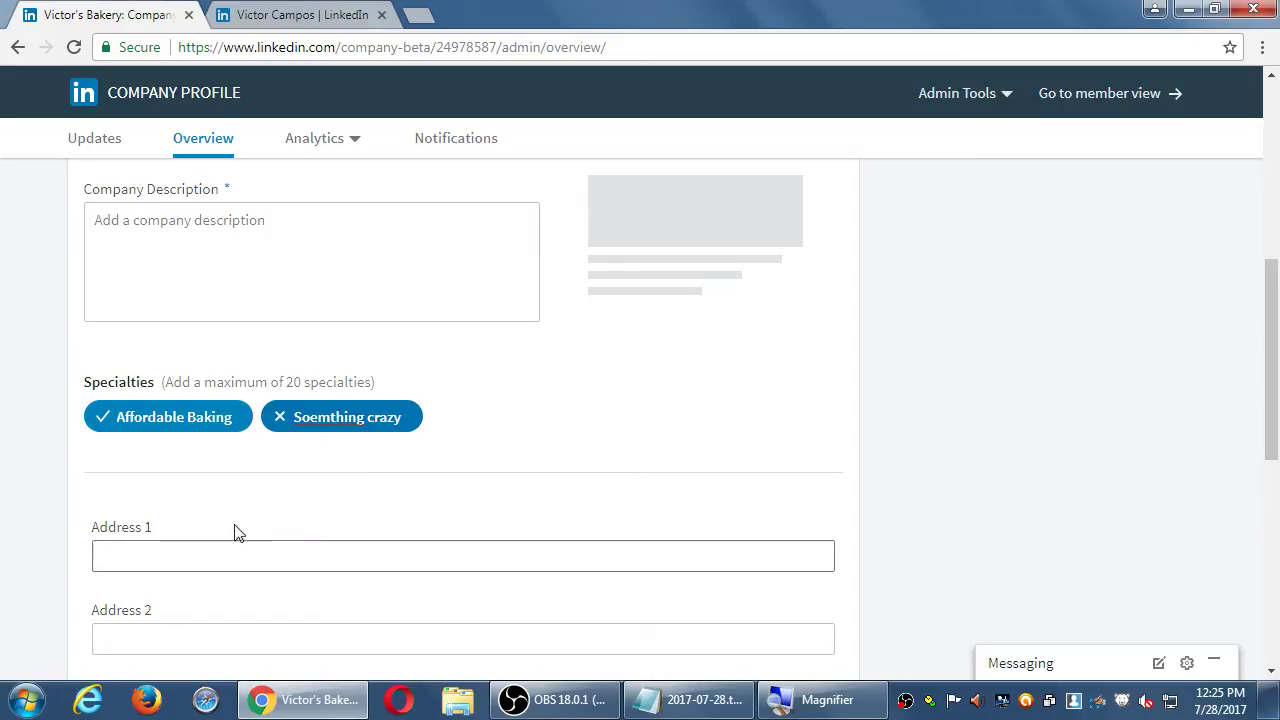
{"action": "left_click", "coordinate": [131, 483]}
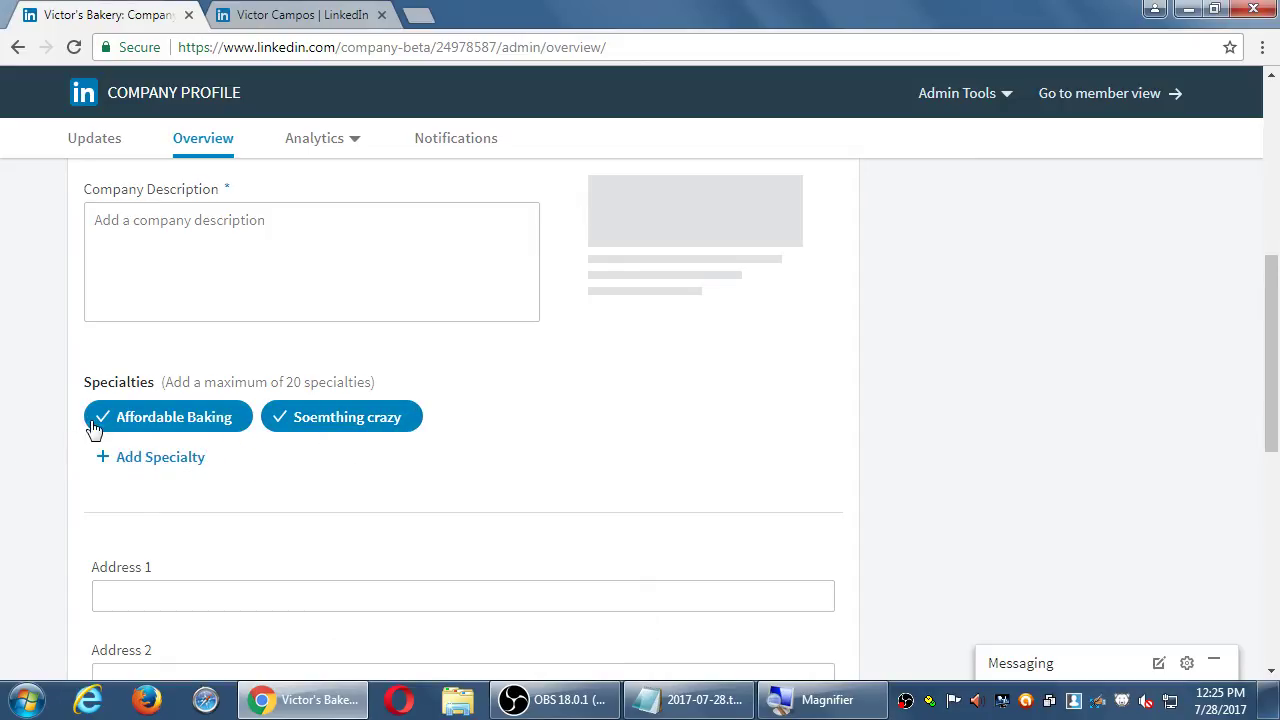
{"action": "left_click", "coordinate": [281, 420]}
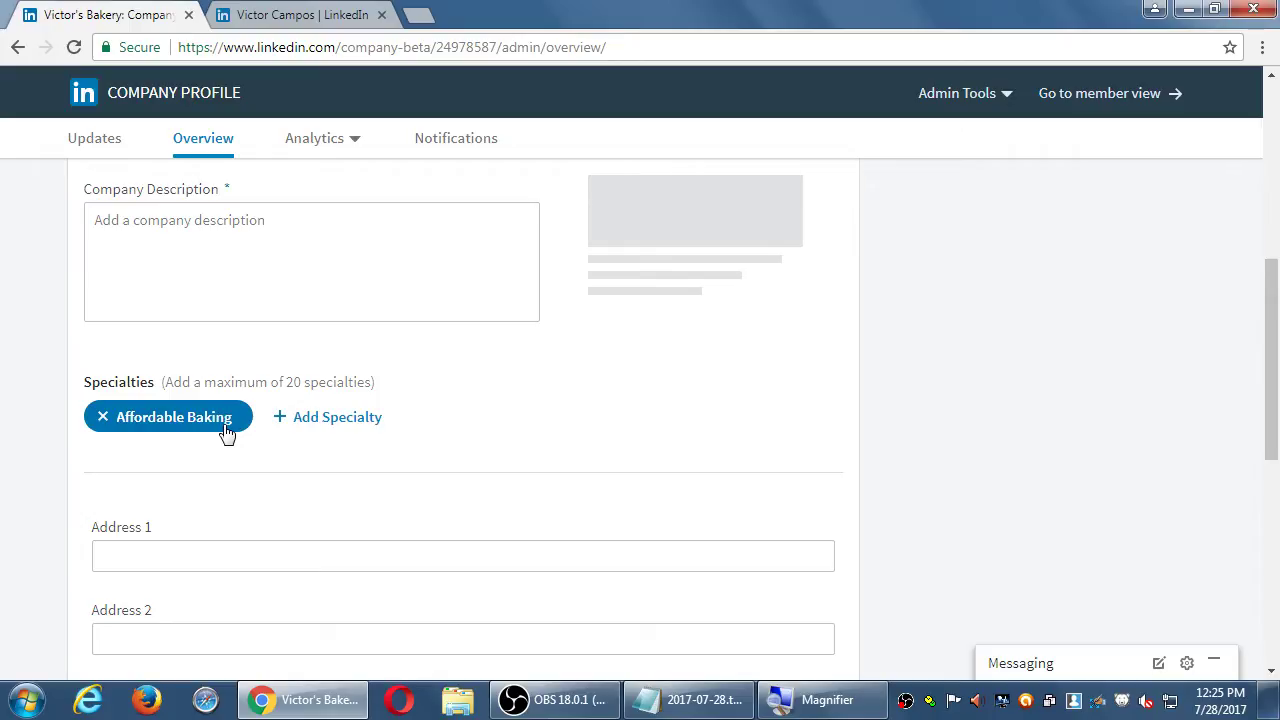
{"action": "left_click", "coordinate": [103, 418]}
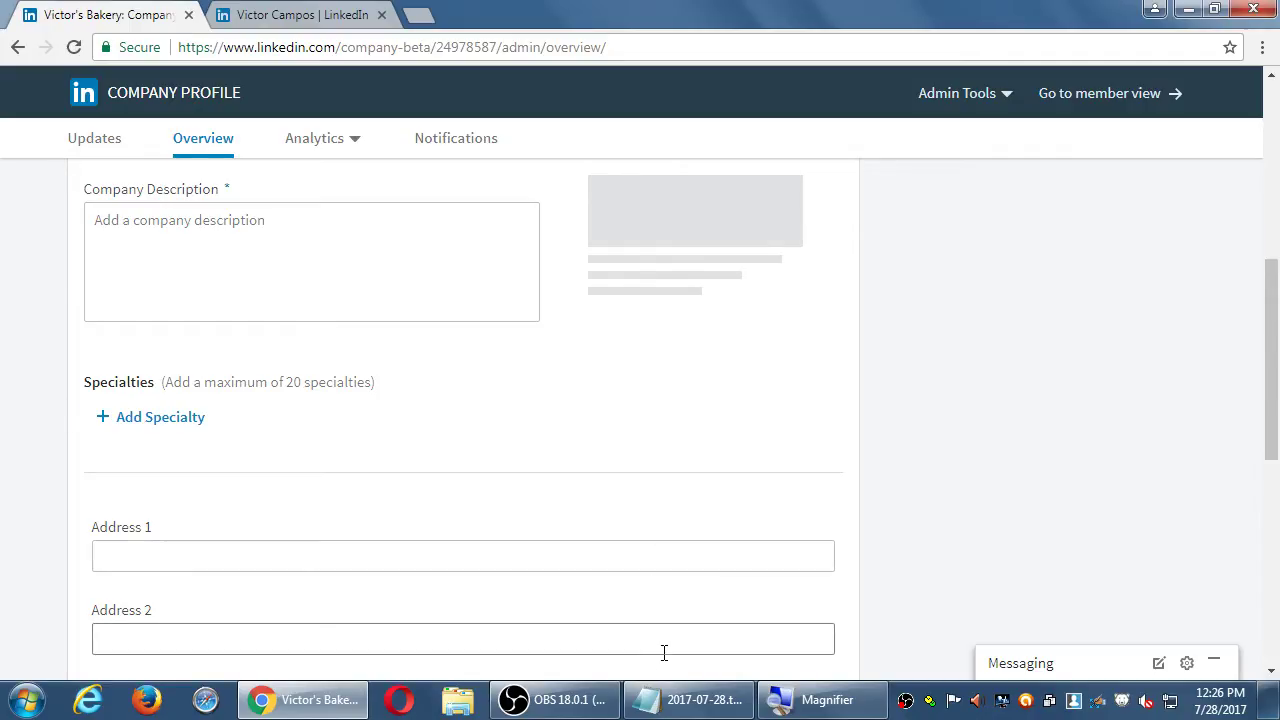
In the Notepad notes, complete the About us line with "Paragraph of info about the biz" and add "Specialties: Keywords about the biz"
{"action": "left_click", "coordinate": [675, 702]}
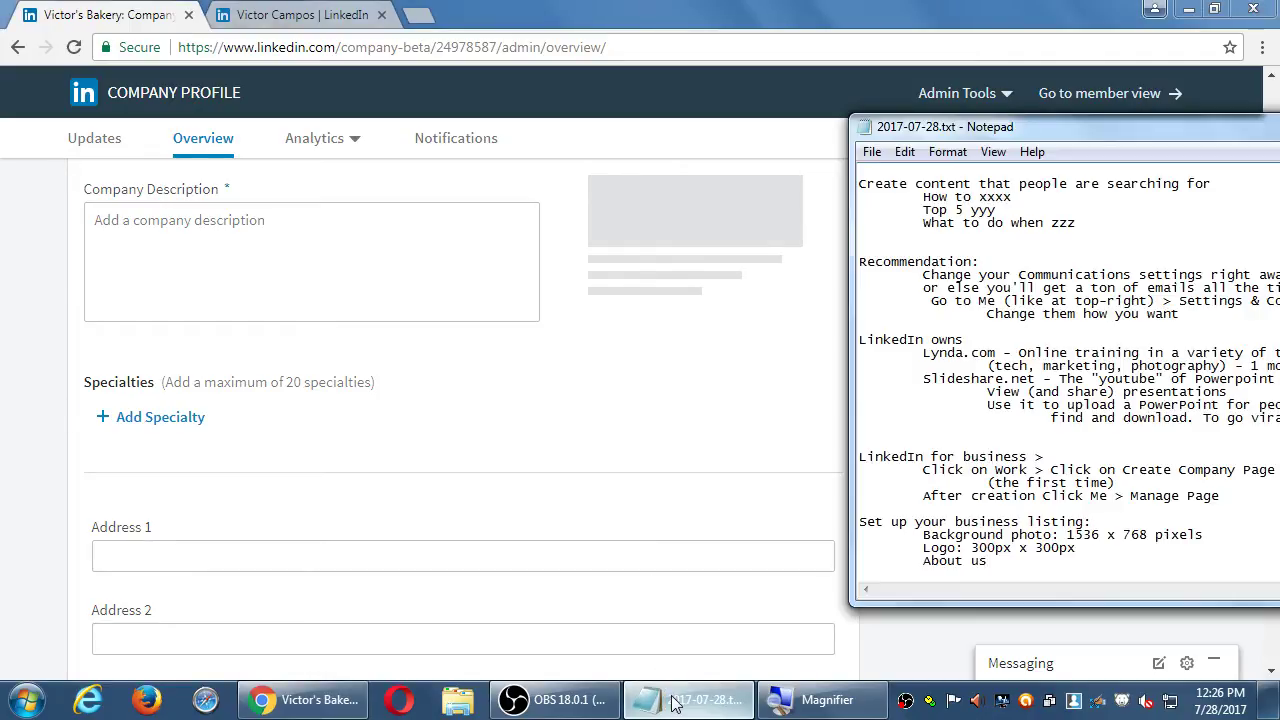
{"action": "type", "text": "Paragraph of info about the biz"}
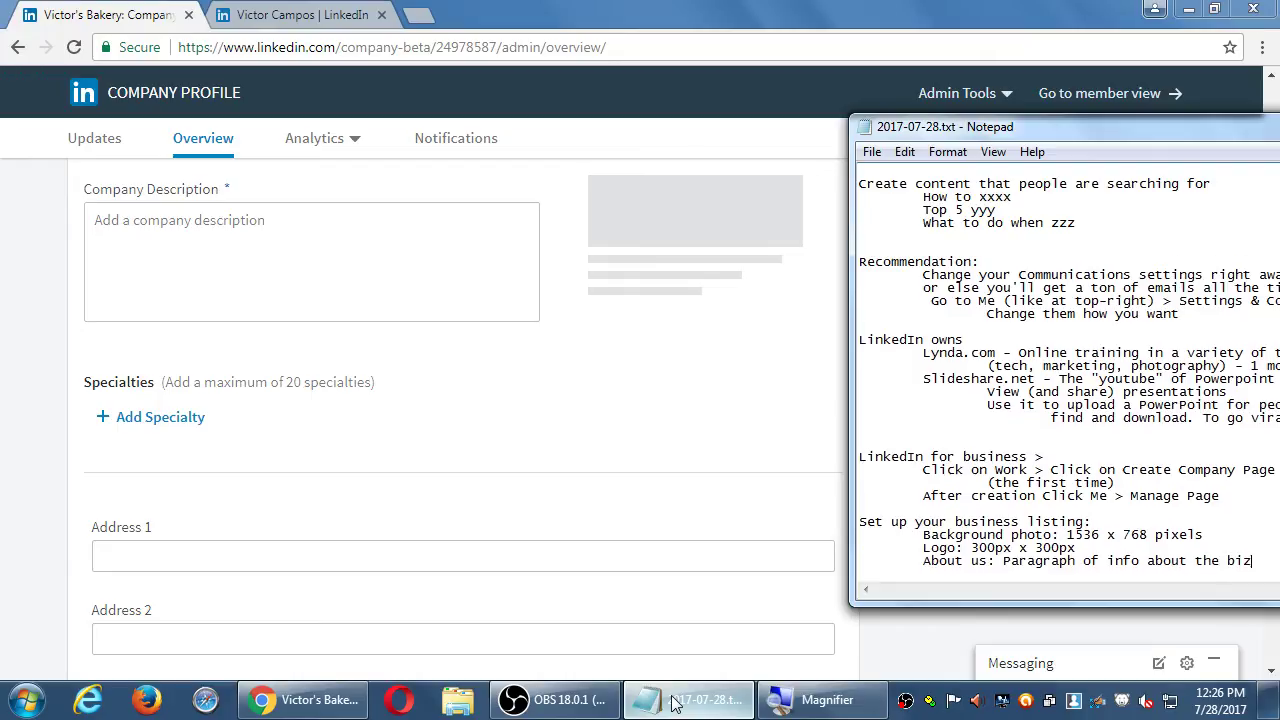
{"action": "key", "text": "Return"}
{"action": "key", "text": "Tab"}
{"action": "type", "text": "Specia"}
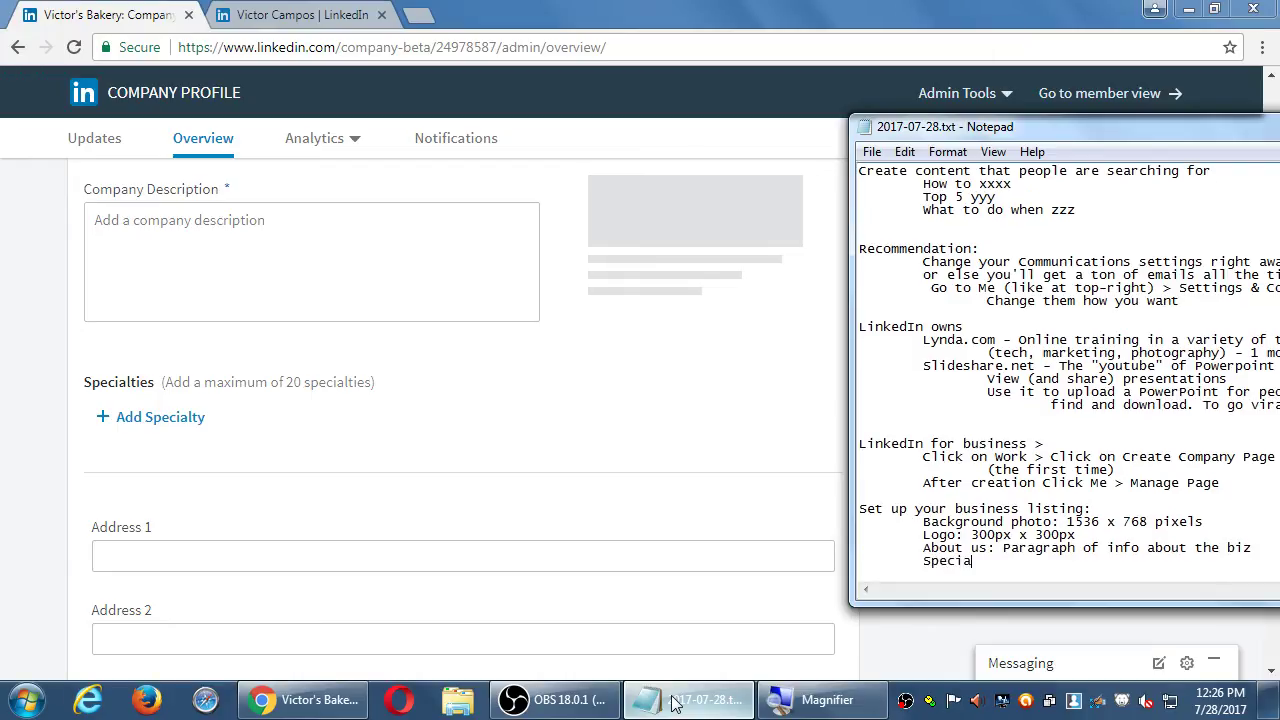
{"action": "type", "text": "lties: Keyword"}
{"action": "key", "text": "BackSpace"}
{"action": "type", "text": "s about the biz"}
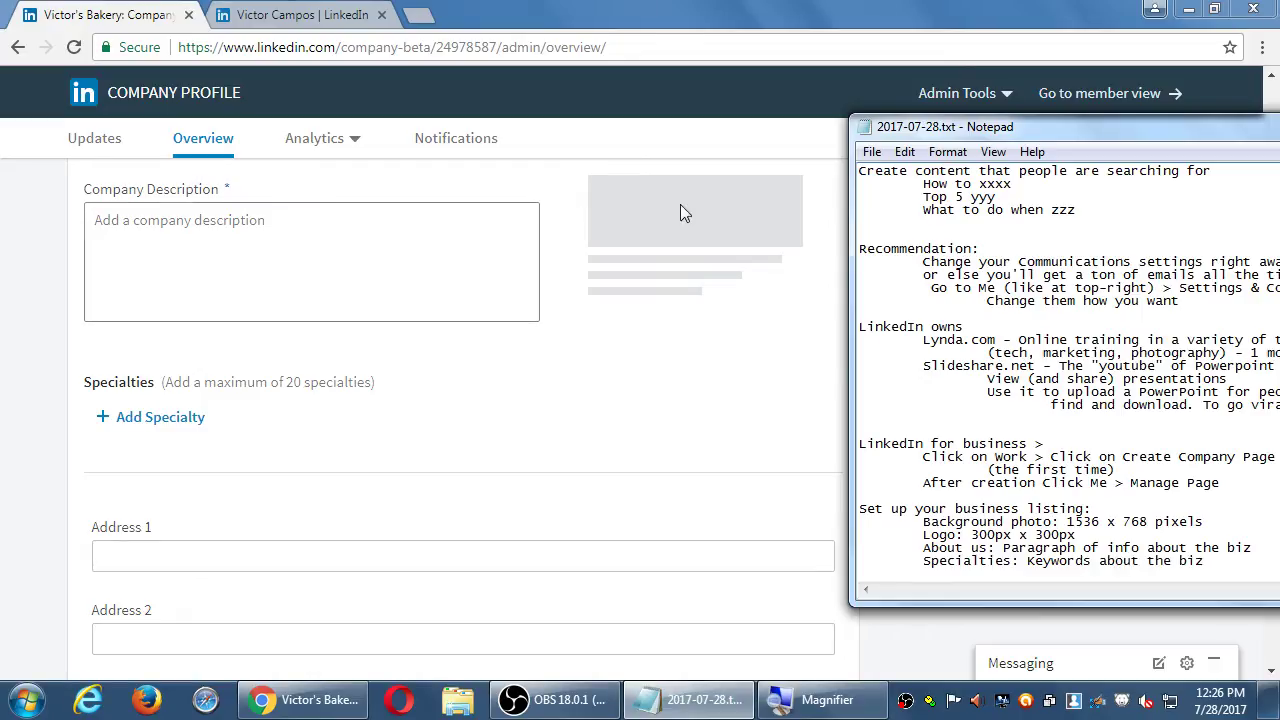
Move the notes window further into view, and return to Chrome to review the company page's address and business detail fields
{"action": "left_click_drag", "start_coordinate": [937, 138], "coordinate": [815, 138]}
{"action": "left_click_drag", "start_coordinate": [649, 100], "coordinate": [653, 100]}
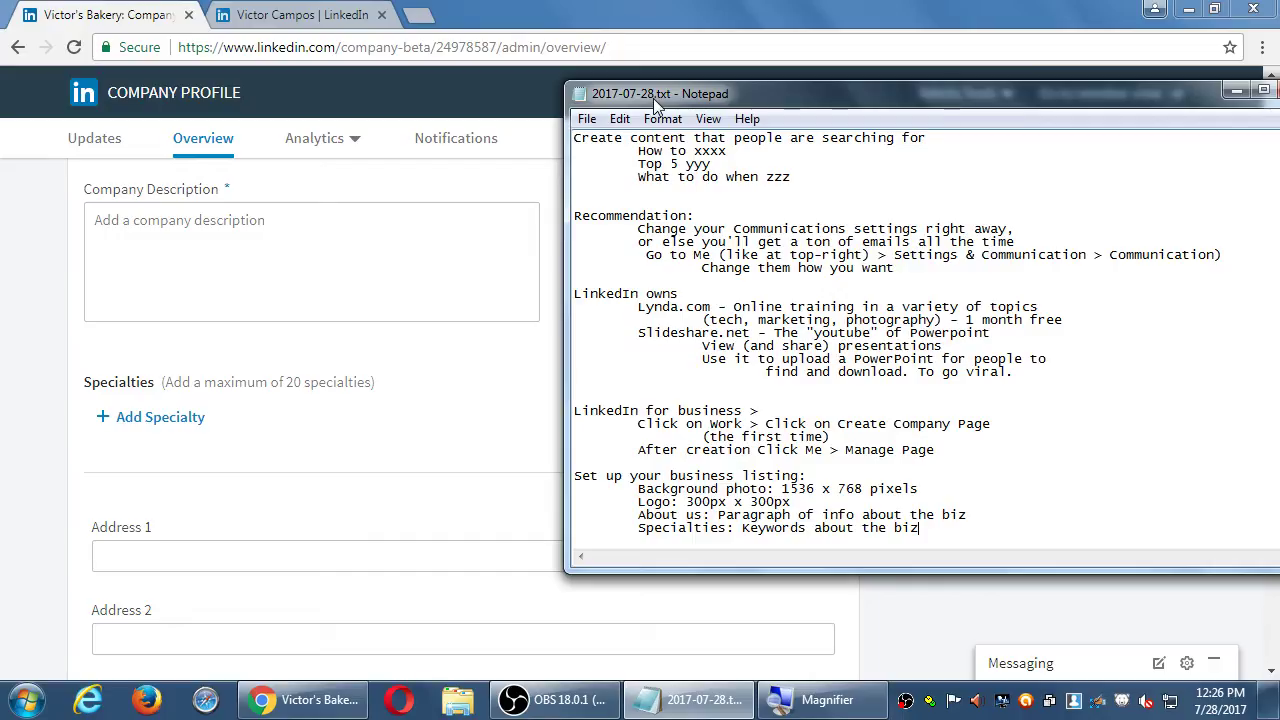
{"action": "left_click", "coordinate": [66, 296]}
{"action": "scroll", "coordinate": [75, 297], "scroll_direction": "down", "scroll_amount": 2}
{"action": "scroll", "coordinate": [76, 296], "scroll_direction": "down", "scroll_amount": 2}
{"action": "scroll", "coordinate": [68, 296], "scroll_direction": "up", "scroll_amount": 1}
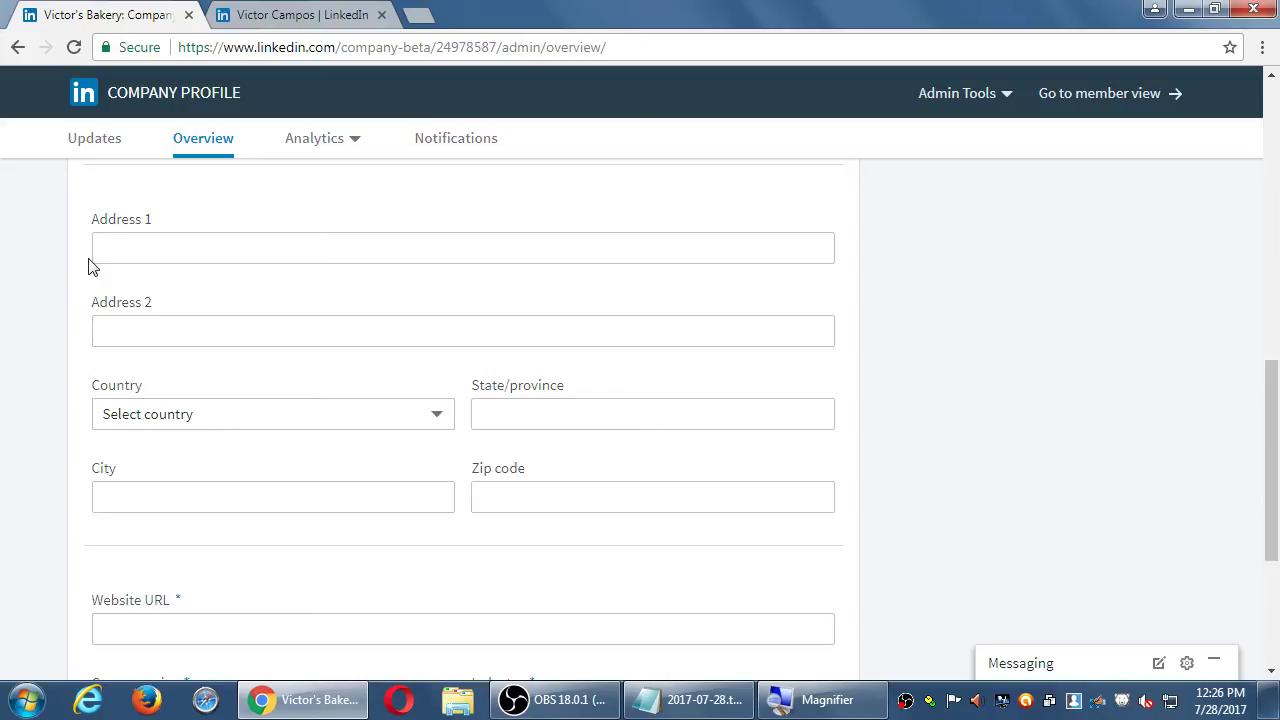
{"action": "scroll", "coordinate": [88, 266], "scroll_direction": "down", "scroll_amount": 2}
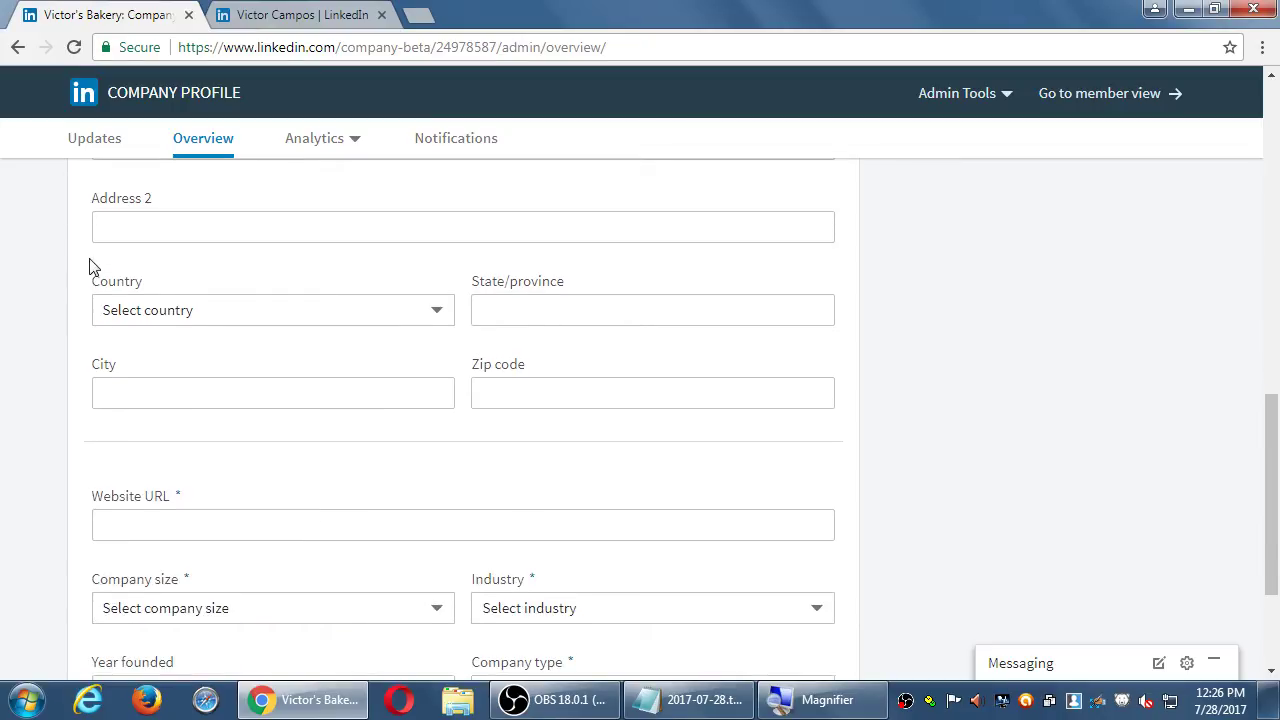
{"action": "scroll", "coordinate": [63, 289], "scroll_direction": "down", "scroll_amount": 4}
{"action": "left_click", "coordinate": [145, 296]}
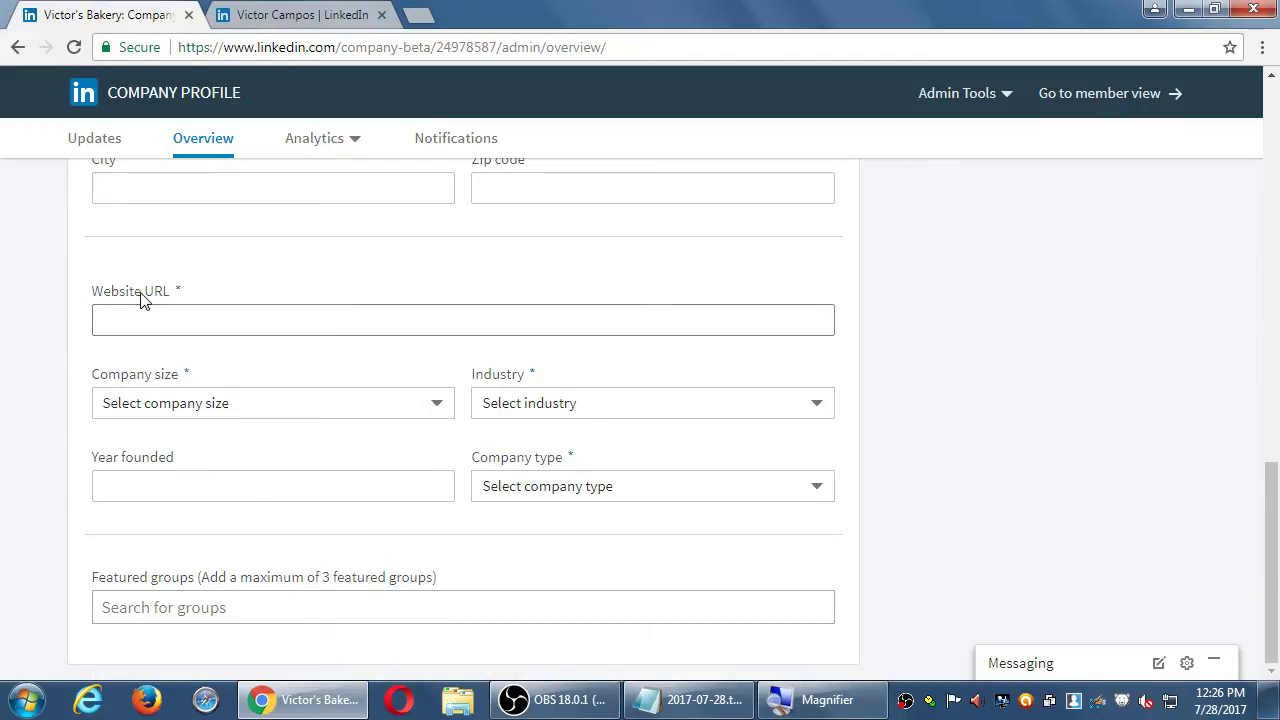
{"action": "left_click", "coordinate": [188, 318]}
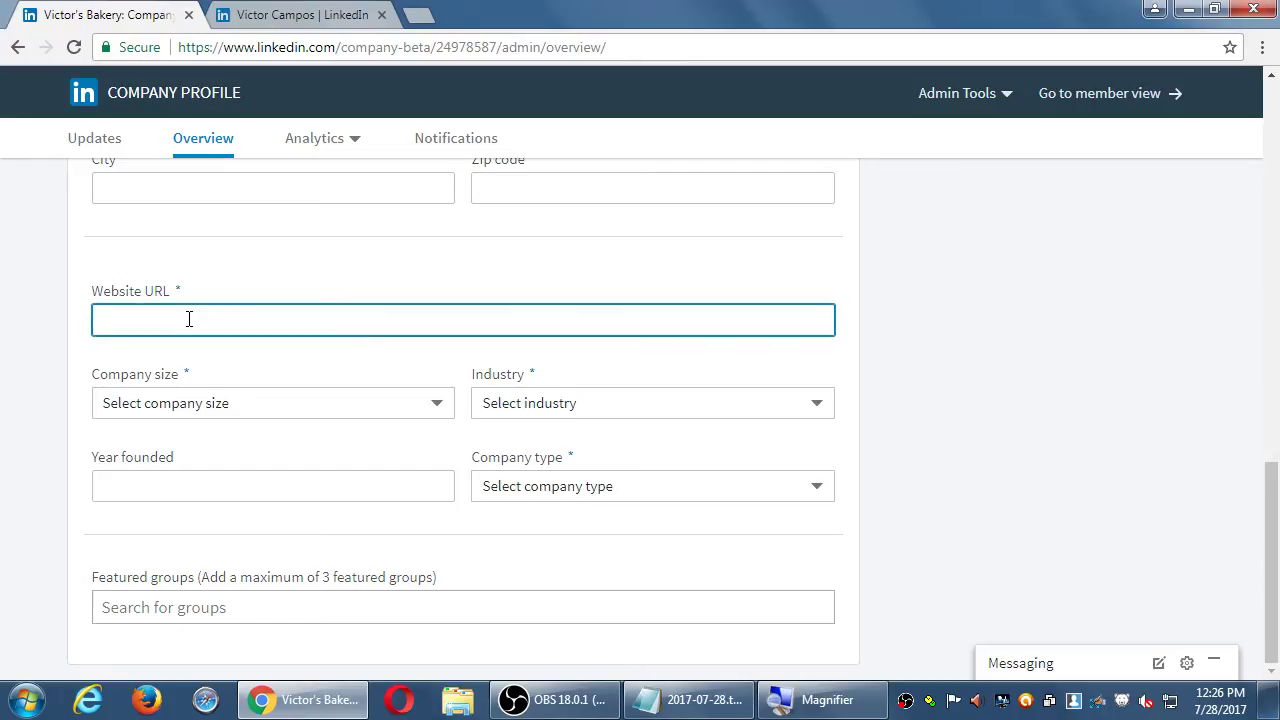
{"action": "type", "text": "http://example.com"}
{"action": "key", "text": "ctrl+a"}
{"action": "key", "text": "BackSpace"}
{"action": "type", "text": "http://facebook.com/mybiz"}
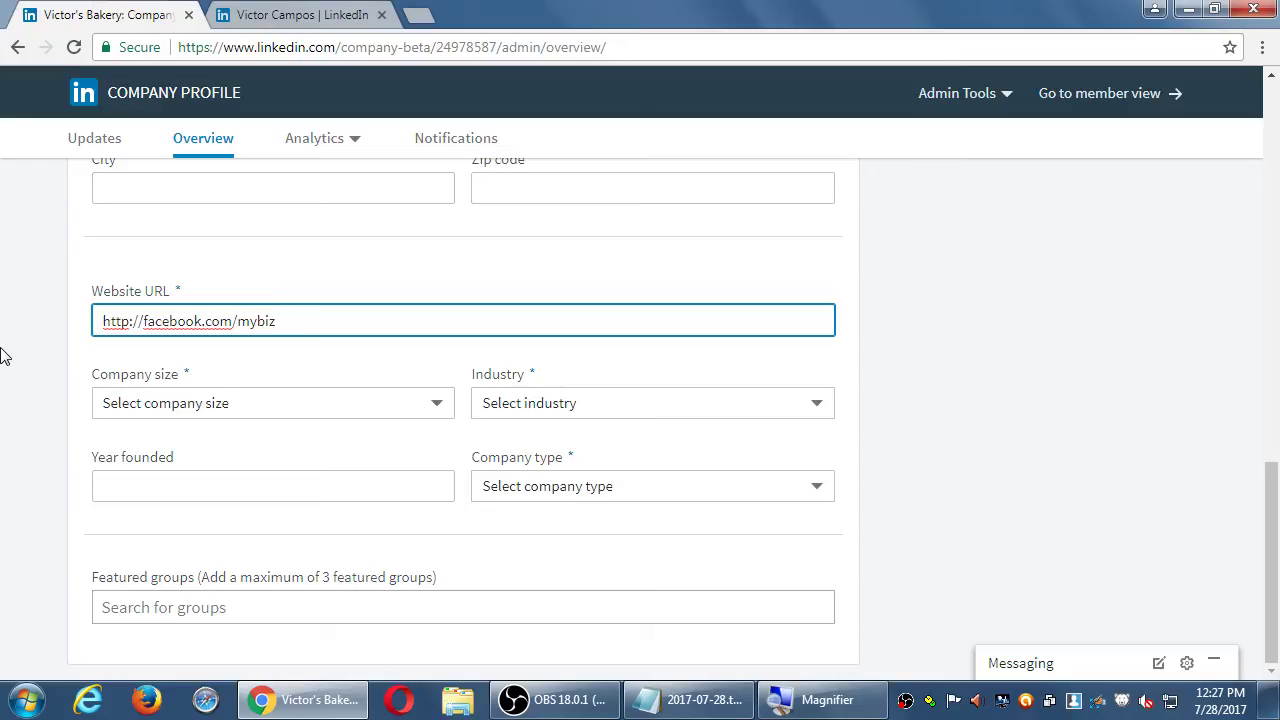
{"action": "key", "text": "ctrl+a"}
{"action": "type", "text": "http://"}
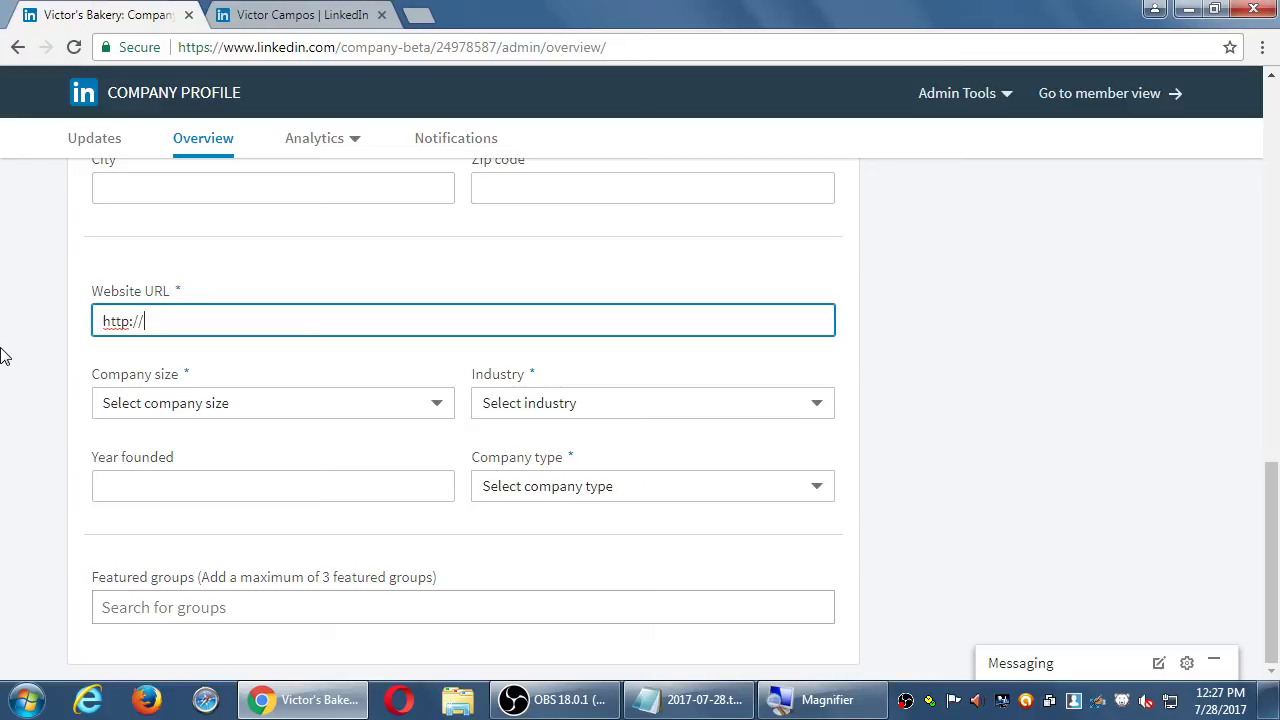
{"action": "type", "text": "linkedin.com/in/victorcampos"}
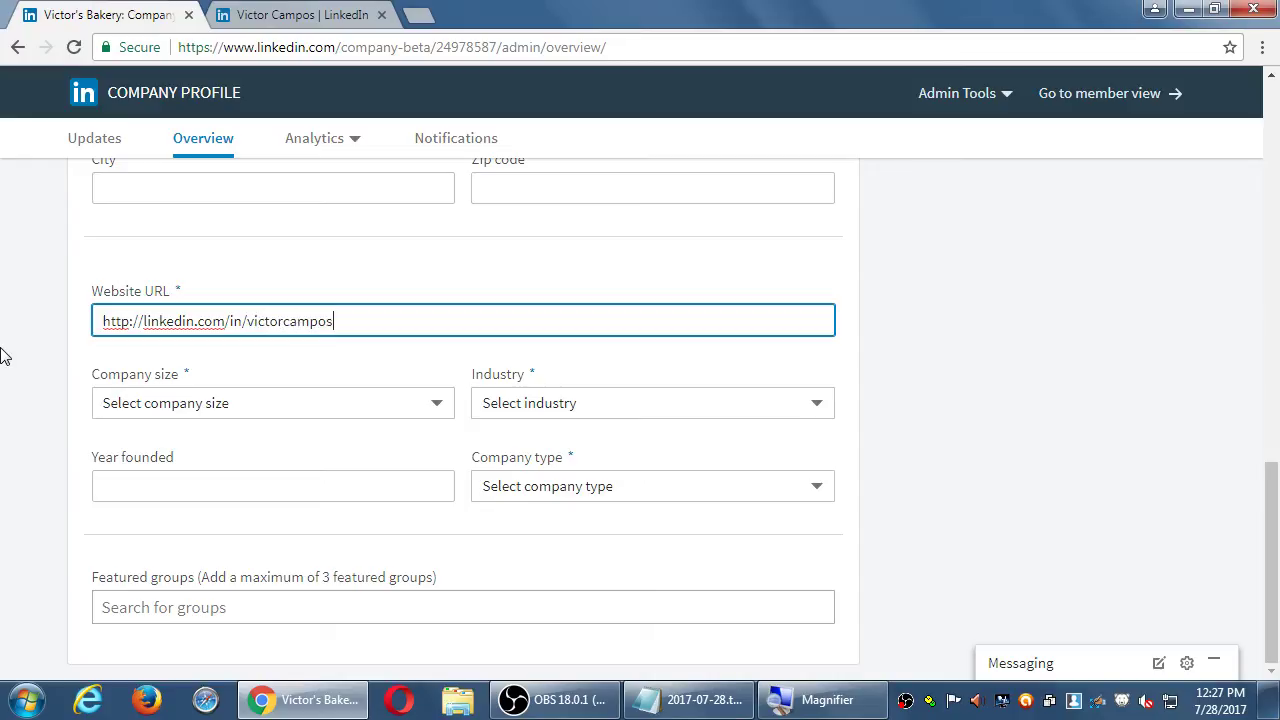
{"action": "key", "text": "Tab"}
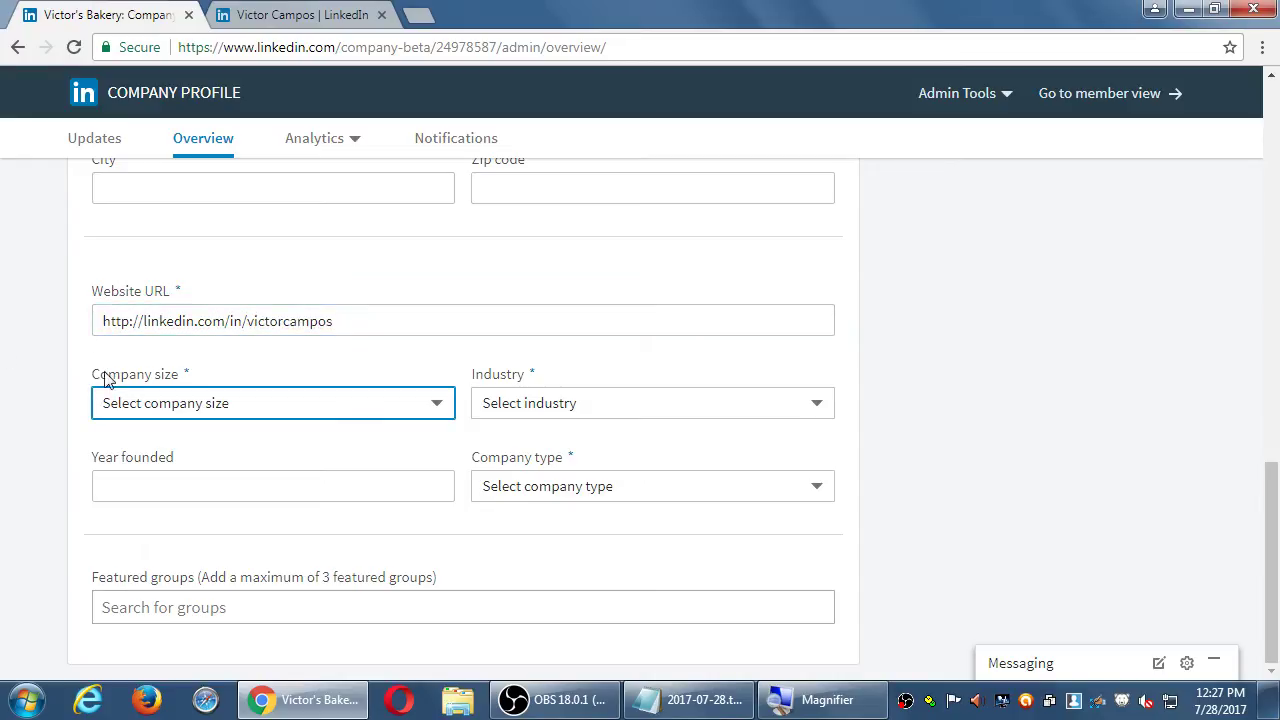
Try 51-200 employees as the company size, and set it to 2-10 employees instead
{"action": "left_click", "coordinate": [142, 402]}
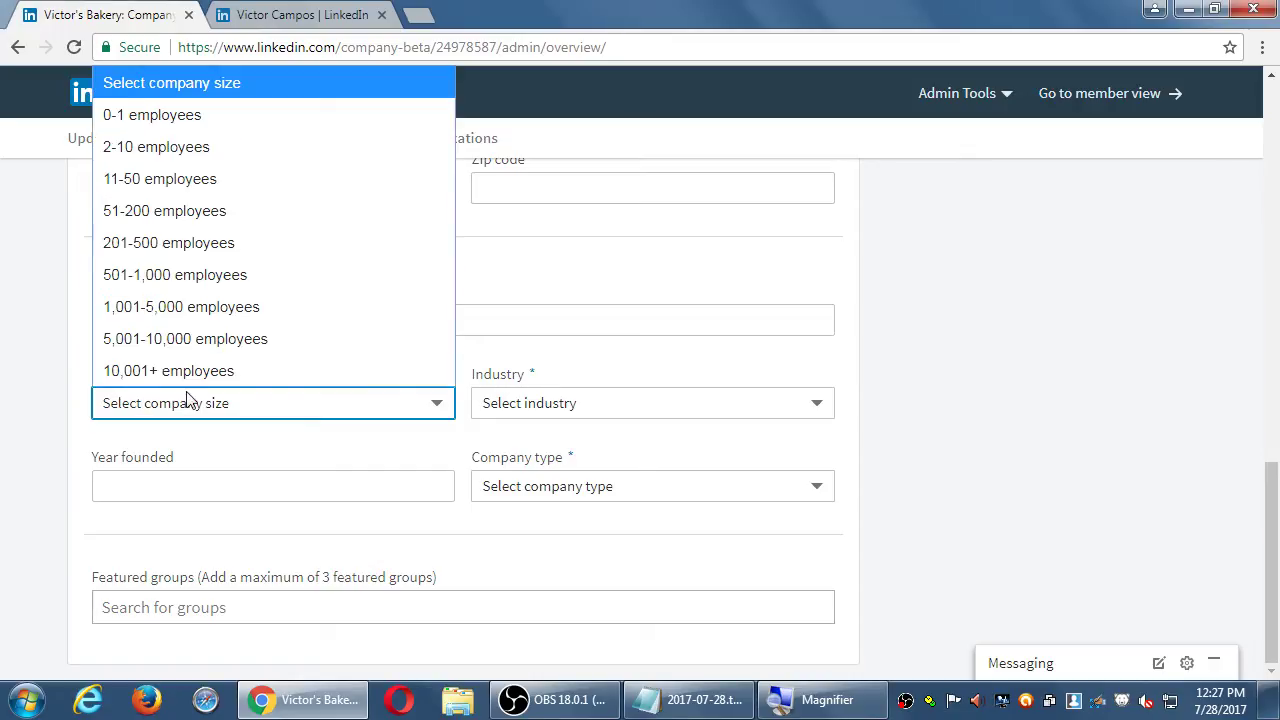
{"action": "left_click", "coordinate": [70, 316]}
{"action": "left_click", "coordinate": [133, 416]}
{"action": "left_click", "coordinate": [237, 213]}
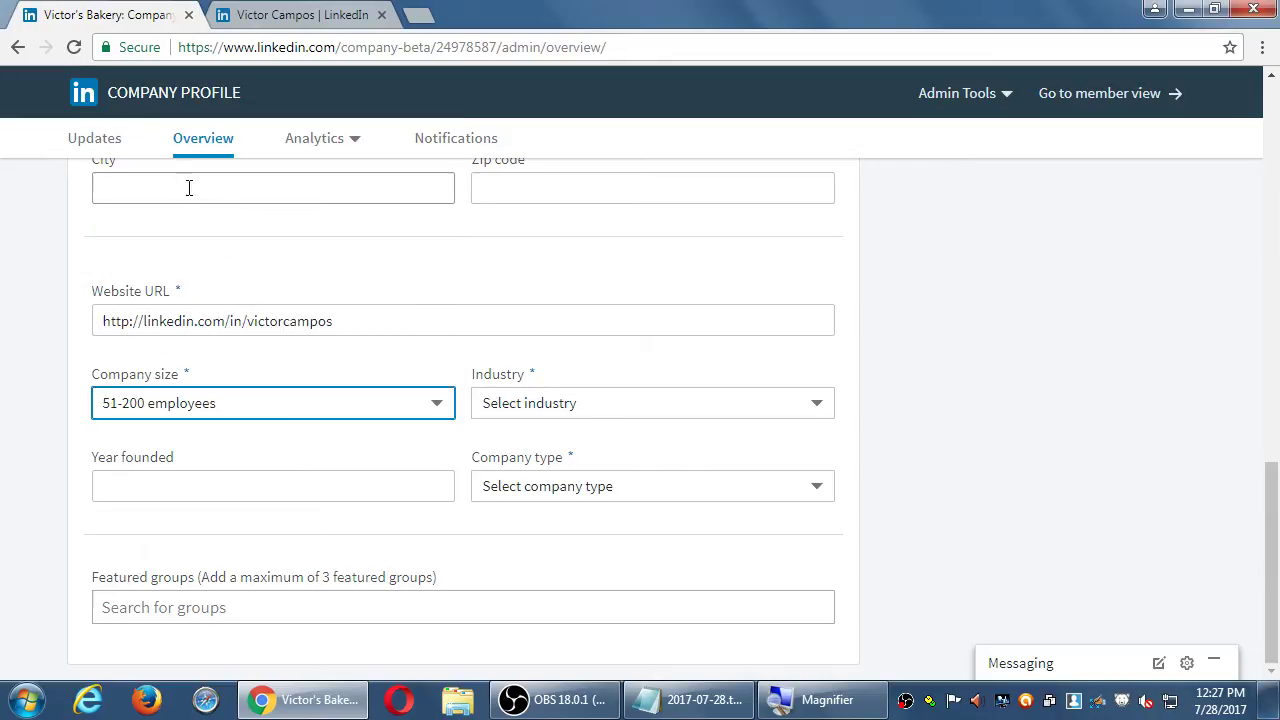
{"action": "left_click", "coordinate": [175, 400]}
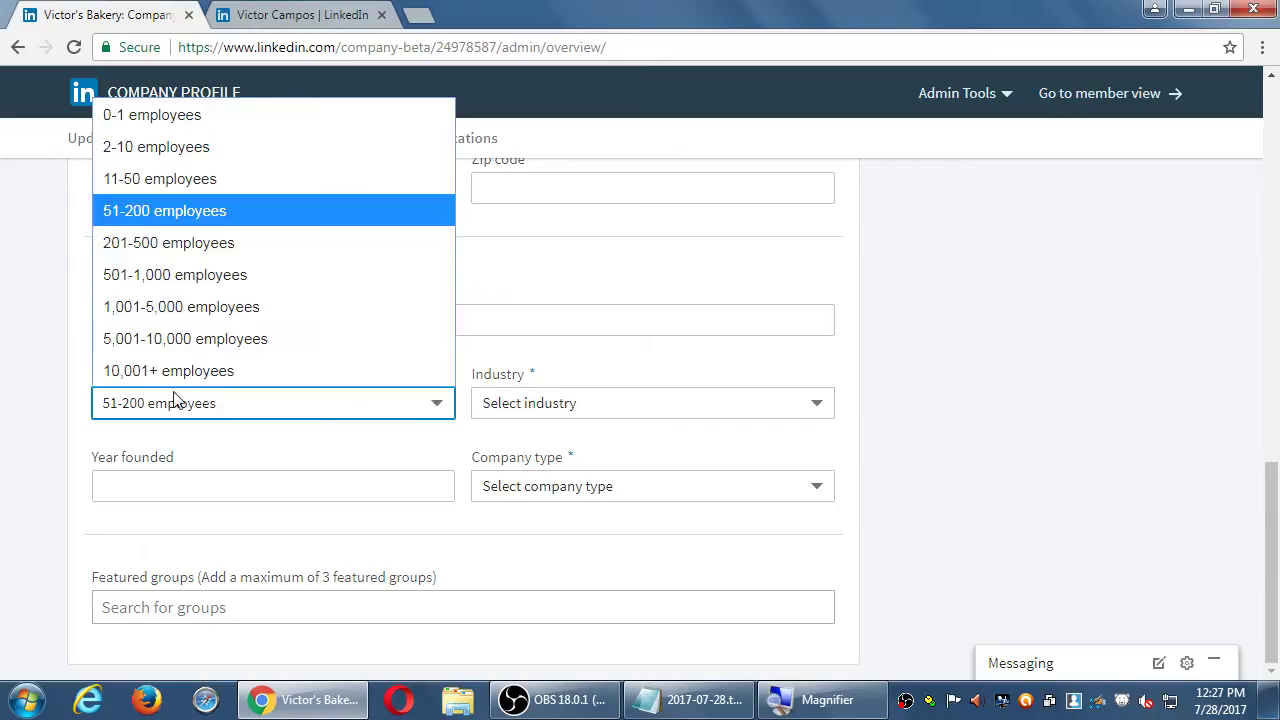
{"action": "left_click", "coordinate": [176, 147]}
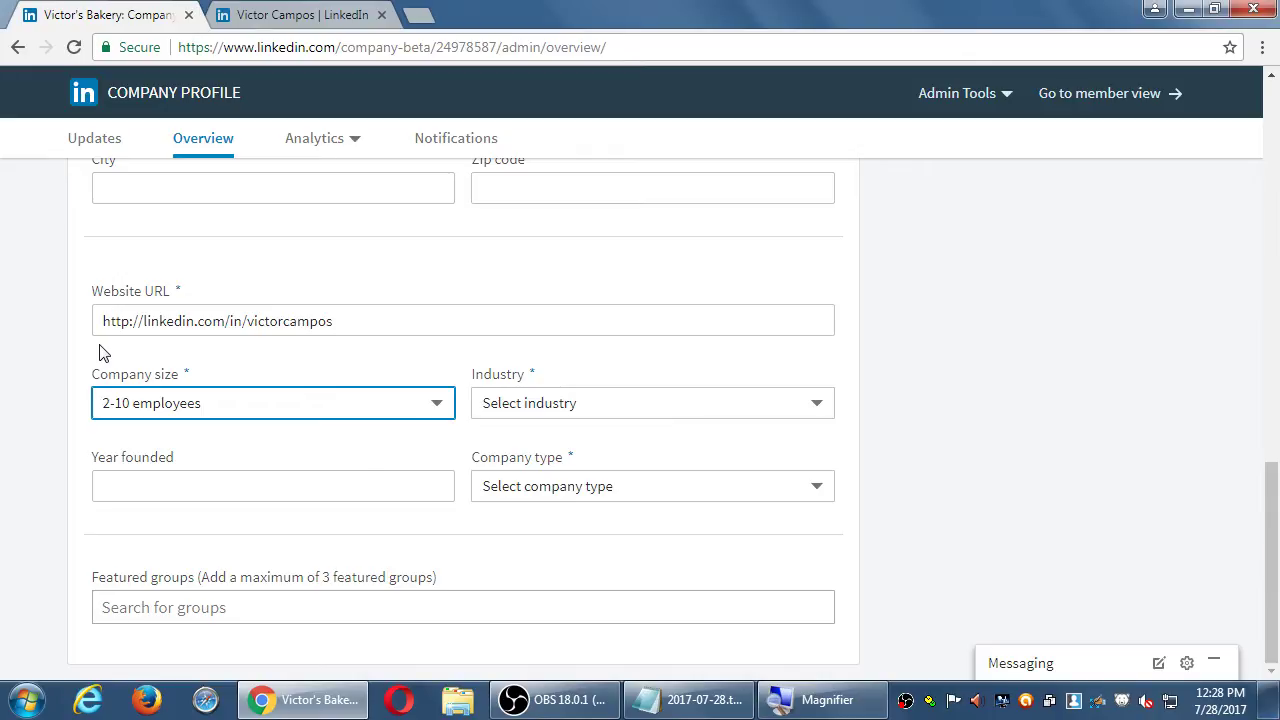
Browse the available industry options for the company
{"action": "left_click", "coordinate": [489, 414]}
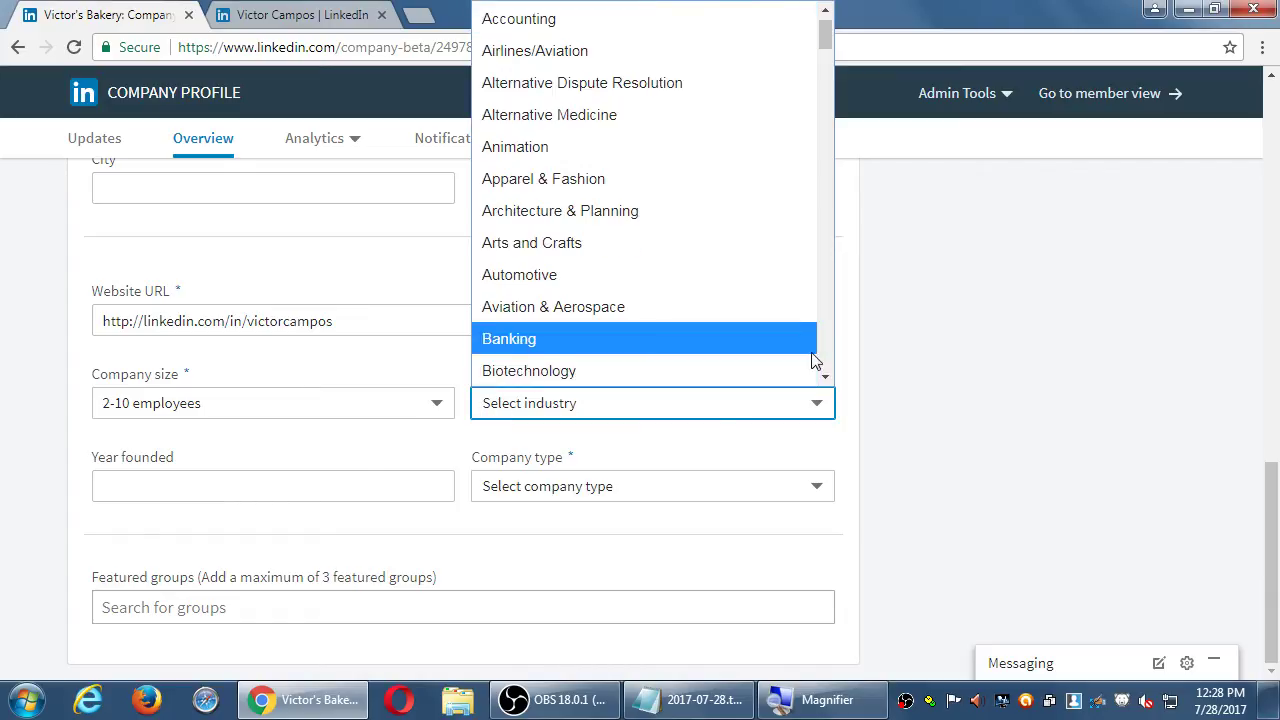
{"action": "scroll", "coordinate": [826, 360], "scroll_direction": "down", "scroll_amount": 8}
{"action": "scroll", "coordinate": [826, 360], "scroll_direction": "down", "scroll_amount": 8}
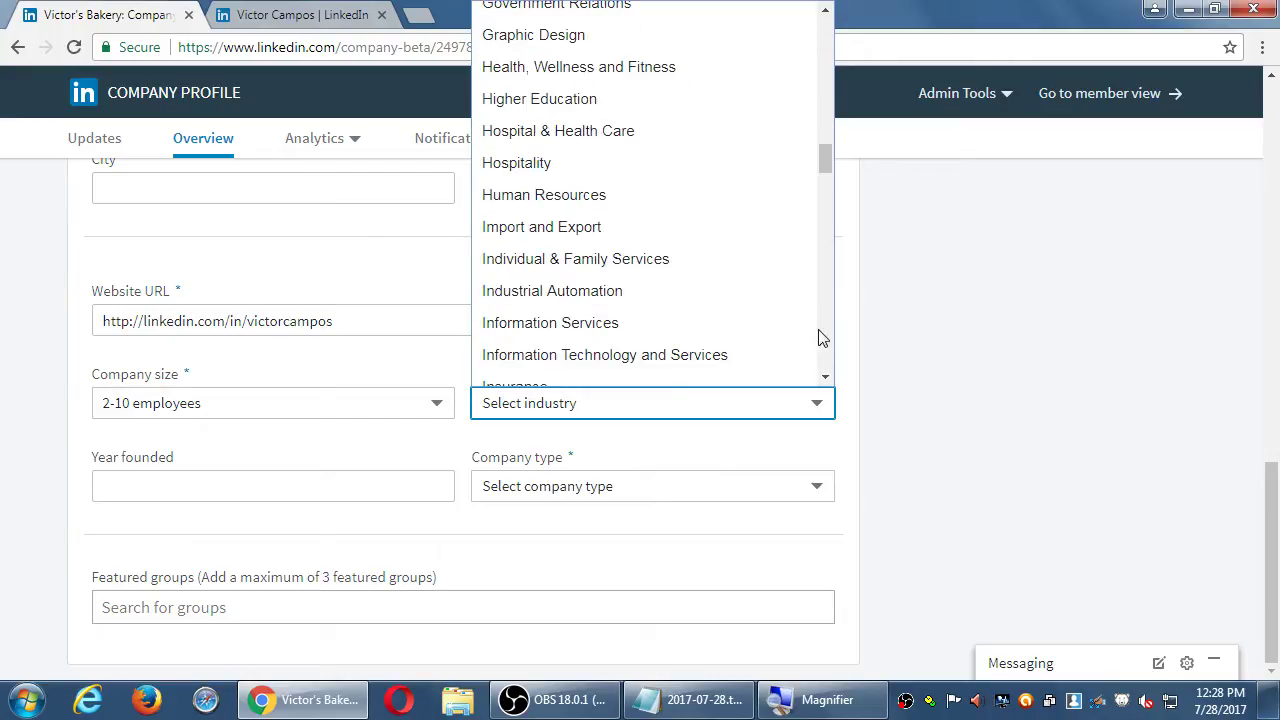
Set the company's industry to Food & Beverages
{"action": "key", "text": "b"}
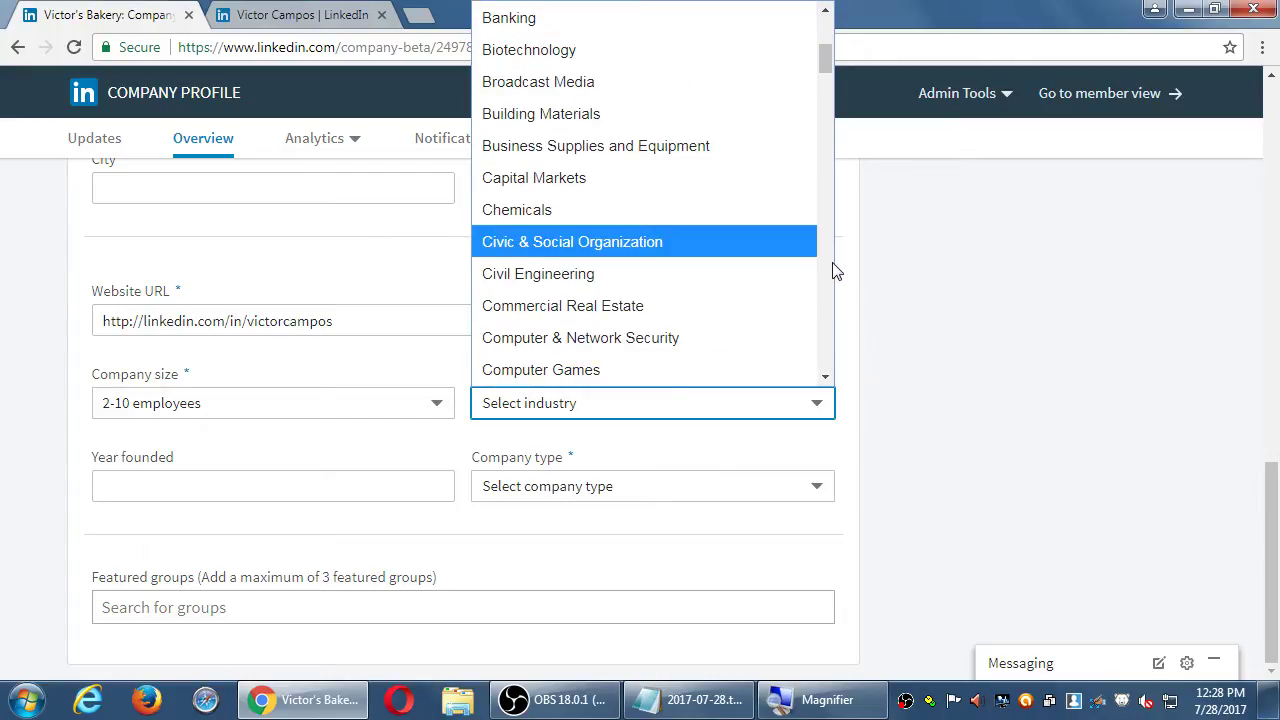
{"action": "scroll", "coordinate": [834, 271], "scroll_direction": "down", "scroll_amount": 7}
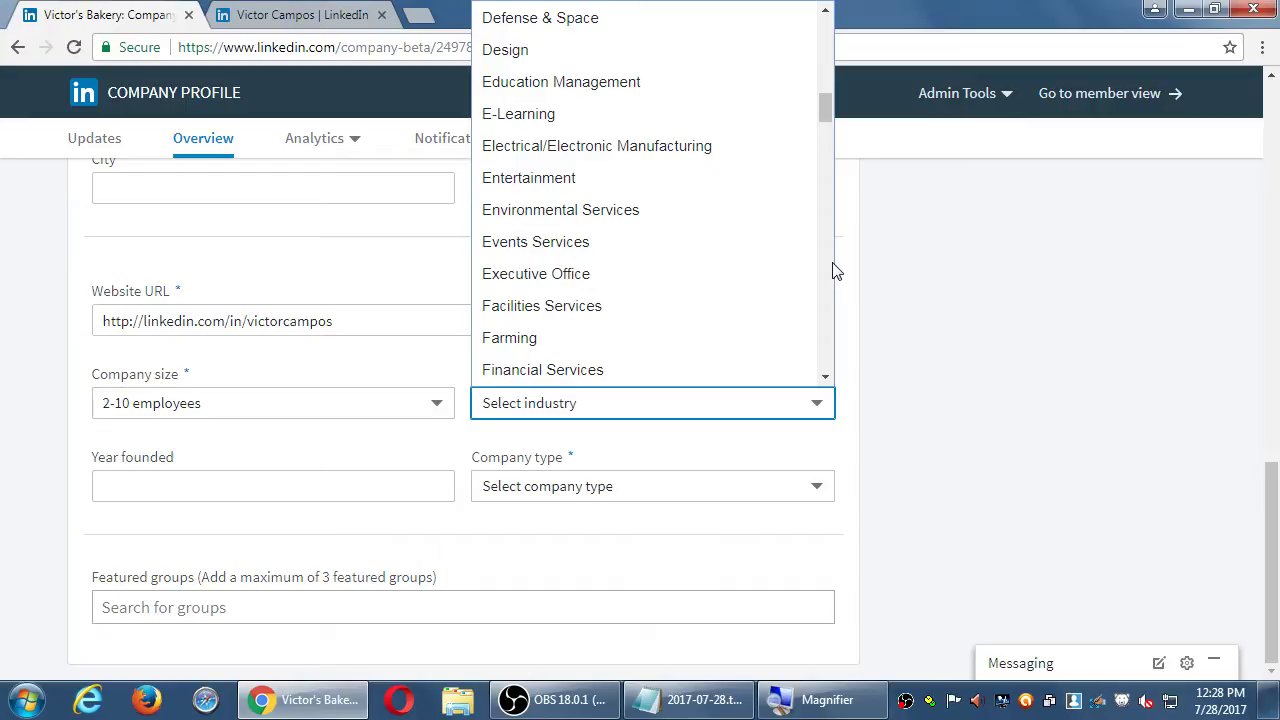
{"action": "scroll", "coordinate": [834, 271], "scroll_direction": "down", "scroll_amount": 3}
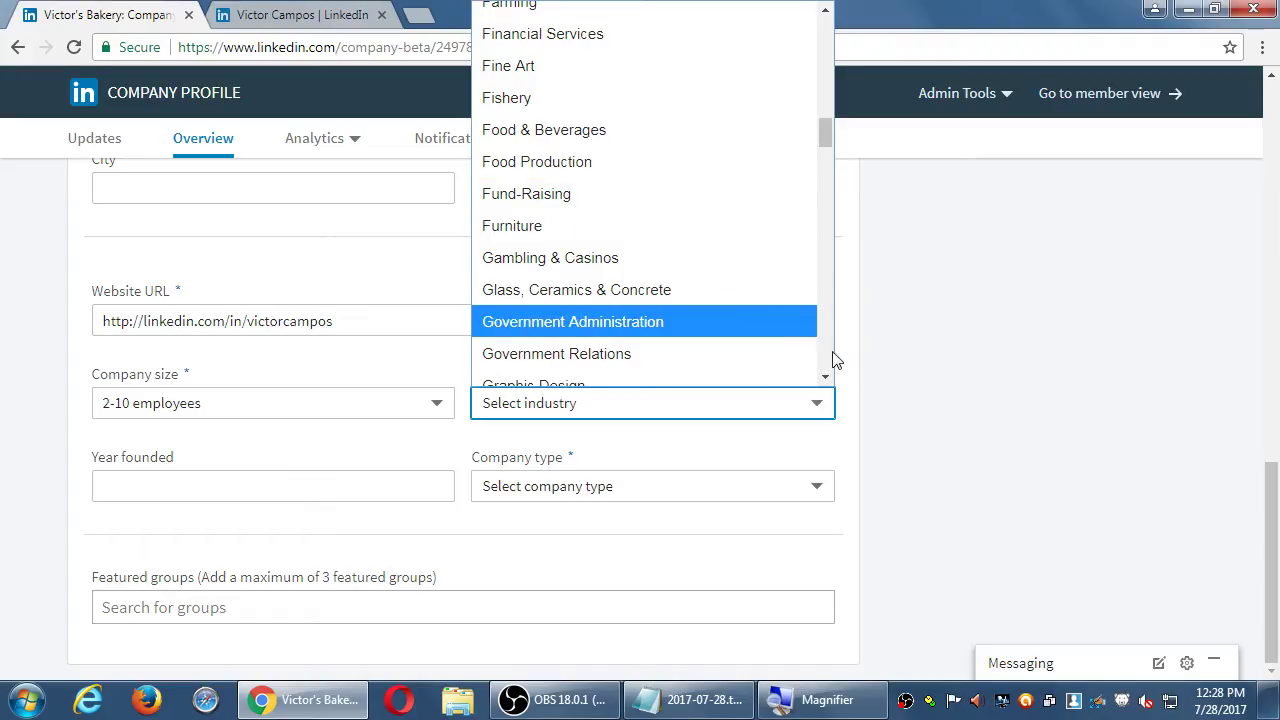
{"action": "scroll", "coordinate": [828, 360], "scroll_direction": "down", "scroll_amount": 3}
{"action": "scroll", "coordinate": [820, 100], "scroll_direction": "up", "scroll_amount": 6}
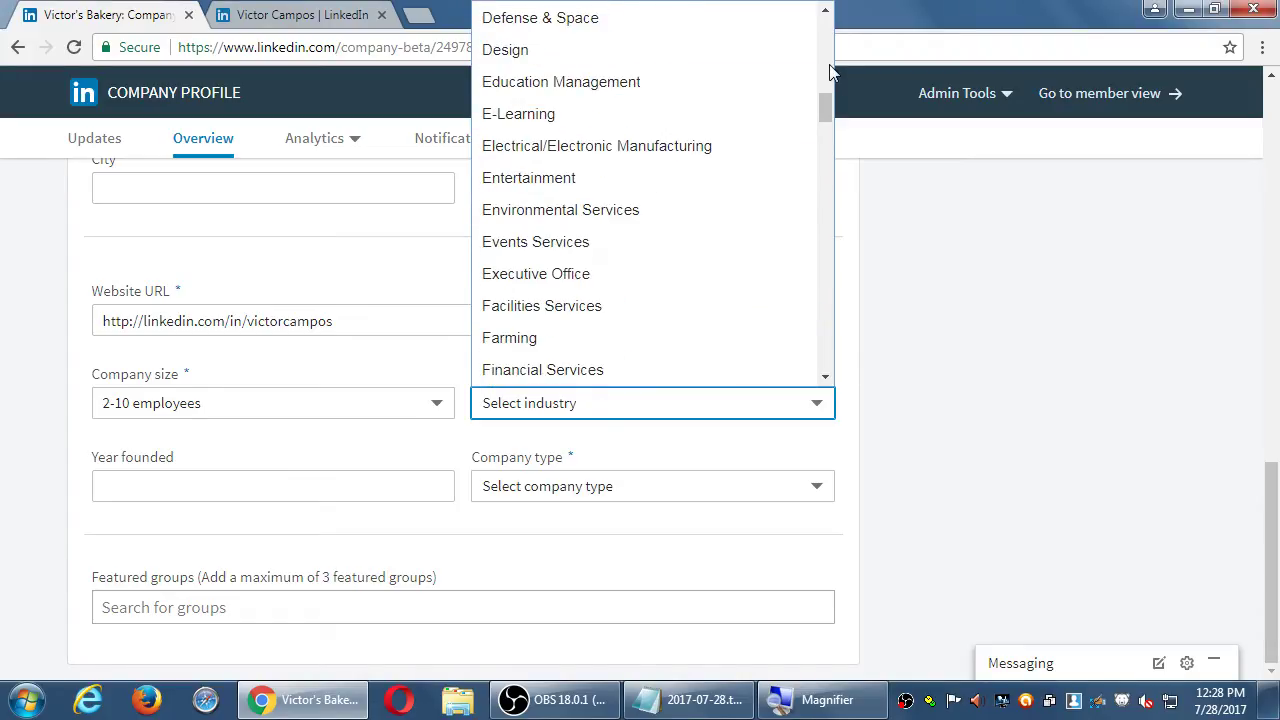
{"action": "scroll", "coordinate": [829, 70], "scroll_direction": "up", "scroll_amount": 3}
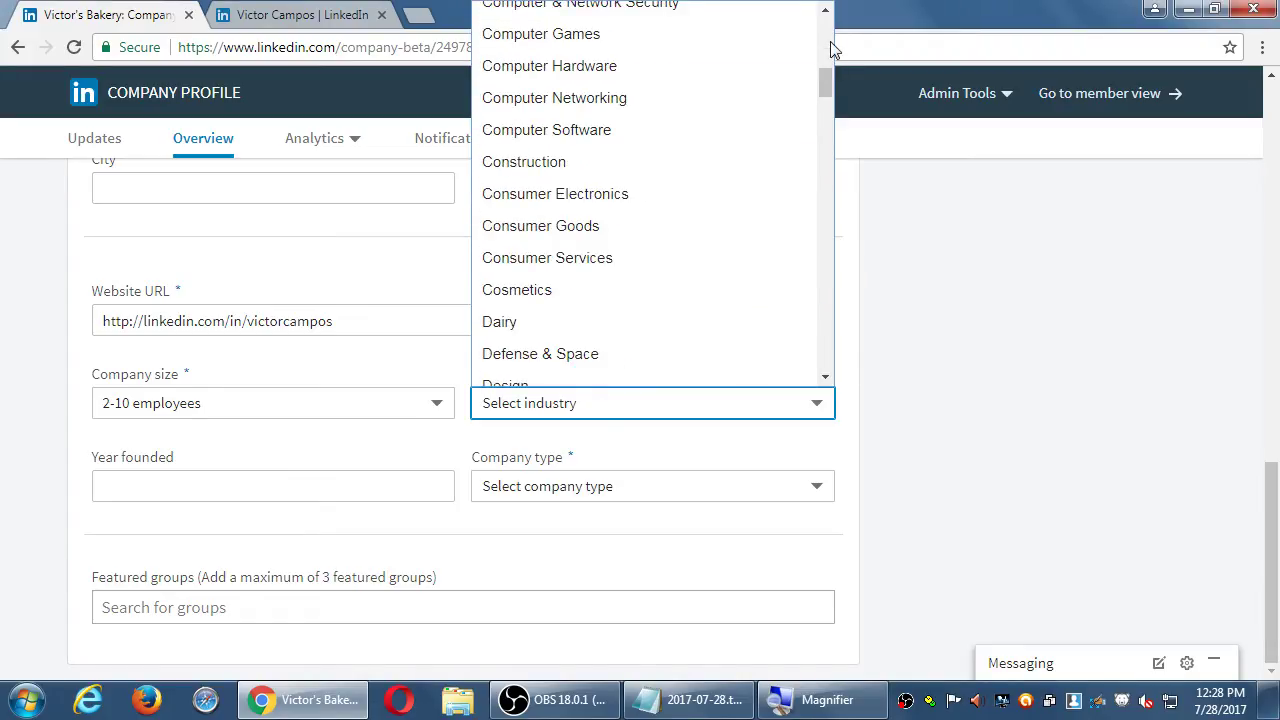
{"action": "left_click_drag", "start_coordinate": [830, 62], "coordinate": [830, 40]}
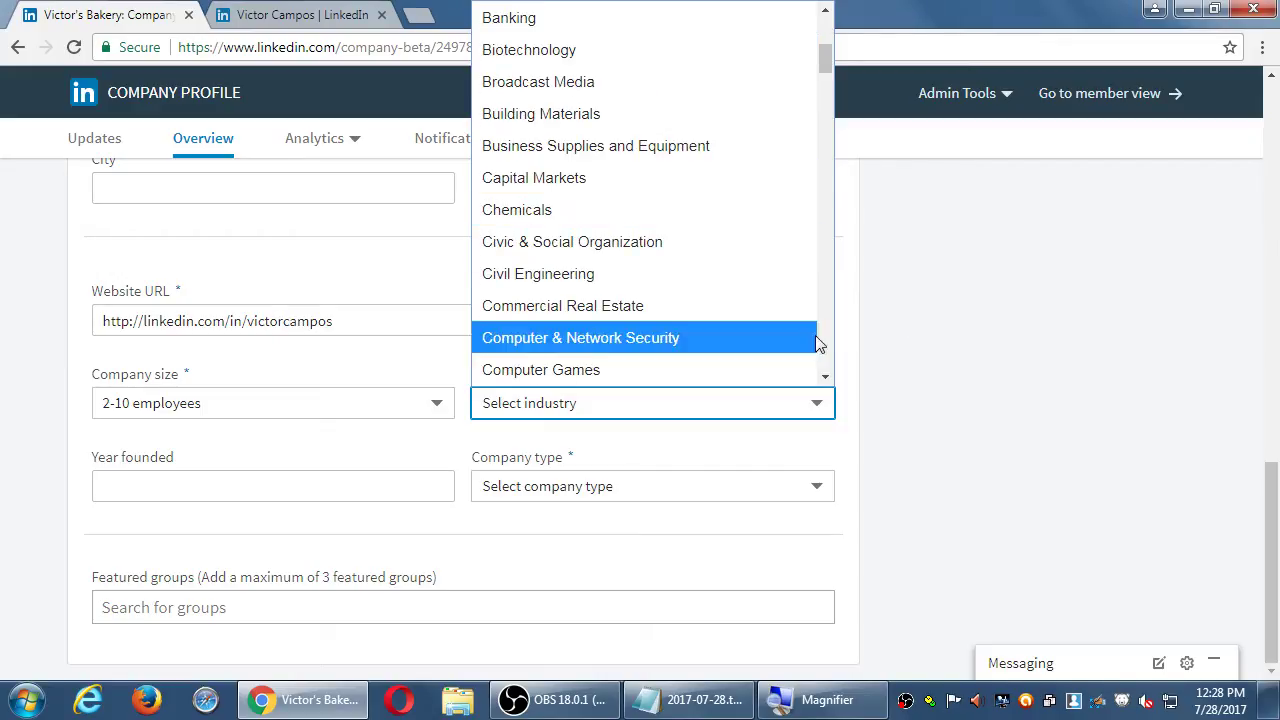
{"action": "left_click", "coordinate": [827, 29]}
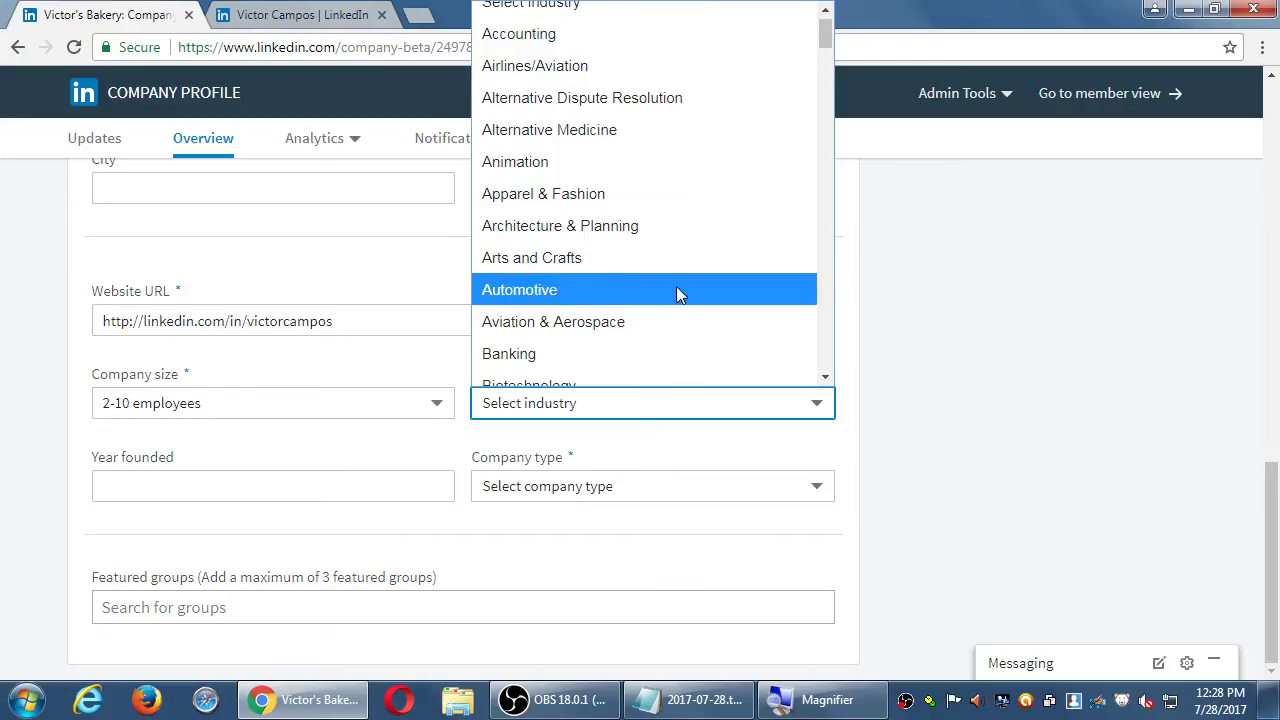
{"action": "left_click", "coordinate": [825, 379]}
{"action": "left_click", "coordinate": [825, 379]}
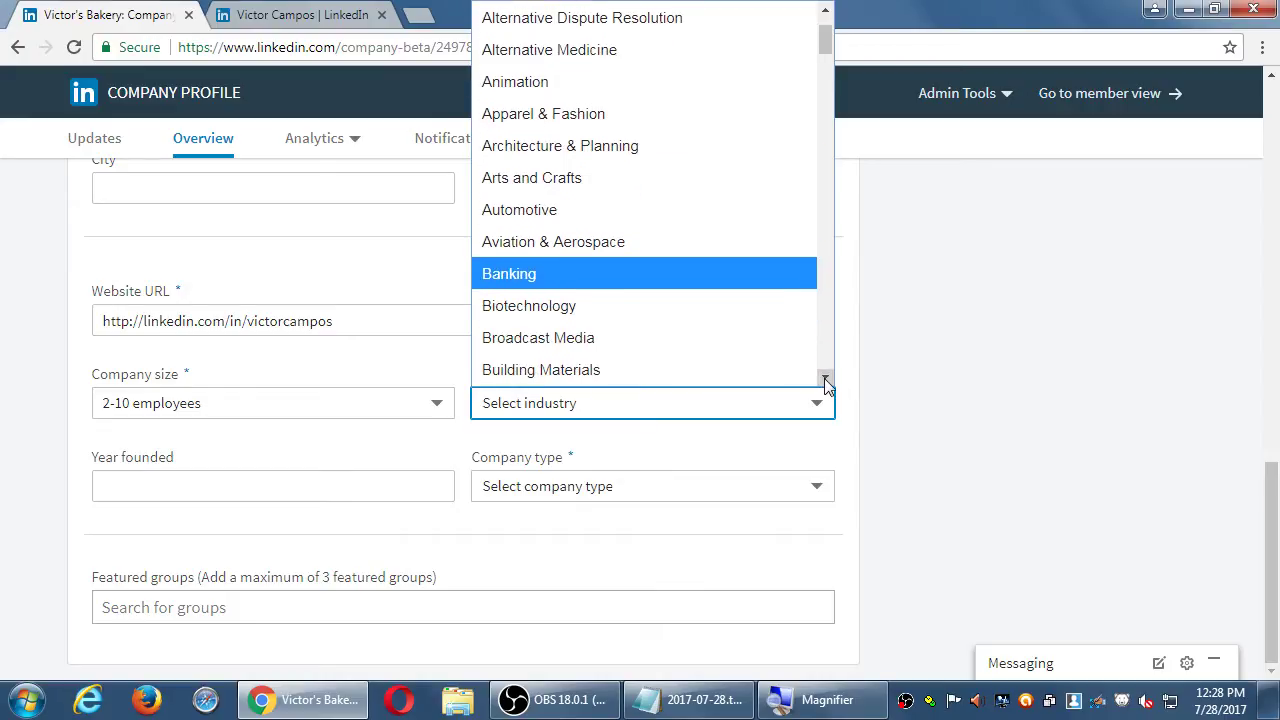
{"action": "left_click", "coordinate": [825, 379]}
{"action": "left_click", "coordinate": [825, 379]}
{"action": "left_click", "coordinate": [825, 379]}
{"action": "left_click", "coordinate": [829, 354]}
{"action": "left_click", "coordinate": [834, 354]}
{"action": "left_click", "coordinate": [834, 354]}
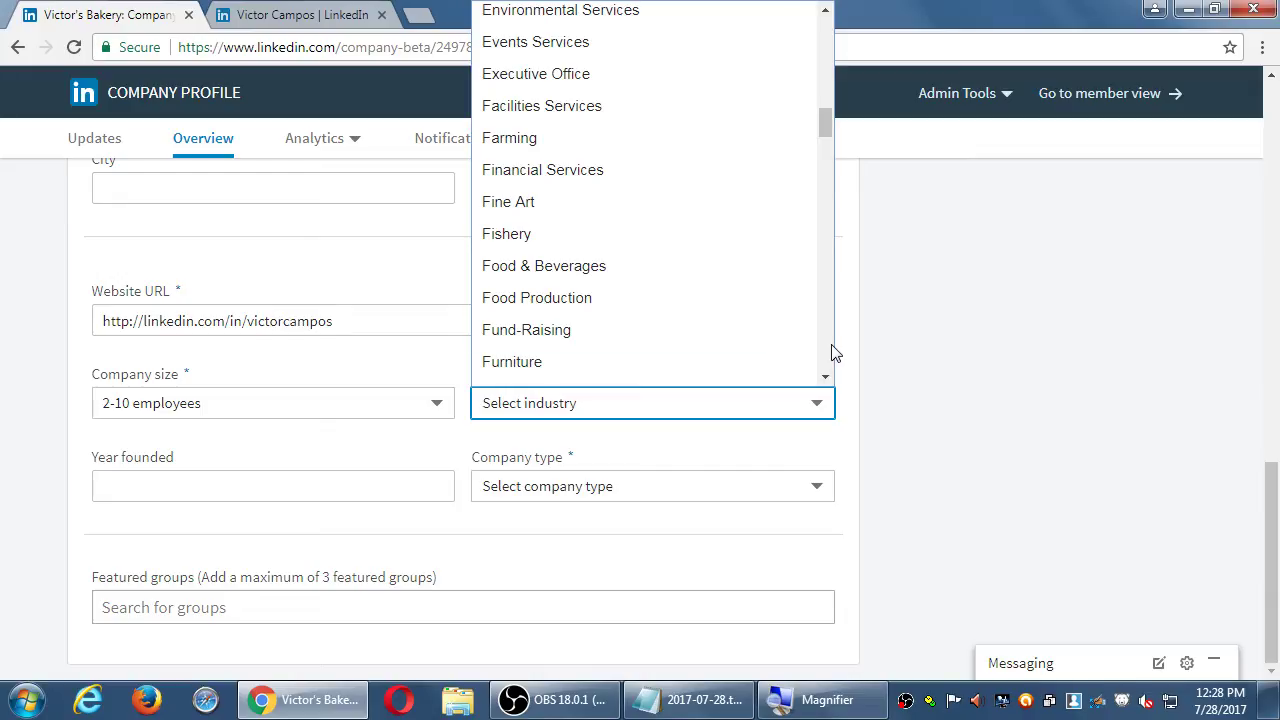
{"action": "left_click", "coordinate": [600, 274]}
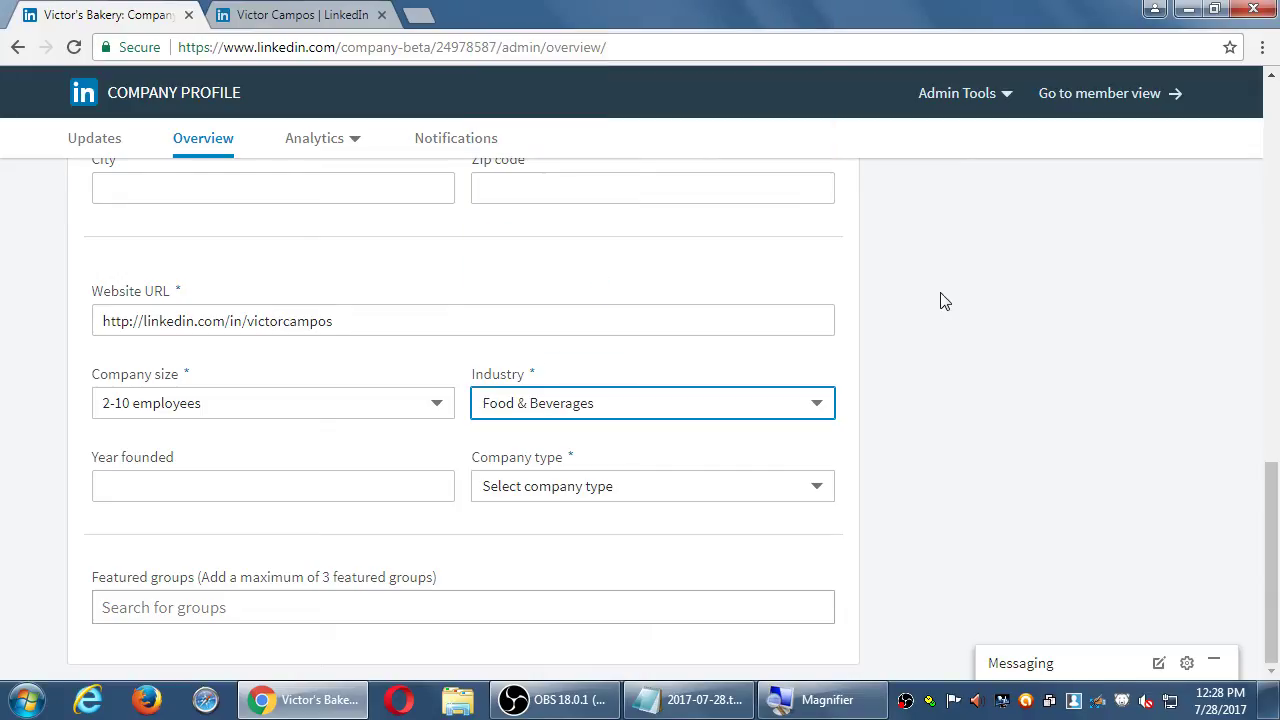
Set the year founded to 1999 and the company type to Self-Employed
{"action": "left_click", "coordinate": [169, 485]}
{"action": "type", "text": "1999"}
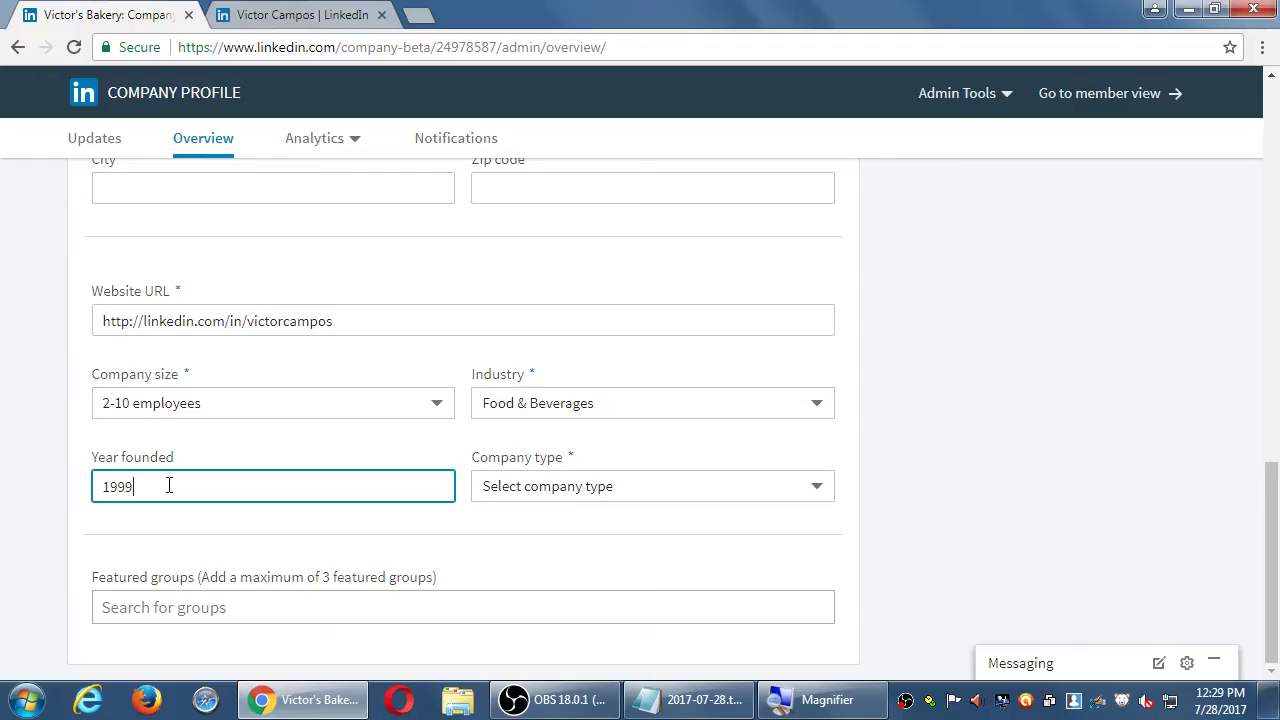
{"action": "left_click", "coordinate": [972, 425]}
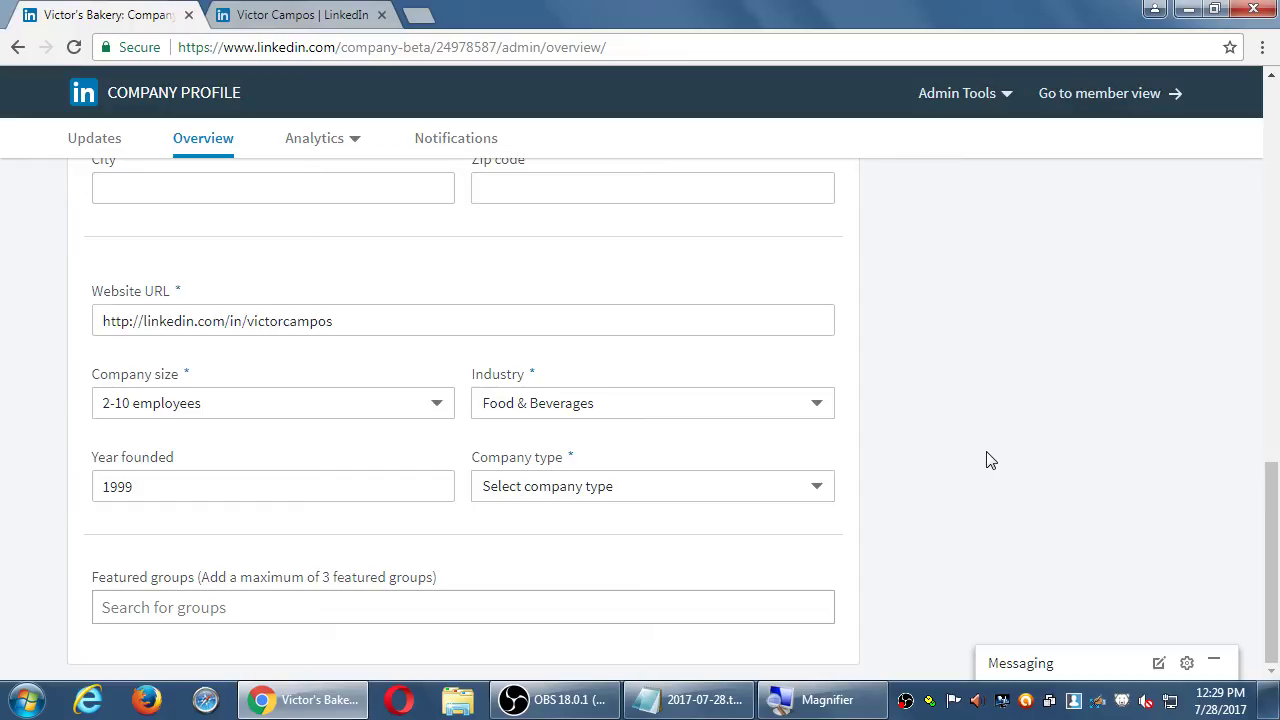
{"action": "left_click", "coordinate": [803, 503]}
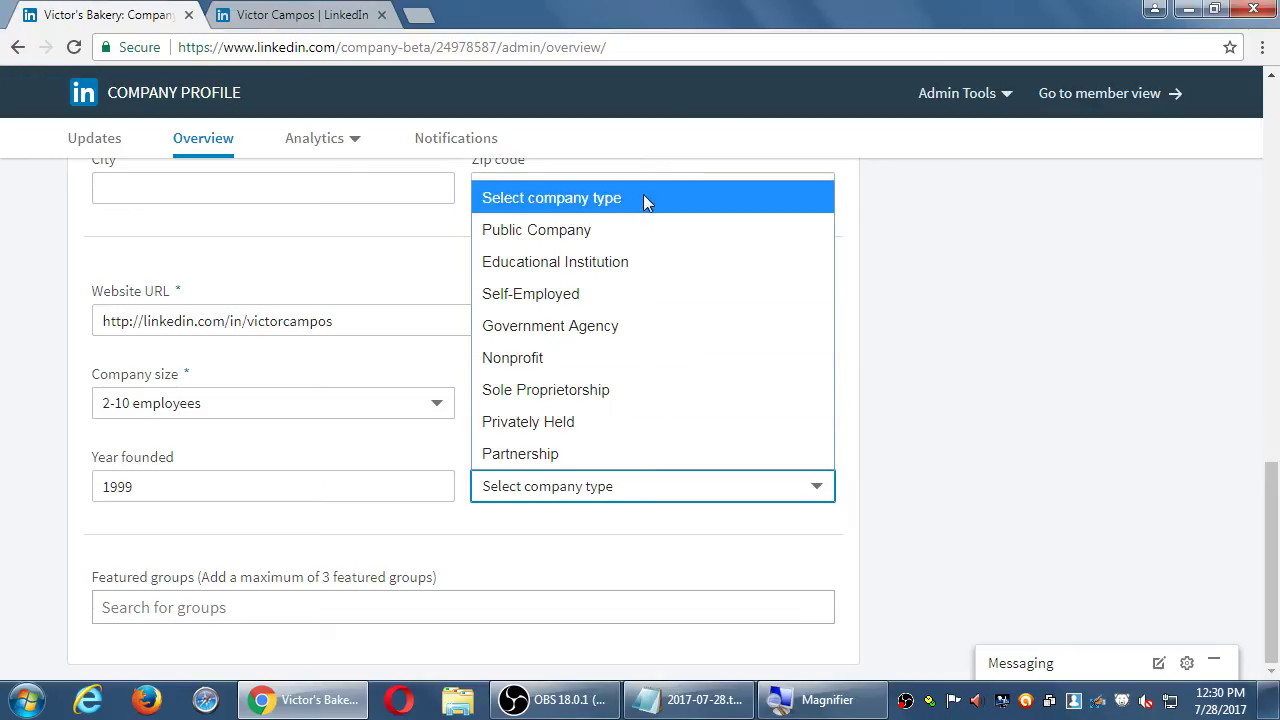
{"action": "left_click", "coordinate": [609, 296]}
{"action": "left_click", "coordinate": [994, 300]}
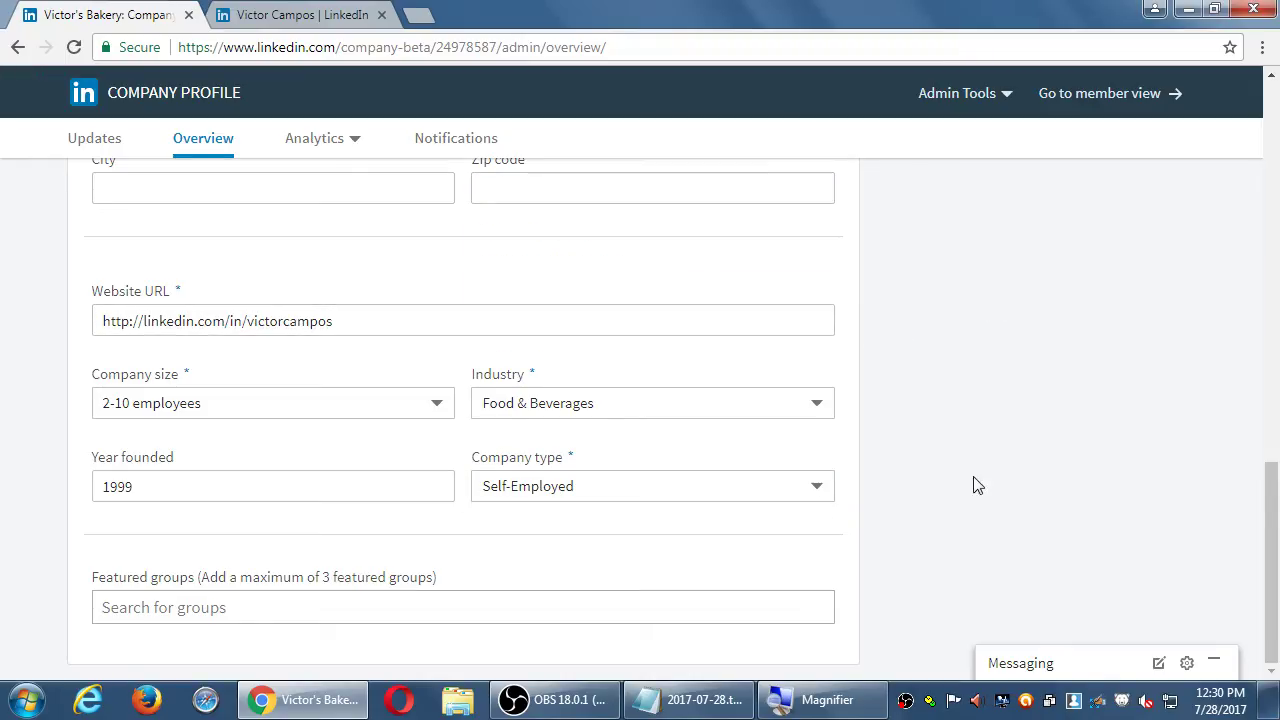
Search the featured groups for "adobe" and clear the search term
{"action": "left_click", "coordinate": [328, 607]}
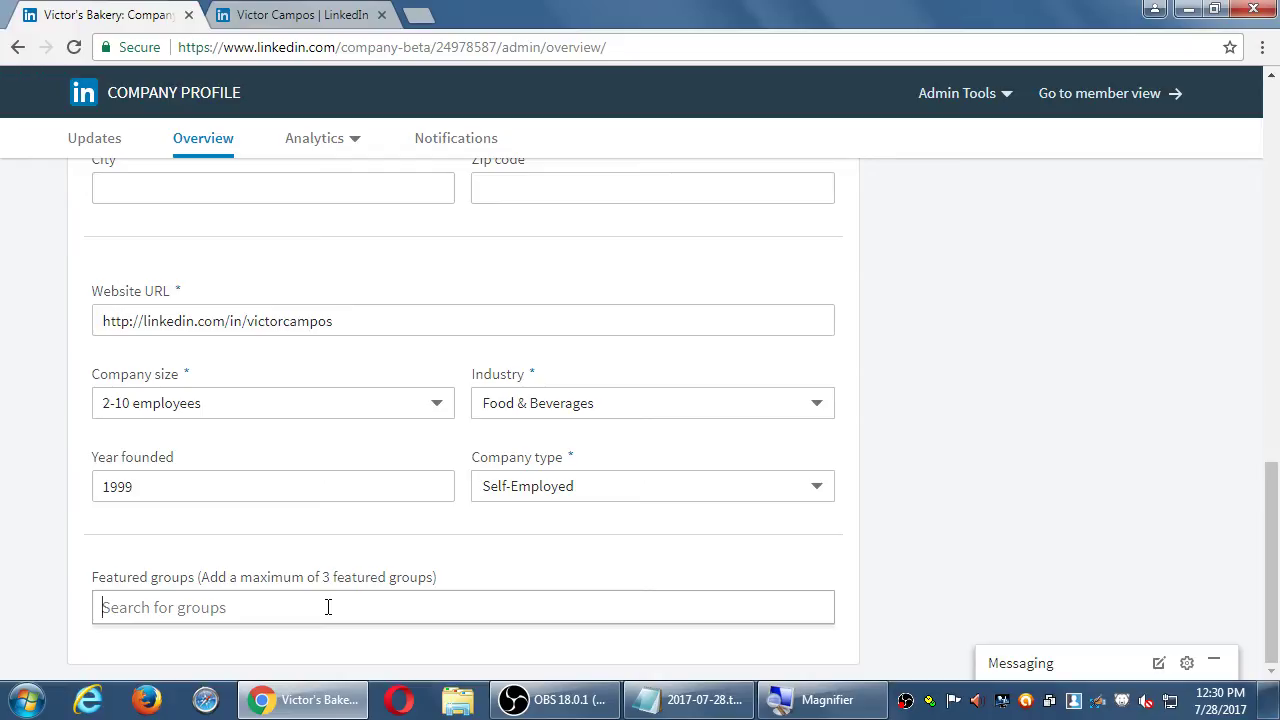
{"action": "type", "text": "adobe"}
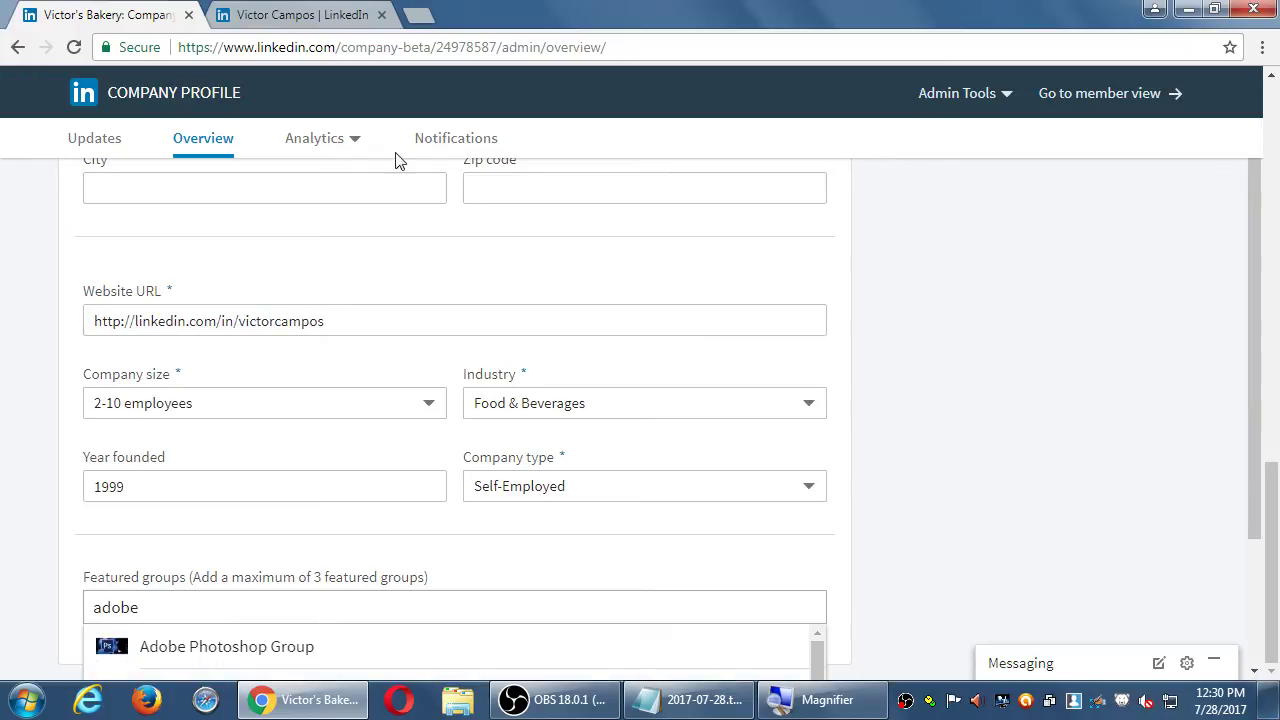
{"action": "scroll", "coordinate": [57, 277], "scroll_direction": "down", "scroll_amount": 2}
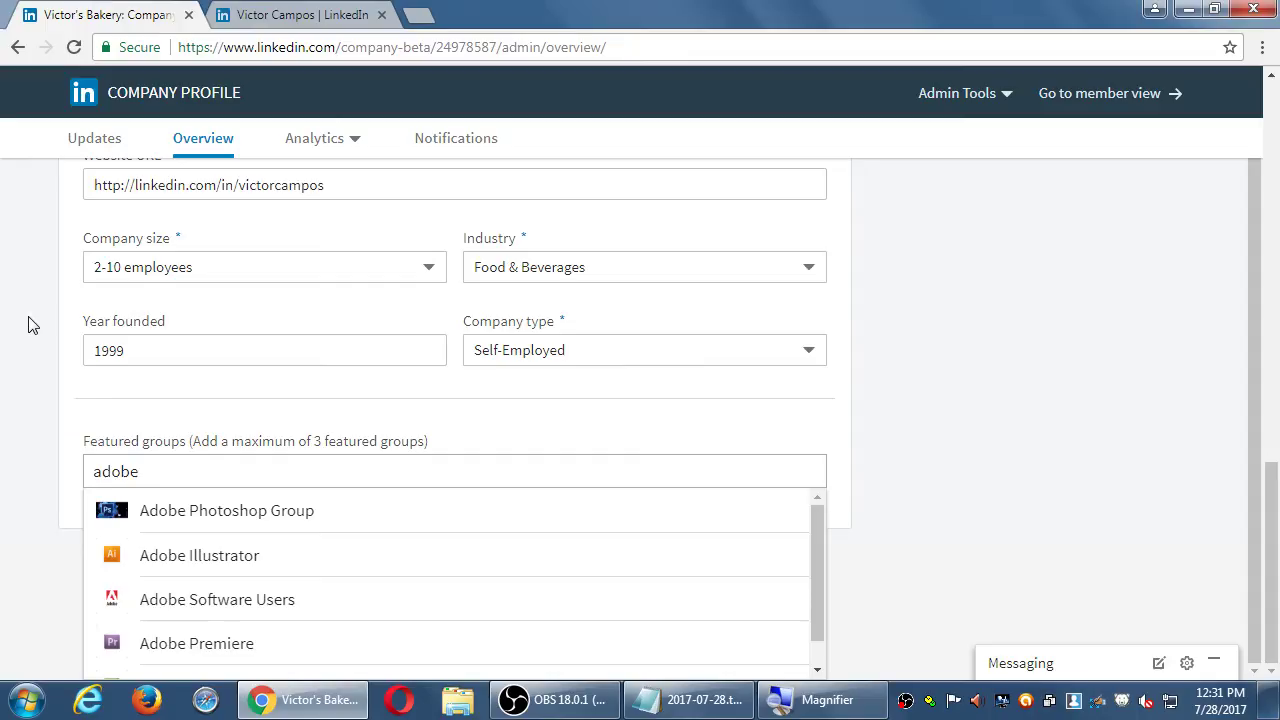
{"action": "left_click", "coordinate": [25, 337]}
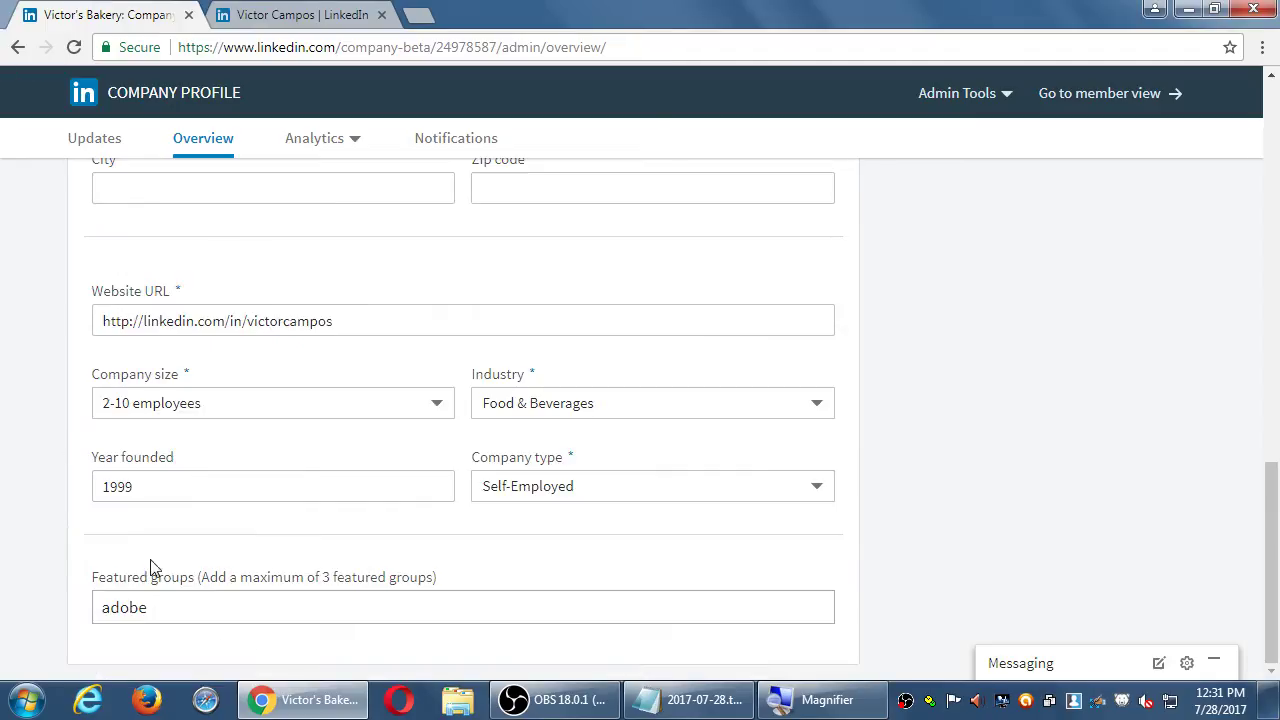
{"action": "left_click", "coordinate": [179, 608]}
{"action": "scroll", "coordinate": [186, 618], "scroll_direction": "down", "scroll_amount": 3}
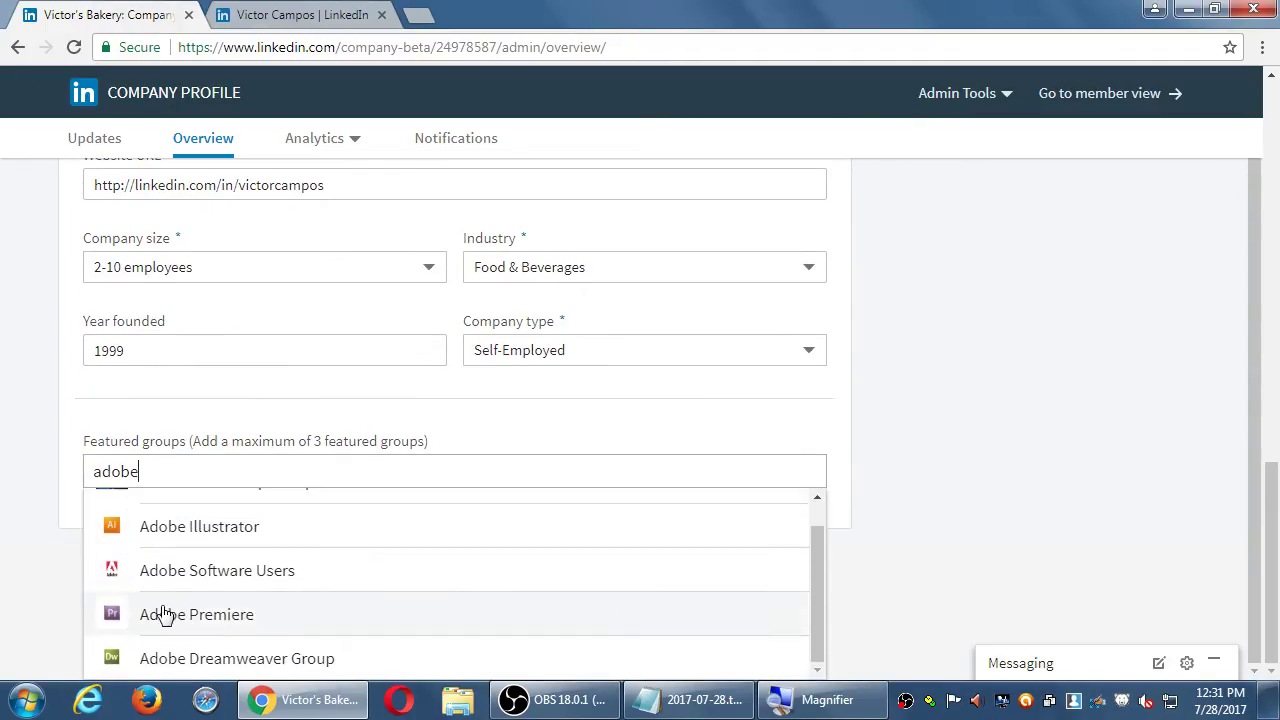
{"action": "key", "text": "BackSpace"}
{"action": "key", "text": "BackSpace"}
{"action": "key", "text": "BackSpace"}
{"action": "key", "text": "BackSpace"}
{"action": "key", "text": "BackSpace"}
Search the featured groups for "food" and add Food & Beverage Industry Professionals Group and Food Industry Careers
{"action": "type", "text": "food"}
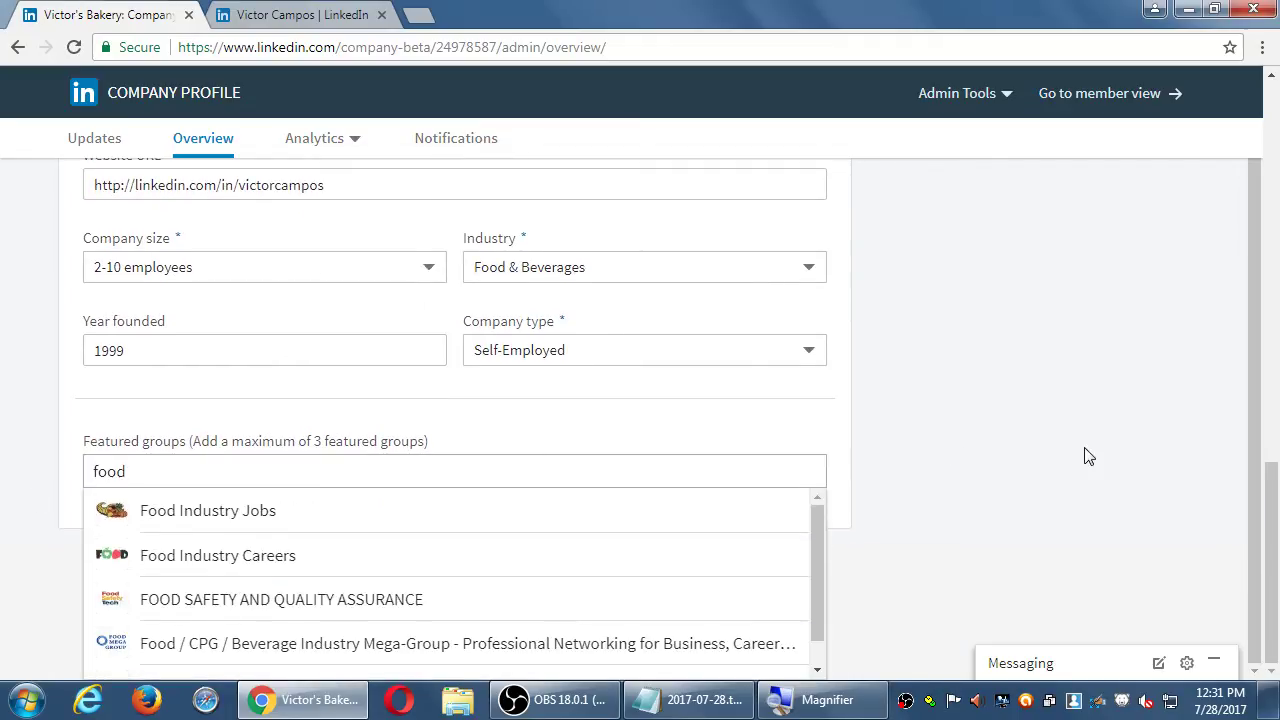
{"action": "scroll", "coordinate": [640, 546], "scroll_direction": "down", "scroll_amount": 1}
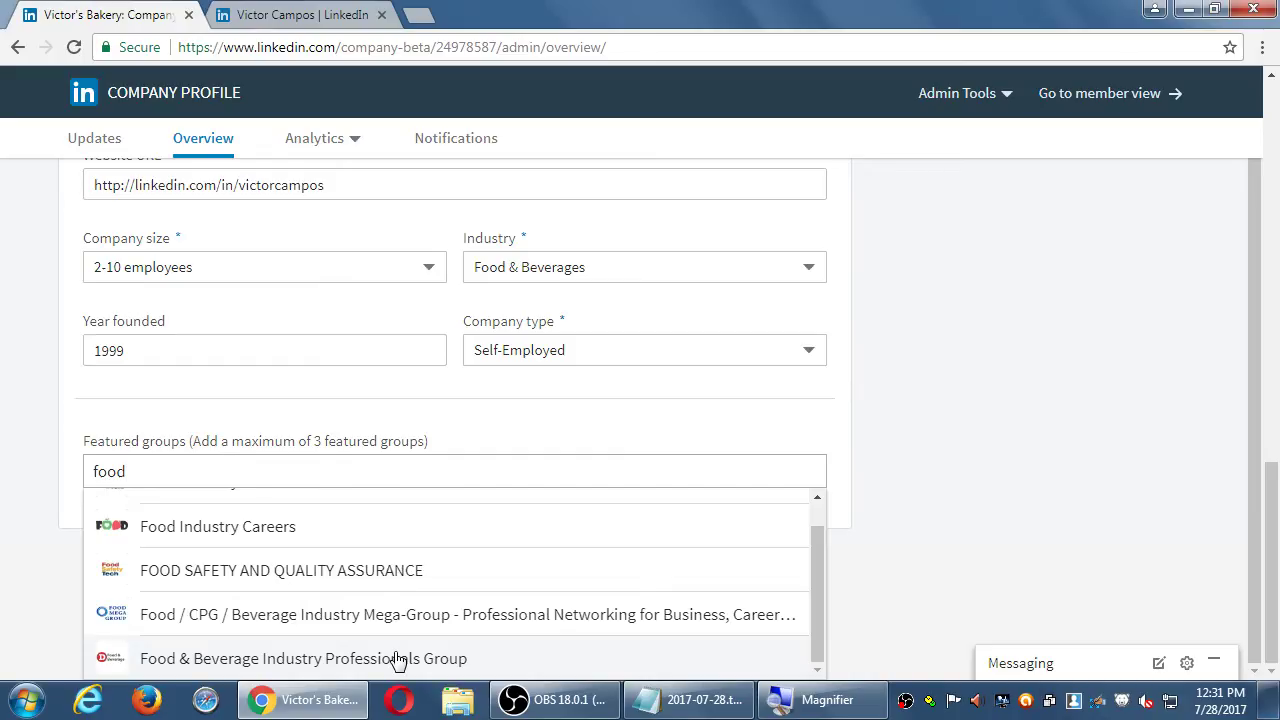
{"action": "left_click", "coordinate": [371, 666]}
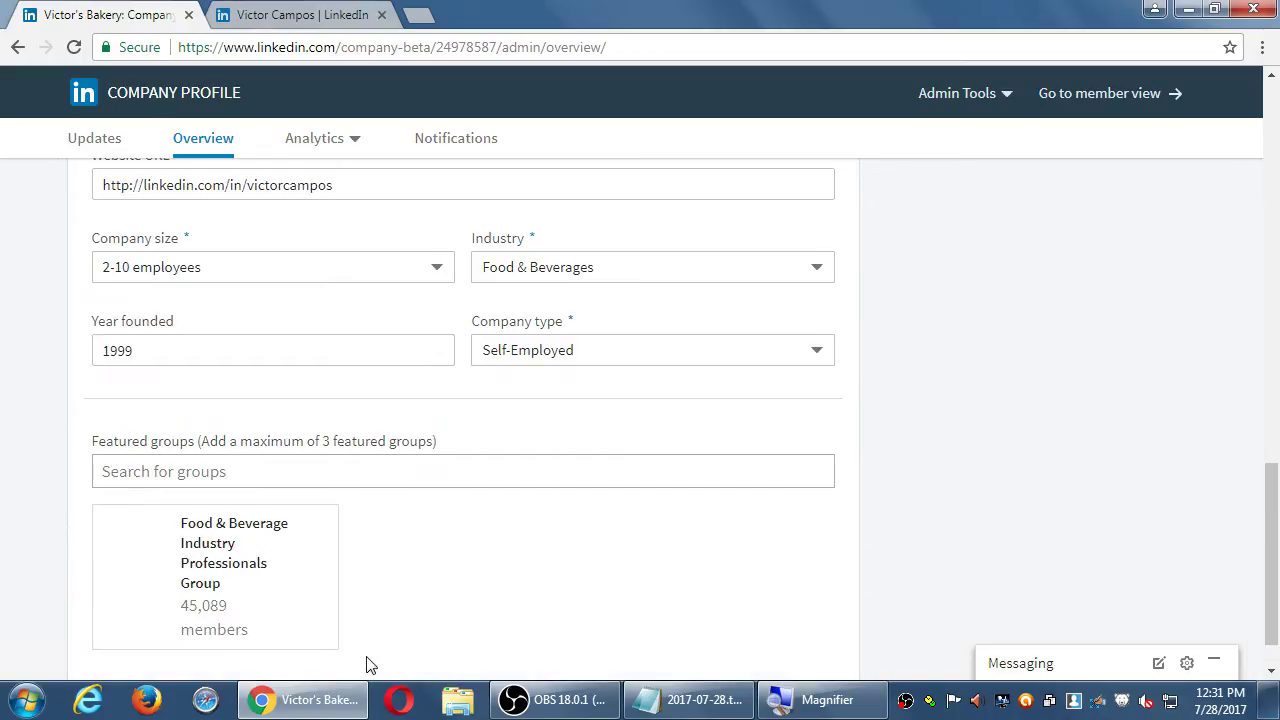
{"action": "scroll", "coordinate": [37, 466], "scroll_direction": "down", "scroll_amount": 1}
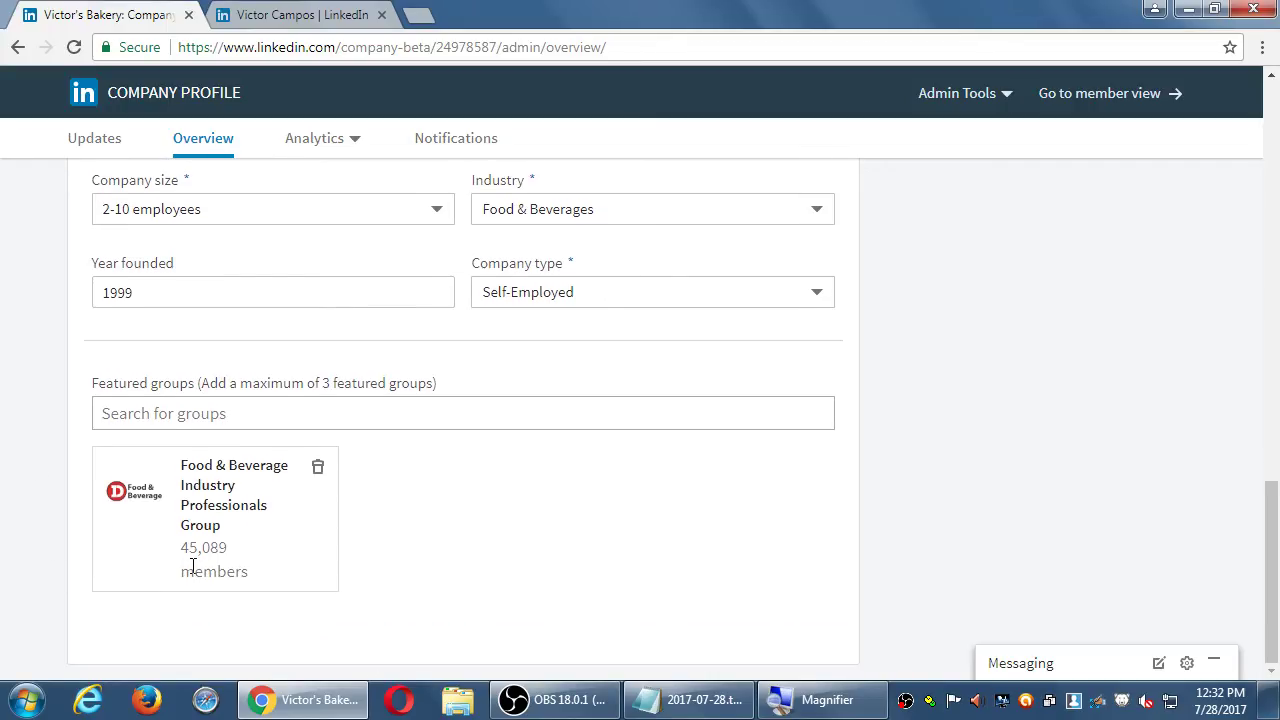
{"action": "left_click", "coordinate": [238, 416]}
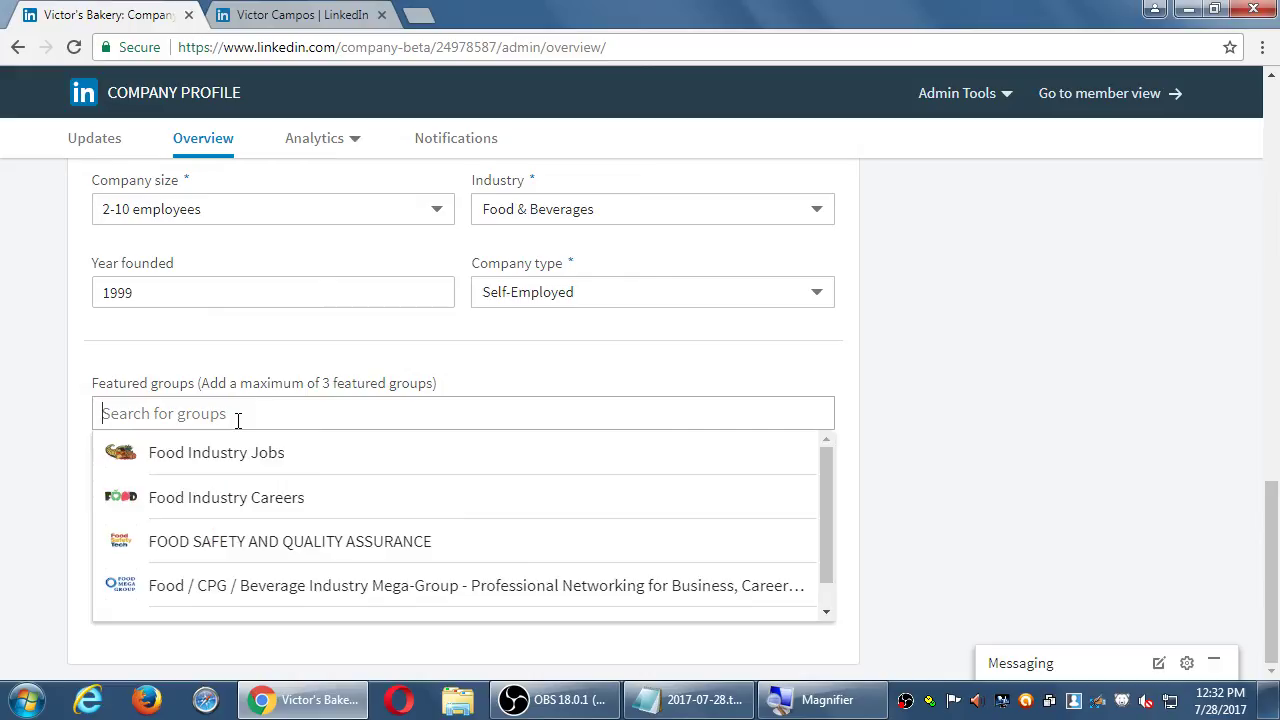
{"action": "left_click", "coordinate": [274, 499]}
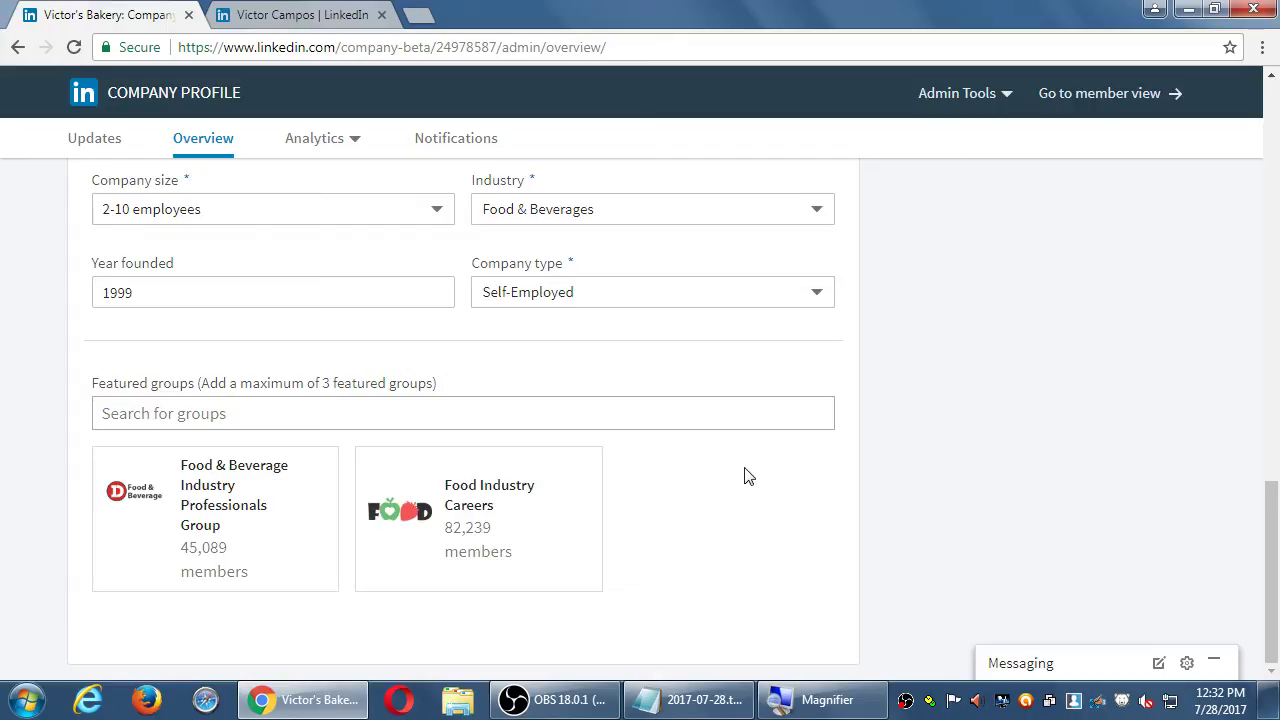
Search for "small bus" and add the Small Businesses and Self Employed Group as the third featured group
{"action": "left_click", "coordinate": [319, 407]}
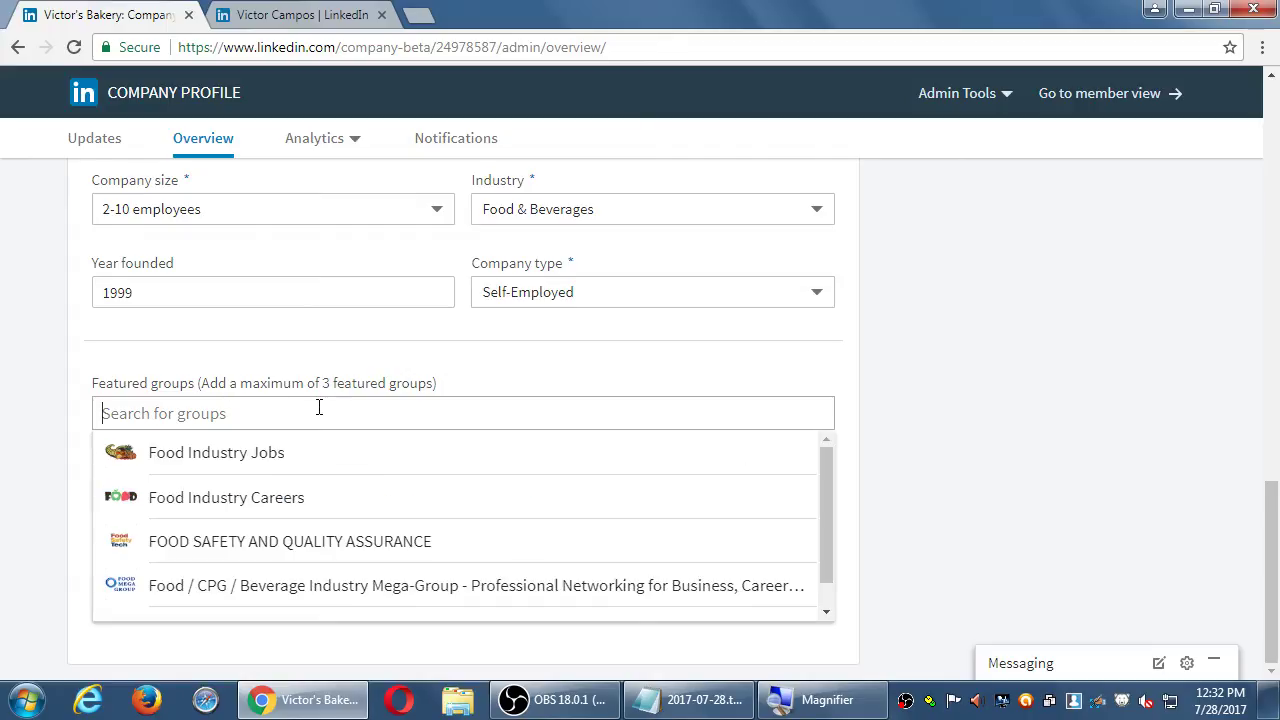
{"action": "type", "text": "small bus"}
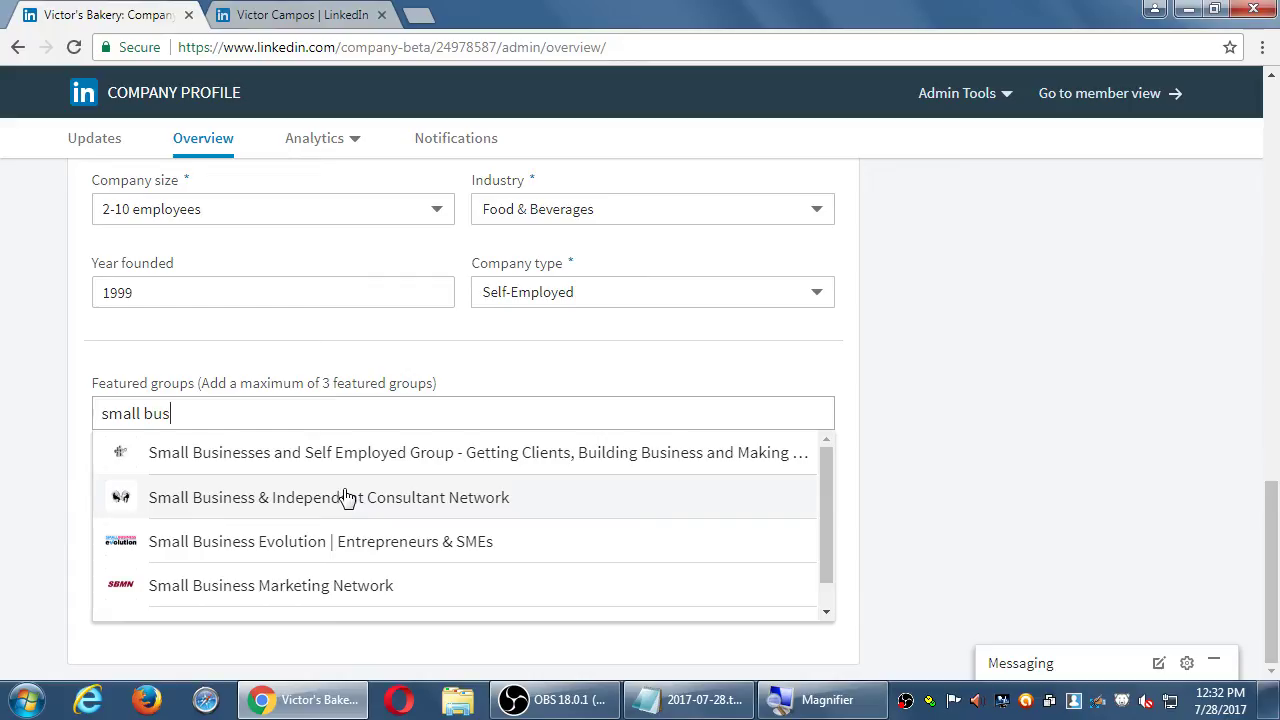
{"action": "left_click", "coordinate": [332, 458]}
{"action": "scroll", "coordinate": [6, 352], "scroll_direction": "down", "scroll_amount": 2}
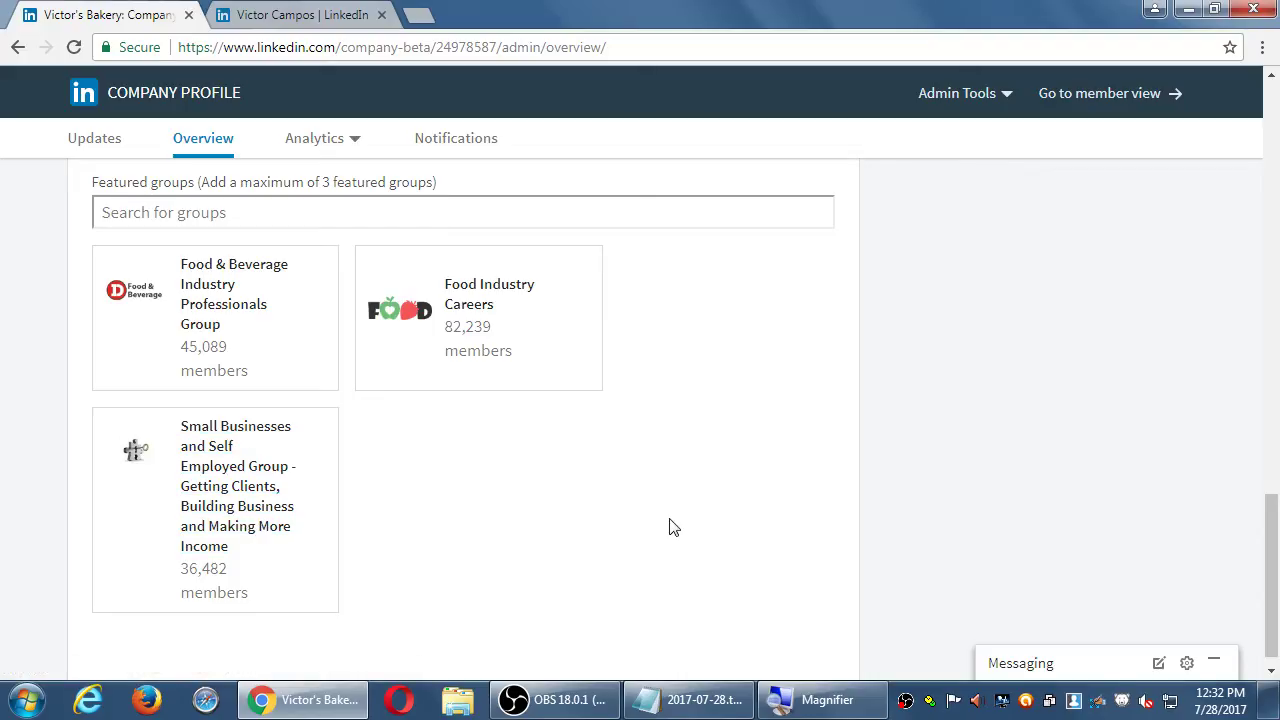
Check the language options of the company overview
{"action": "scroll", "coordinate": [694, 517], "scroll_direction": "up", "scroll_amount": 8}
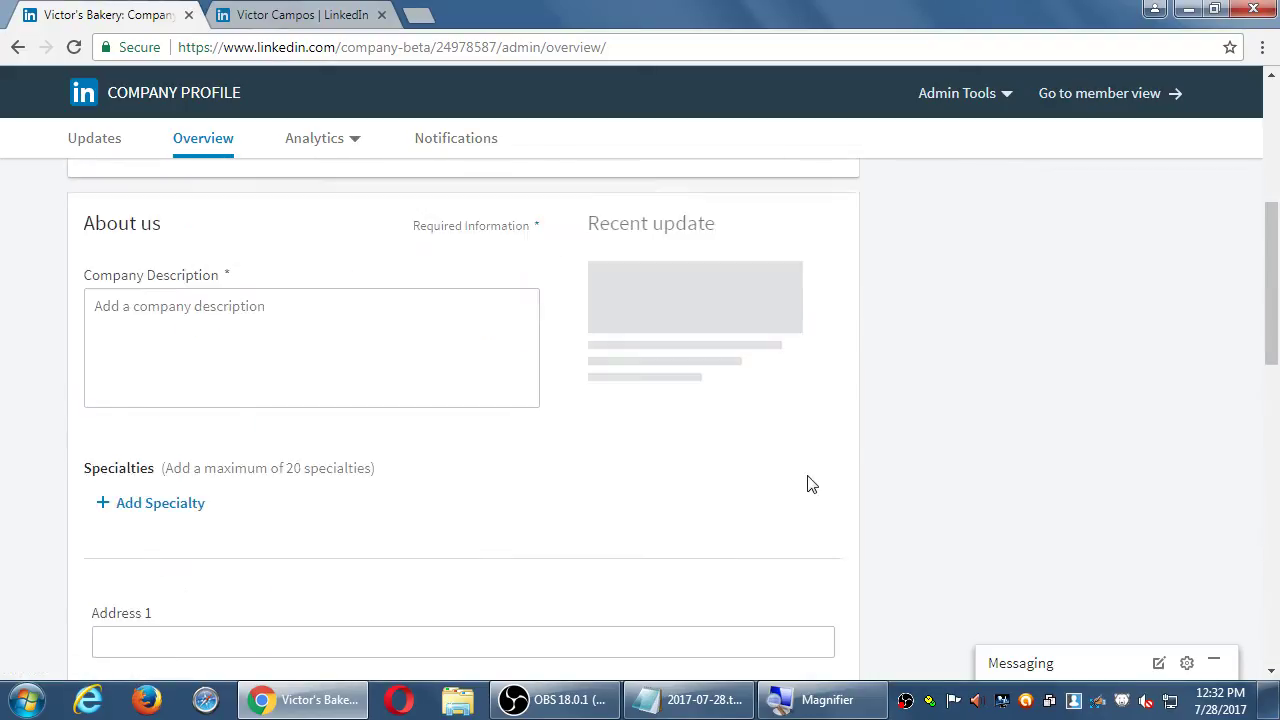
{"action": "scroll", "coordinate": [795, 480], "scroll_direction": "up", "scroll_amount": 5}
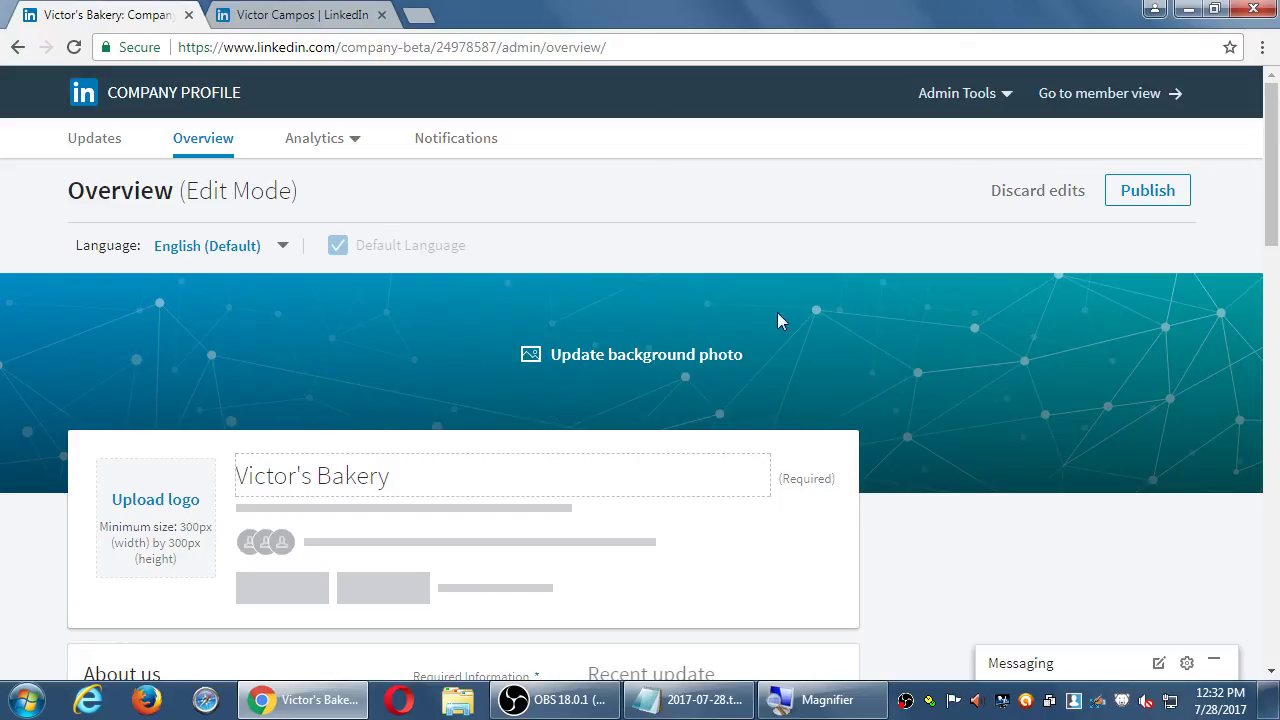
{"action": "left_click", "coordinate": [198, 252]}
{"action": "left_click", "coordinate": [66, 346]}
Enter the company description "Family-owned bakery in the heart of San Diego."
{"action": "scroll", "coordinate": [69, 350], "scroll_direction": "down", "scroll_amount": 1}
{"action": "scroll", "coordinate": [70, 351], "scroll_direction": "down", "scroll_amount": 3}
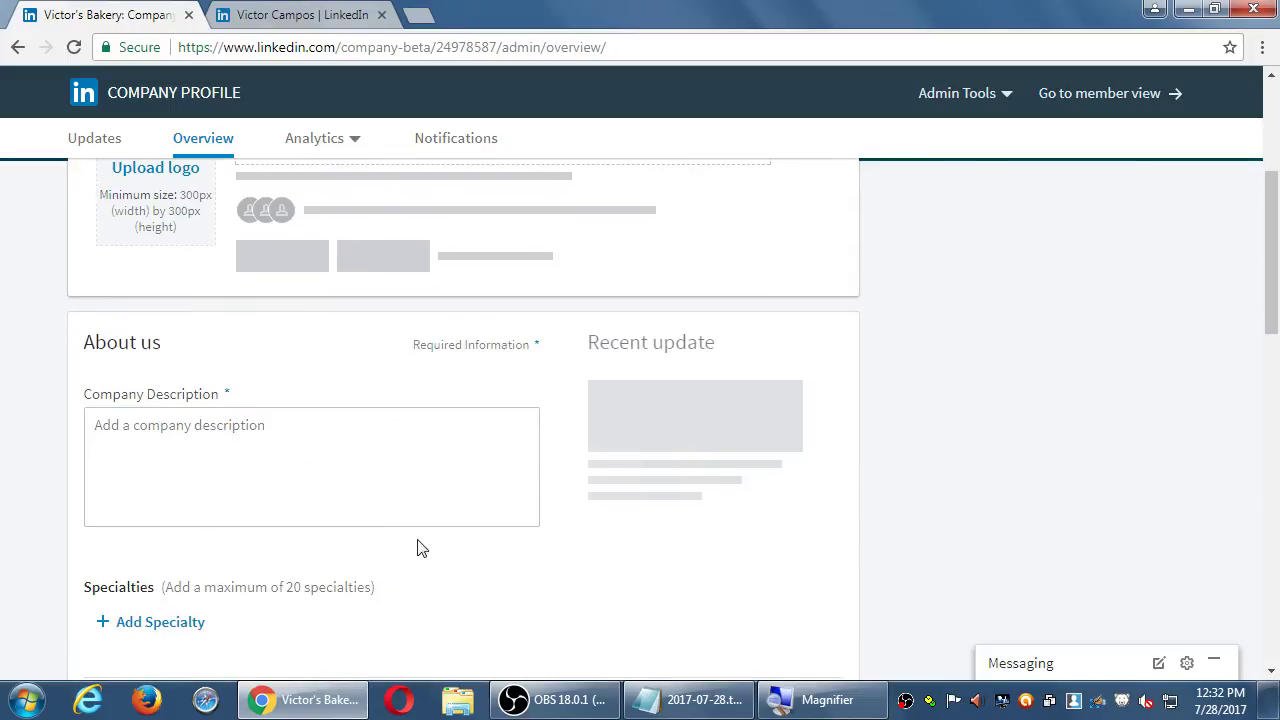
{"action": "left_click", "coordinate": [372, 468]}
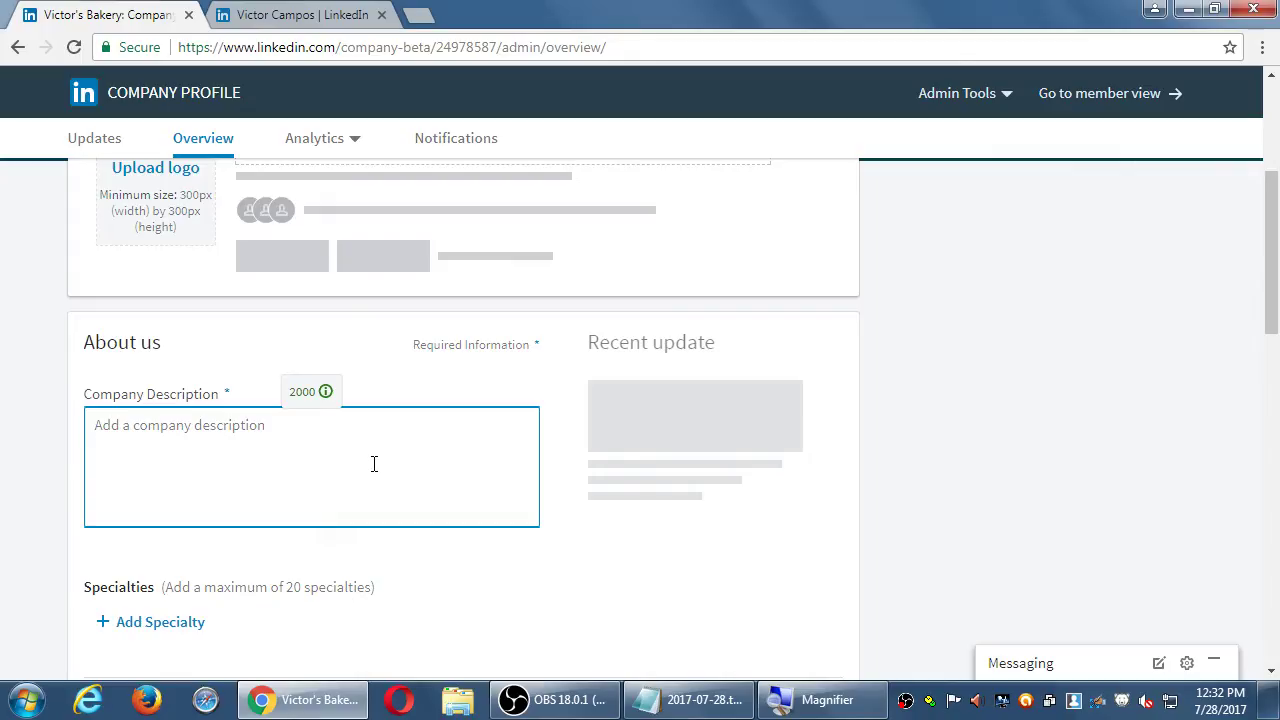
{"action": "type", "text": "The"}
{"action": "key", "text": "BackSpace"}
{"action": "key", "text": "BackSpace"}
{"action": "key", "text": "BackSpace"}
{"action": "key", "text": "BackSpace"}
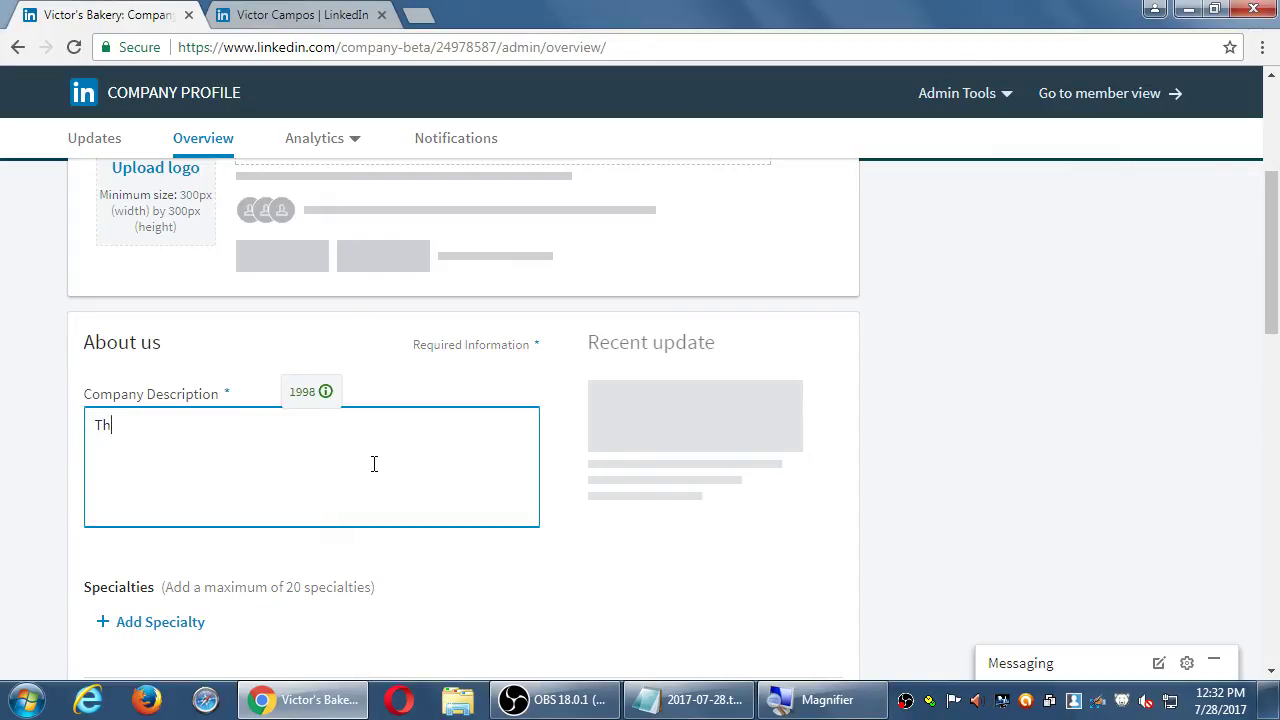
{"action": "type", "text": "Family-owned bakery in the heart of San d"}
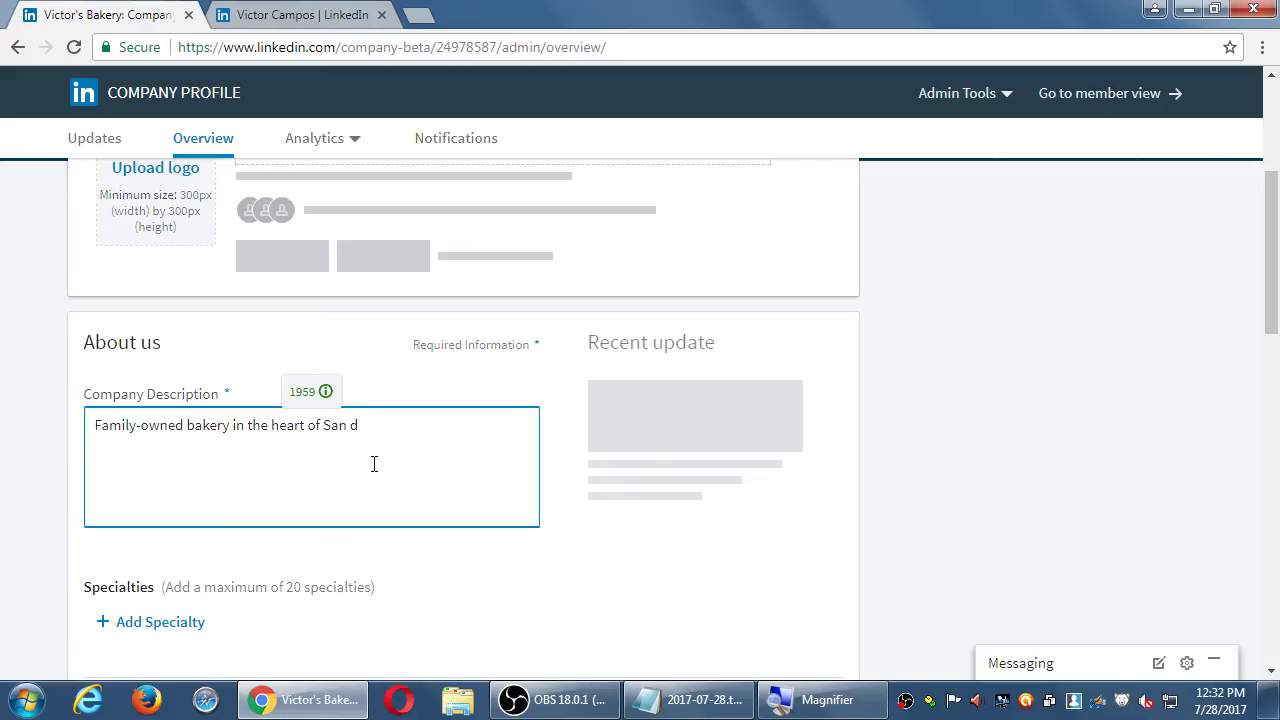
{"action": "key", "text": "BackSpace"}
{"action": "type", "text": "Diego."}
{"action": "scroll", "coordinate": [924, 432], "scroll_direction": "down", "scroll_amount": 15}
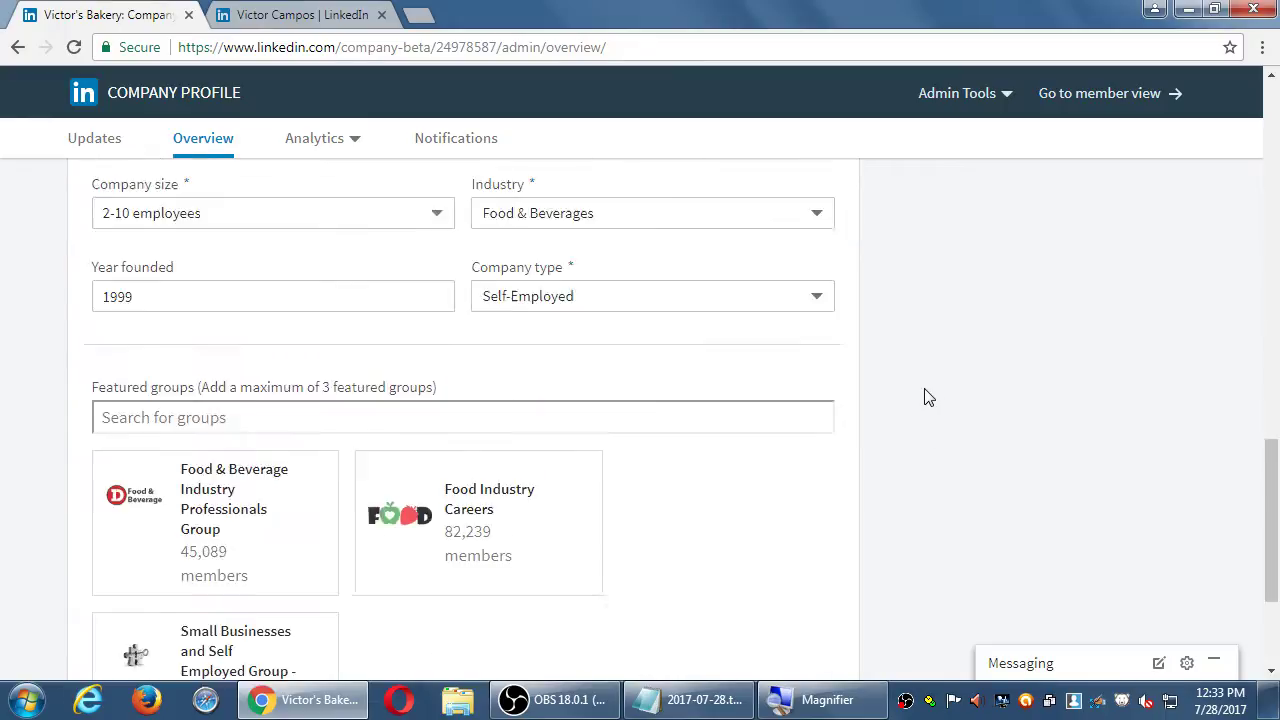
Look through the company page's admin tools and the pages managed from the personal LinkedIn account
{"action": "scroll", "coordinate": [912, 396], "scroll_direction": "up", "scroll_amount": 15}
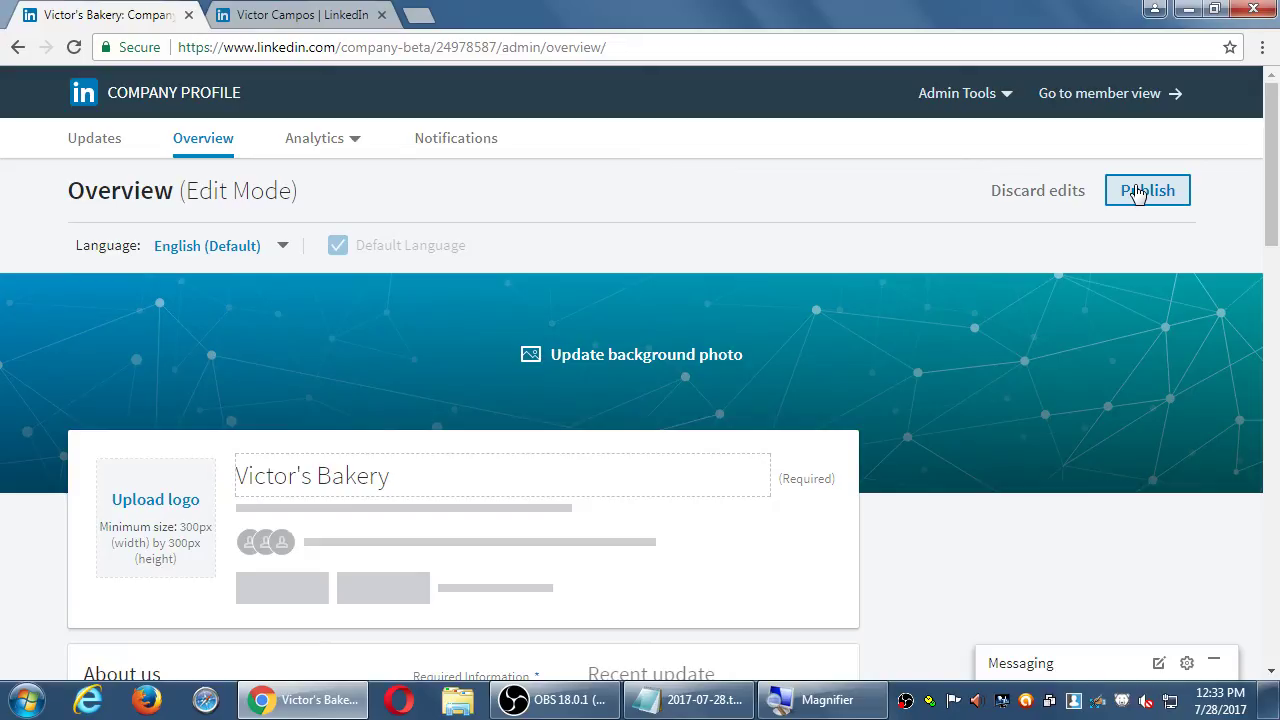
{"action": "left_click", "coordinate": [980, 104]}
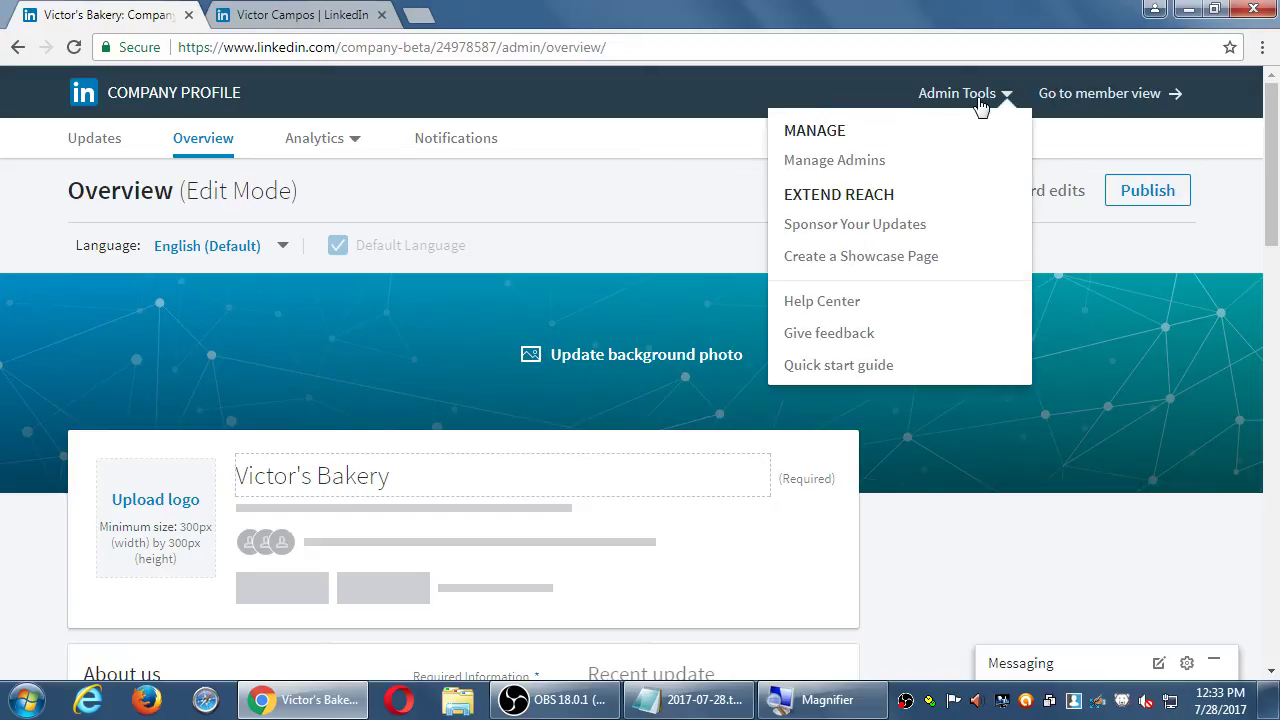
{"action": "left_click", "coordinate": [1090, 160]}
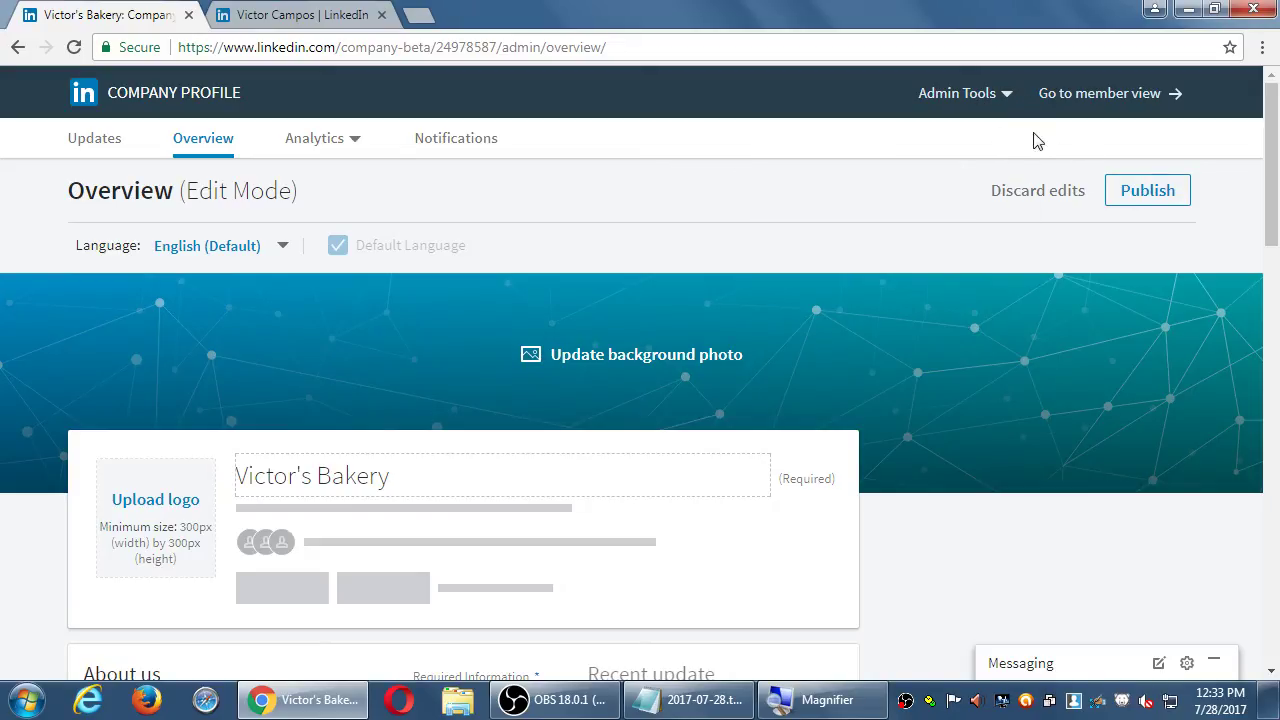
{"action": "left_click", "coordinate": [985, 95]}
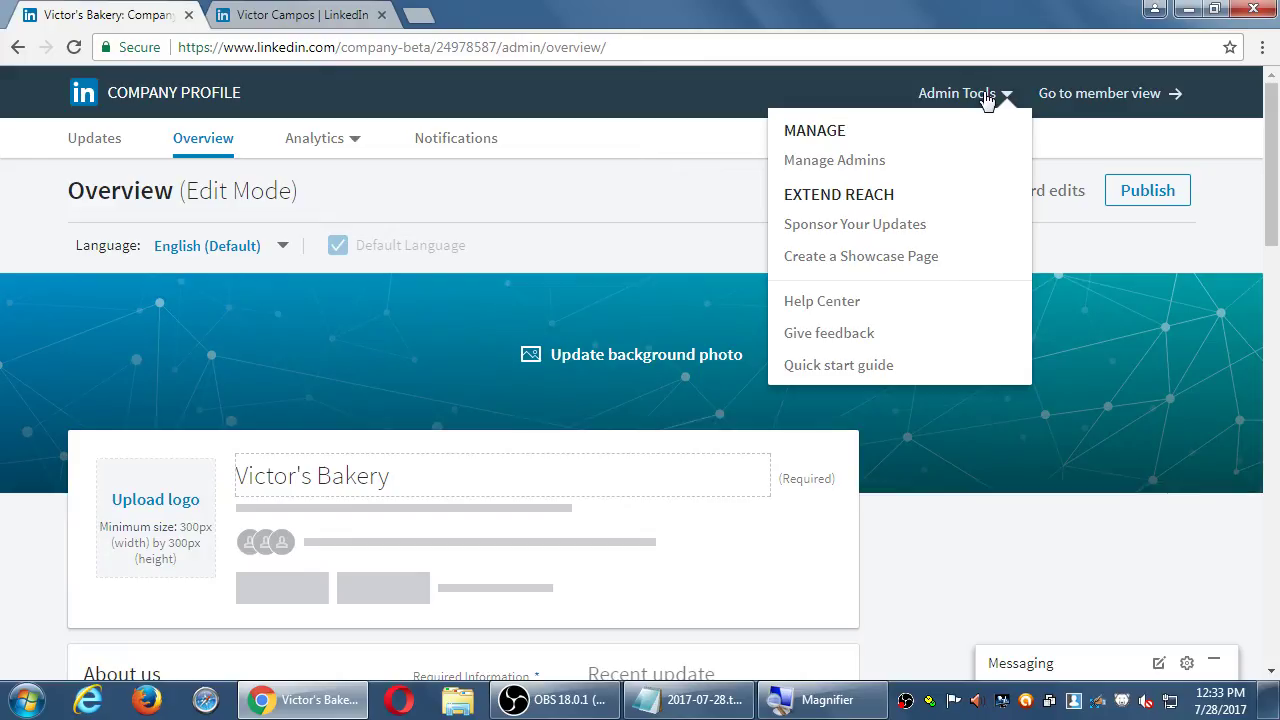
{"action": "key", "text": "ctrl+Tab"}
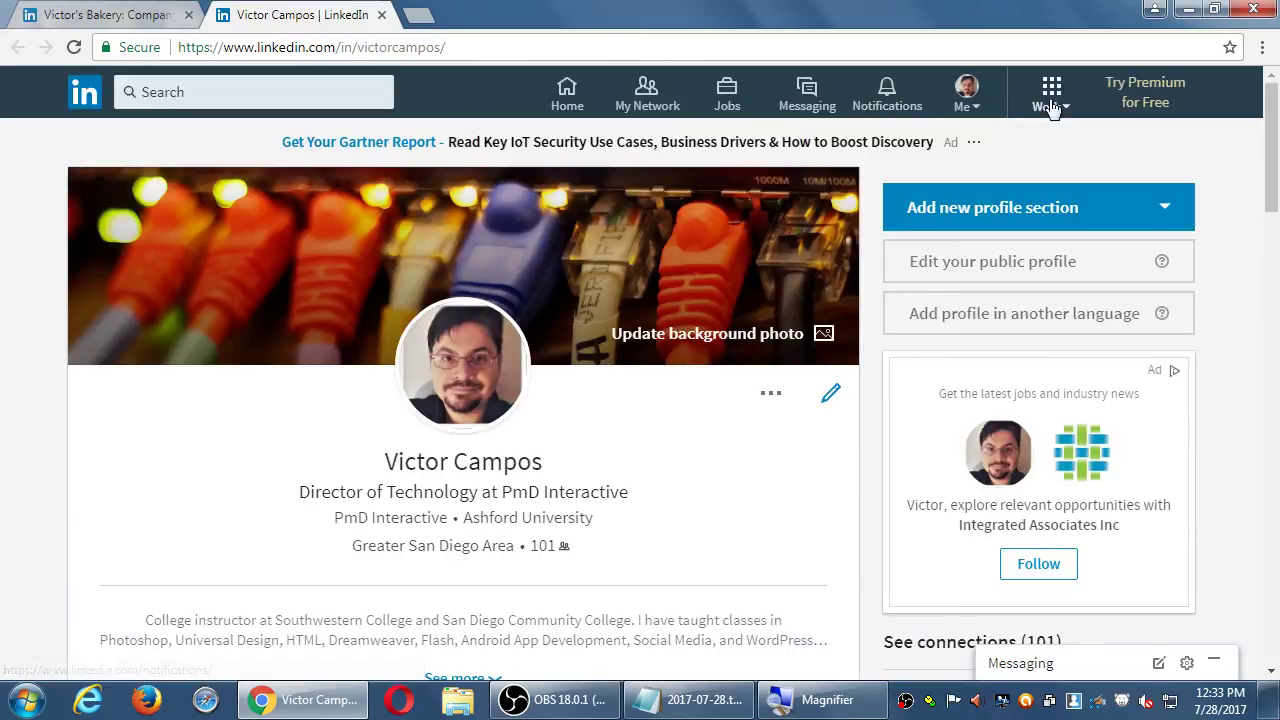
{"action": "left_click", "coordinate": [965, 100]}
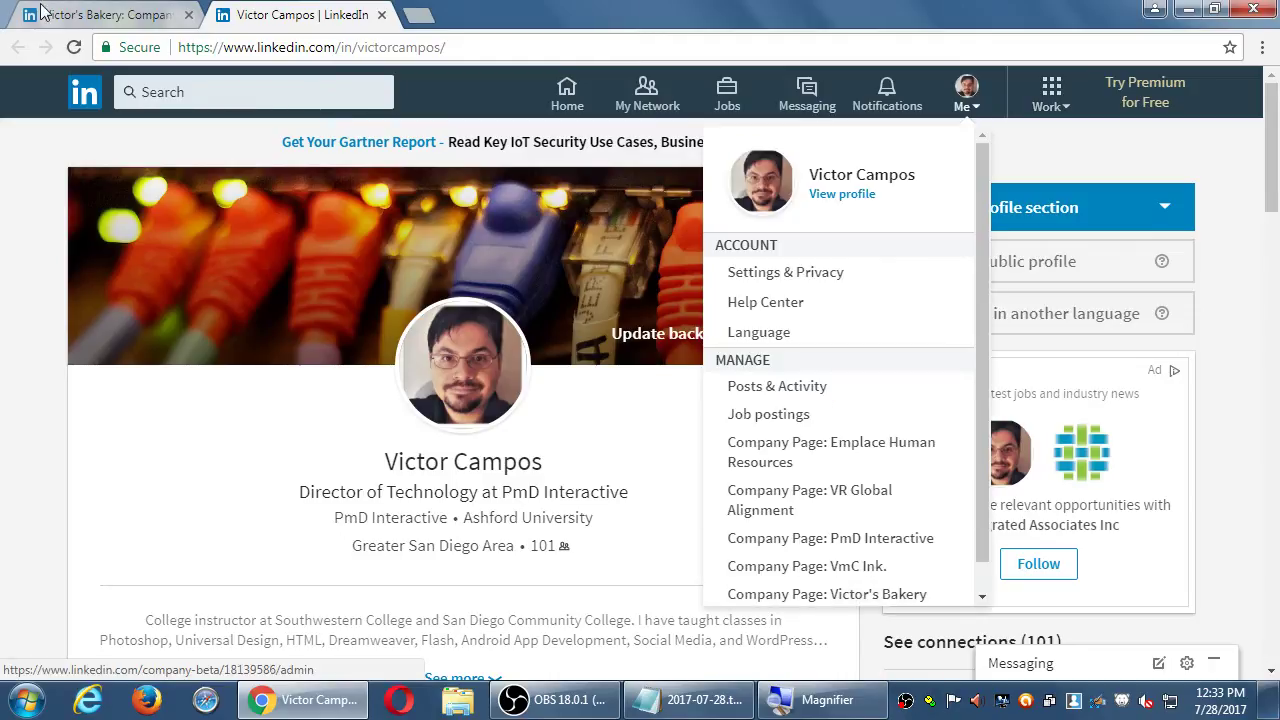
Return to the bakery's company page and publish the overview edits
{"action": "left_click", "coordinate": [87, 15]}
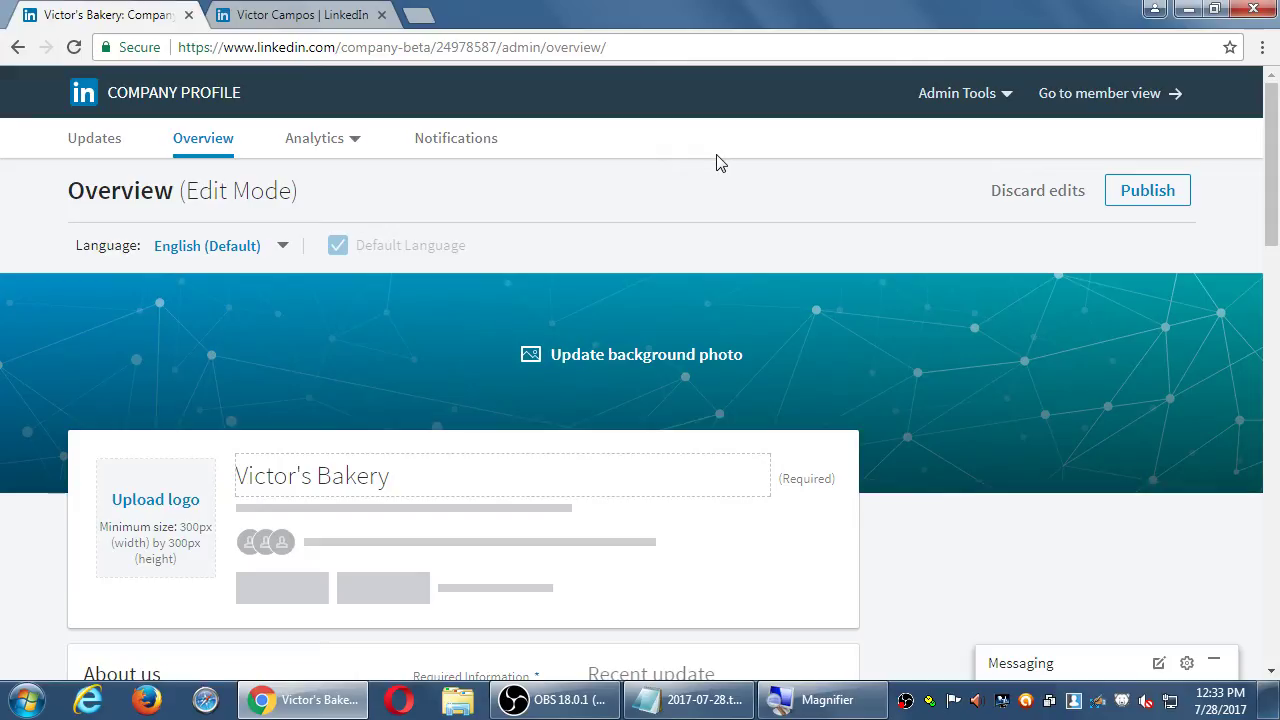
{"action": "left_click", "coordinate": [1157, 195]}
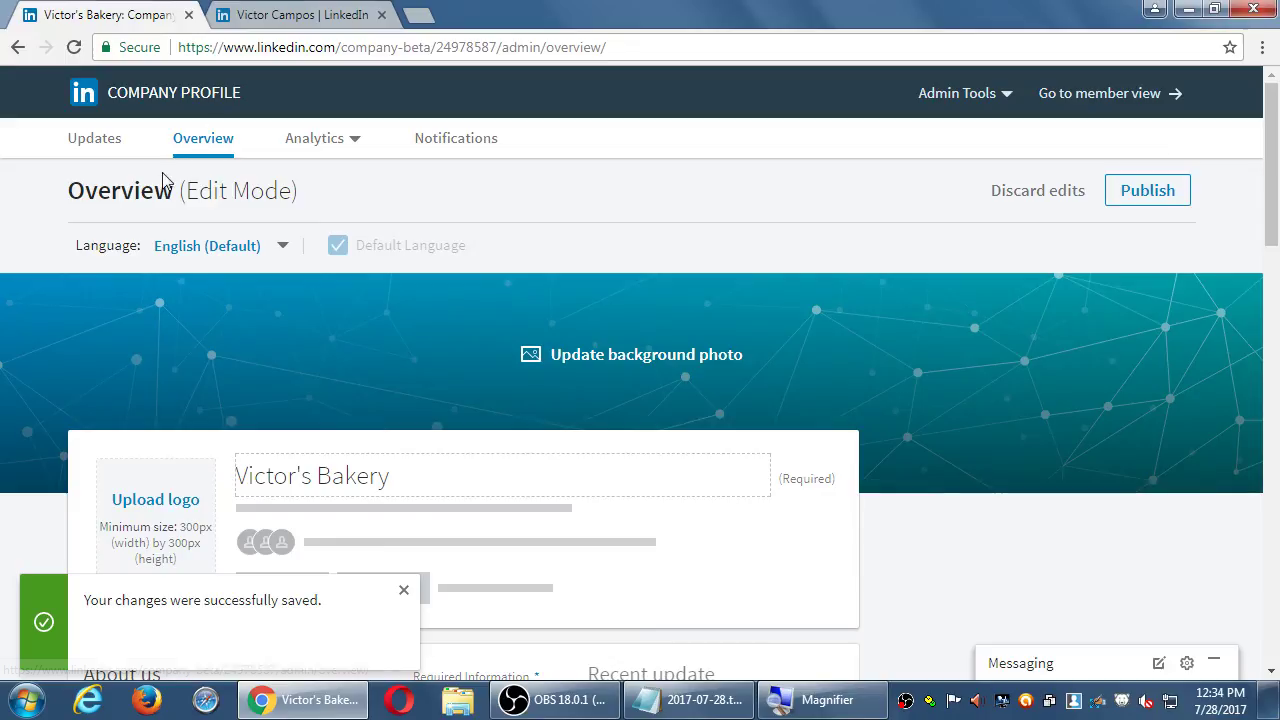
Open the company's updates feed, dismiss the welcome notice, and examine the engagement summary and the form for sharing an update
{"action": "left_click", "coordinate": [101, 141]}
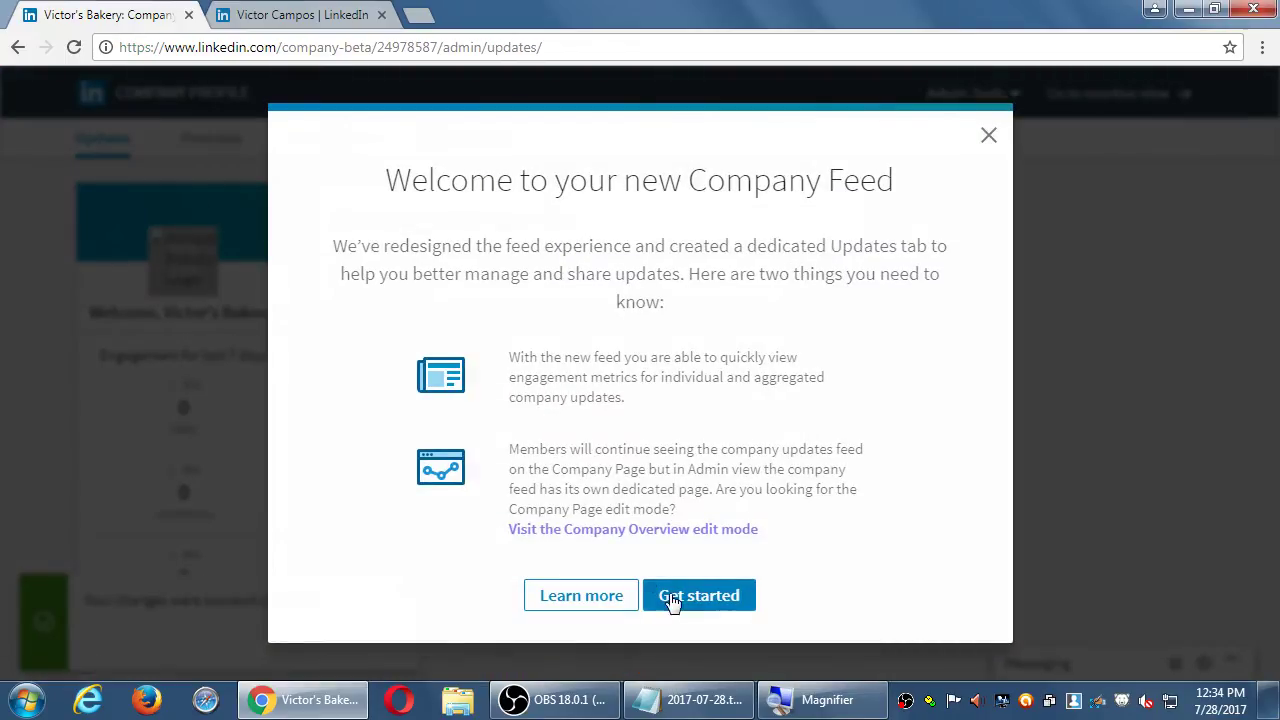
{"action": "left_click", "coordinate": [691, 606]}
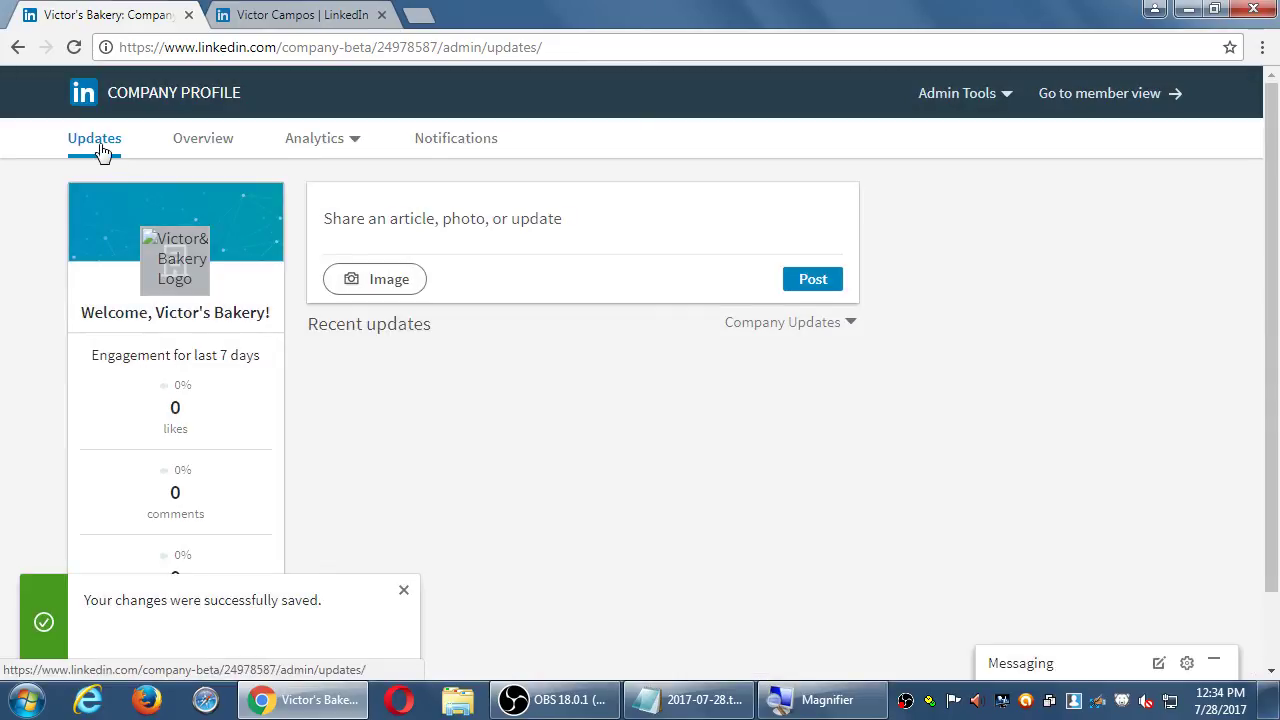
{"action": "scroll", "coordinate": [610, 458], "scroll_direction": "down", "scroll_amount": 1}
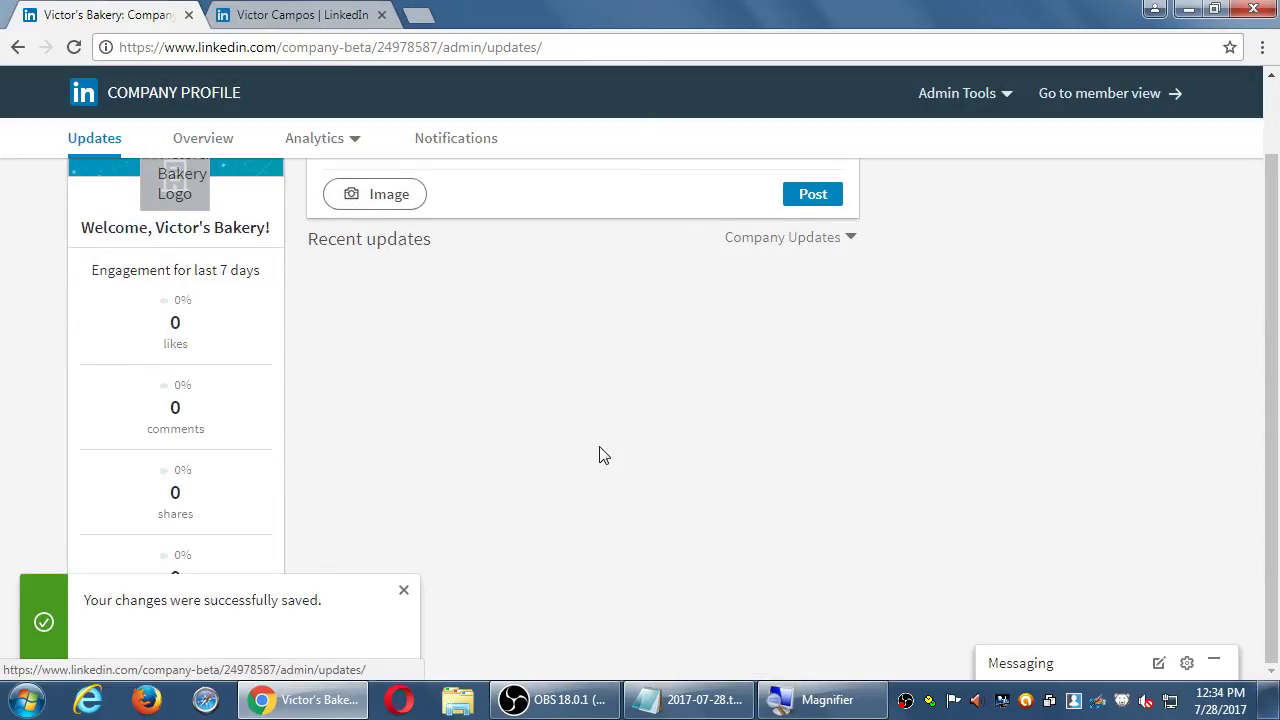
{"action": "scroll", "coordinate": [597, 460], "scroll_direction": "up", "scroll_amount": 1}
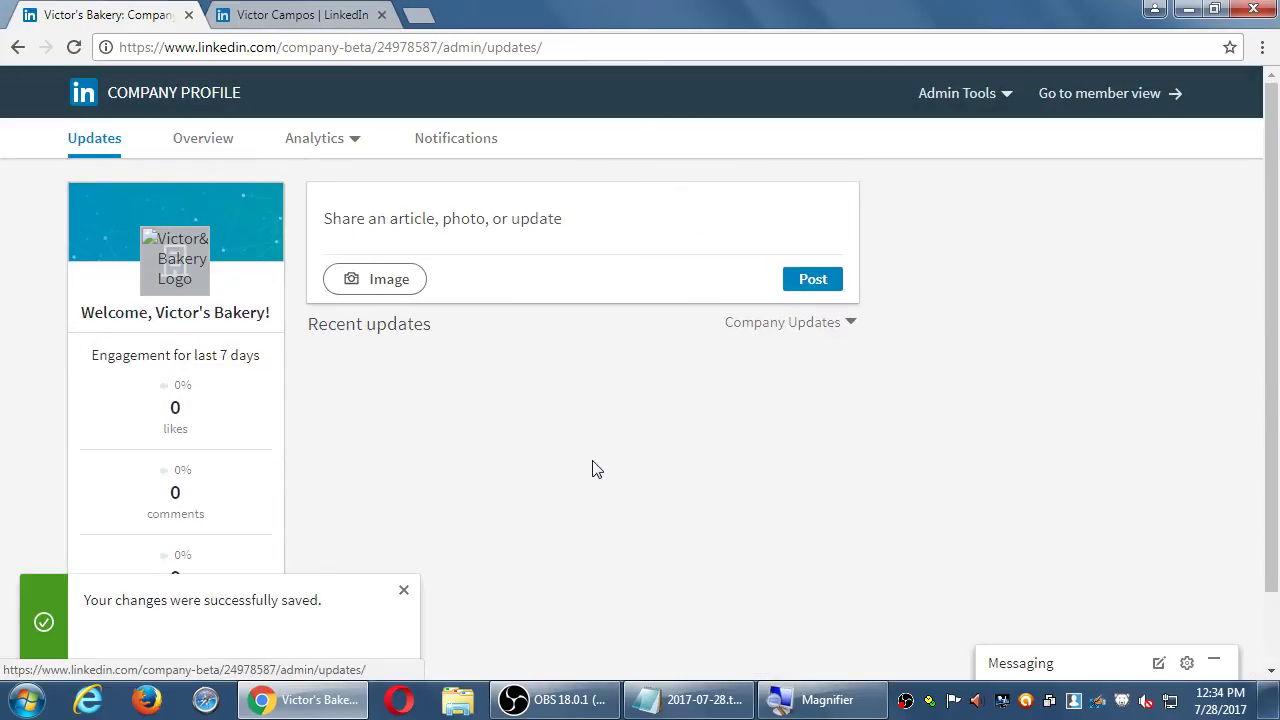
{"action": "left_click", "coordinate": [610, 229]}
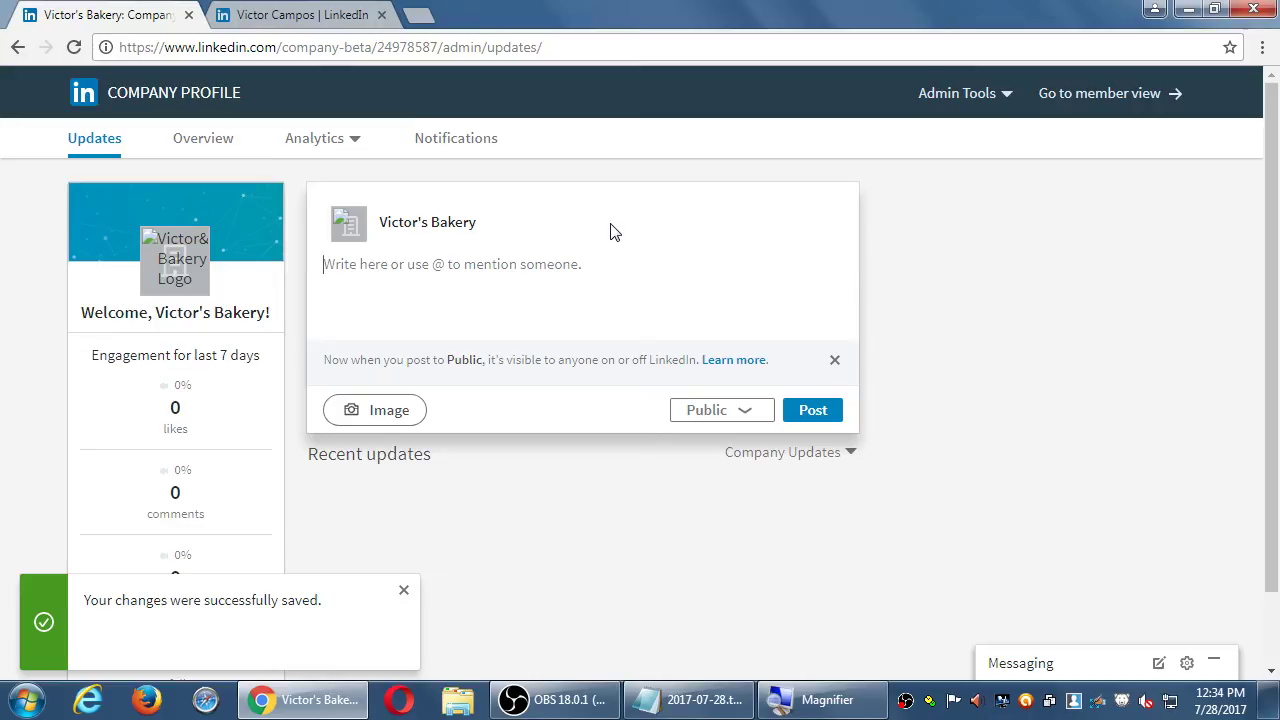
{"action": "left_click", "coordinate": [992, 276]}
{"action": "scroll", "coordinate": [990, 275], "scroll_direction": "down", "scroll_amount": 1}
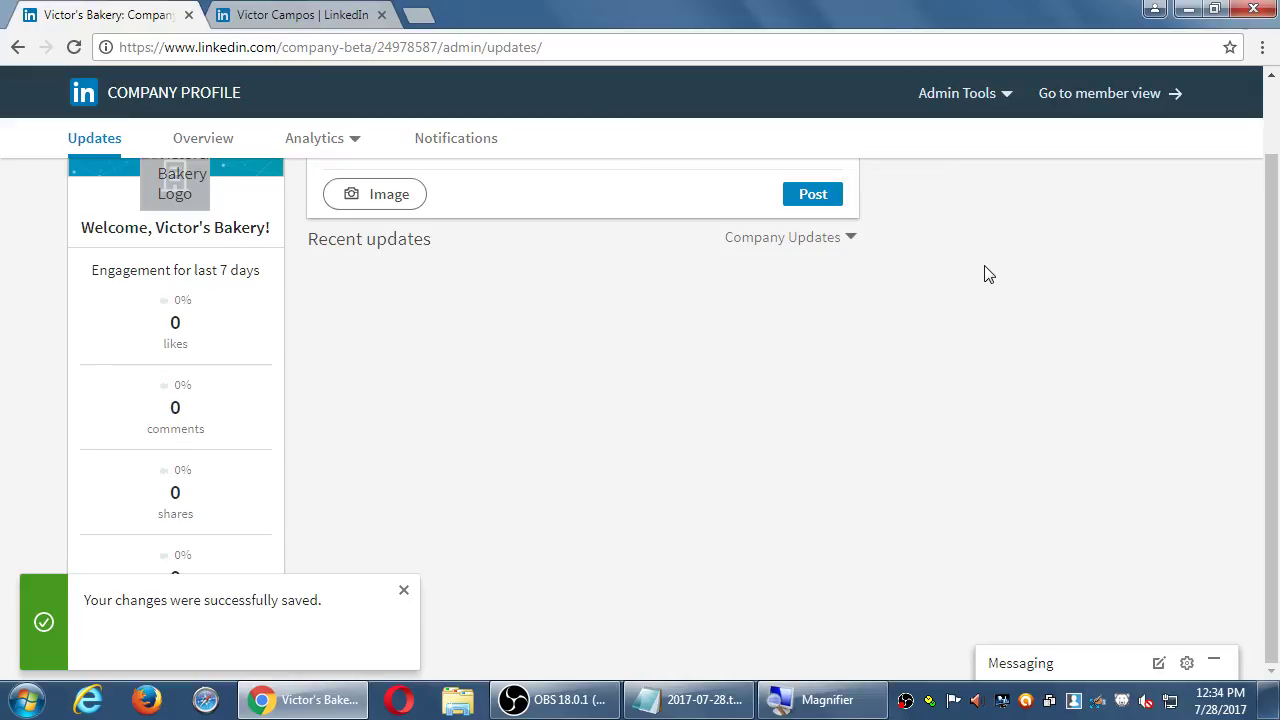
{"action": "scroll", "coordinate": [975, 274], "scroll_direction": "up", "scroll_amount": 1}
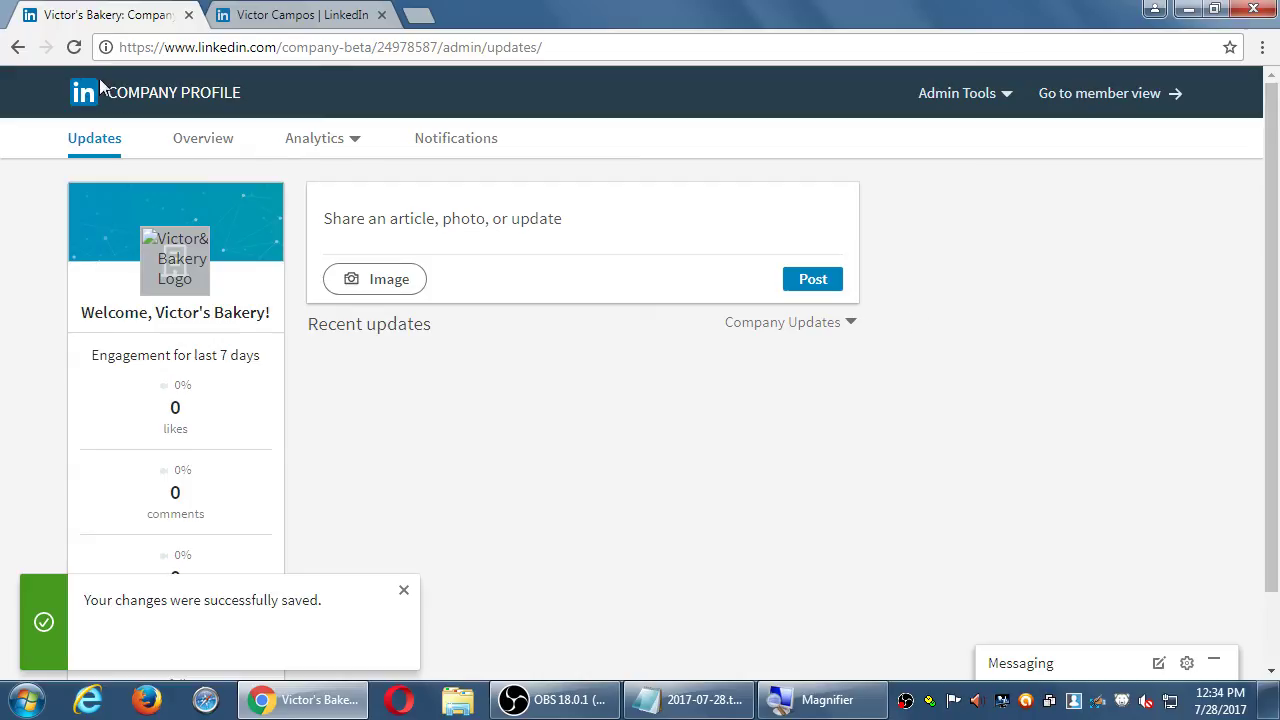
Recheck the company overview and view the visitor analytics
{"action": "left_click", "coordinate": [200, 140]}
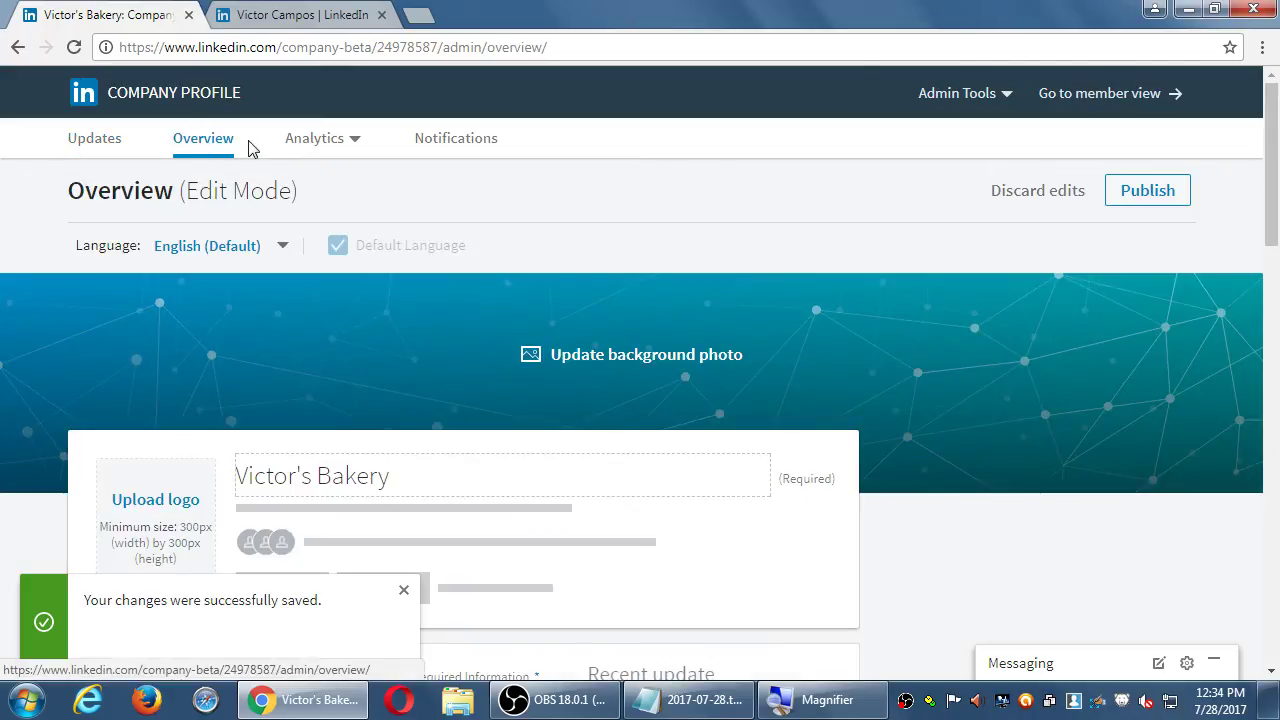
{"action": "scroll", "coordinate": [686, 268], "scroll_direction": "down", "scroll_amount": 3}
{"action": "scroll", "coordinate": [686, 272], "scroll_direction": "up", "scroll_amount": 3}
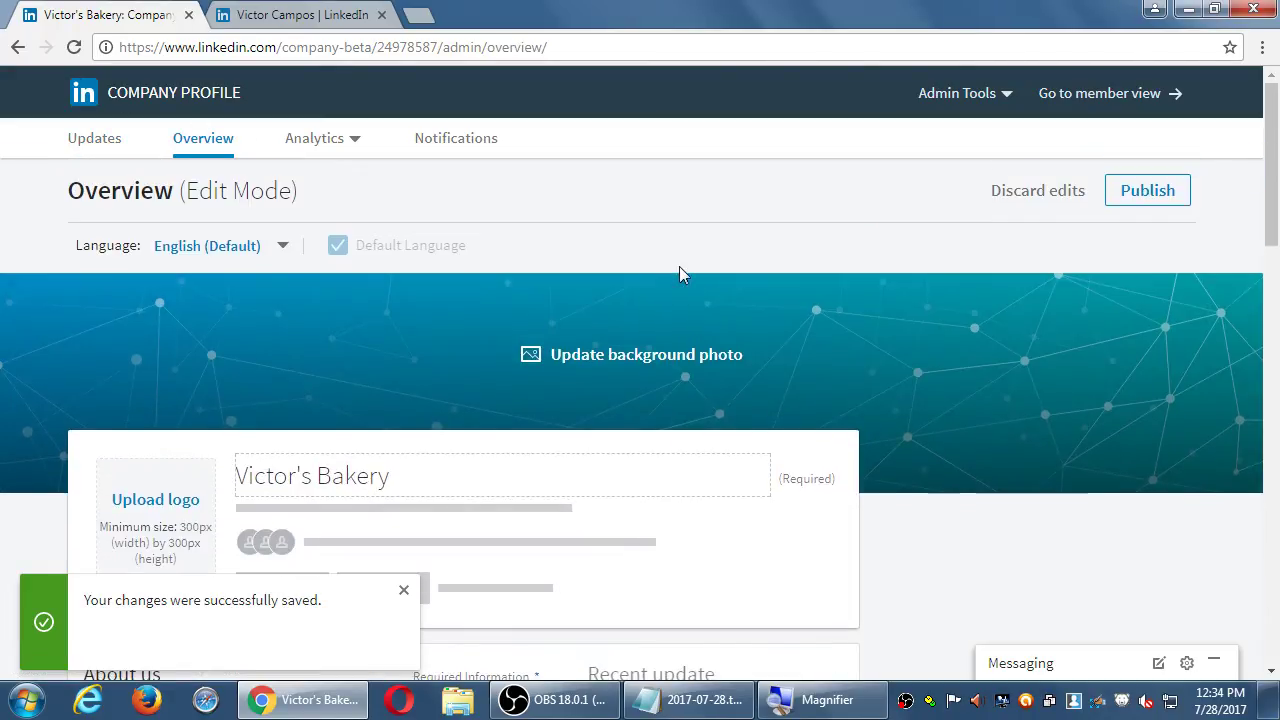
{"action": "left_click", "coordinate": [323, 150]}
{"action": "left_click", "coordinate": [298, 189]}
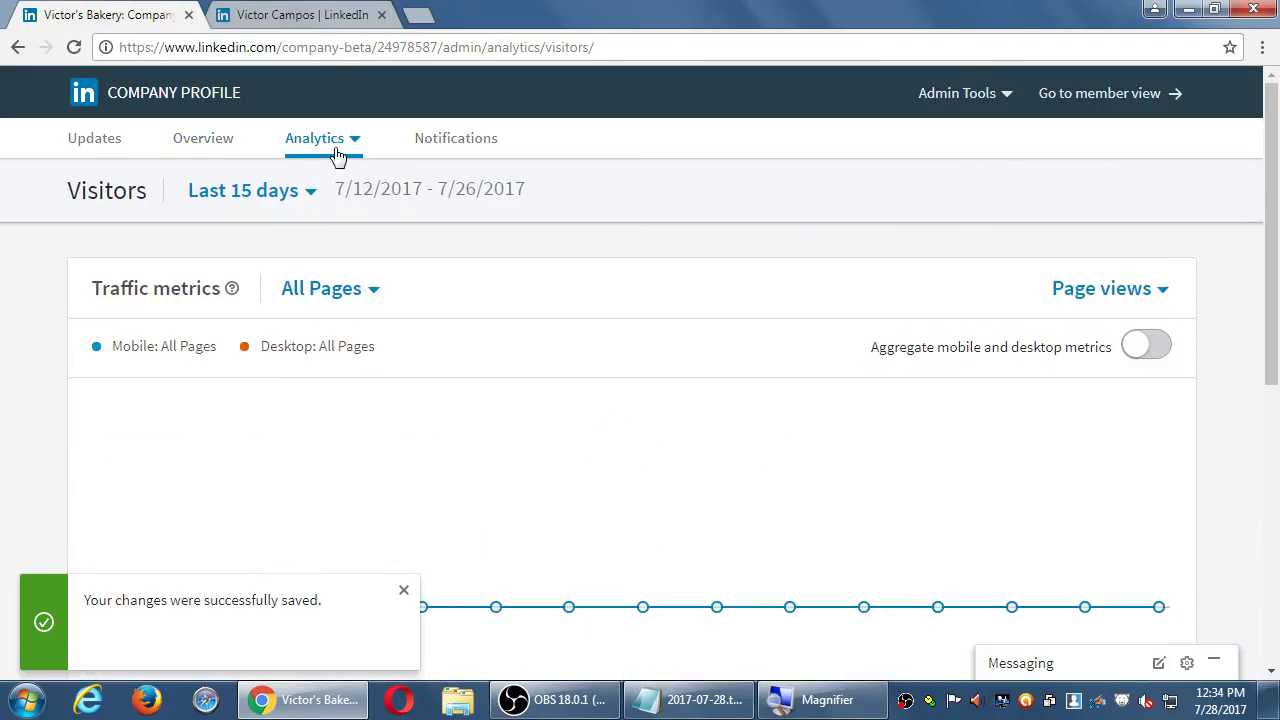
View the update analytics, examining the engagement highlights, impressions chart and update engagement table
{"action": "left_click", "coordinate": [337, 158]}
{"action": "left_click", "coordinate": [358, 158]}
{"action": "left_click", "coordinate": [297, 218]}
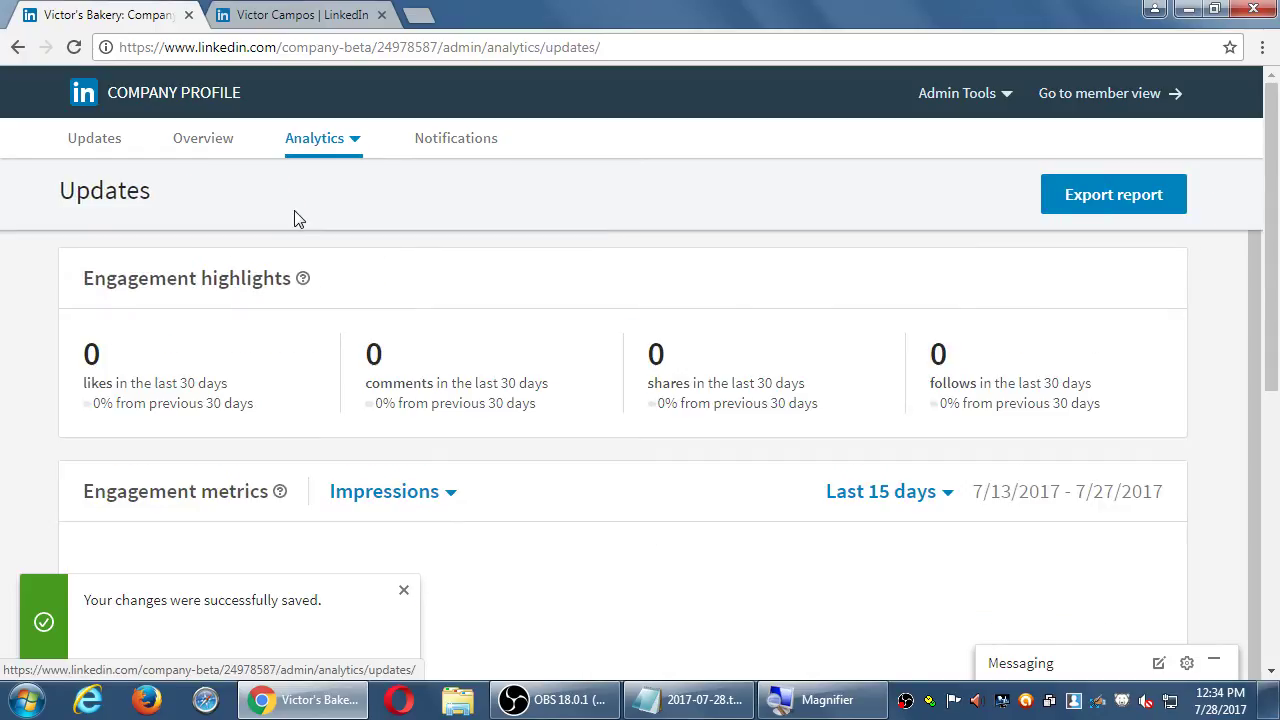
{"action": "scroll", "coordinate": [297, 218], "scroll_direction": "down", "scroll_amount": 3}
{"action": "scroll", "coordinate": [520, 490], "scroll_direction": "up", "scroll_amount": 2}
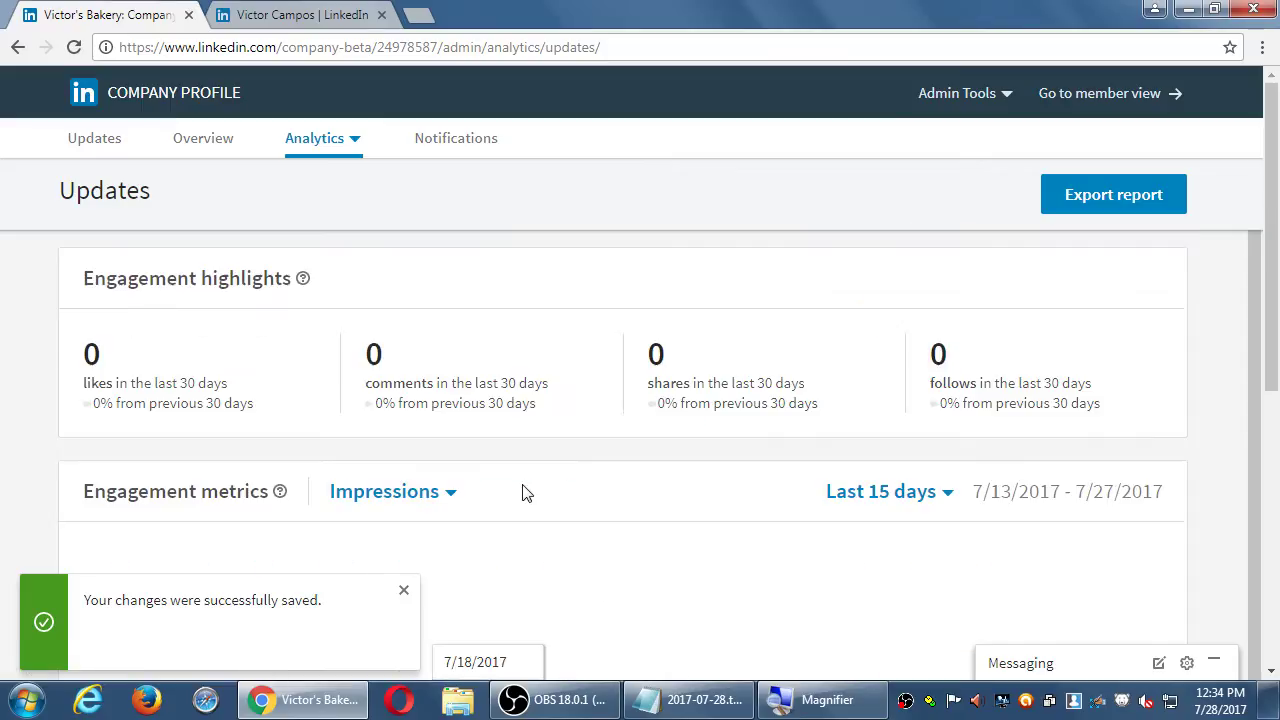
{"action": "scroll", "coordinate": [286, 380], "scroll_direction": "down", "scroll_amount": 4}
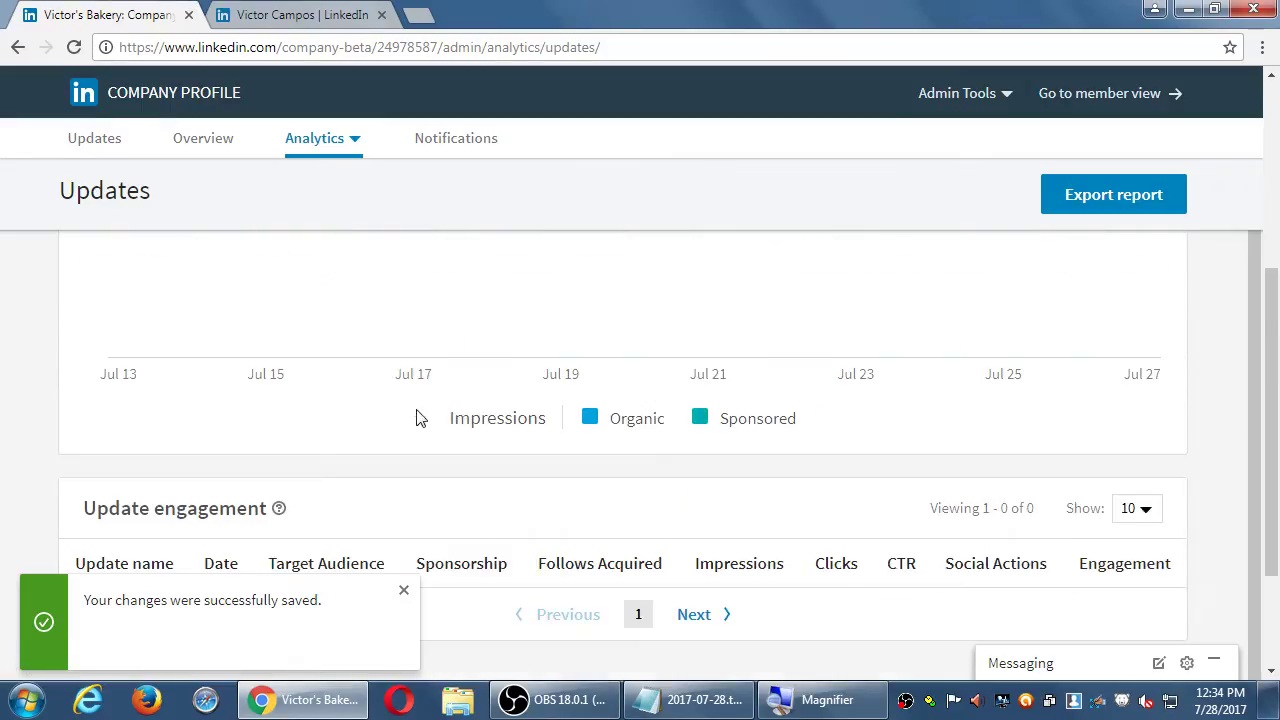
{"action": "scroll", "coordinate": [457, 420], "scroll_direction": "up", "scroll_amount": 5}
View the follower analytics, look at the personal profile for comparison, and return to the company page
{"action": "left_click", "coordinate": [340, 145]}
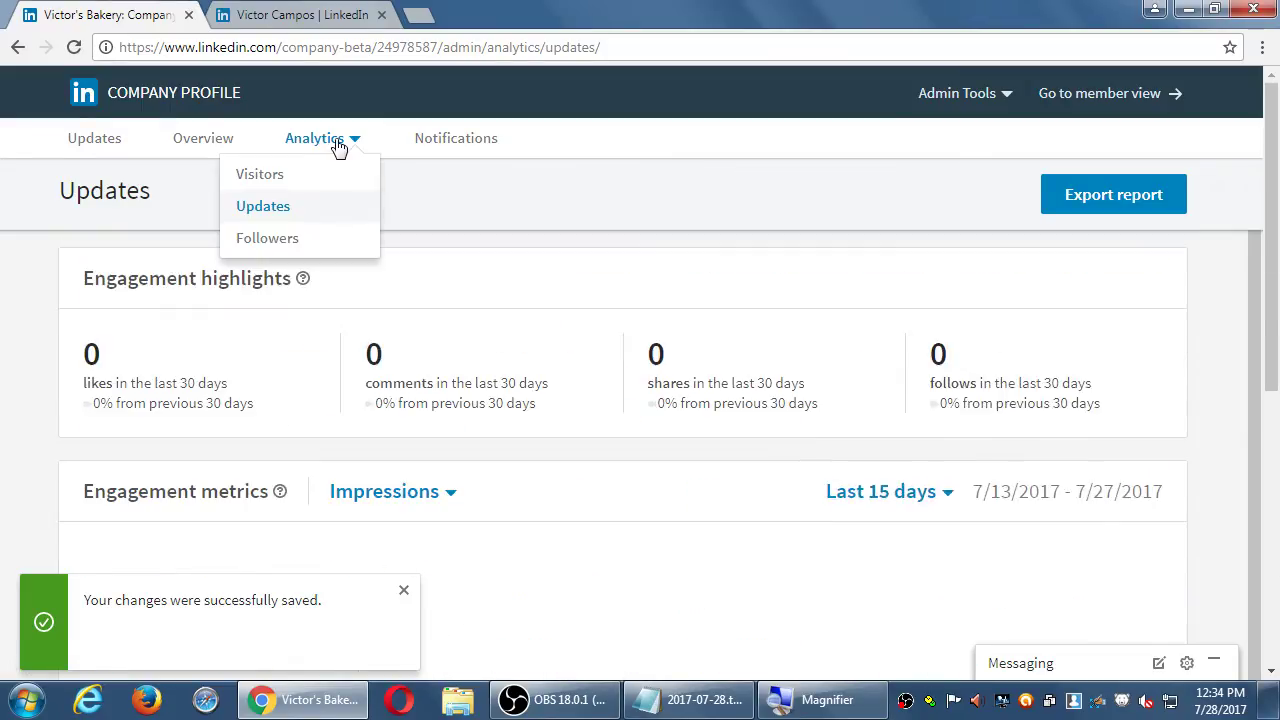
{"action": "left_click", "coordinate": [291, 244]}
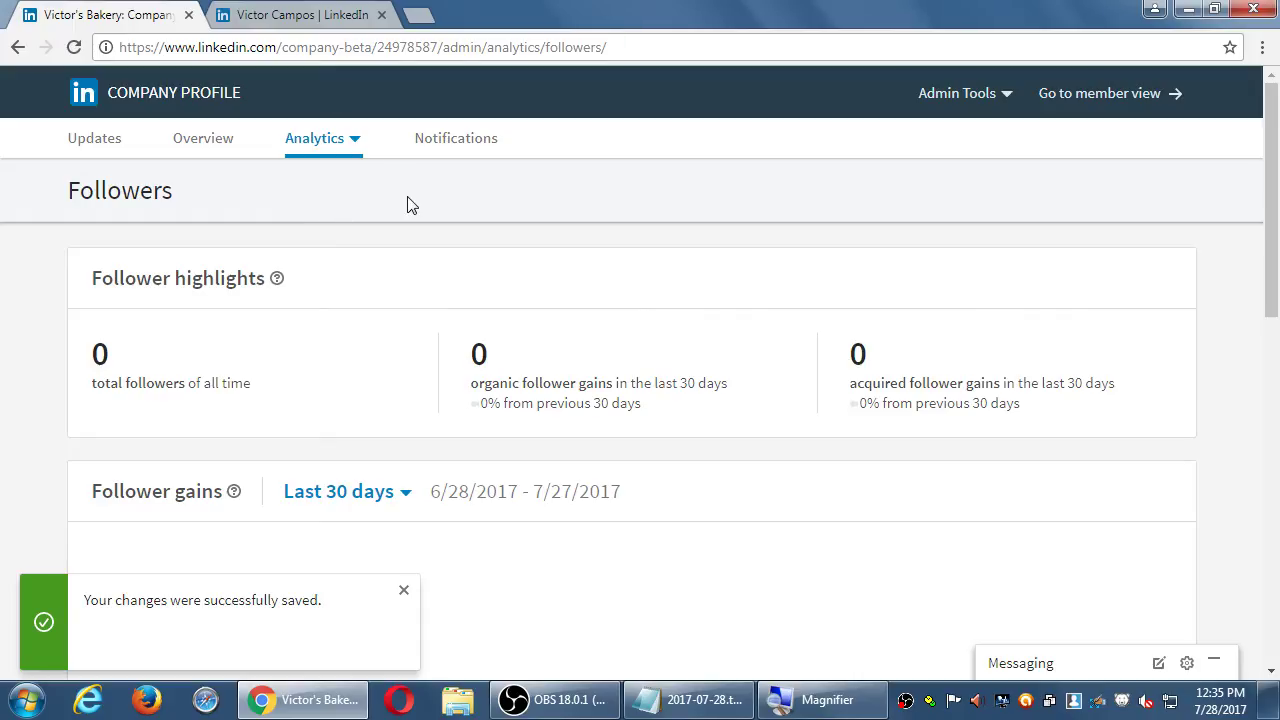
{"action": "left_click", "coordinate": [280, 16]}
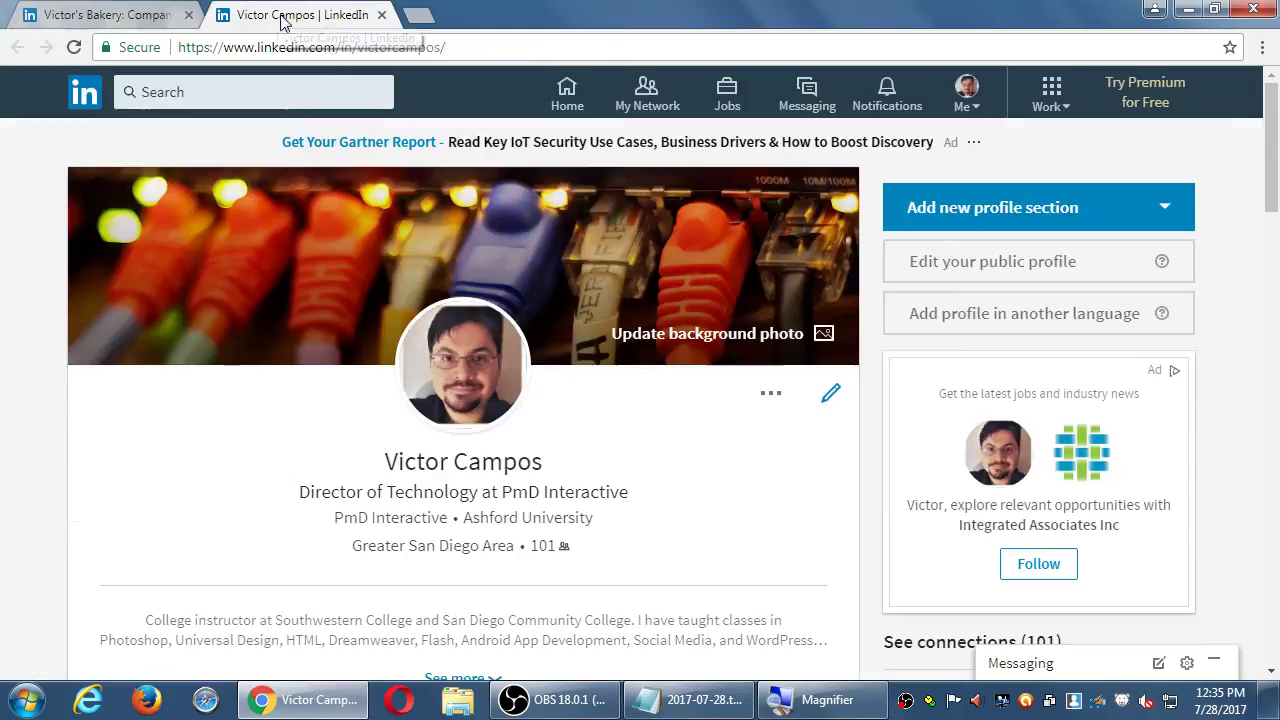
{"action": "scroll", "coordinate": [365, 452], "scroll_direction": "down", "scroll_amount": 1}
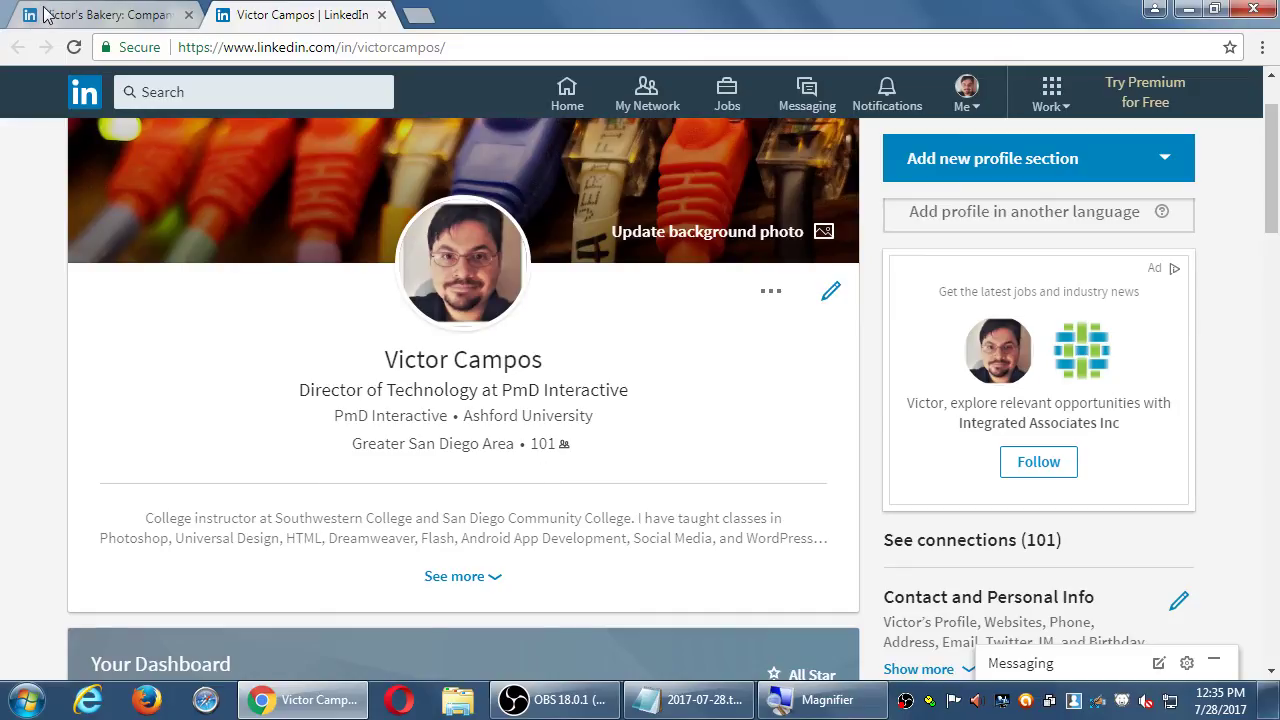
{"action": "left_click", "coordinate": [75, 15]}
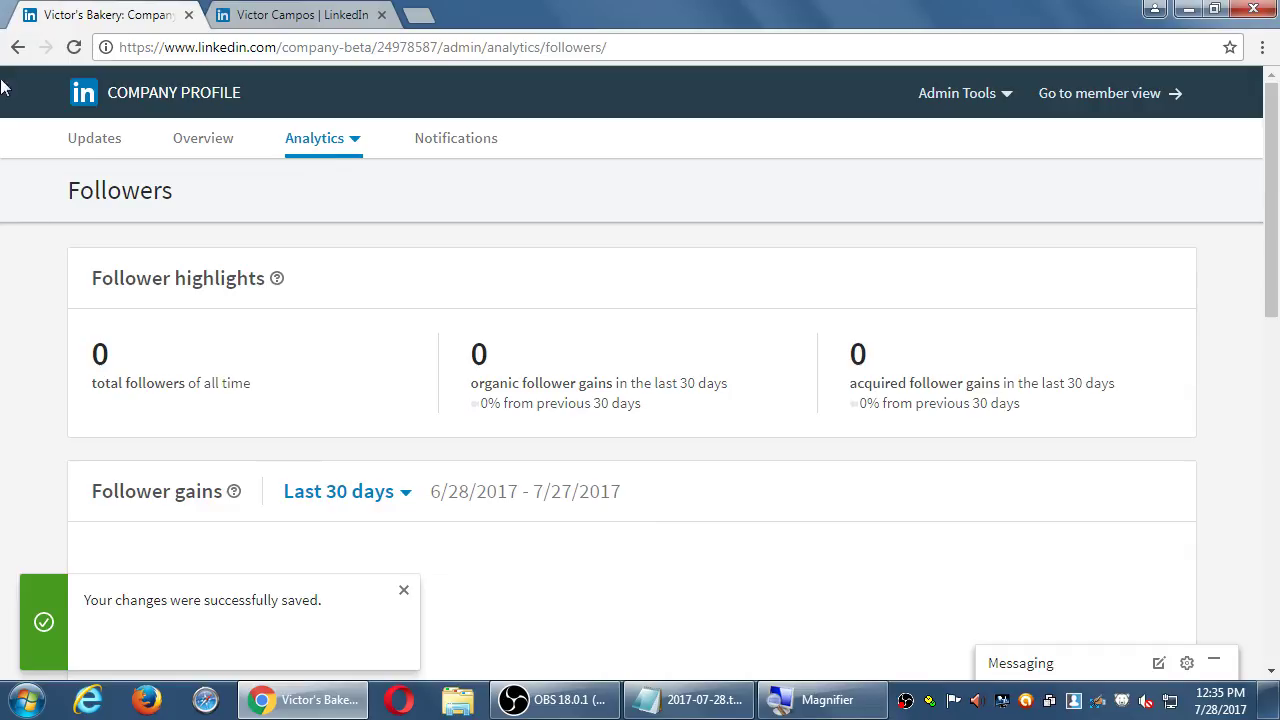
Open the company's notifications and review today's social actions and the notifications list
{"action": "left_click", "coordinate": [447, 145]}
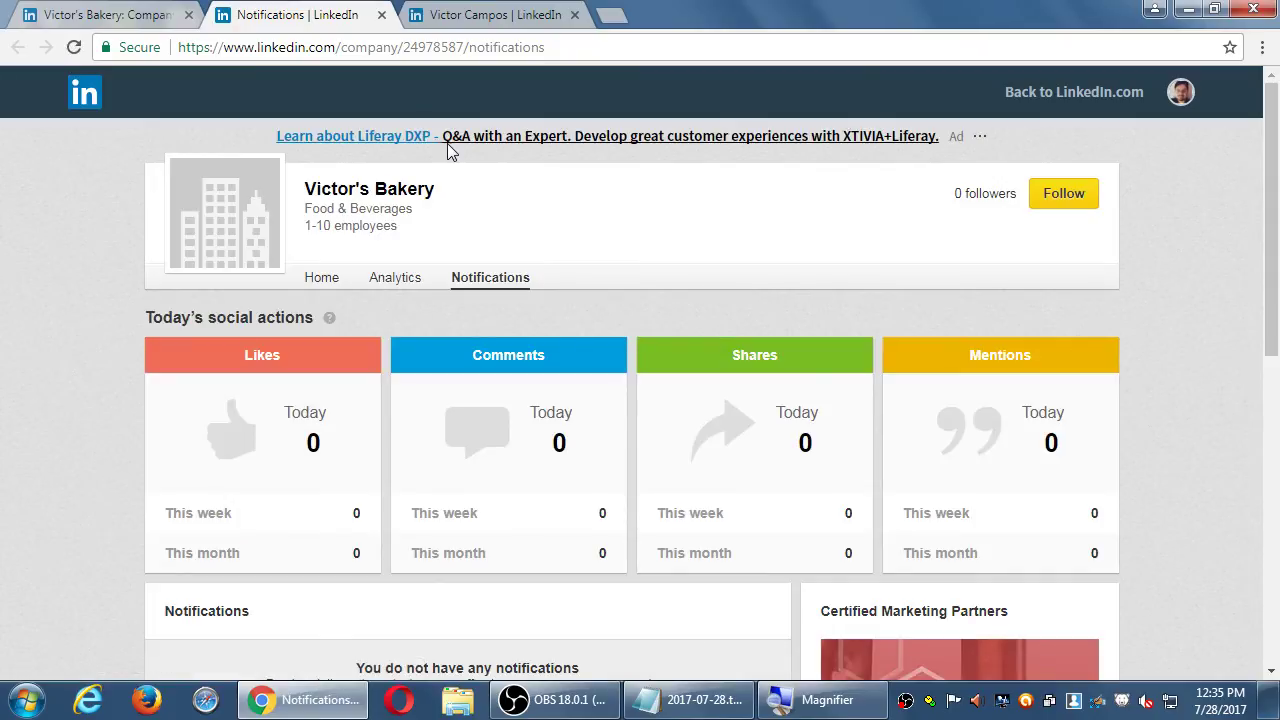
{"action": "scroll", "coordinate": [677, 265], "scroll_direction": "down", "scroll_amount": 3}
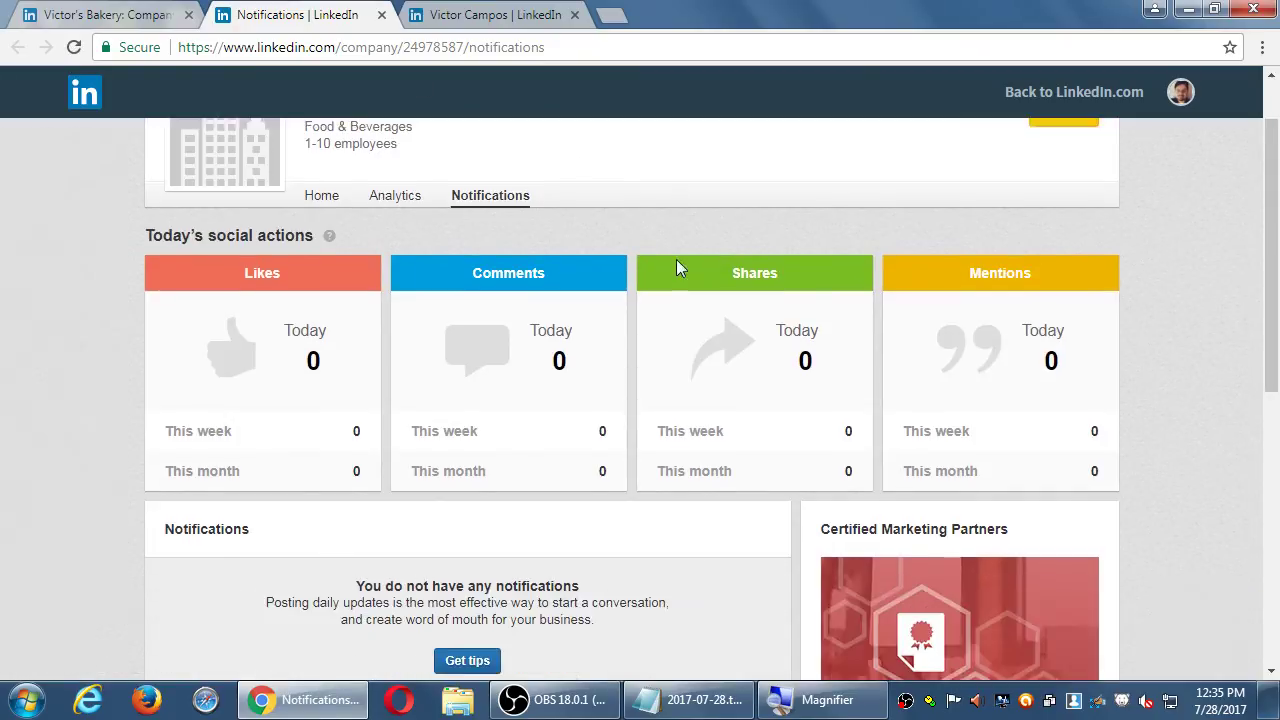
{"action": "scroll", "coordinate": [677, 271], "scroll_direction": "down", "scroll_amount": 5}
{"action": "scroll", "coordinate": [635, 420], "scroll_direction": "up", "scroll_amount": 4}
{"action": "scroll", "coordinate": [622, 414], "scroll_direction": "up", "scroll_amount": 4}
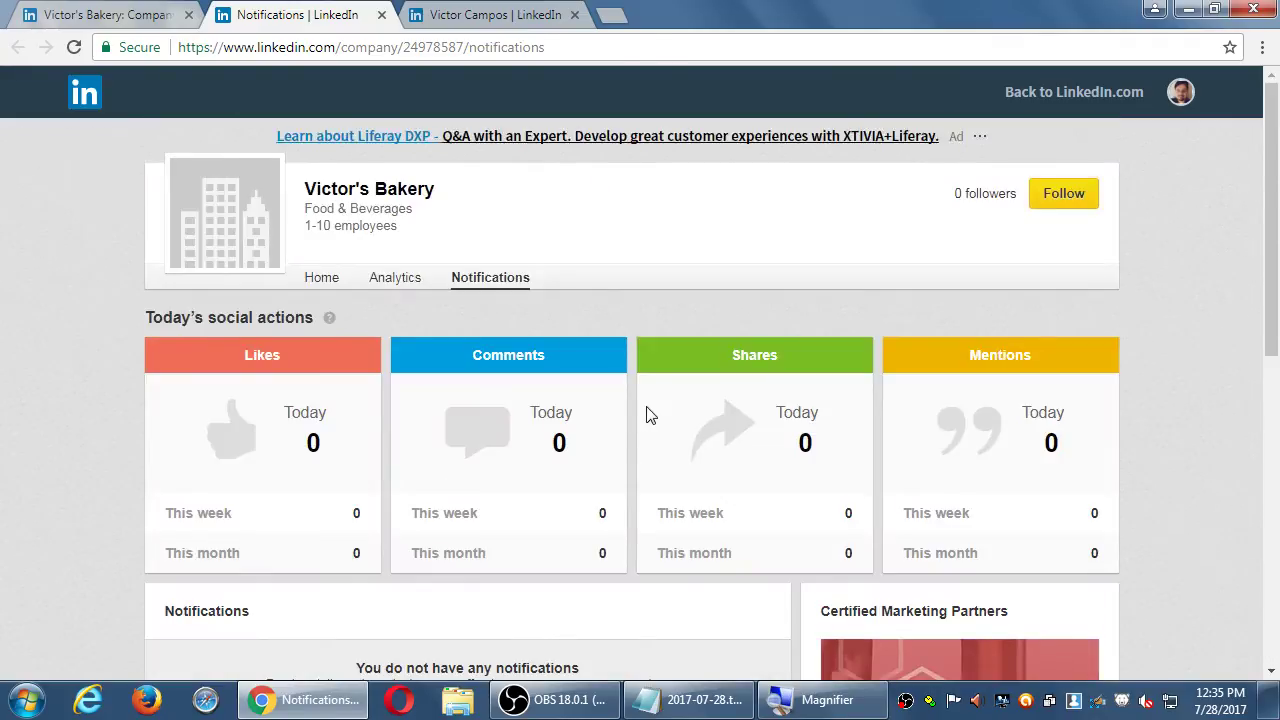
Compare the company admin page with its notifications page, check where the latter's analytics link leads, and look over the marketing partners
{"action": "left_click", "coordinate": [86, 14]}
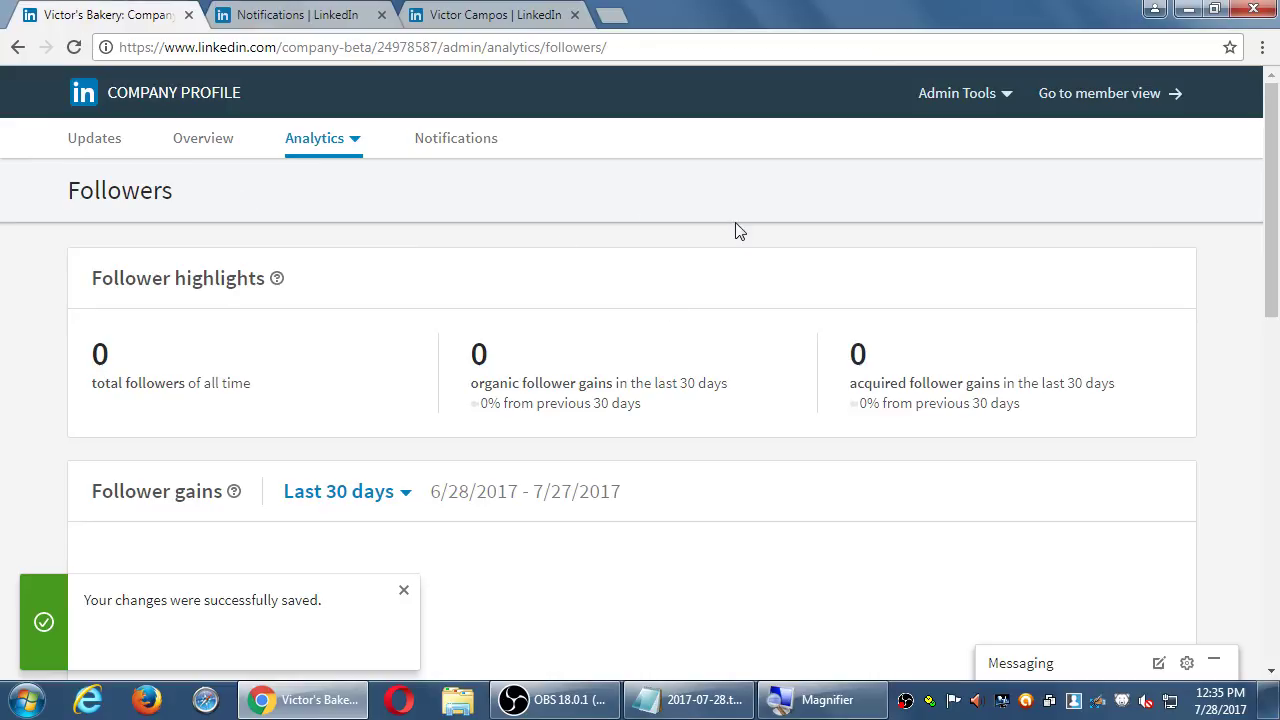
{"action": "left_click", "coordinate": [306, 16]}
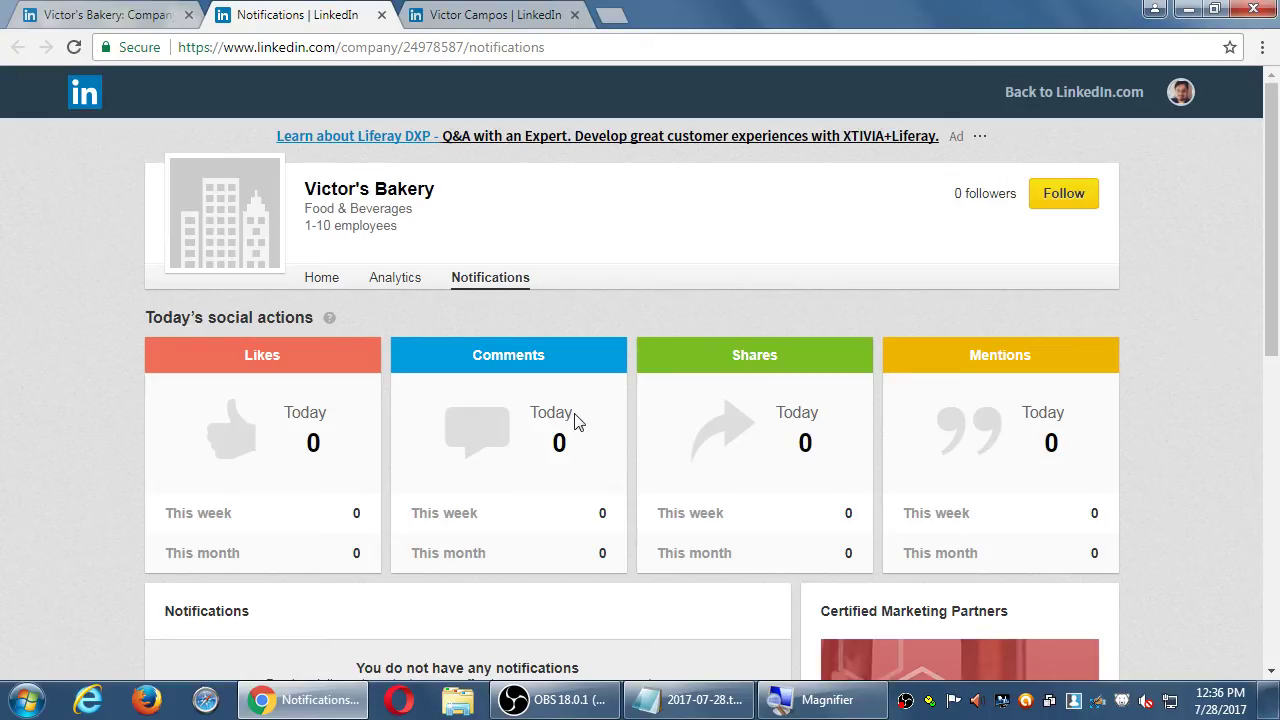
{"action": "left_click", "coordinate": [391, 279]}
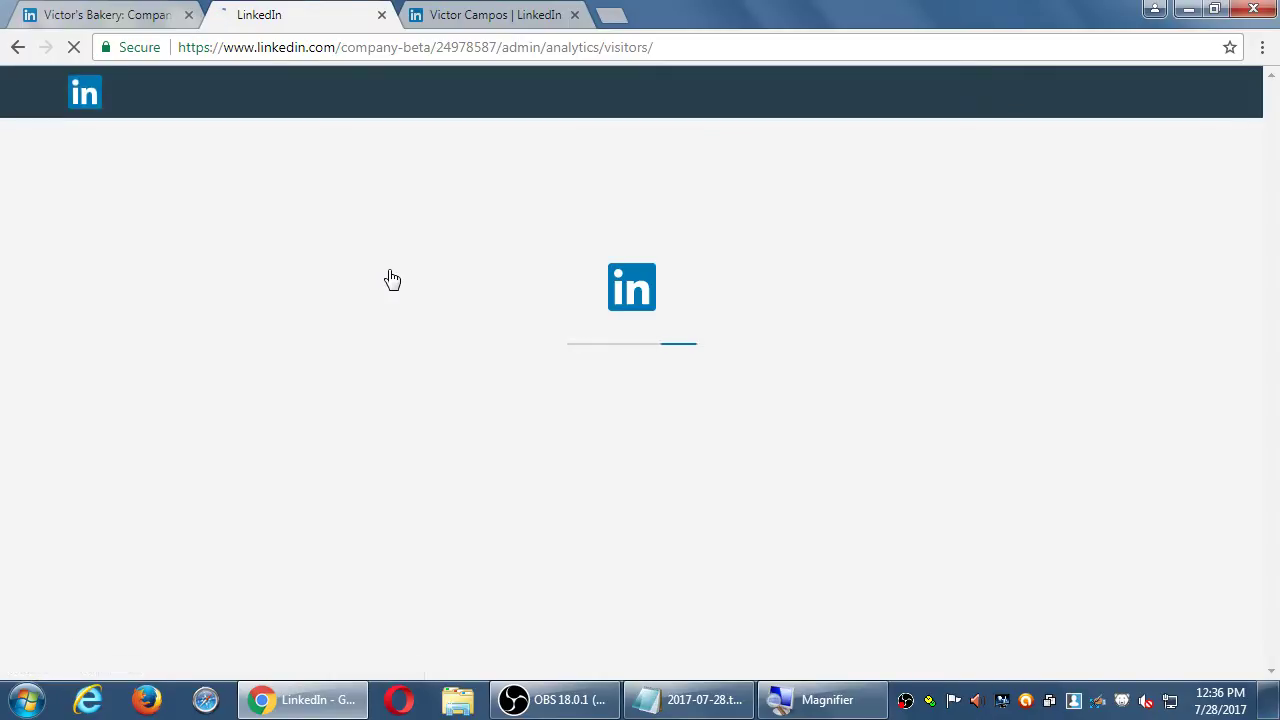
{"action": "key", "text": "alt+Left"}
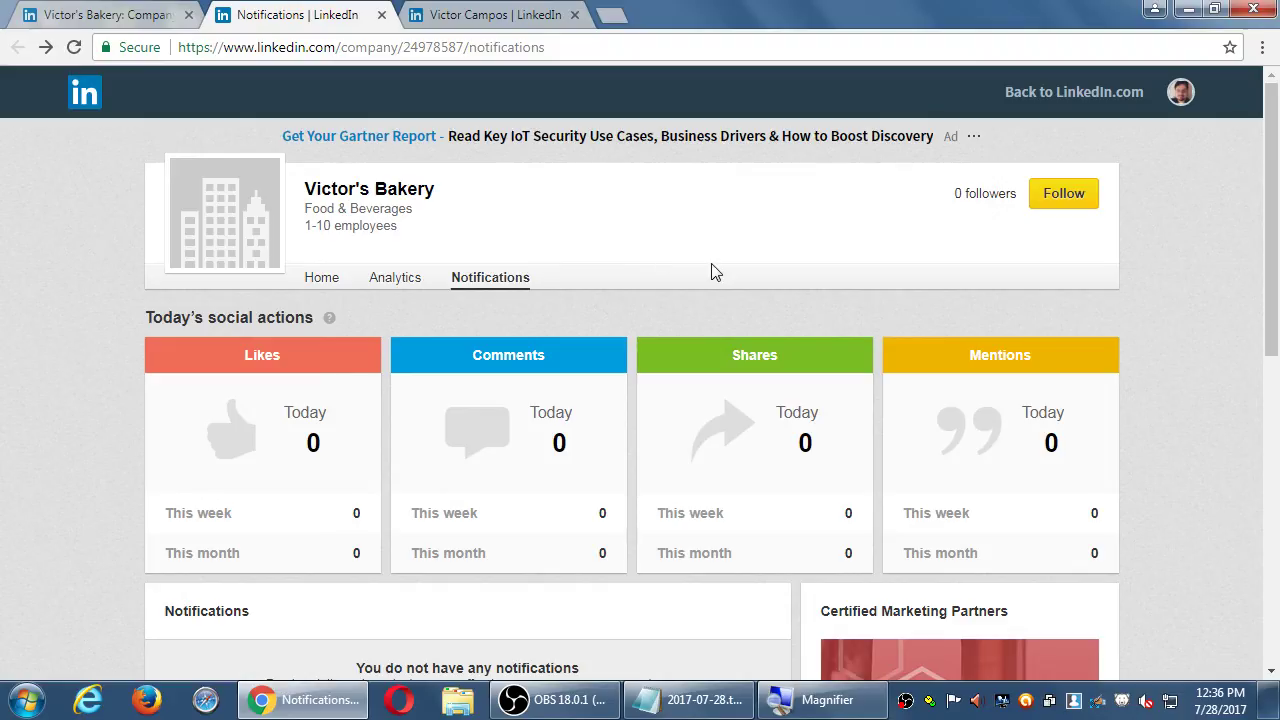
{"action": "scroll", "coordinate": [1029, 251], "scroll_direction": "down", "scroll_amount": 5}
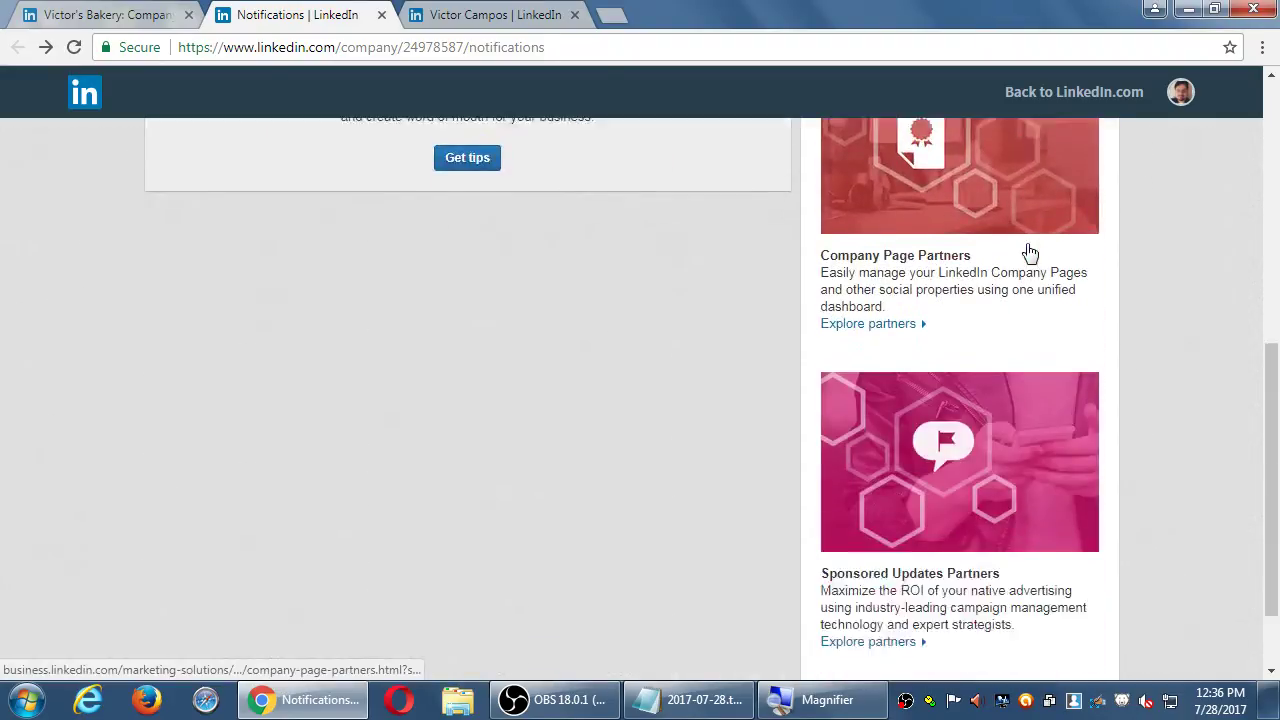
{"action": "scroll", "coordinate": [1000, 255], "scroll_direction": "up", "scroll_amount": 6}
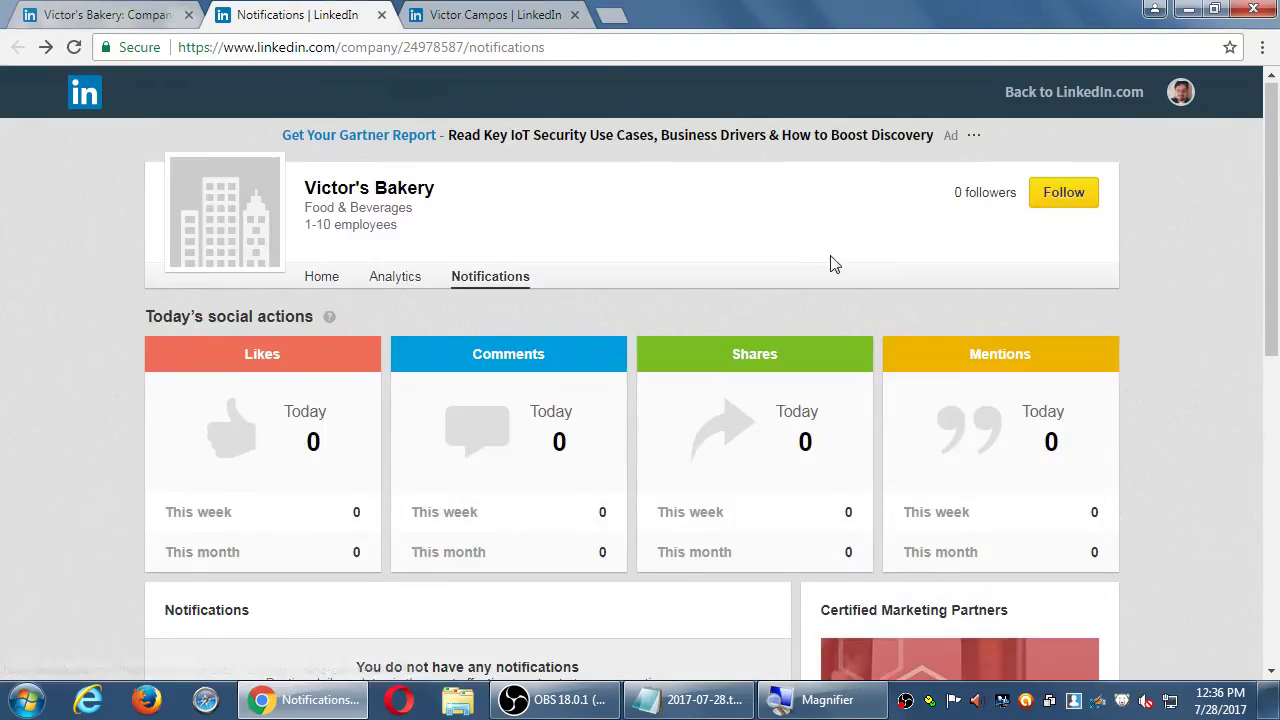
Close the company notifications page, glance at the personal profile, and open the updates section of the company admin page
{"action": "left_click", "coordinate": [381, 15]}
{"action": "left_click", "coordinate": [282, 17]}
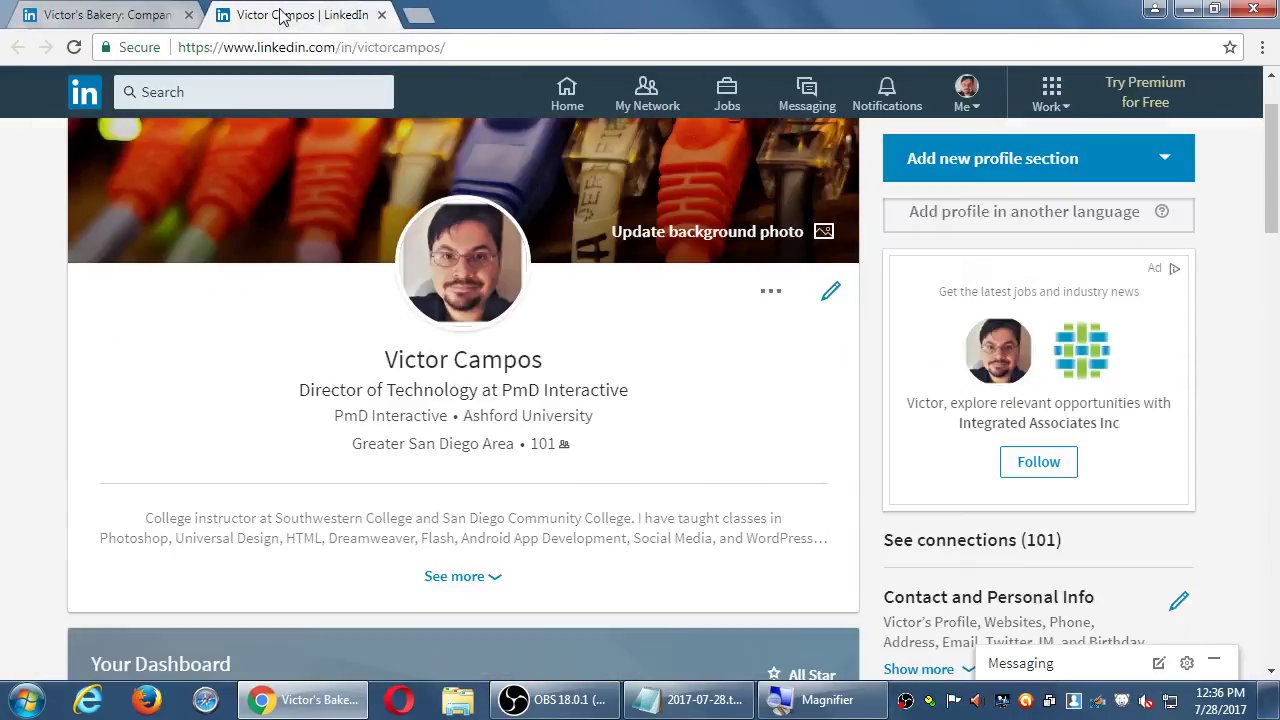
{"action": "left_click", "coordinate": [149, 18]}
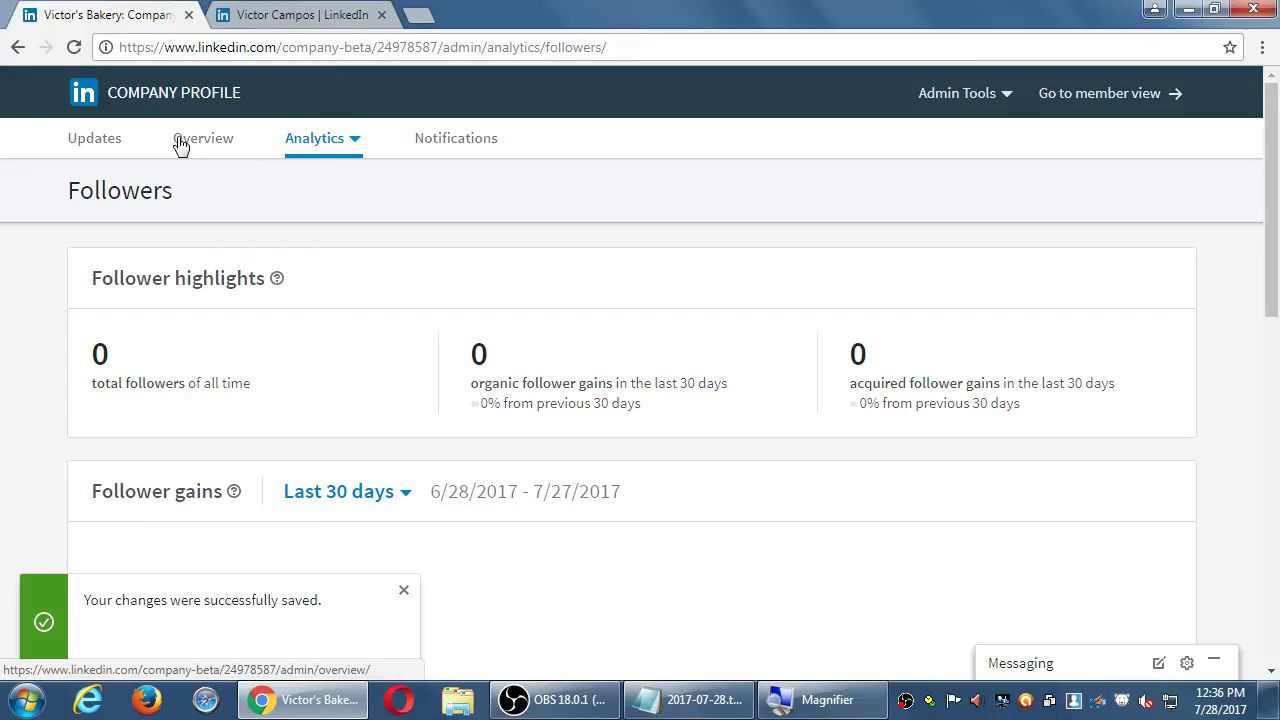
{"action": "left_click", "coordinate": [104, 150]}
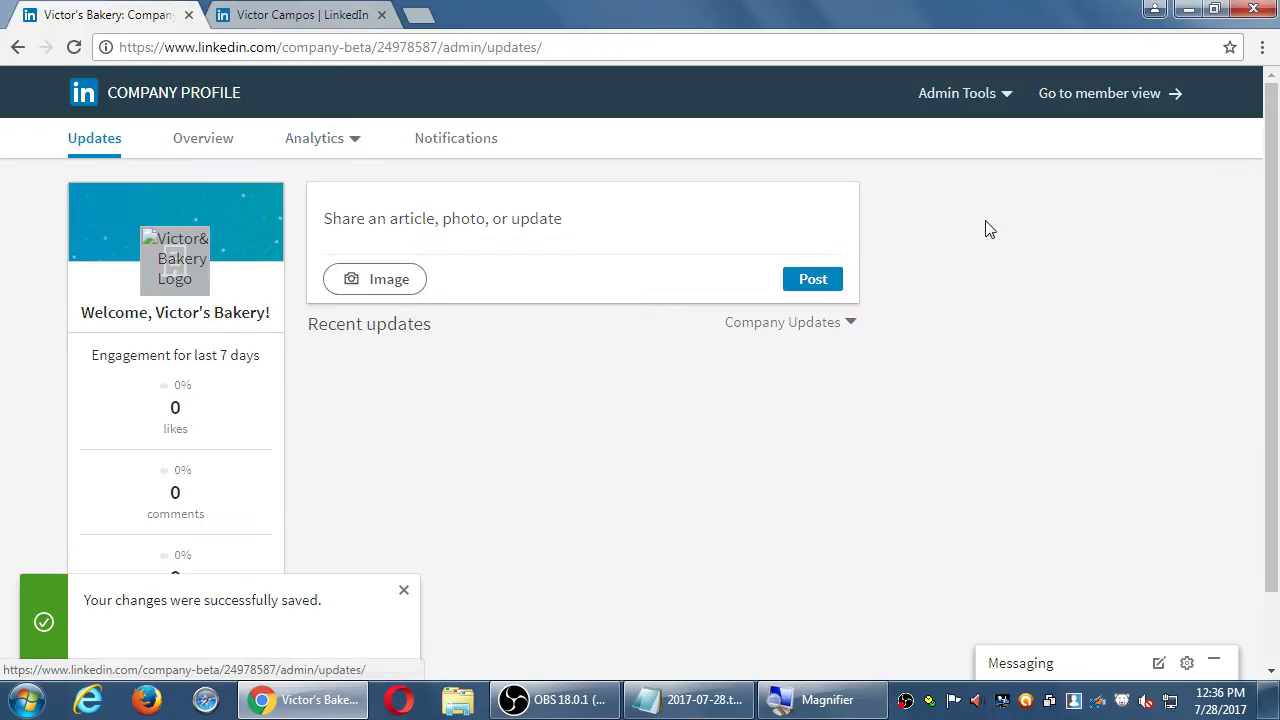
Open the Help Center from the company's admin tools and search it for "close a business"
{"action": "left_click", "coordinate": [995, 102]}
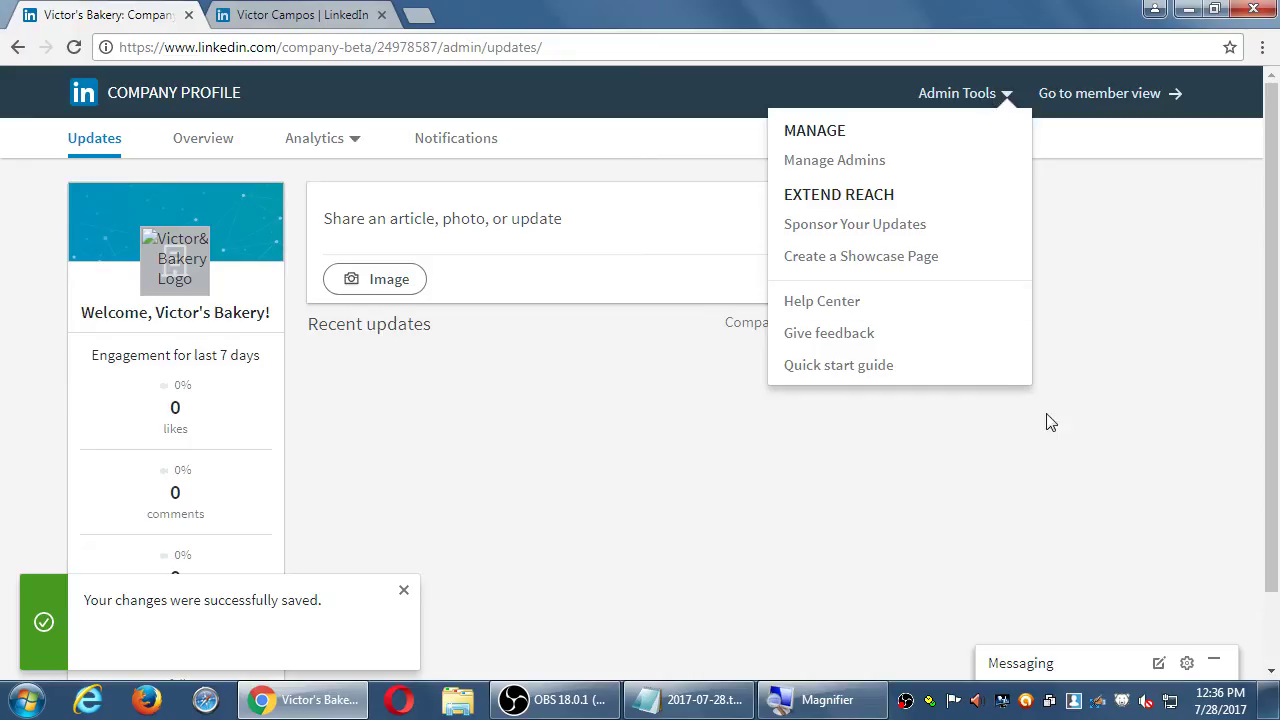
{"action": "left_click", "coordinate": [1156, 300]}
{"action": "left_click", "coordinate": [852, 302]}
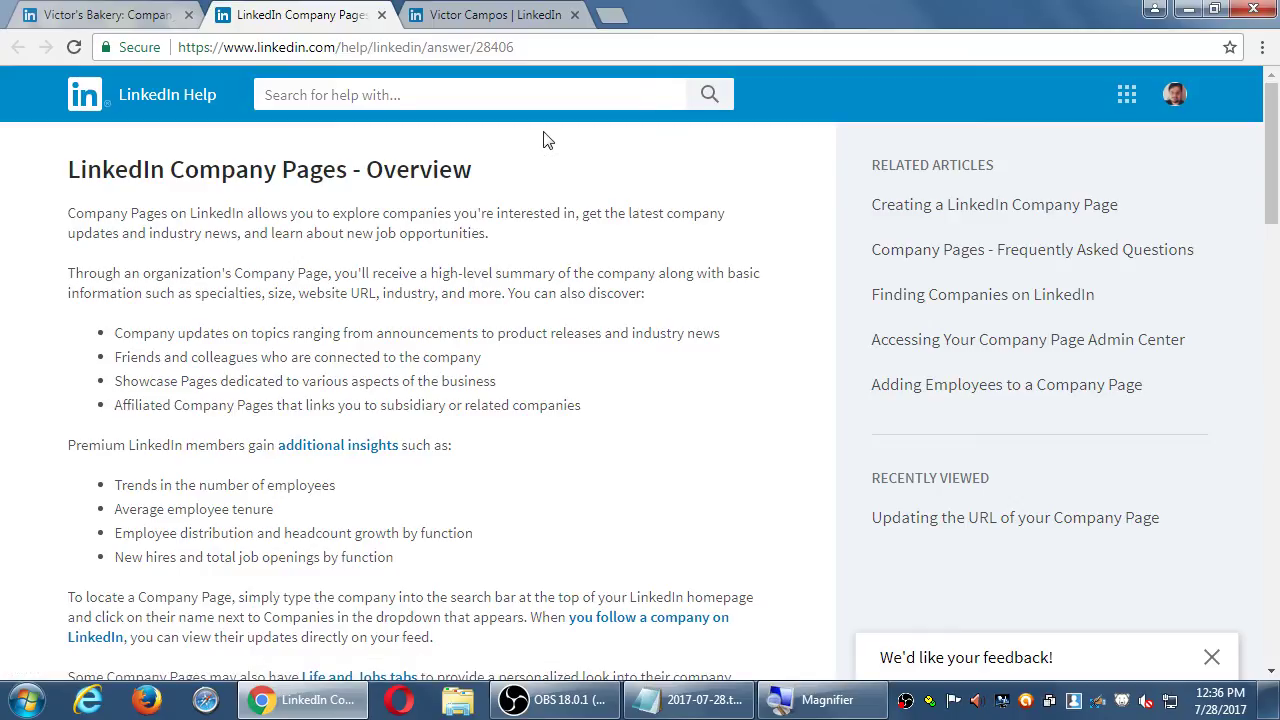
{"action": "left_click", "coordinate": [564, 94]}
{"action": "type", "text": "close a business"}
{"action": "key", "text": "Return"}
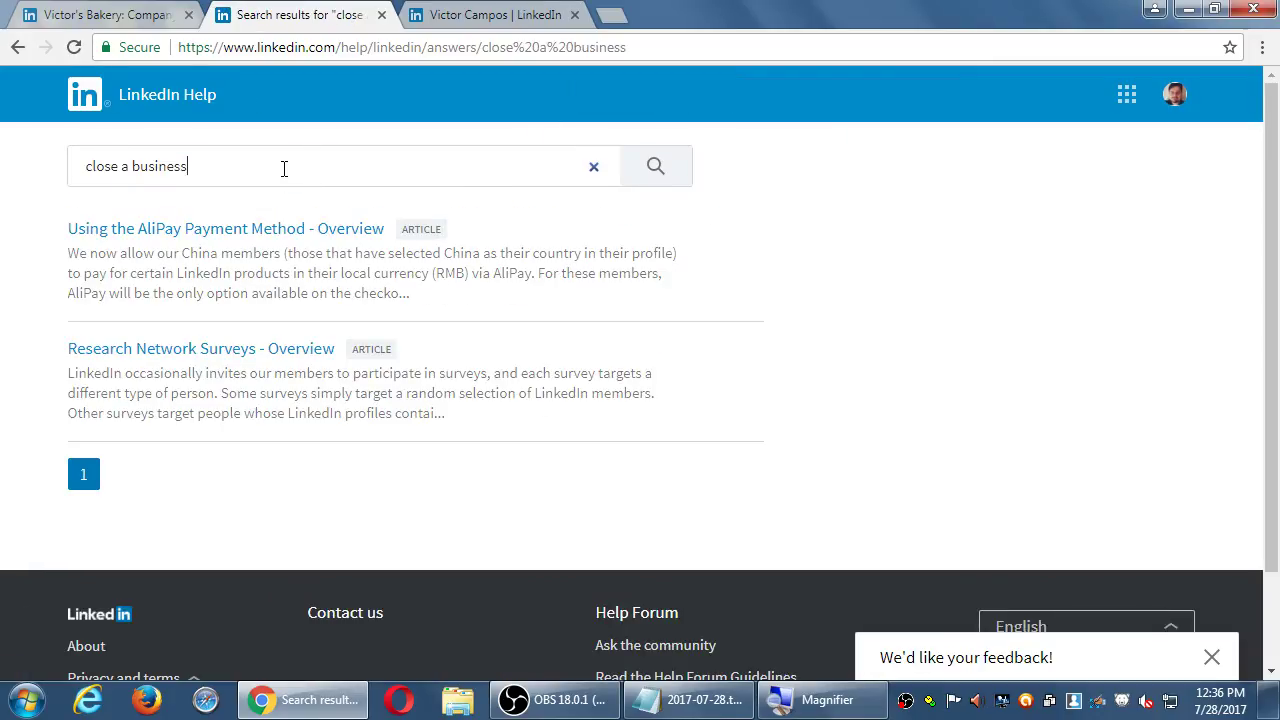
Search LinkedIn Help for "delete business page" and look through the listed articles and forum questions
{"action": "left_click_drag", "start_coordinate": [283, 169], "coordinate": [2, 171]}
{"action": "type", "text": "delete business page"}
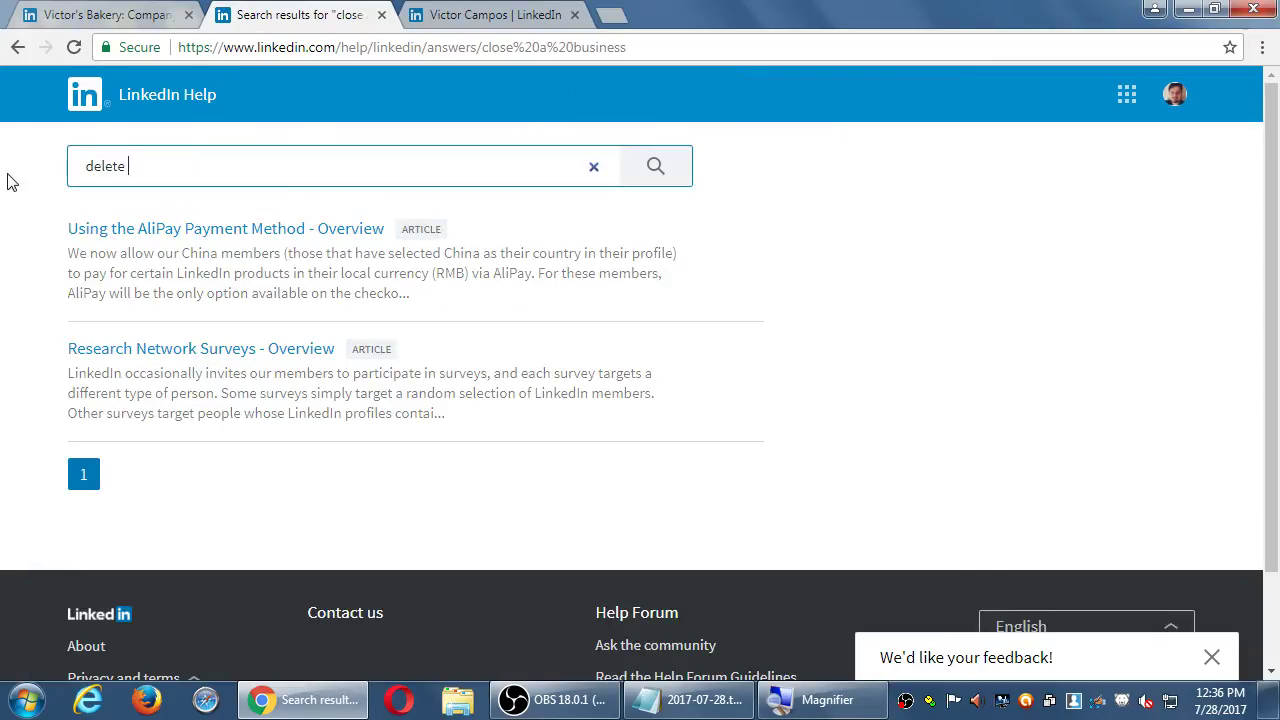
{"action": "key", "text": "Return"}
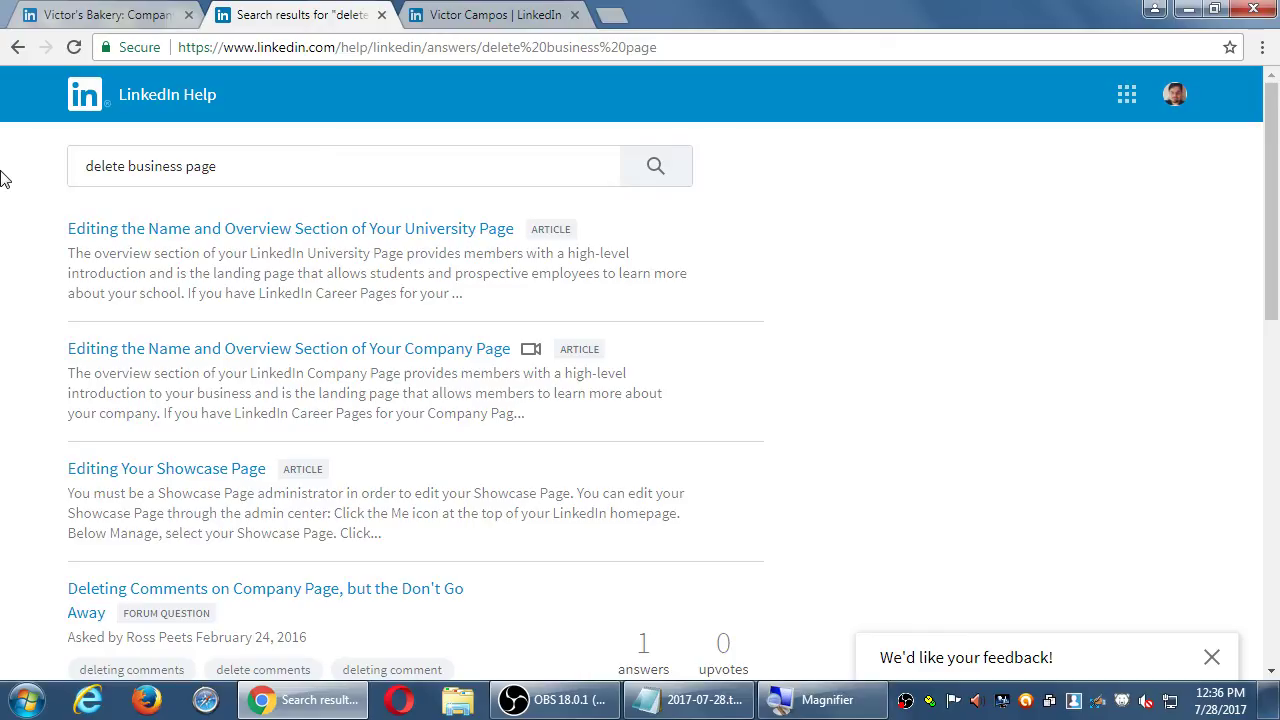
{"action": "scroll", "coordinate": [12, 236], "scroll_direction": "down", "scroll_amount": 2}
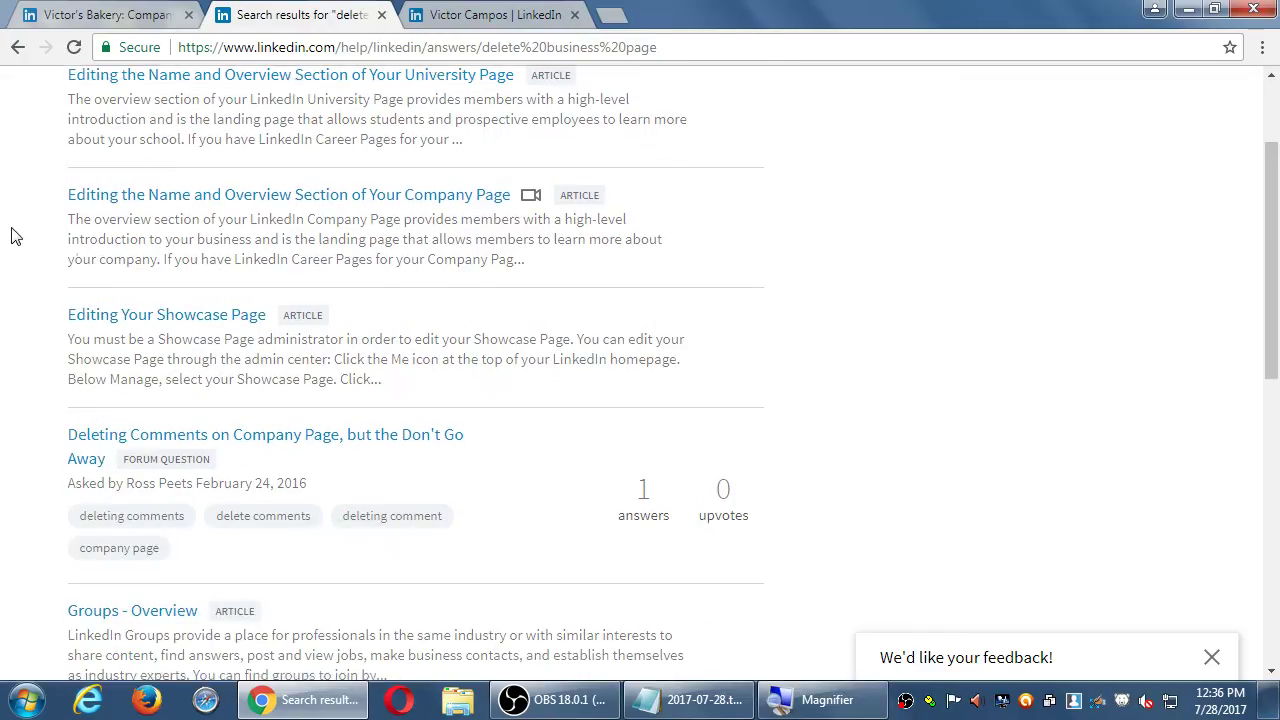
{"action": "scroll", "coordinate": [12, 236], "scroll_direction": "down", "scroll_amount": 1}
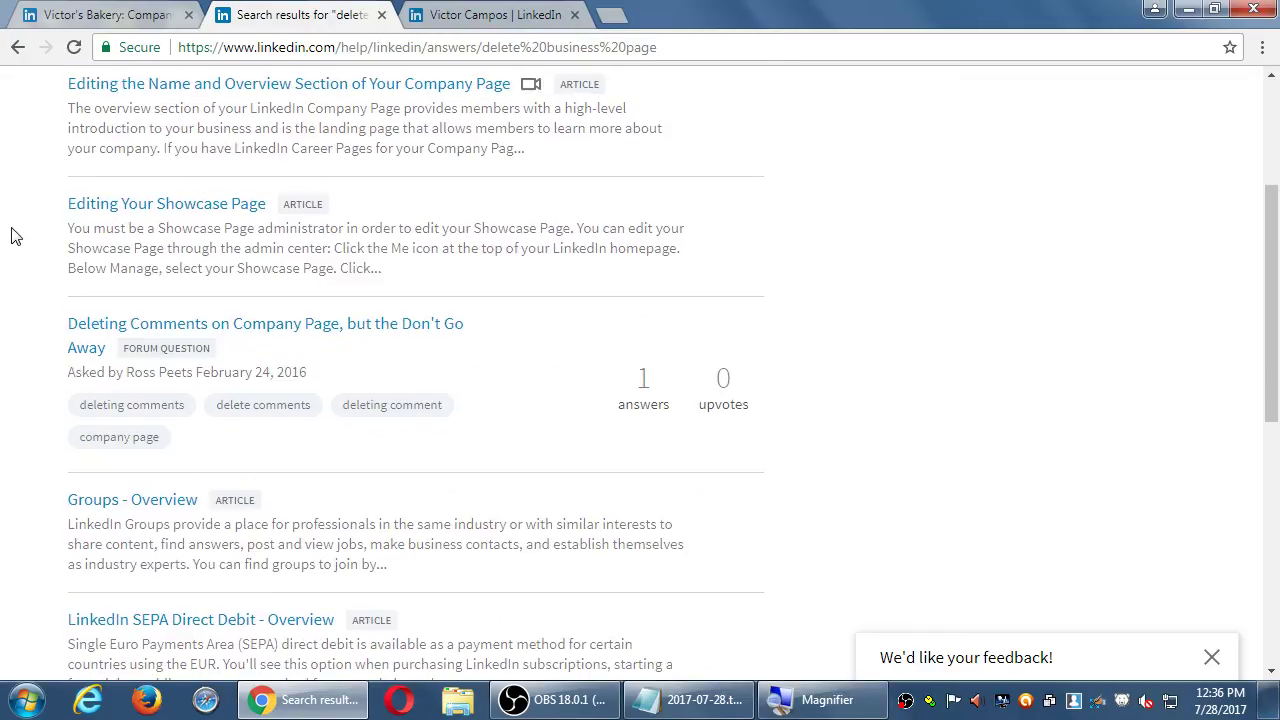
{"action": "scroll", "coordinate": [12, 236], "scroll_direction": "down", "scroll_amount": 2}
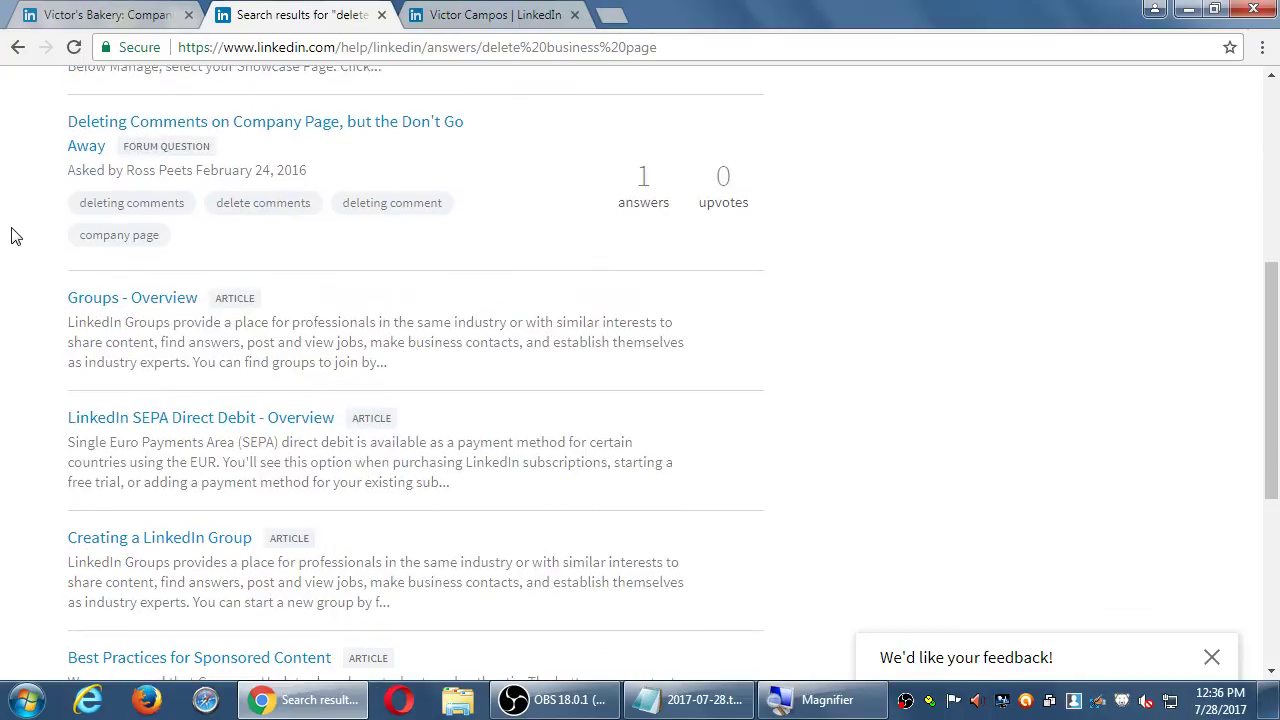
{"action": "scroll", "coordinate": [15, 236], "scroll_direction": "down", "scroll_amount": 2}
{"action": "scroll", "coordinate": [15, 236], "scroll_direction": "down", "scroll_amount": 1}
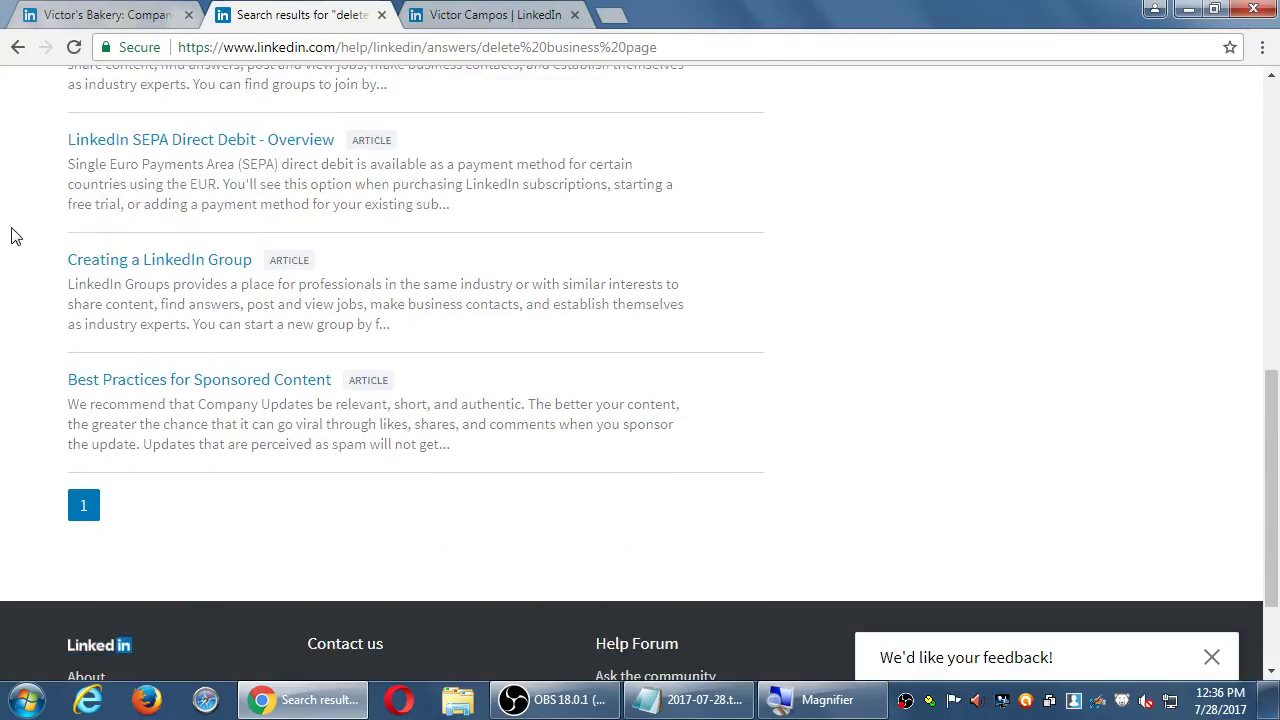
{"action": "scroll", "coordinate": [15, 236], "scroll_direction": "up", "scroll_amount": 6}
{"action": "scroll", "coordinate": [15, 236], "scroll_direction": "up", "scroll_amount": 2}
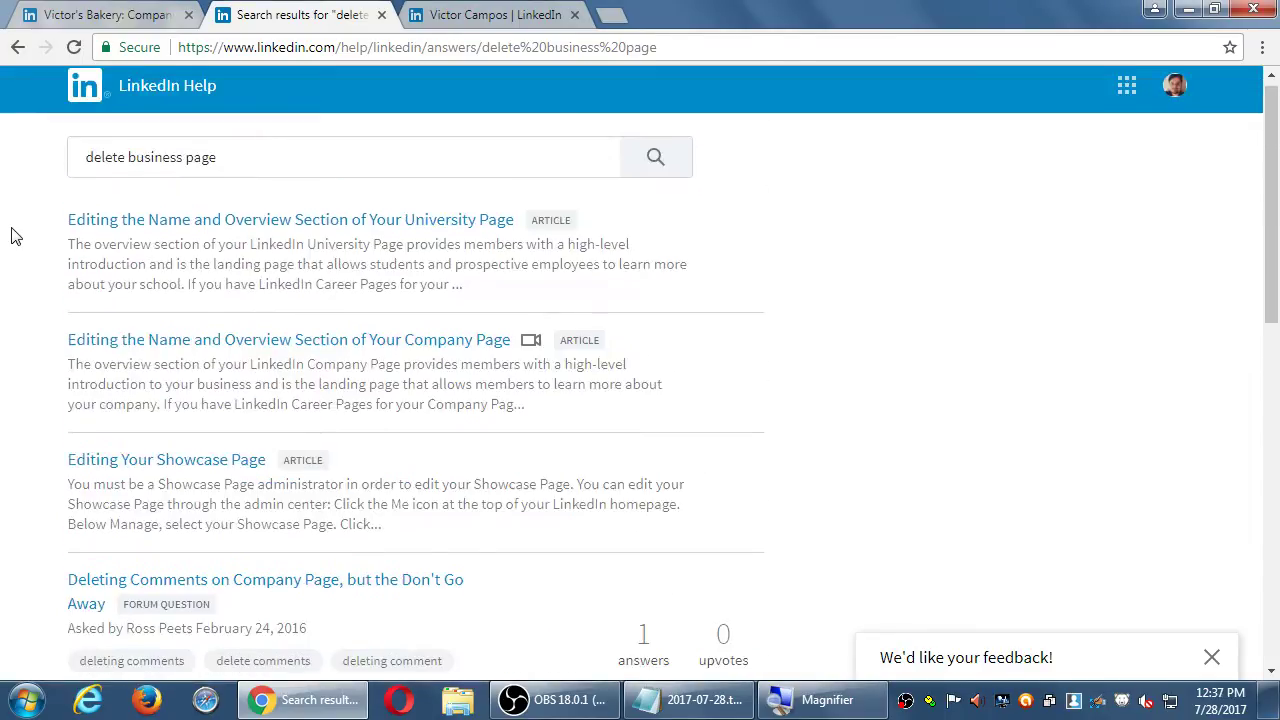
{"action": "scroll", "coordinate": [15, 236], "scroll_direction": "down", "scroll_amount": 2}
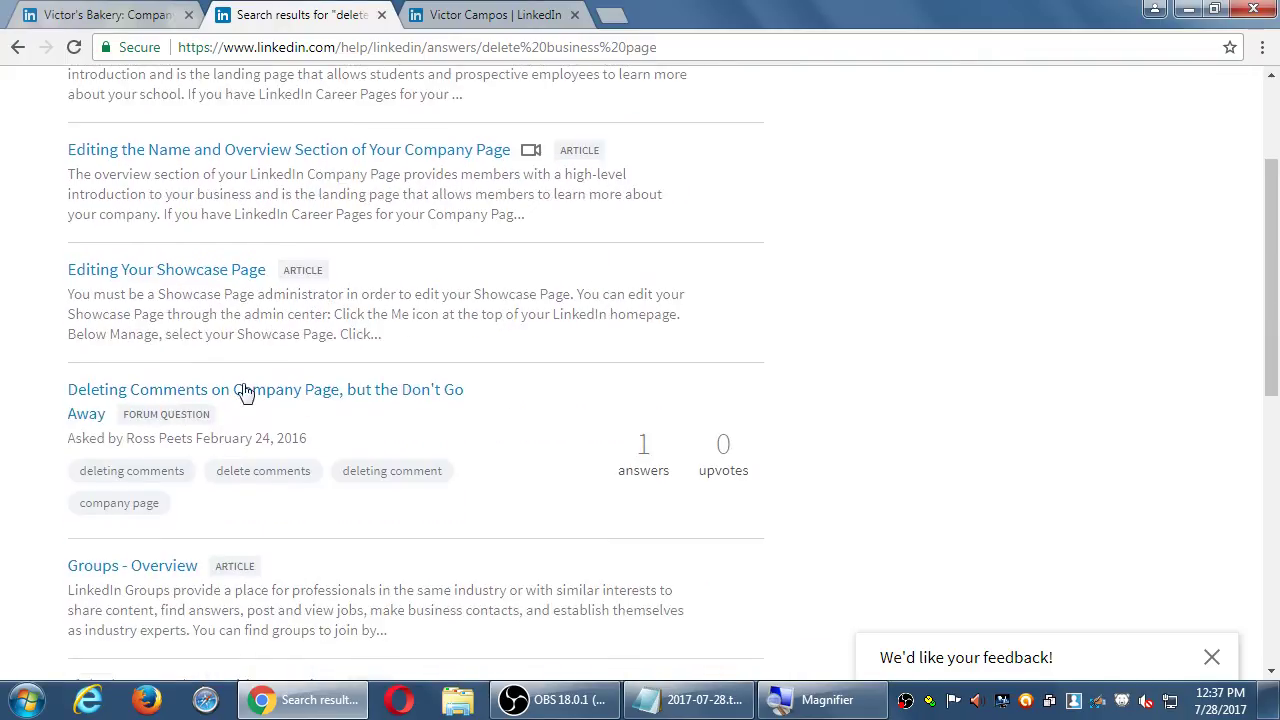
Open the forum question about deleting comments on a company page, return to the search results, and skim them again
{"action": "left_click", "coordinate": [280, 401]}
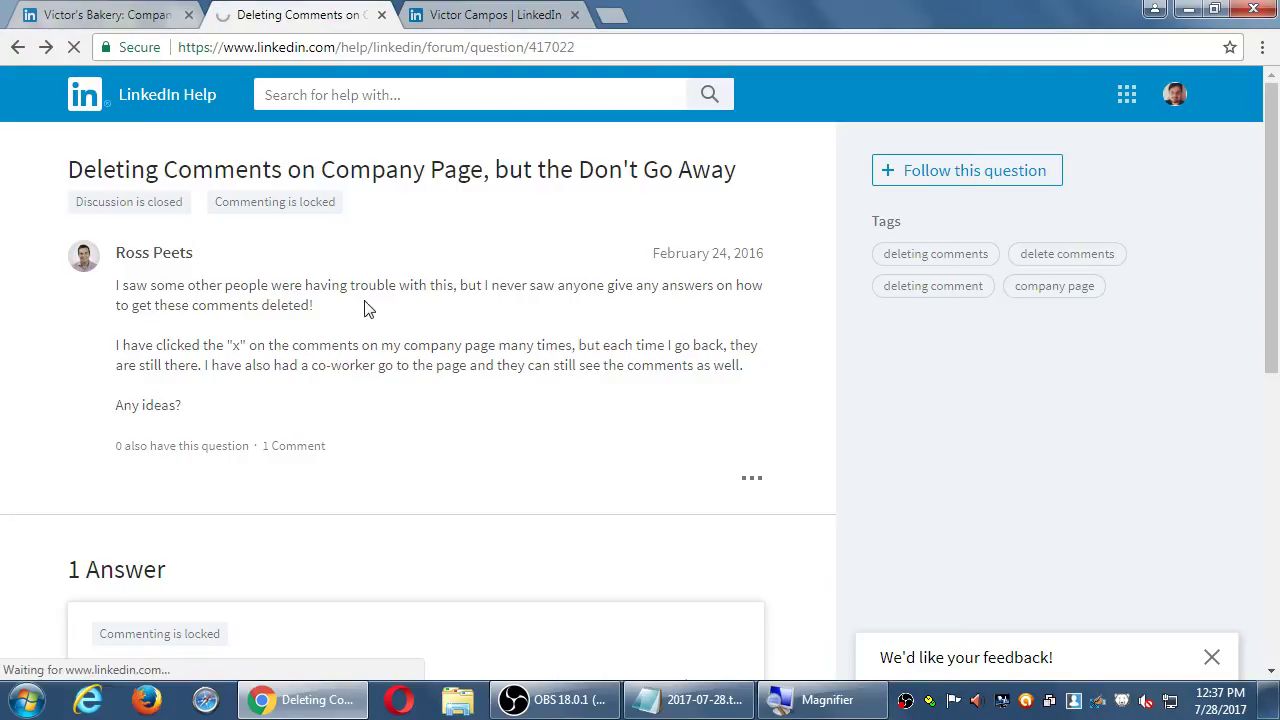
{"action": "scroll", "coordinate": [966, 491], "scroll_direction": "down", "scroll_amount": 5}
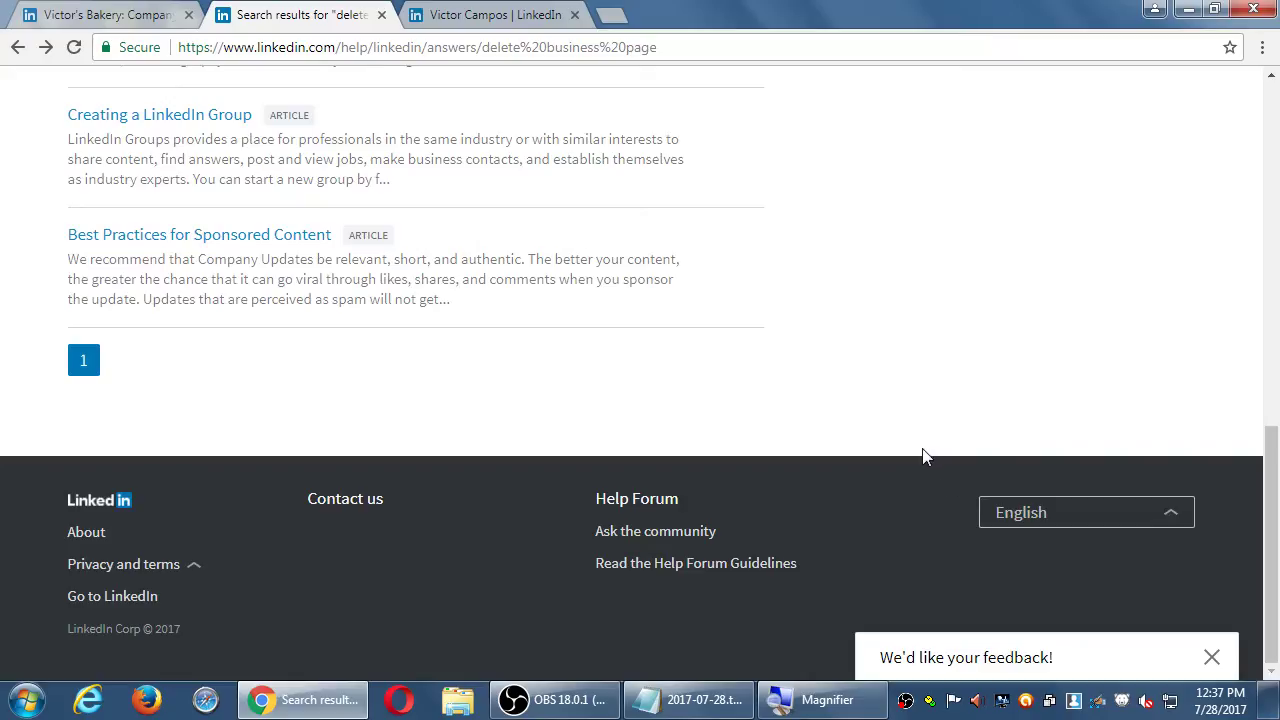
{"action": "scroll", "coordinate": [915, 455], "scroll_direction": "up", "scroll_amount": 10}
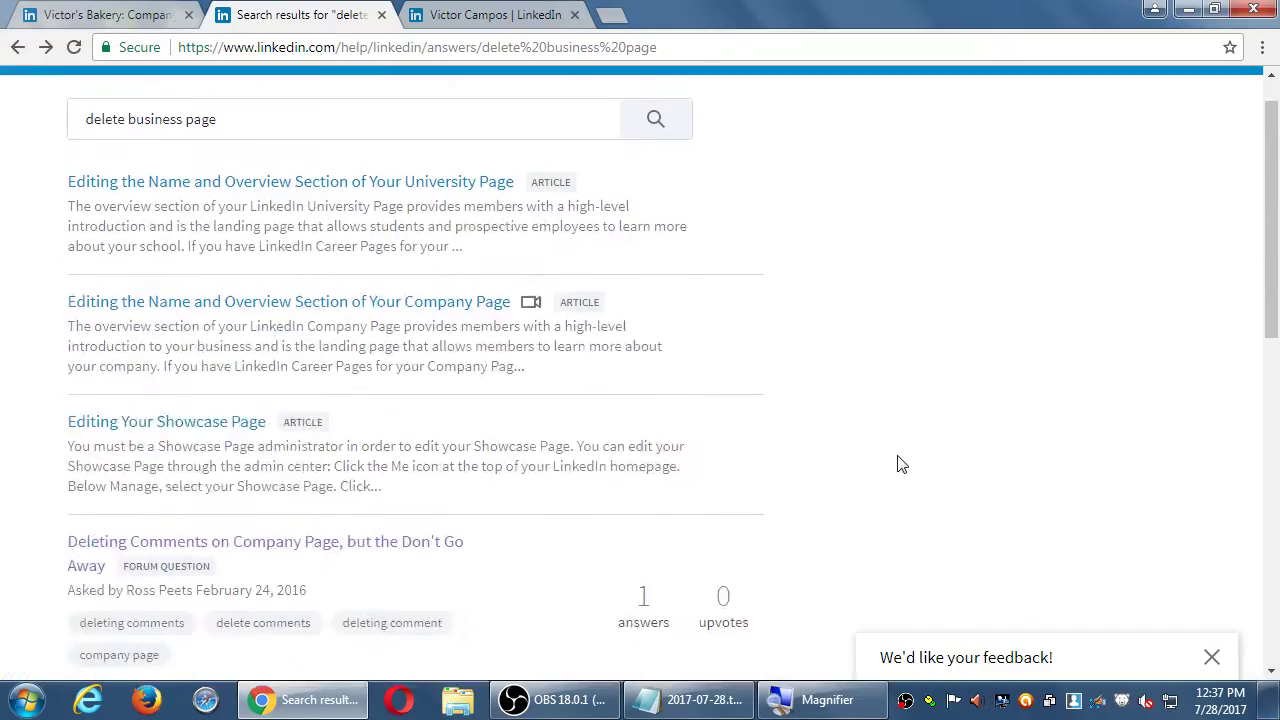
Check the help site's other products list, then review the personal profile's account and company management options
{"action": "left_click", "coordinate": [1128, 96]}
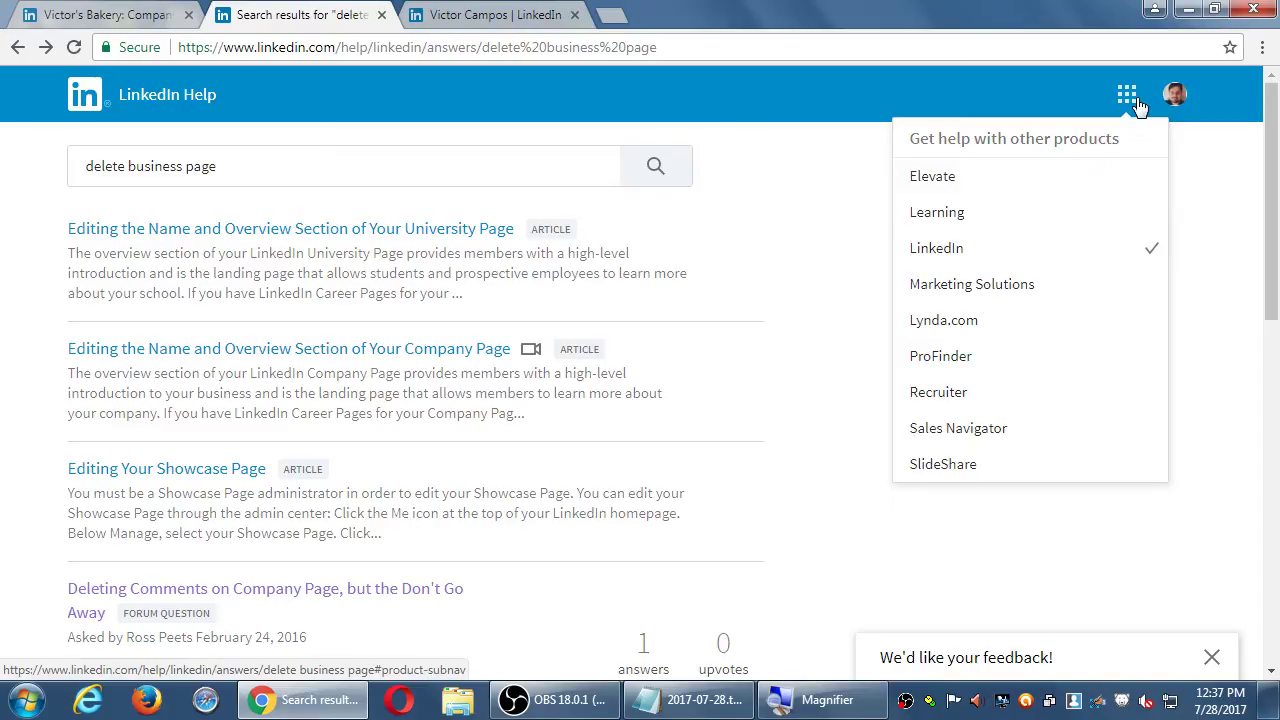
{"action": "left_click", "coordinate": [1138, 106]}
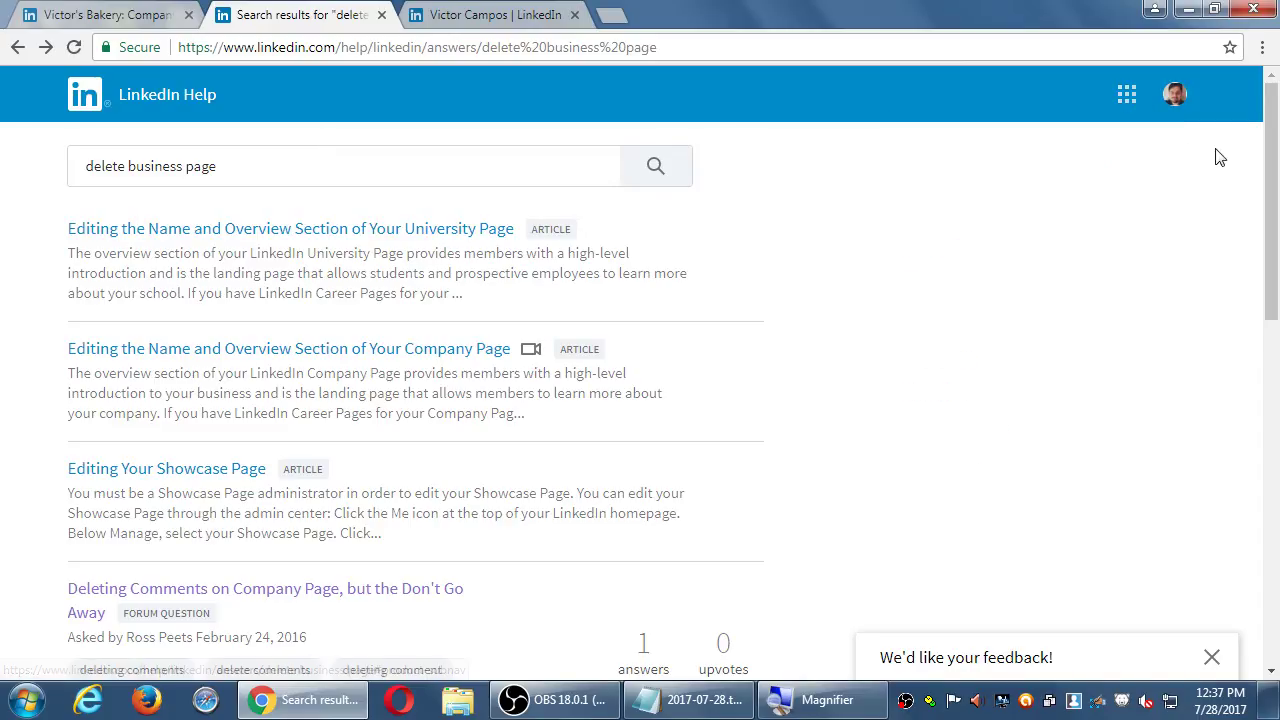
{"action": "left_click", "coordinate": [1174, 96]}
{"action": "left_click", "coordinate": [505, 15]}
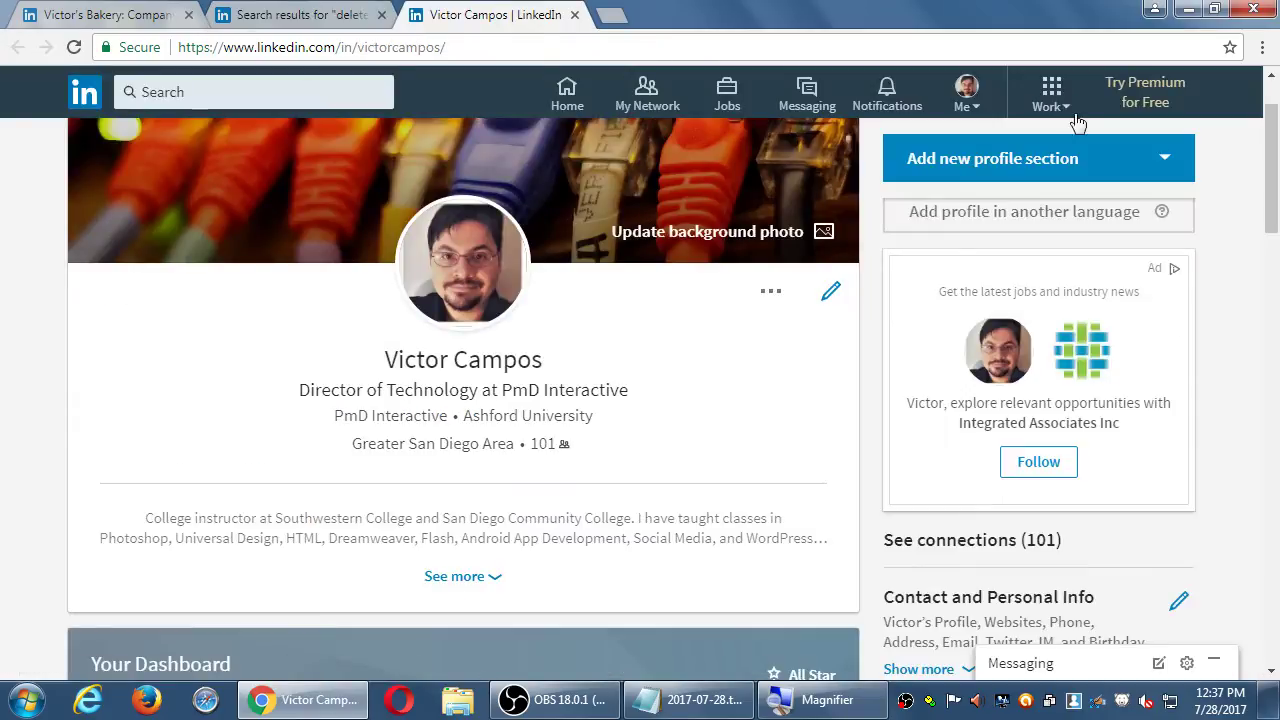
{"action": "left_click", "coordinate": [1045, 104]}
{"action": "left_click", "coordinate": [966, 100]}
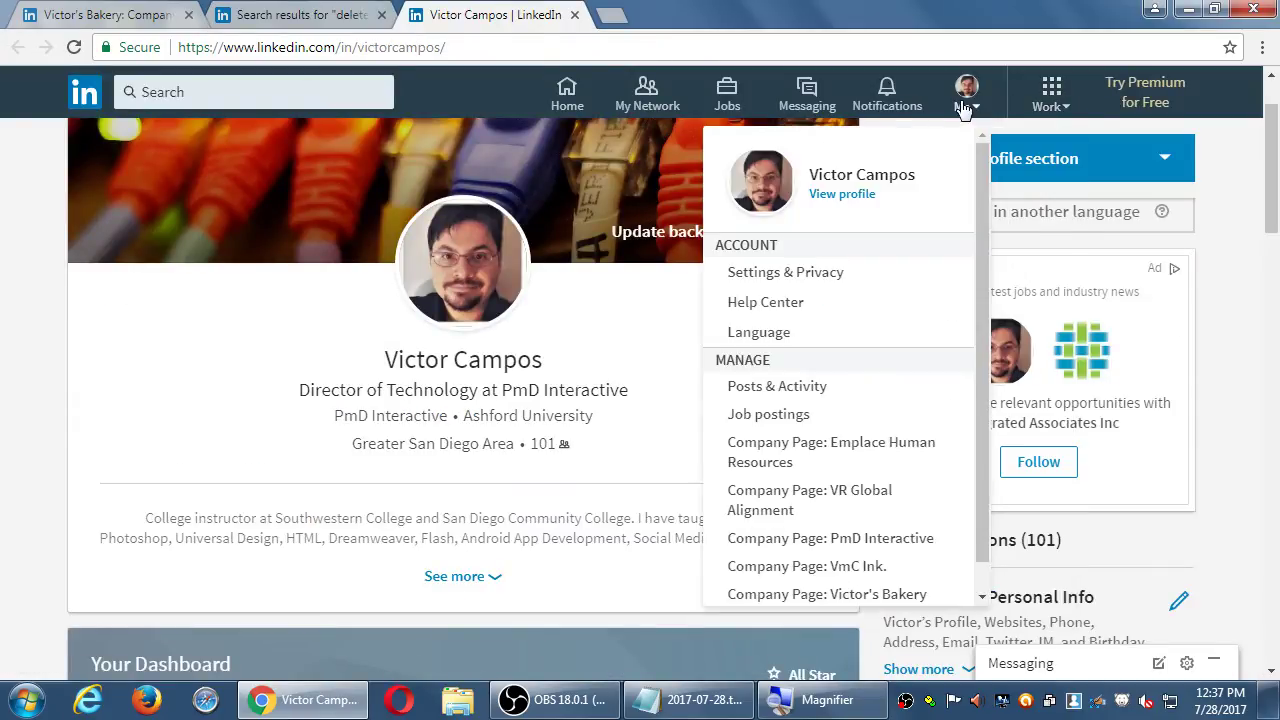
{"action": "scroll", "coordinate": [996, 305], "scroll_direction": "down", "scroll_amount": 3}
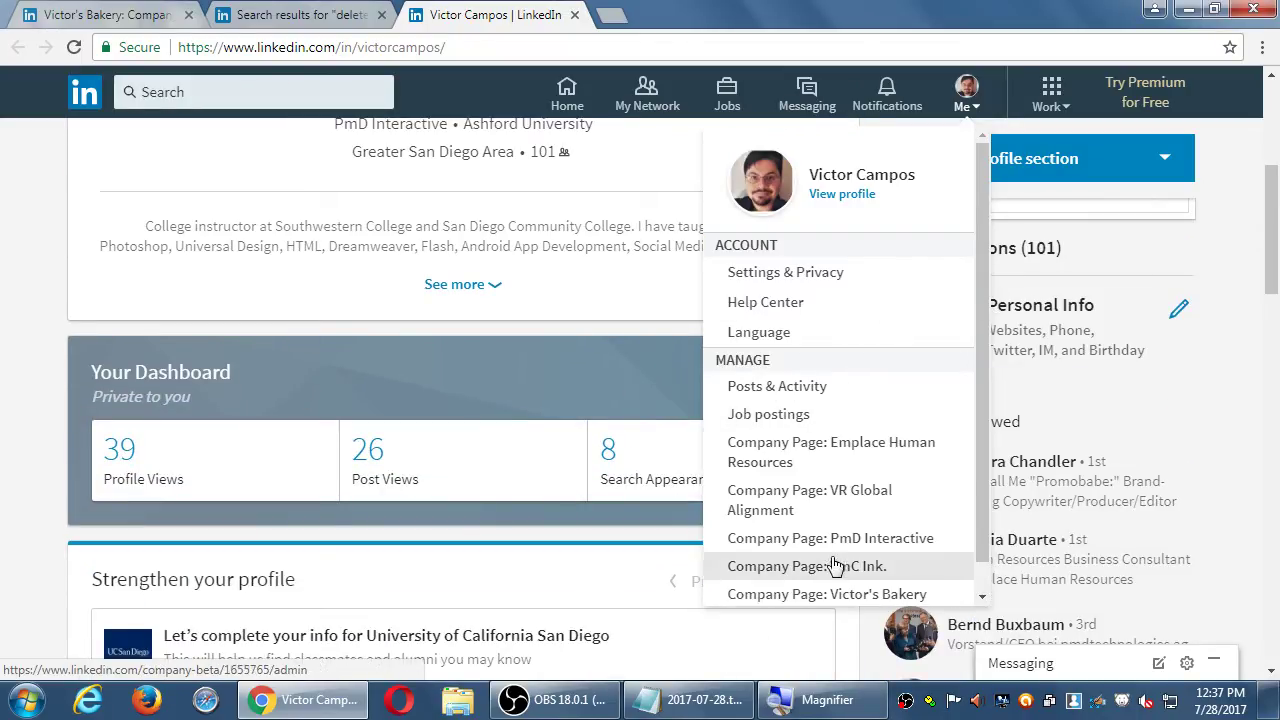
{"action": "scroll", "coordinate": [892, 418], "scroll_direction": "up", "scroll_amount": 3}
{"action": "scroll", "coordinate": [895, 420], "scroll_direction": "up", "scroll_amount": 1}
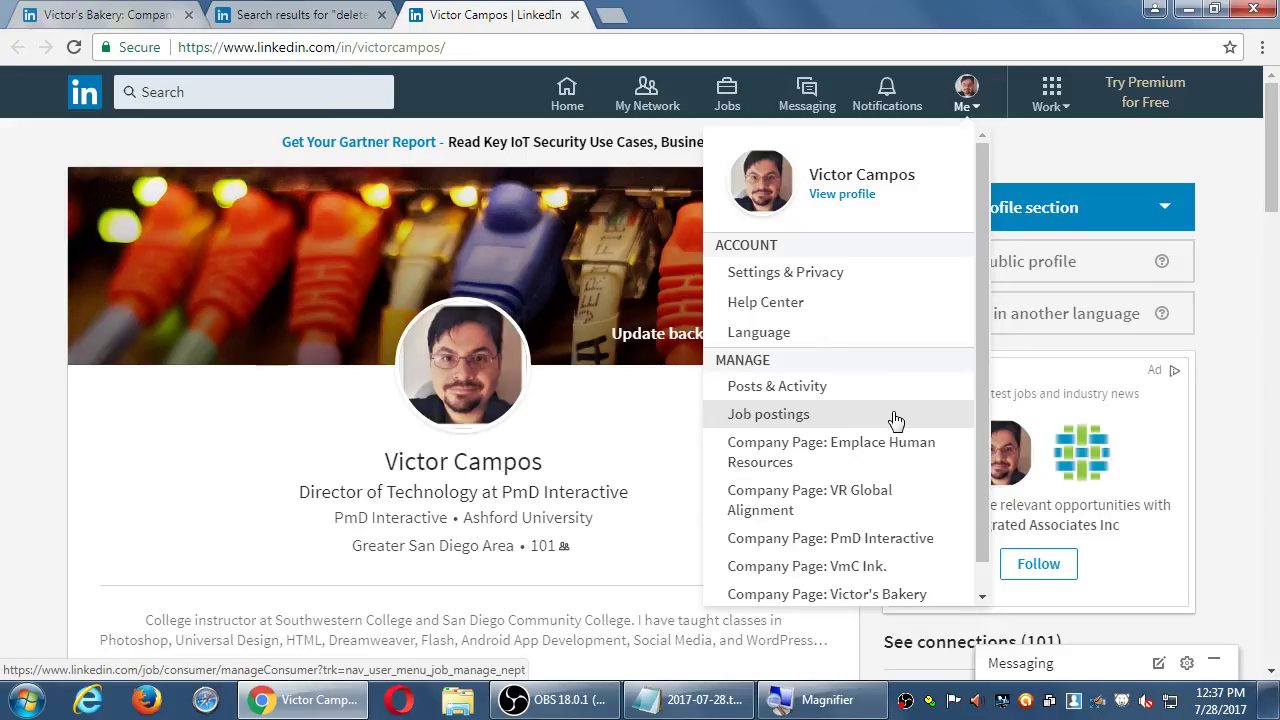
Open the Help Center from the personal profile and search it for "delete business page"
{"action": "left_click", "coordinate": [790, 308]}
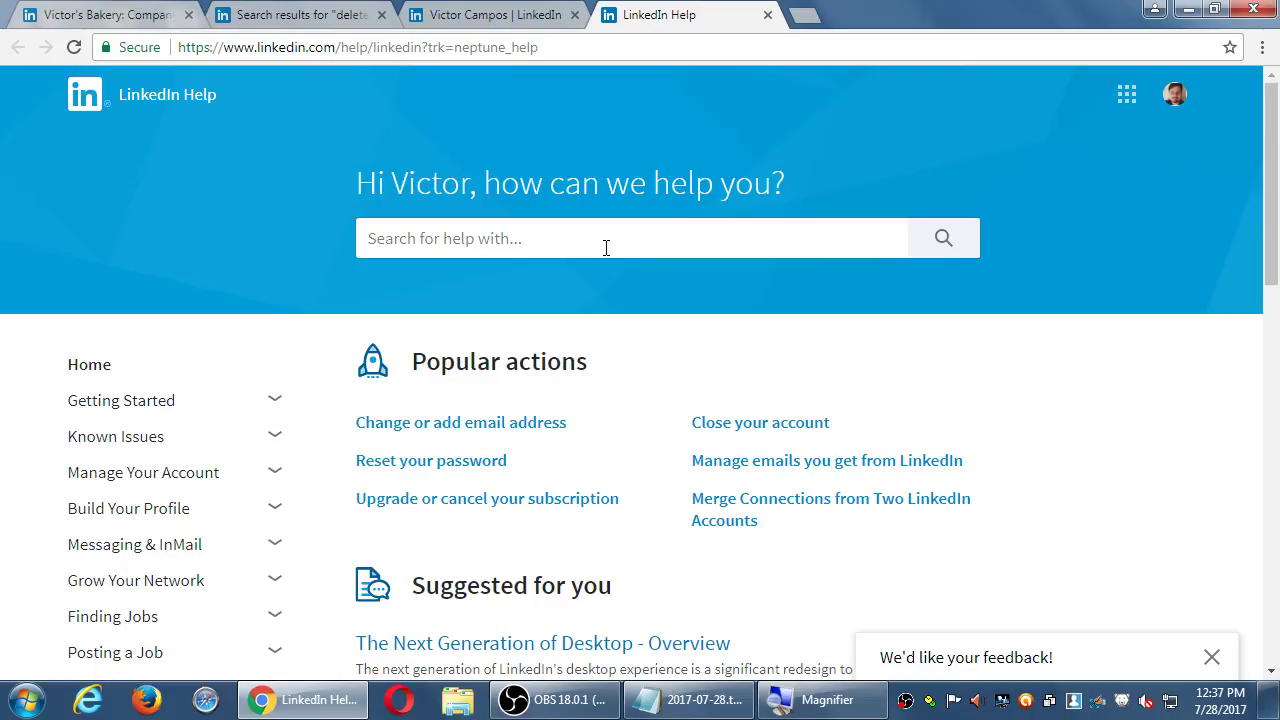
{"action": "type", "text": "delete"}
{"action": "key", "text": "Down"}
{"action": "key", "text": "Return"}
{"action": "key", "text": "Return"}
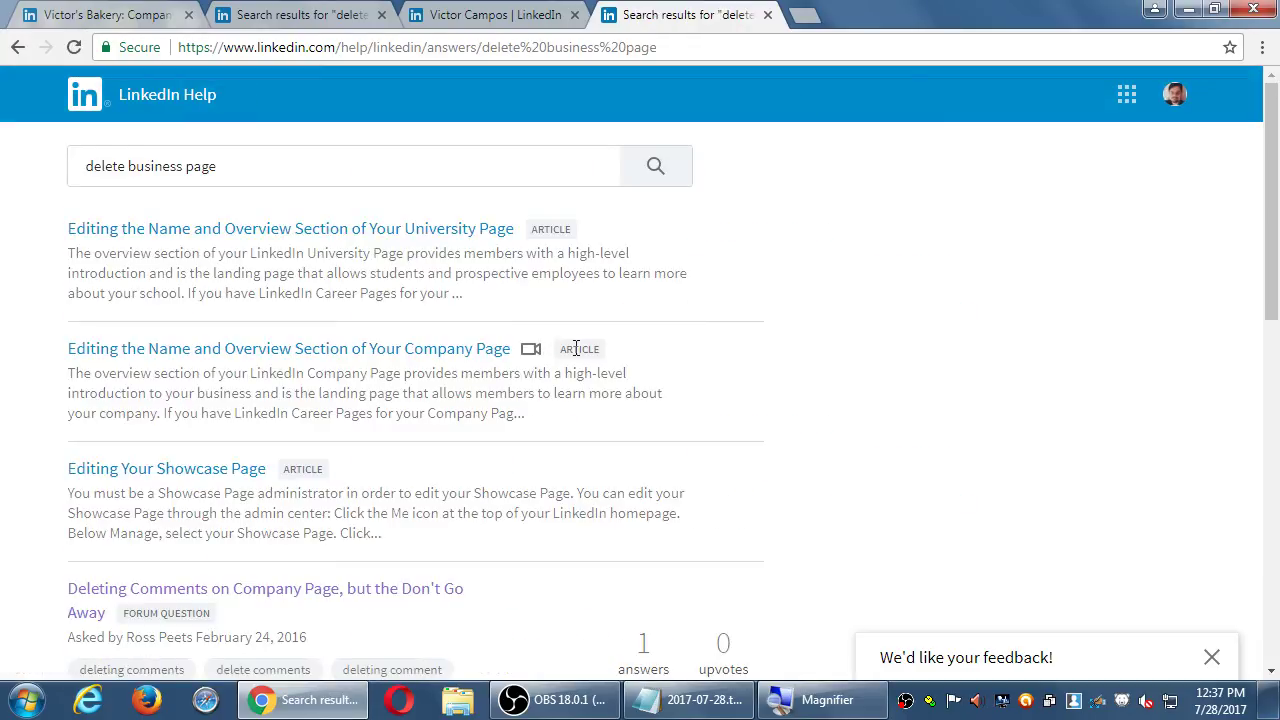
Search Google in a new browser tab for "delete linkedin business page"
{"action": "left_click", "coordinate": [806, 18]}
{"action": "type", "text": "dele"}
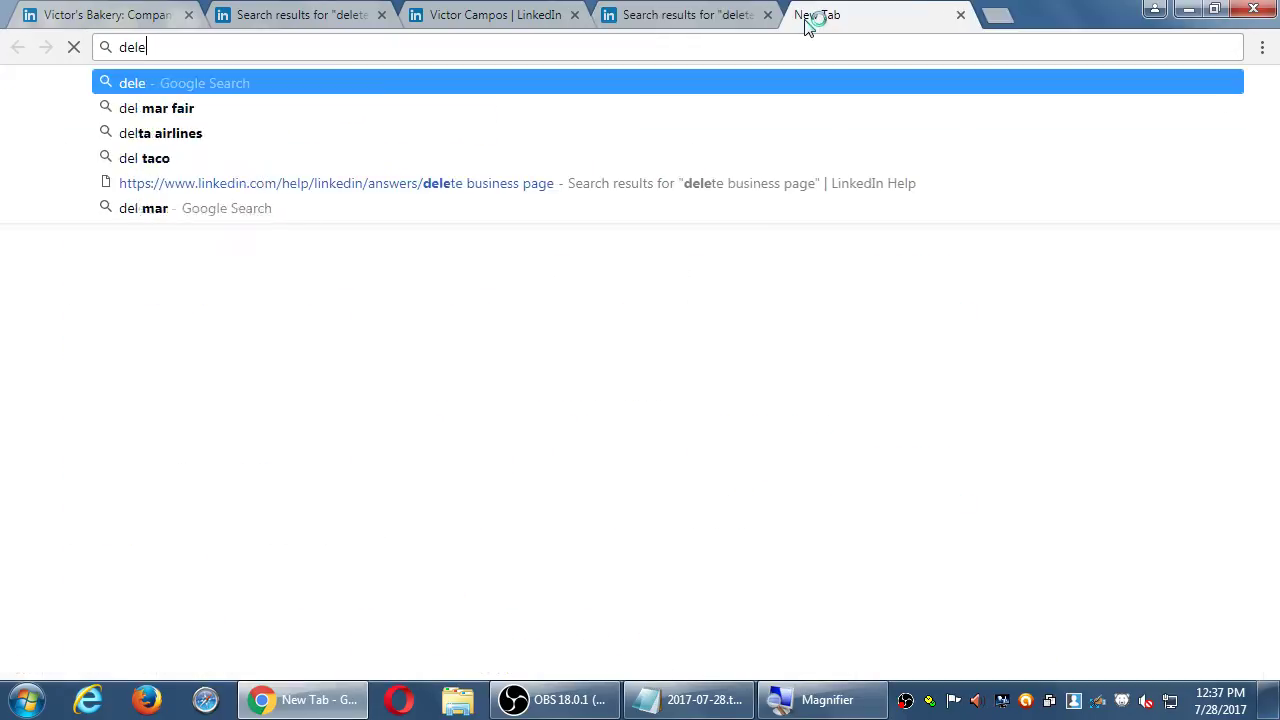
{"action": "type", "text": "te linkedin business"}
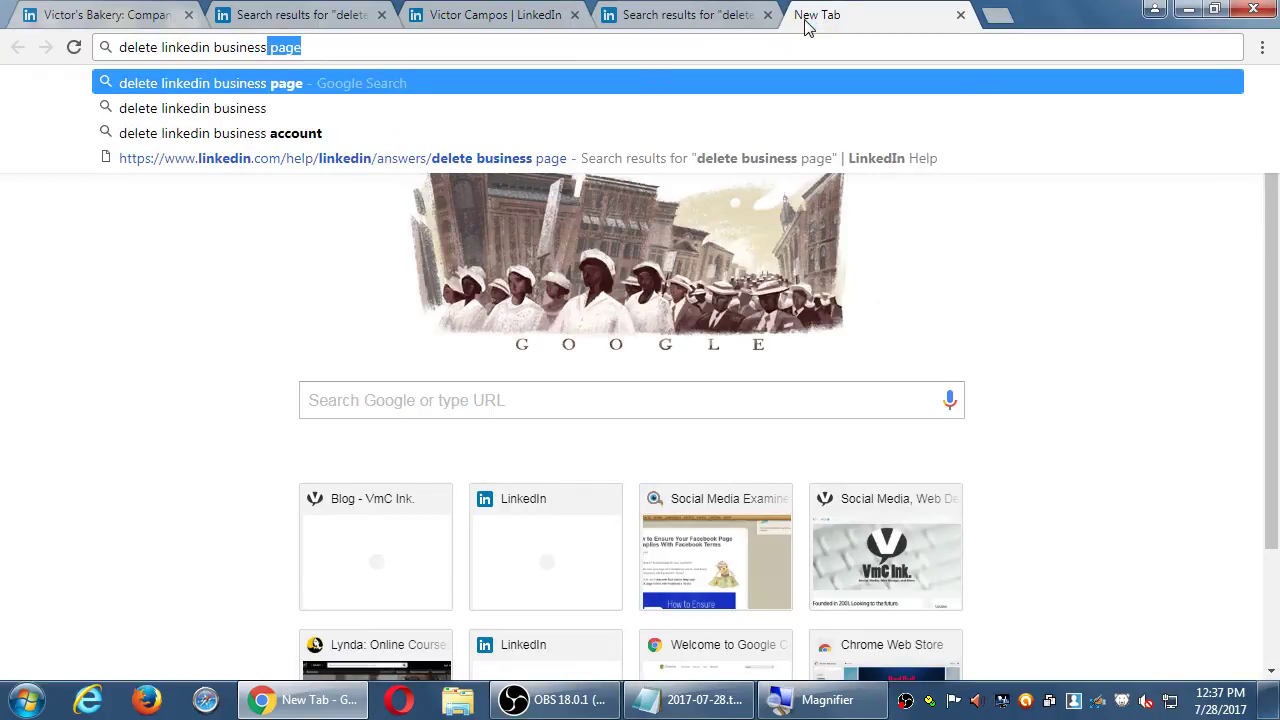
{"action": "key", "text": "Return"}
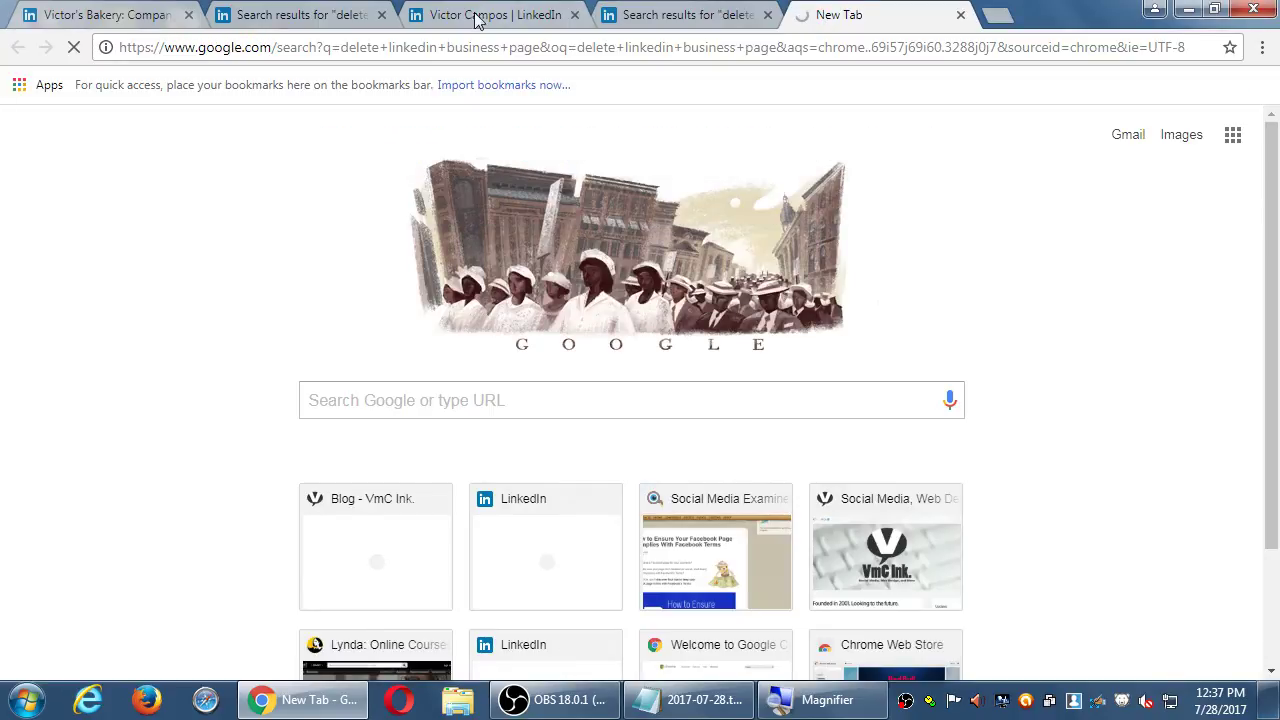
Revisit the earlier help search results and the company admin page, and return to the Google results
{"action": "left_click", "coordinate": [318, 15]}
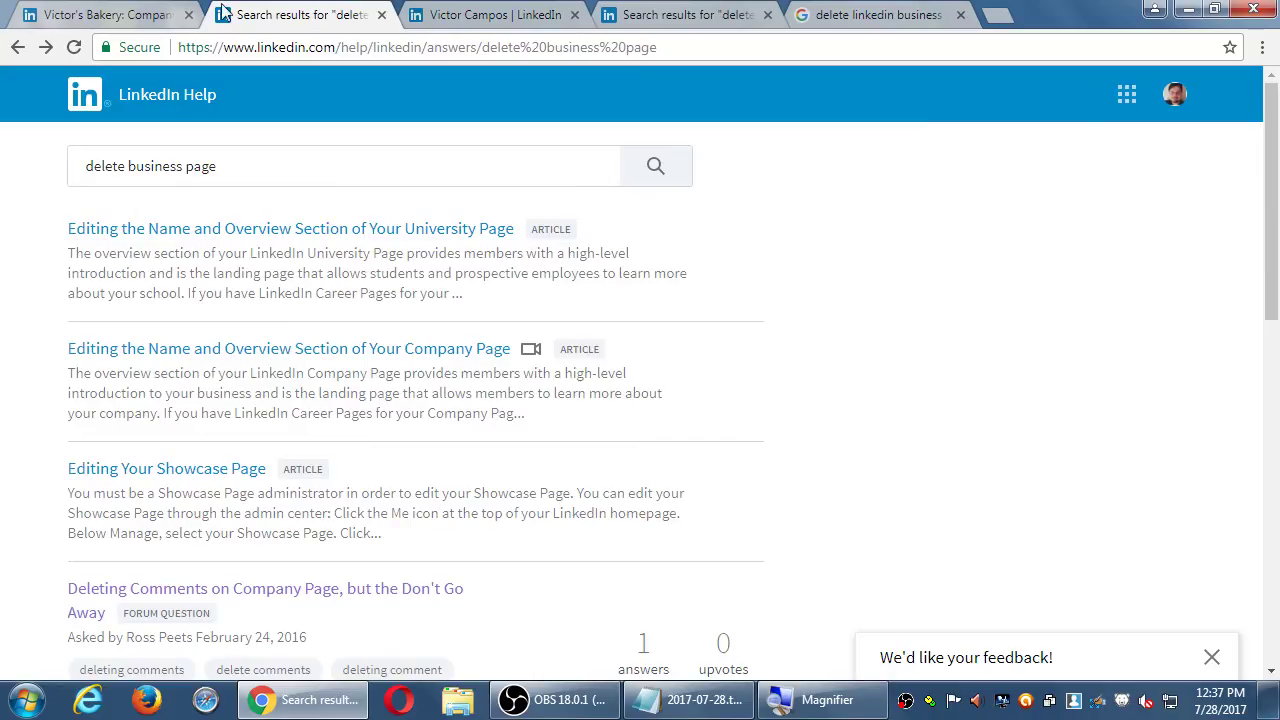
{"action": "left_click", "coordinate": [116, 12]}
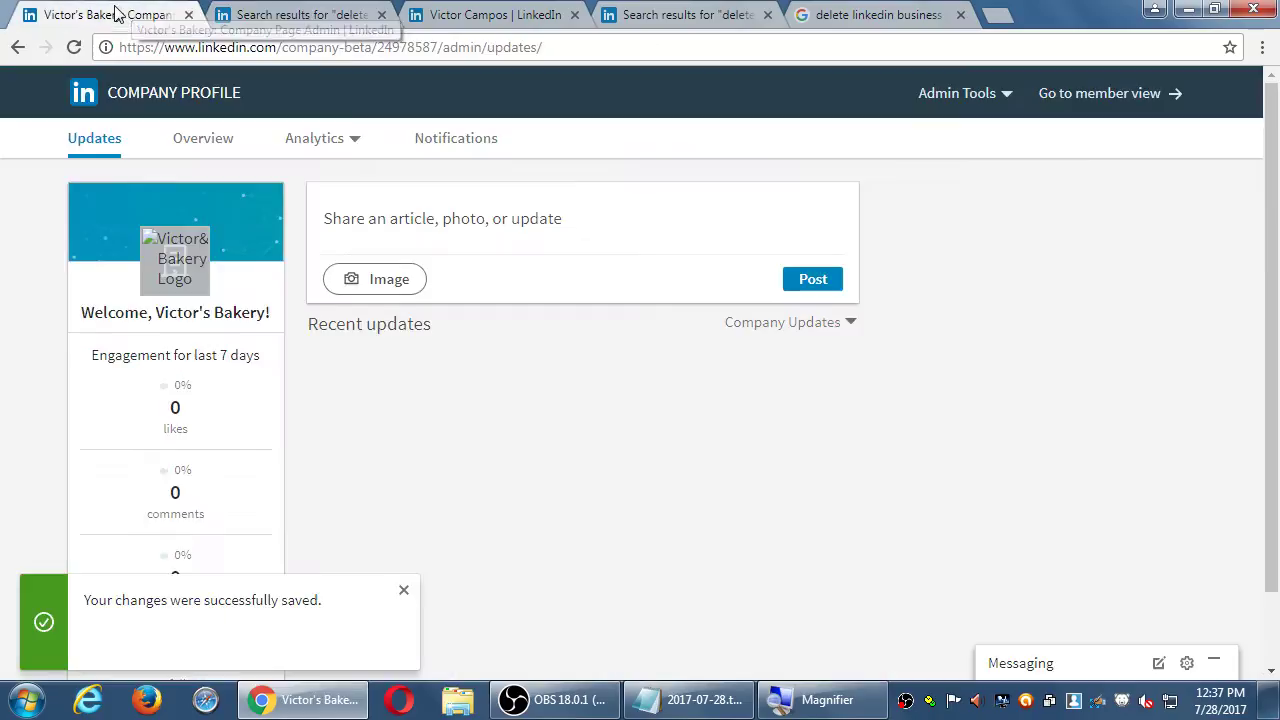
{"action": "left_click", "coordinate": [899, 24]}
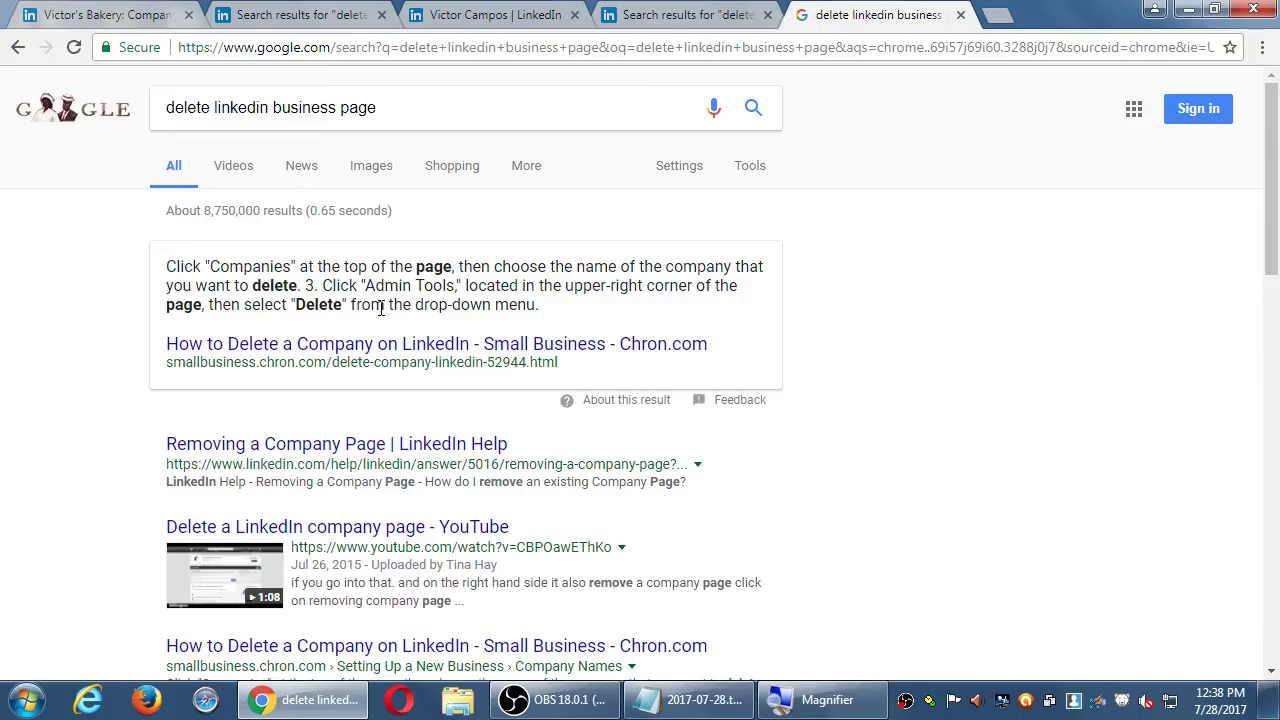
Open the LinkedIn Help article "Removing a Company Page" and read who may remove a page, the employee limit and important notes
{"action": "left_click", "coordinate": [340, 446]}
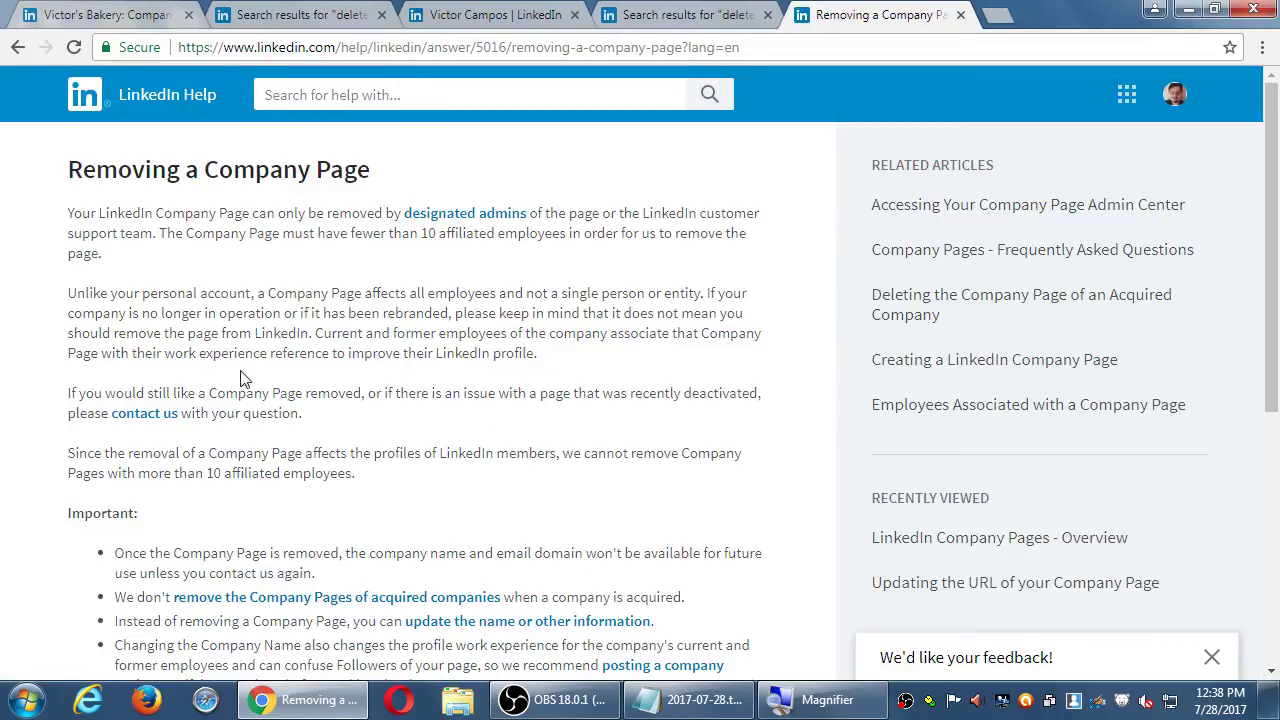
{"action": "left_click_drag", "start_coordinate": [141, 215], "coordinate": [394, 214]}
{"action": "left_click", "coordinate": [303, 278]}
{"action": "left_click_drag", "start_coordinate": [281, 233], "coordinate": [531, 258]}
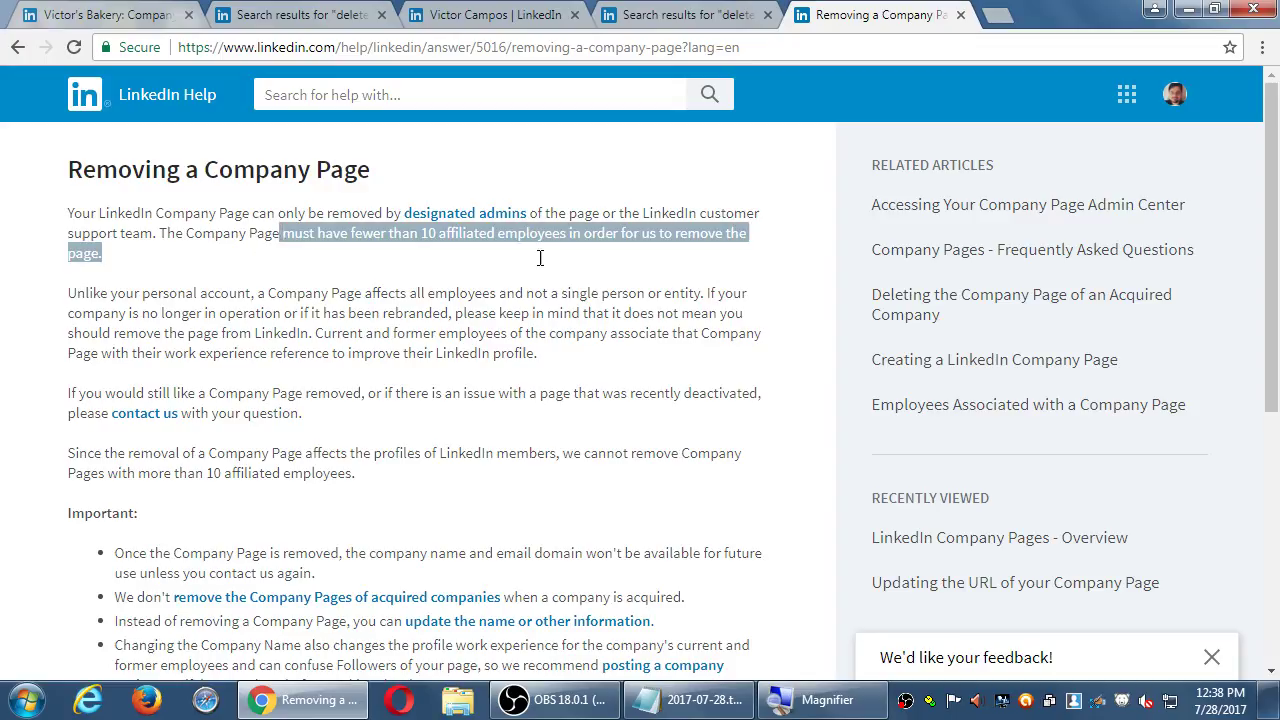
{"action": "left_click", "coordinate": [440, 296]}
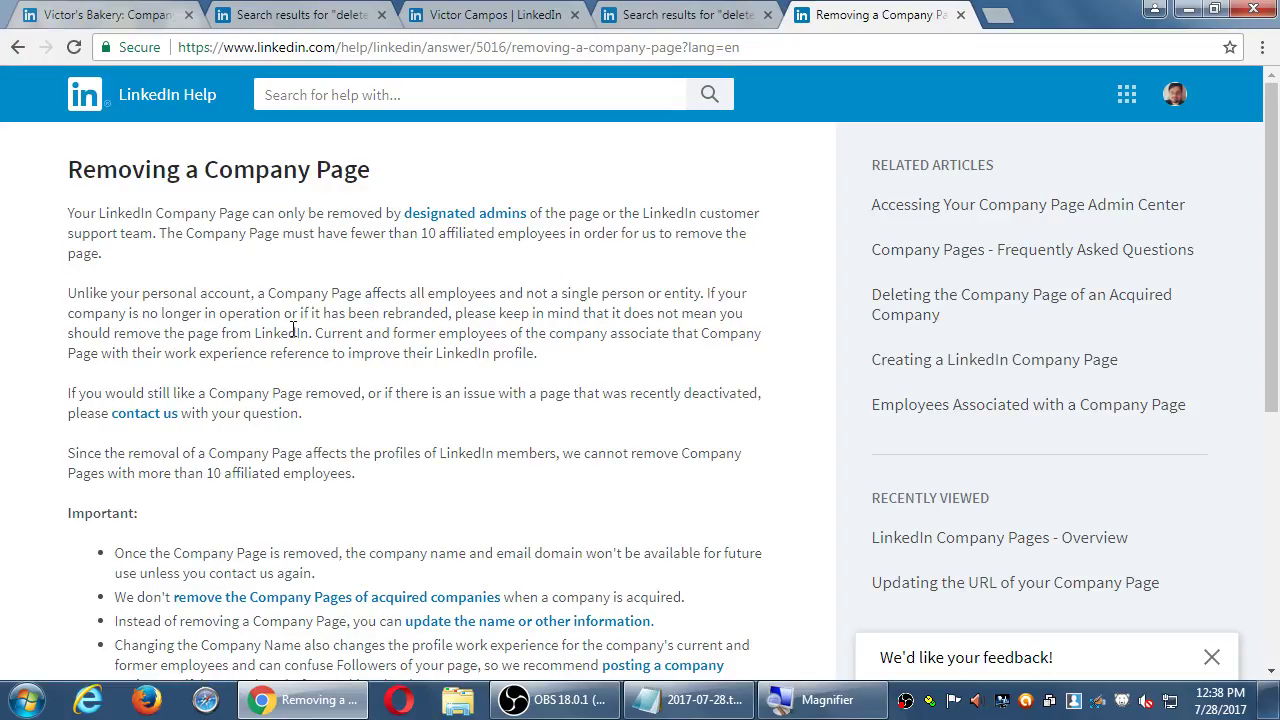
{"action": "scroll", "coordinate": [322, 384], "scroll_direction": "down", "scroll_amount": 2}
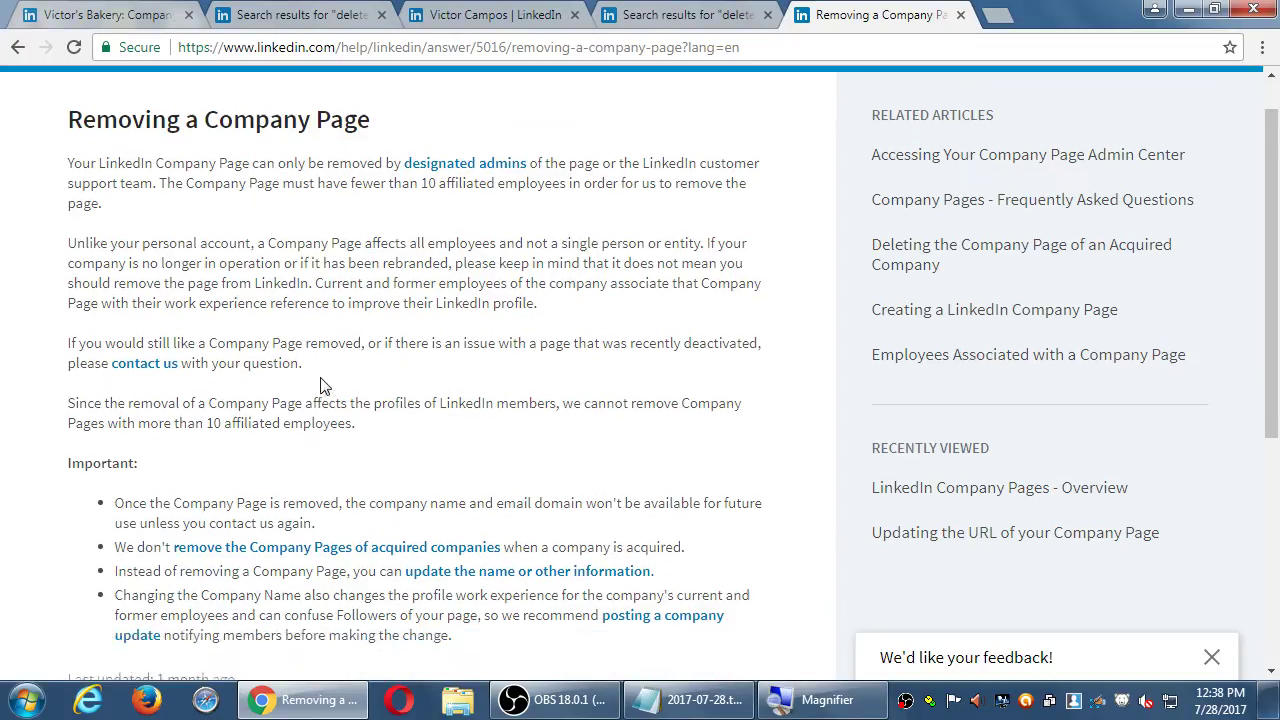
Read the rest of the company page removal article, glance at the bakery's admin page, and open the article's contact us request form
{"action": "scroll", "coordinate": [322, 380], "scroll_direction": "down", "scroll_amount": 1}
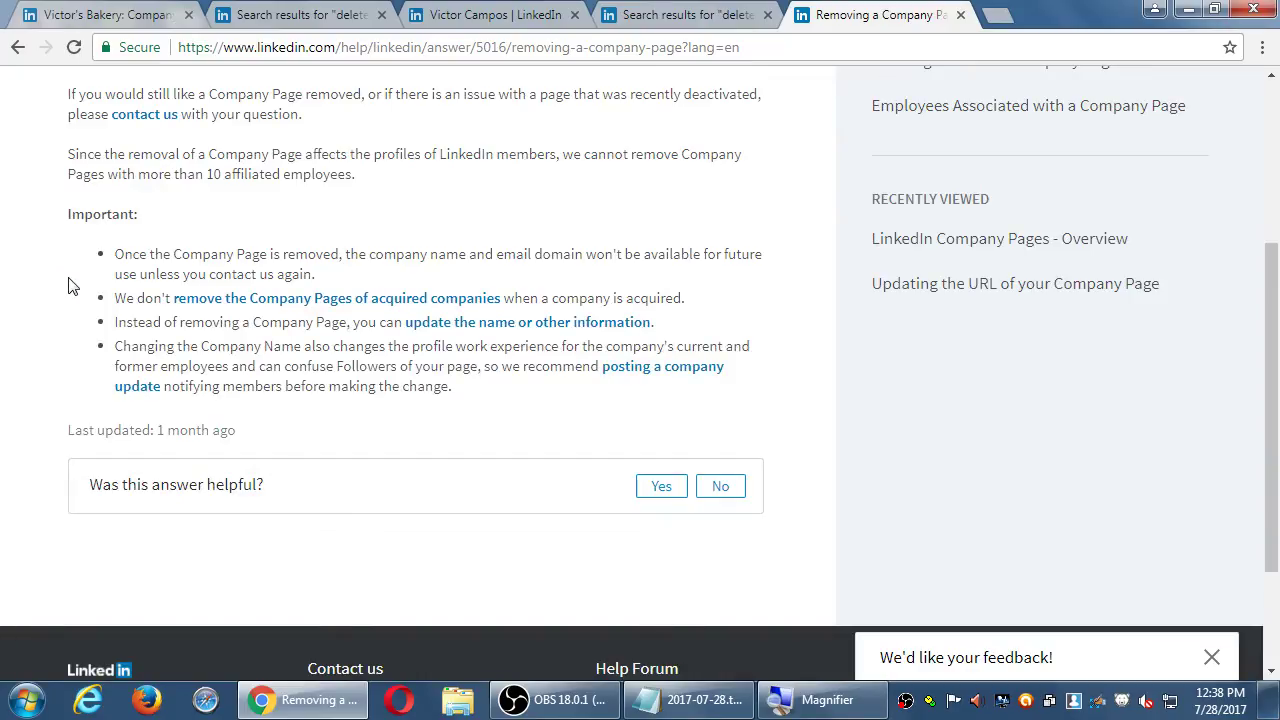
{"action": "scroll", "coordinate": [68, 286], "scroll_direction": "up", "scroll_amount": 3}
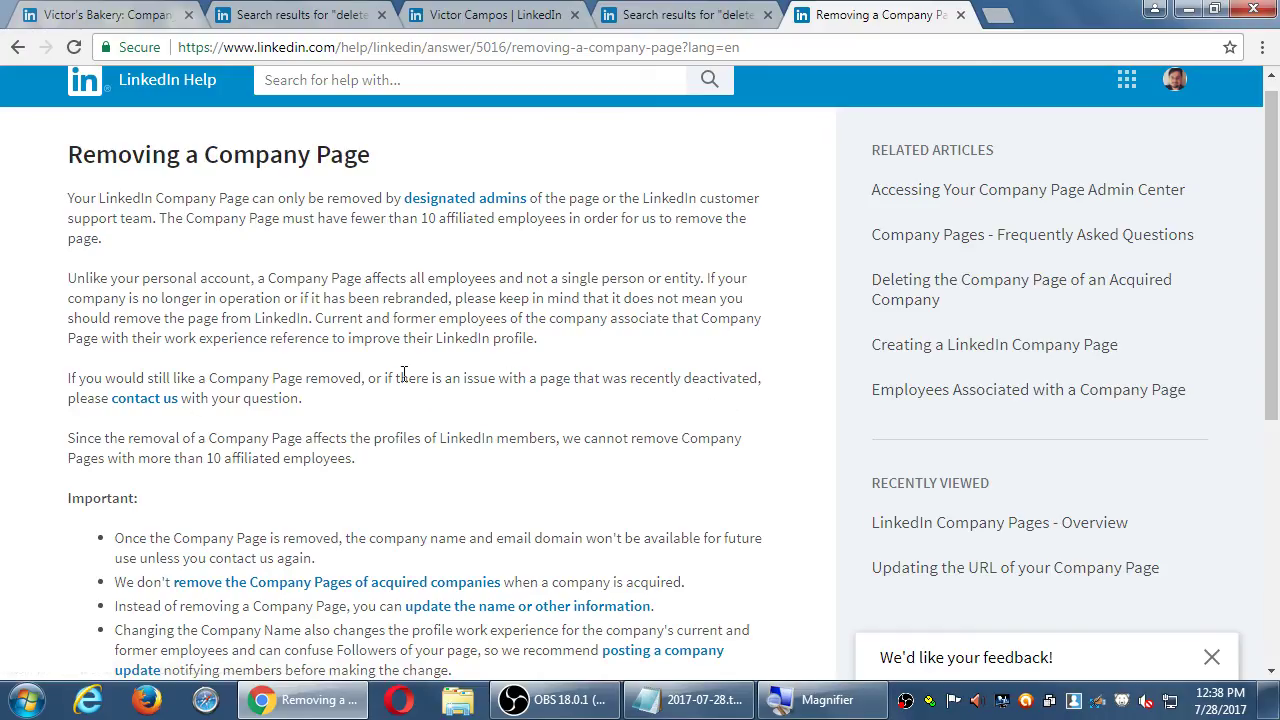
{"action": "scroll", "coordinate": [400, 373], "scroll_direction": "down", "scroll_amount": 1}
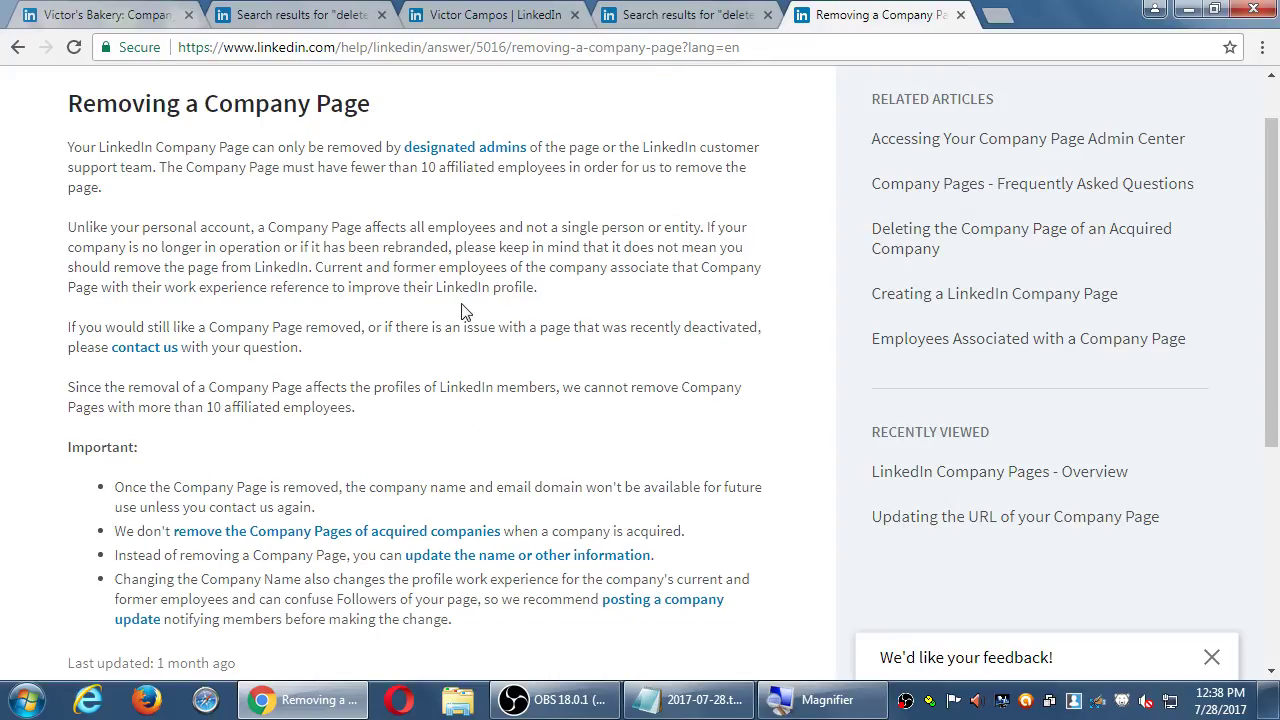
{"action": "scroll", "coordinate": [420, 350], "scroll_direction": "up", "scroll_amount": 1}
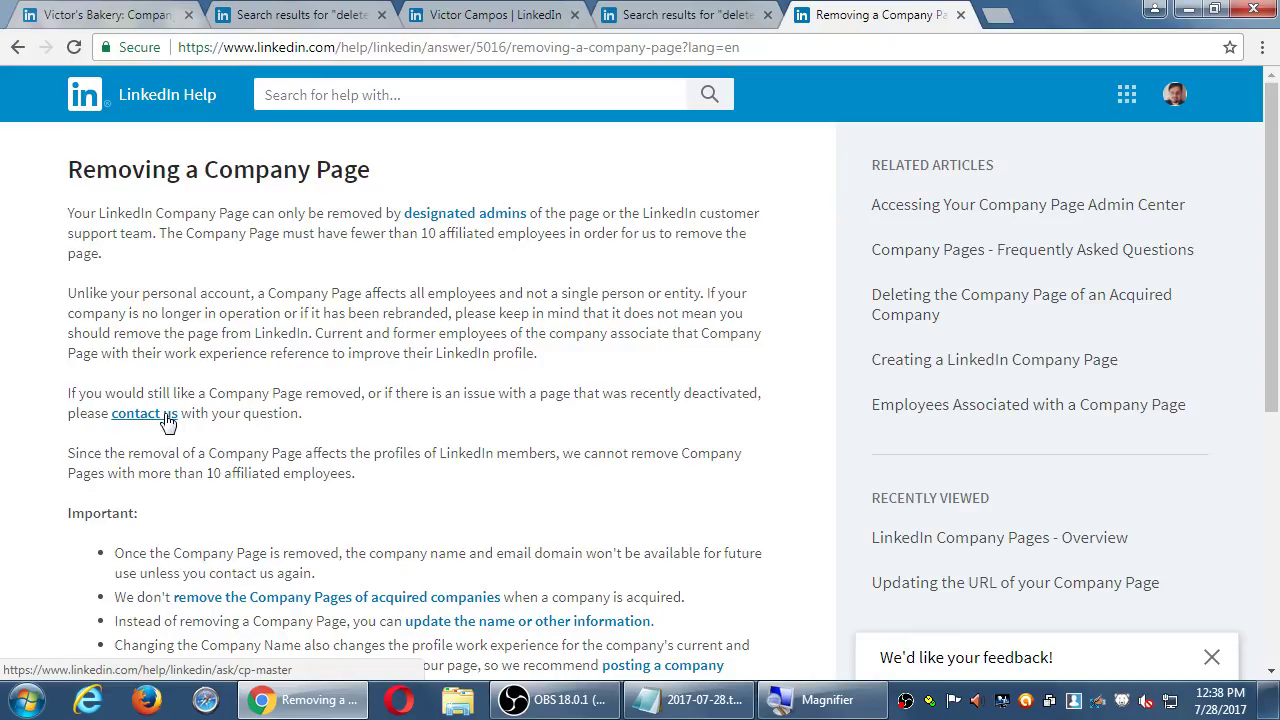
{"action": "left_click", "coordinate": [108, 15]}
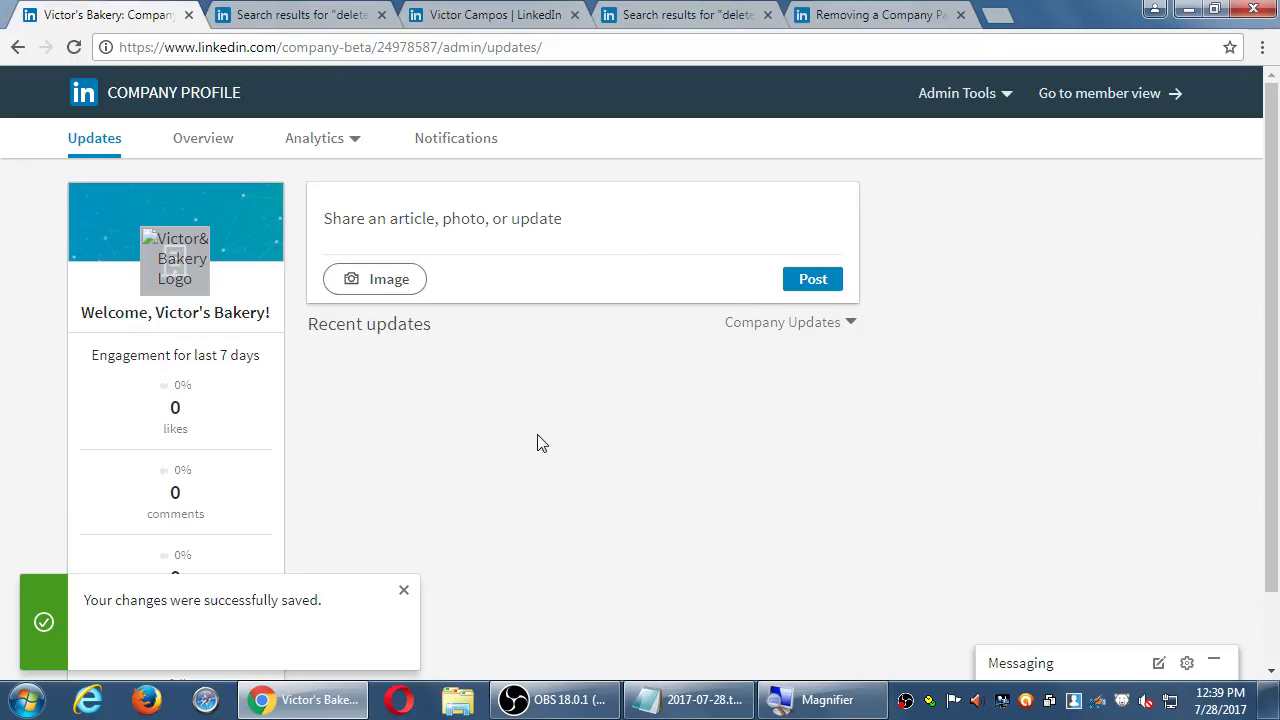
{"action": "left_click", "coordinate": [880, 15]}
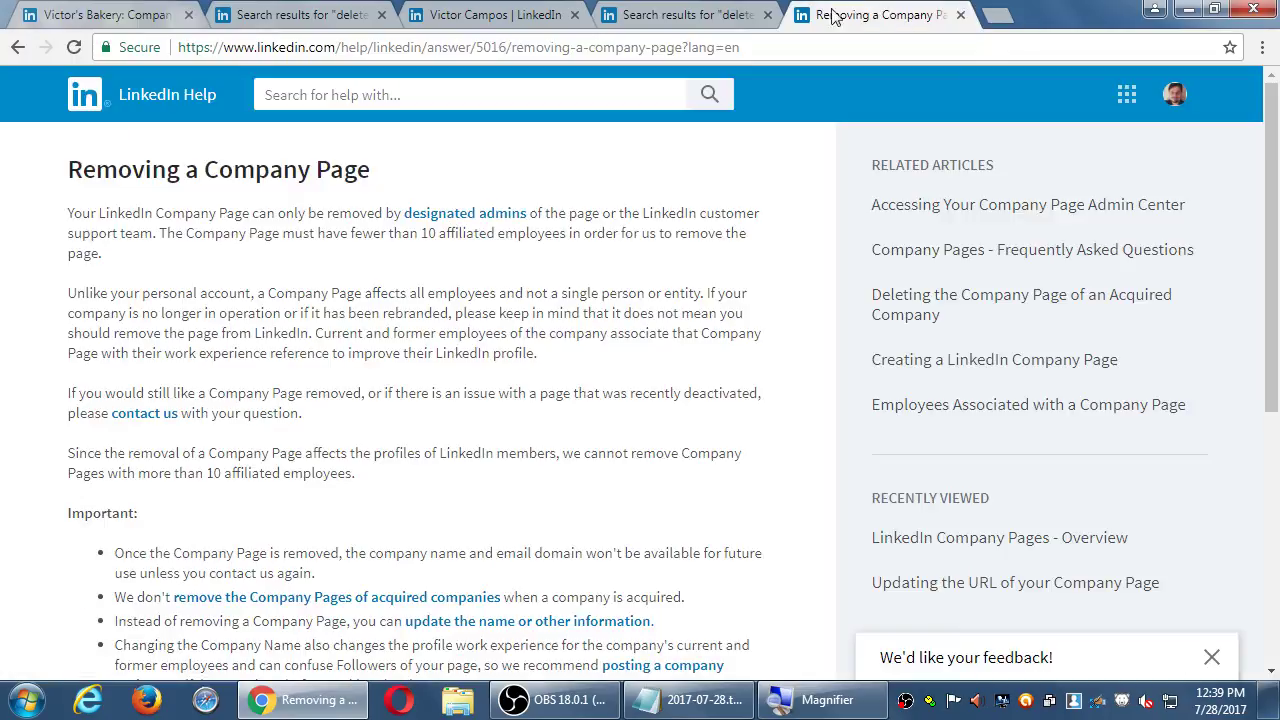
{"action": "left_click", "coordinate": [146, 414]}
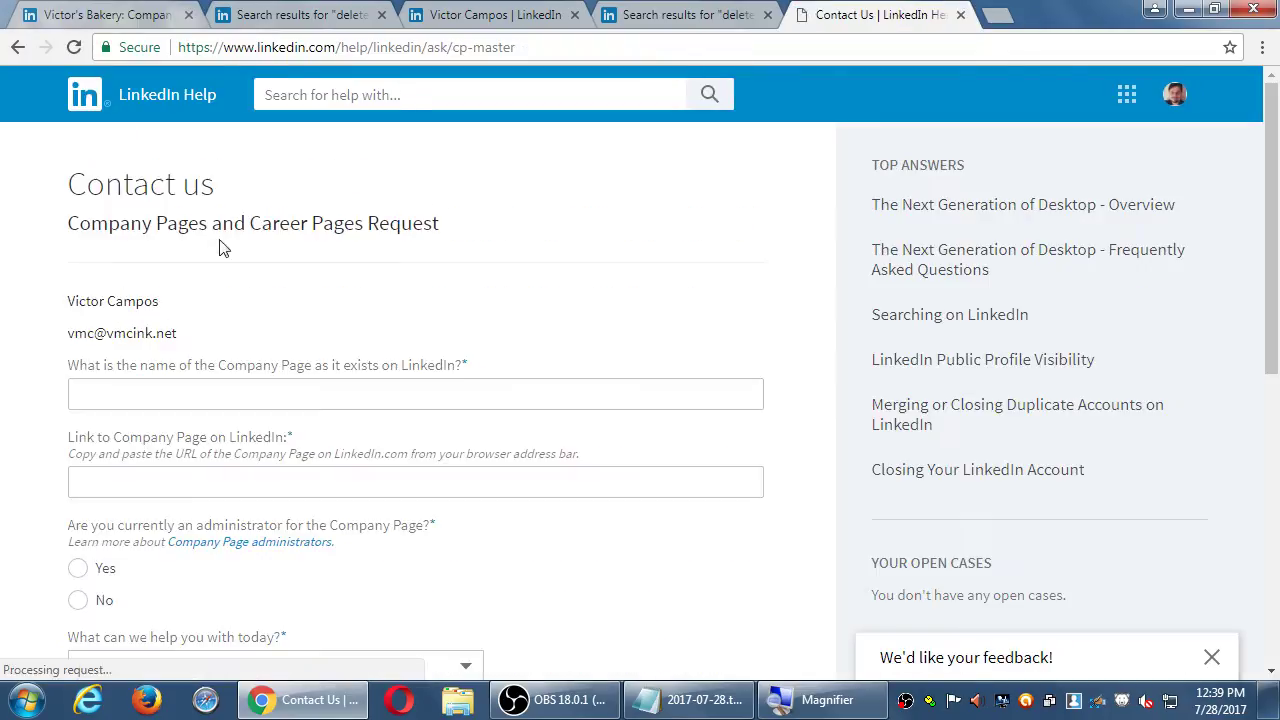
Revisit the bakery's admin page and the personal profile, and view the company pages listed for managing under the profile account
{"action": "left_click", "coordinate": [382, 50]}
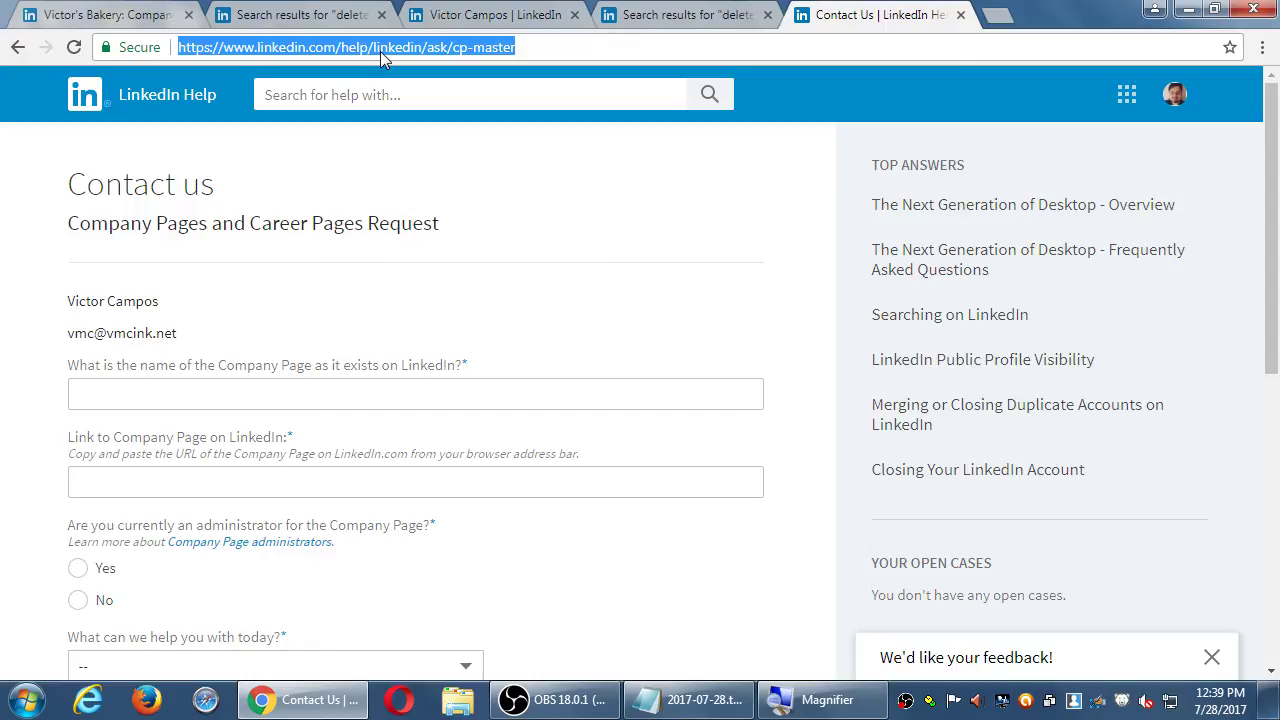
{"action": "left_click", "coordinate": [486, 129]}
{"action": "left_click", "coordinate": [113, 27]}
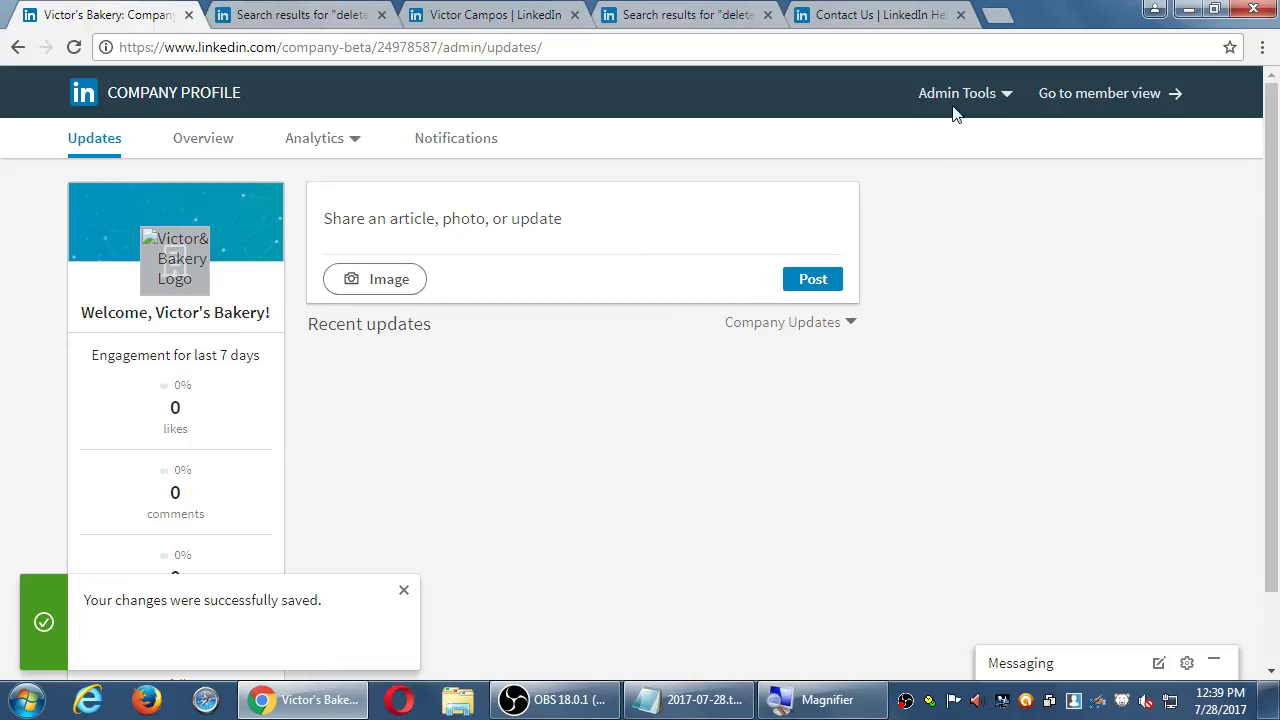
{"action": "left_click", "coordinate": [305, 16]}
{"action": "left_click", "coordinate": [474, 14]}
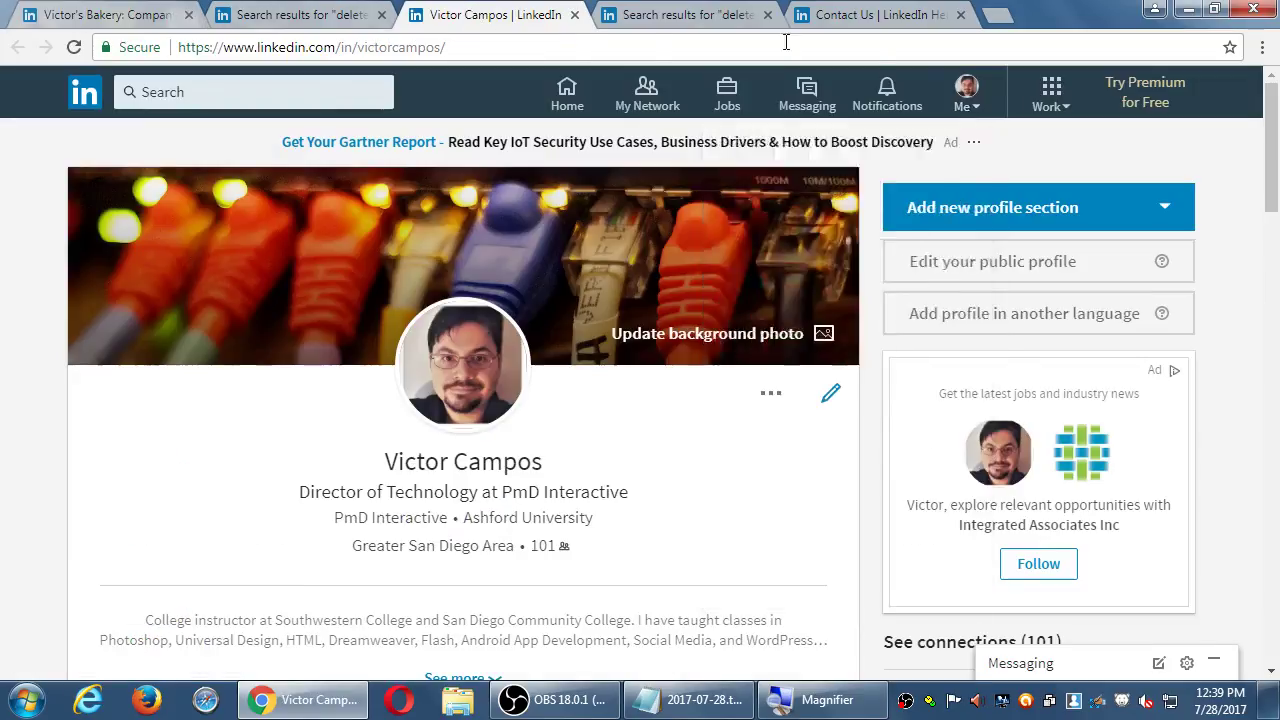
{"action": "left_click", "coordinate": [975, 96]}
{"action": "scroll", "coordinate": [878, 492], "scroll_direction": "down", "scroll_amount": 1}
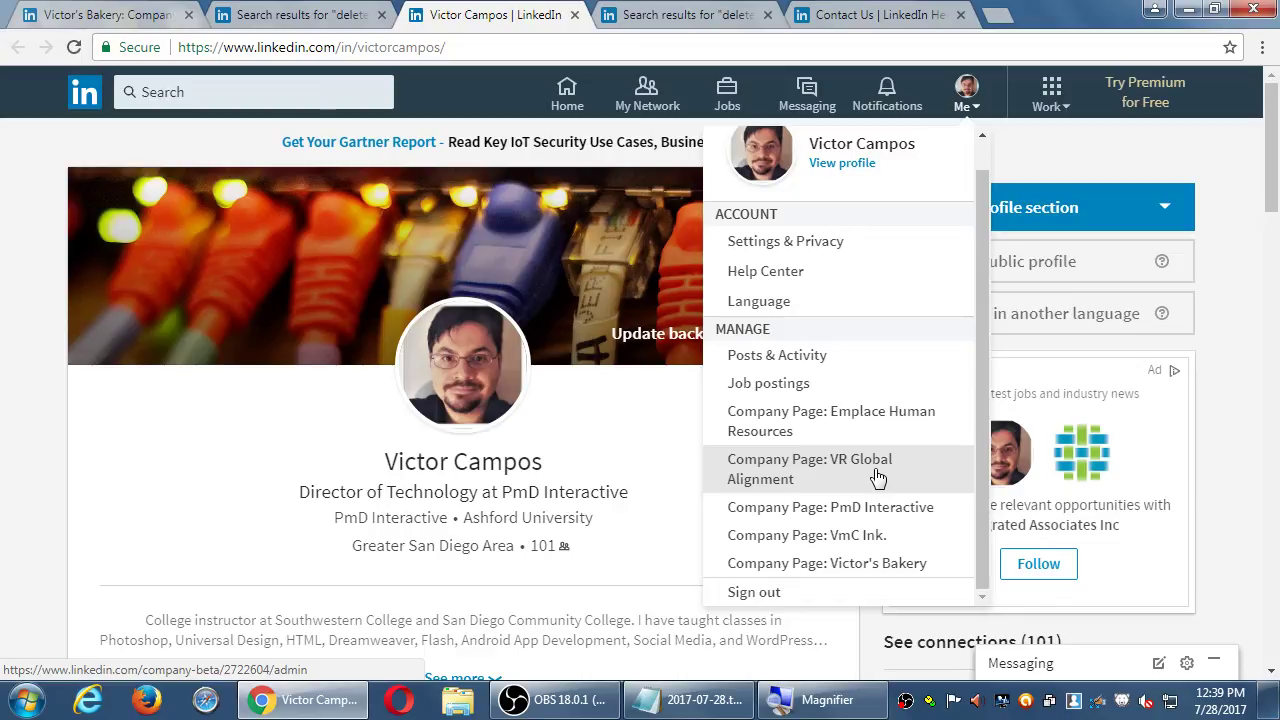
Copy the web address of LinkedIn's contact request form and paste it at the end of the 2017-07-28.txt notes in Notepad
{"action": "left_click", "coordinate": [875, 14]}
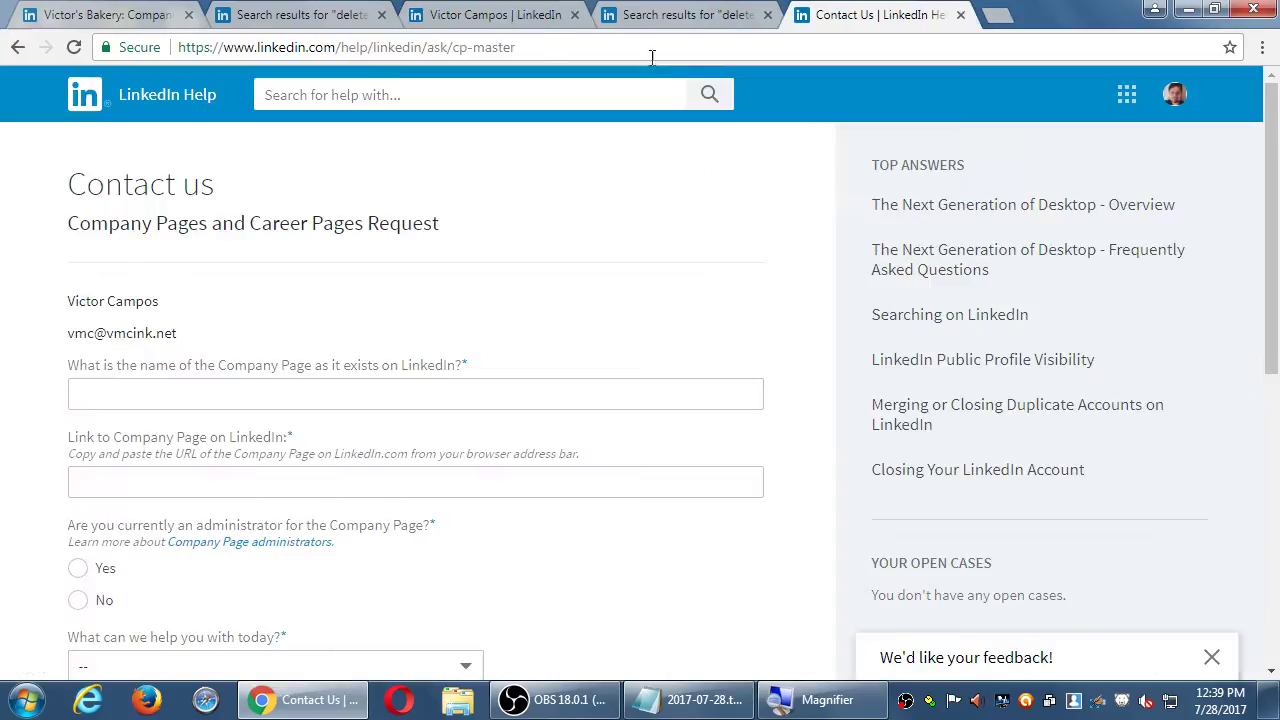
{"action": "left_click", "coordinate": [399, 47]}
{"action": "key", "text": "ctrl+c"}
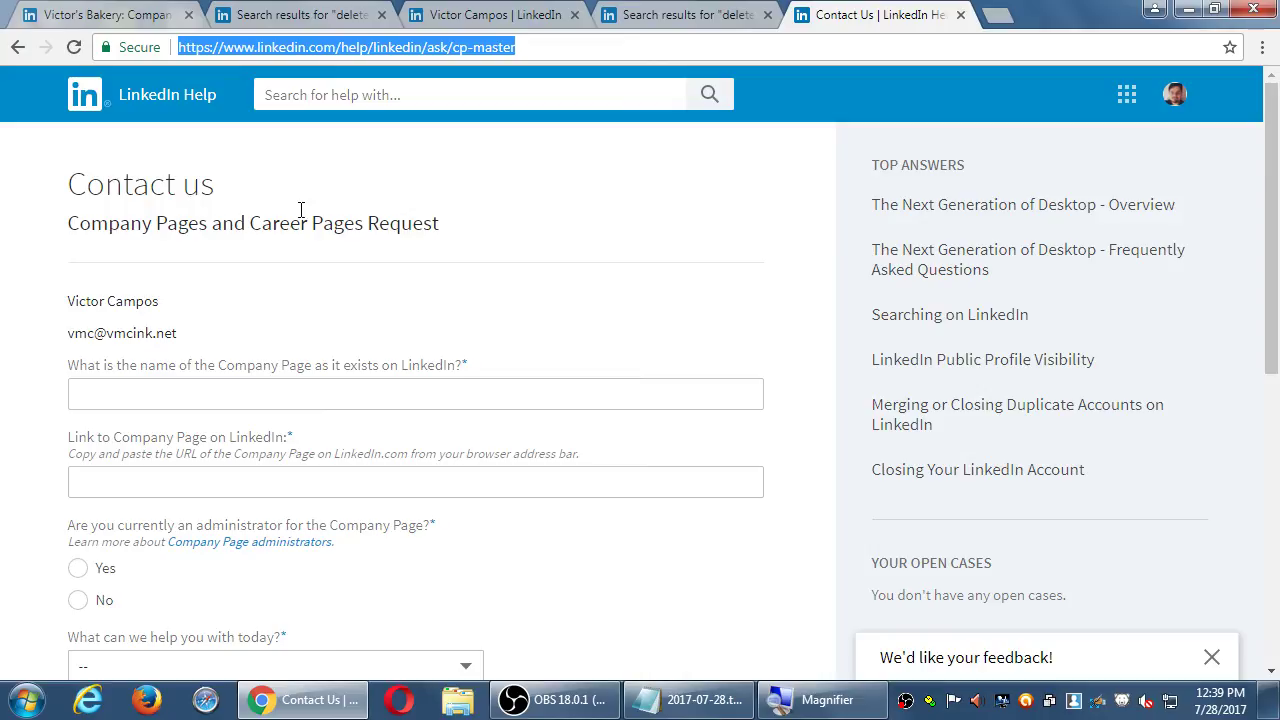
{"action": "left_click", "coordinate": [660, 700]}
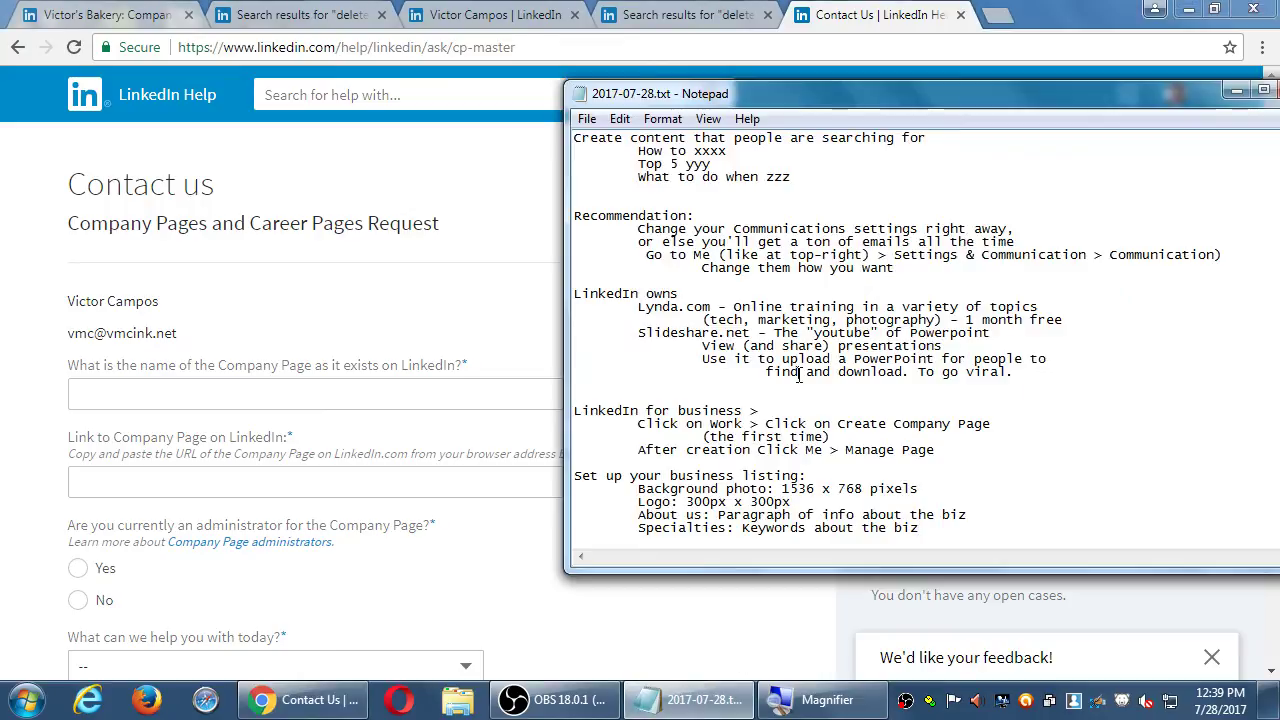
{"action": "key", "text": "Return"}
{"action": "key", "text": "Return"}
{"action": "key", "text": "Return"}
{"action": "key", "text": "ctrl+v"}
{"action": "right_click", "coordinate": [946, 349]}
{"action": "left_click", "coordinate": [798, 373]}
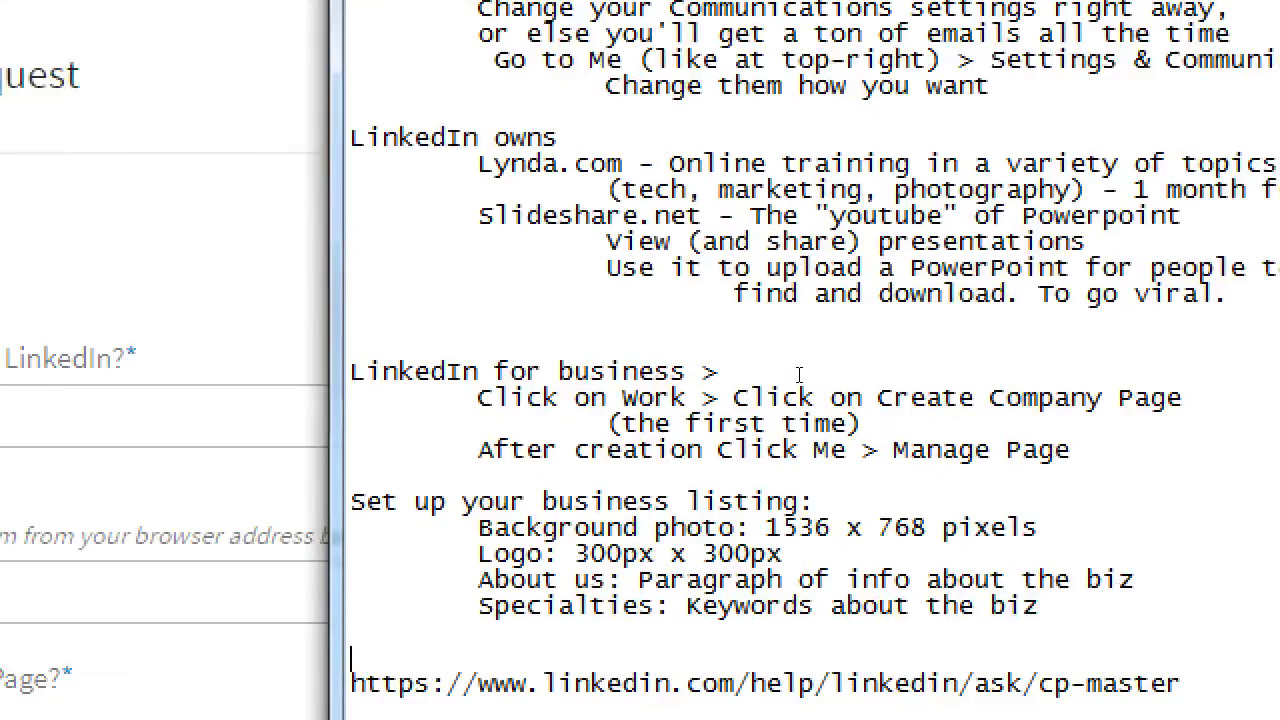
Add the heading "How to delete a LinkedIn Business page:" above the pasted link in the notes
{"action": "type", "text": "How to del"}
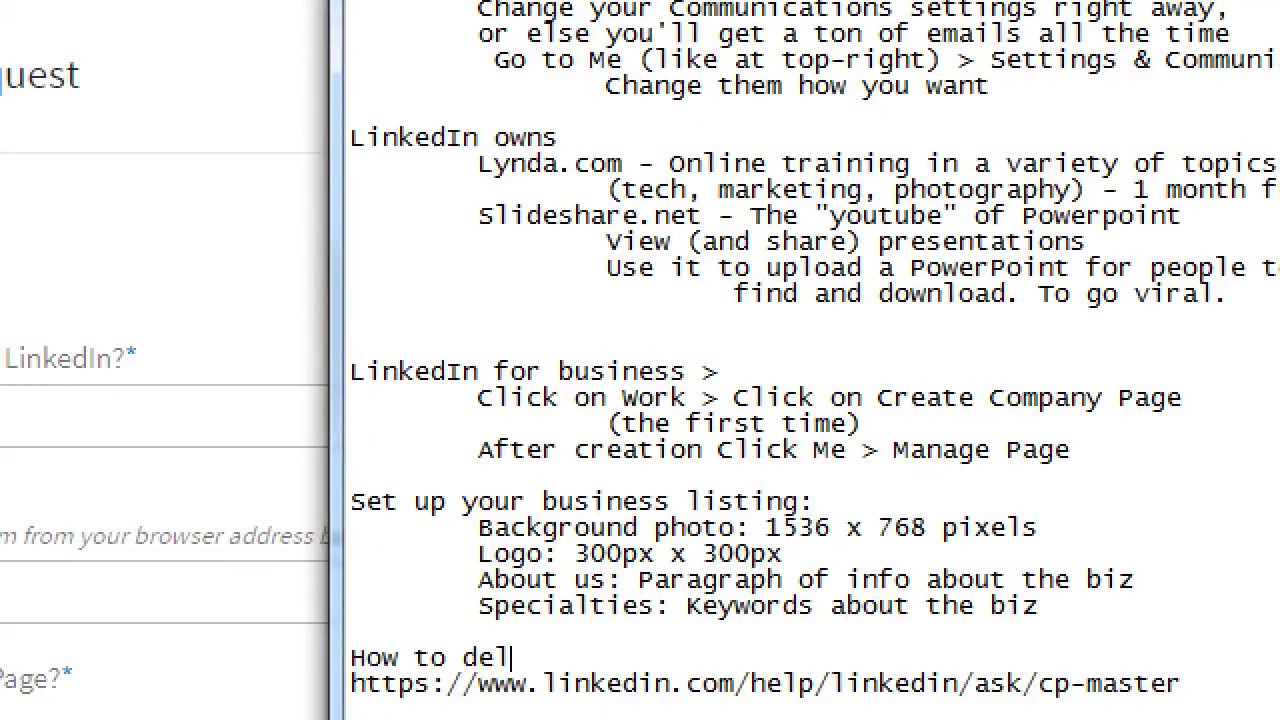
{"action": "type", "text": "ete a LinkedIn "}
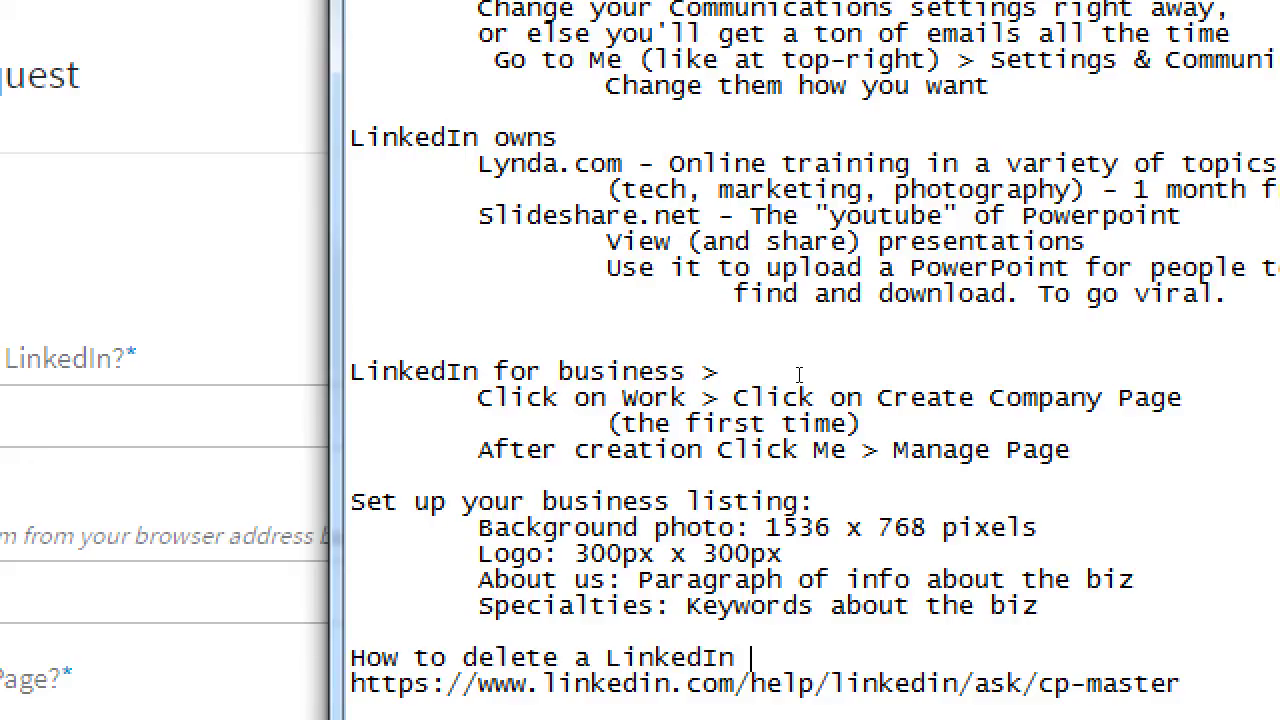
{"action": "type", "text": "Business page:"}
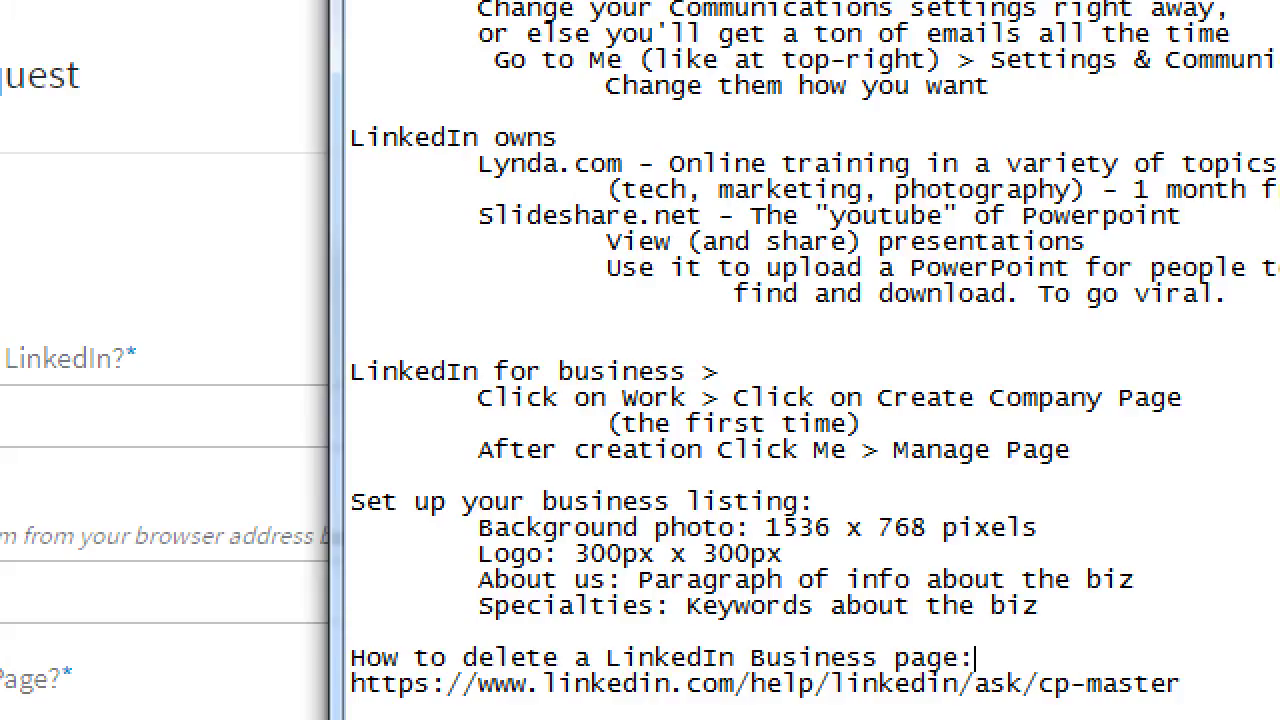
Insert the line "Contact them and ask them to delete it --" between the heading and the link
{"action": "key", "text": "Right"}
{"action": "key", "text": "shift+End"}
{"action": "key", "text": "ctrl+x"}
{"action": "key", "text": "Return"}
{"action": "key", "text": "ctrl+v"}
{"action": "key", "text": "Up"}
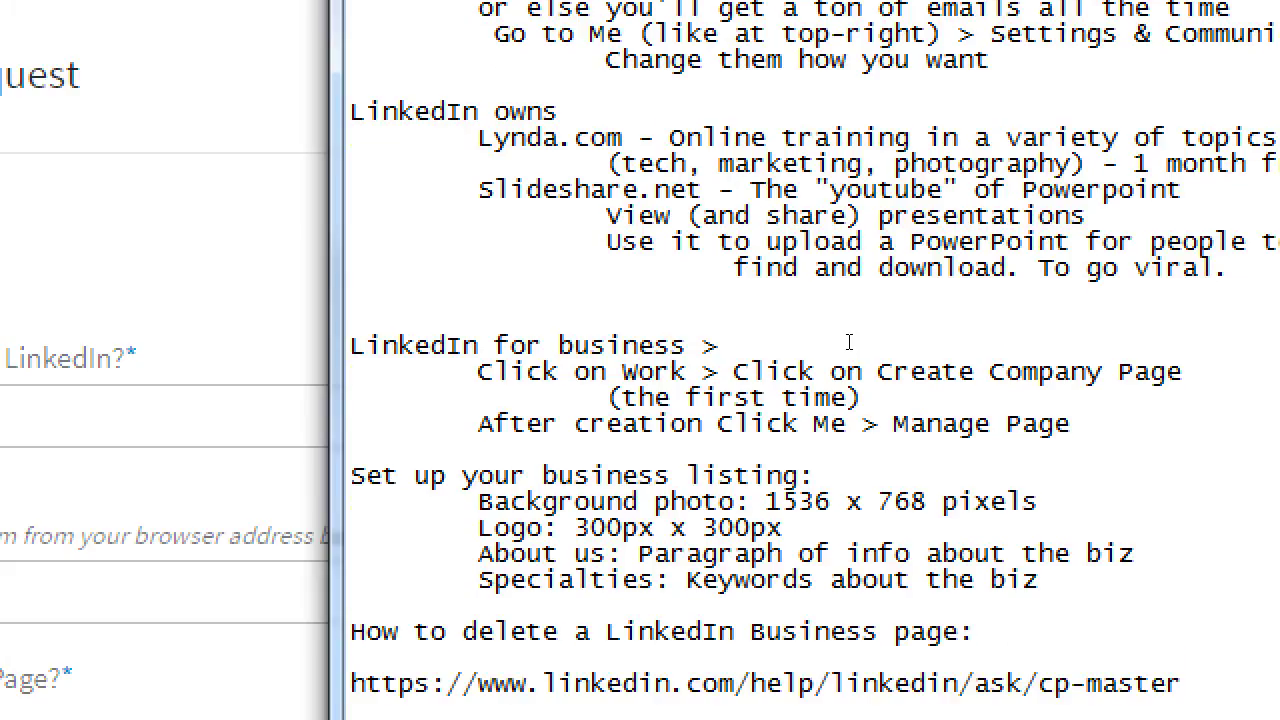
{"action": "type", "text": "Contact them and ask them to delete it --"}
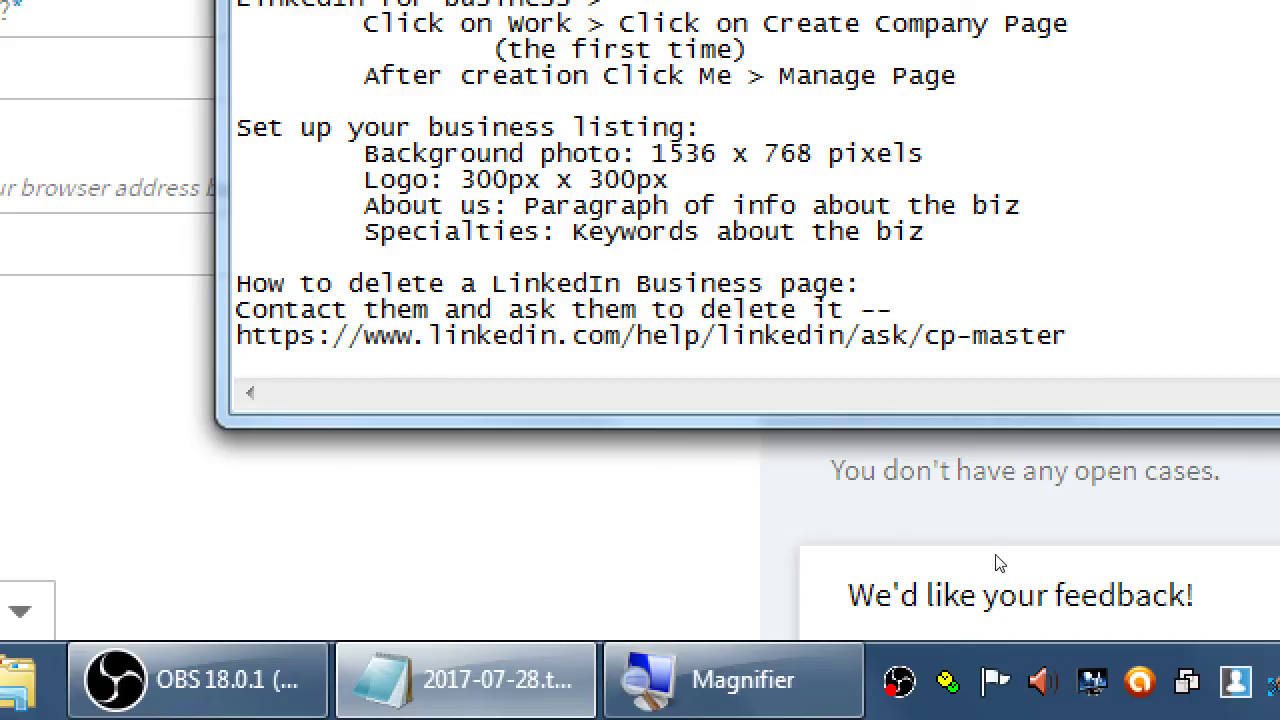
{"action": "key", "text": "Down"}
{"action": "key", "text": "super+minus"}
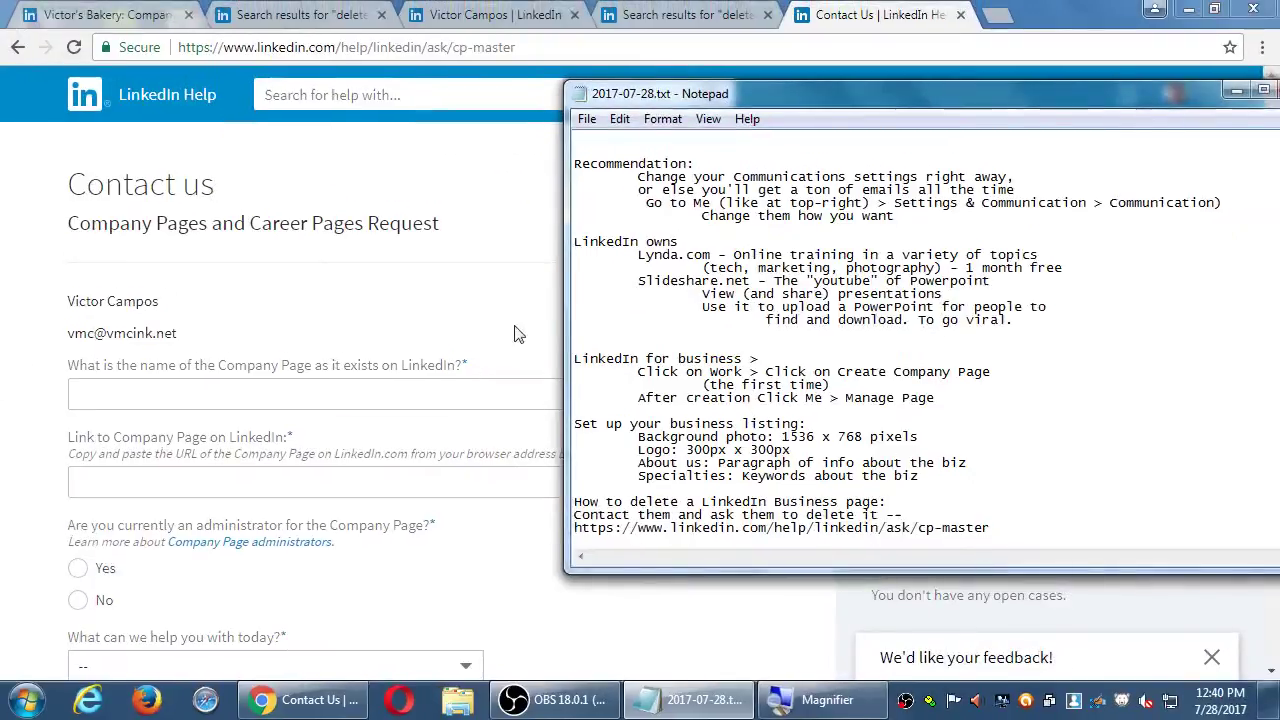
{"action": "left_click", "coordinate": [500, 194]}
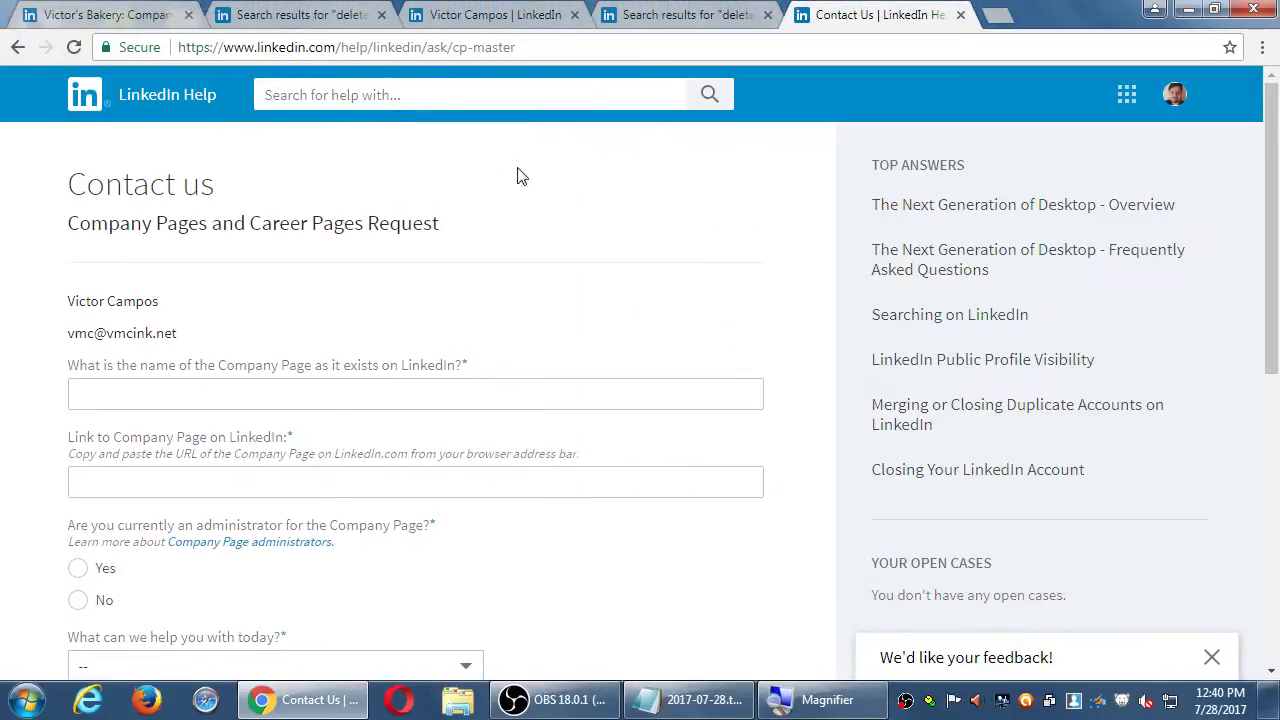
{"action": "left_click", "coordinate": [118, 20]}
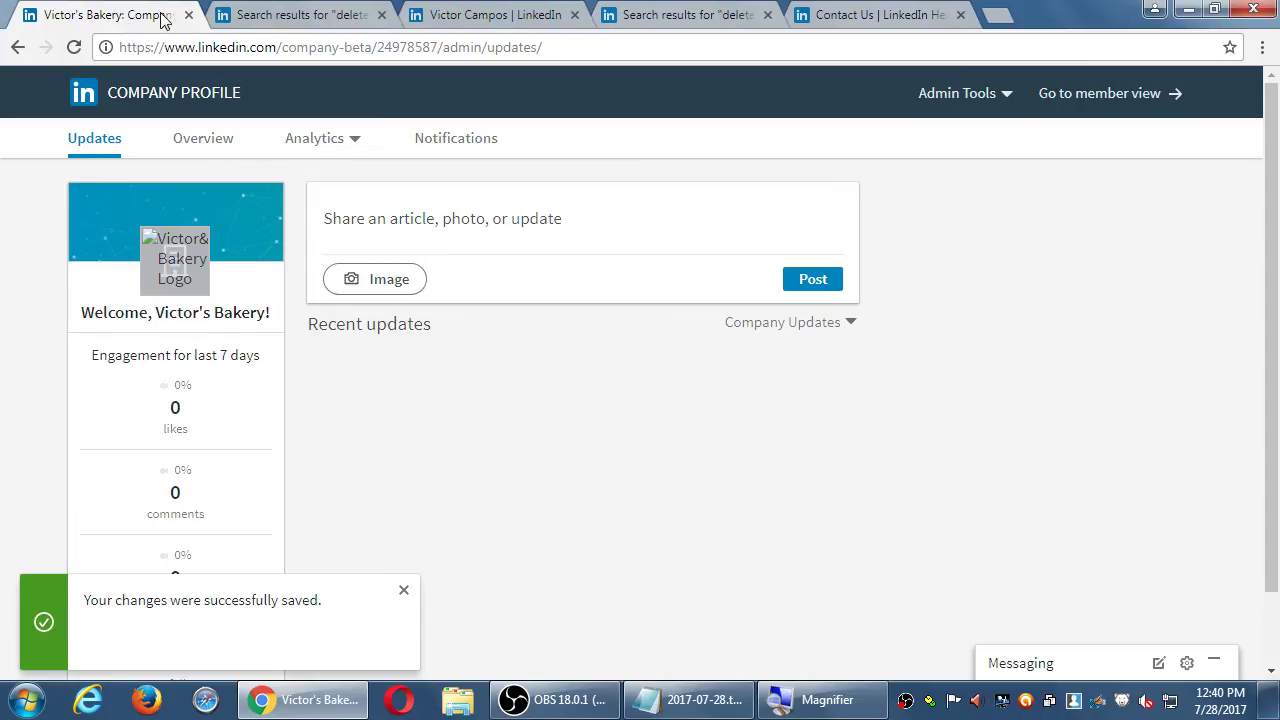
{"action": "left_click", "coordinate": [992, 16]}
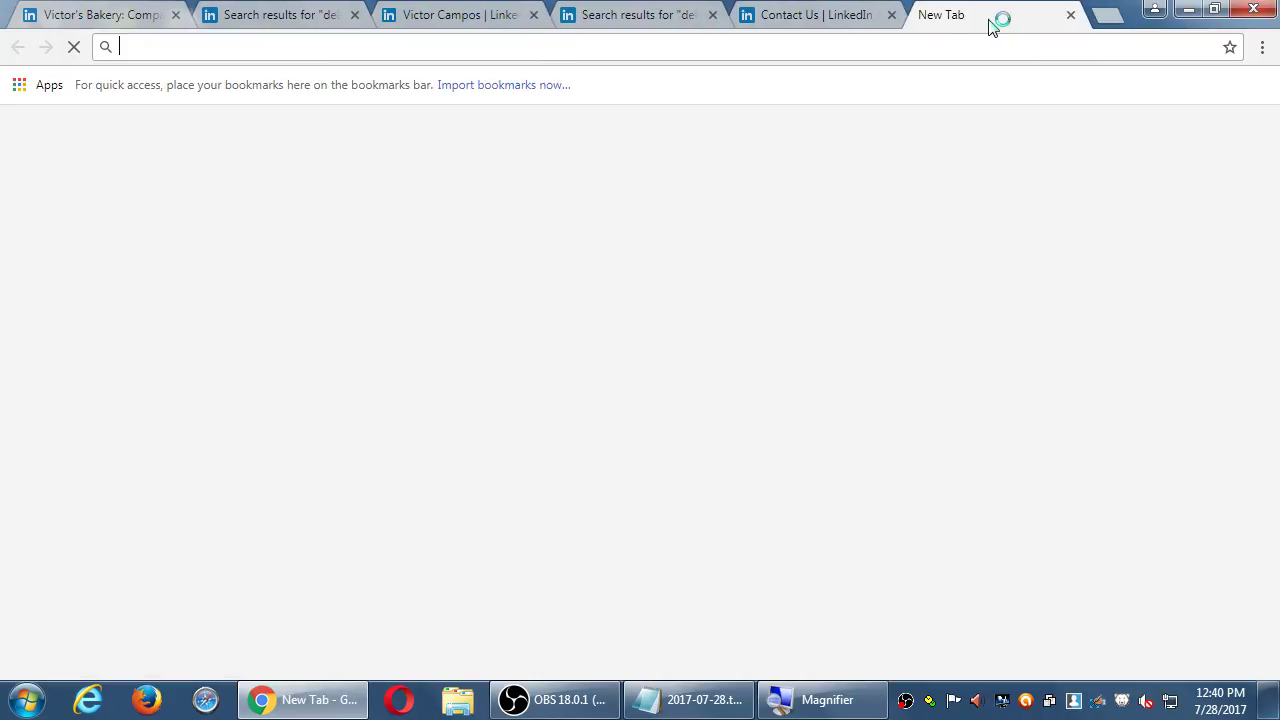
{"action": "type", "text": "so"}
{"action": "key", "text": "Return"}
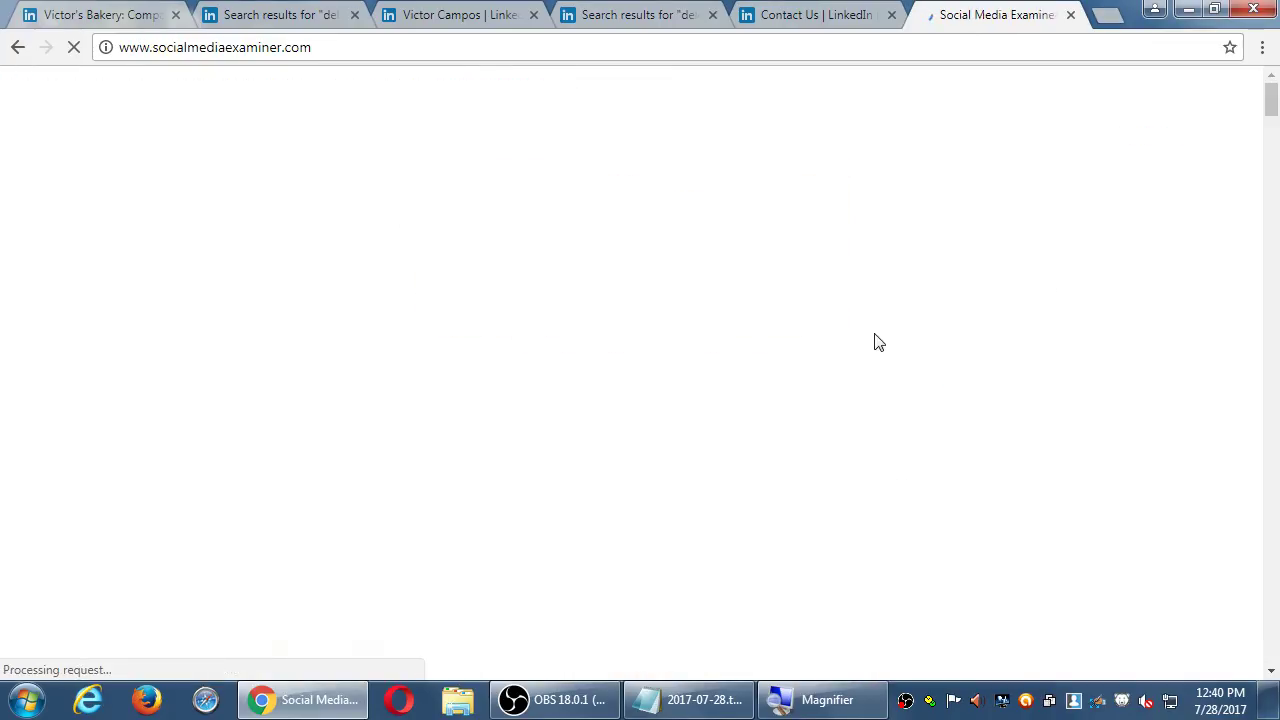
Search the Social Media Examiner site for LinkedIn articles related to real estate
{"action": "scroll", "coordinate": [850, 330], "scroll_direction": "down", "scroll_amount": 6}
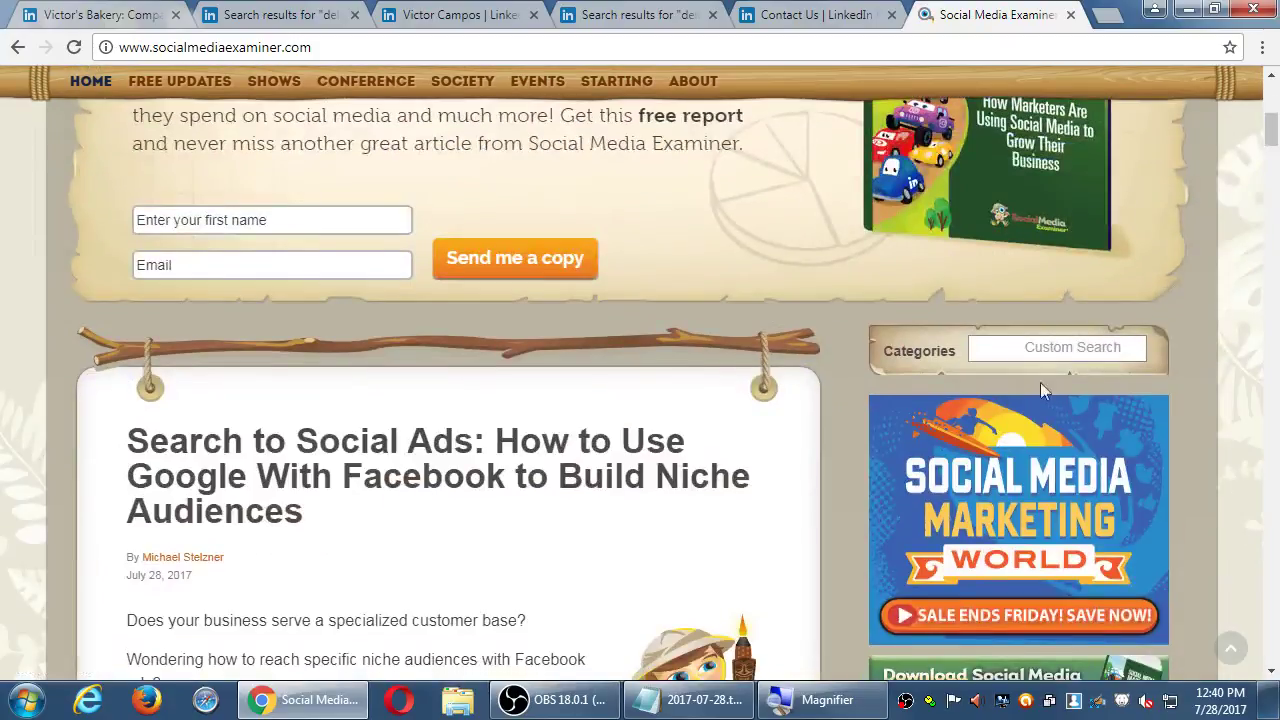
{"action": "left_click", "coordinate": [1050, 349]}
{"action": "type", "text": "linked"}
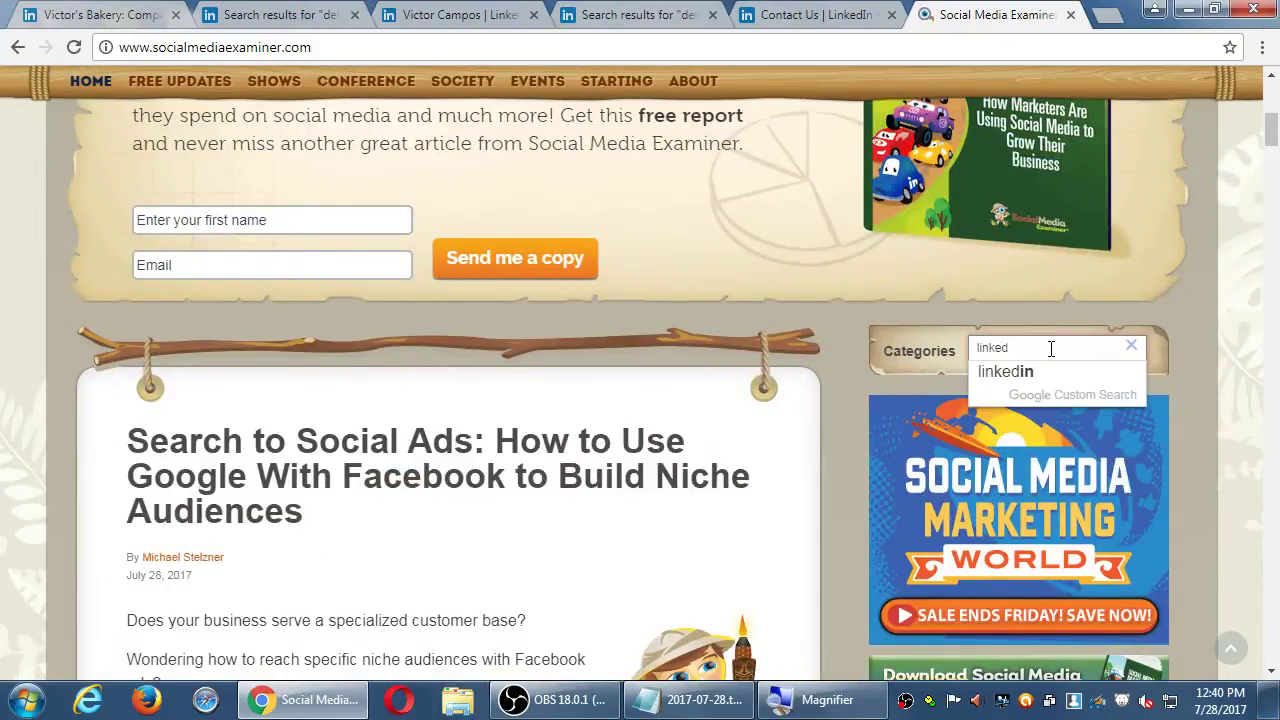
{"action": "key", "text": "BackSpace"}
{"action": "type", "text": "din for "}
{"action": "type", "text": "business"}
{"action": "key", "text": "Return"}
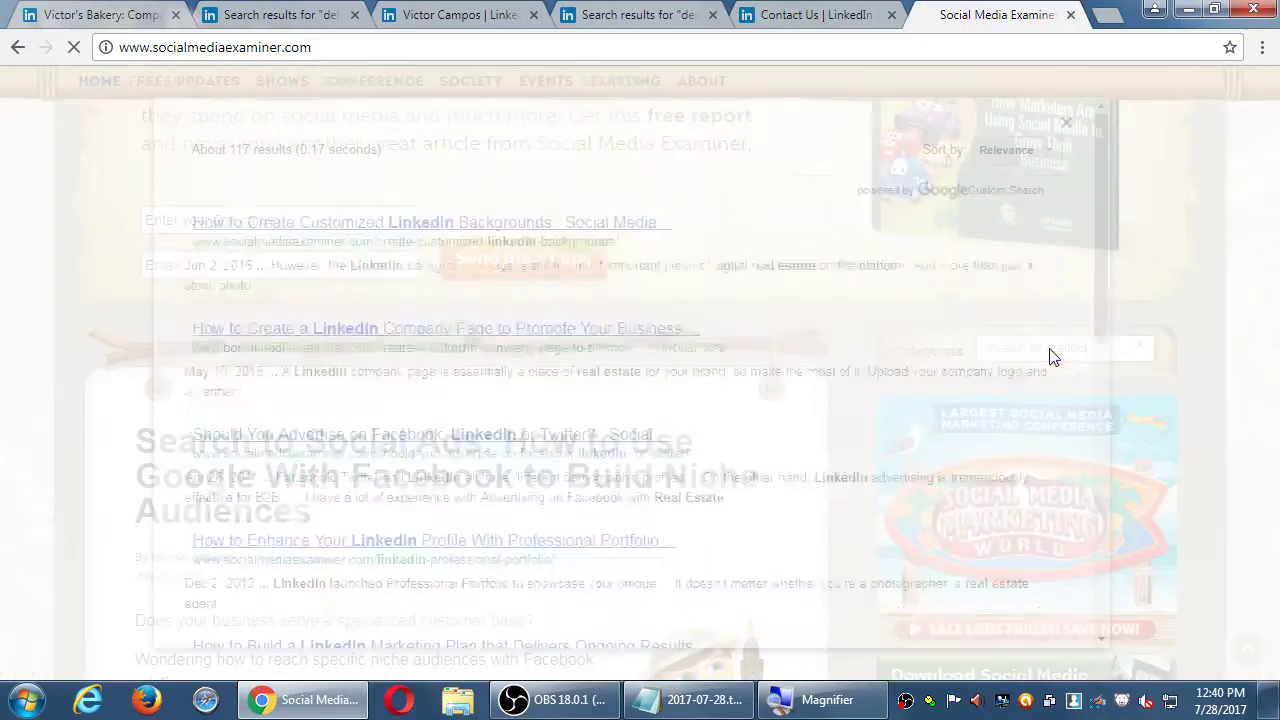
Examine the titles, dates and descriptions of the LinkedIn articles in the search results
{"action": "scroll", "coordinate": [716, 333], "scroll_direction": "down", "scroll_amount": 2}
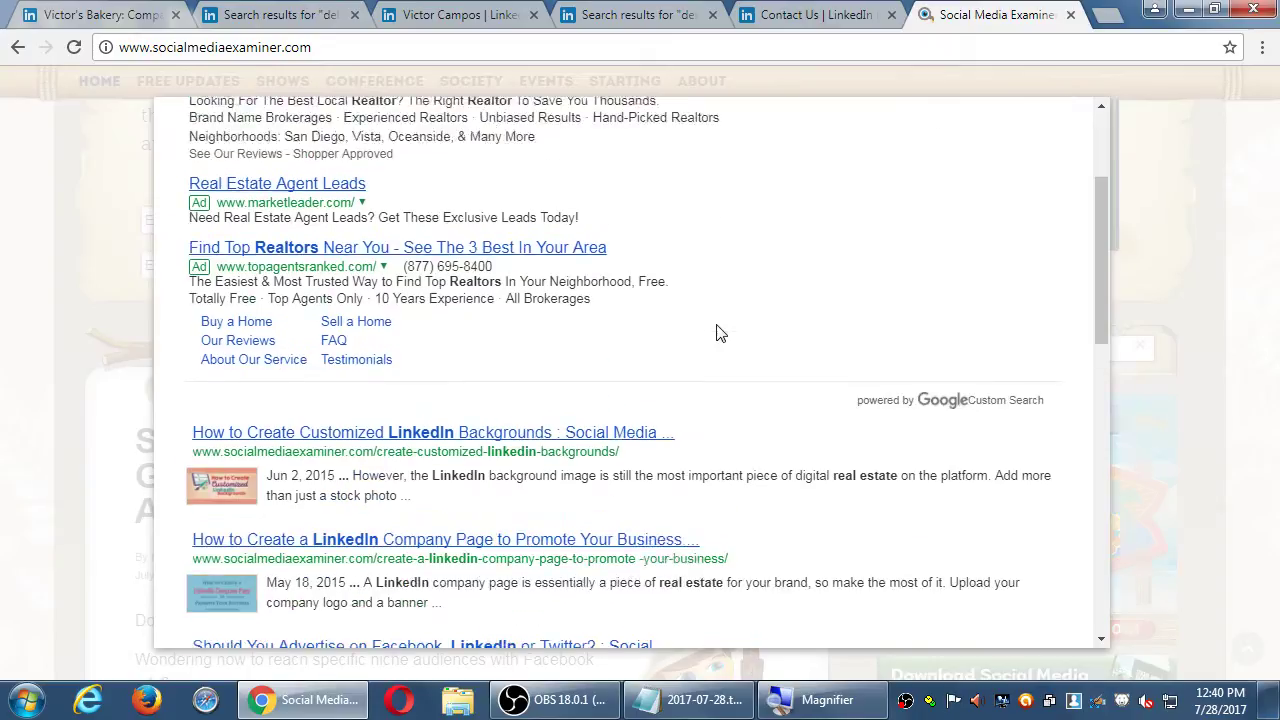
{"action": "scroll", "coordinate": [716, 333], "scroll_direction": "down", "scroll_amount": 2}
{"action": "scroll", "coordinate": [716, 333], "scroll_direction": "down", "scroll_amount": 1}
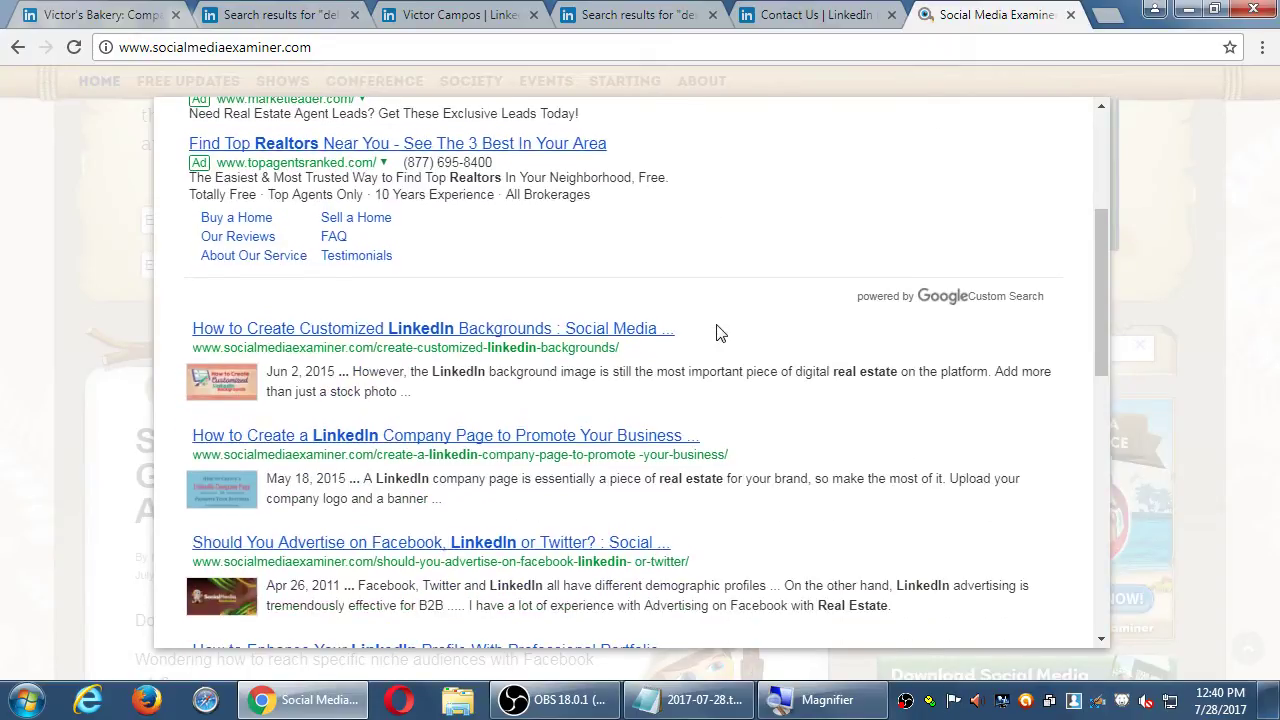
{"action": "scroll", "coordinate": [716, 333], "scroll_direction": "down", "scroll_amount": 2}
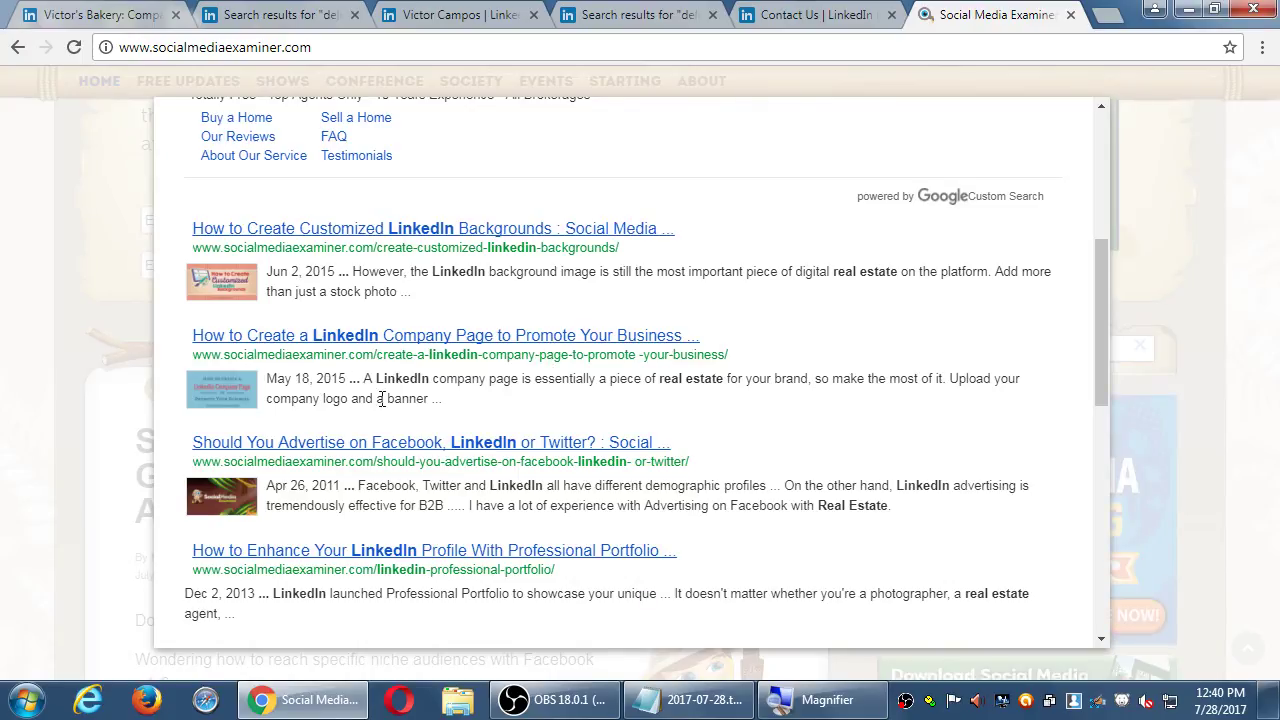
{"action": "scroll", "coordinate": [441, 428], "scroll_direction": "down", "scroll_amount": 1}
{"action": "scroll", "coordinate": [441, 428], "scroll_direction": "down", "scroll_amount": 1}
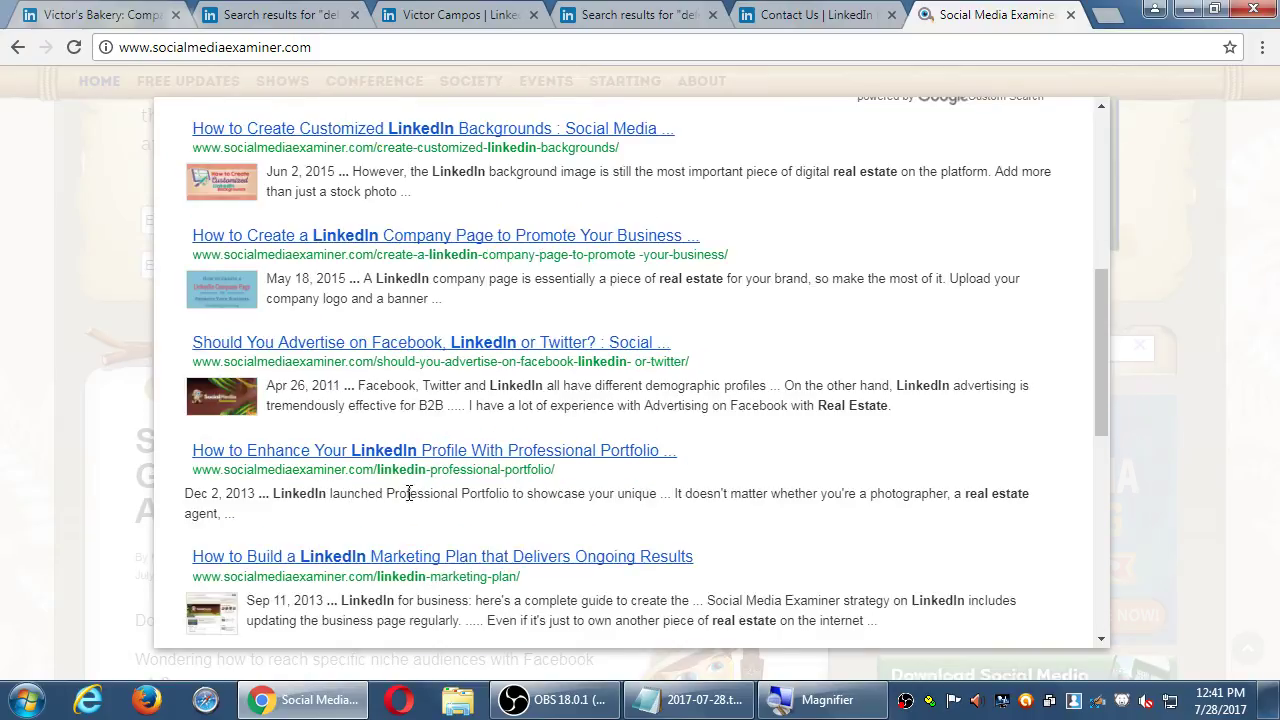
{"action": "scroll", "coordinate": [409, 493], "scroll_direction": "down", "scroll_amount": 1}
{"action": "scroll", "coordinate": [257, 450], "scroll_direction": "down", "scroll_amount": 2}
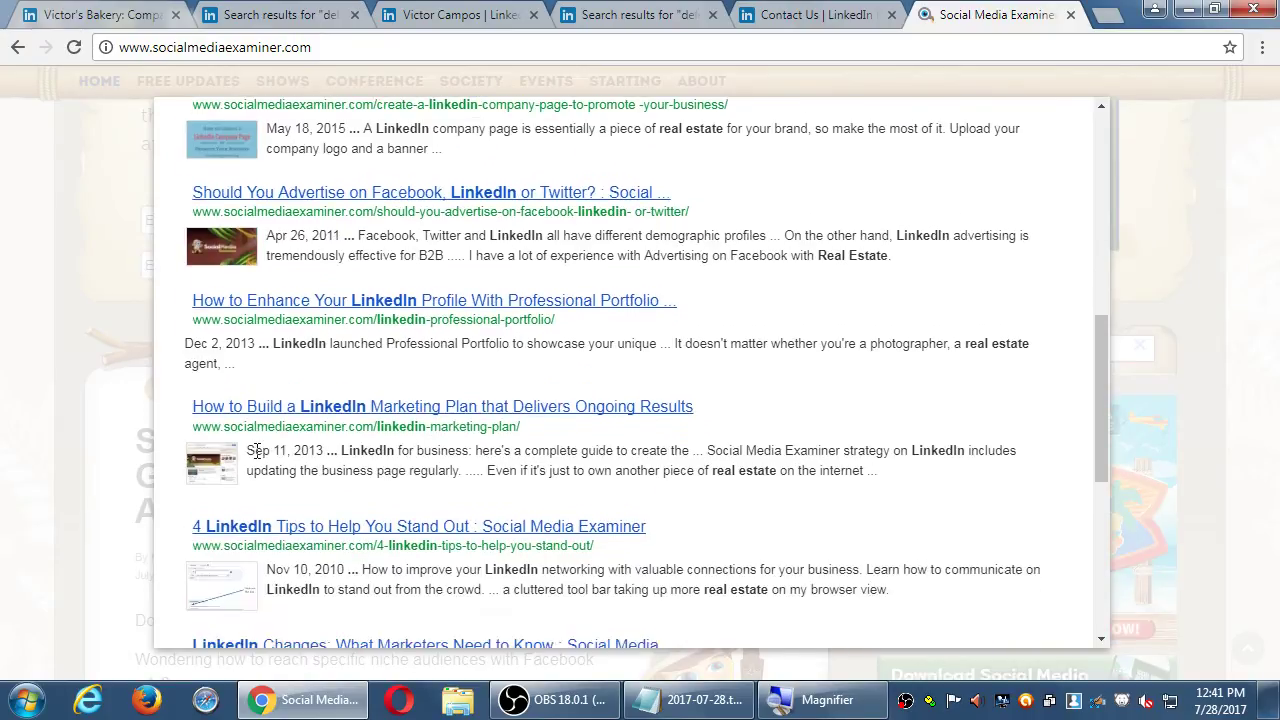
{"action": "scroll", "coordinate": [257, 450], "scroll_direction": "down", "scroll_amount": 3}
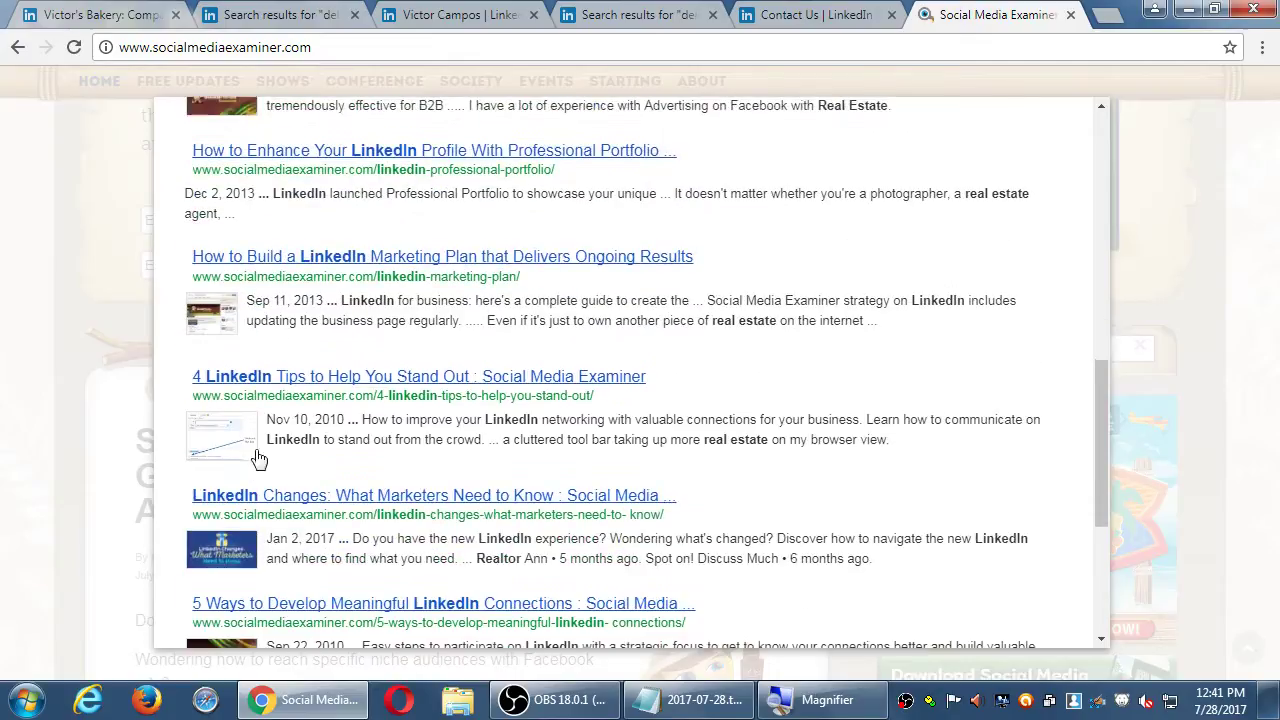
{"action": "scroll", "coordinate": [463, 418], "scroll_direction": "down", "scroll_amount": 2}
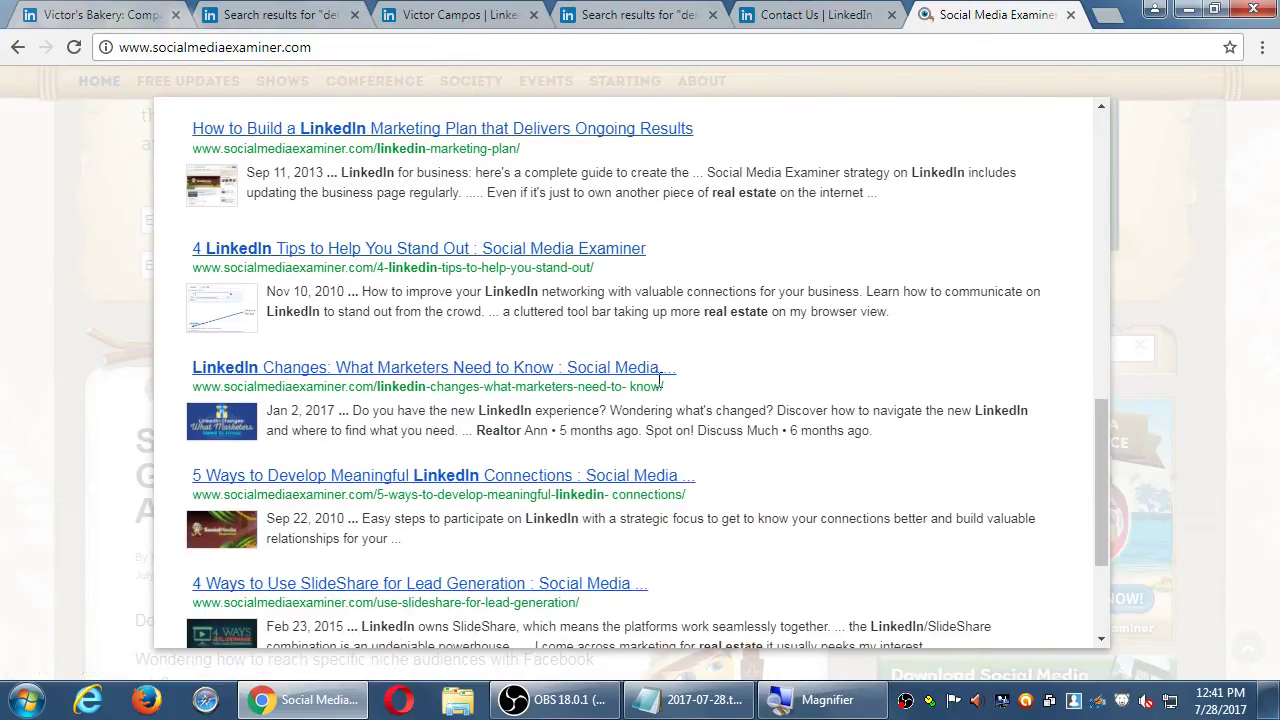
Find the January 2017 article "LinkedIn Changes: What Marketers Need to Know" in the search results and open it
{"action": "scroll", "coordinate": [388, 416], "scroll_direction": "down", "scroll_amount": 2}
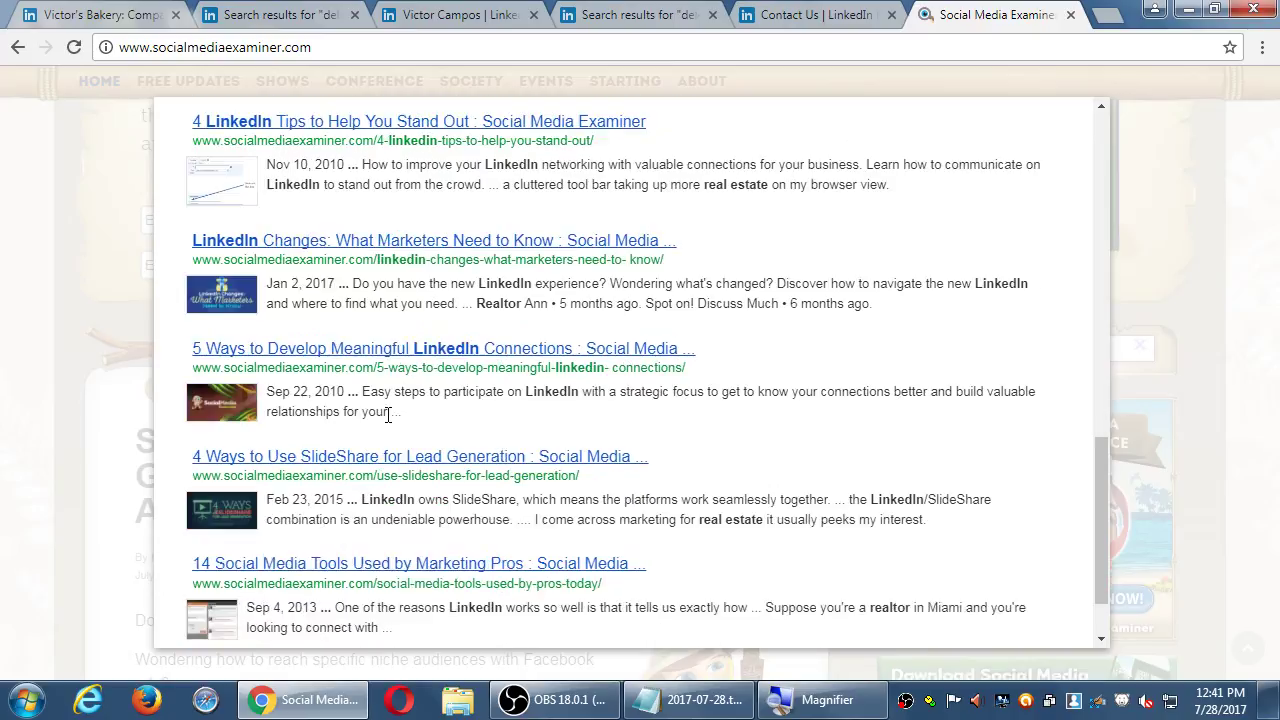
{"action": "scroll", "coordinate": [388, 416], "scroll_direction": "down", "scroll_amount": 2}
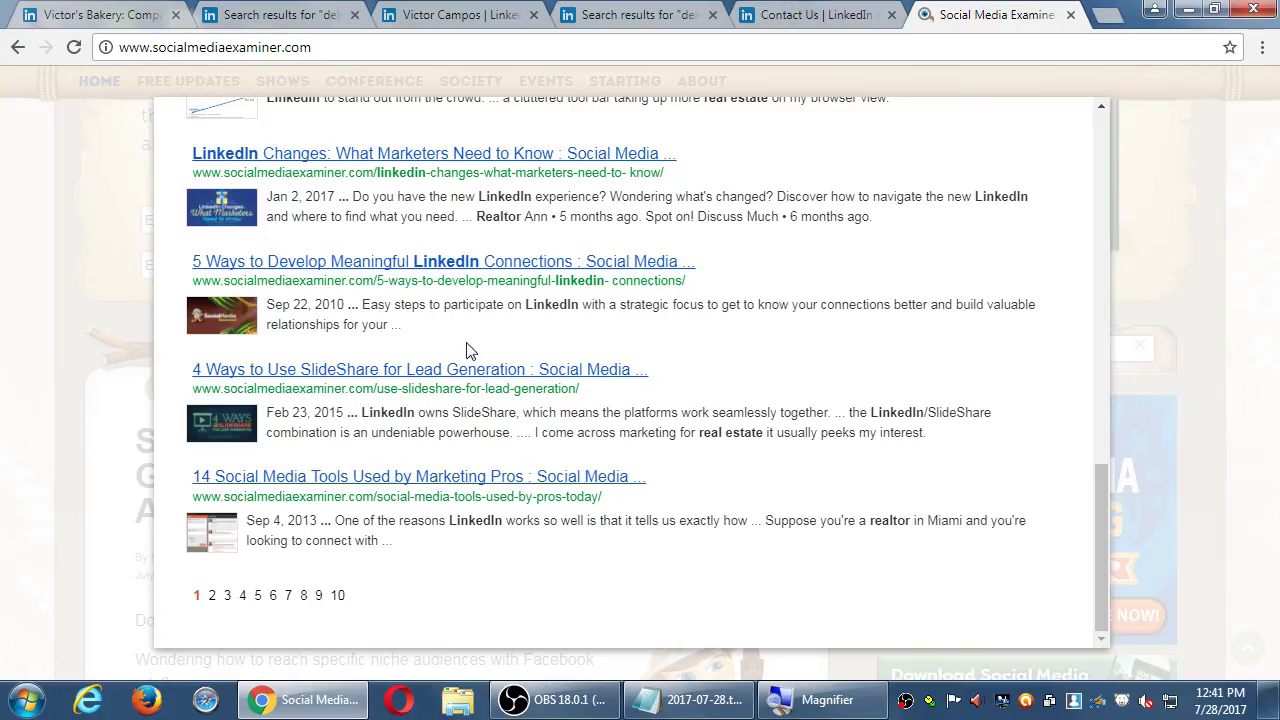
{"action": "scroll", "coordinate": [594, 380], "scroll_direction": "up", "scroll_amount": 2}
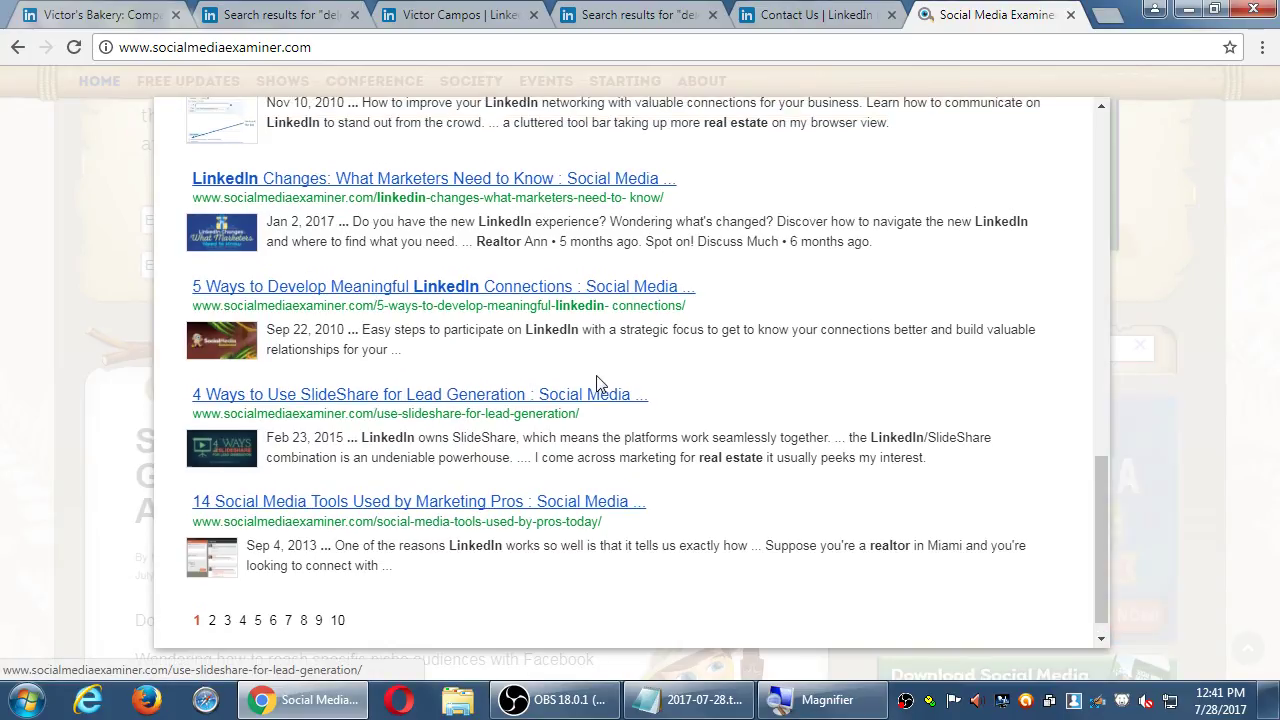
{"action": "left_click", "coordinate": [464, 281]}
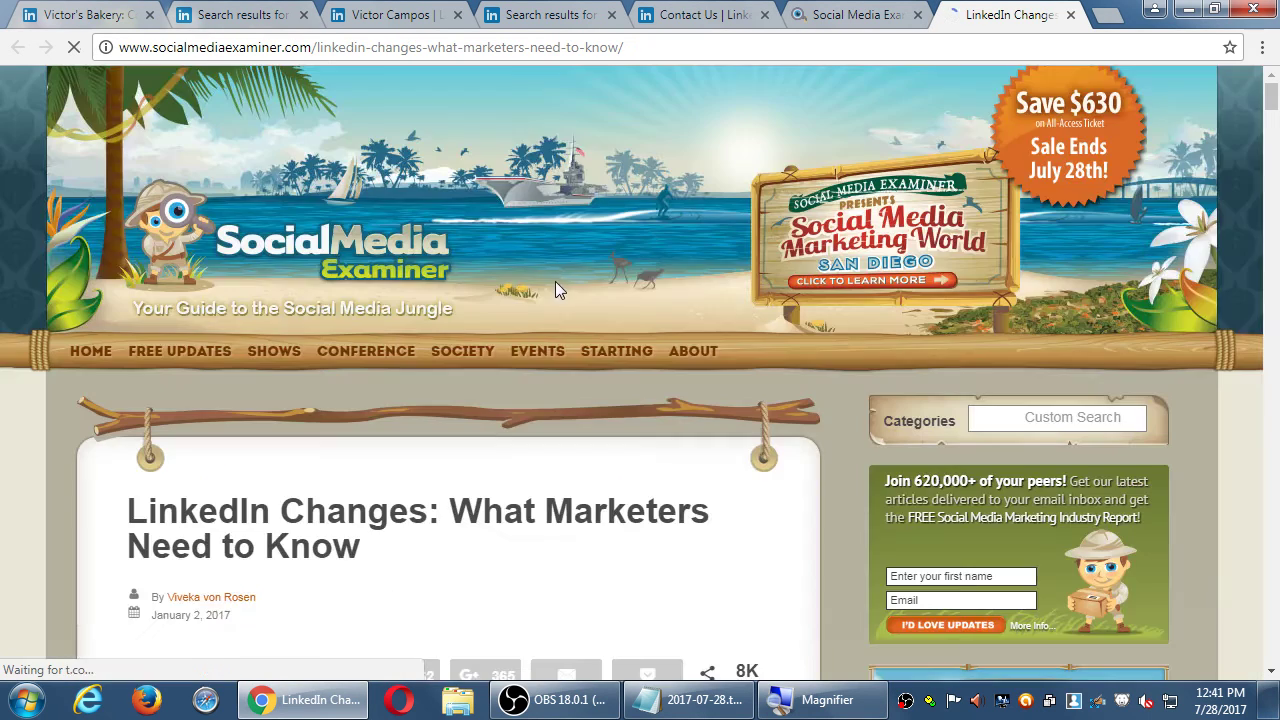
Skim the article's numbered sections from the home page tour through notifications, down to the author details and reader comments
{"action": "scroll", "coordinate": [592, 303], "scroll_direction": "down", "scroll_amount": 1}
{"action": "scroll", "coordinate": [592, 303], "scroll_direction": "down", "scroll_amount": 8}
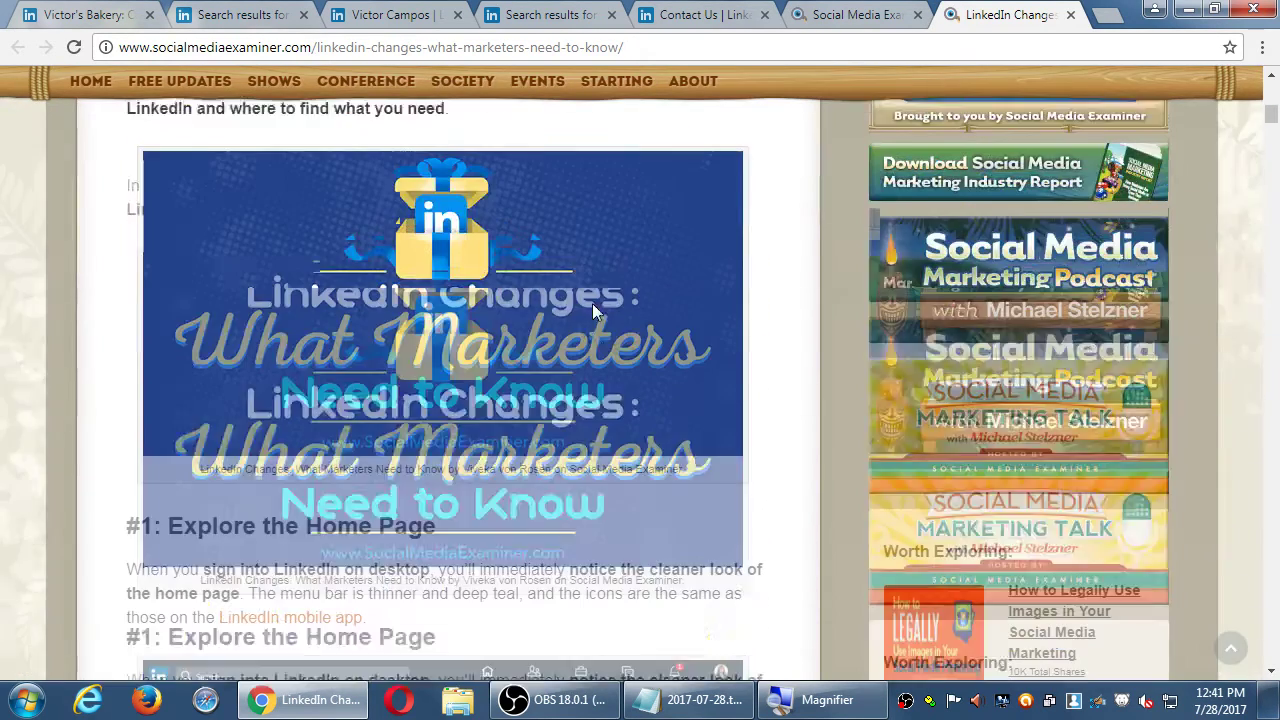
{"action": "scroll", "coordinate": [709, 404], "scroll_direction": "down", "scroll_amount": 4}
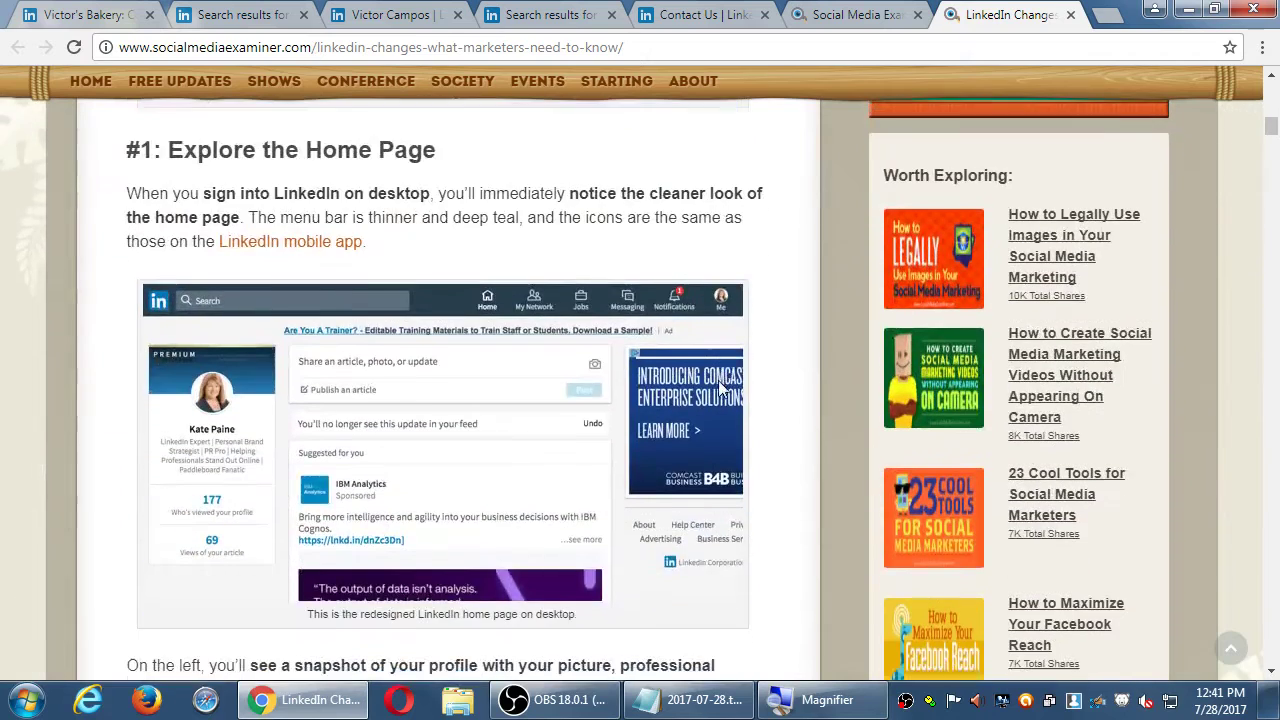
{"action": "scroll", "coordinate": [727, 383], "scroll_direction": "down", "scroll_amount": 3}
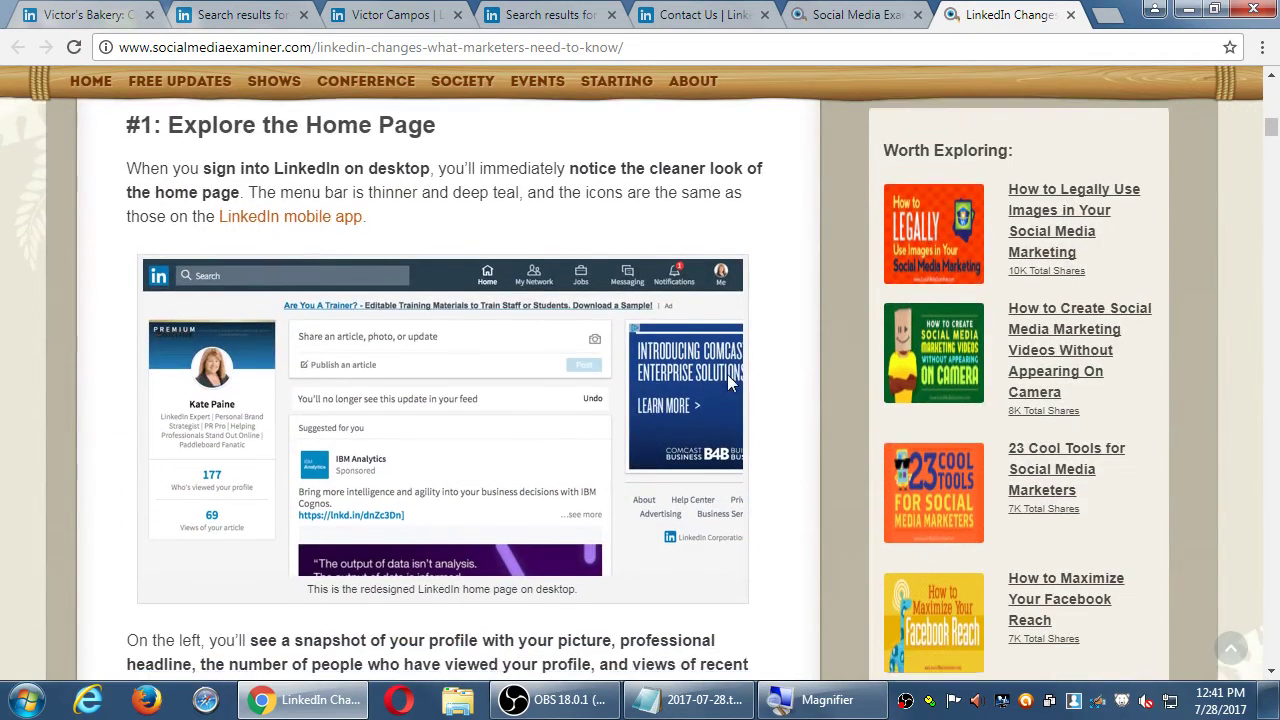
{"action": "scroll", "coordinate": [727, 390], "scroll_direction": "down", "scroll_amount": 12}
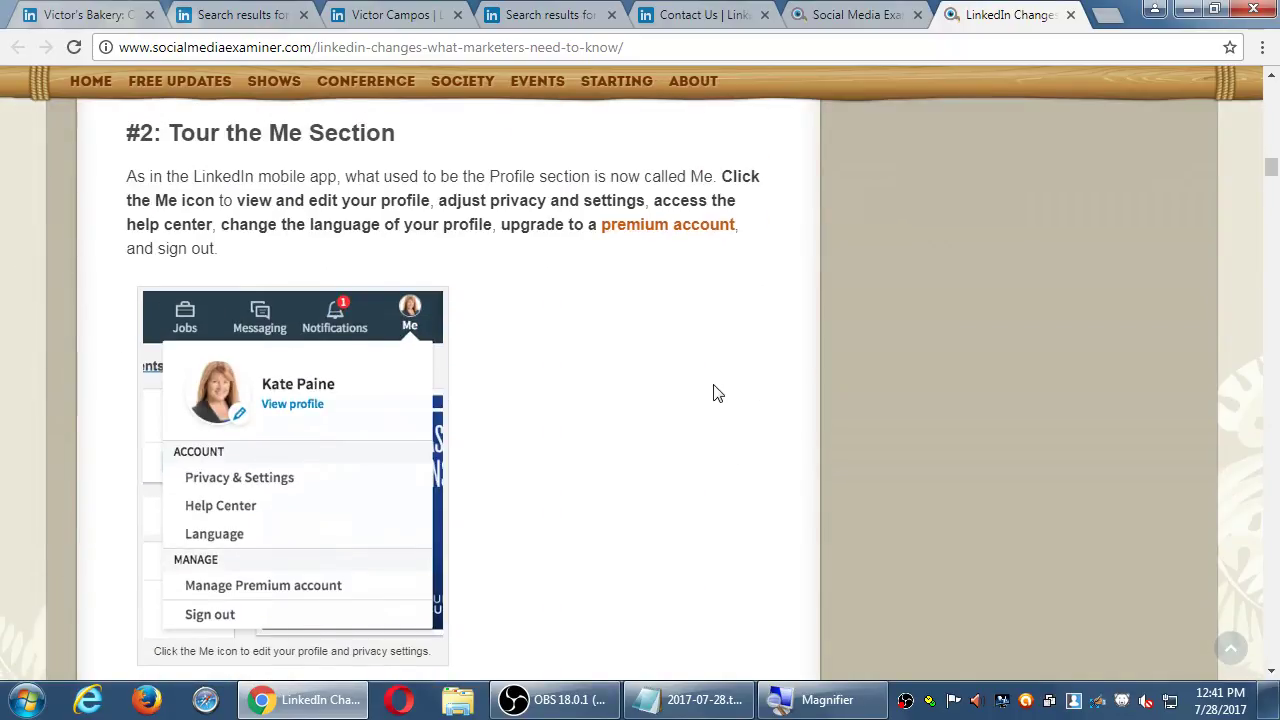
{"action": "scroll", "coordinate": [717, 393], "scroll_direction": "down", "scroll_amount": 20}
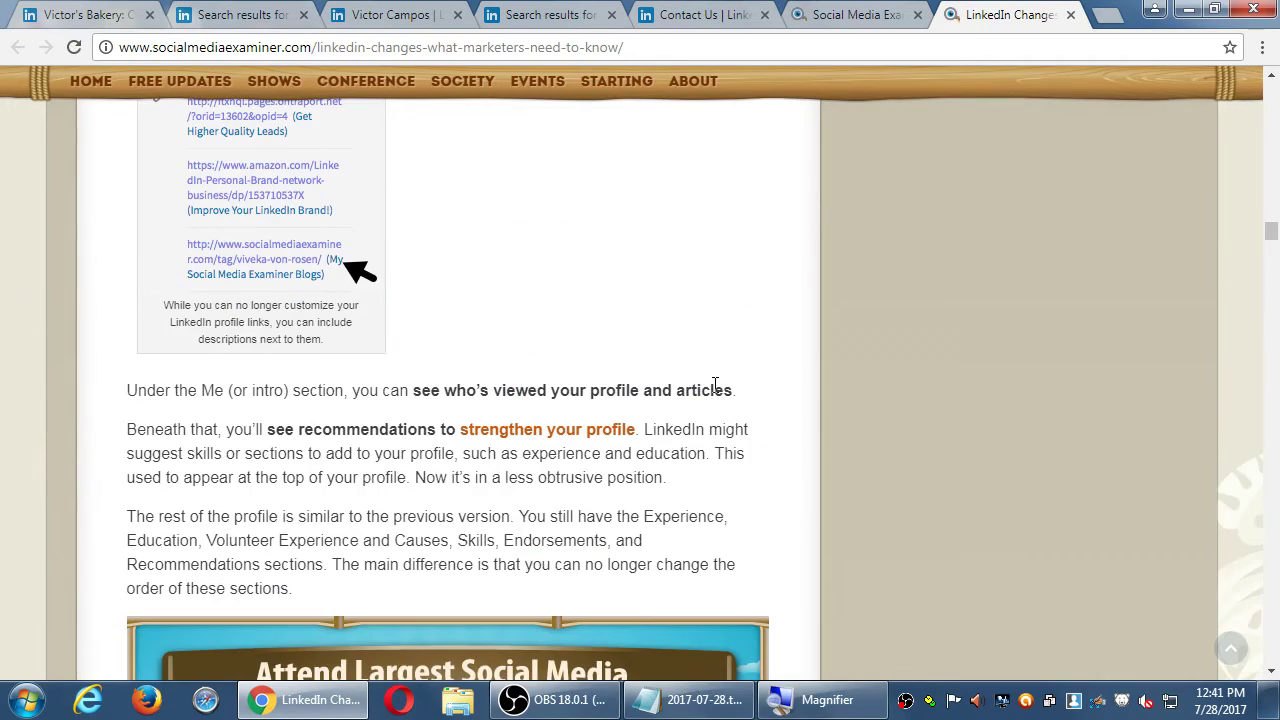
{"action": "scroll", "coordinate": [715, 388], "scroll_direction": "down", "scroll_amount": 20}
{"action": "scroll", "coordinate": [715, 393], "scroll_direction": "down", "scroll_amount": 20}
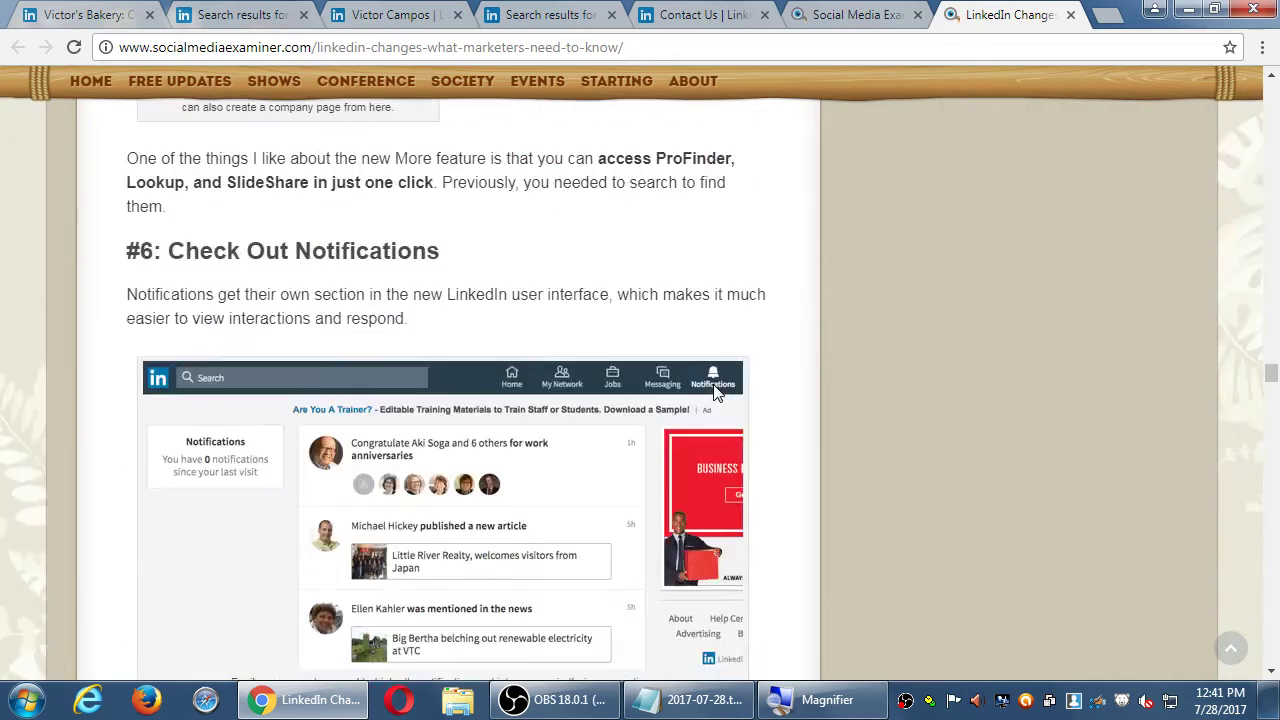
{"action": "scroll", "coordinate": [717, 393], "scroll_direction": "down", "scroll_amount": 20}
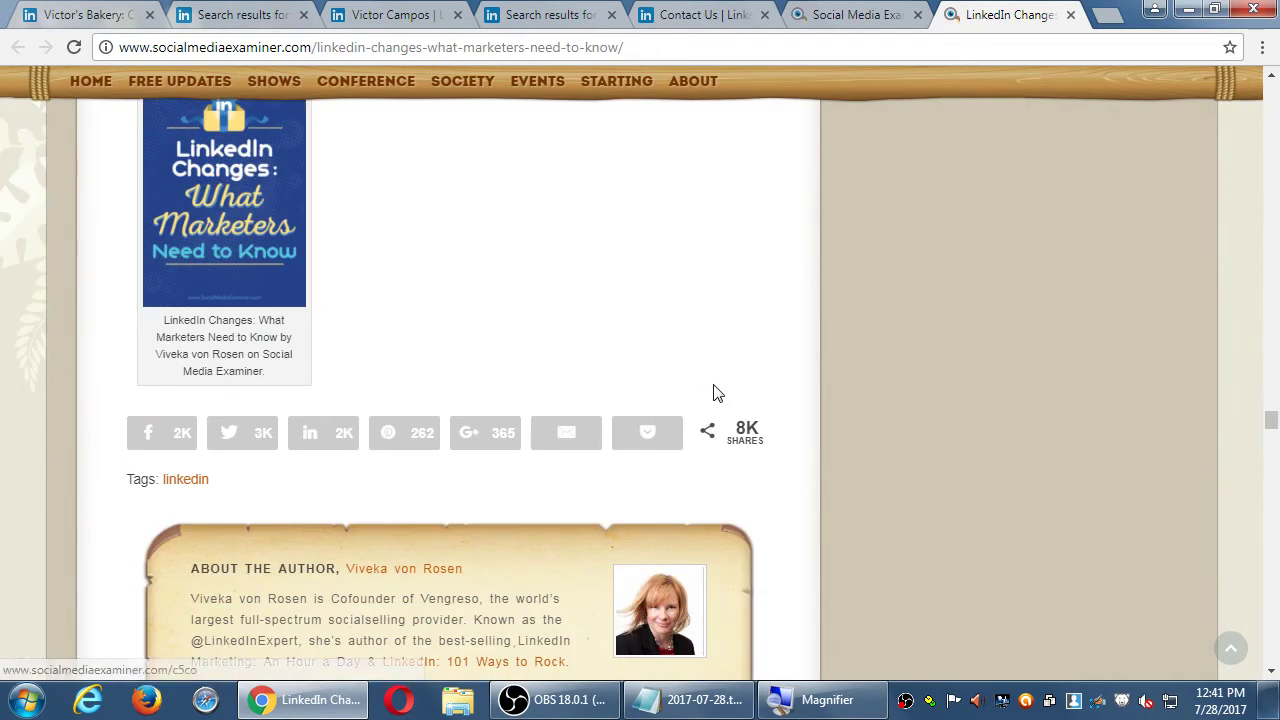
{"action": "scroll", "coordinate": [717, 393], "scroll_direction": "down", "scroll_amount": 5}
{"action": "scroll", "coordinate": [717, 393], "scroll_direction": "down", "scroll_amount": 5}
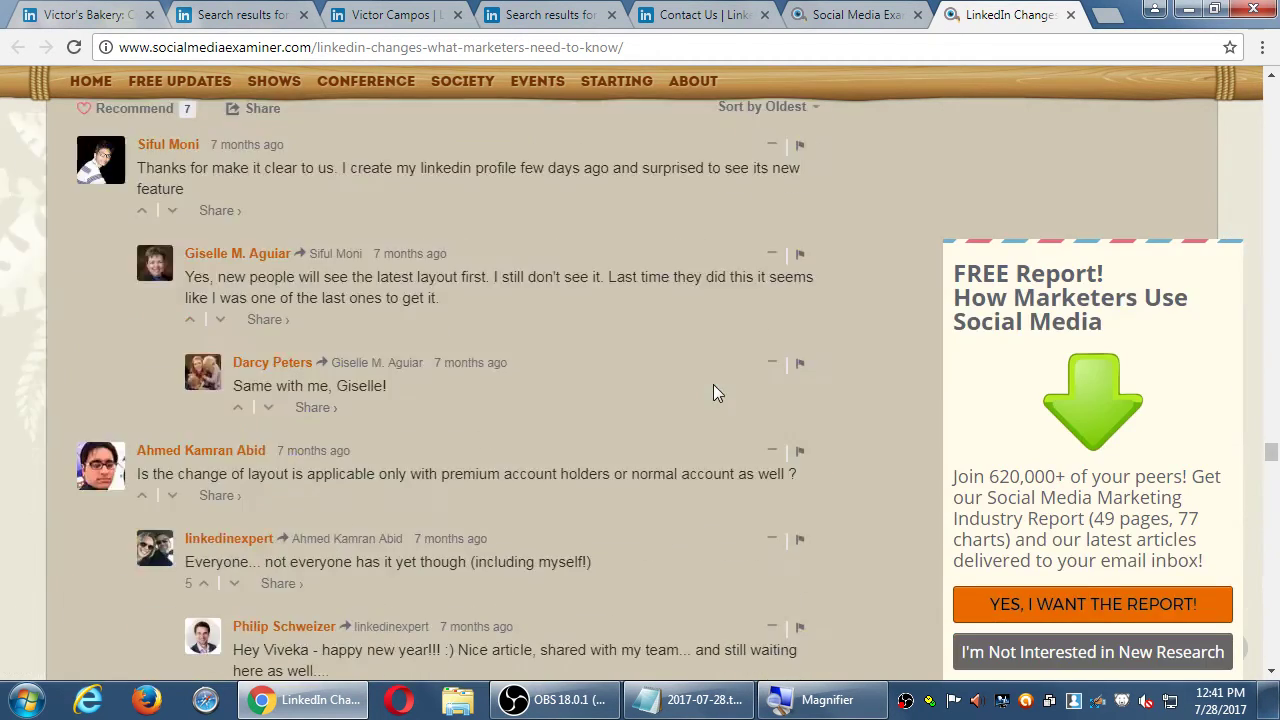
Read the reader comments on the new LinkedIn interface rollout and return to the beginning of the article
{"action": "scroll", "coordinate": [713, 392], "scroll_direction": "up", "scroll_amount": 1}
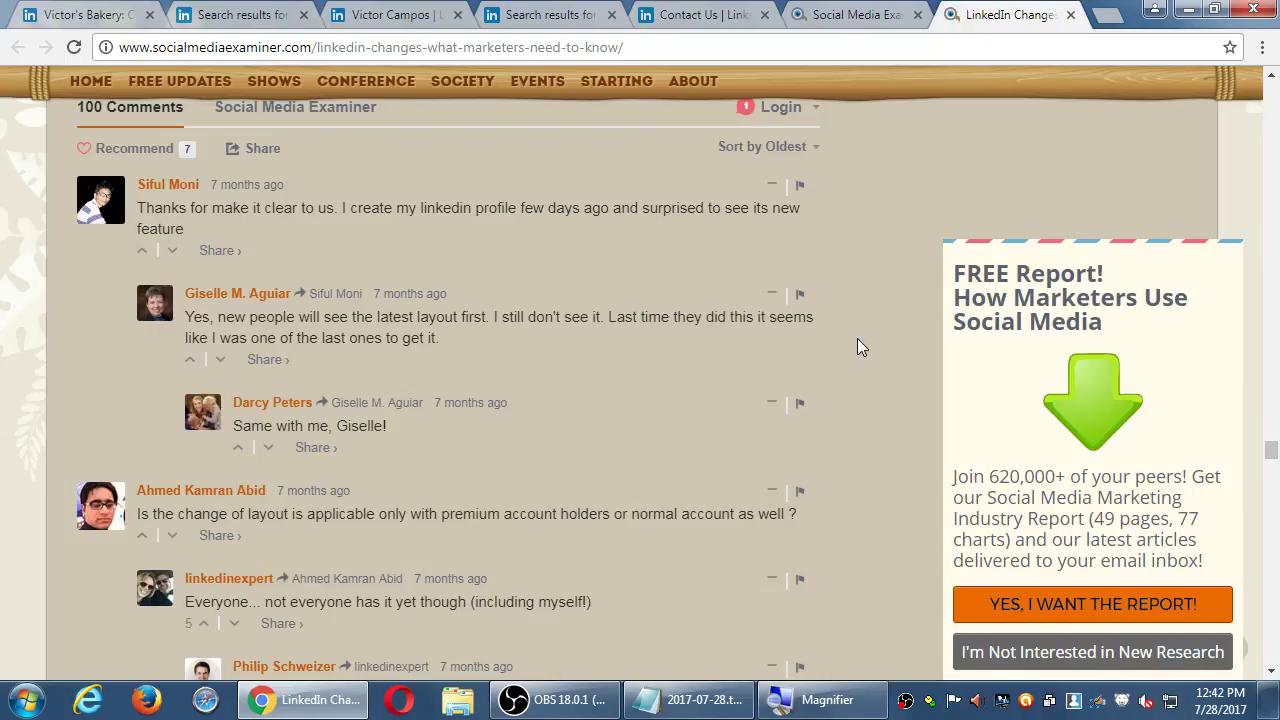
{"action": "scroll", "coordinate": [857, 338], "scroll_direction": "down", "scroll_amount": 5}
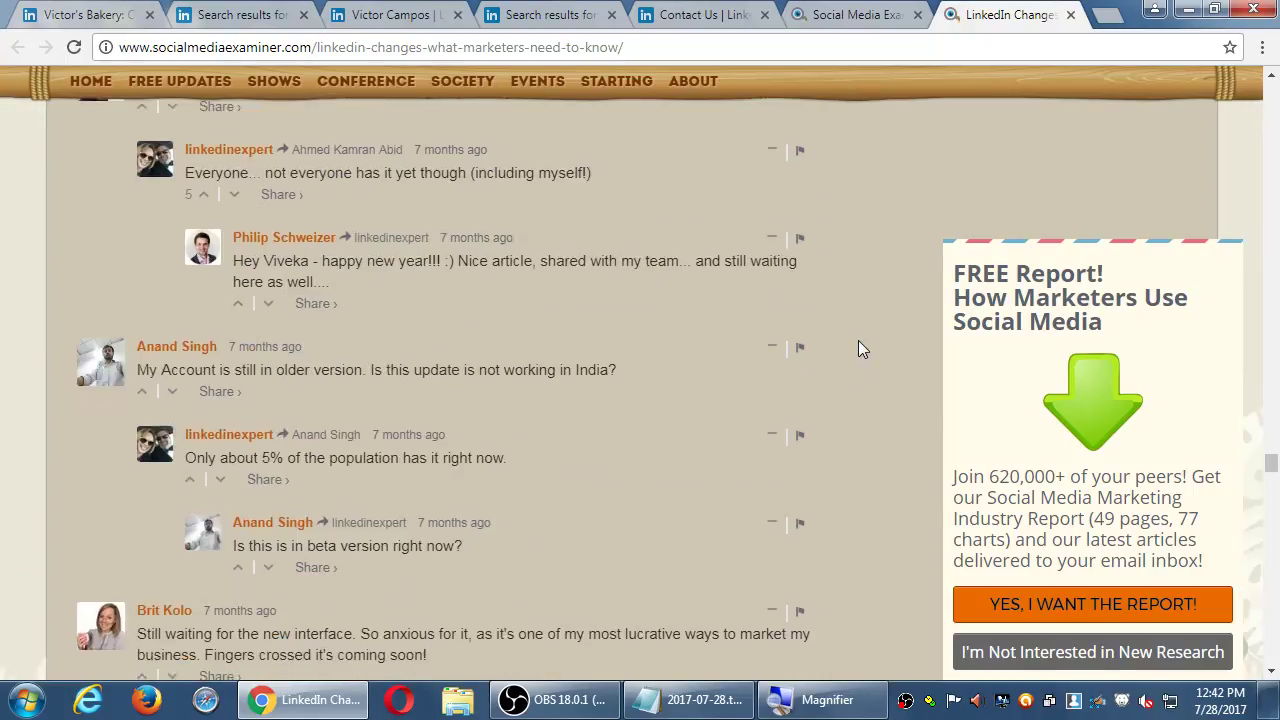
{"action": "scroll", "coordinate": [858, 341], "scroll_direction": "down", "scroll_amount": 2}
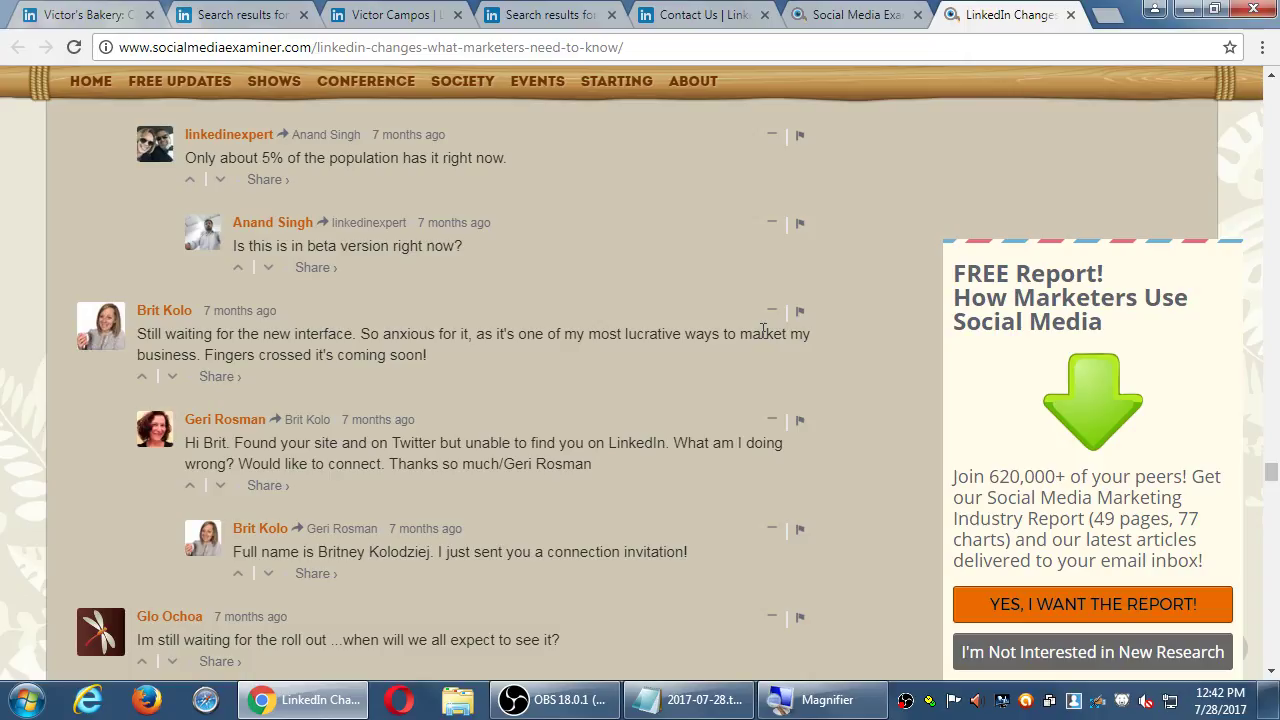
{"action": "scroll", "coordinate": [736, 323], "scroll_direction": "up", "scroll_amount": 2}
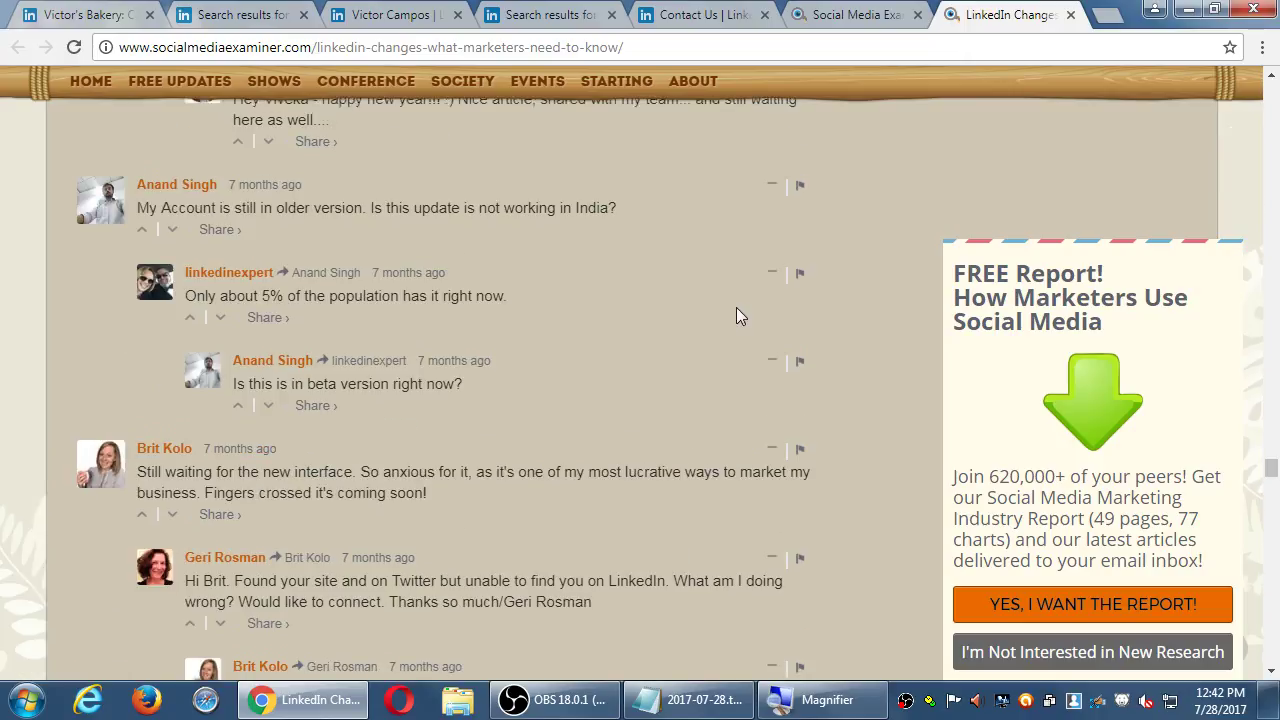
{"action": "scroll", "coordinate": [895, 304], "scroll_direction": "down", "scroll_amount": 5}
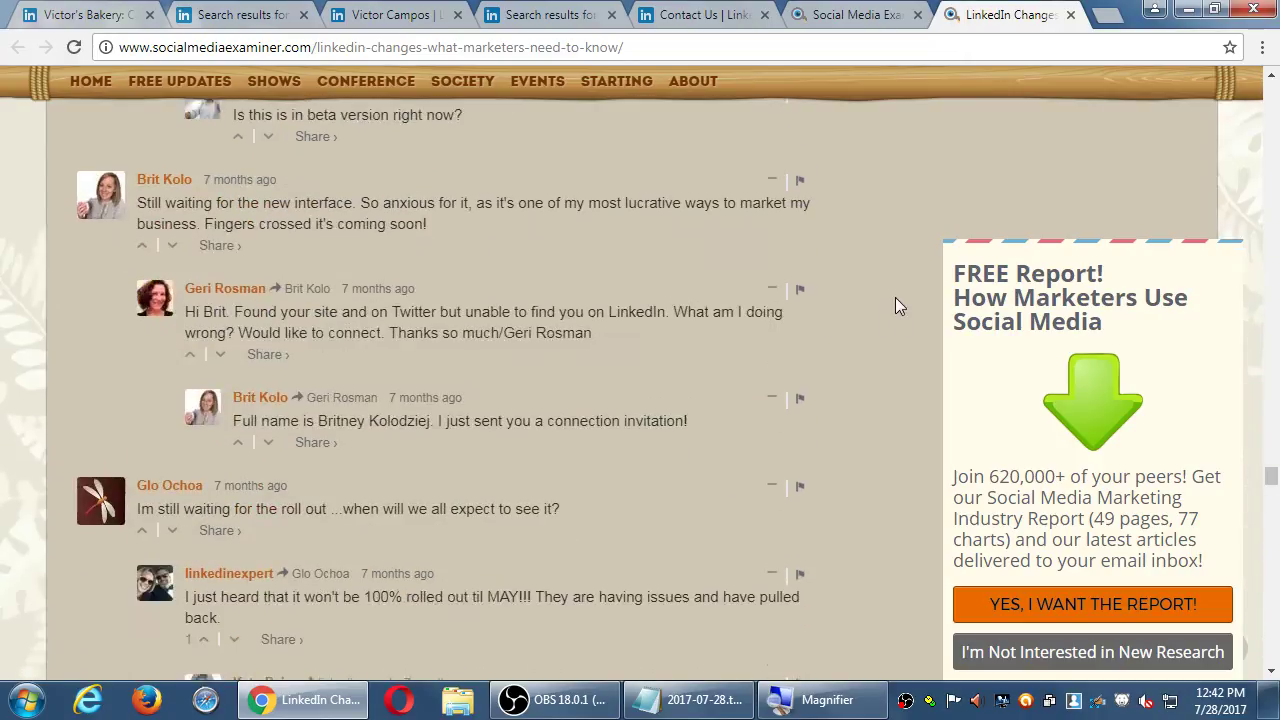
{"action": "scroll", "coordinate": [903, 299], "scroll_direction": "down", "scroll_amount": 2}
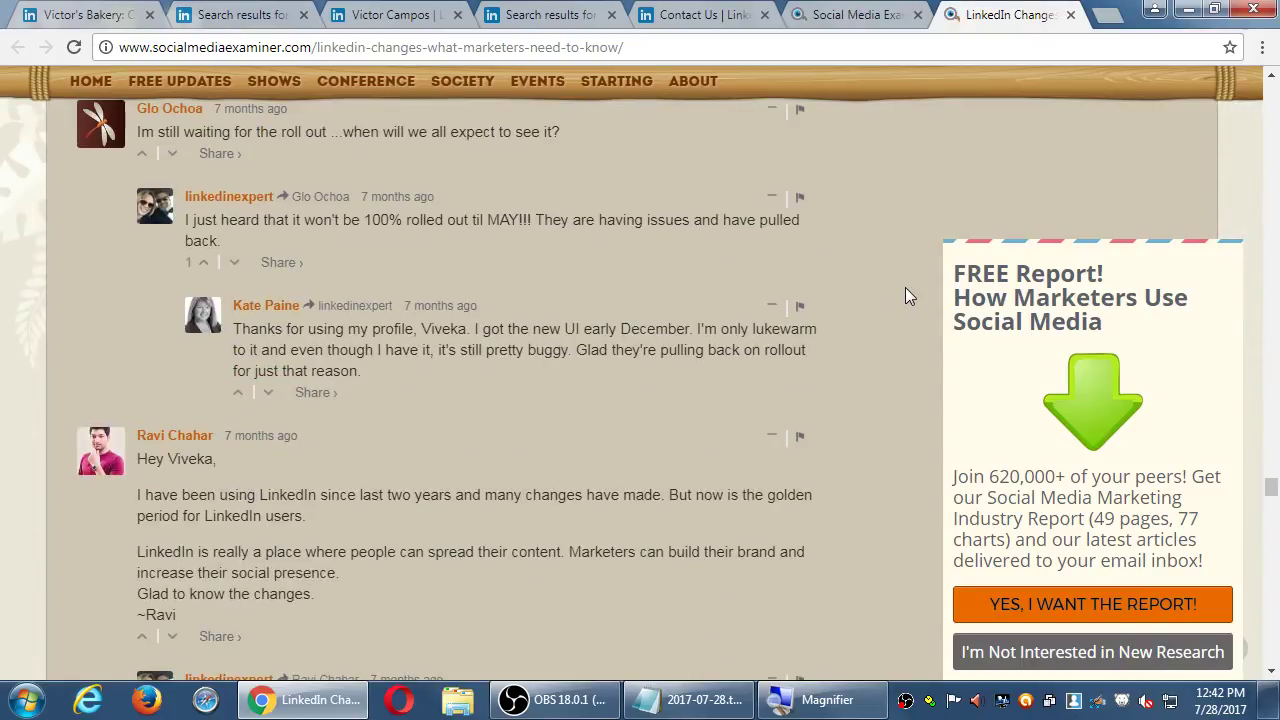
{"action": "scroll", "coordinate": [905, 296], "scroll_direction": "down", "scroll_amount": 1}
{"action": "scroll", "coordinate": [908, 285], "scroll_direction": "down", "scroll_amount": 2}
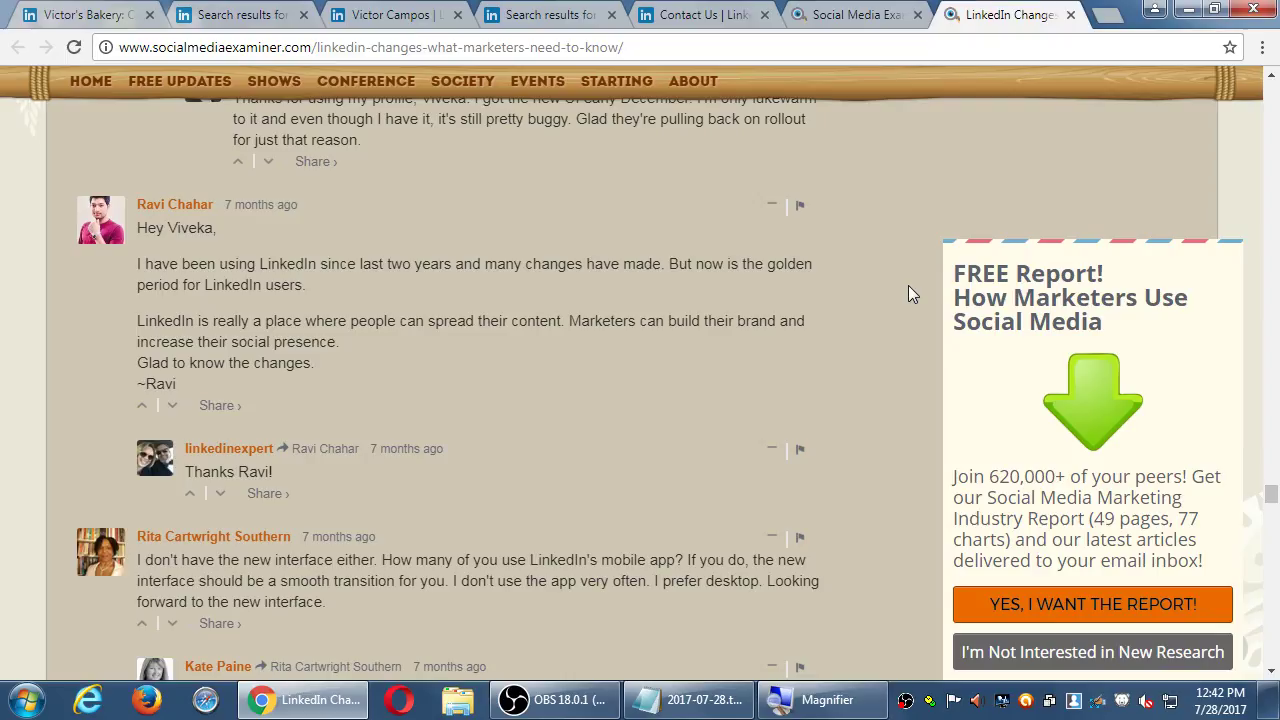
{"action": "scroll", "coordinate": [908, 285], "scroll_direction": "down", "scroll_amount": 2}
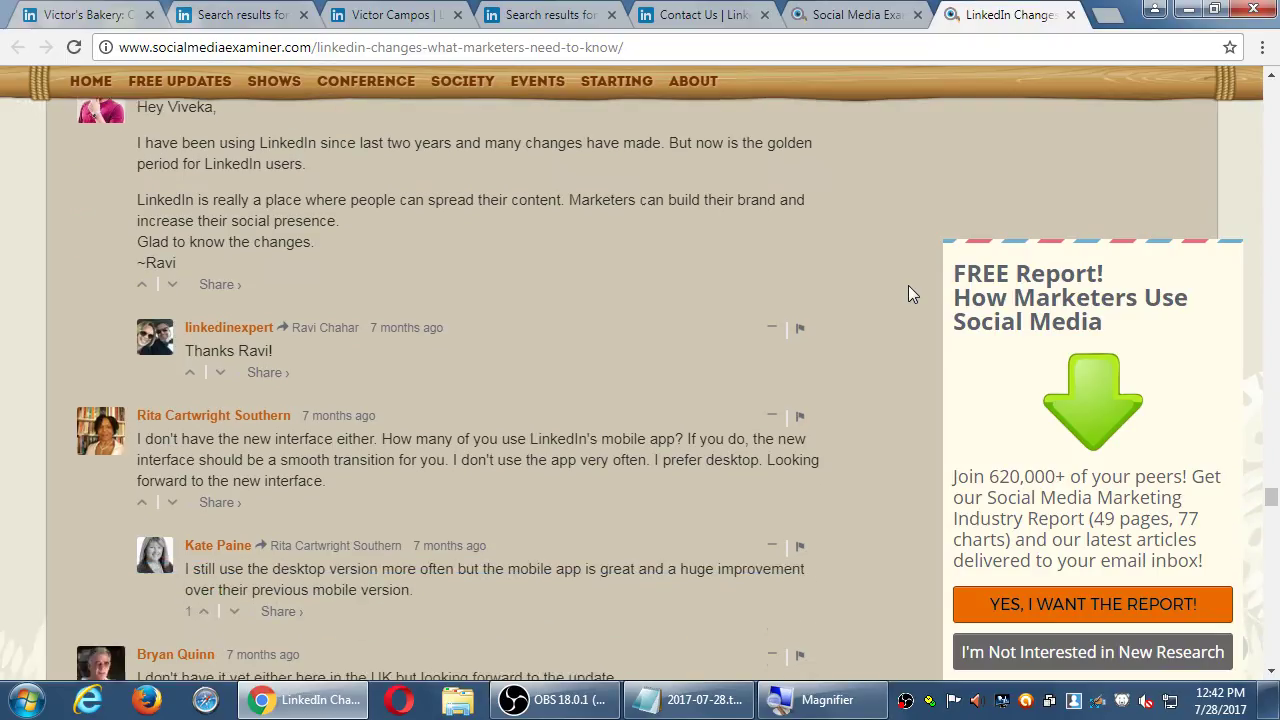
{"action": "scroll", "coordinate": [908, 285], "scroll_direction": "down", "scroll_amount": 5}
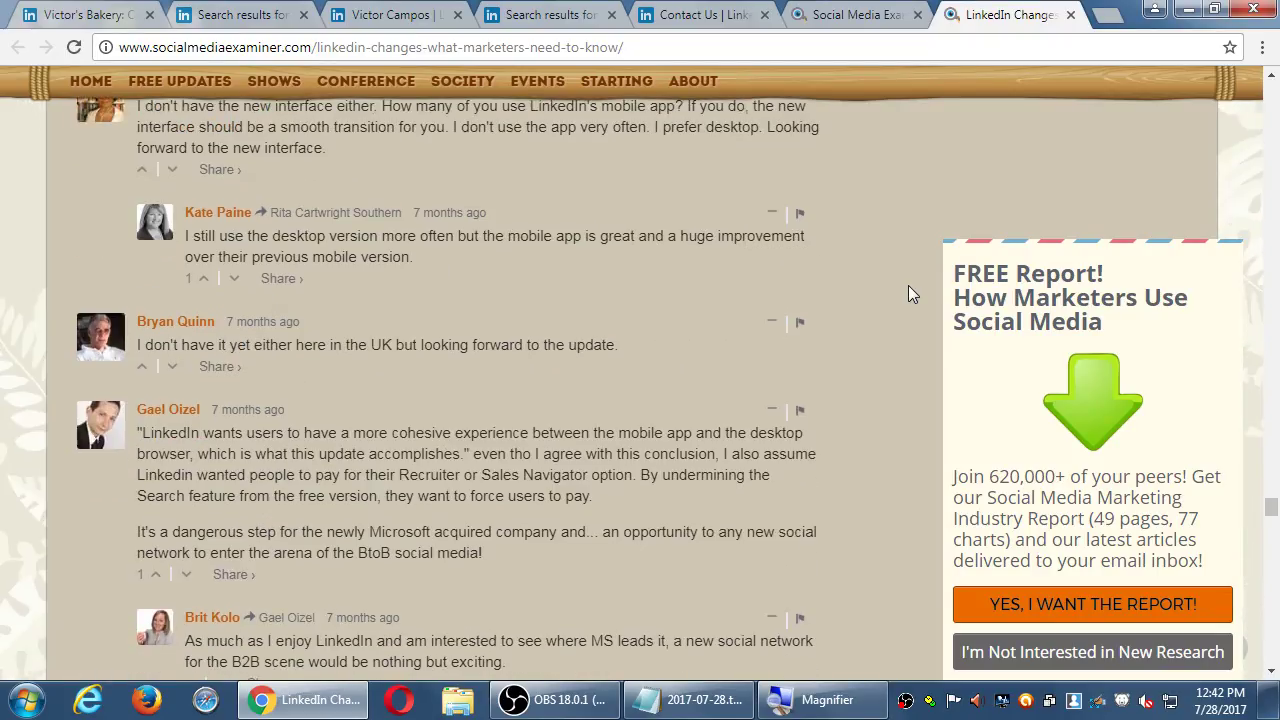
{"action": "key", "text": "End"}
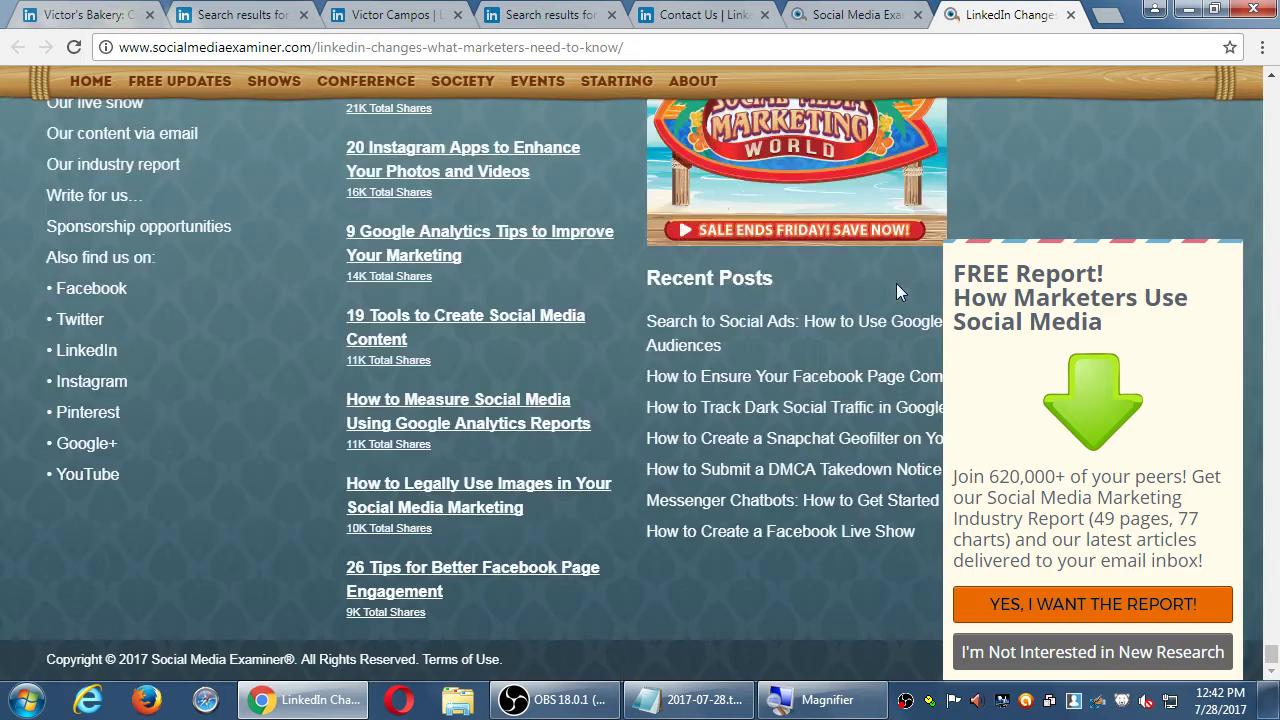
{"action": "scroll", "coordinate": [890, 290], "scroll_direction": "up", "scroll_amount": 10}
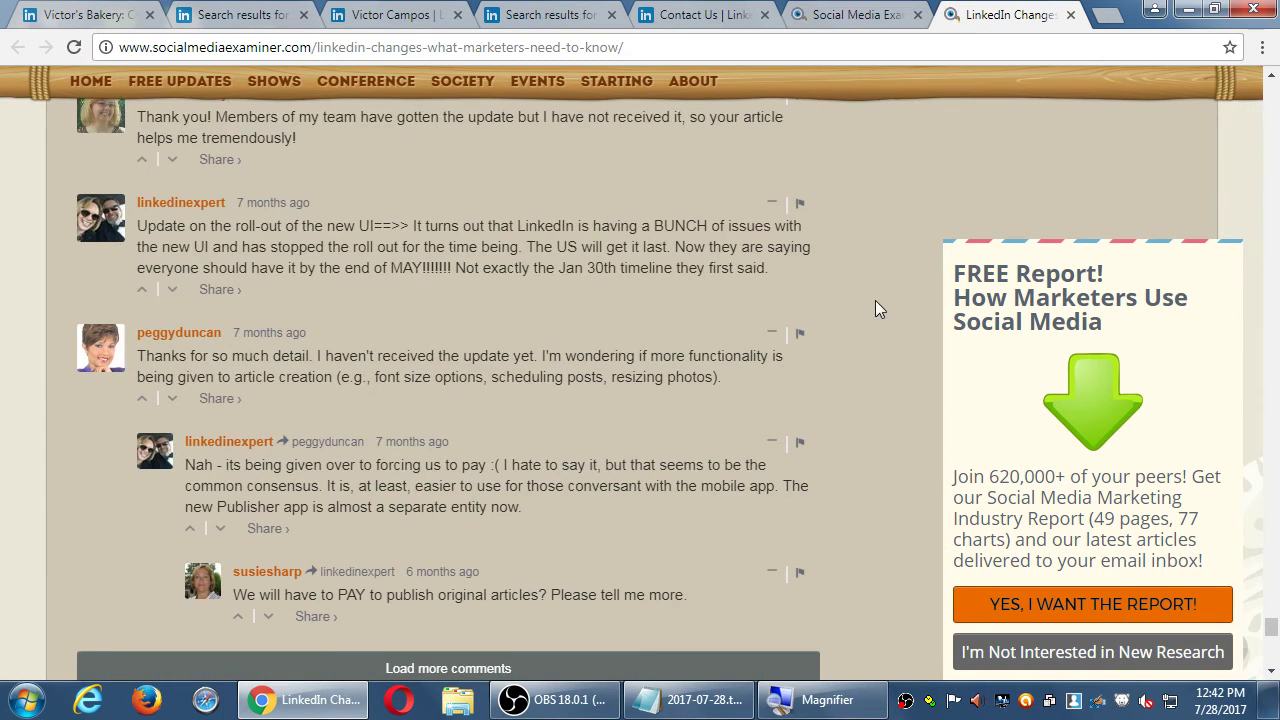
{"action": "key", "text": "Home"}
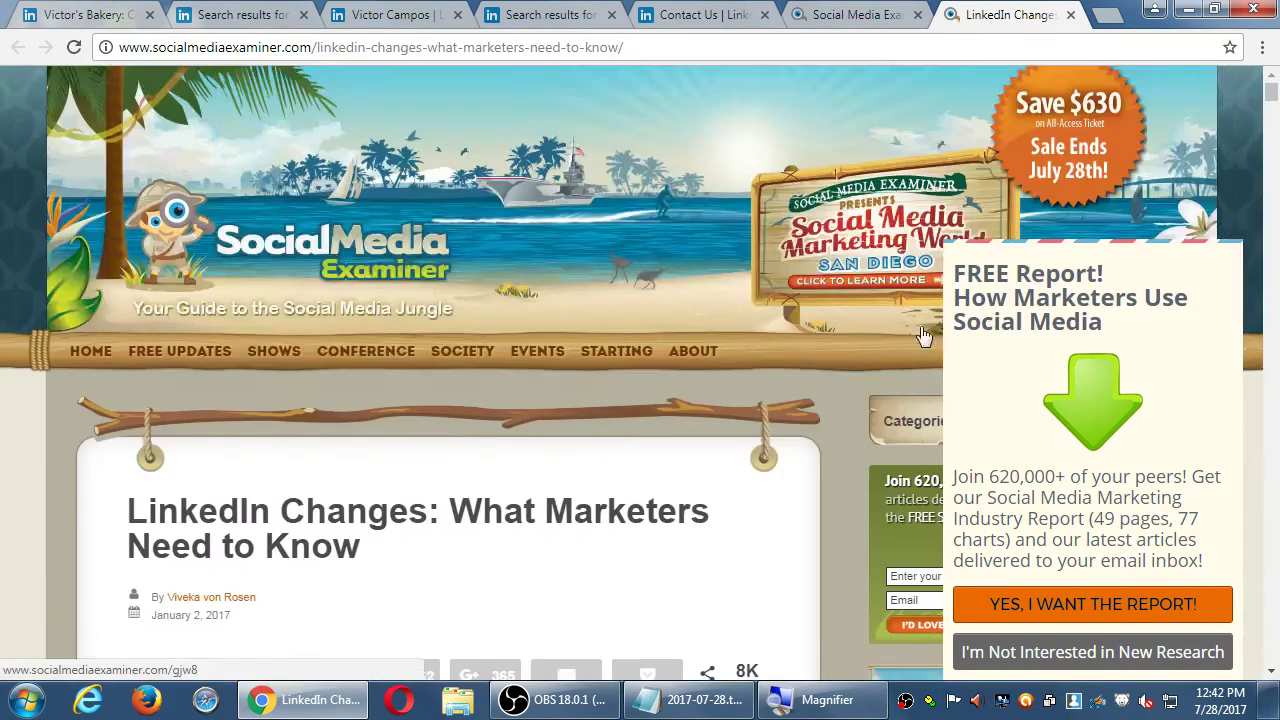
{"action": "scroll", "coordinate": [916, 326], "scroll_direction": "down", "scroll_amount": 3}
{"action": "scroll", "coordinate": [916, 326], "scroll_direction": "down", "scroll_amount": 2}
Revisit the bakery's admin page, switch to the personal LinkedIn profile, and view the list of LinkedIn business services and products
{"action": "left_click", "coordinate": [47, 15]}
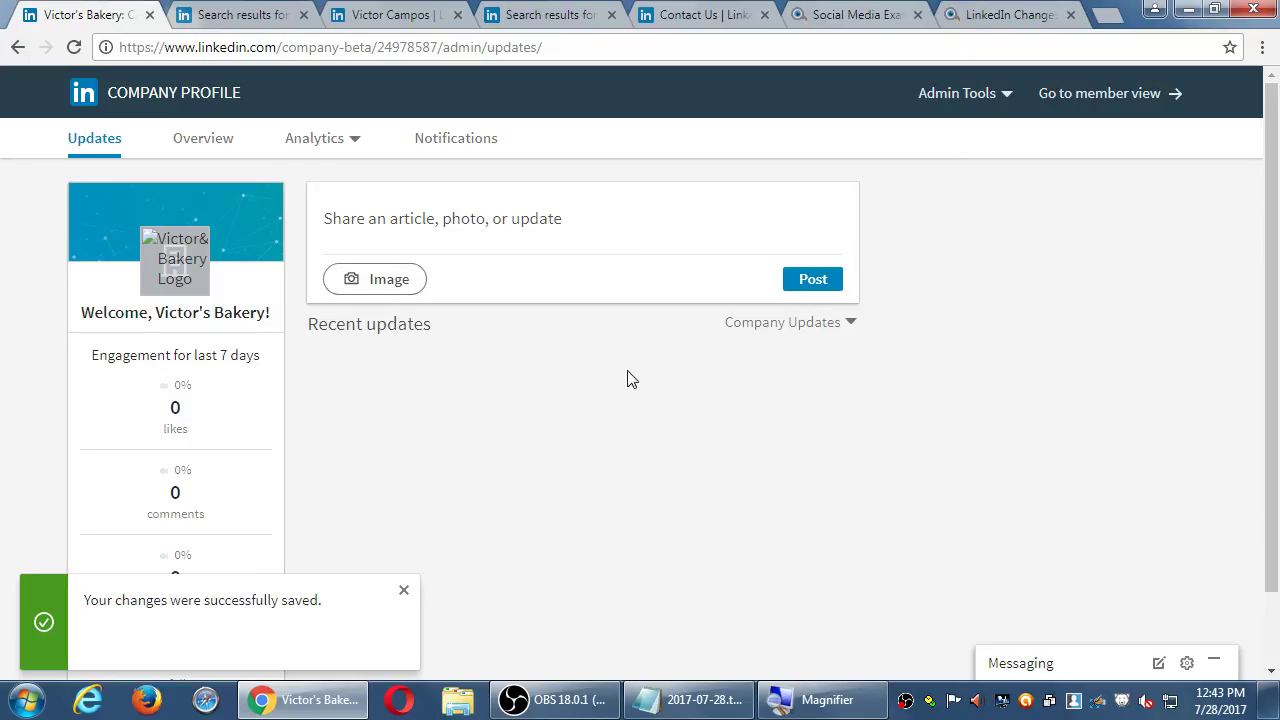
{"action": "left_click", "coordinate": [403, 18]}
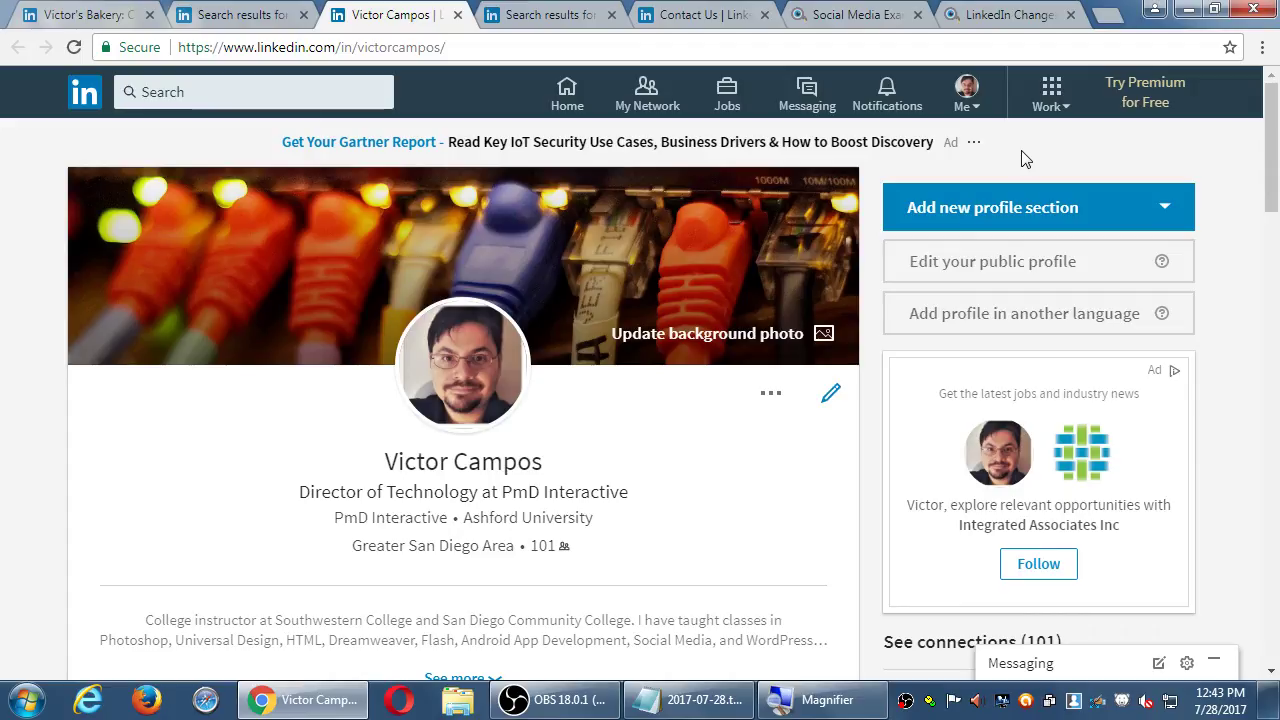
{"action": "left_click", "coordinate": [1057, 113]}
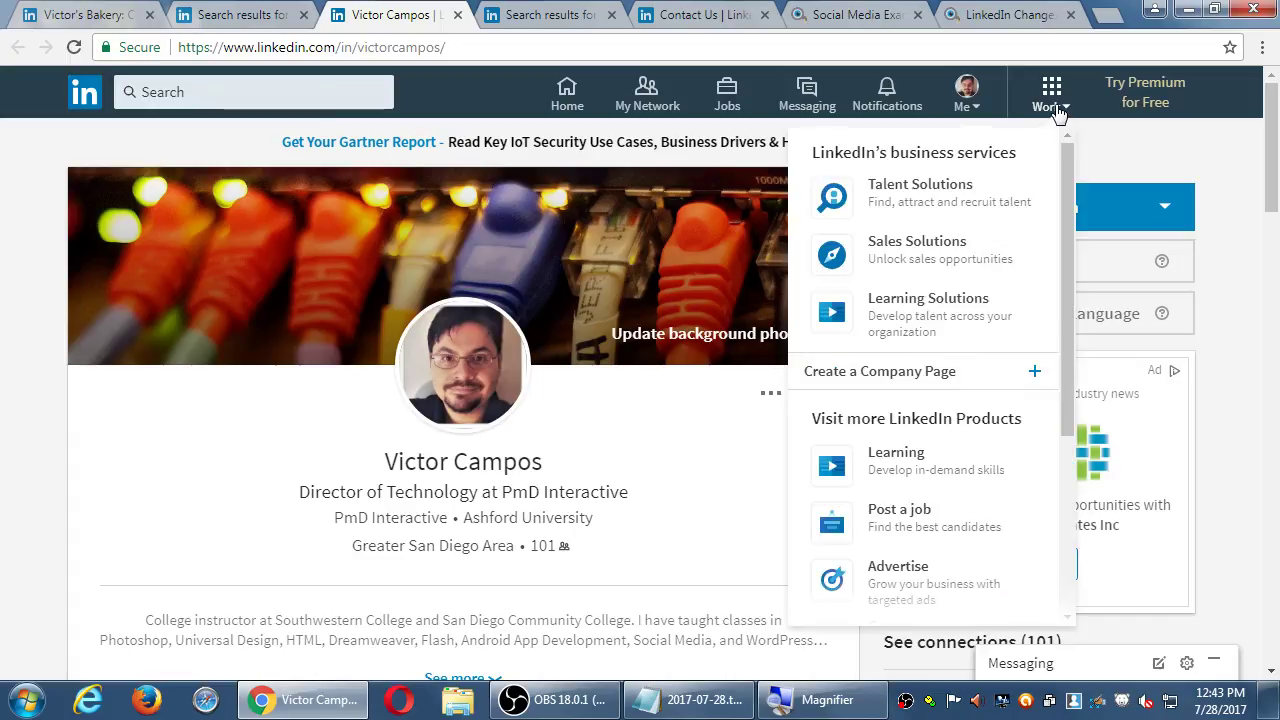
{"action": "left_click", "coordinate": [1107, 143]}
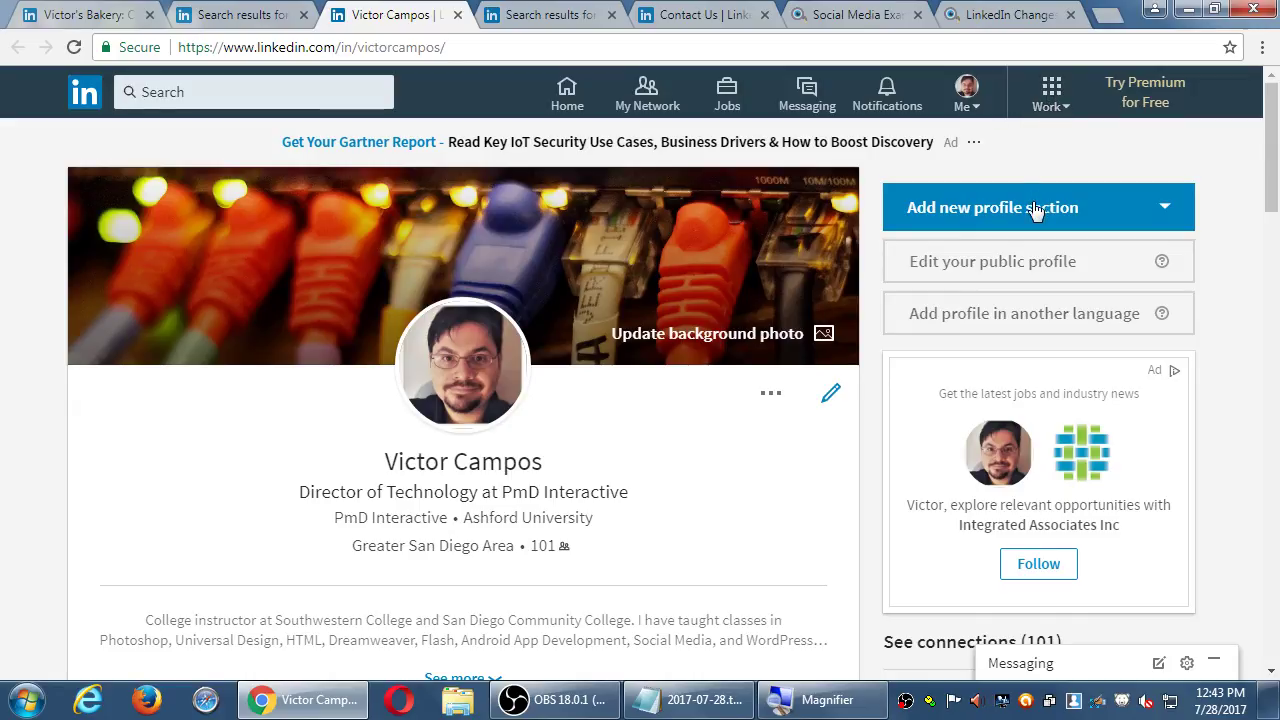
Look up "photoshop" as a new skill for the profile's Featured Skills & Endorsements section and cancel without adding it
{"action": "scroll", "coordinate": [1118, 268], "scroll_direction": "down", "scroll_amount": 2}
{"action": "scroll", "coordinate": [1122, 268], "scroll_direction": "down", "scroll_amount": 10}
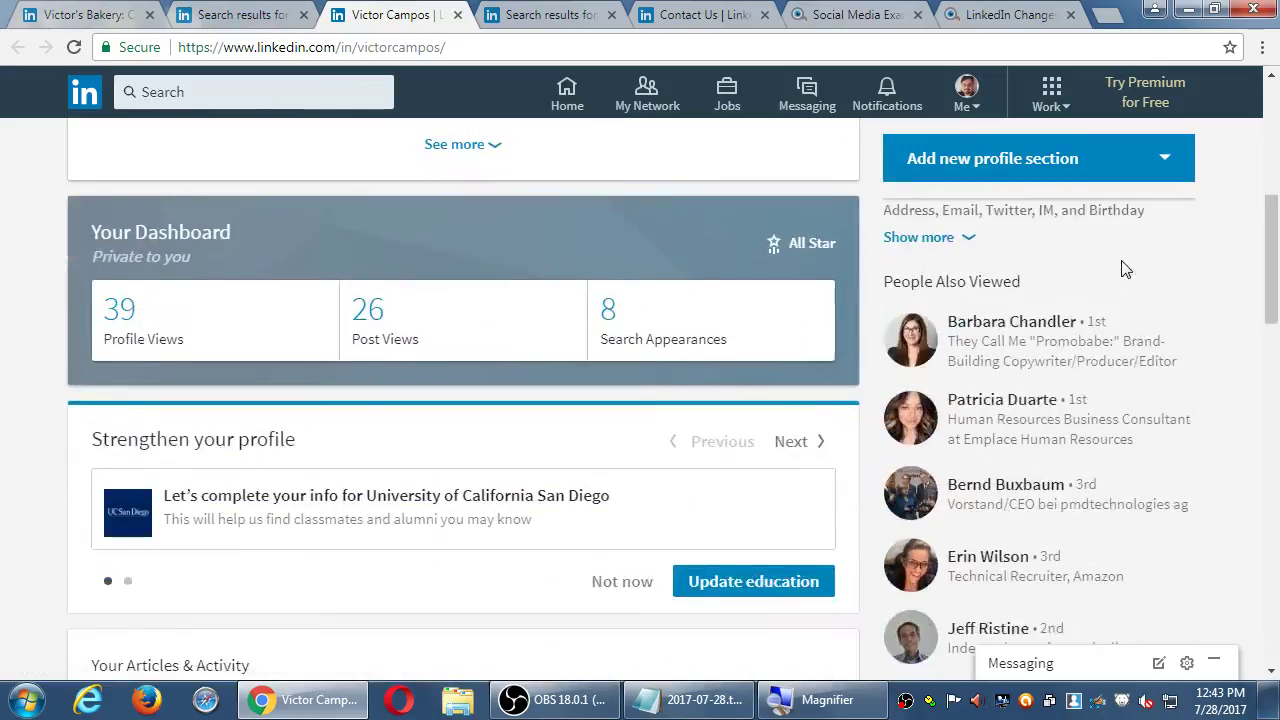
{"action": "scroll", "coordinate": [1125, 268], "scroll_direction": "down", "scroll_amount": 3}
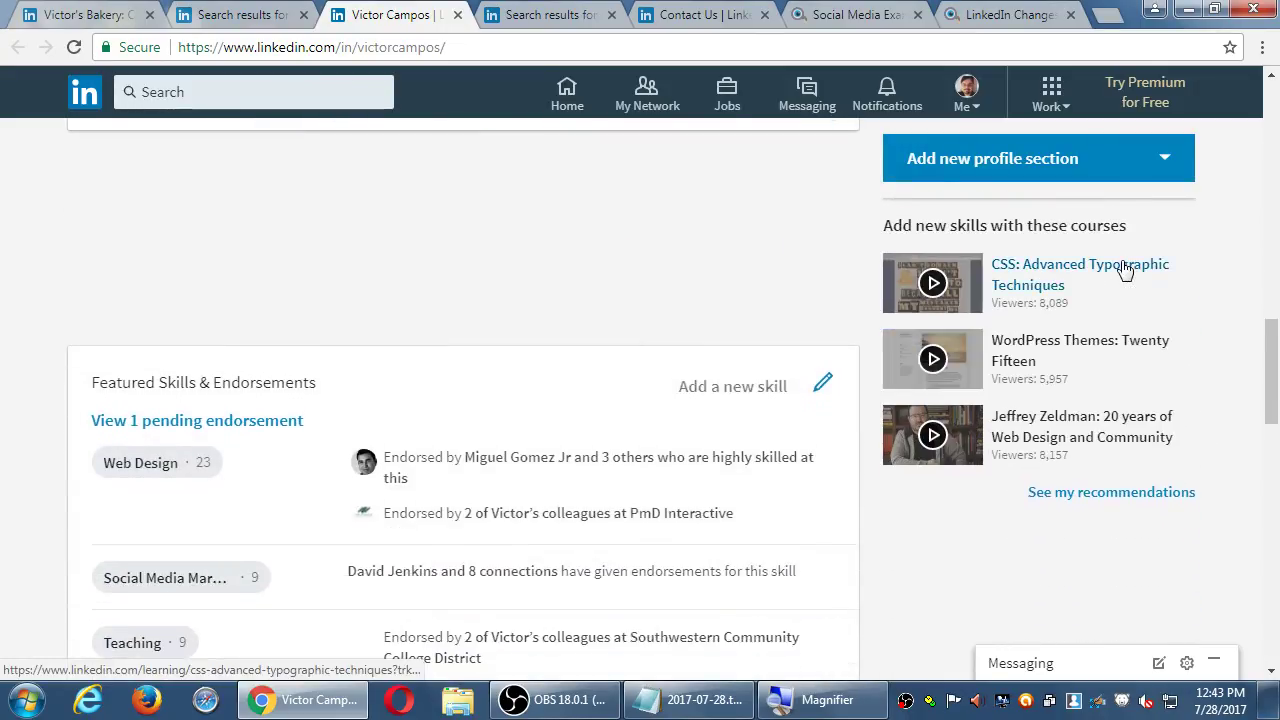
{"action": "scroll", "coordinate": [1205, 265], "scroll_direction": "down", "scroll_amount": 1}
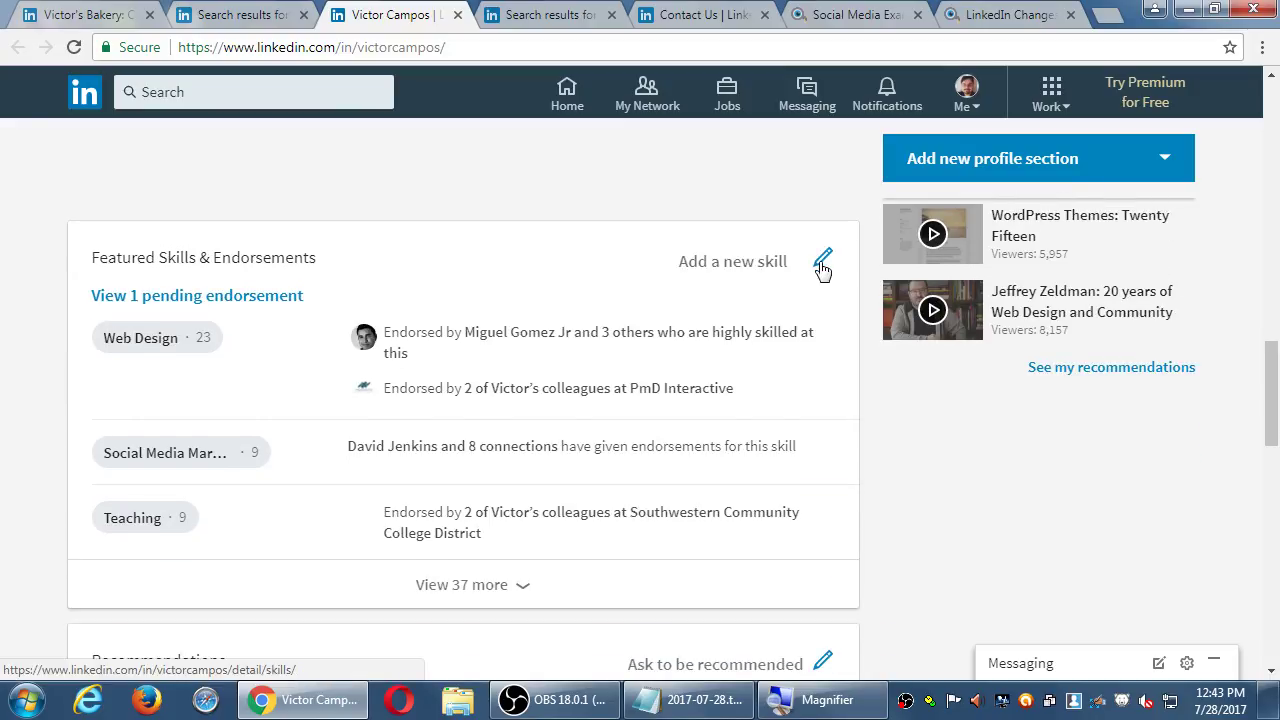
{"action": "left_click", "coordinate": [736, 260]}
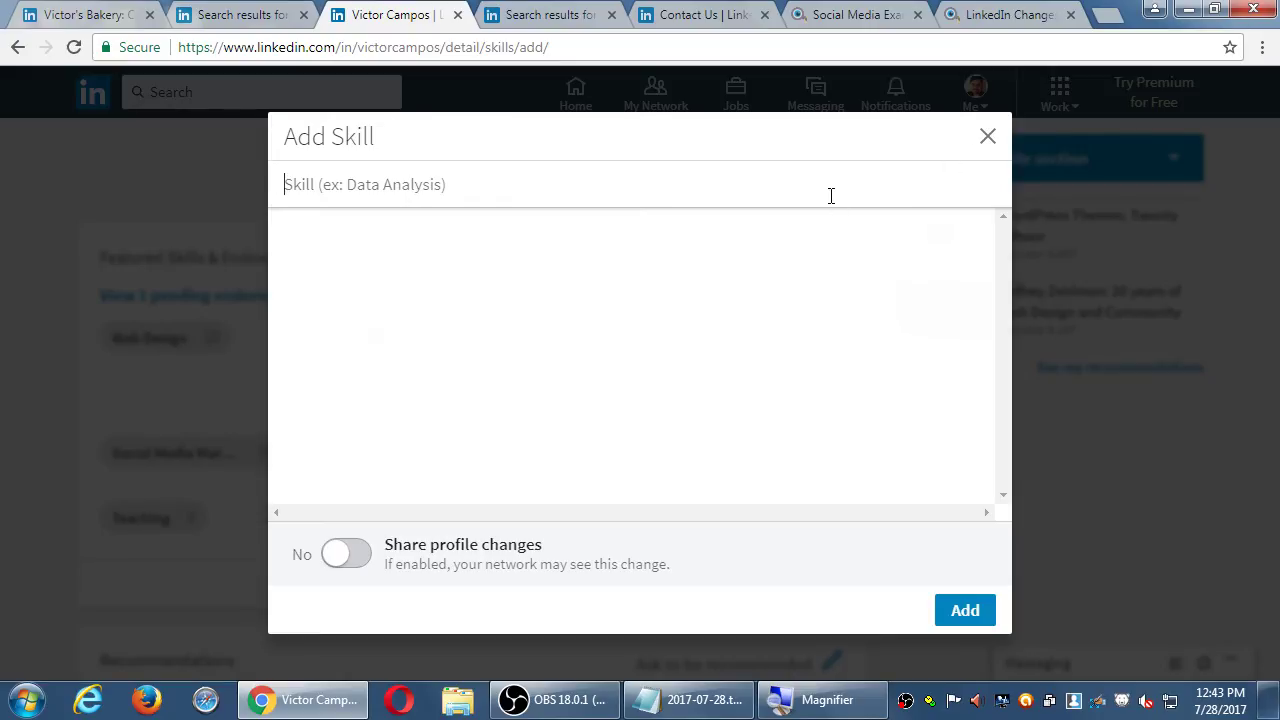
{"action": "type", "text": "photoshop"}
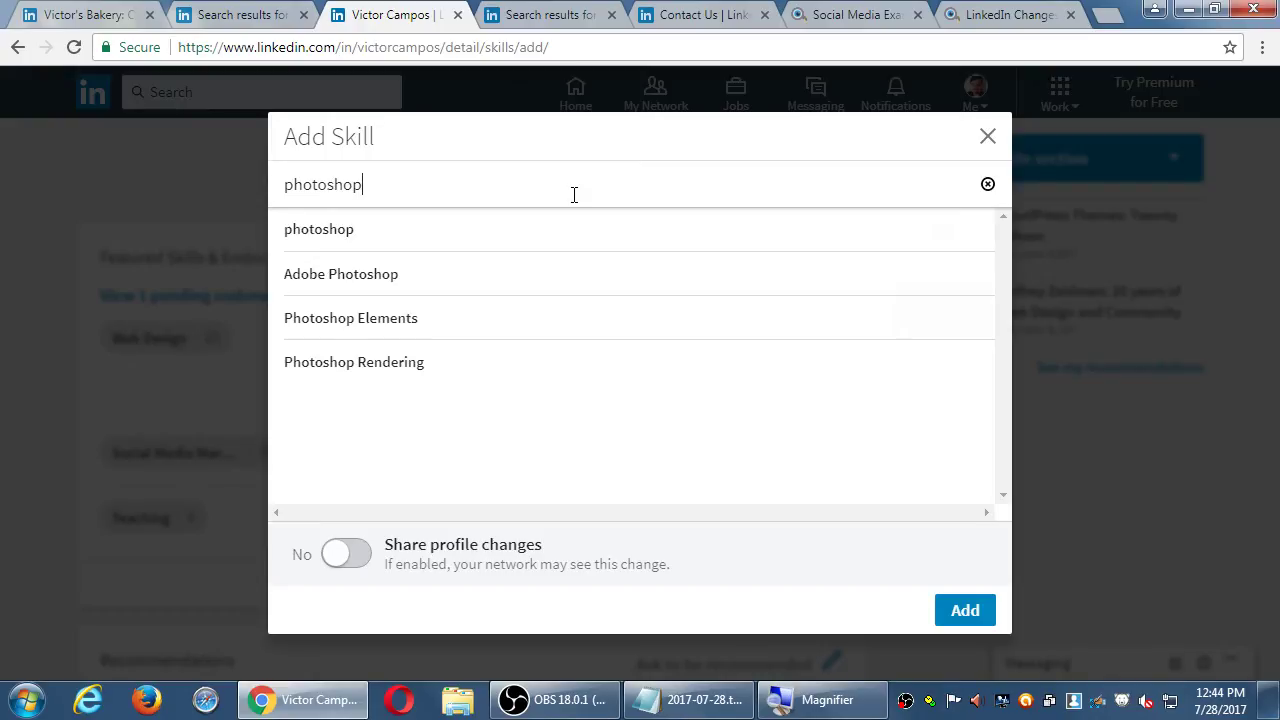
{"action": "key", "text": "Escape"}
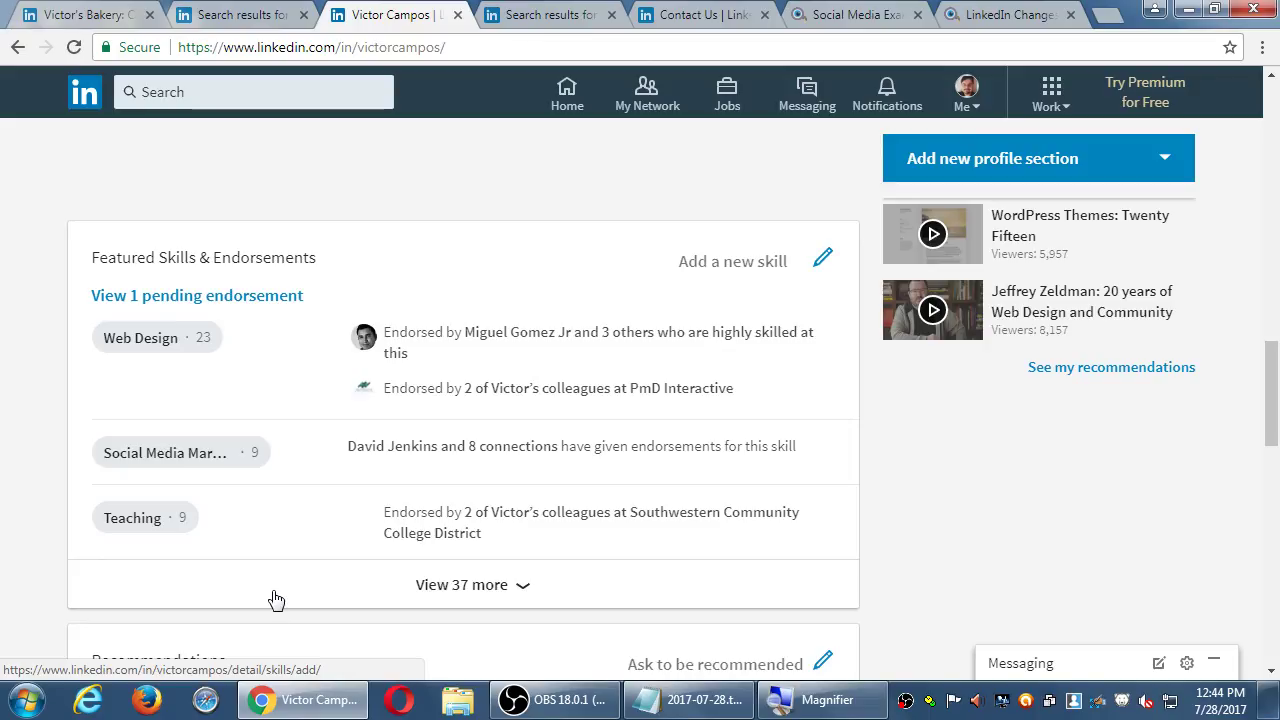
{"action": "scroll", "coordinate": [428, 474], "scroll_direction": "up", "scroll_amount": 2}
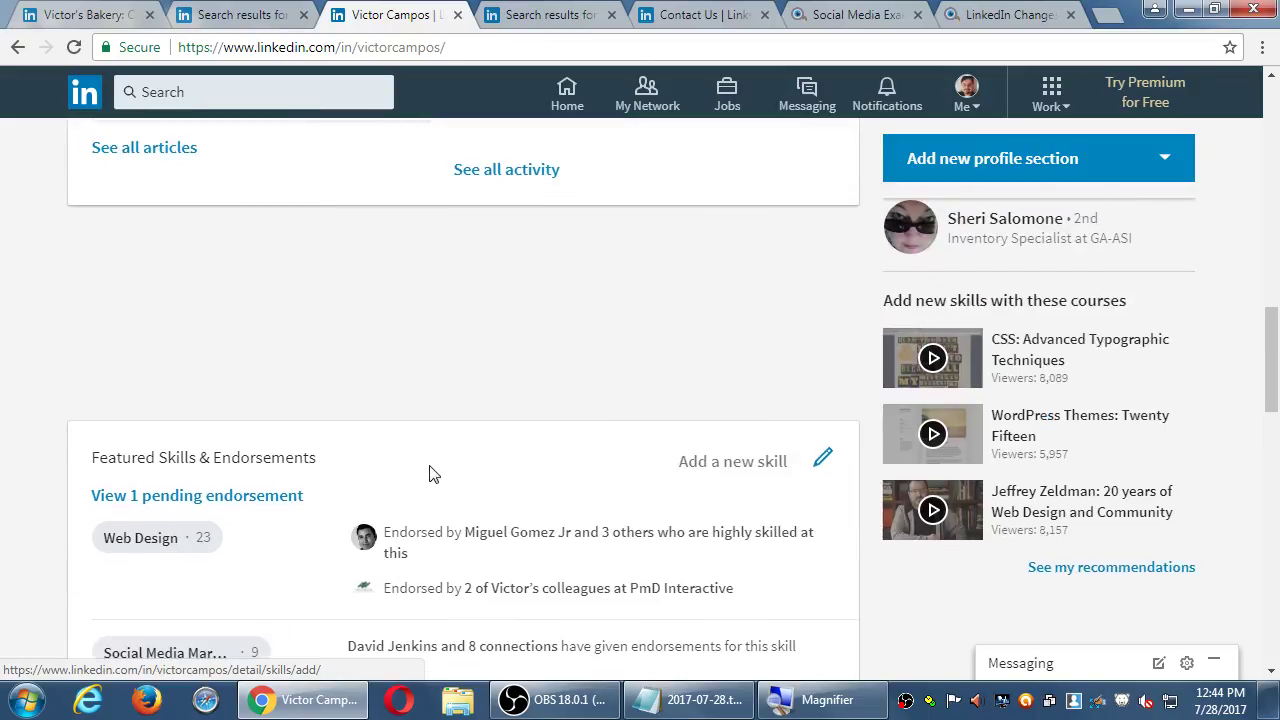
Check the Featured Skills & Endorsements section, then search for a connection by first name and open that person's profile
{"action": "scroll", "coordinate": [430, 474], "scroll_direction": "down", "scroll_amount": 1}
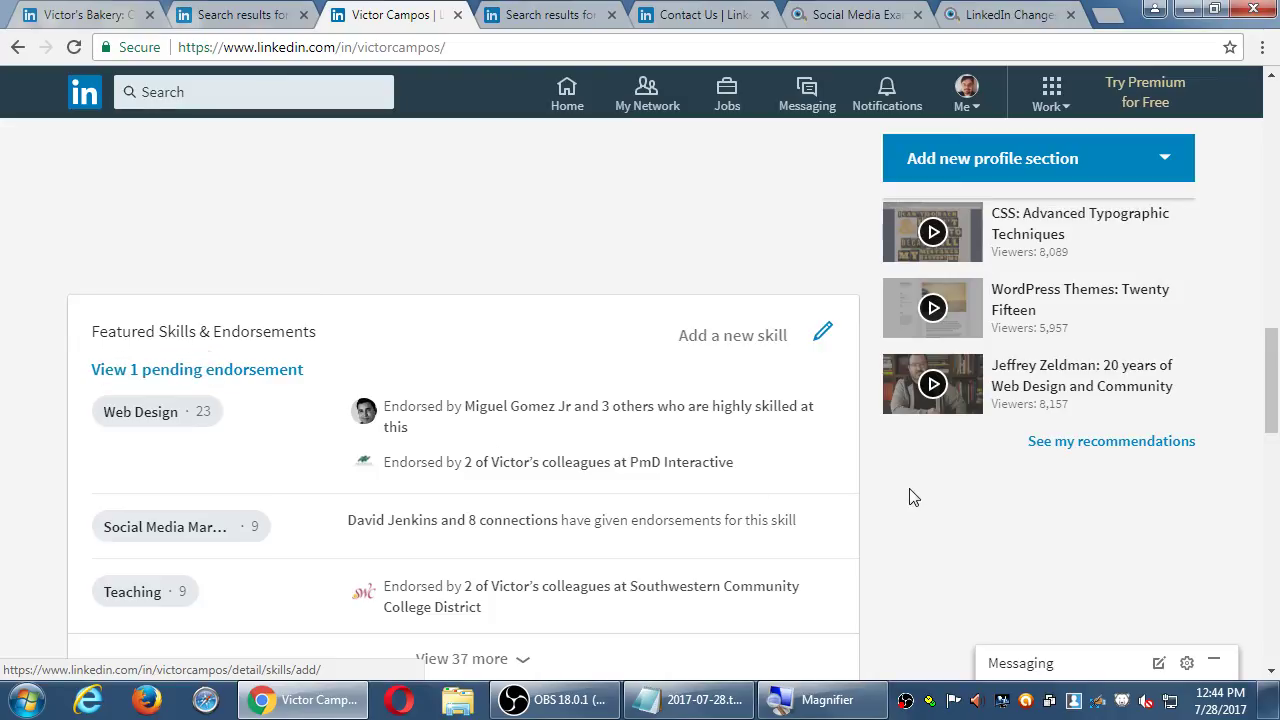
{"action": "scroll", "coordinate": [912, 497], "scroll_direction": "up", "scroll_amount": 10}
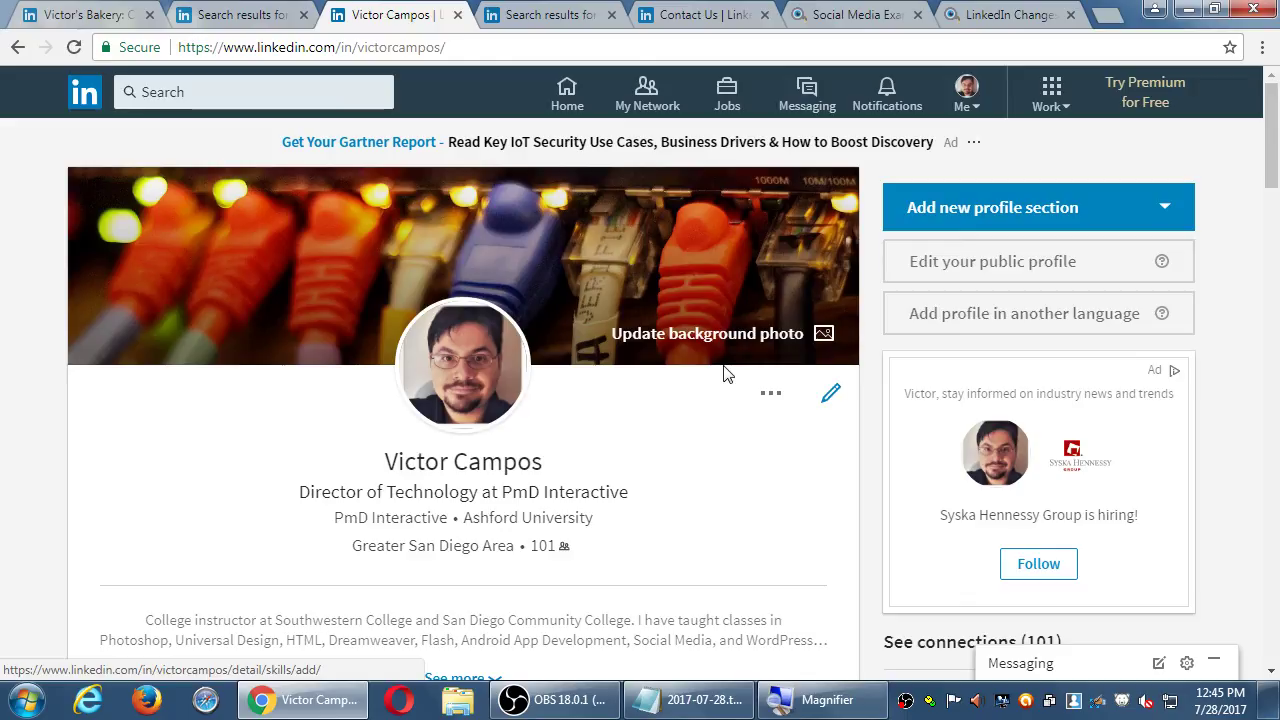
{"action": "scroll", "coordinate": [694, 408], "scroll_direction": "down", "scroll_amount": 1}
{"action": "scroll", "coordinate": [600, 360], "scroll_direction": "up", "scroll_amount": 1}
{"action": "left_click", "coordinate": [257, 92]}
{"action": "type", "text": "p"}
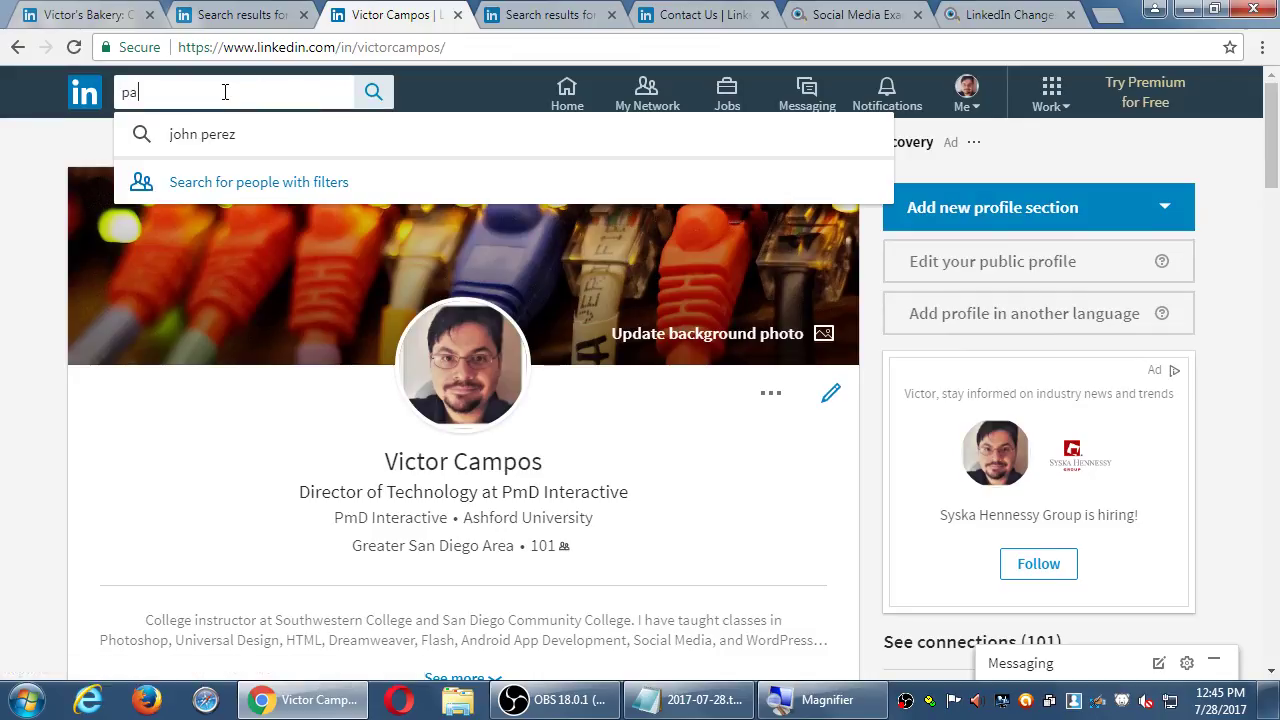
{"action": "type", "text": "a"}
{"action": "key", "text": "F5"}
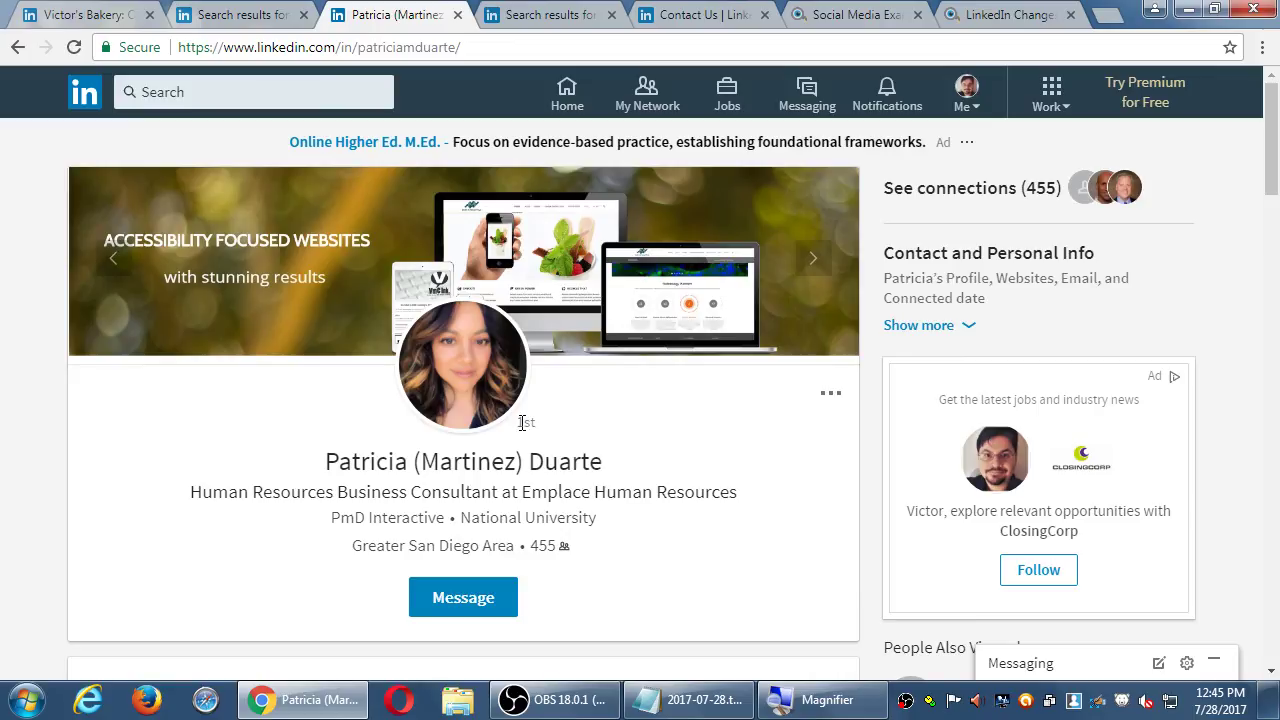
Skim the connection's profile through experience, education, accomplishments and interests, and return to the profile header
{"action": "scroll", "coordinate": [588, 436], "scroll_direction": "down", "scroll_amount": 3}
{"action": "scroll", "coordinate": [589, 437], "scroll_direction": "down", "scroll_amount": 2}
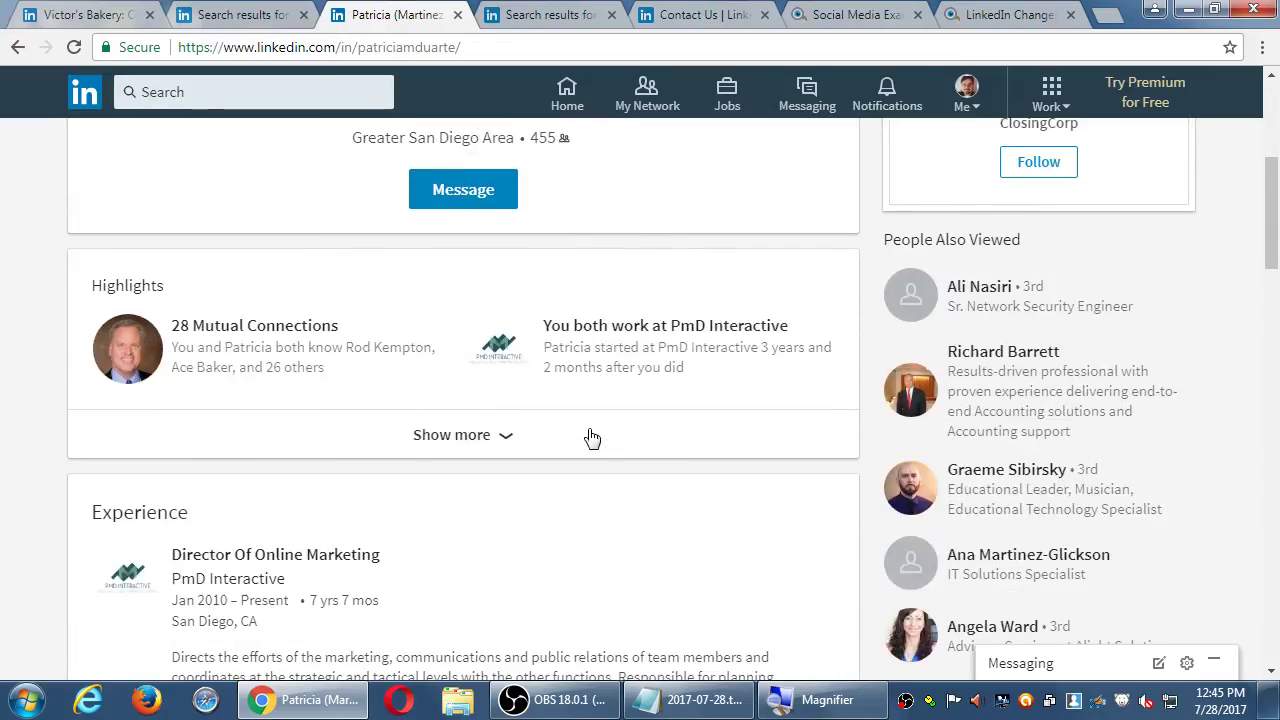
{"action": "scroll", "coordinate": [589, 437], "scroll_direction": "up", "scroll_amount": 5}
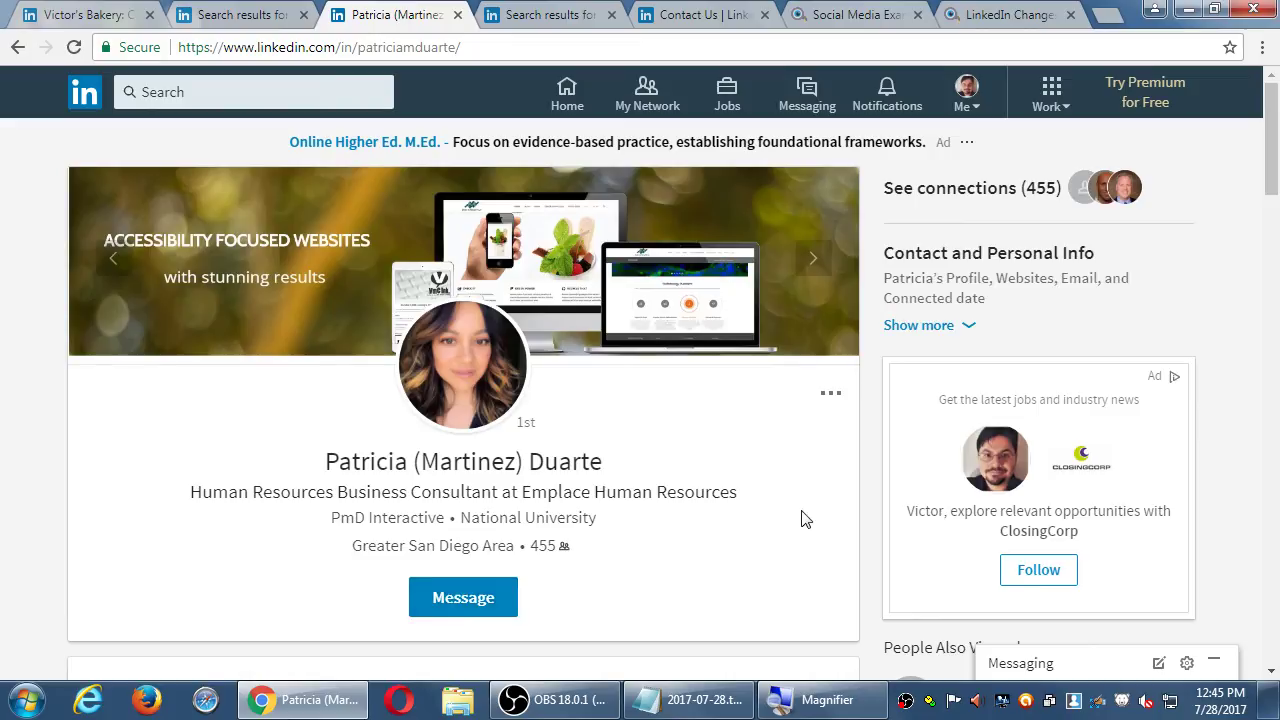
{"action": "scroll", "coordinate": [790, 520], "scroll_direction": "down", "scroll_amount": 4}
{"action": "scroll", "coordinate": [800, 516], "scroll_direction": "down", "scroll_amount": 10}
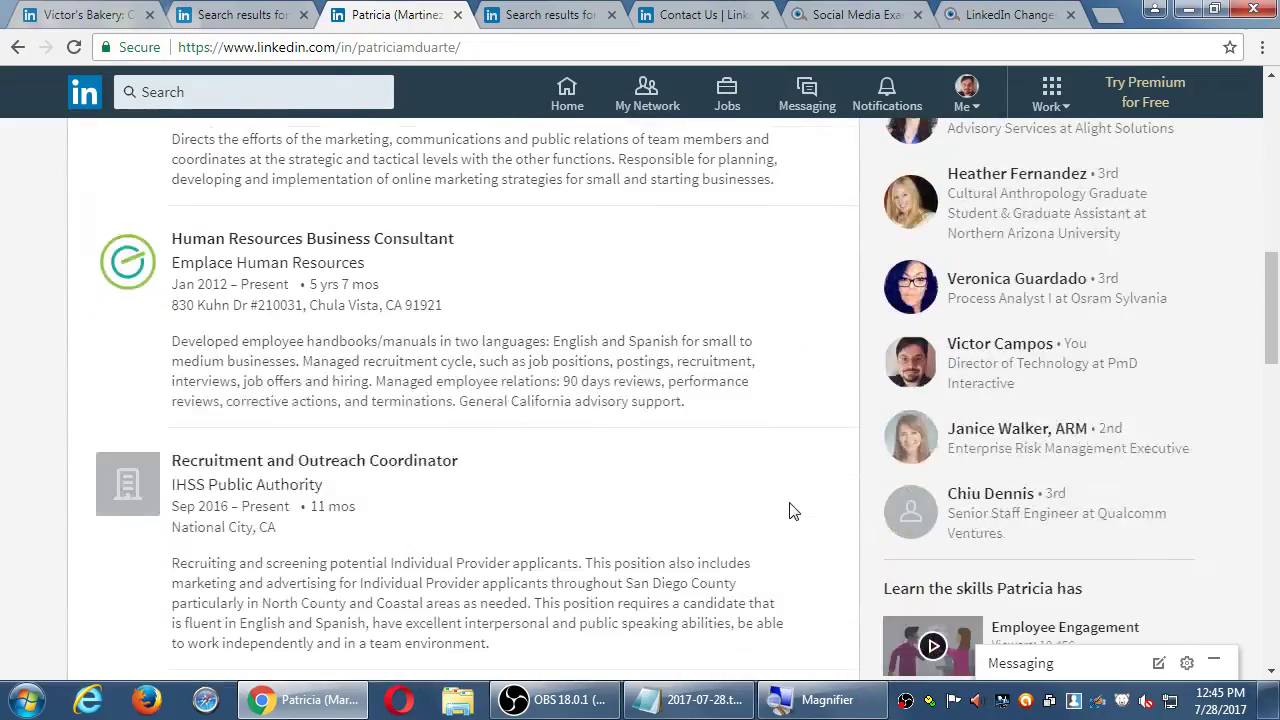
{"action": "scroll", "coordinate": [790, 512], "scroll_direction": "down", "scroll_amount": 13}
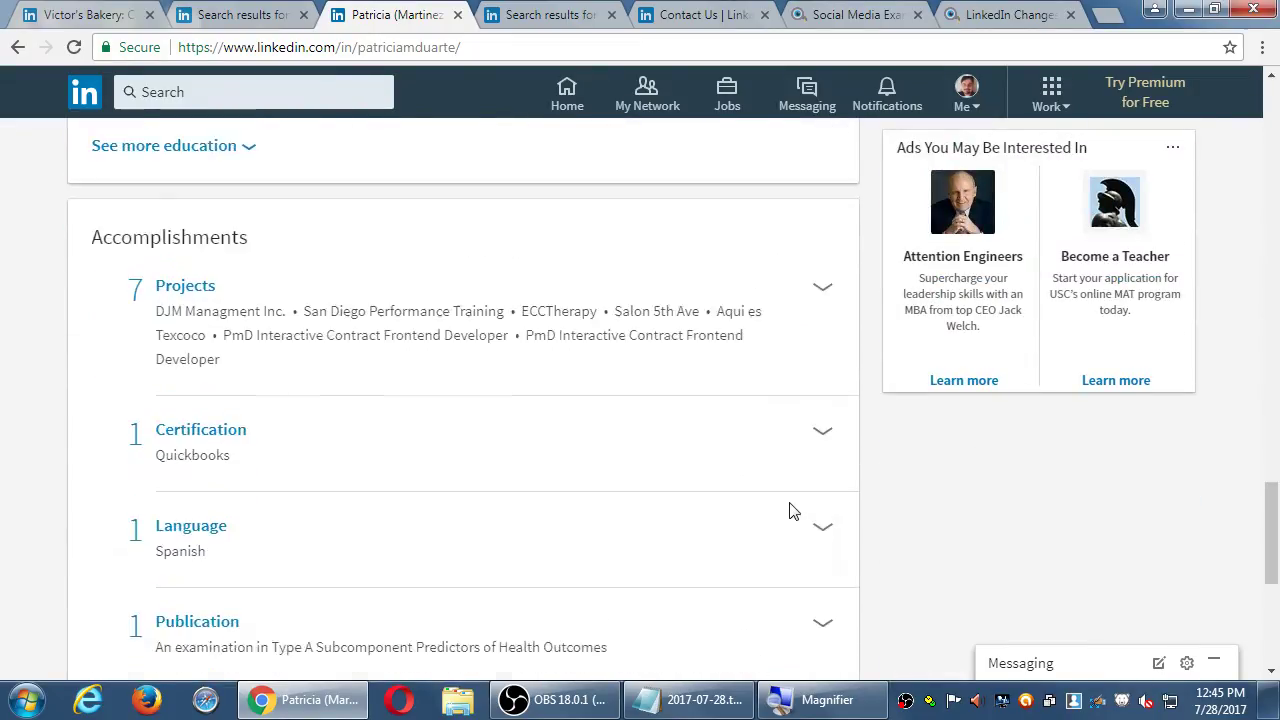
{"action": "scroll", "coordinate": [791, 512], "scroll_direction": "down", "scroll_amount": 2}
{"action": "scroll", "coordinate": [790, 512], "scroll_direction": "up", "scroll_amount": 6}
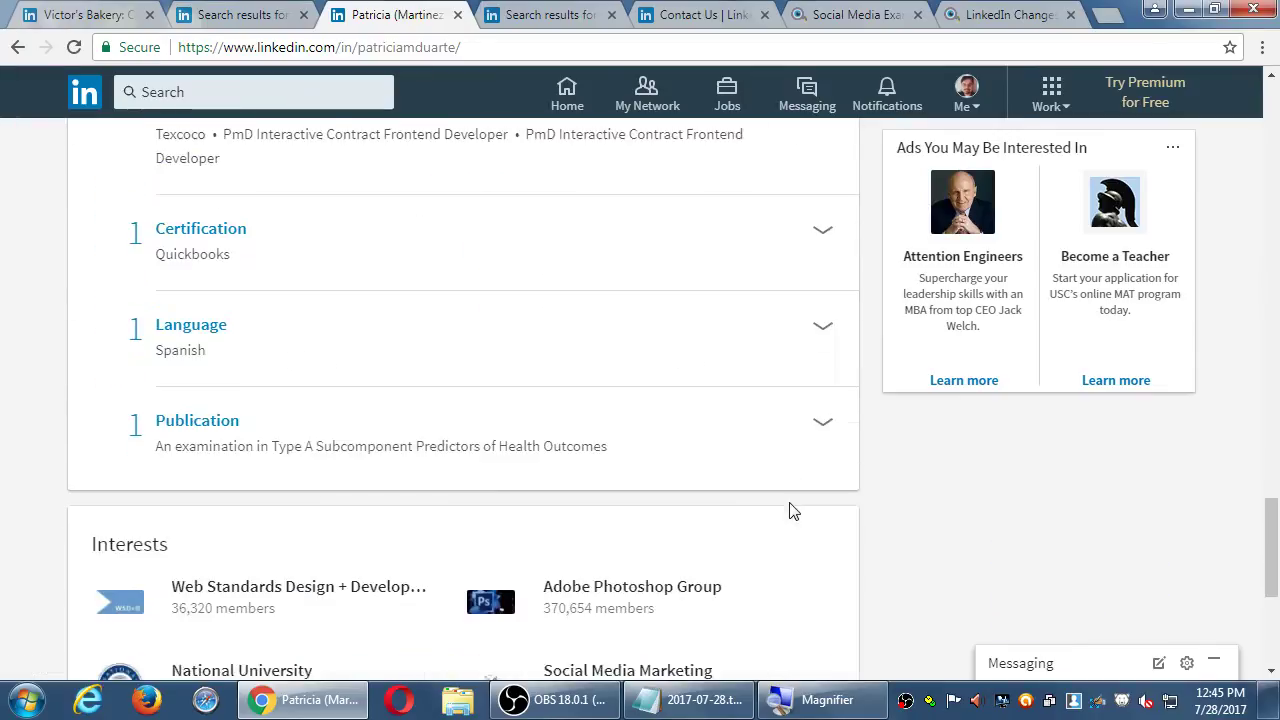
{"action": "scroll", "coordinate": [790, 512], "scroll_direction": "up", "scroll_amount": 10}
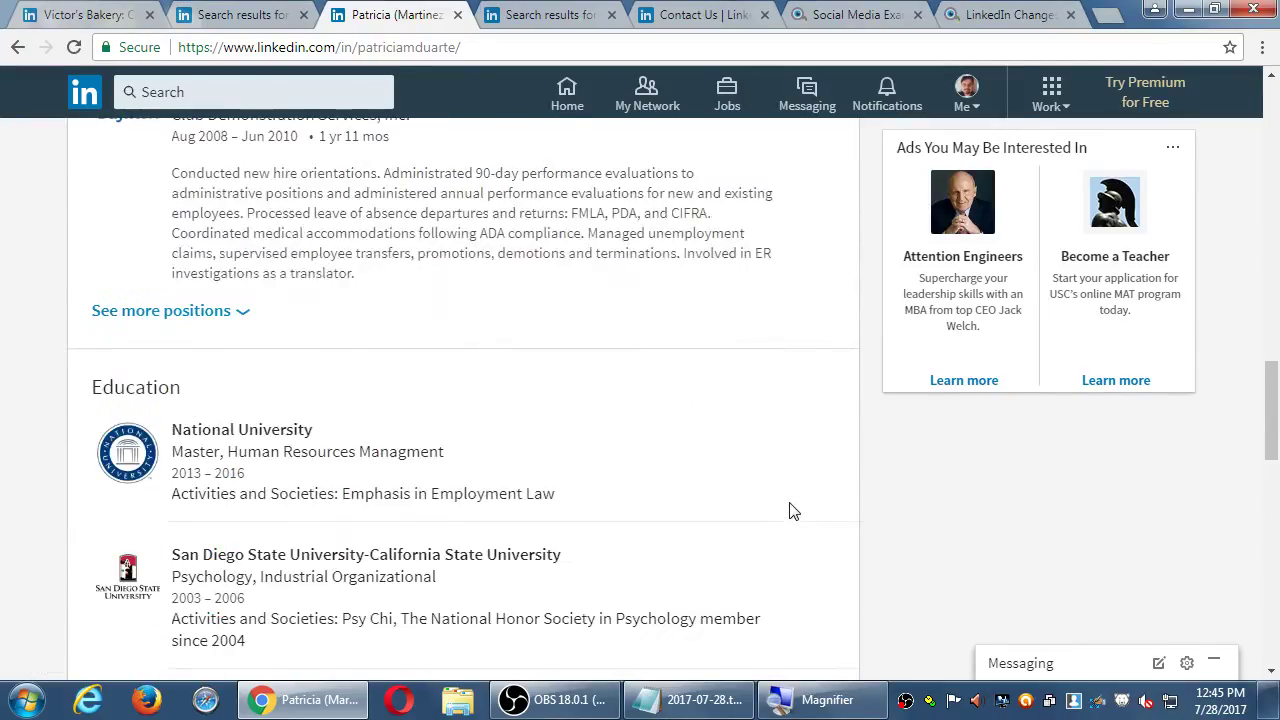
{"action": "scroll", "coordinate": [790, 512], "scroll_direction": "up", "scroll_amount": 1}
{"action": "scroll", "coordinate": [790, 512], "scroll_direction": "up", "scroll_amount": 5}
{"action": "scroll", "coordinate": [790, 510], "scroll_direction": "up", "scroll_amount": 5}
{"action": "scroll", "coordinate": [790, 510], "scroll_direction": "up", "scroll_amount": 4}
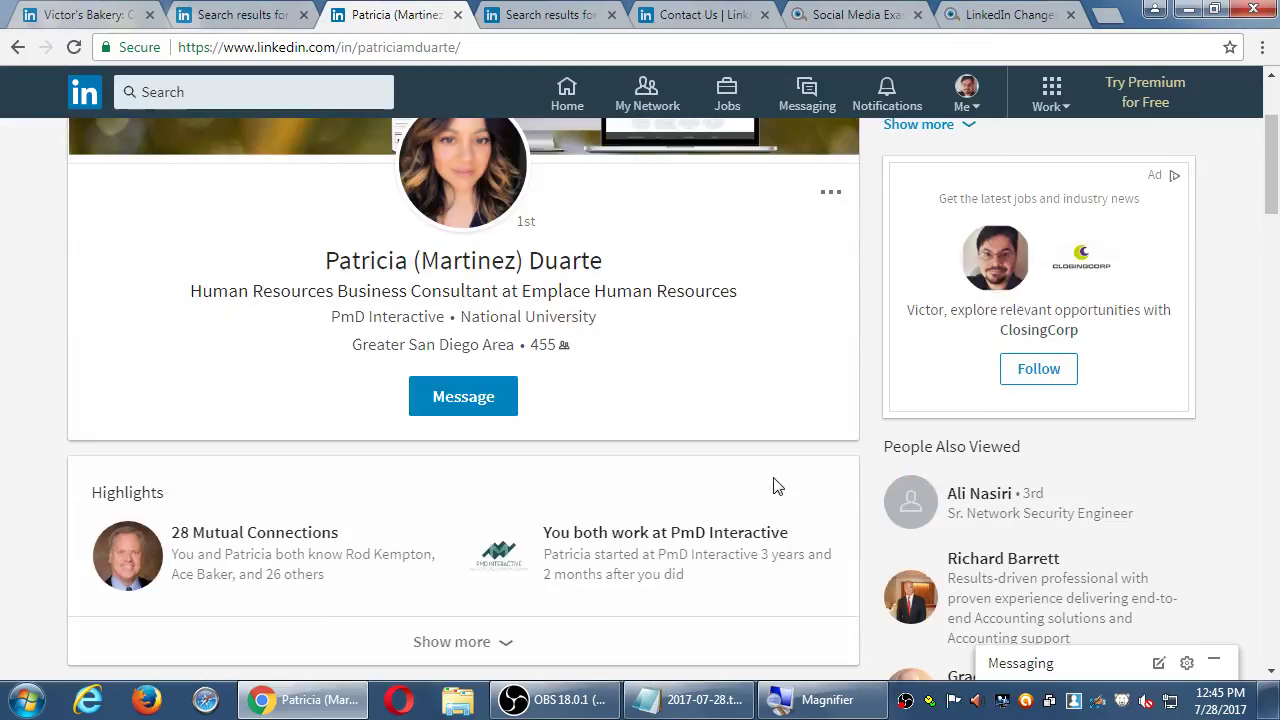
View the list of mutual connections, return to the connection's profile and expand its Highlights section
{"action": "left_click", "coordinate": [254, 522]}
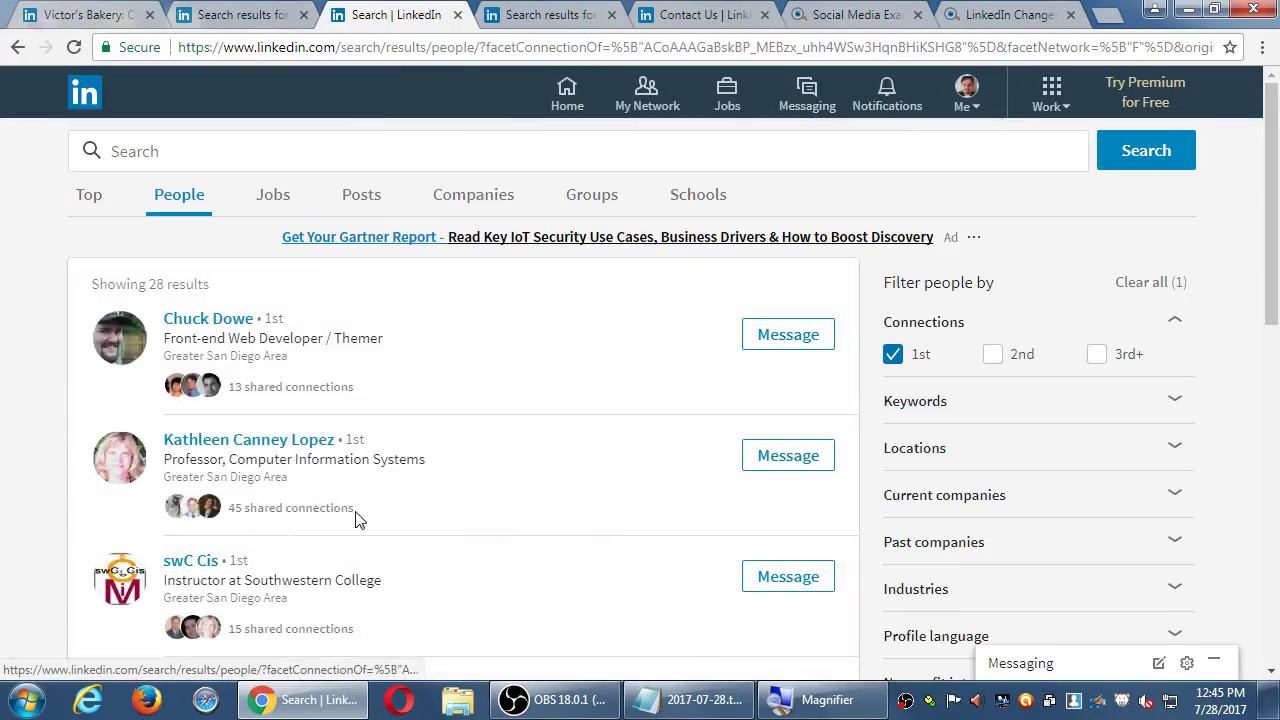
{"action": "key", "text": "alt+Left"}
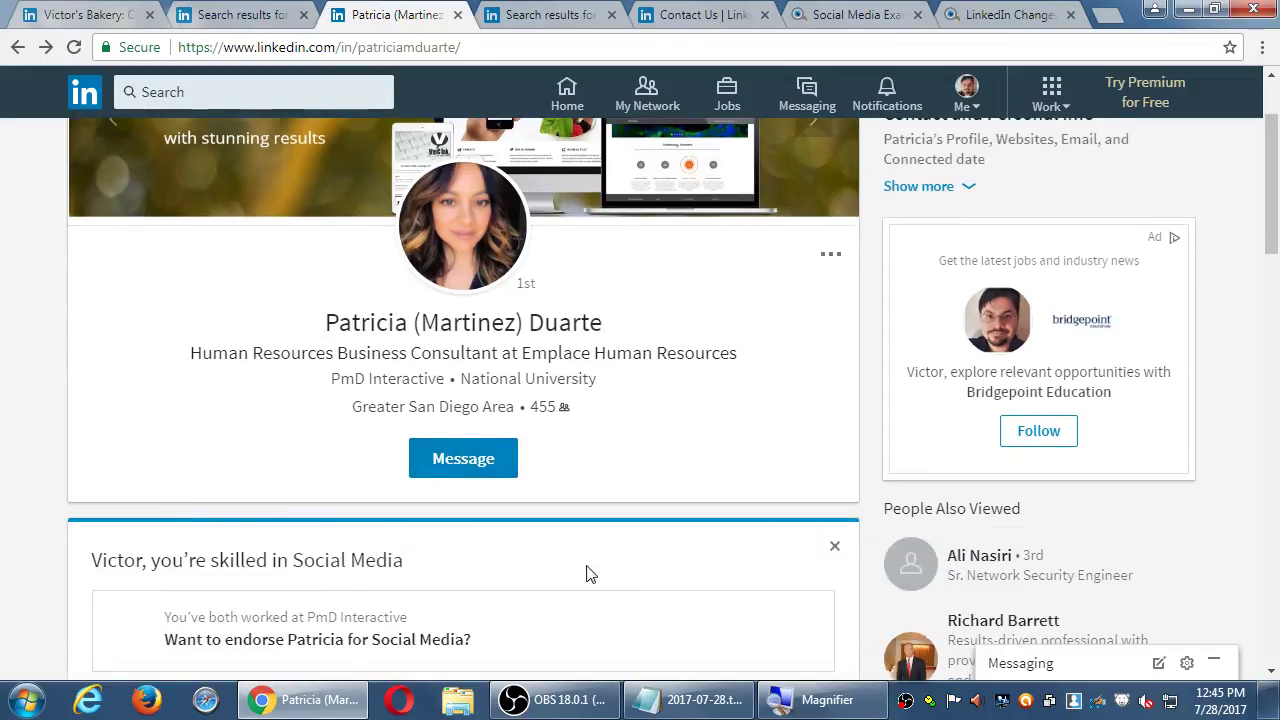
{"action": "scroll", "coordinate": [594, 571], "scroll_direction": "down", "scroll_amount": 3}
{"action": "scroll", "coordinate": [594, 571], "scroll_direction": "up", "scroll_amount": 2}
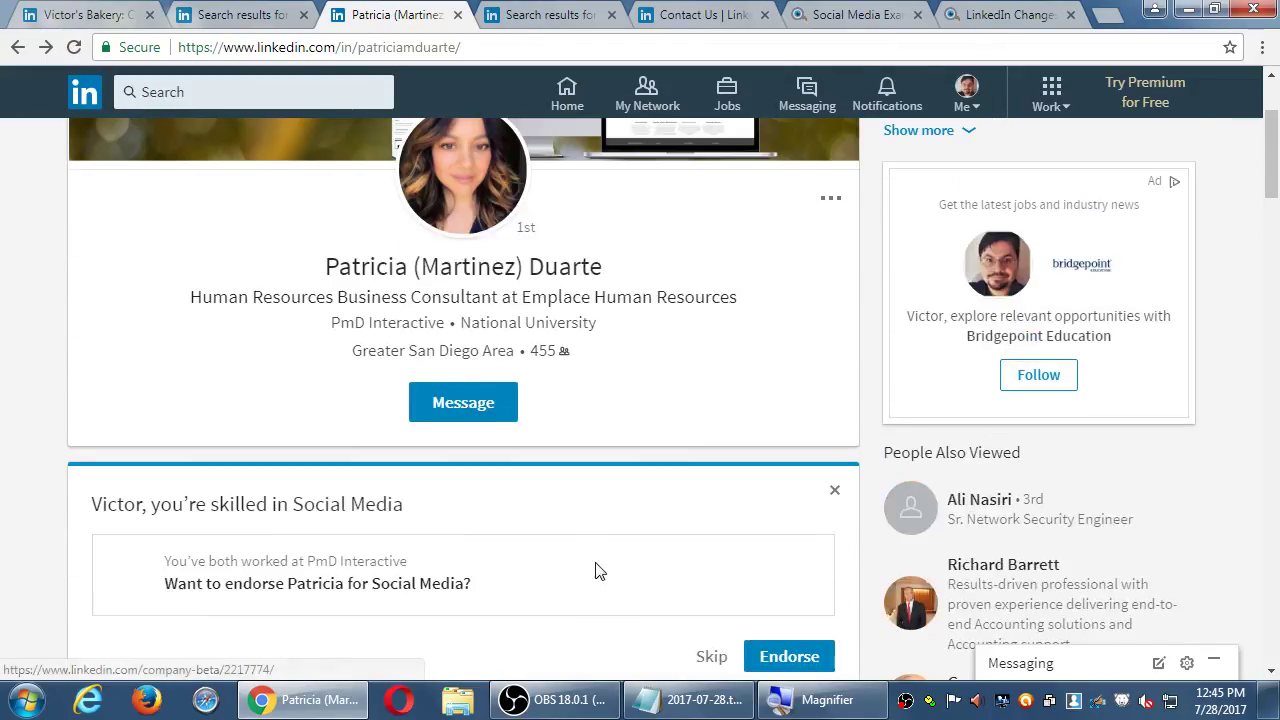
{"action": "scroll", "coordinate": [594, 571], "scroll_direction": "down", "scroll_amount": 4}
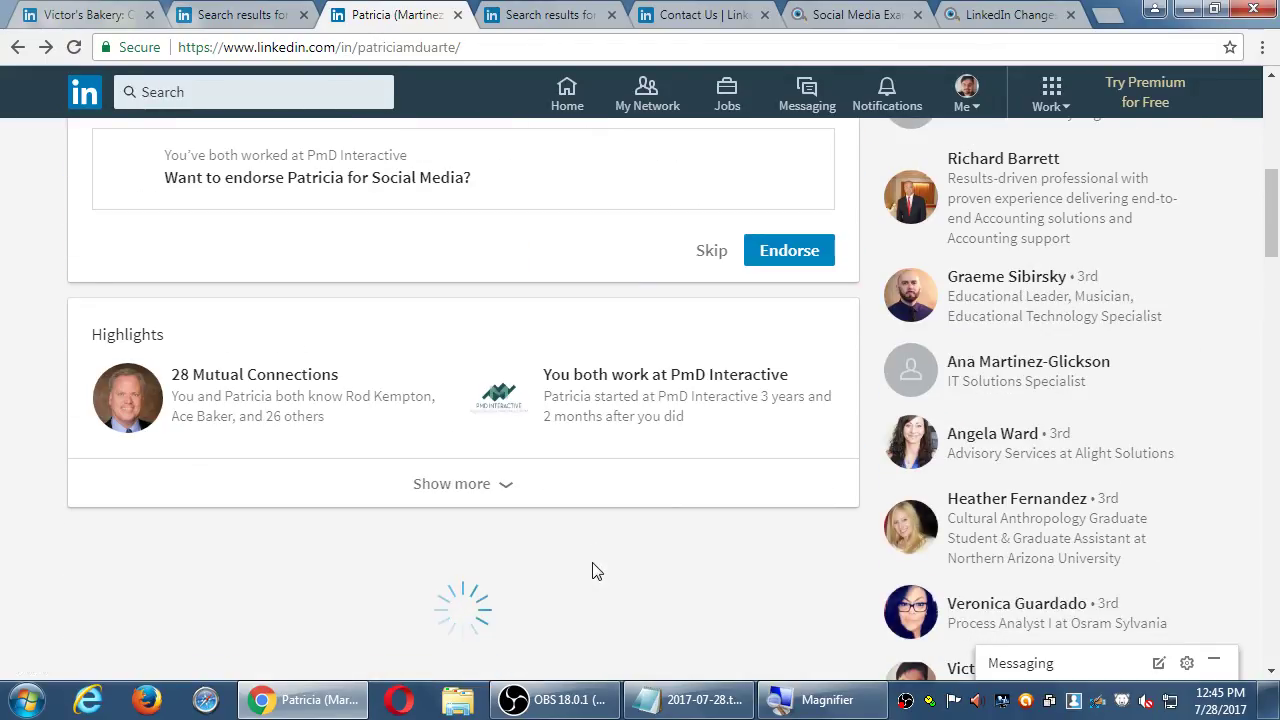
{"action": "left_click", "coordinate": [457, 482]}
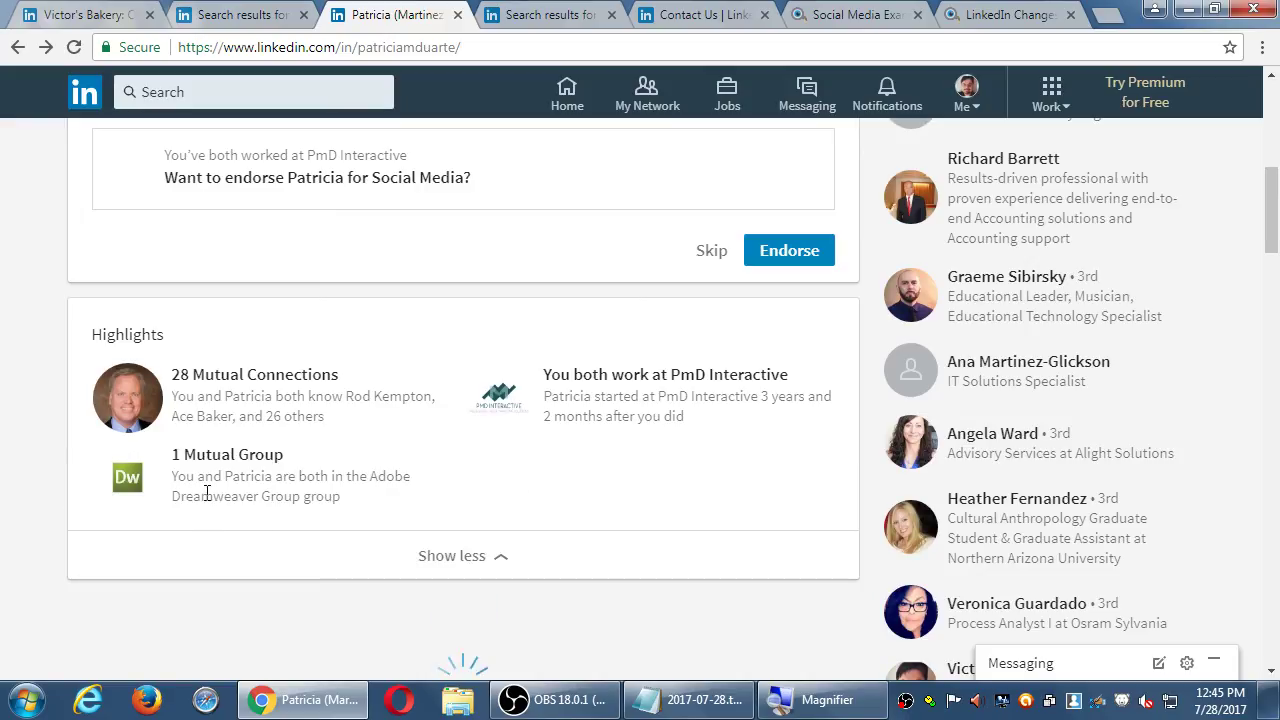
{"action": "scroll", "coordinate": [372, 500], "scroll_direction": "up", "scroll_amount": 3}
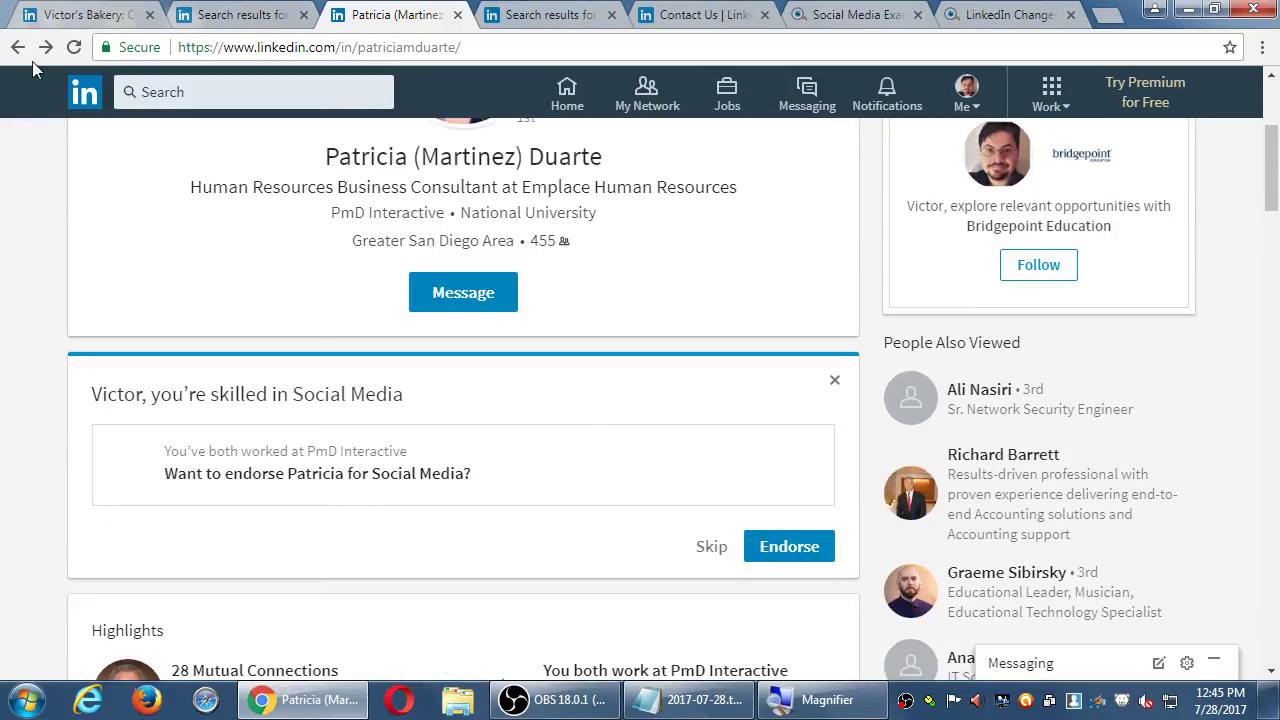
Reload the connection's profile and endorse that person for the Social Media skill
{"action": "left_click", "coordinate": [17, 47]}
{"action": "left_click", "coordinate": [17, 47]}
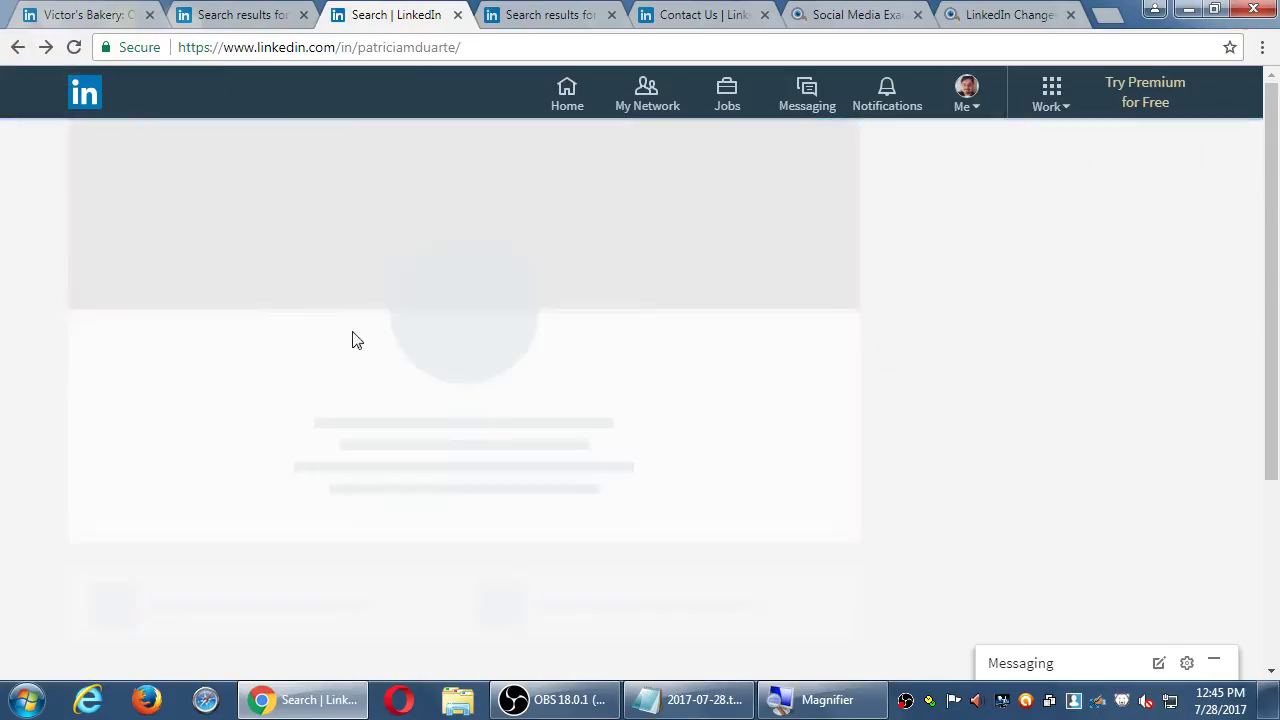
{"action": "scroll", "coordinate": [674, 466], "scroll_direction": "down", "scroll_amount": 5}
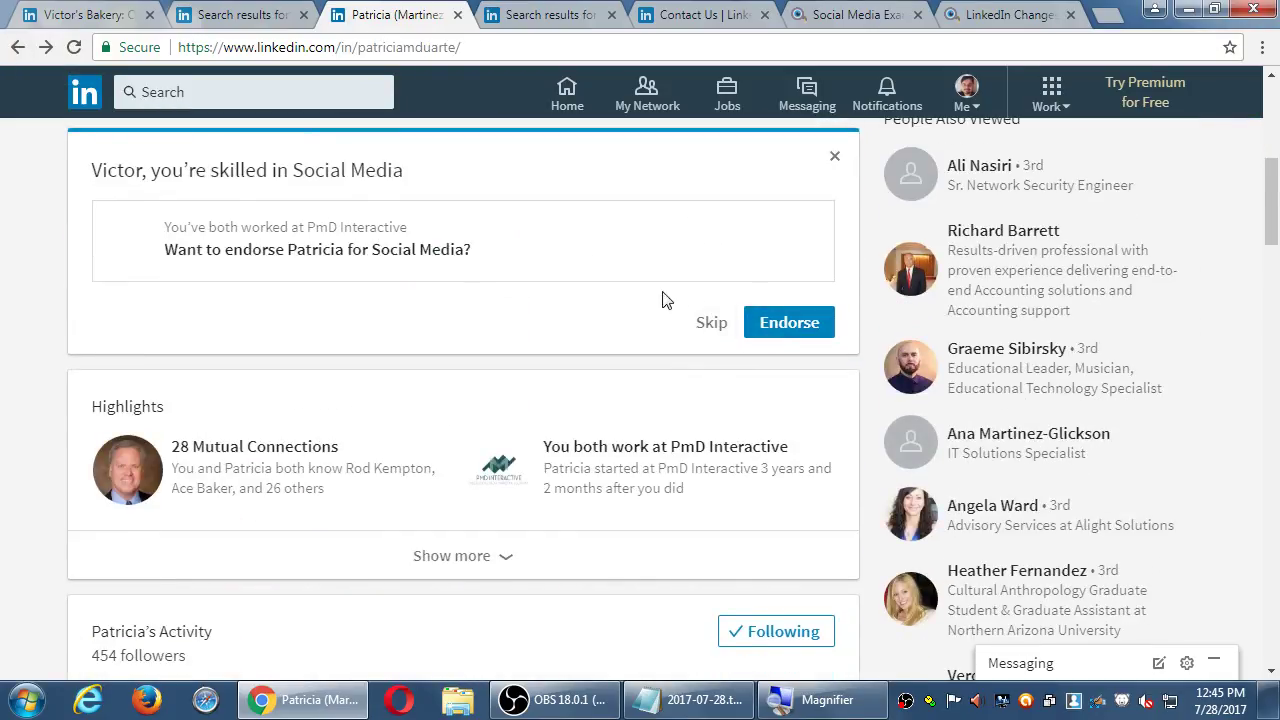
{"action": "scroll", "coordinate": [373, 313], "scroll_direction": "up", "scroll_amount": 1}
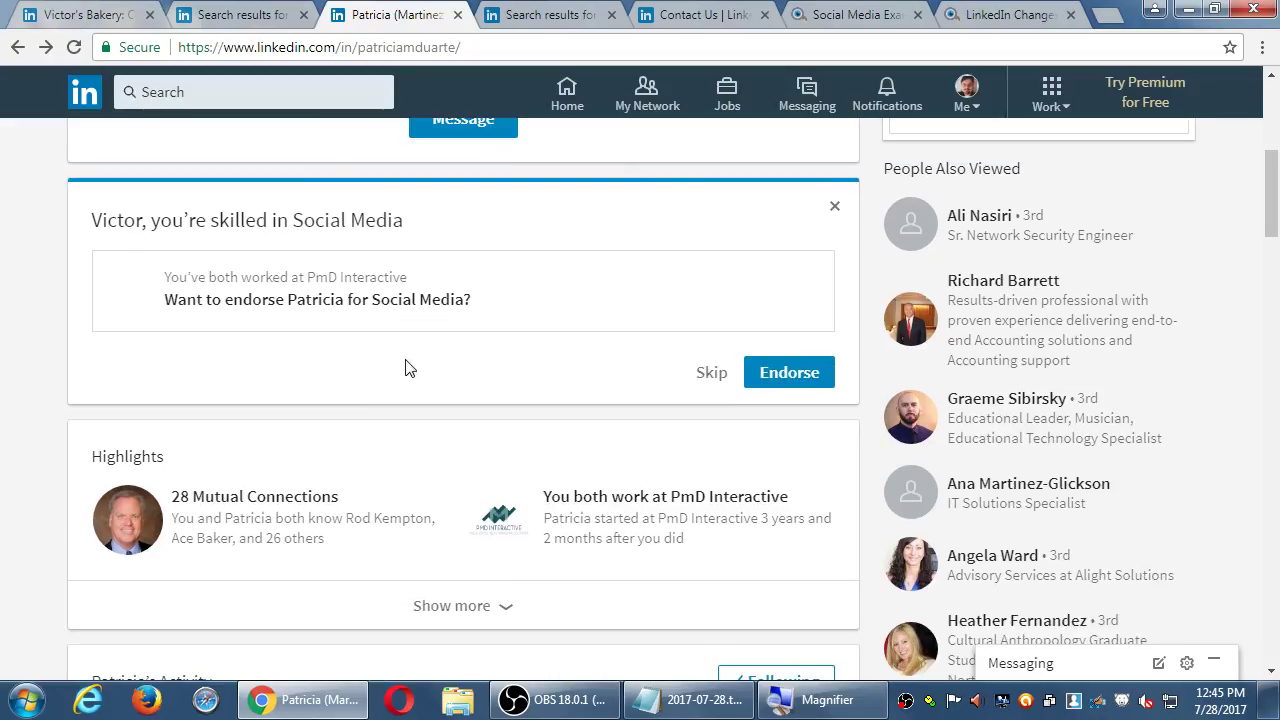
{"action": "scroll", "coordinate": [405, 368], "scroll_direction": "up", "scroll_amount": 1}
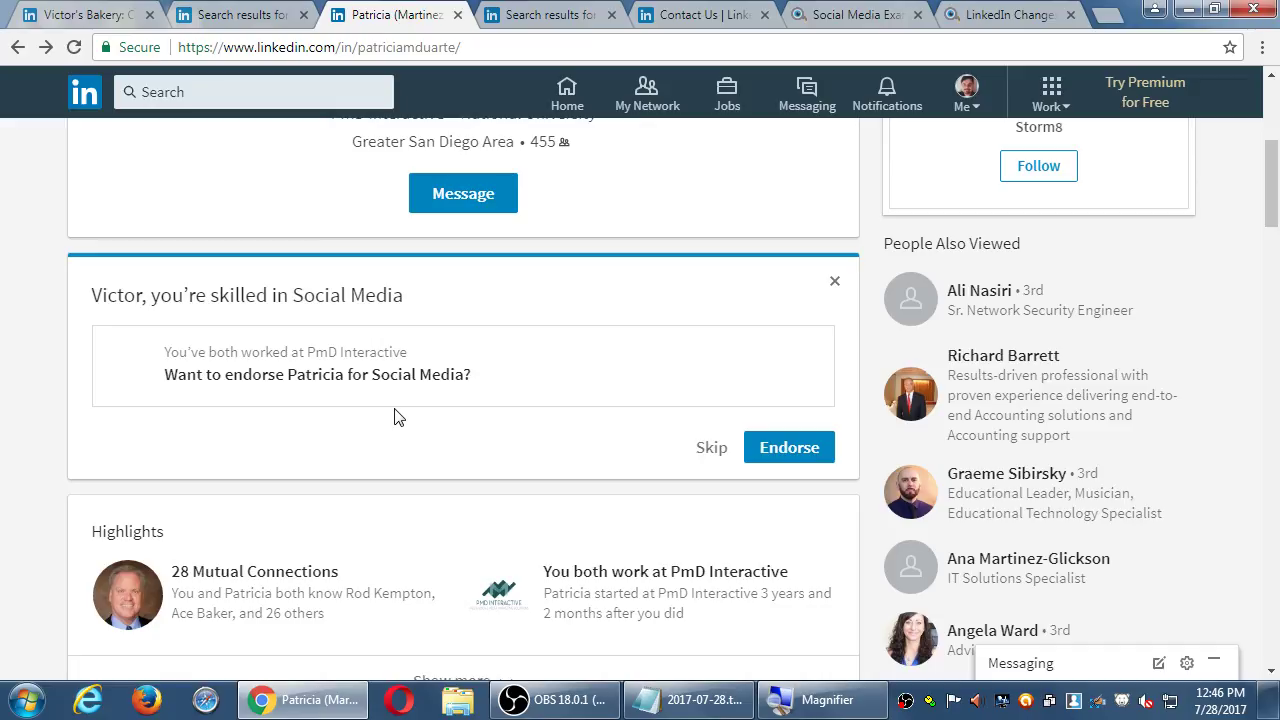
{"action": "scroll", "coordinate": [460, 350], "scroll_direction": "up", "scroll_amount": 2}
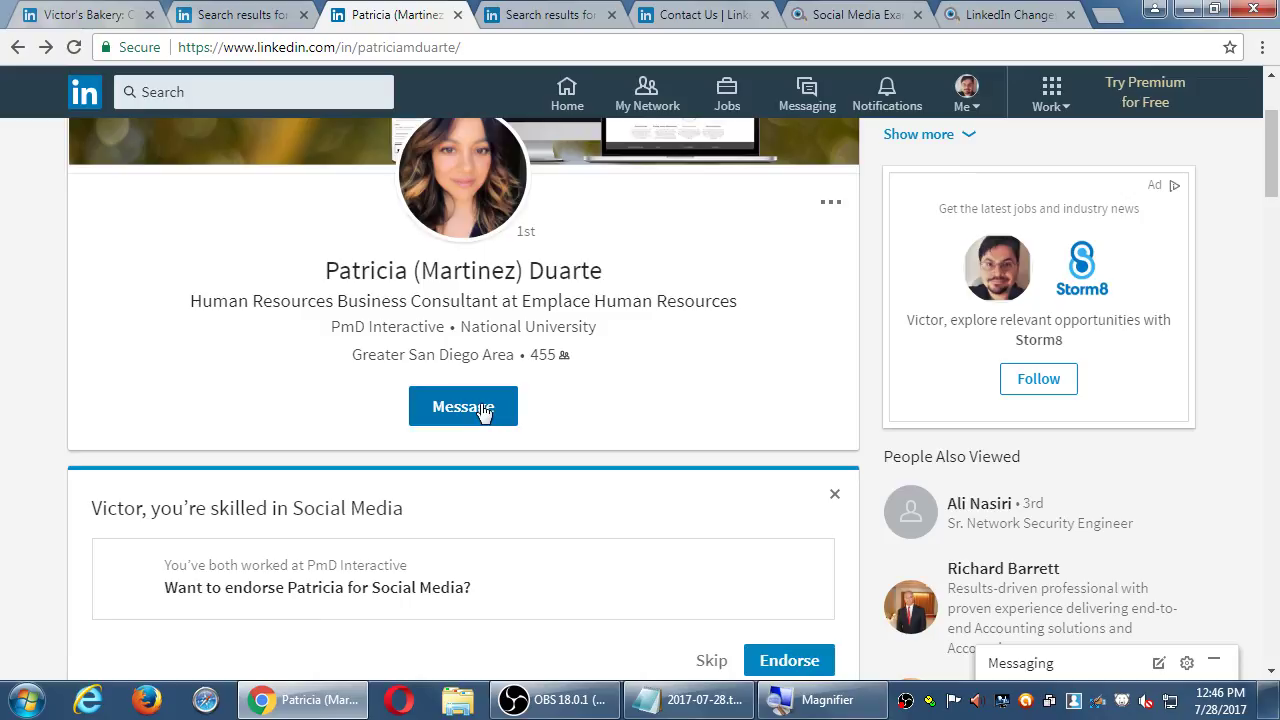
{"action": "scroll", "coordinate": [517, 431], "scroll_direction": "down", "scroll_amount": 2}
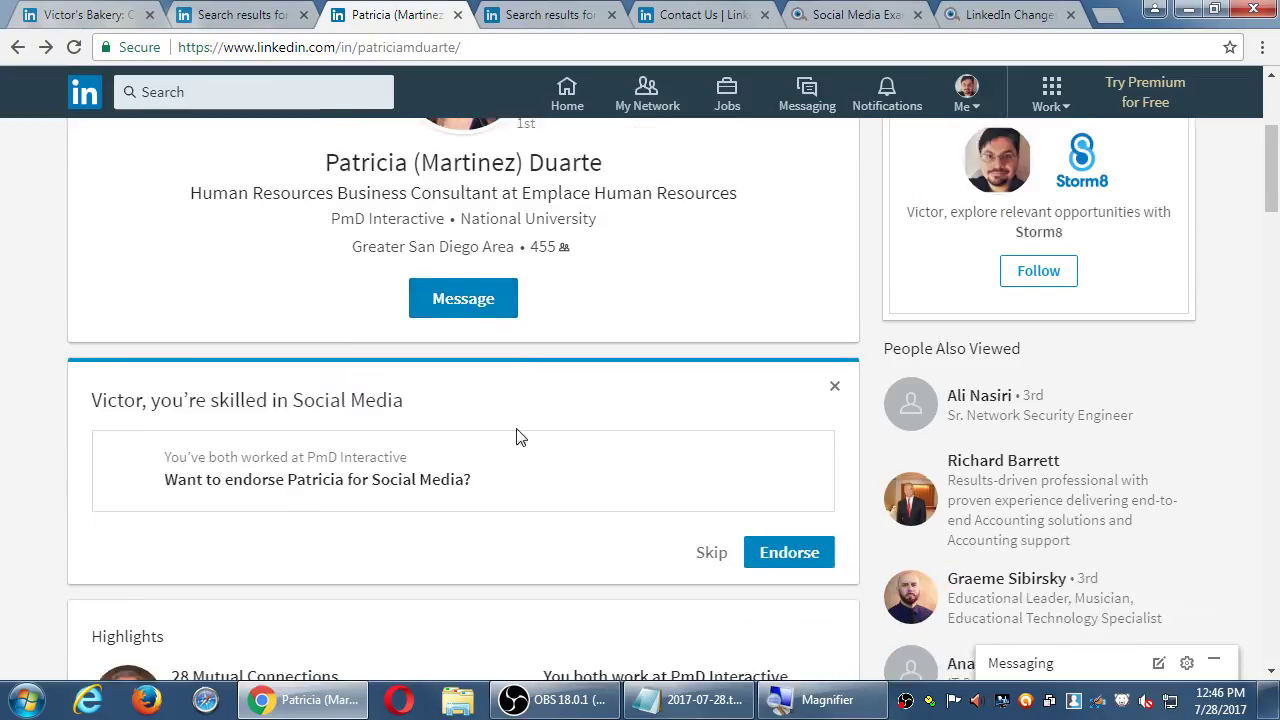
{"action": "left_click", "coordinate": [783, 510]}
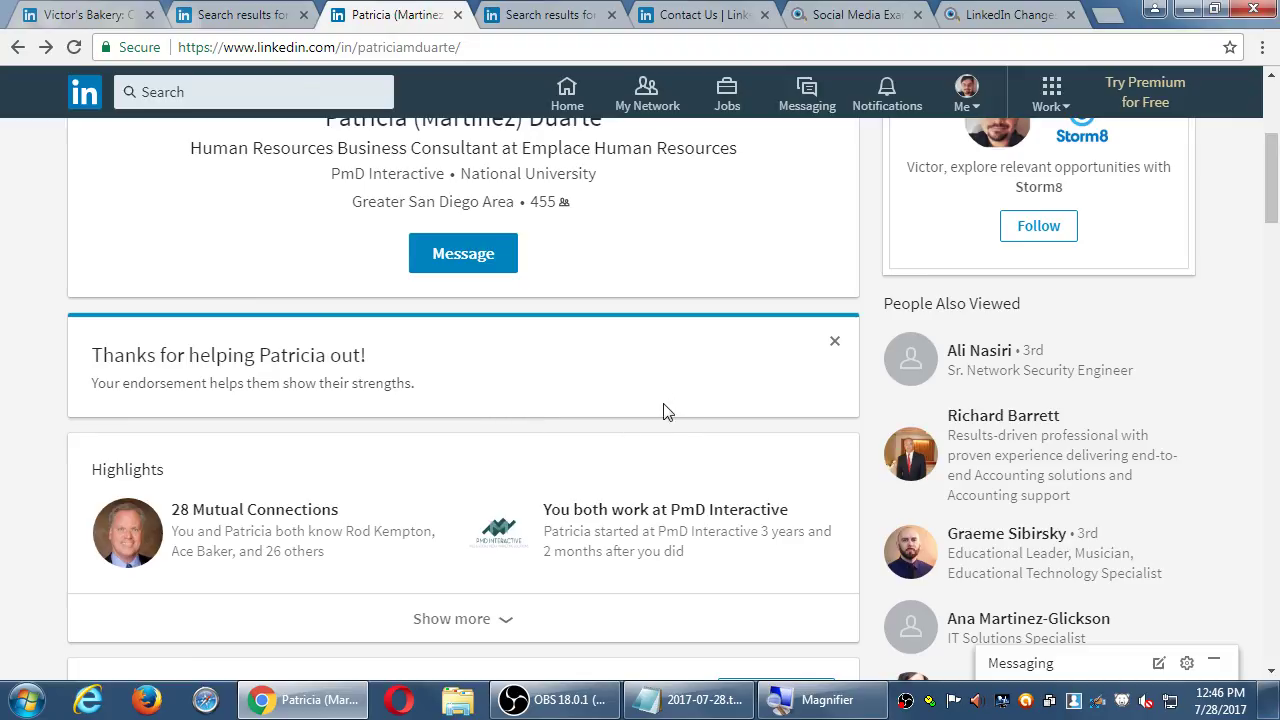
Look over the endorsed connection's profile header and contact options, and go to the LinkedIn home feed
{"action": "scroll", "coordinate": [712, 416], "scroll_direction": "up", "scroll_amount": 1}
{"action": "scroll", "coordinate": [713, 412], "scroll_direction": "up", "scroll_amount": 2}
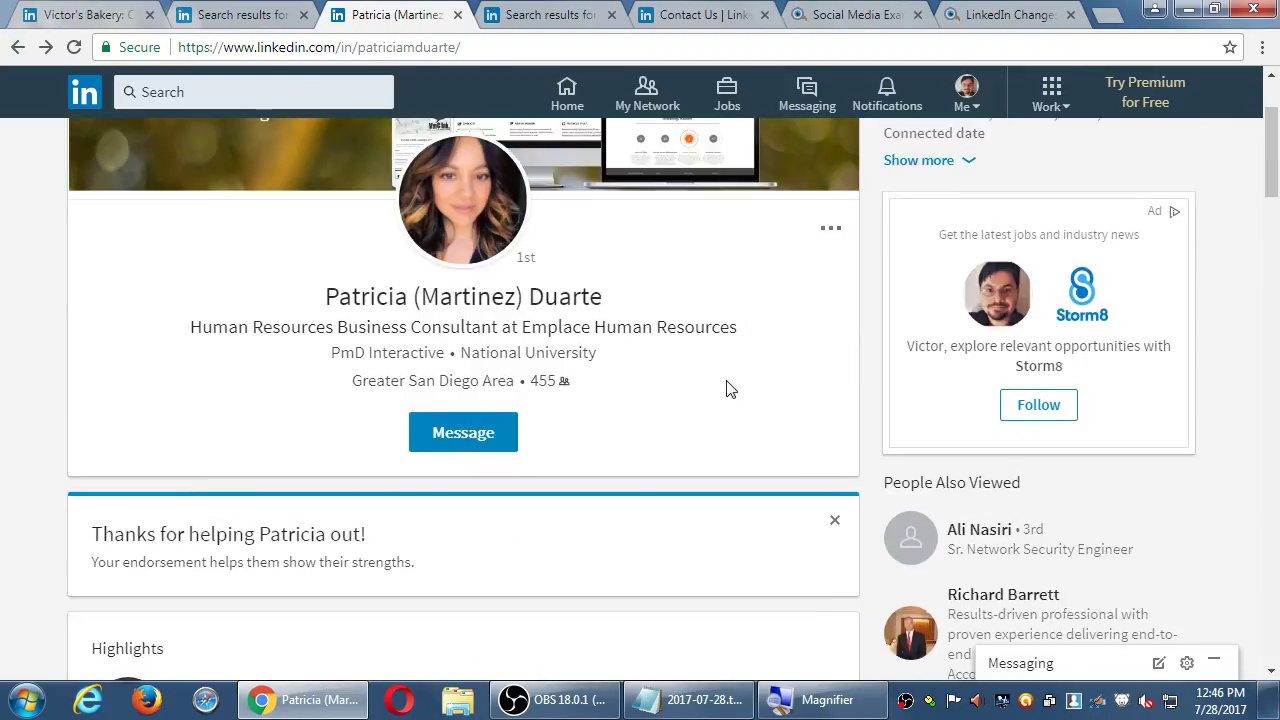
{"action": "scroll", "coordinate": [729, 390], "scroll_direction": "up", "scroll_amount": 2}
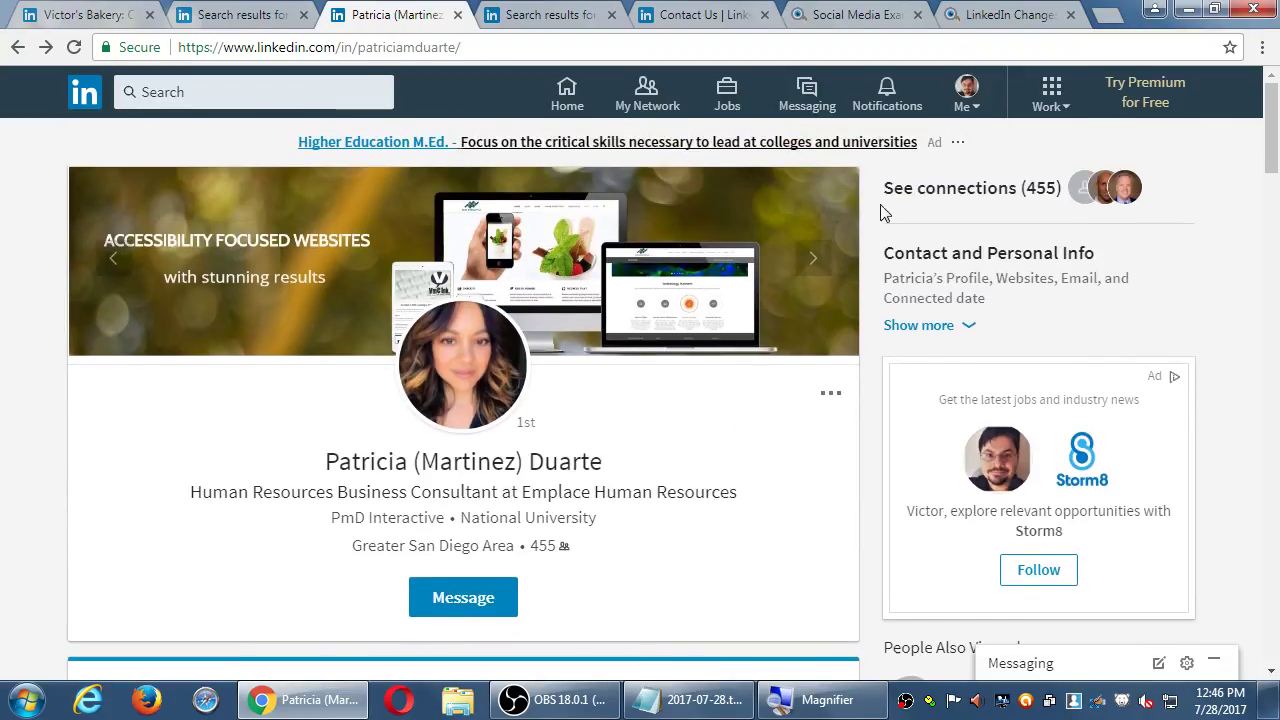
{"action": "scroll", "coordinate": [854, 486], "scroll_direction": "down", "scroll_amount": 3}
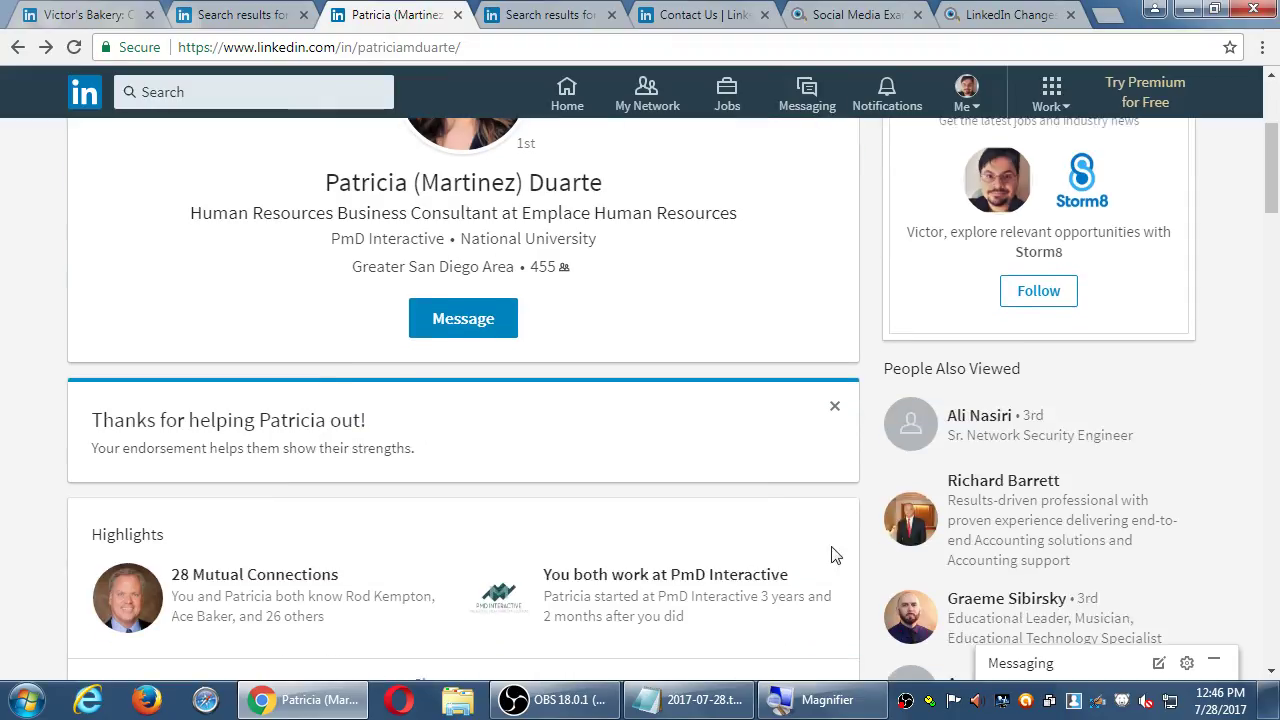
{"action": "scroll", "coordinate": [797, 503], "scroll_direction": "up", "scroll_amount": 1}
{"action": "scroll", "coordinate": [797, 503], "scroll_direction": "up", "scroll_amount": 1}
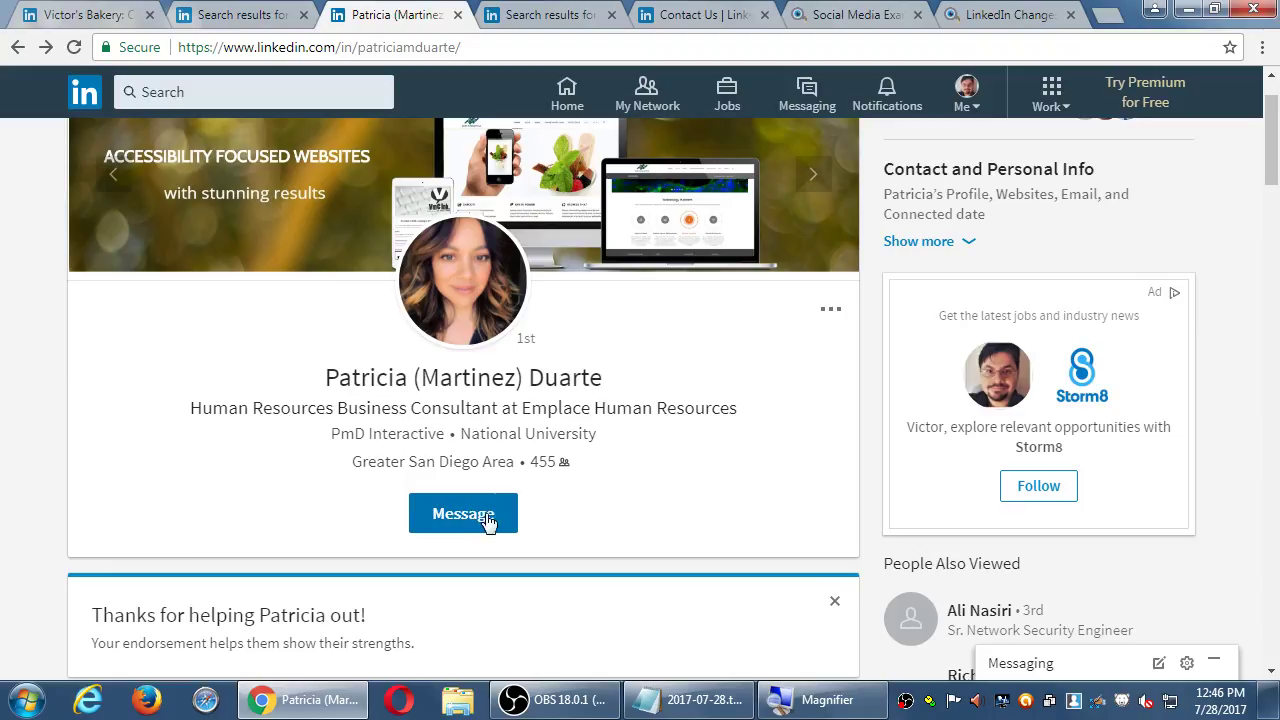
{"action": "scroll", "coordinate": [837, 523], "scroll_direction": "up", "scroll_amount": 1}
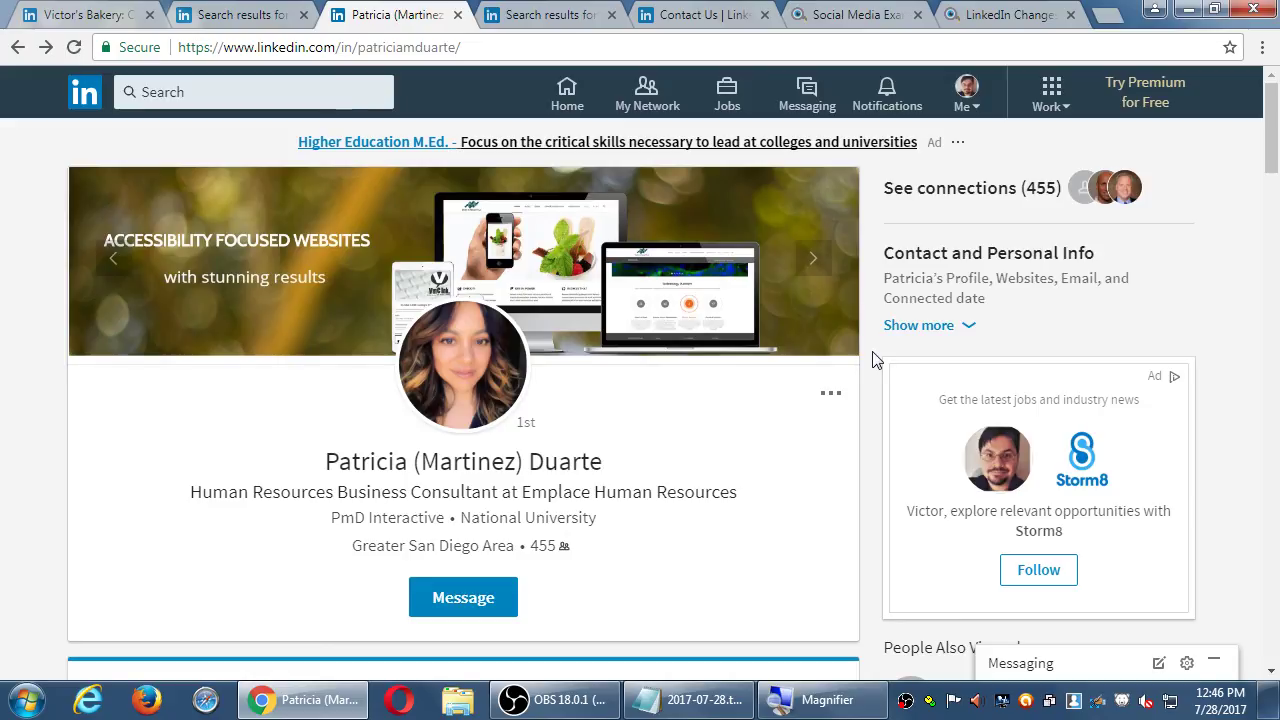
{"action": "left_click", "coordinate": [567, 94]}
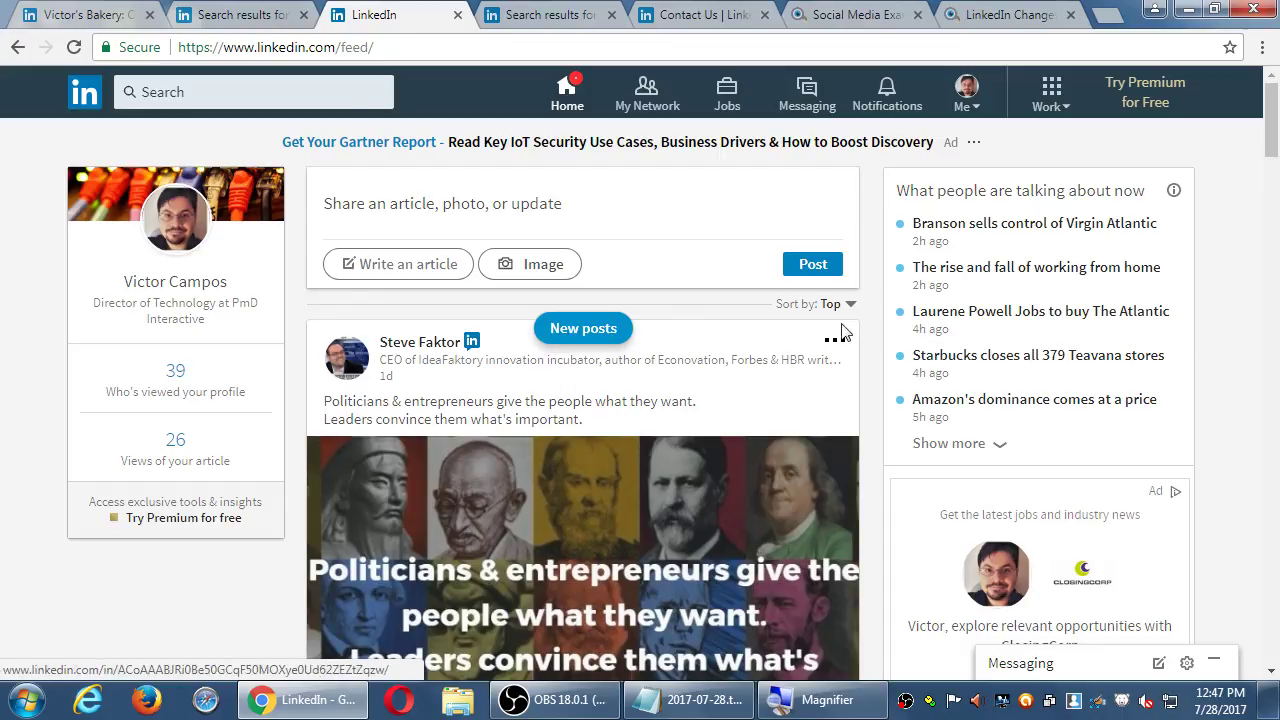
View the account's managed company pages, then review the designated admins of the bakery's company page without making changes
{"action": "left_click", "coordinate": [968, 95]}
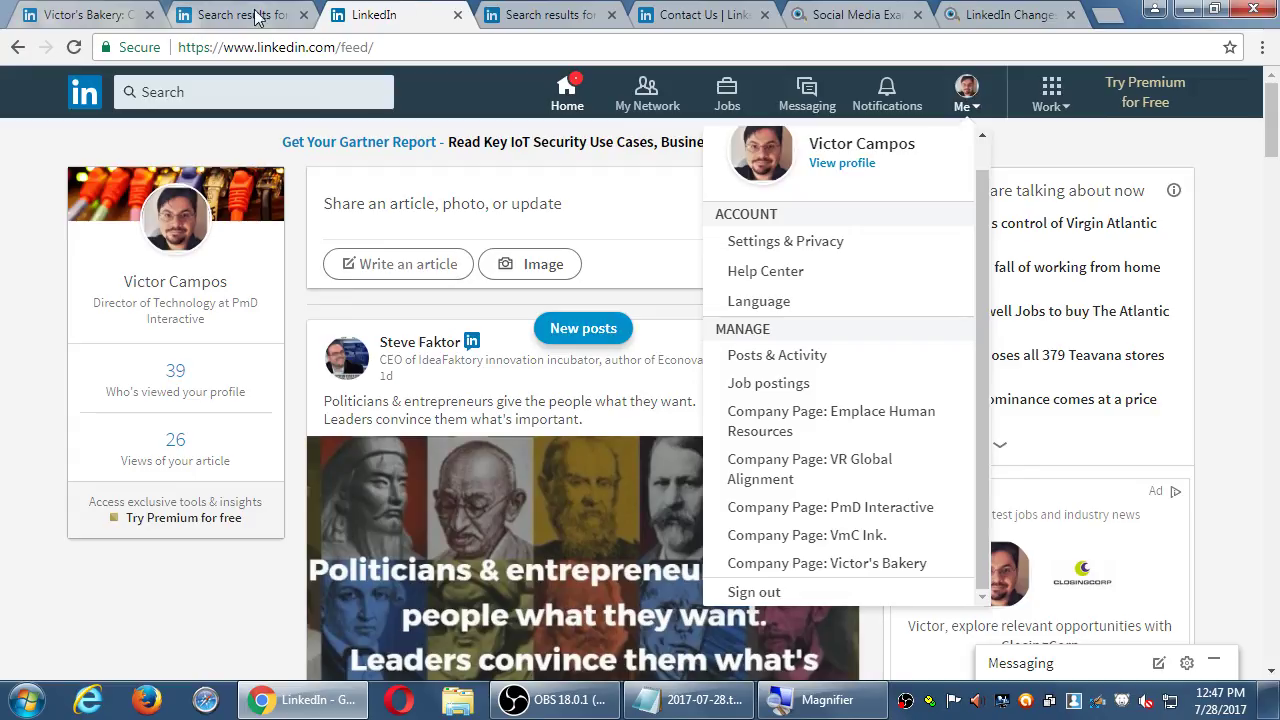
{"action": "left_click", "coordinate": [88, 14]}
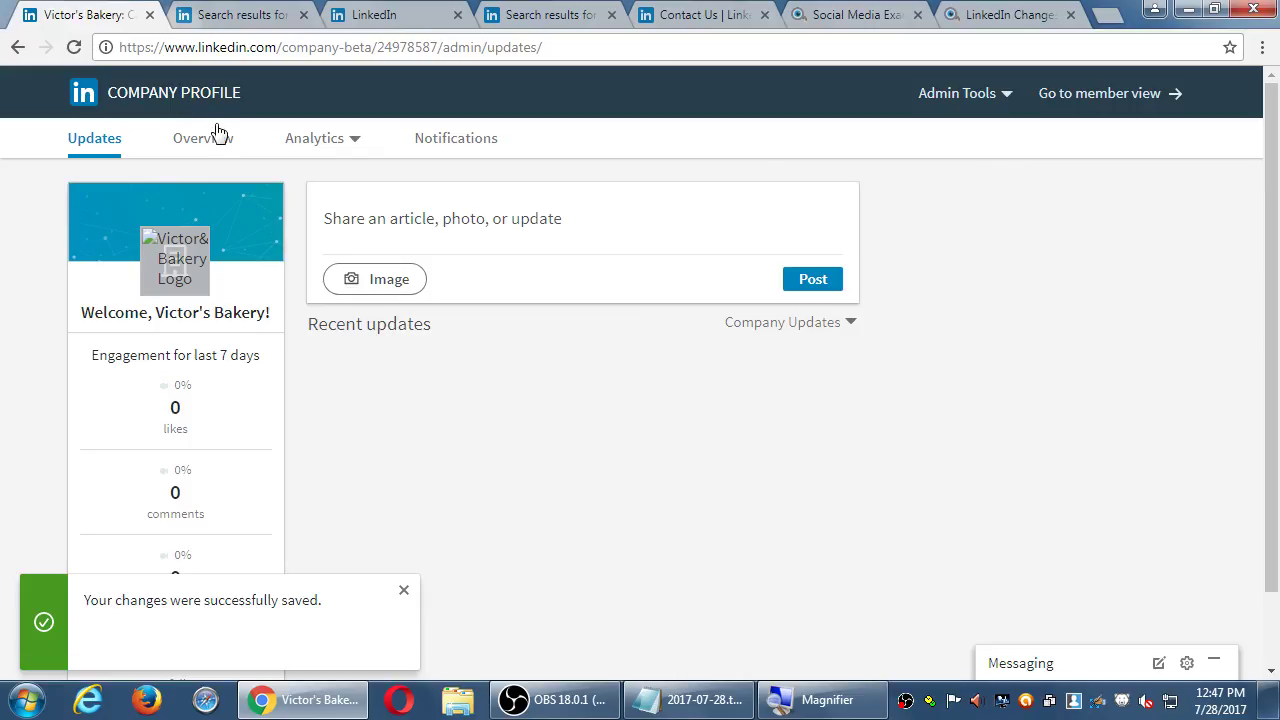
{"action": "left_click", "coordinate": [963, 96]}
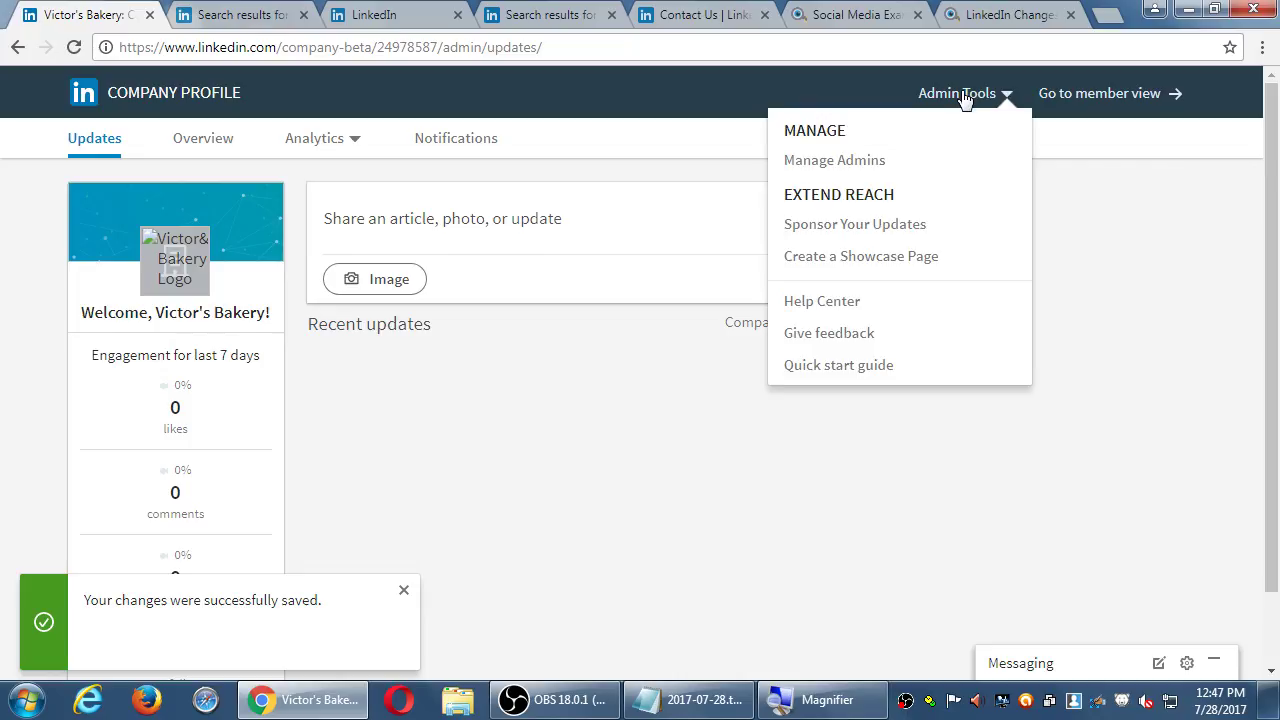
{"action": "left_click", "coordinate": [899, 163]}
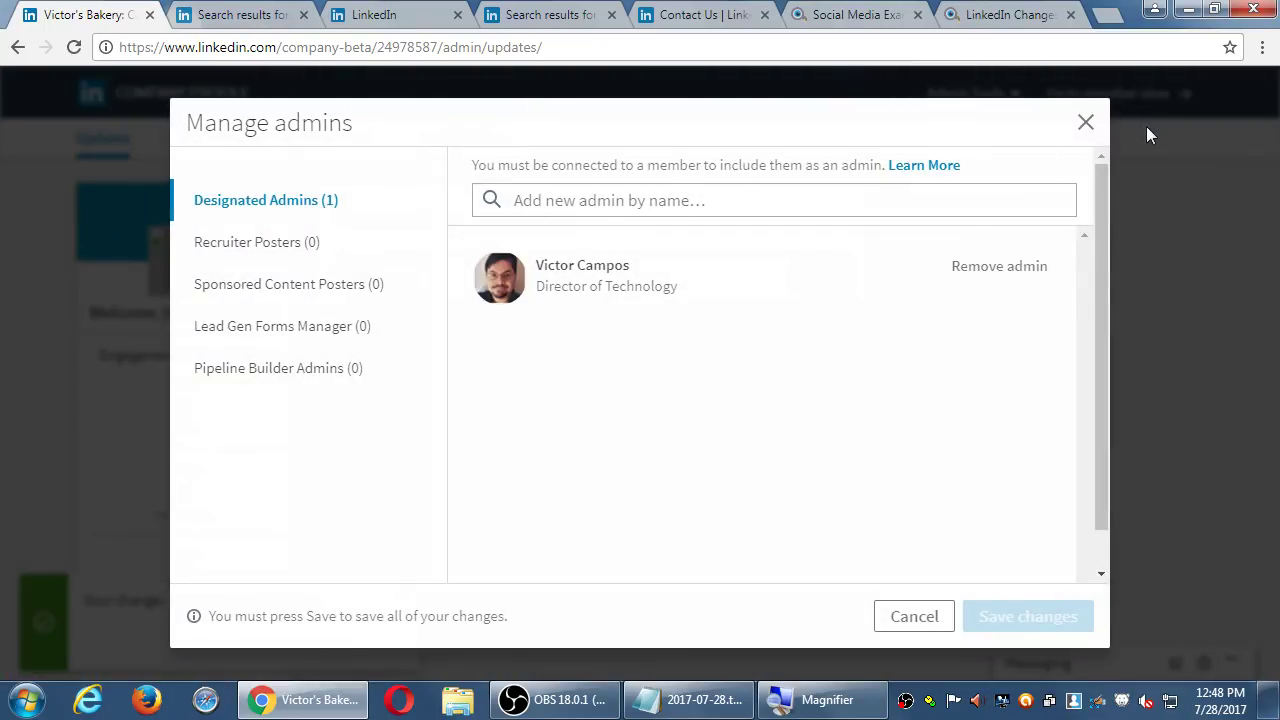
{"action": "left_click", "coordinate": [1086, 122]}
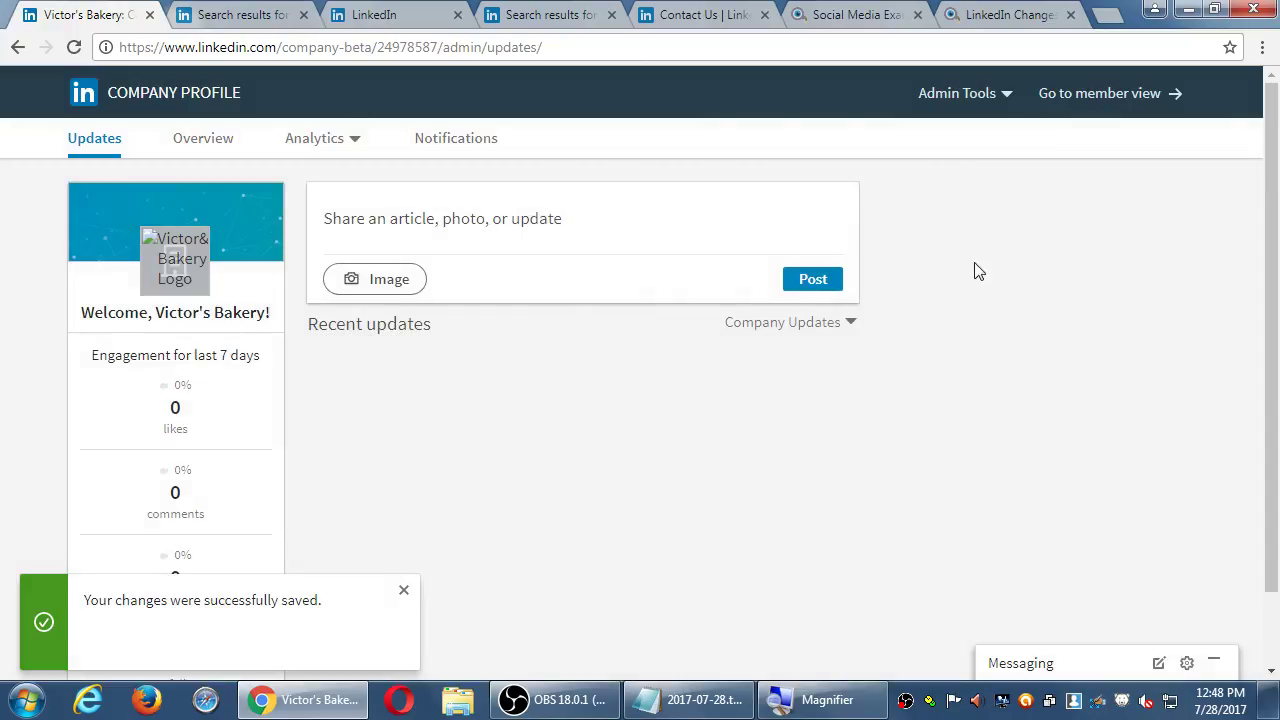
Show the bakery company page's admin tools again
{"action": "left_click", "coordinate": [1005, 95]}
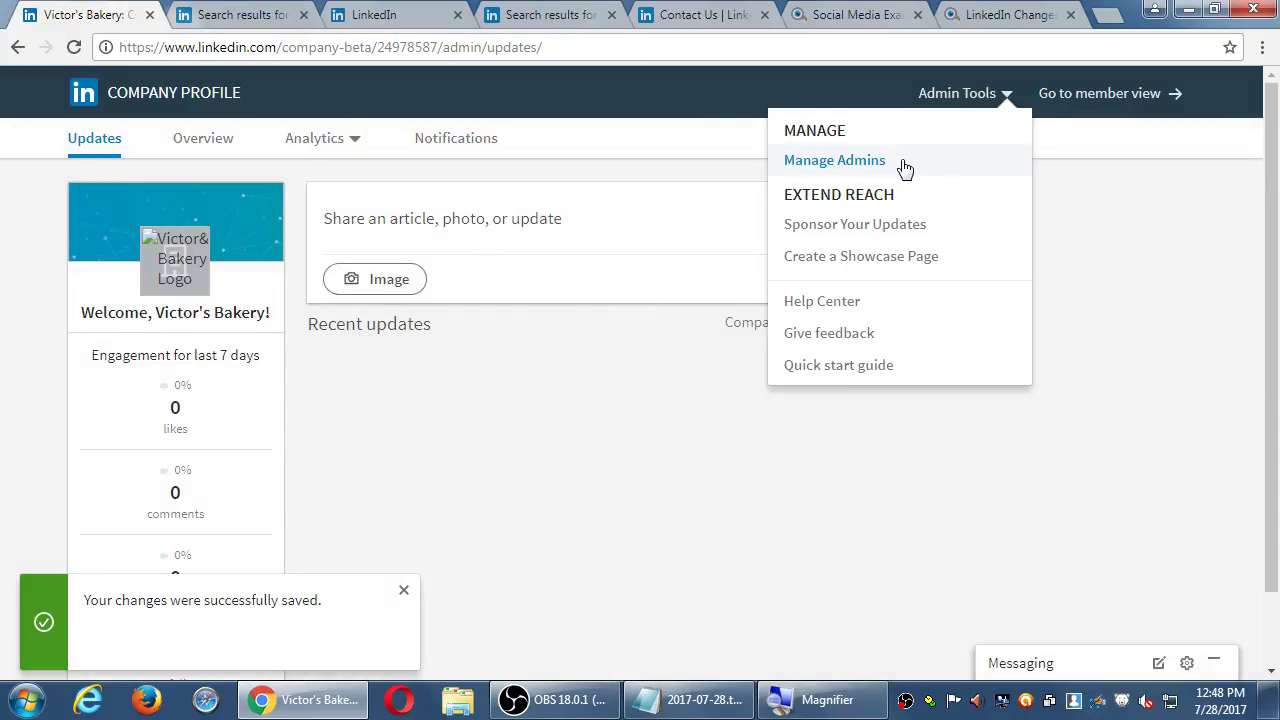